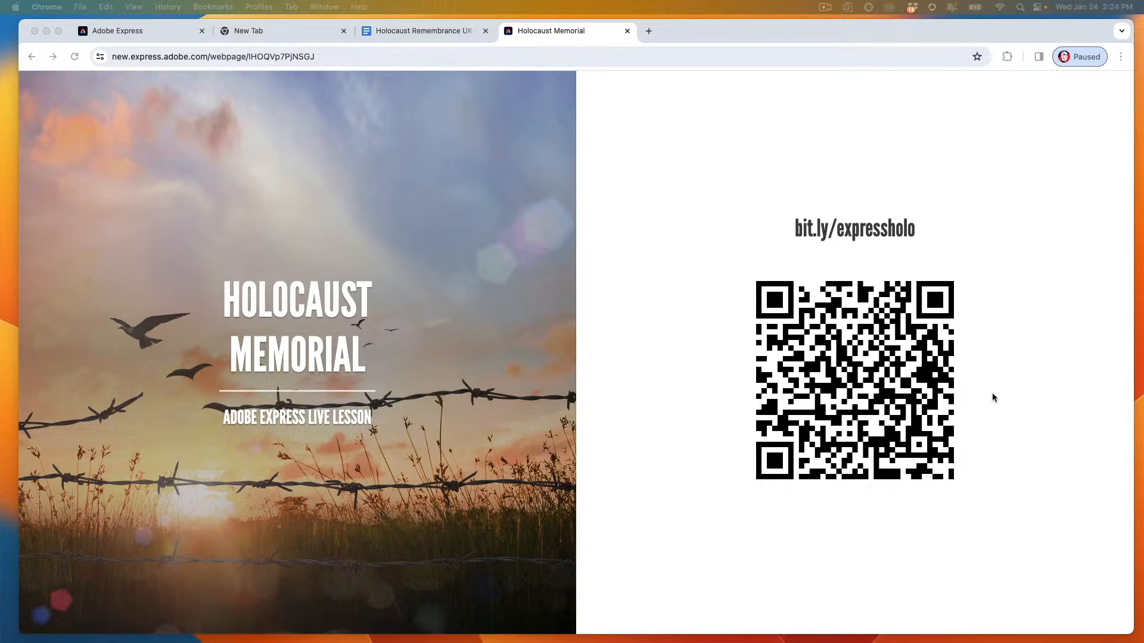
Step: Review the Holocaust Memorial lesson page, examining the Challenge 1 book page example and the Challenge 2 timeline brief
click(699, 356)
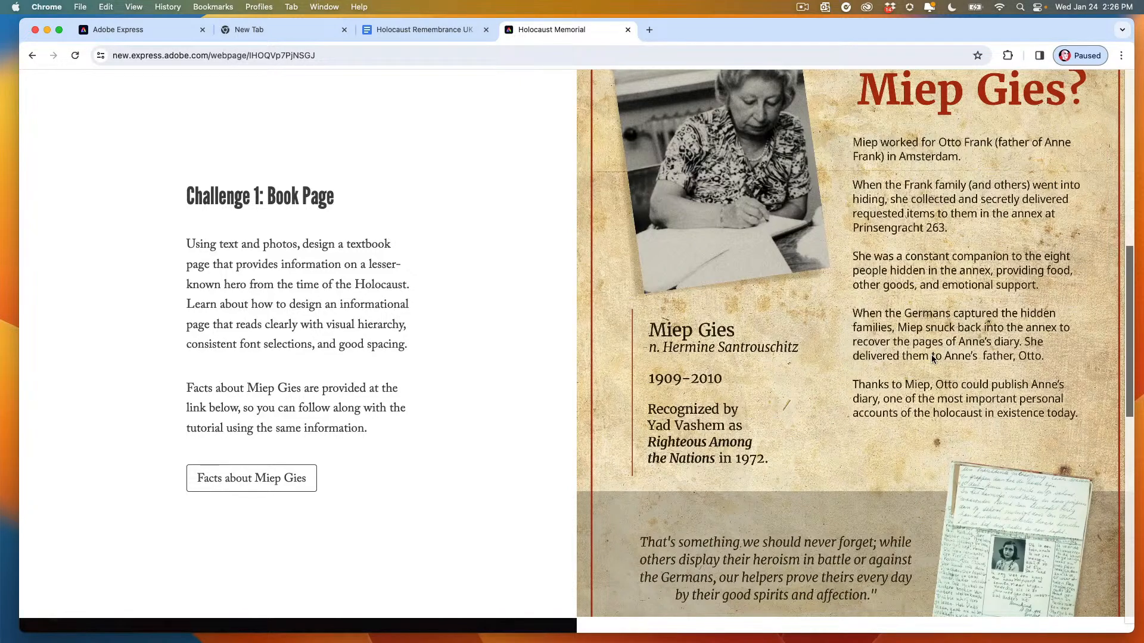
scroll(613, 308, down, 5)
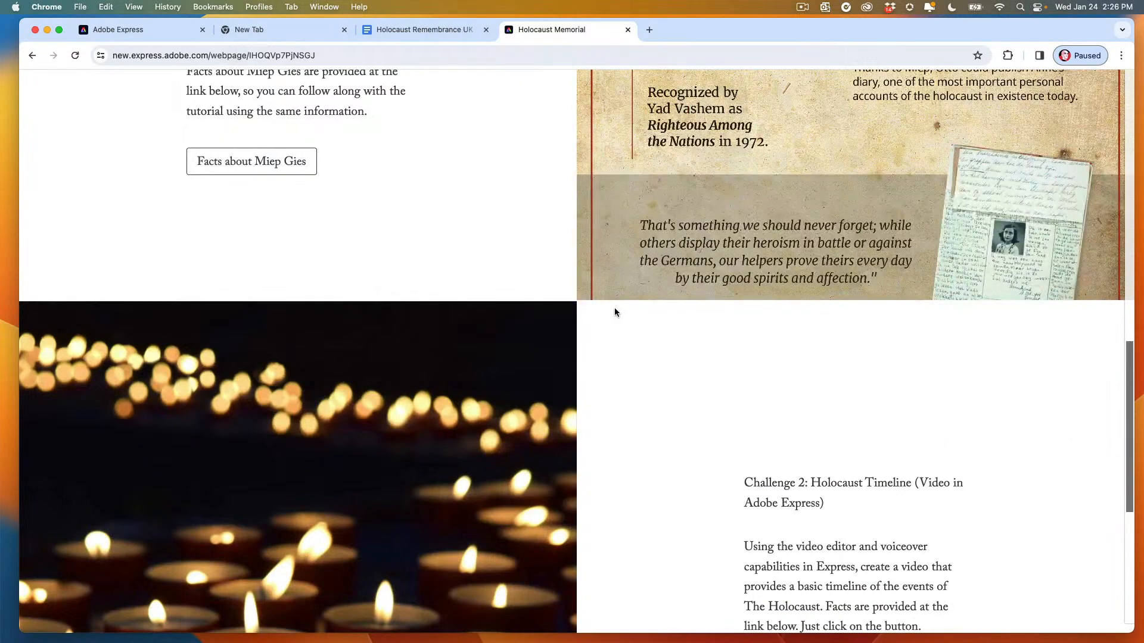
scroll(613, 308, down, 6)
scroll(618, 309, up, 1)
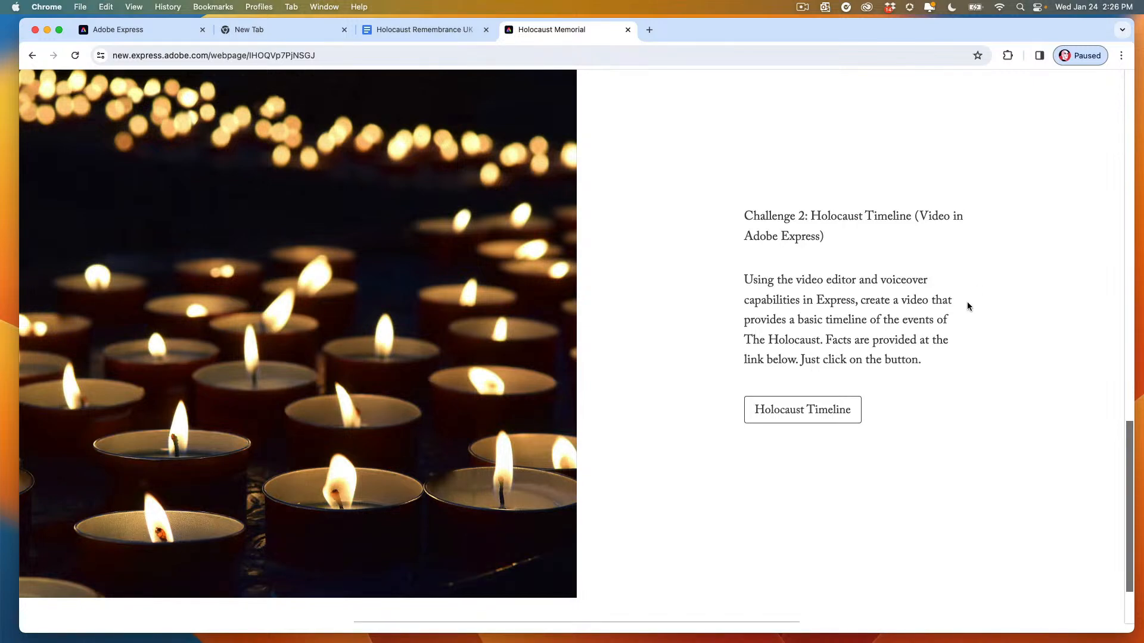
scroll(950, 306, up, 10)
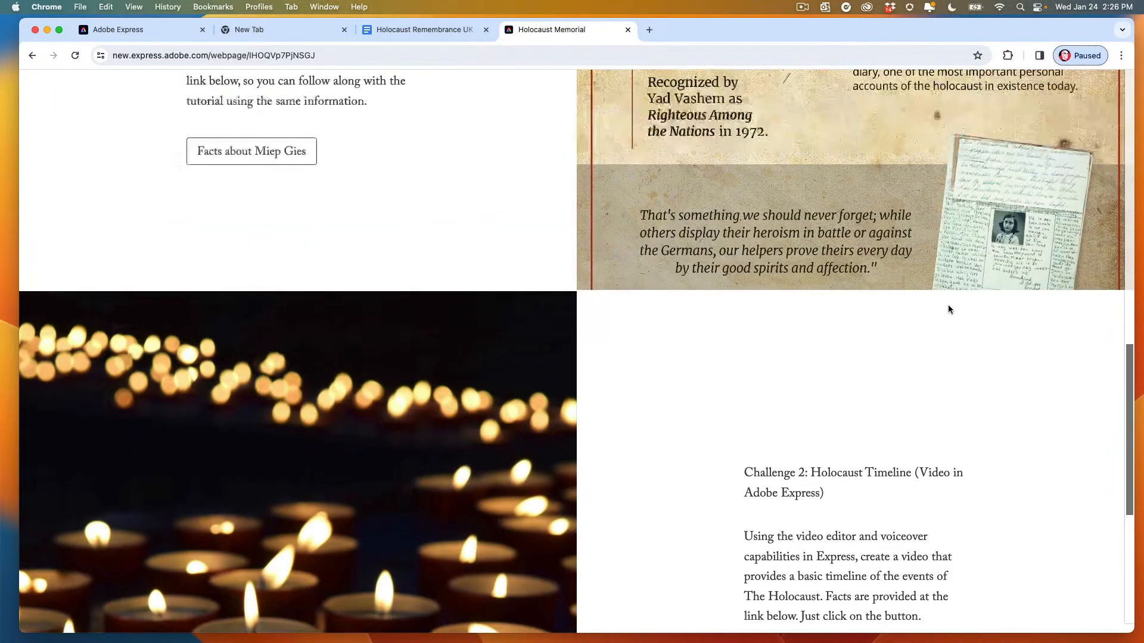
scroll(949, 308, up, 10)
Step: Switch to the Adobe Express home page and create a new blank flyer
key(super+1)
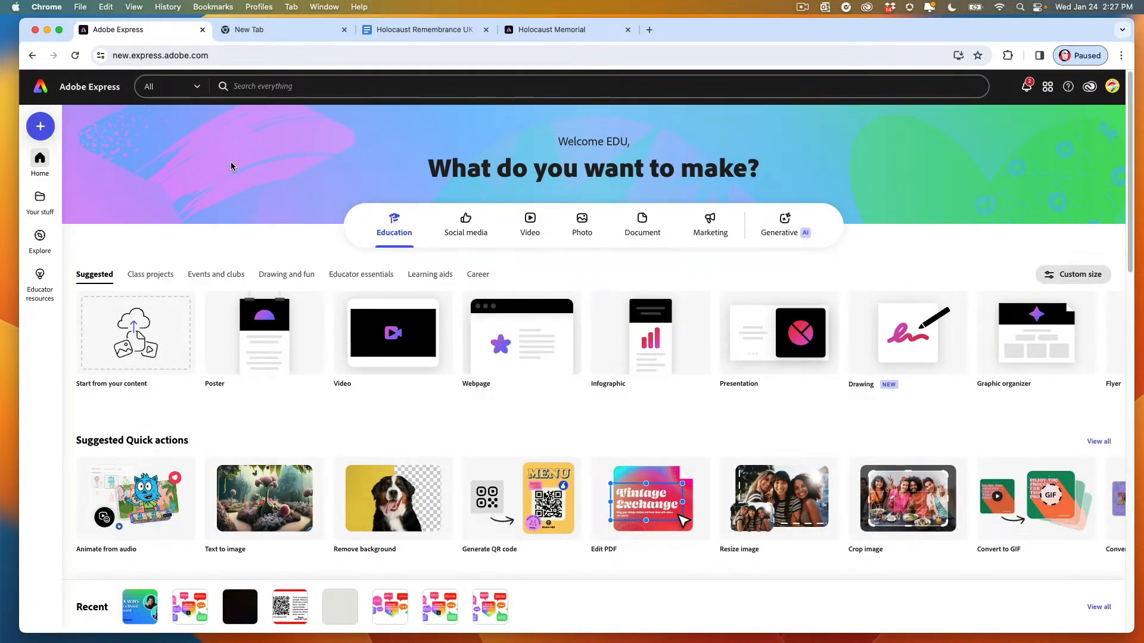
click(40, 132)
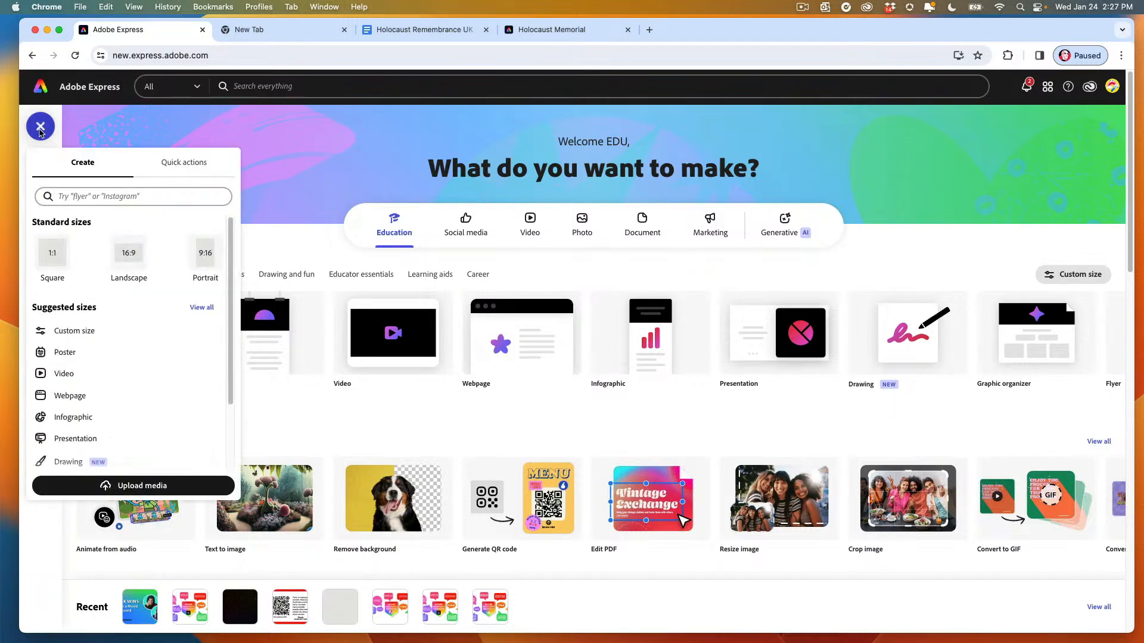
click(75, 196)
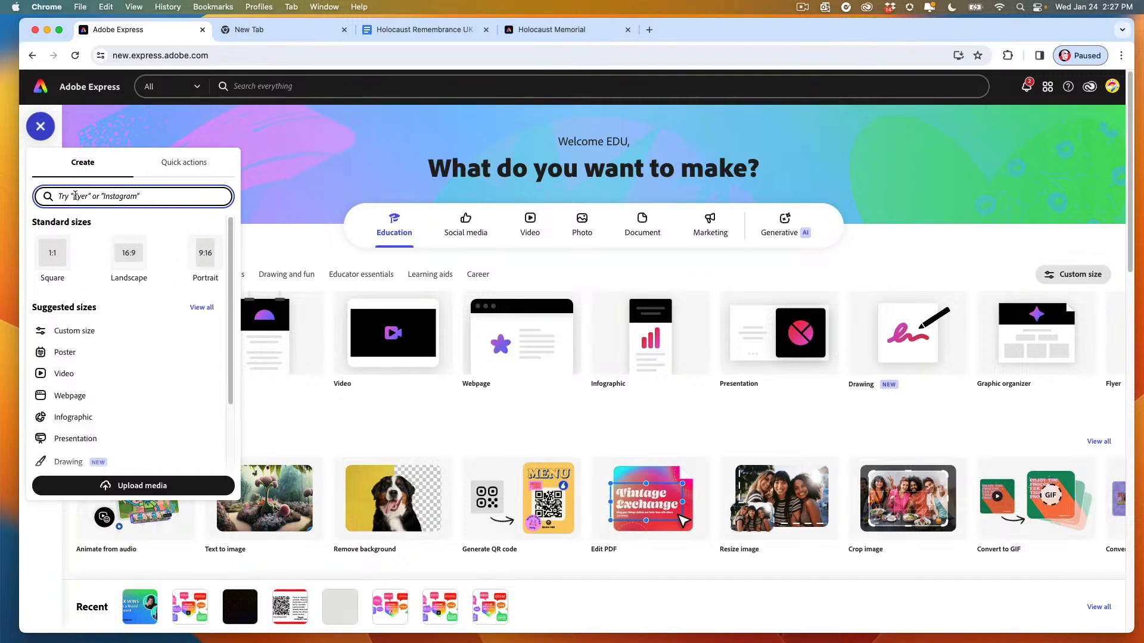
text(flyer)
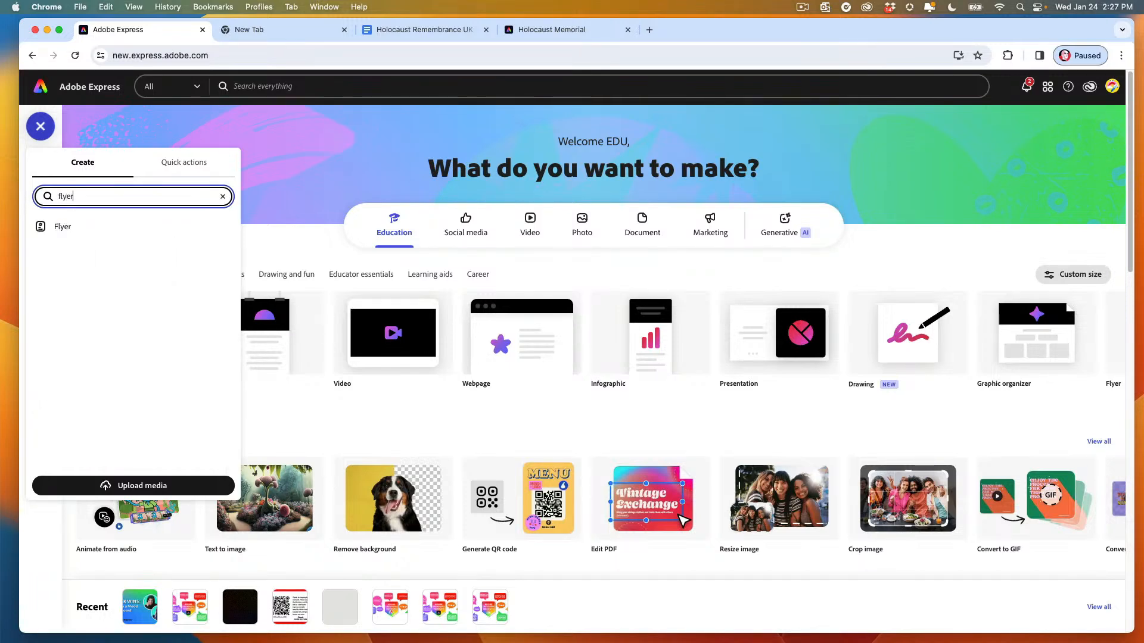
click(36, 226)
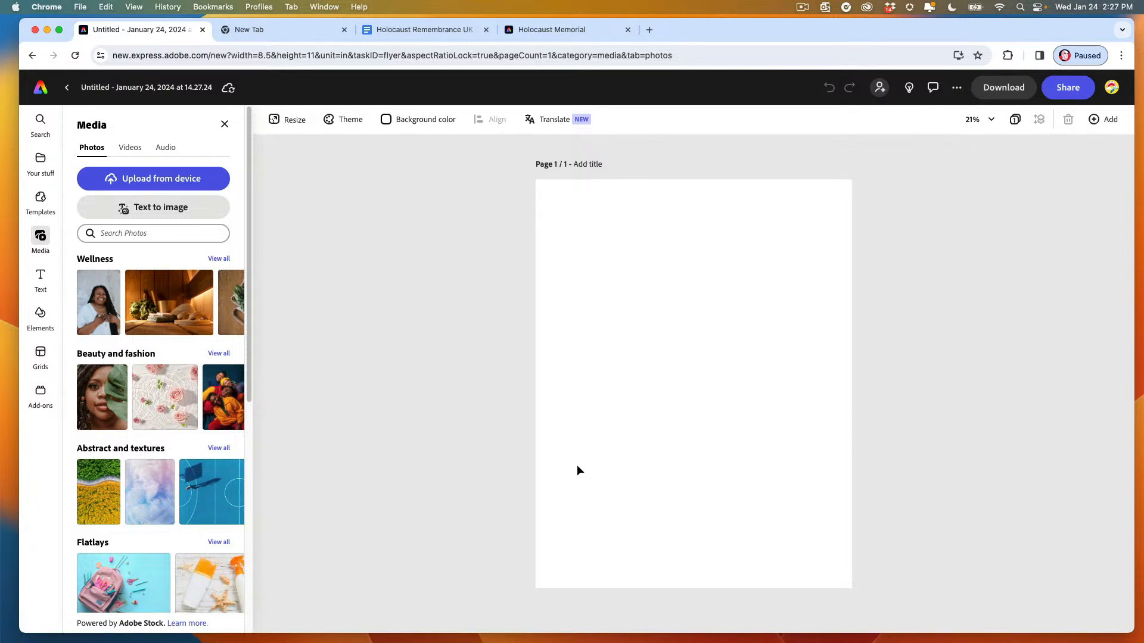
Step: Search the stock photos for "old paper" and add the stained yellow-brown parchment texture to the page
click(84, 224)
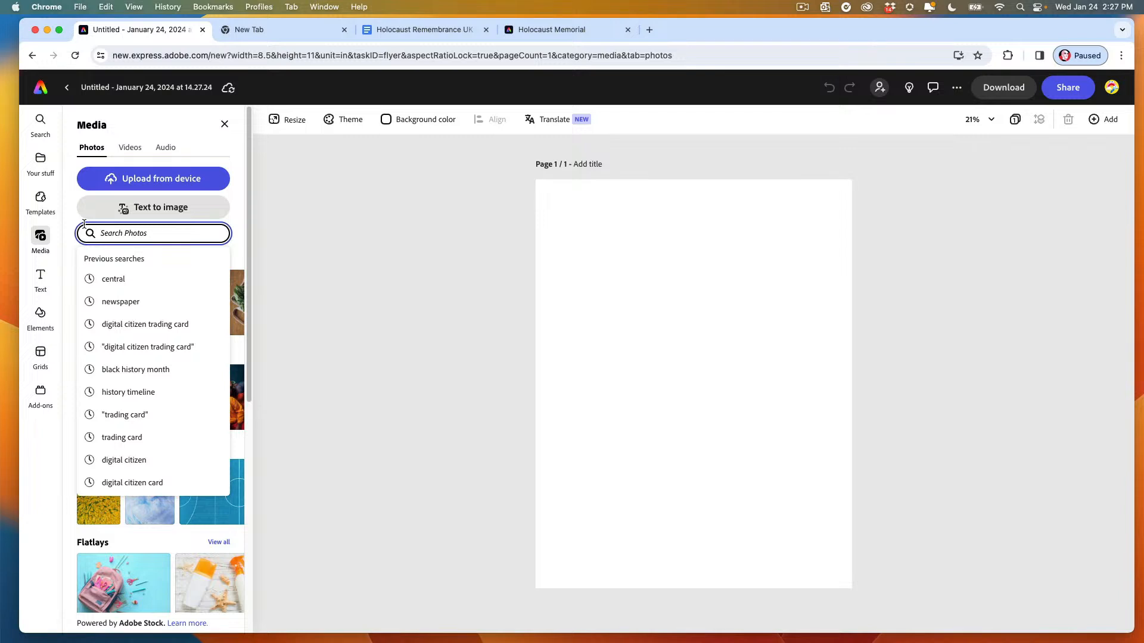
text(old p)
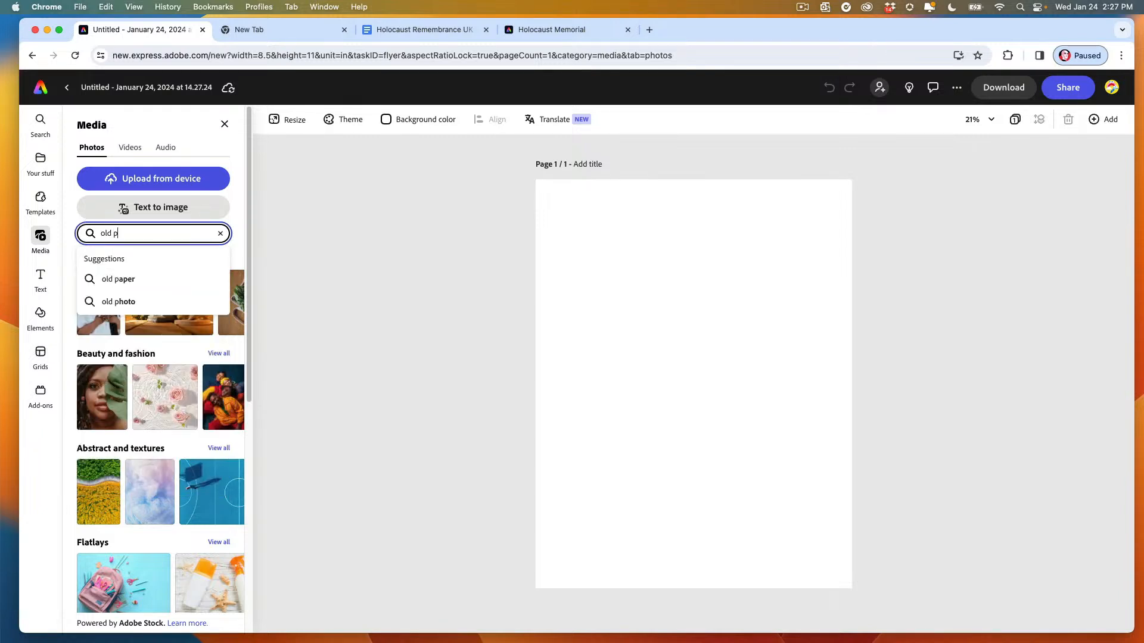
text(aper)
key(Return)
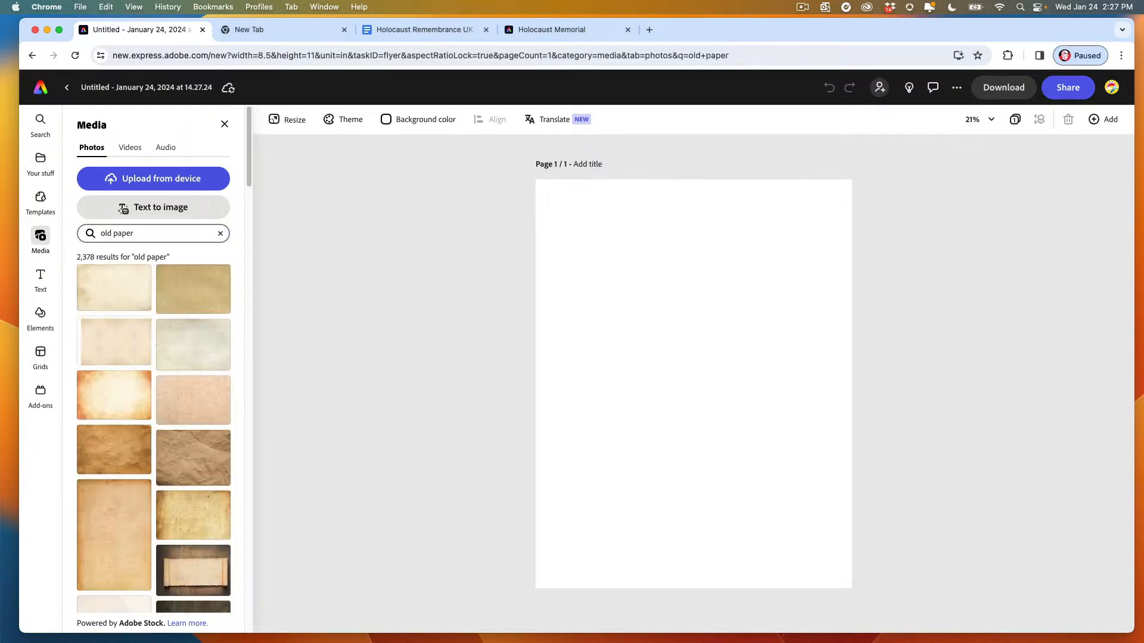
click(188, 516)
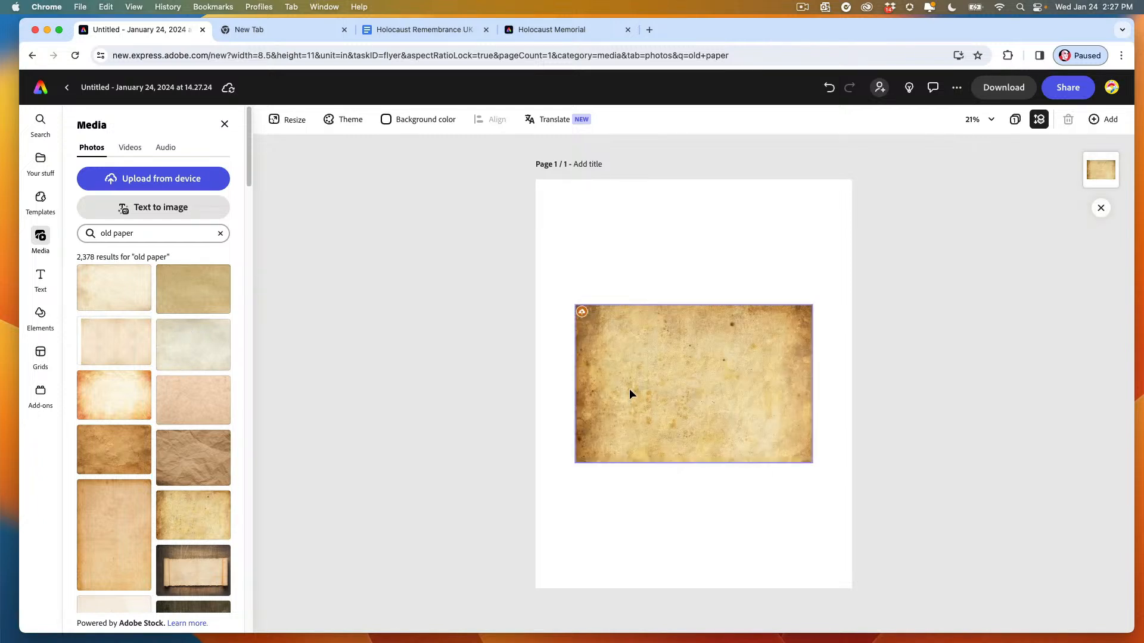
Step: Enlarge and stretch the old paper photo until it covers the whole page as a background
click(629, 388)
drag(698, 479, 570, 324)
drag(692, 410, 767, 519)
drag(767, 346, 870, 355)
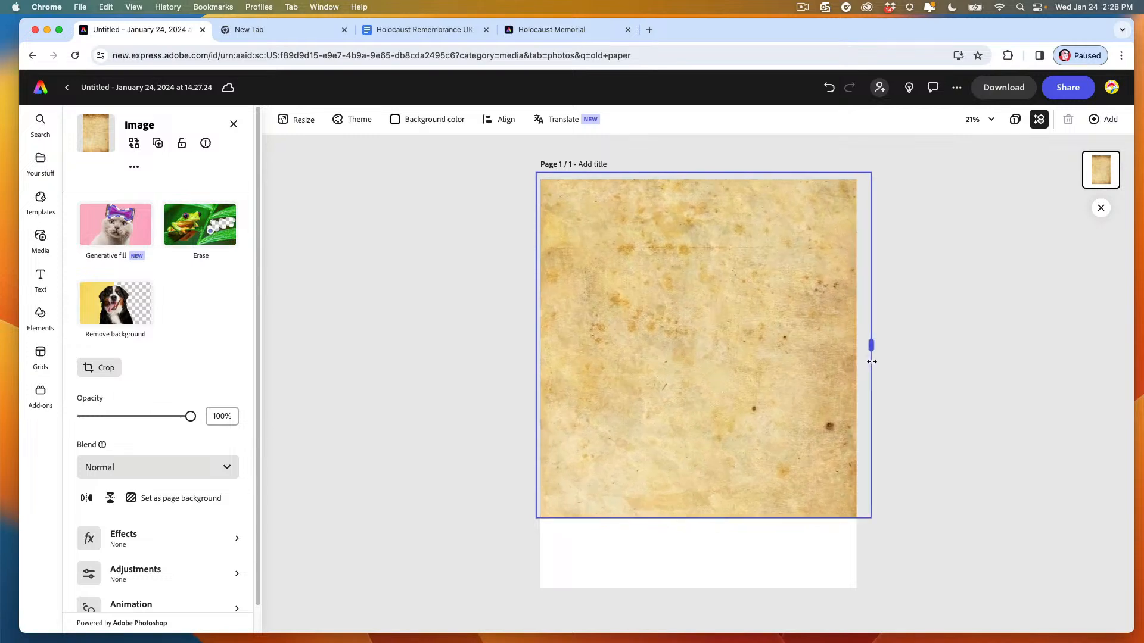
scroll(619, 387, down, 5)
click(620, 381)
scroll(620, 342, up, 5)
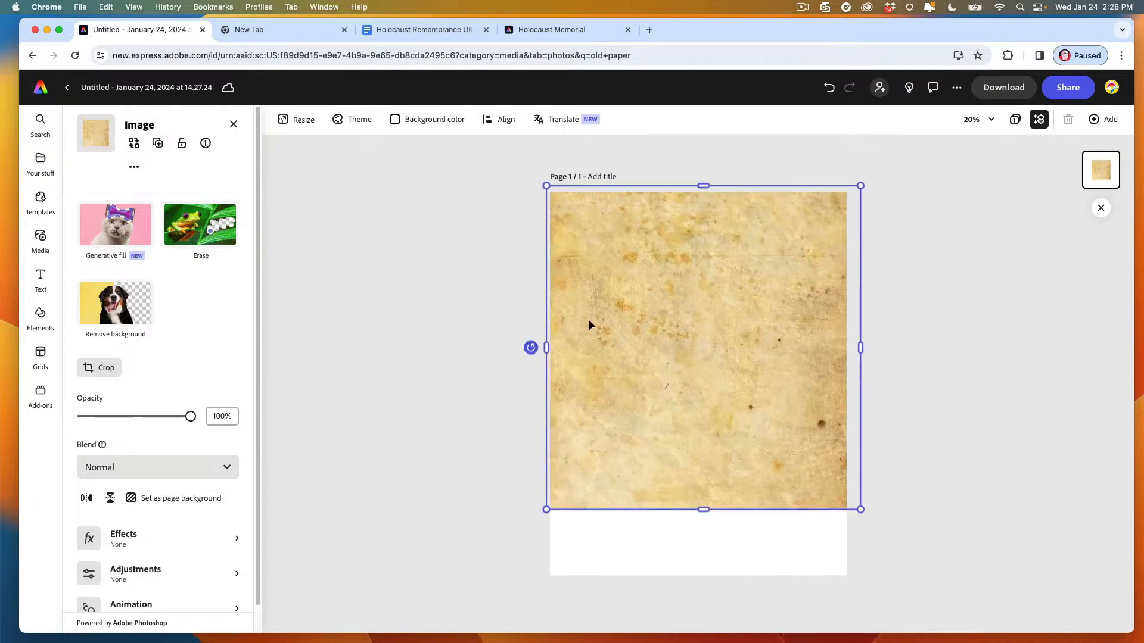
scroll(614, 336, down, 2)
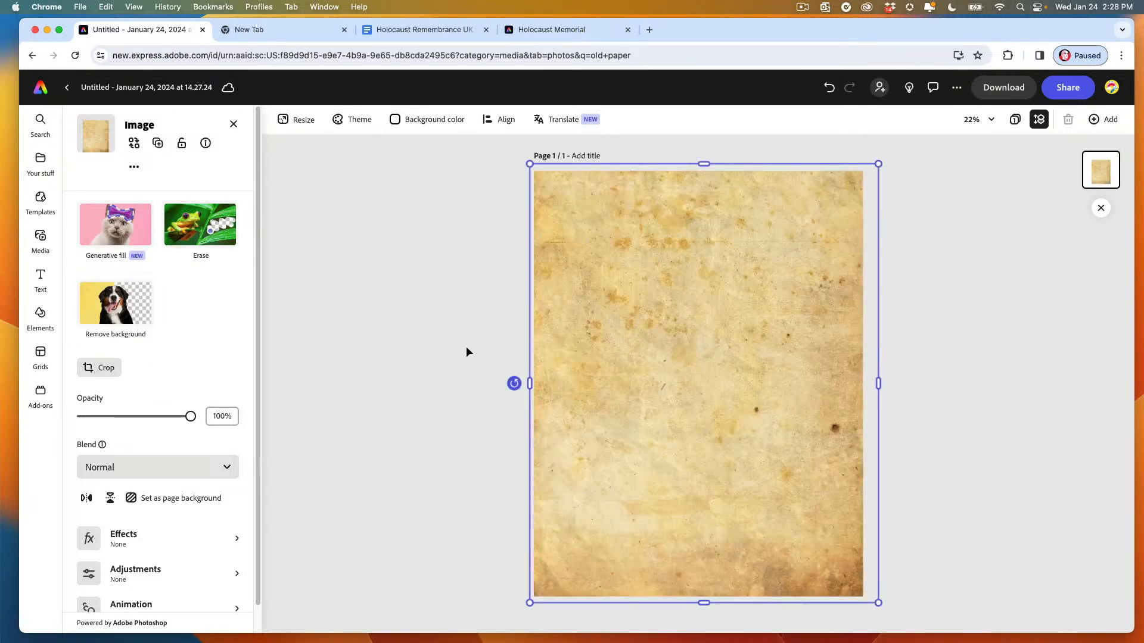
click(467, 348)
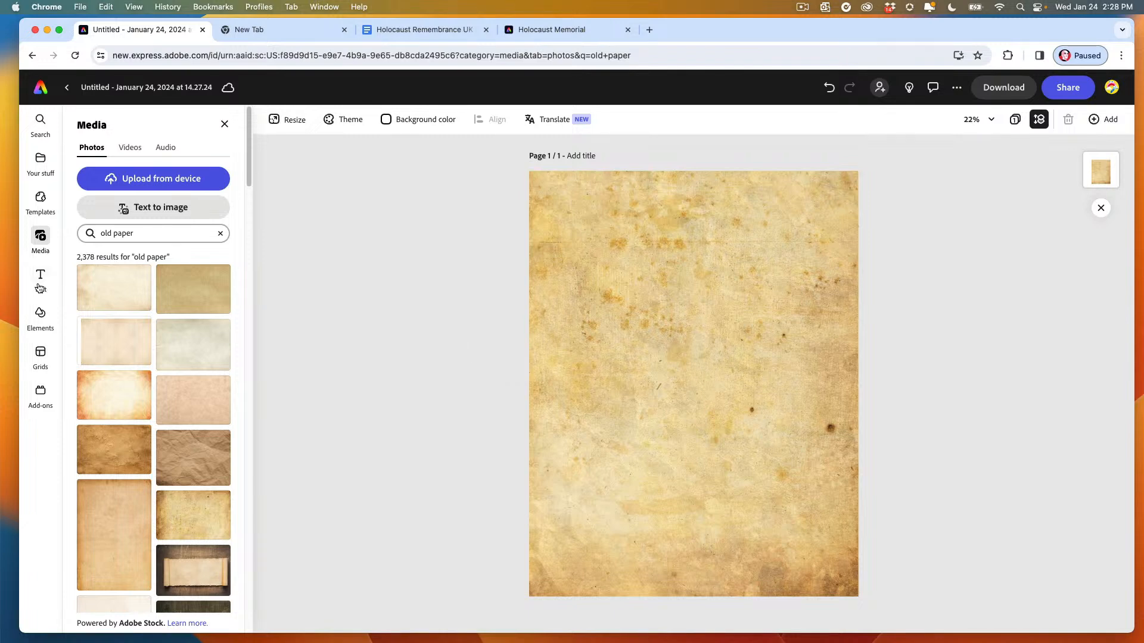
Step: Add the grey square with a thin black border from the rectangle shapes to the page
click(39, 315)
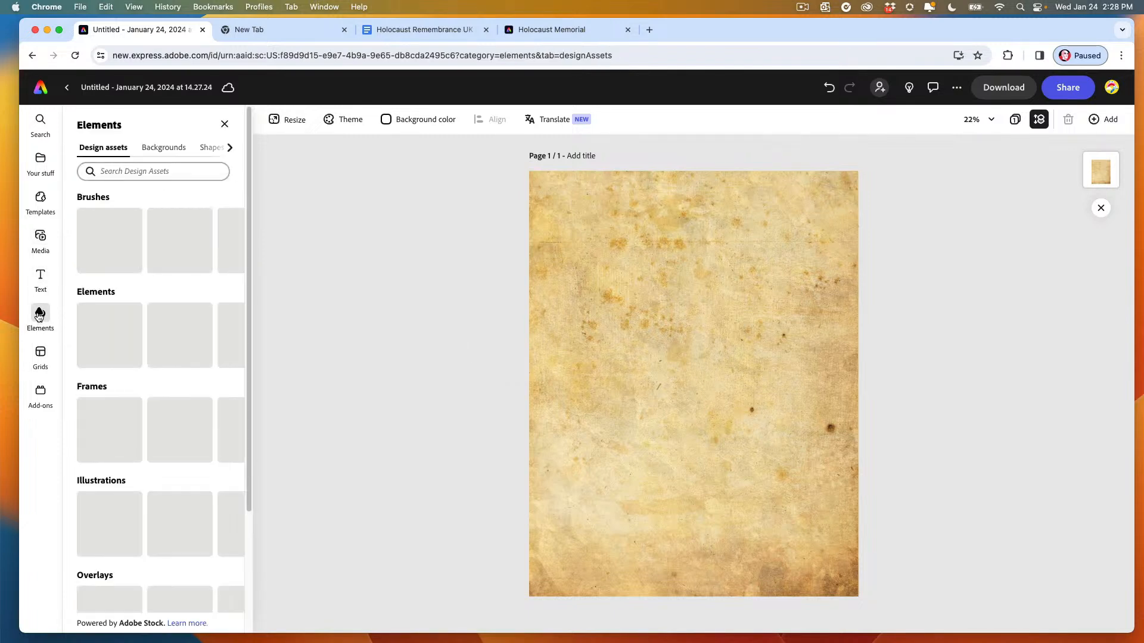
click(205, 149)
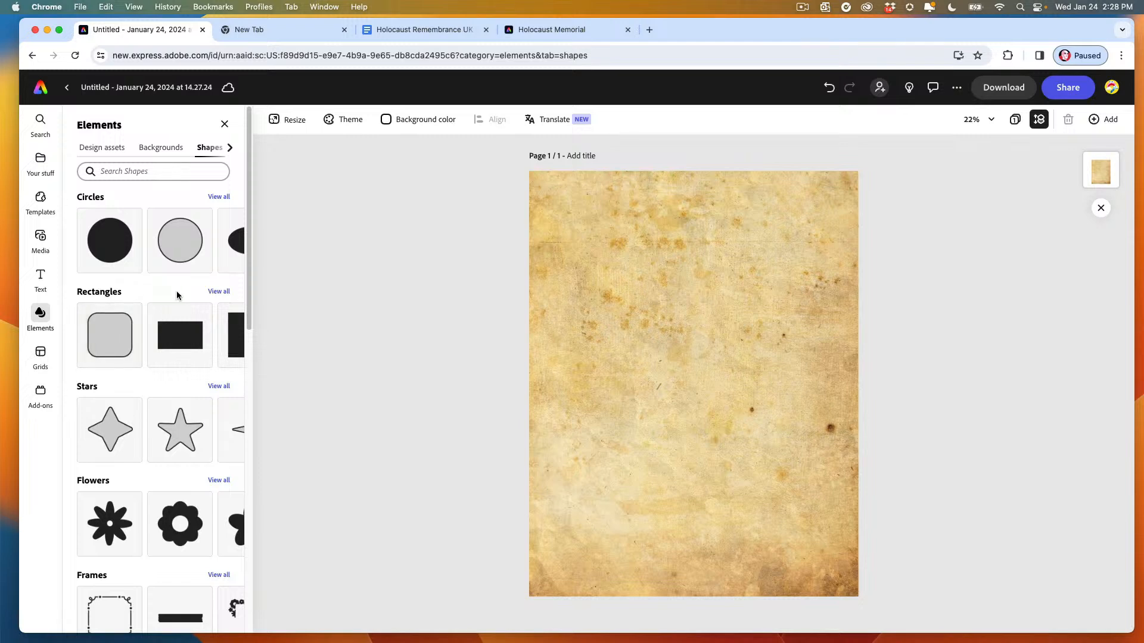
click(218, 291)
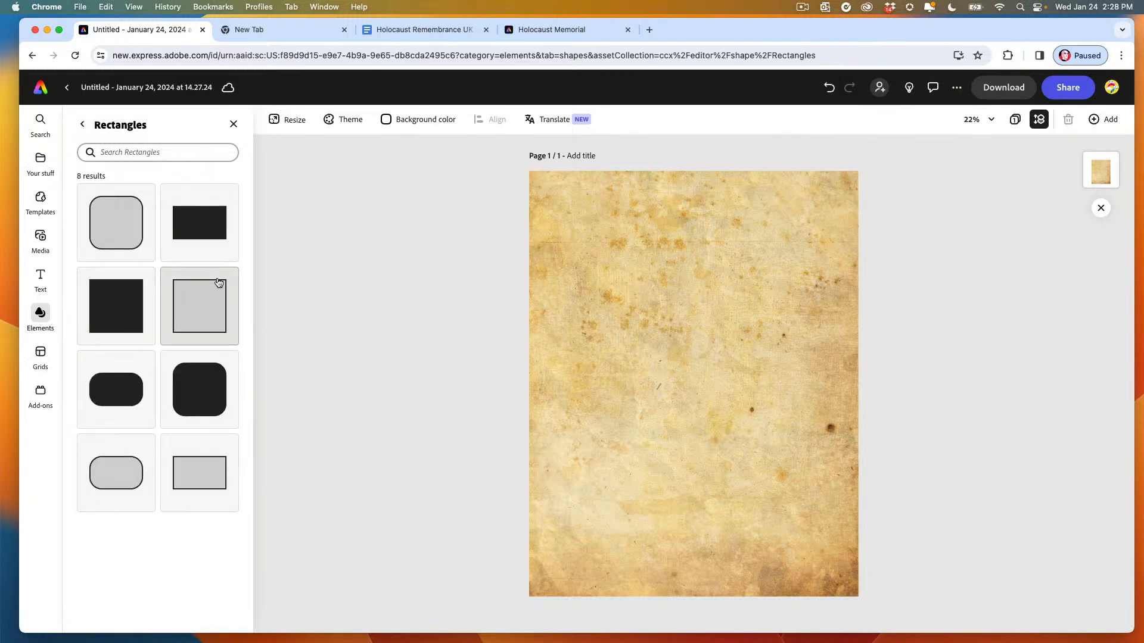
click(199, 309)
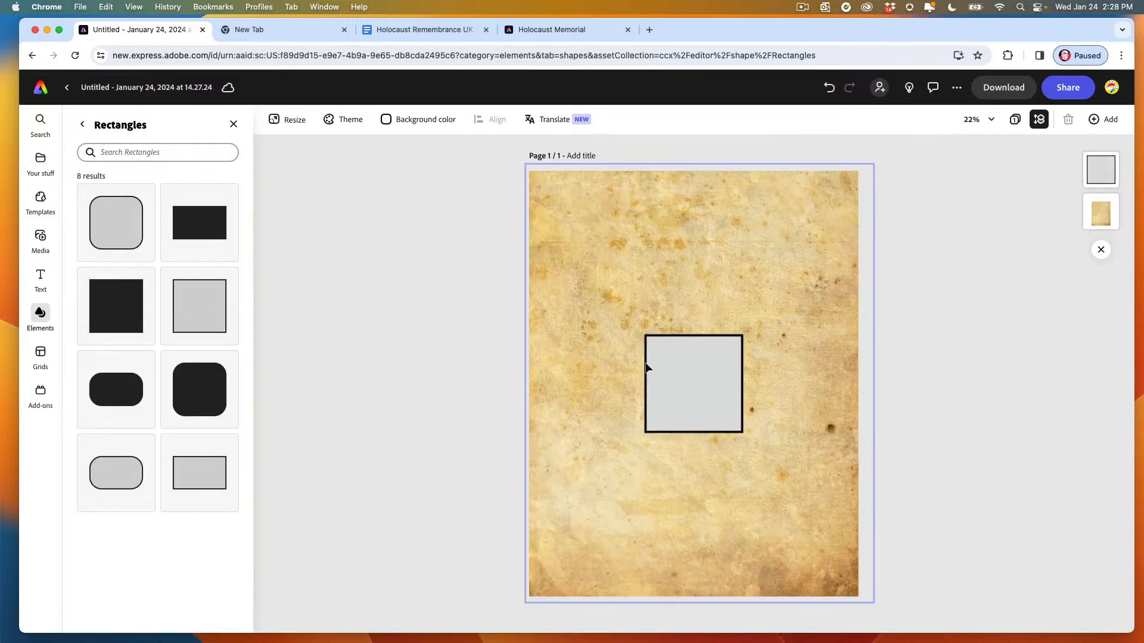
Step: Move the square to the page's upper-left corner and stretch it into a frame just inside all page edges
drag(659, 381, 553, 221)
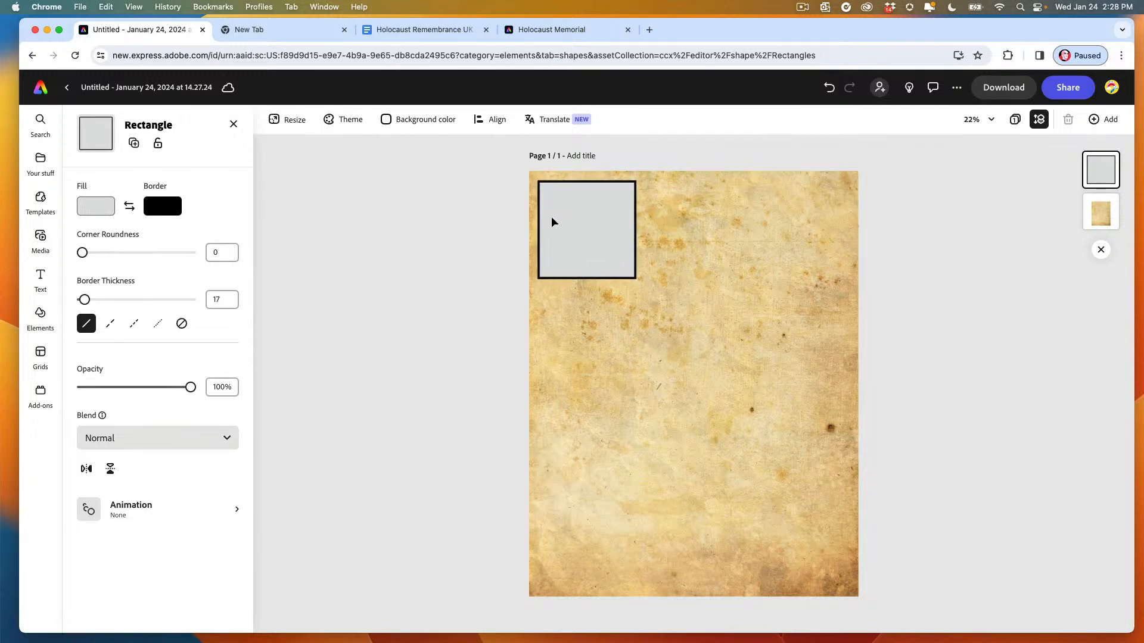
drag(636, 278, 988, 349)
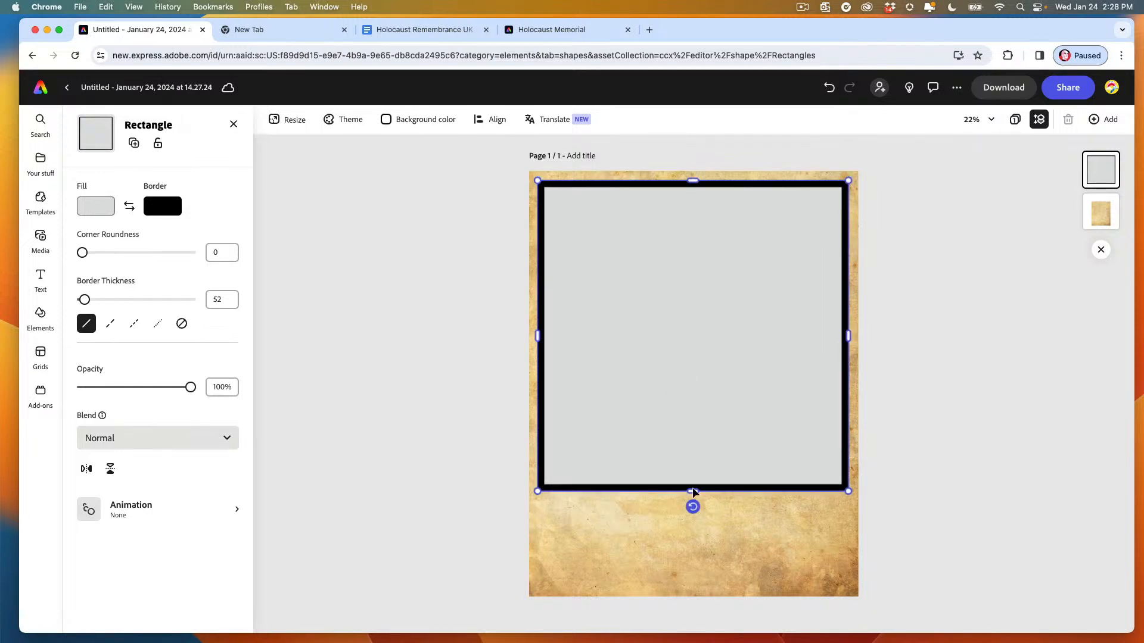
drag(693, 492, 687, 587)
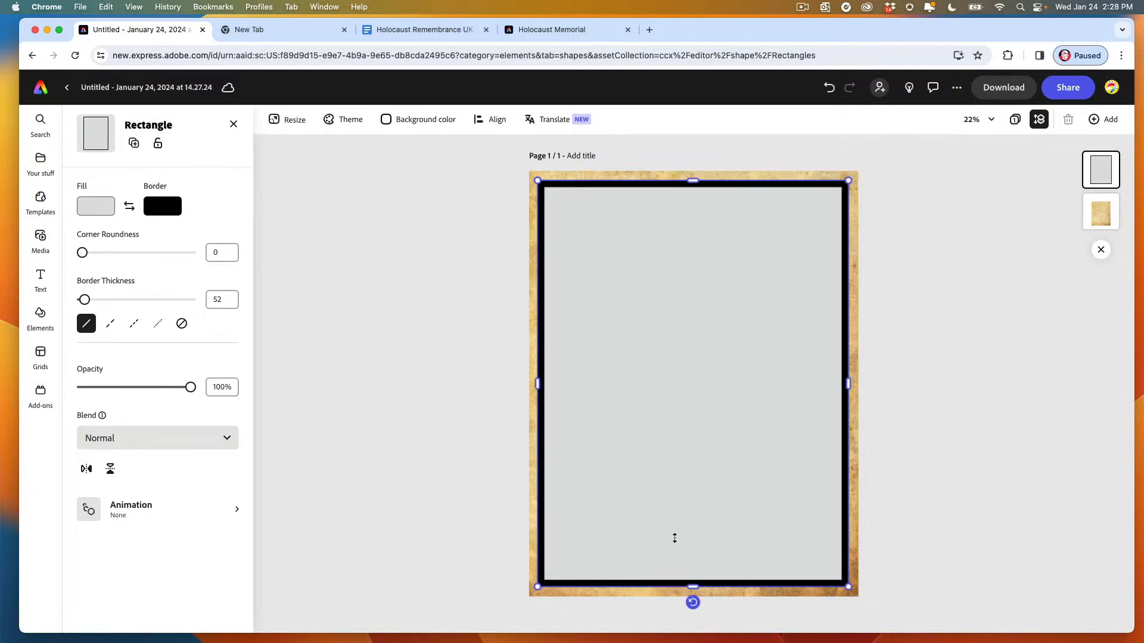
Step: Remove the rectangle's fill and set its border to the custom dark red #A8391B
click(99, 208)
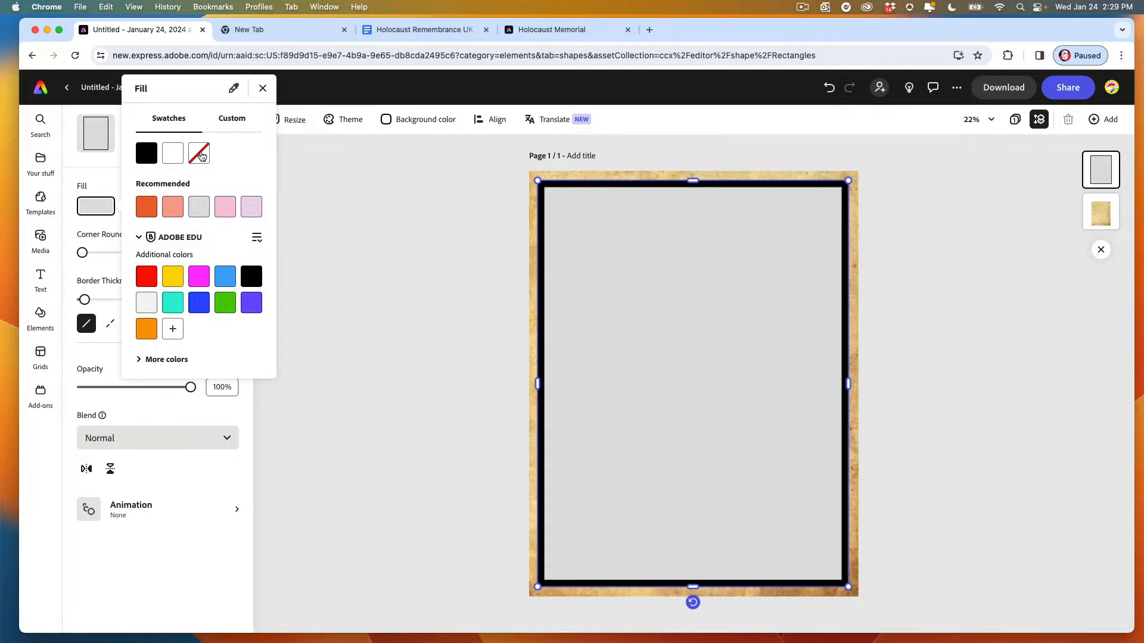
click(202, 156)
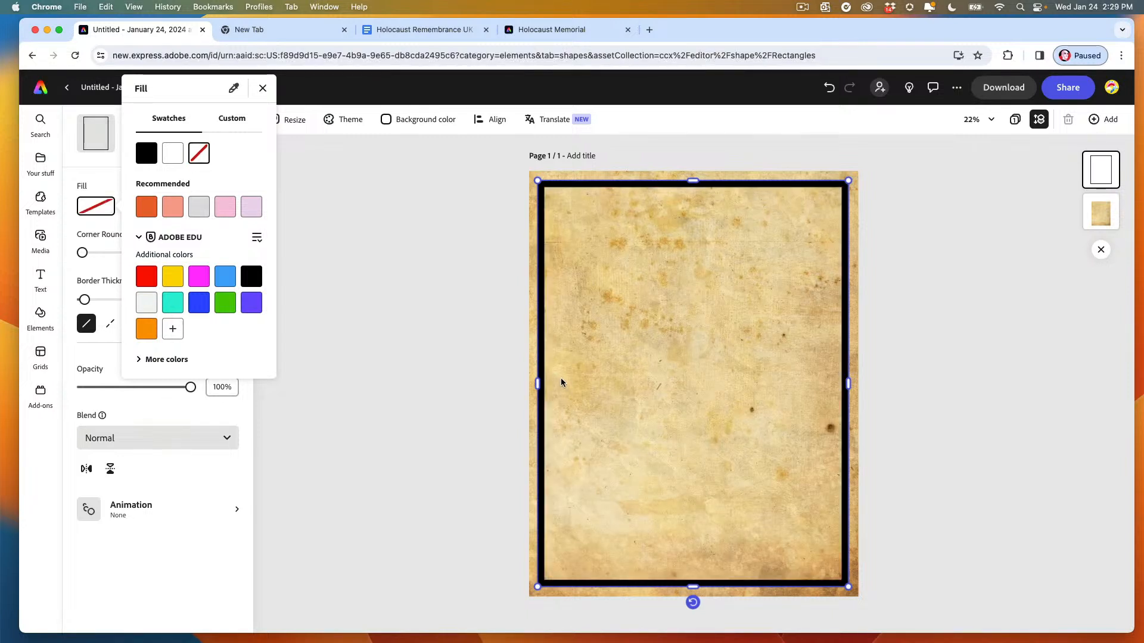
click(98, 192)
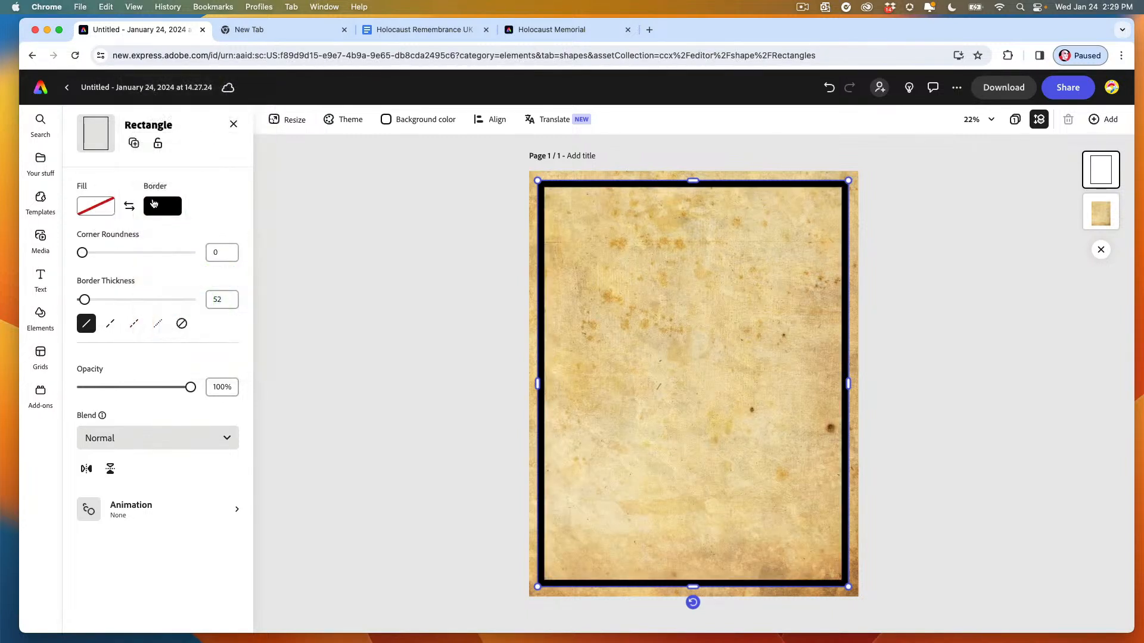
click(155, 209)
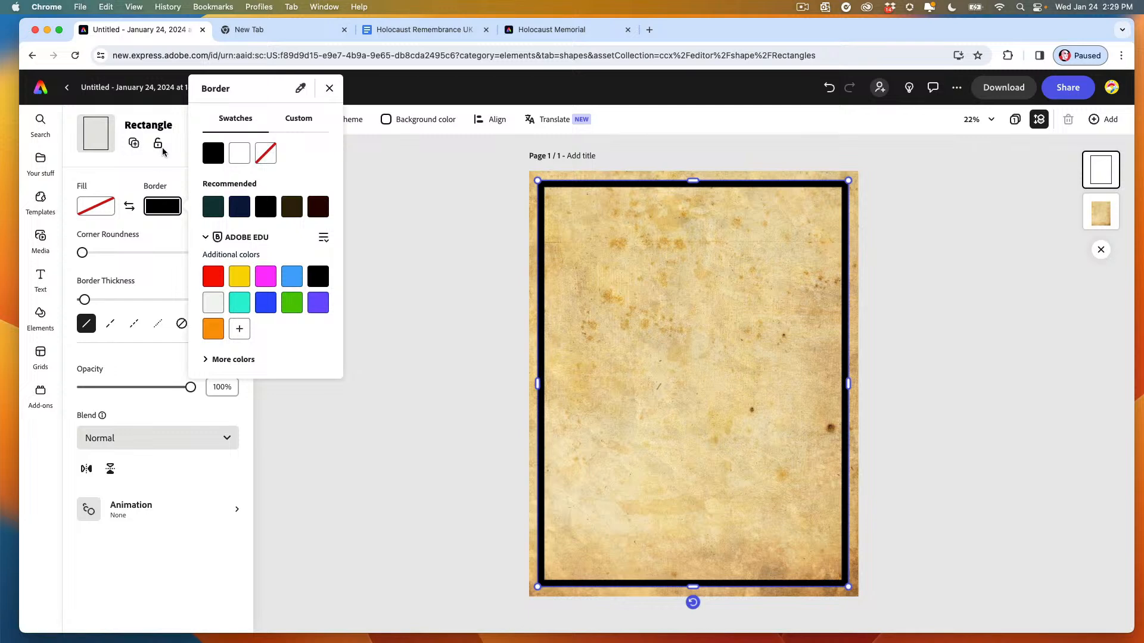
click(294, 121)
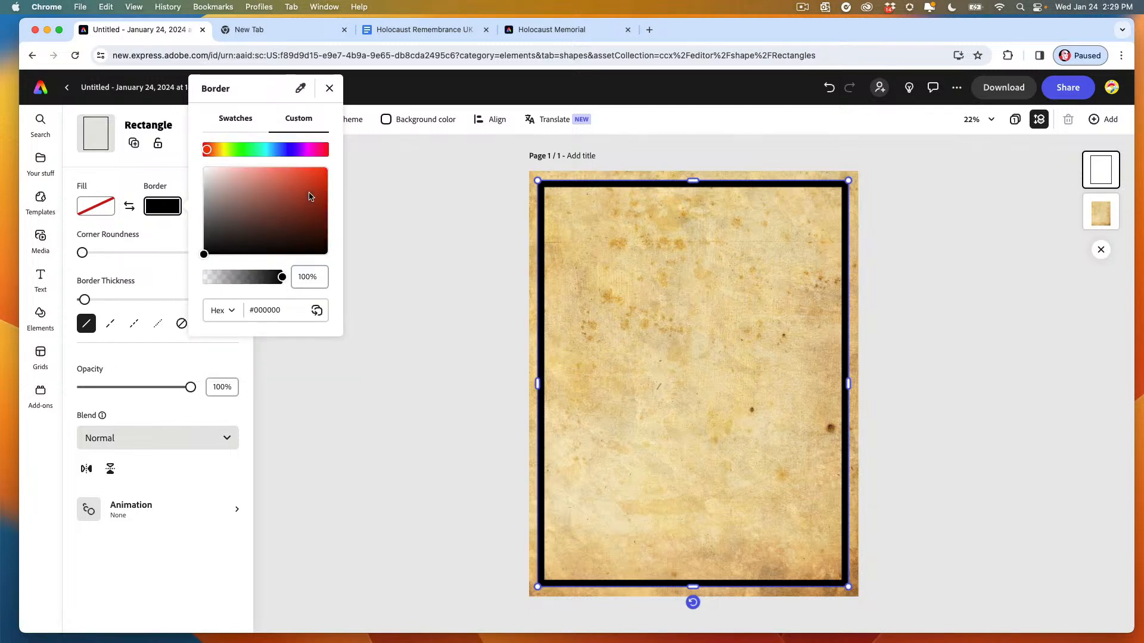
drag(311, 197, 310, 198)
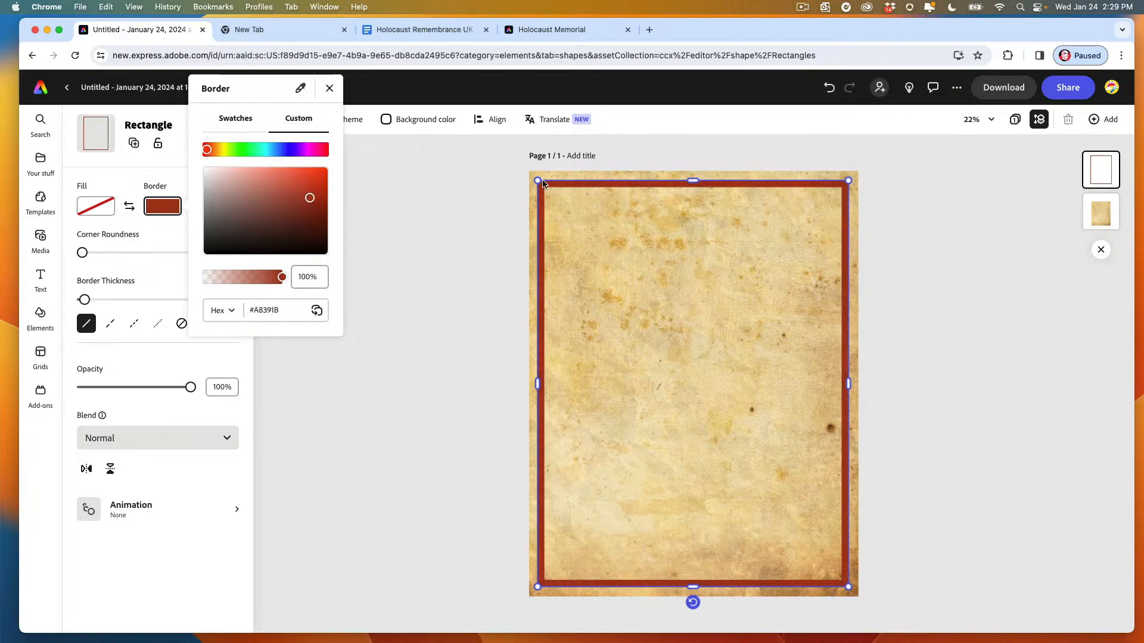
click(327, 88)
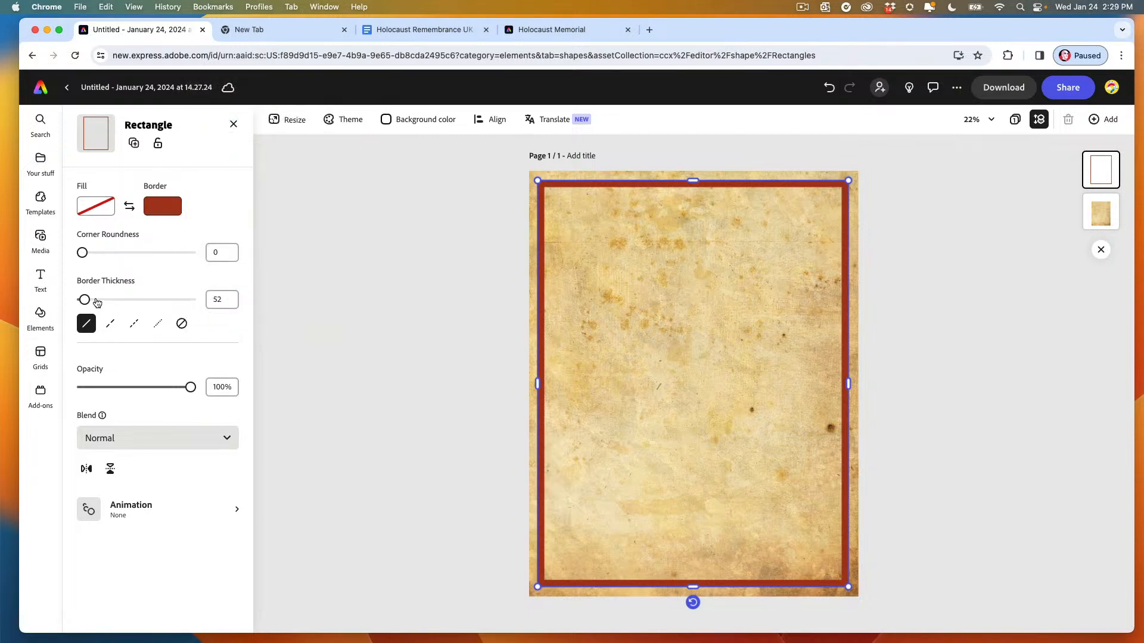
Step: Set the rectangle's border thickness to 6 and deselect it
drag(85, 300, 83, 300)
key(Tab)
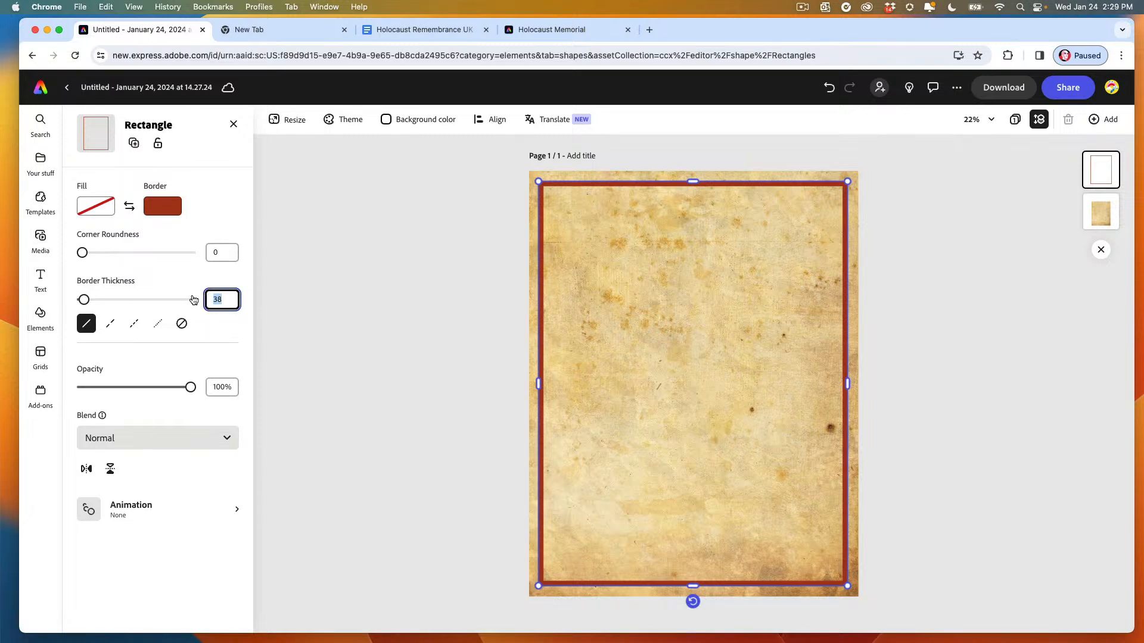
text(6)
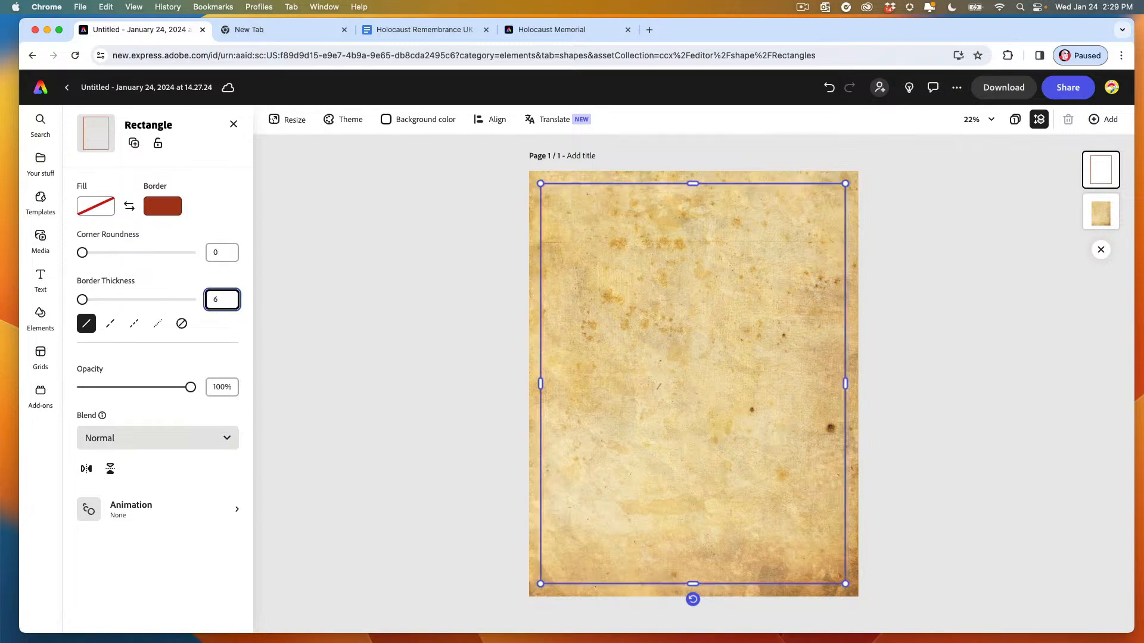
click(507, 304)
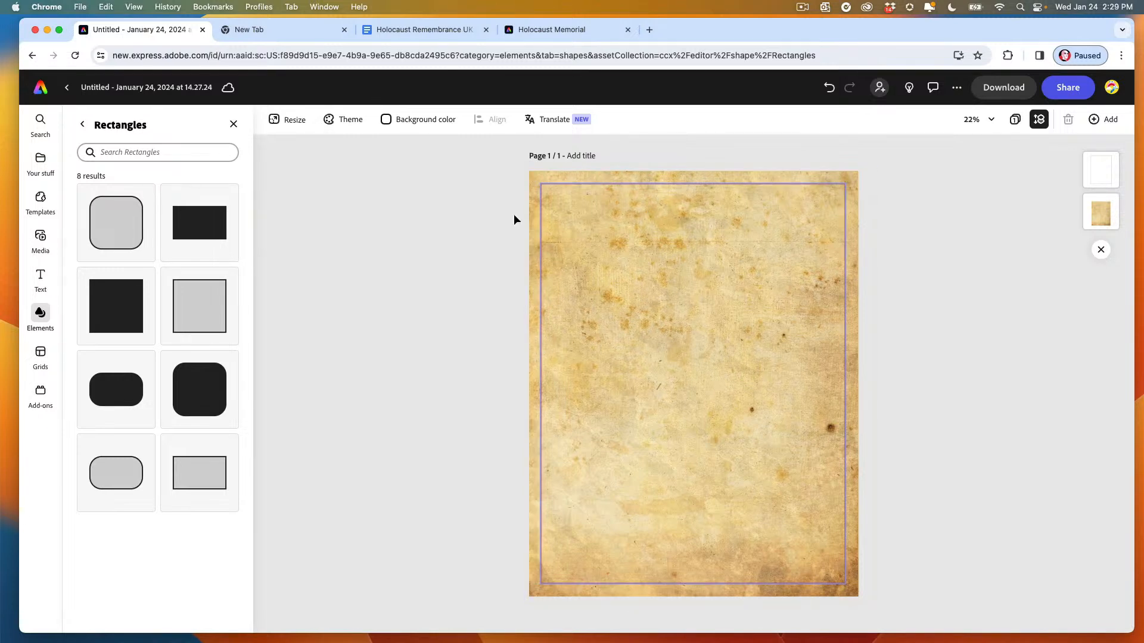
Step: Review the Challenge 1 book page example in the Holocaust Memorial lesson and return to the page design
click(529, 31)
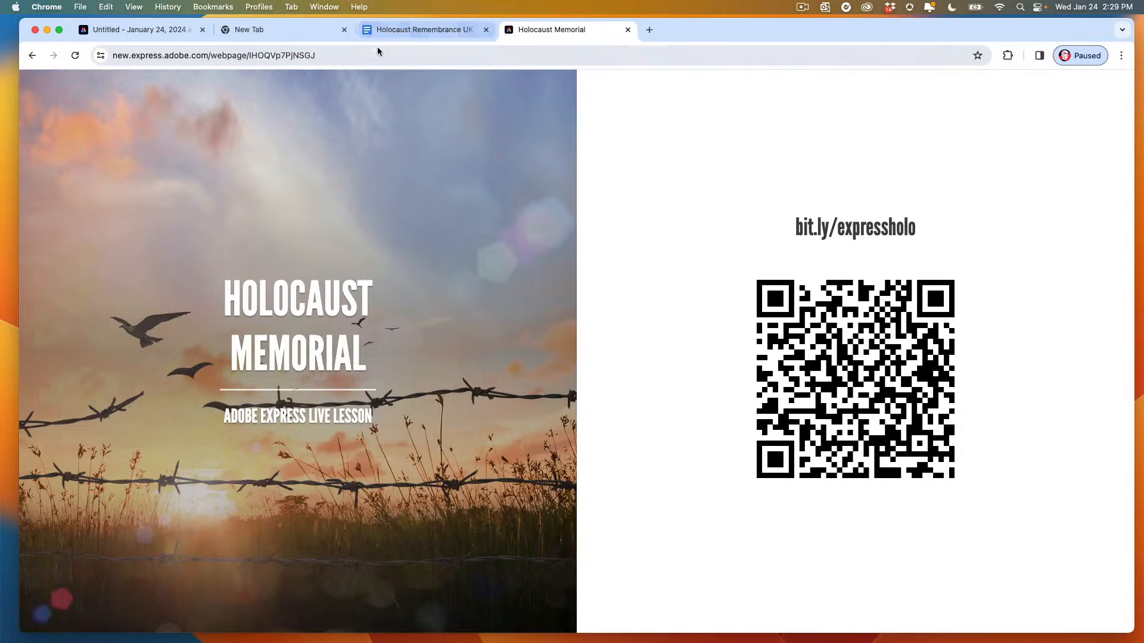
drag(1130, 179, 1117, 362)
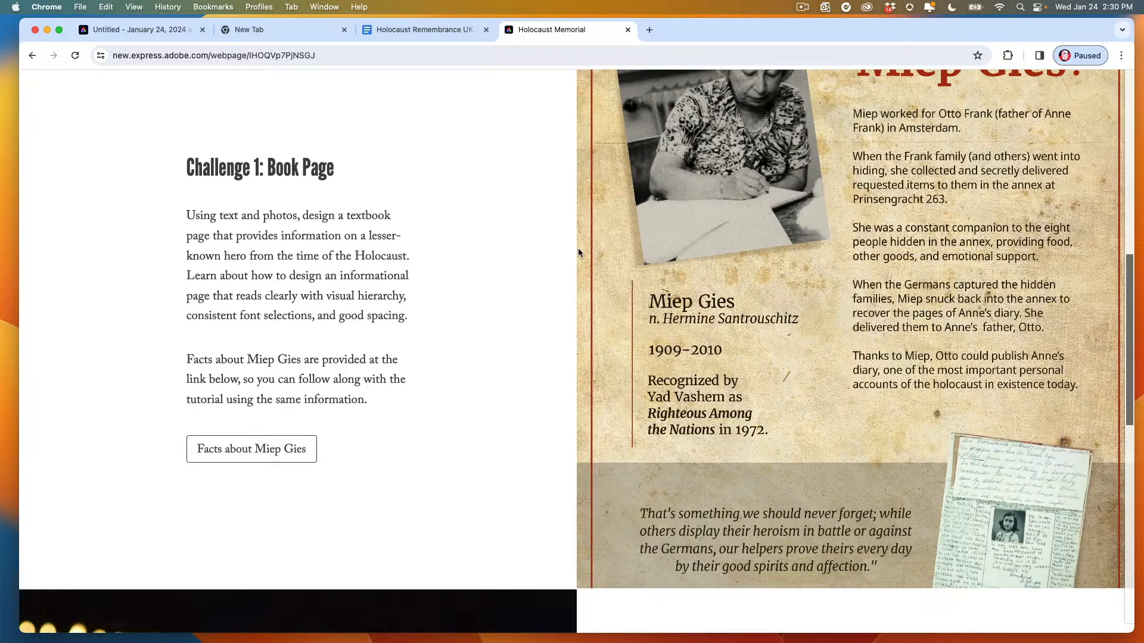
click(110, 33)
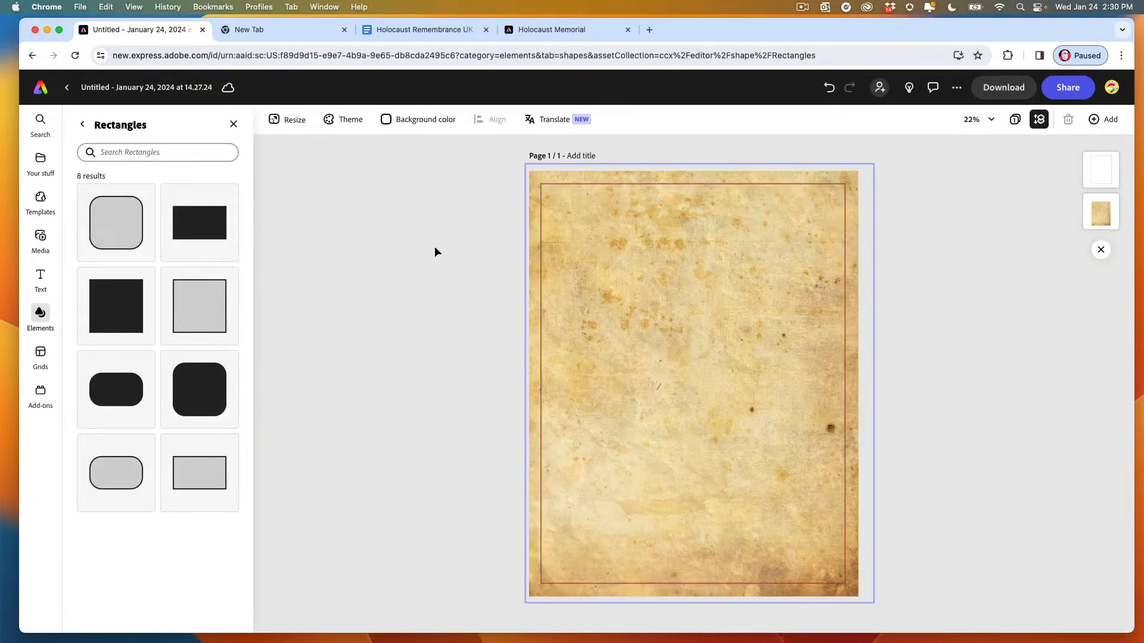
Step: Upload the photo Hermine Miep Augustus.jpeg from the holocaust 24 folder onto the page
click(40, 238)
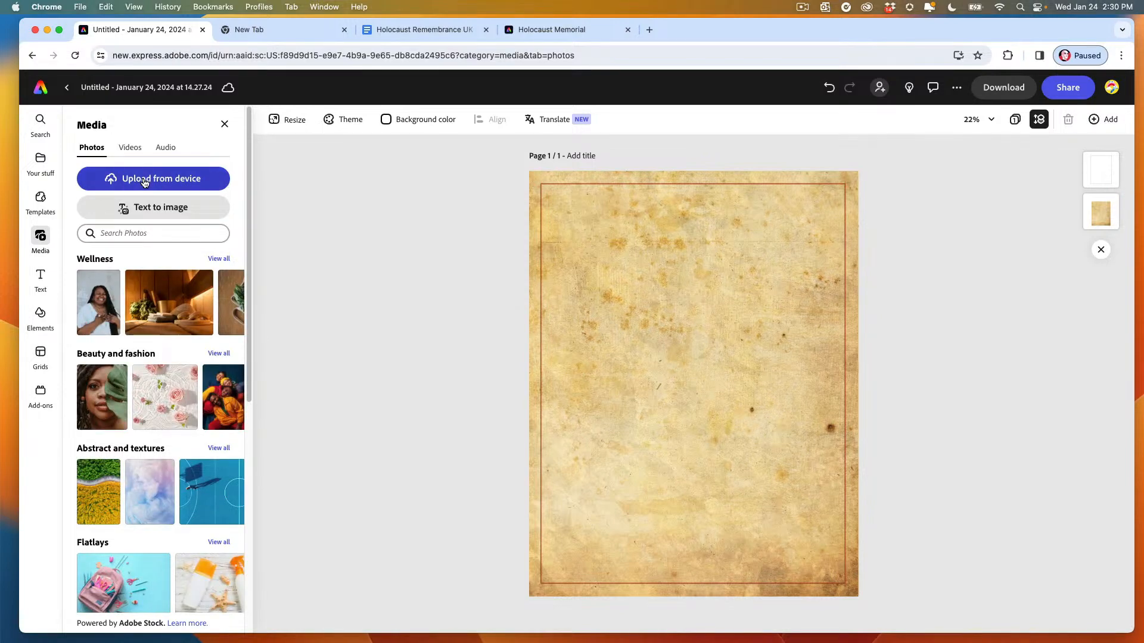
click(145, 182)
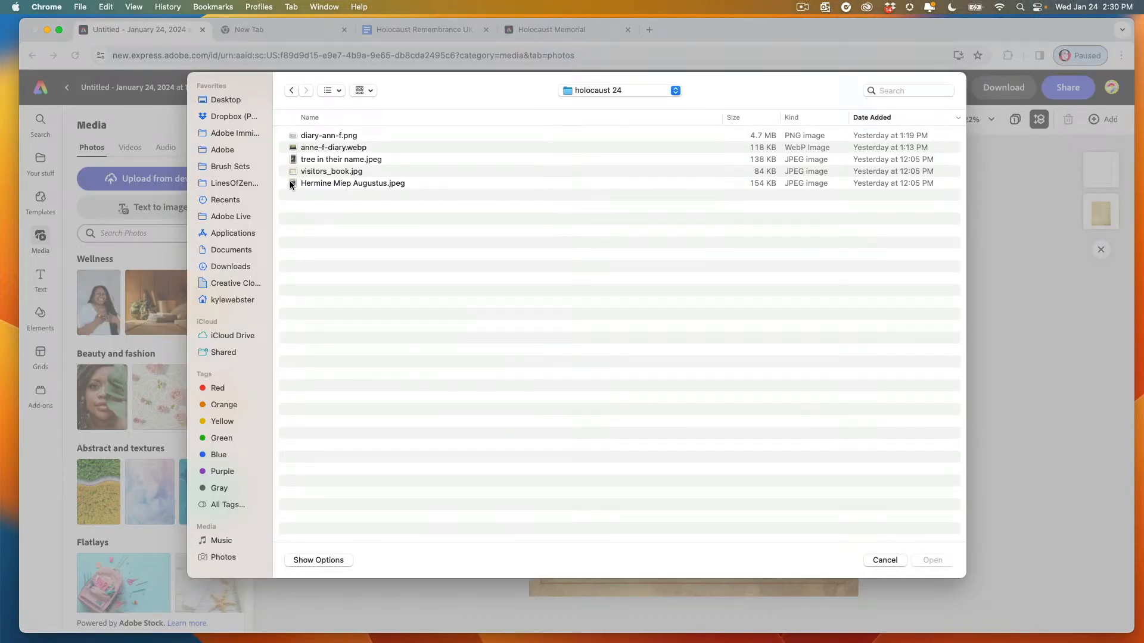
click(289, 183)
click(932, 560)
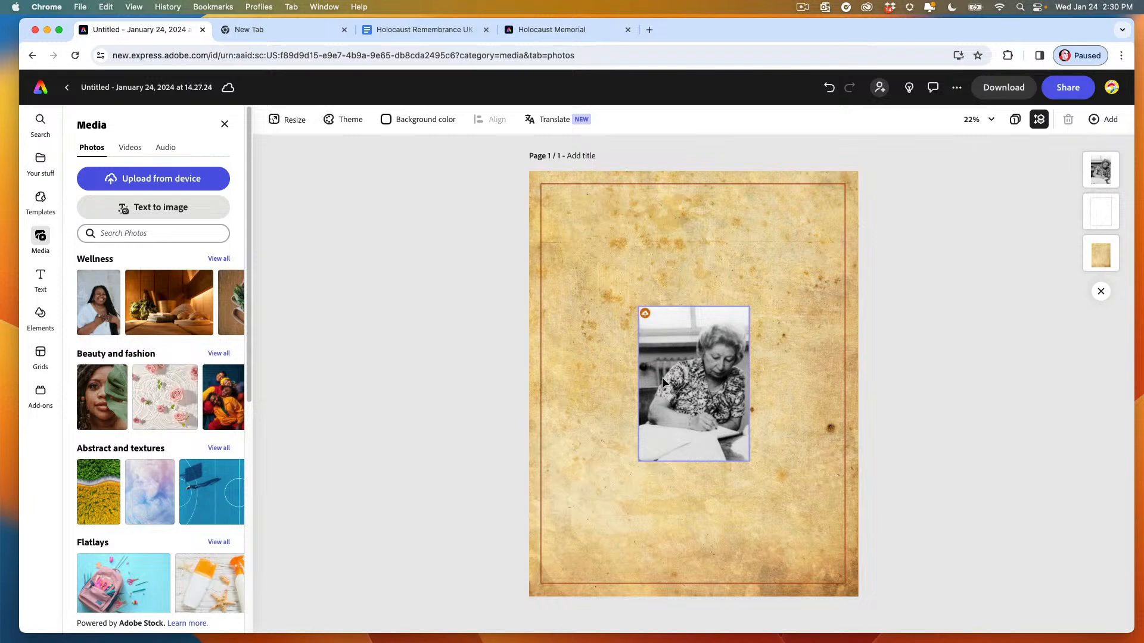
Step: Move the photo to the page's upper-left area inside the frame and tilt it about 7° counterclockwise
drag(662, 378, 585, 271)
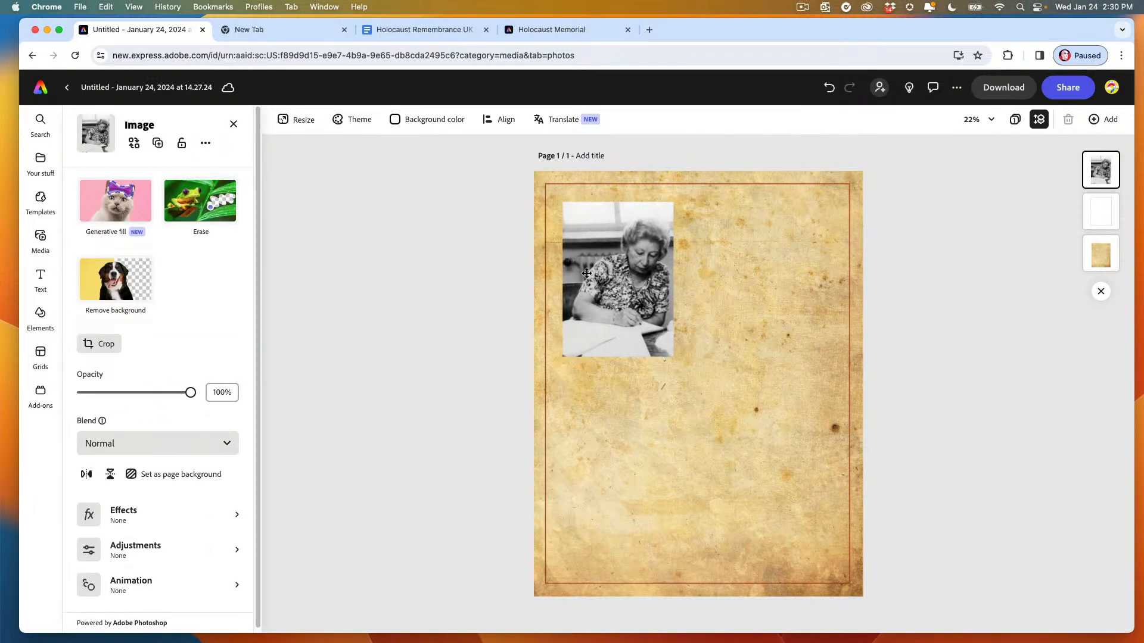
drag(620, 375, 628, 370)
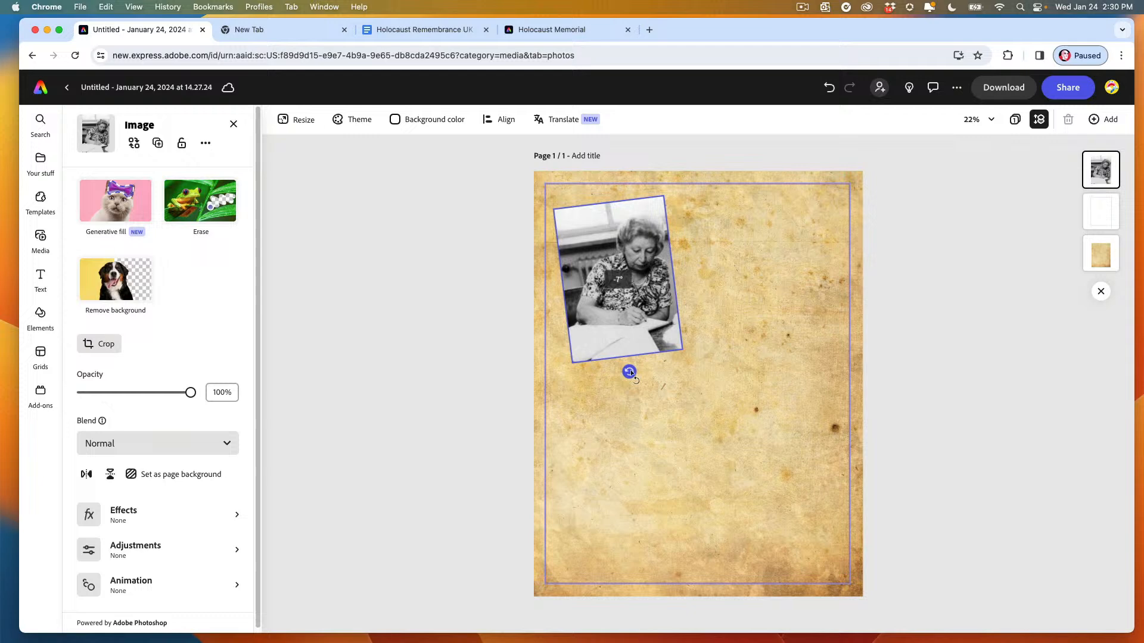
click(613, 326)
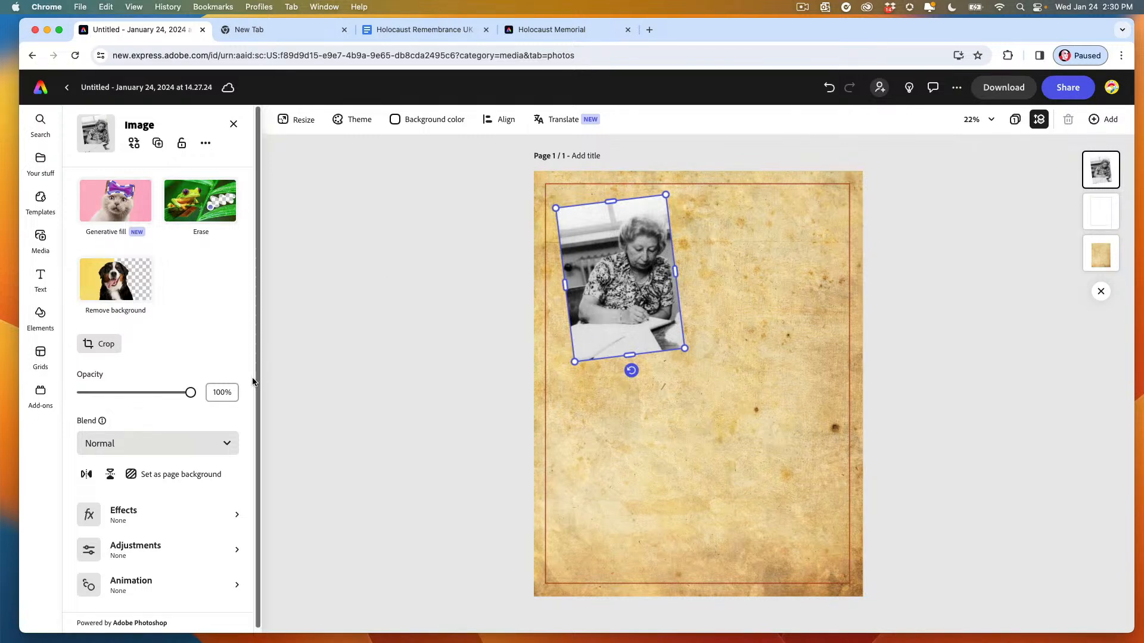
Step: Apply the Tint effect to the photo with its intensity set to 18
scroll(255, 387, down, 1)
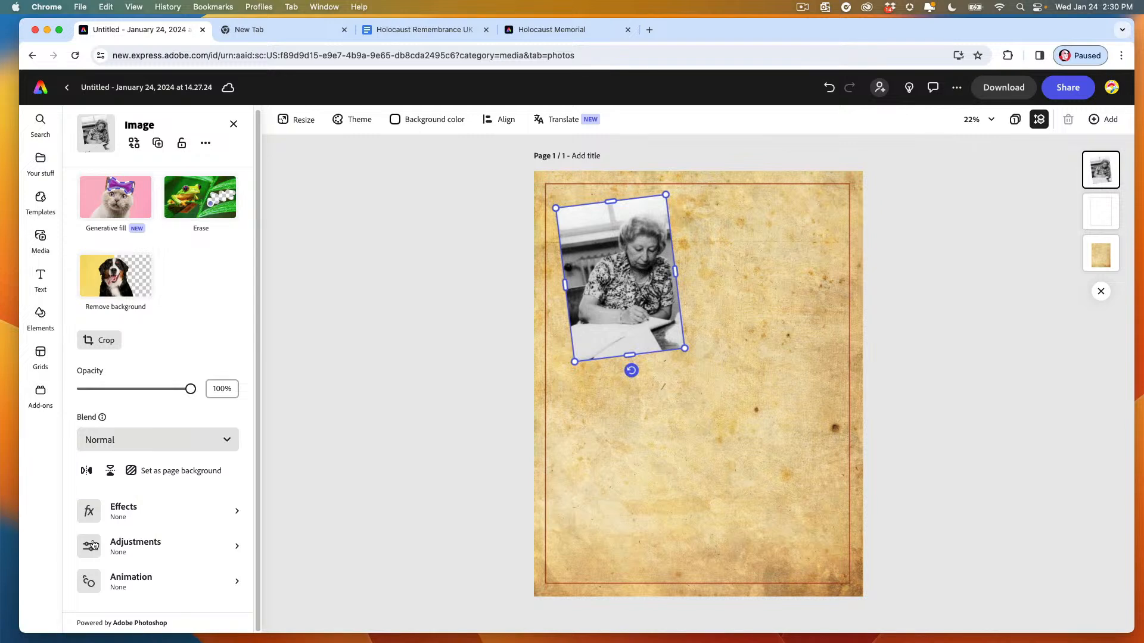
click(92, 518)
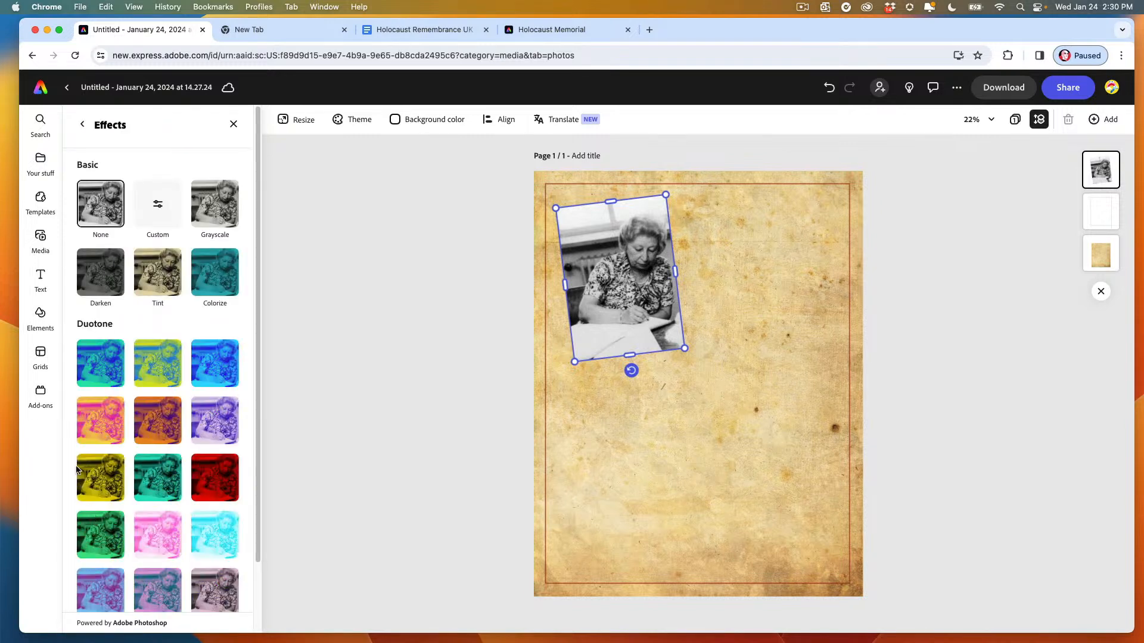
click(158, 274)
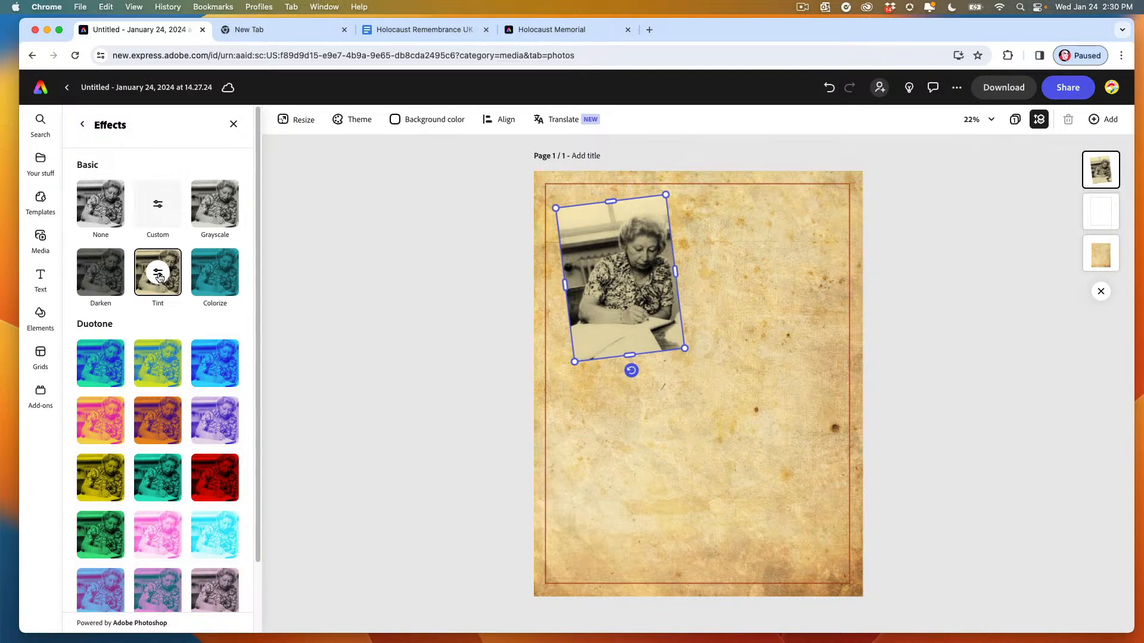
click(159, 274)
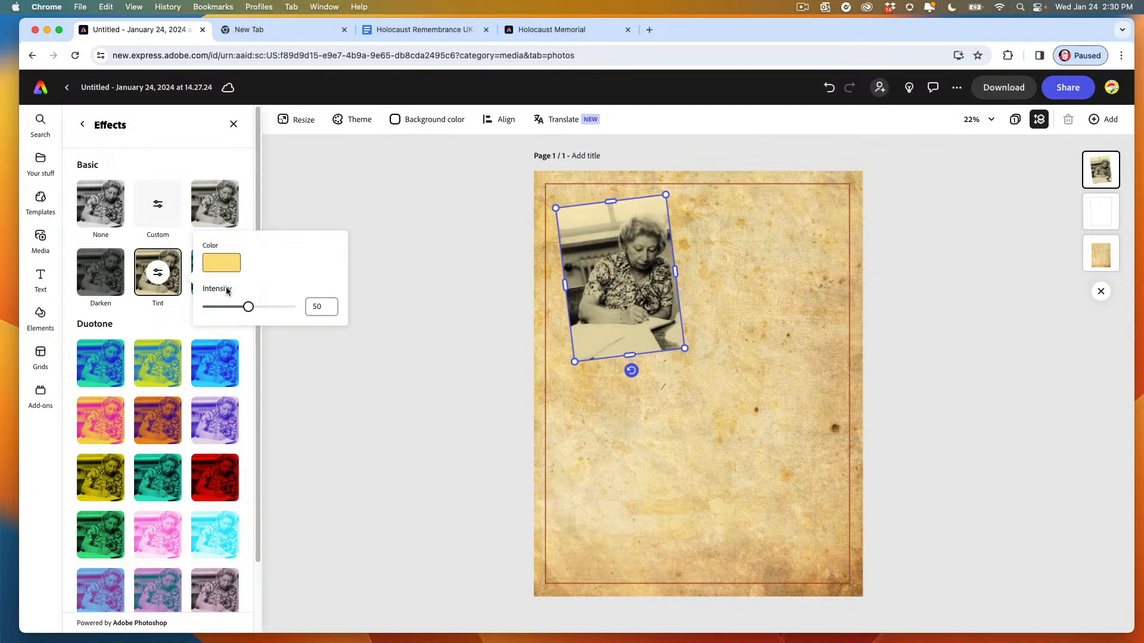
drag(247, 307, 220, 308)
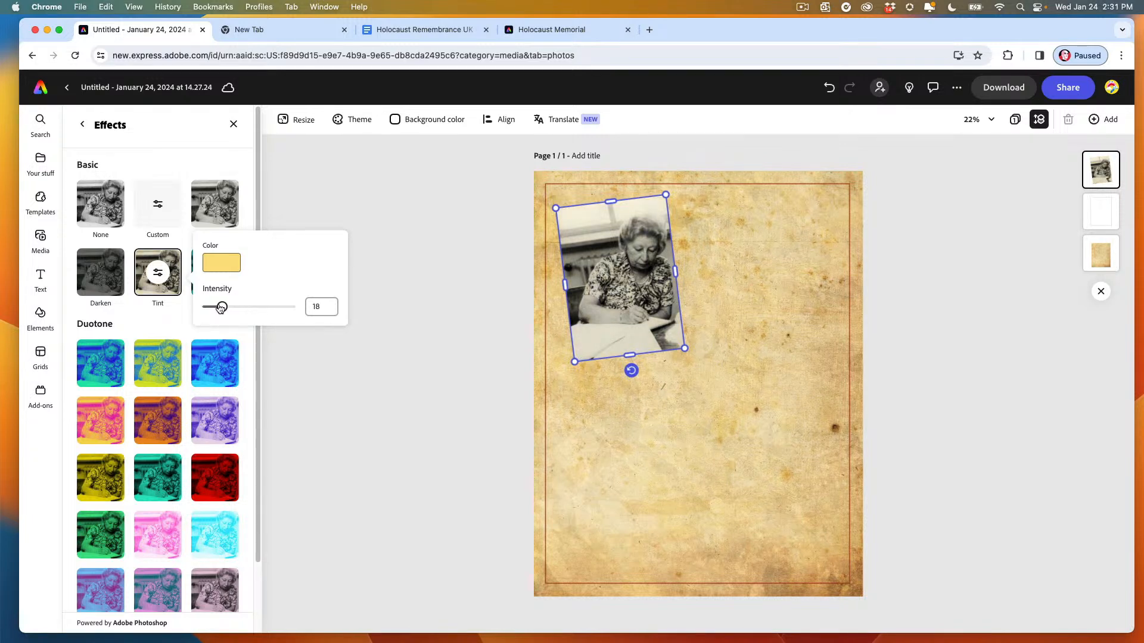
click(333, 233)
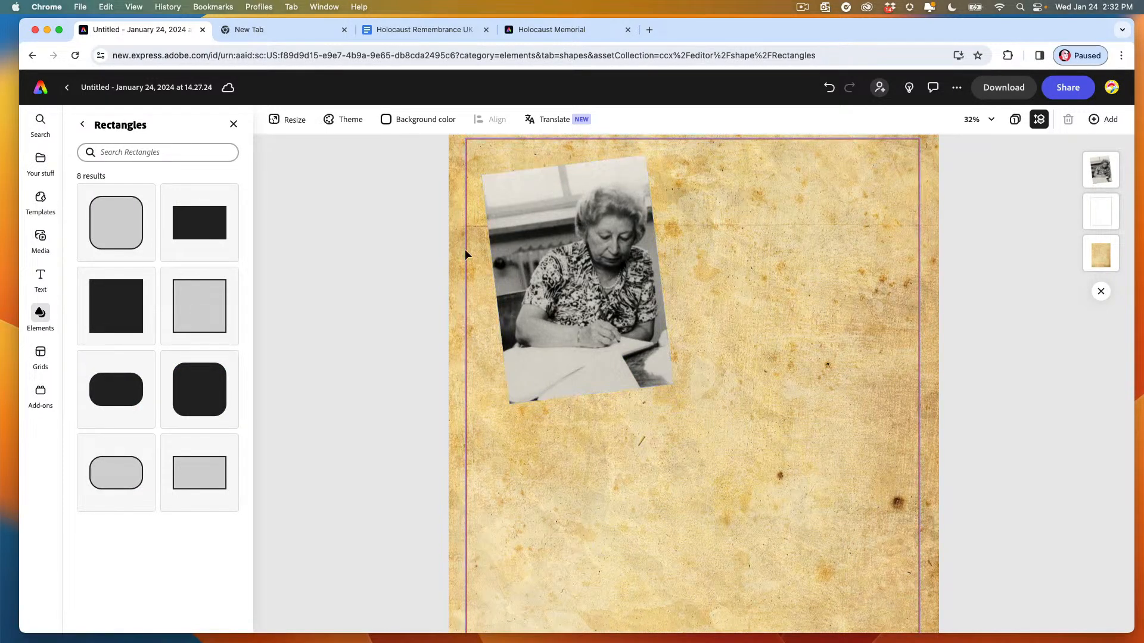
Step: Search the stock photos for "pin" and add the image of three green pushpins to the page
click(41, 236)
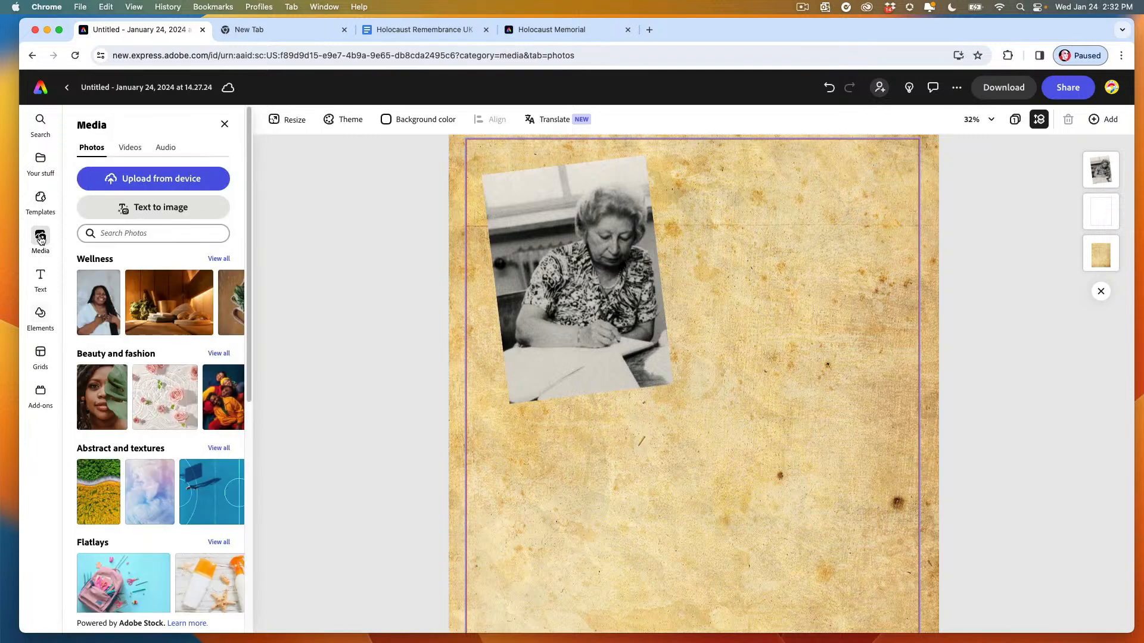
click(103, 234)
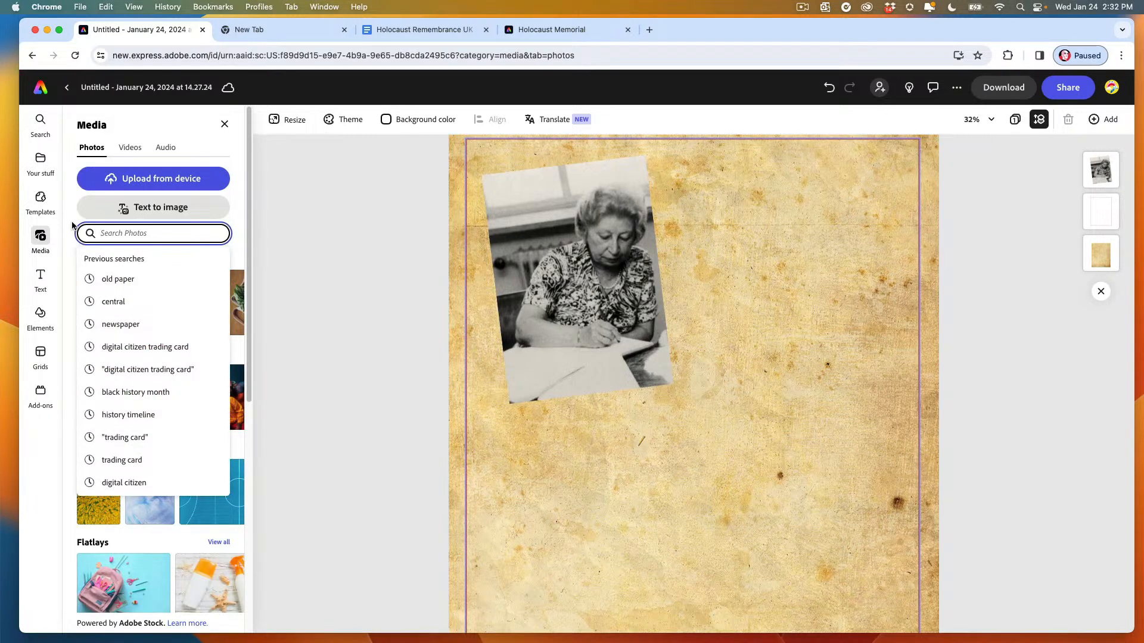
text(pin)
key(Return)
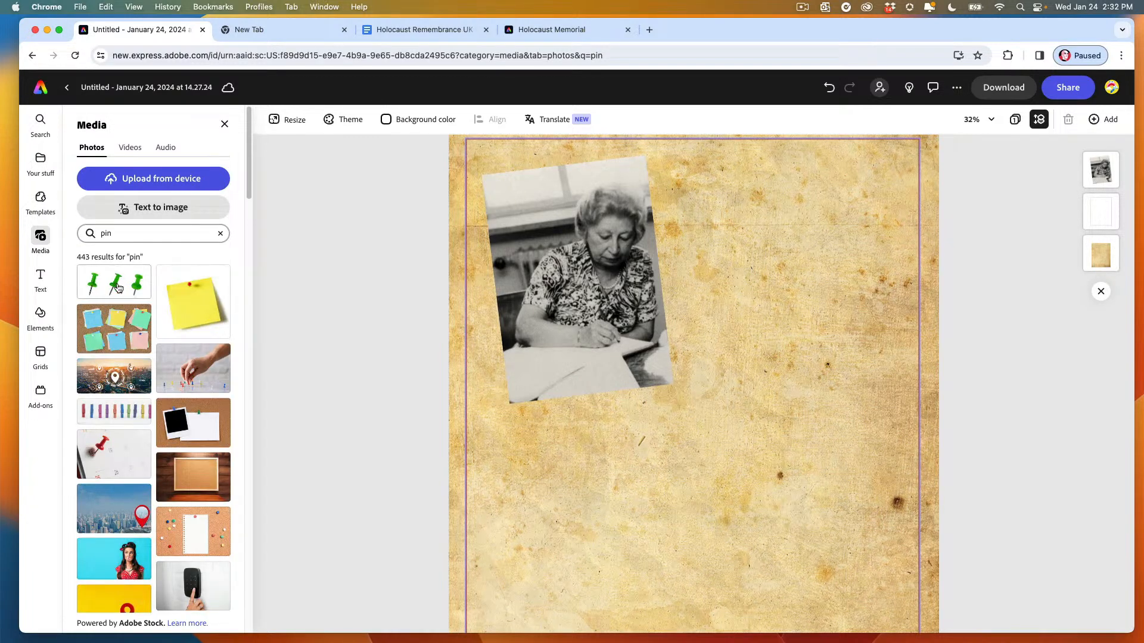
click(115, 286)
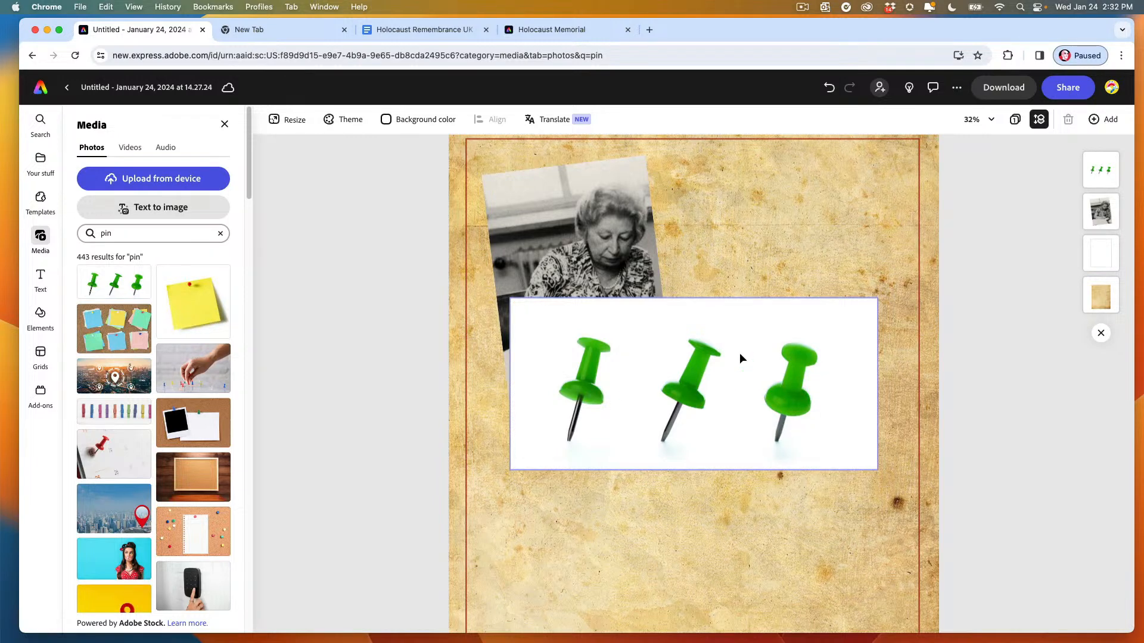
Step: Crop the pushpin image tightly around its rightmost pin and remove the image's background
click(541, 402)
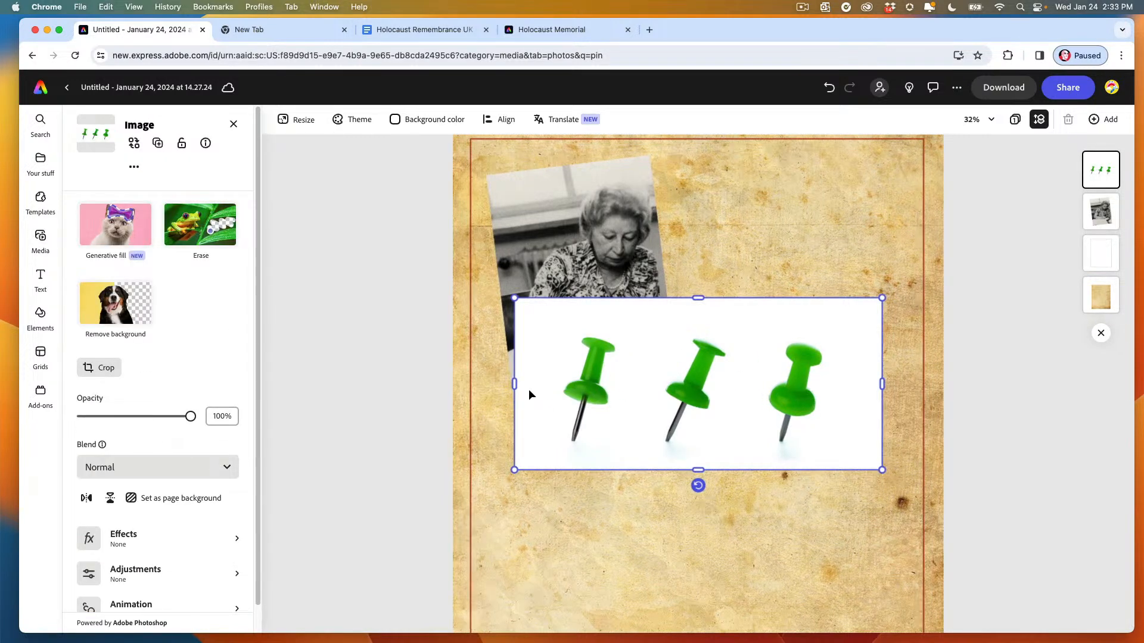
drag(514, 383, 751, 385)
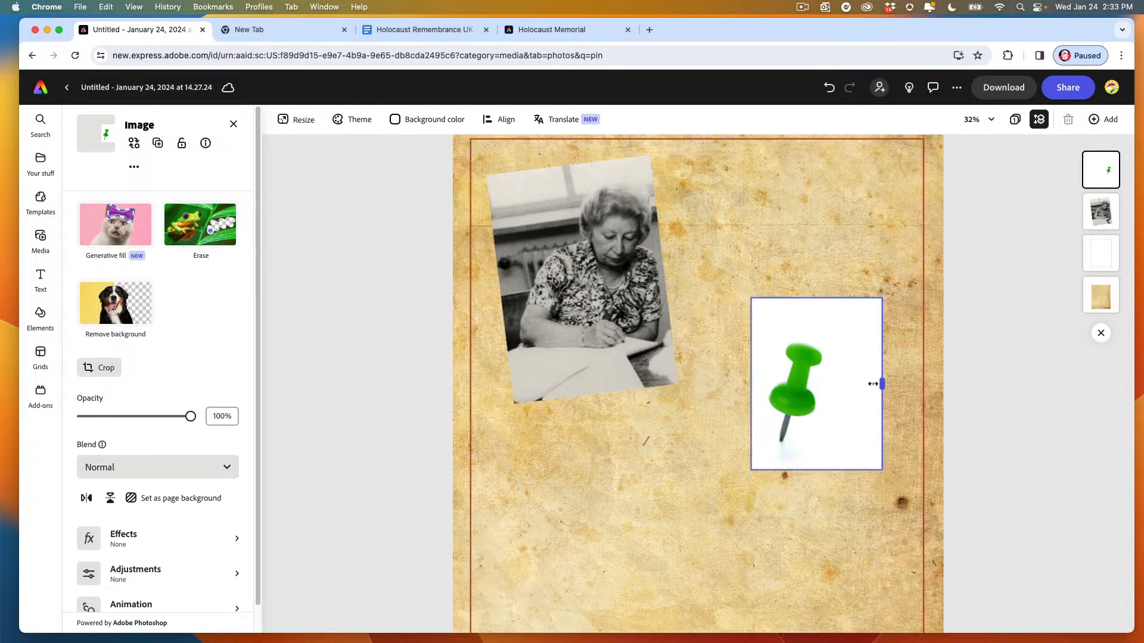
drag(882, 384, 833, 386)
drag(792, 298, 791, 322)
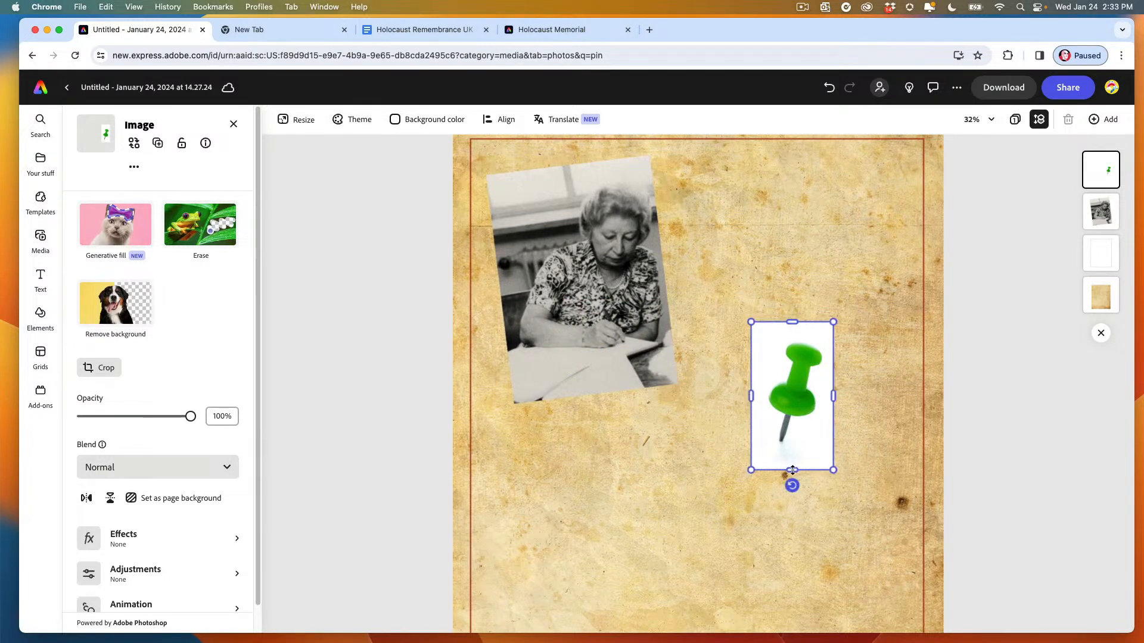
drag(792, 470, 779, 451)
drag(792, 322, 792, 327)
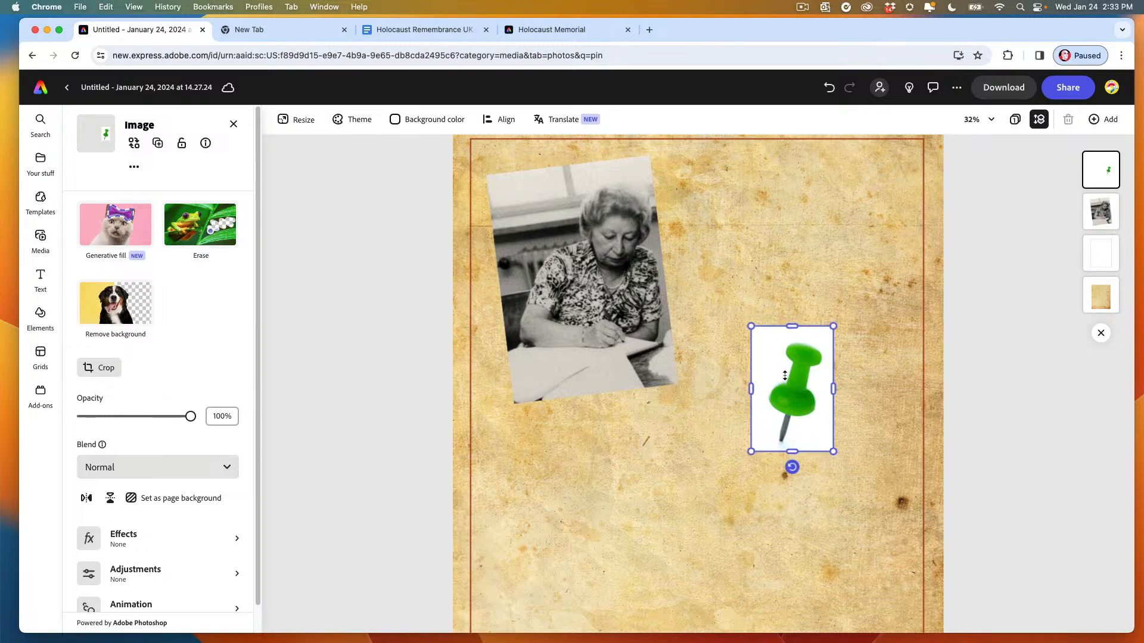
click(116, 306)
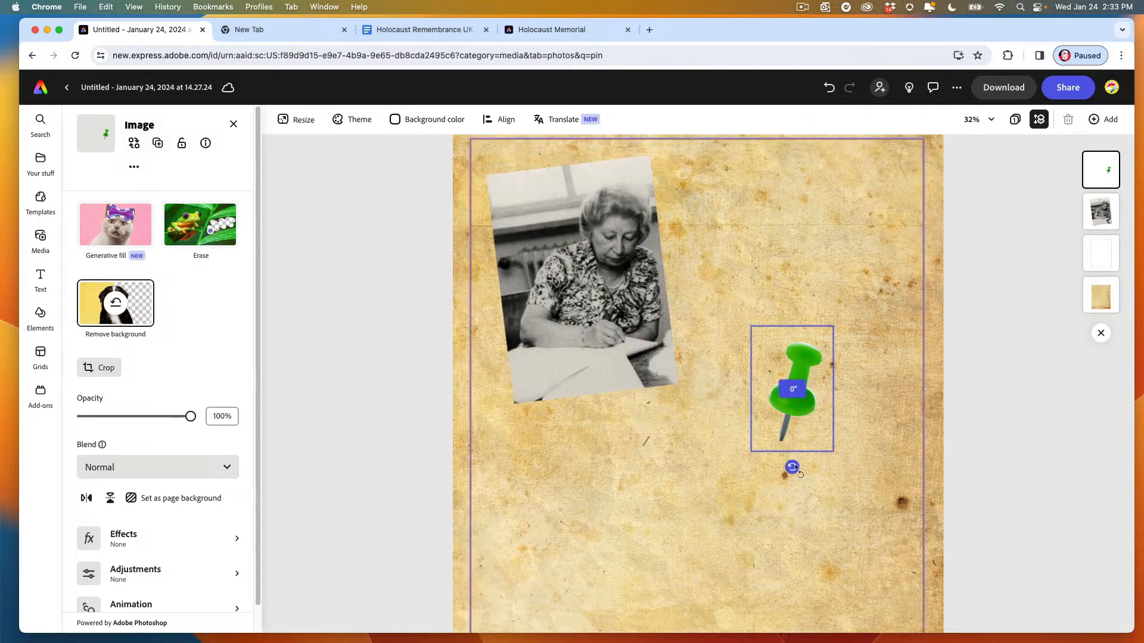
Step: Rotate the pushpin so its point faces down and right, shrink it, and place it over the photo's upper edge
drag(792, 467, 852, 440)
drag(792, 387, 504, 187)
drag(551, 244, 501, 167)
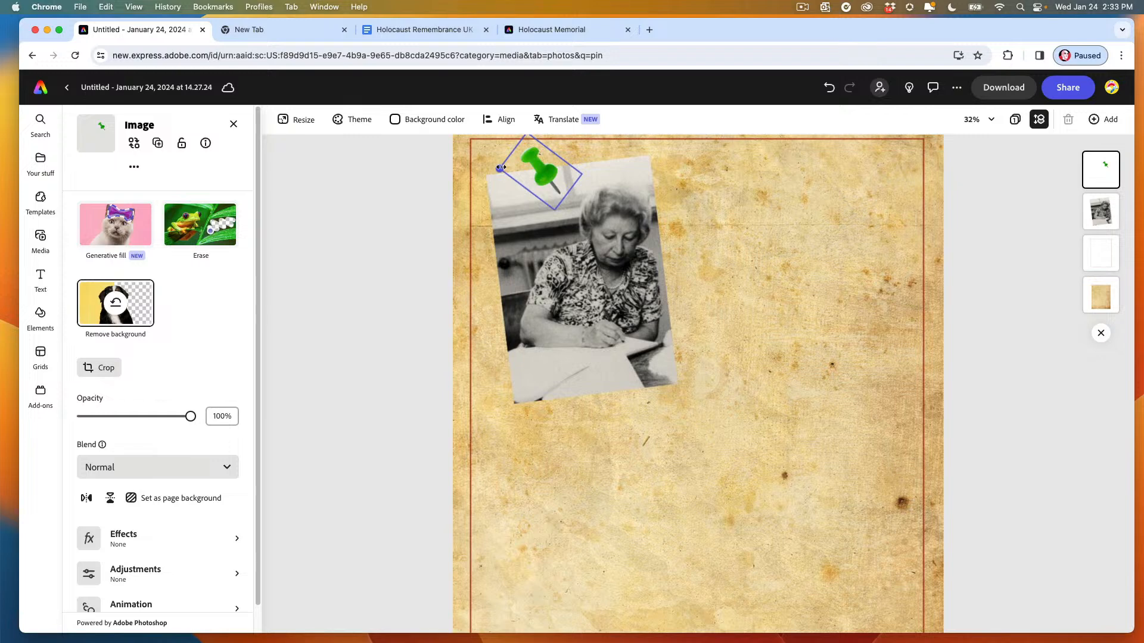
drag(539, 172, 548, 169)
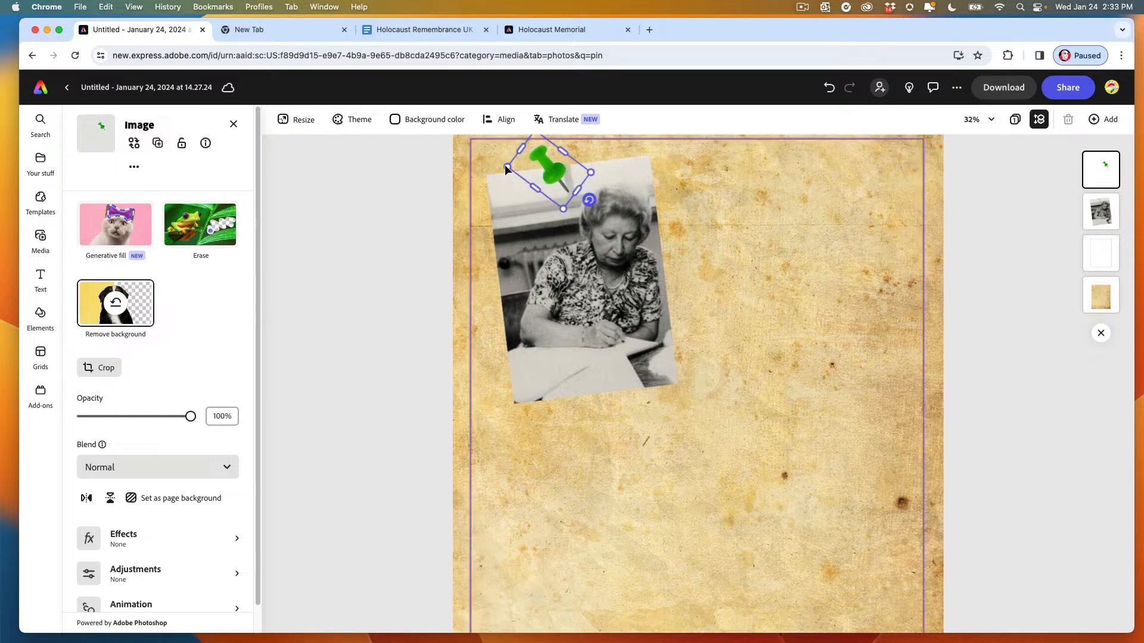
Step: Erase a small spot of the photo at the pushpin's tip using the circle brush at size 12
click(486, 235)
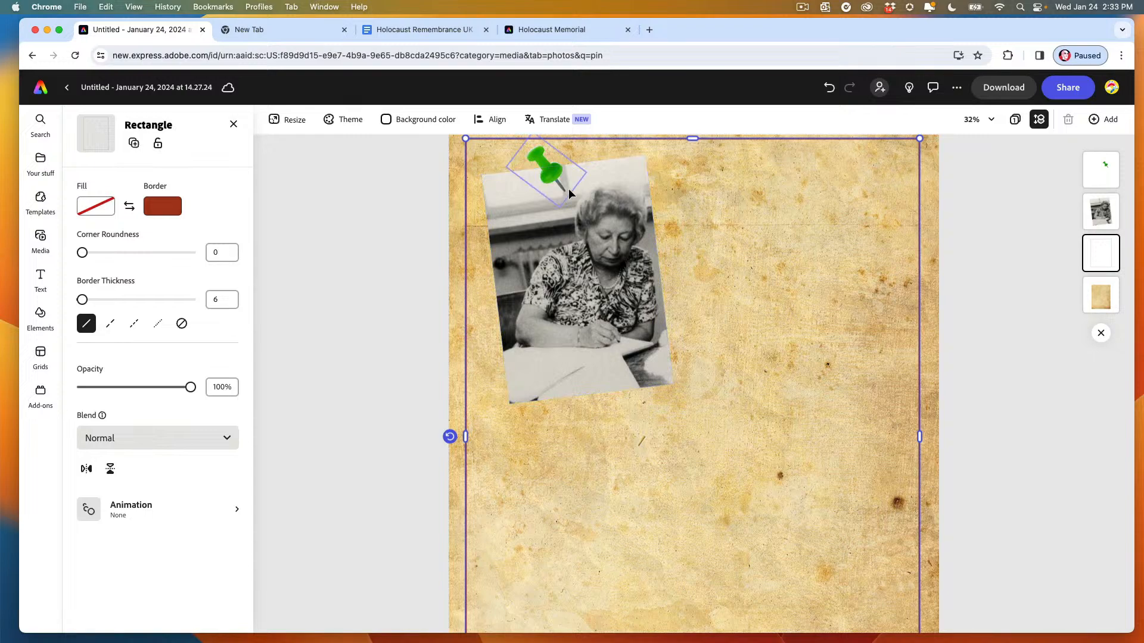
scroll(569, 188, up, 5)
click(406, 280)
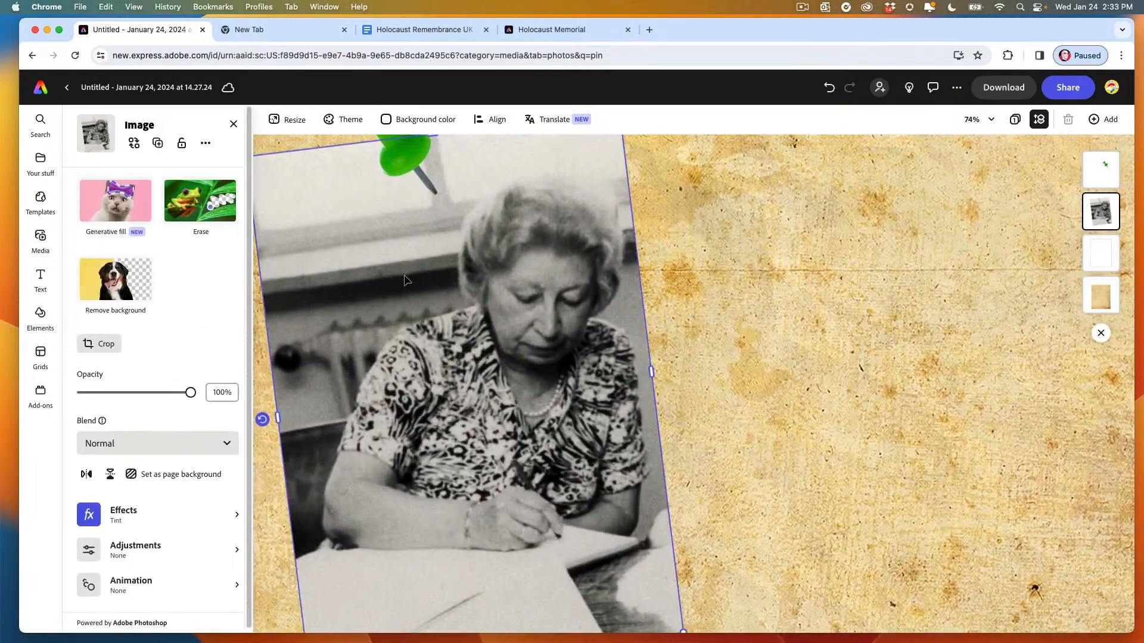
click(201, 208)
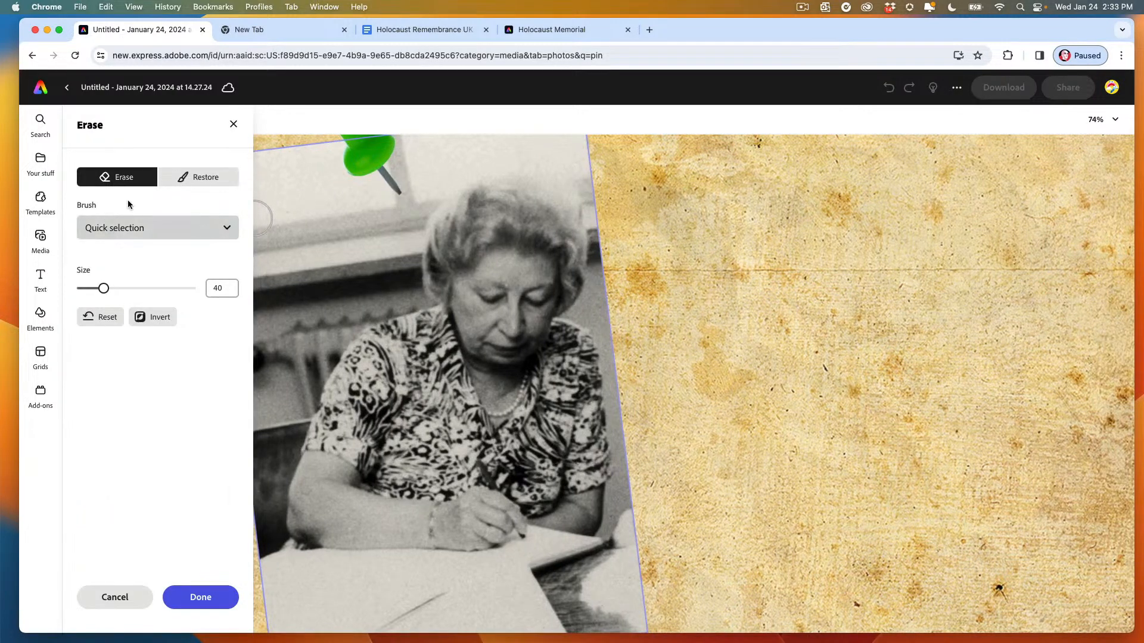
click(118, 229)
click(118, 293)
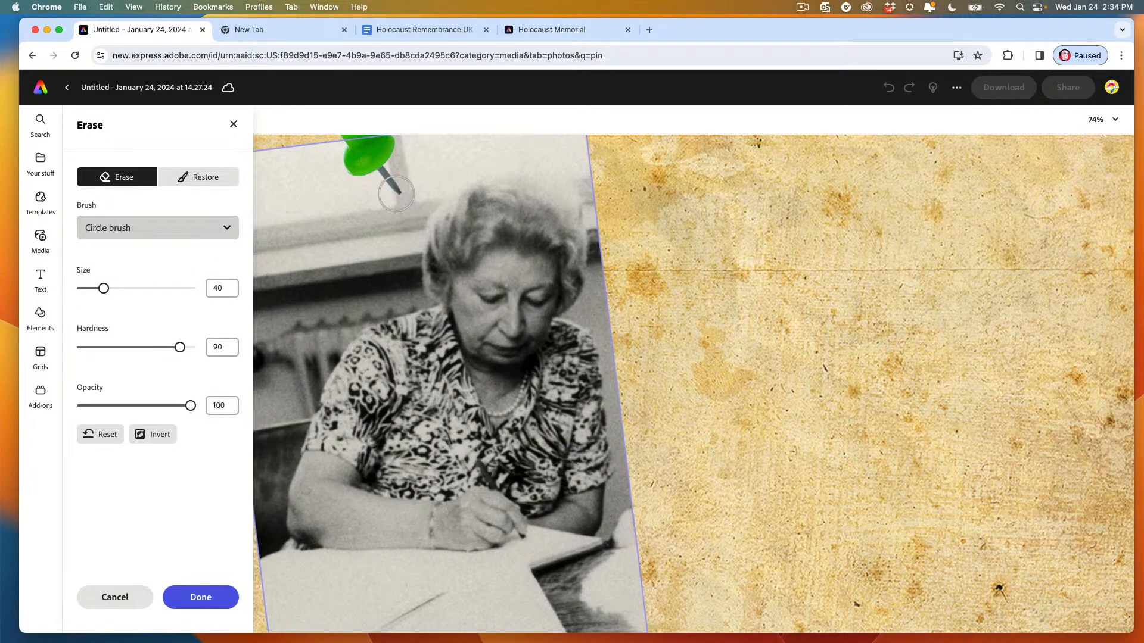
drag(103, 288, 88, 289)
scroll(469, 256, down, 5)
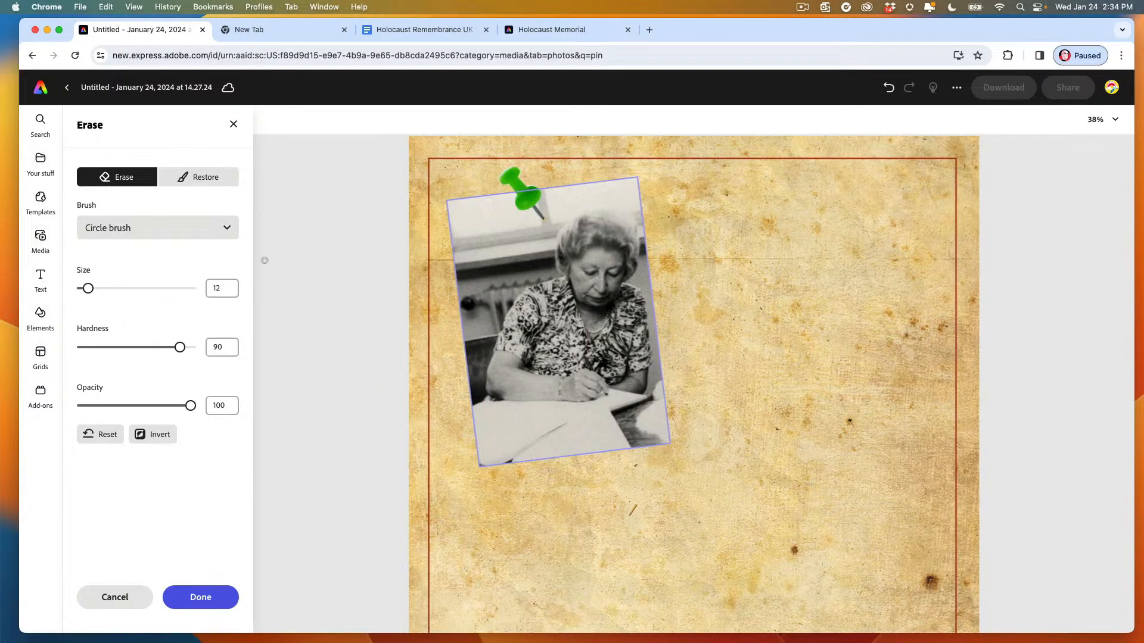
click(232, 127)
Step: Duplicate the green pushpin and place the copy one layer below the original
click(516, 177)
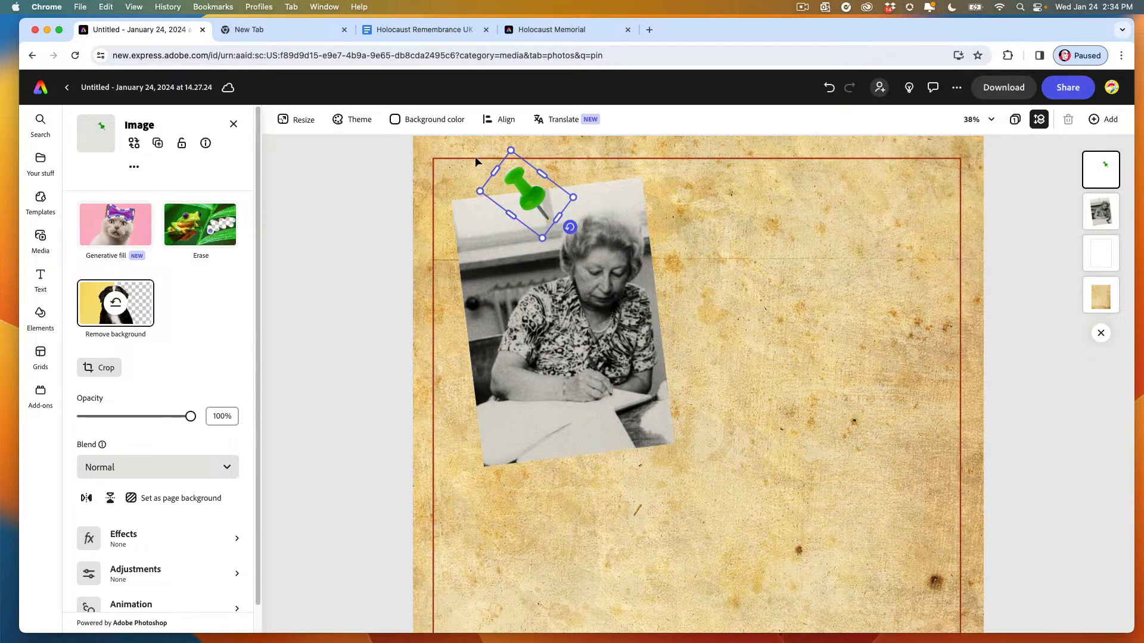
click(158, 145)
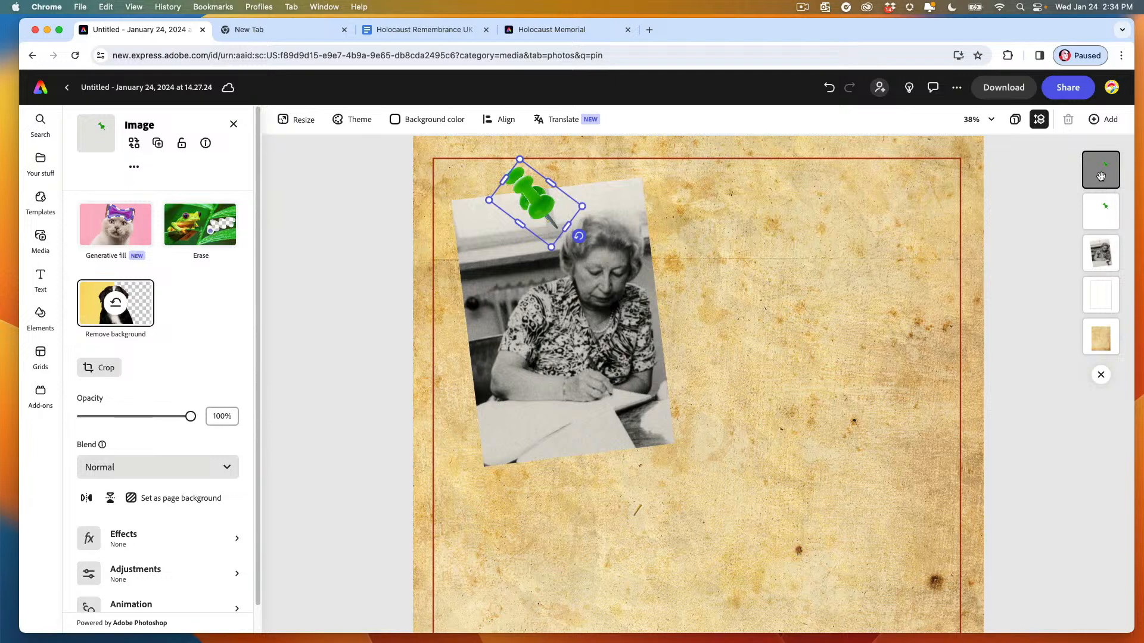
drag(1103, 193, 1102, 216)
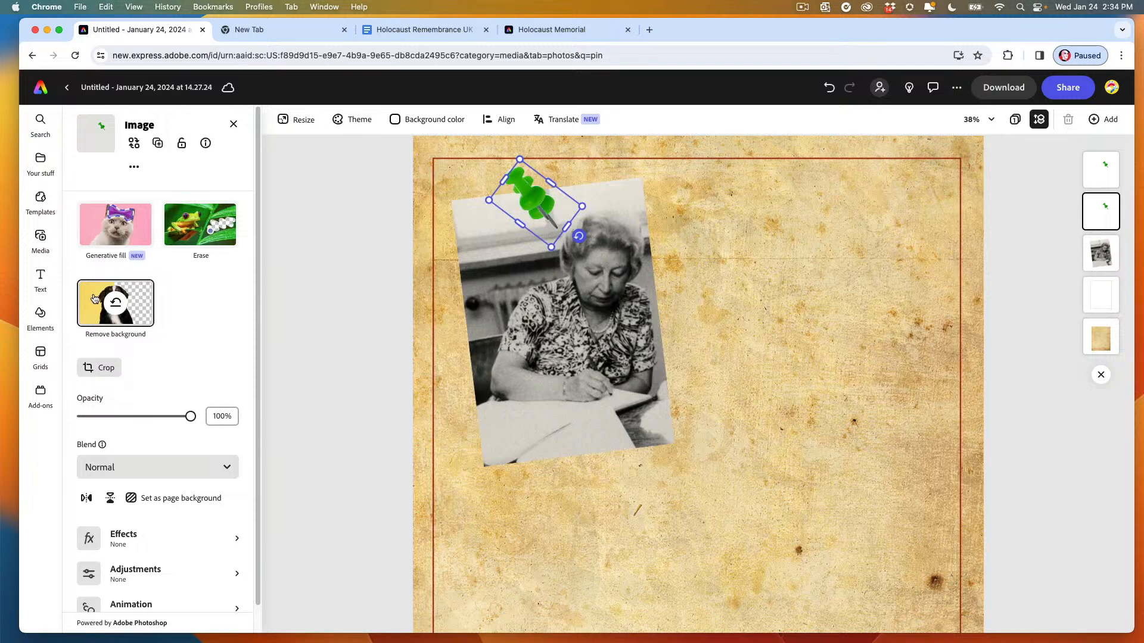
drag(258, 381, 260, 422)
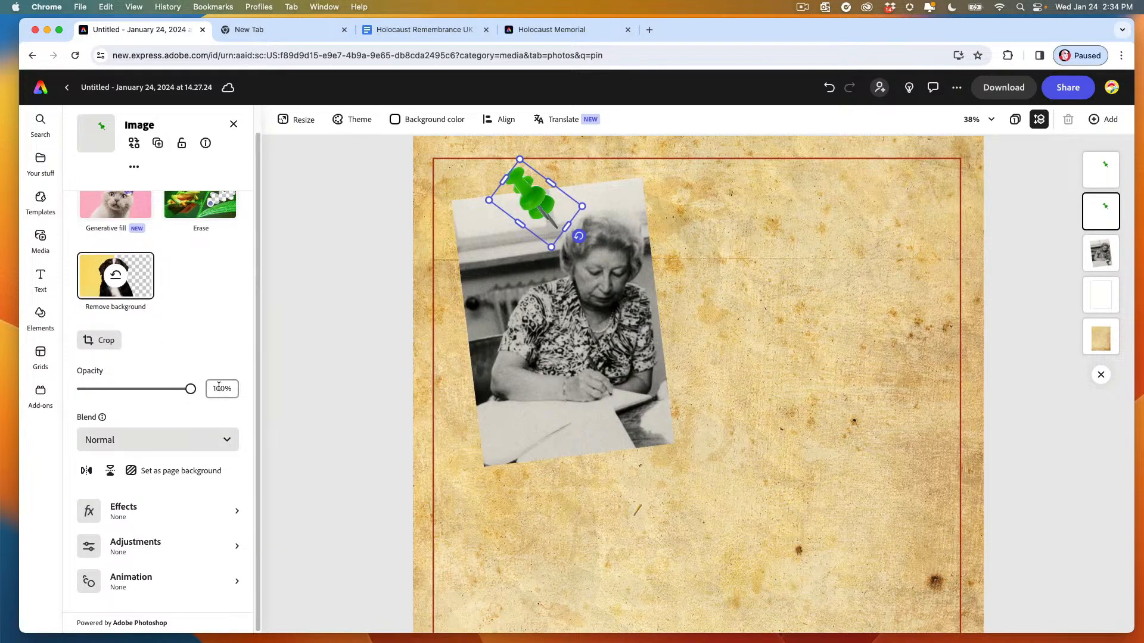
Step: Apply a blur of 6 to the lower pushpin copy
click(90, 550)
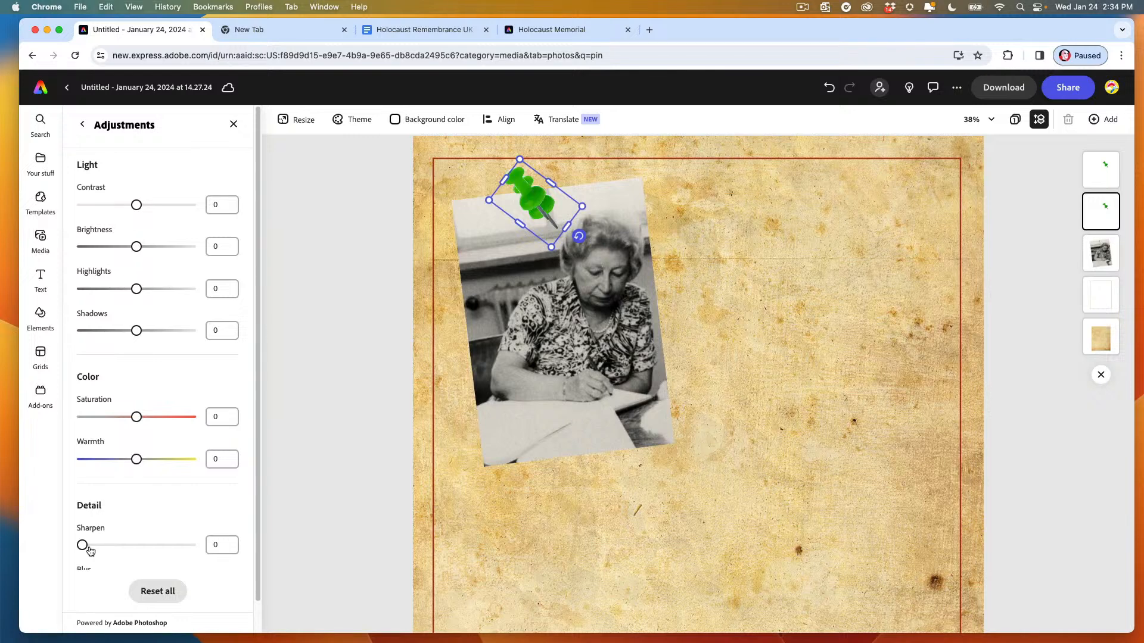
scroll(259, 505, down, 2)
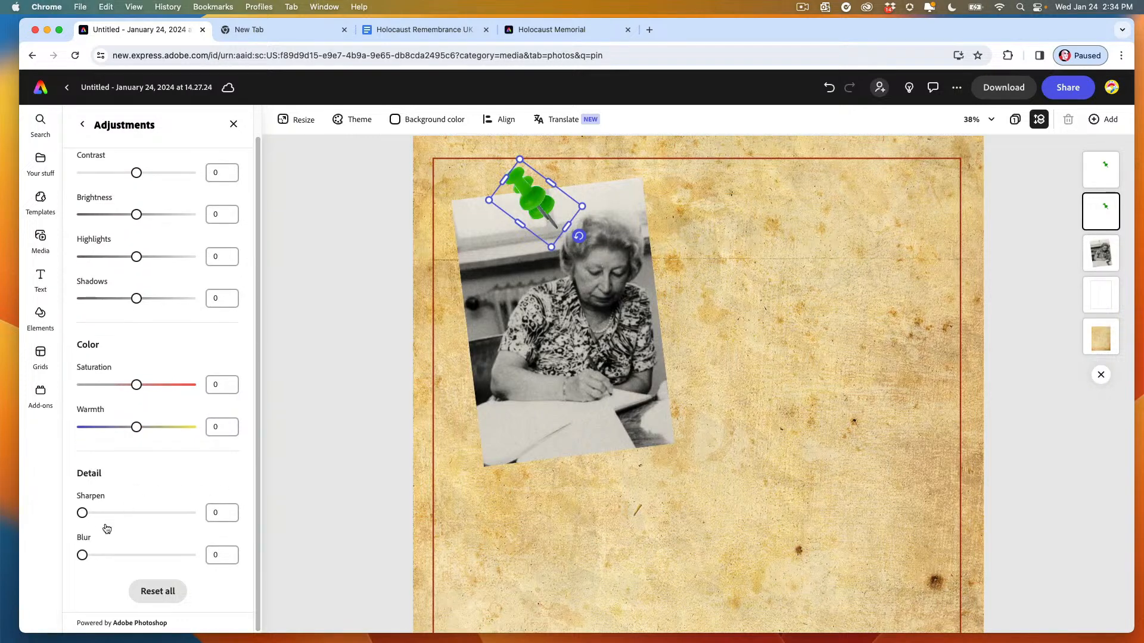
drag(82, 557, 85, 560)
click(213, 555)
Step: Rotate the blurred pushpin copy to a flatter angle and shift it left behind the original pin, keeping their tips together
drag(489, 199, 498, 200)
drag(581, 235, 594, 223)
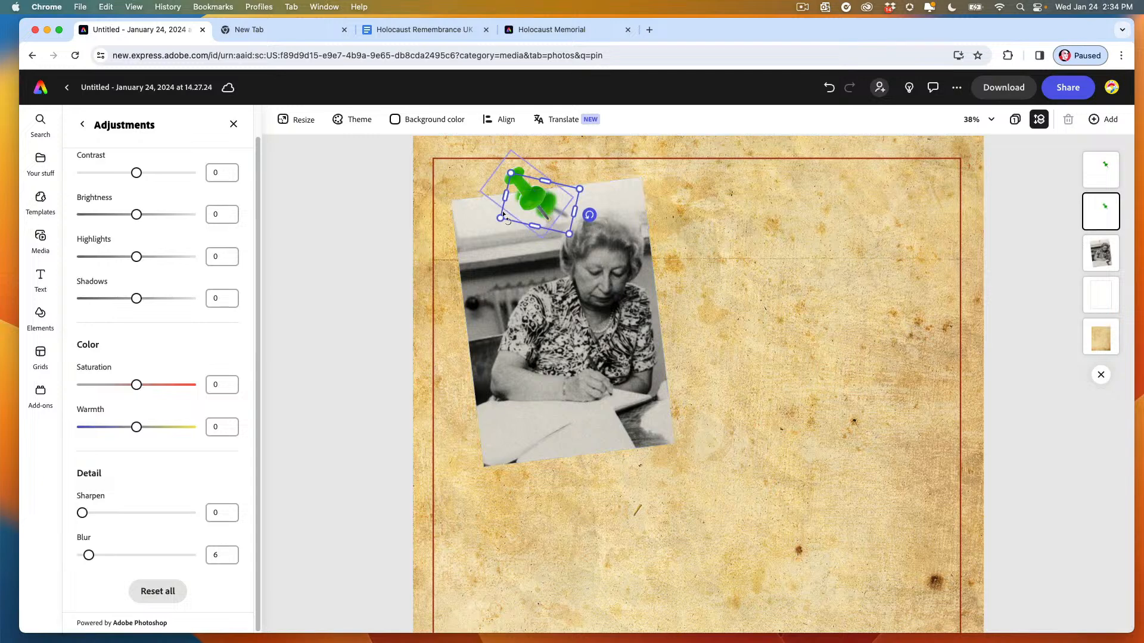
drag(520, 218, 480, 217)
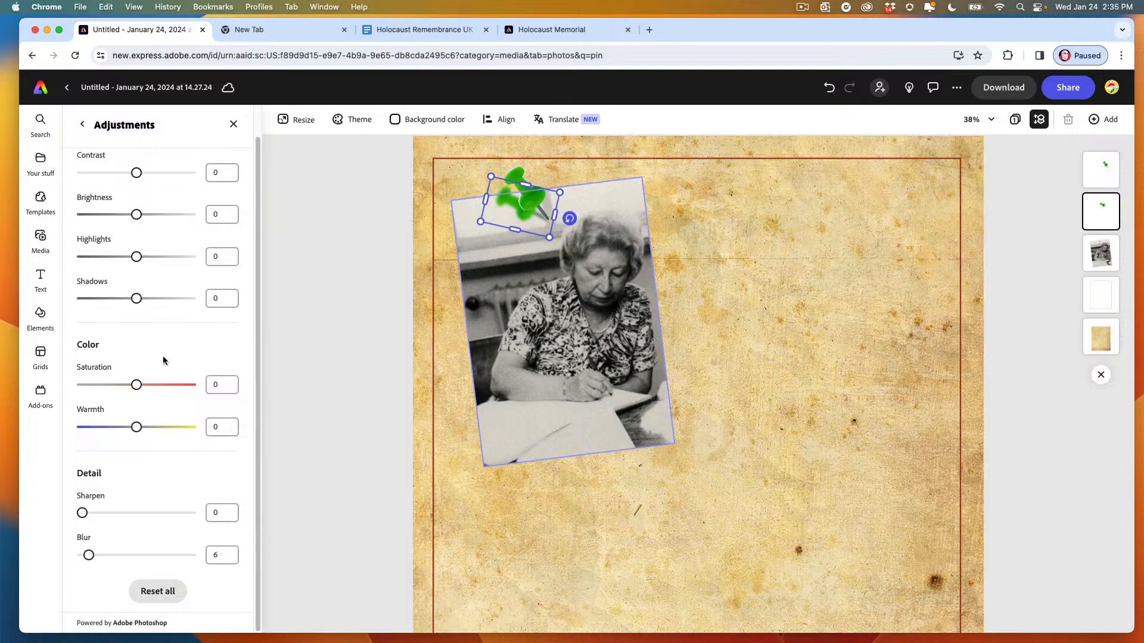
Step: Turn the blurred pushpin copy into a soft shadow with saturation -100, Multiply blending and 55% opacity
drag(136, 384, 48, 393)
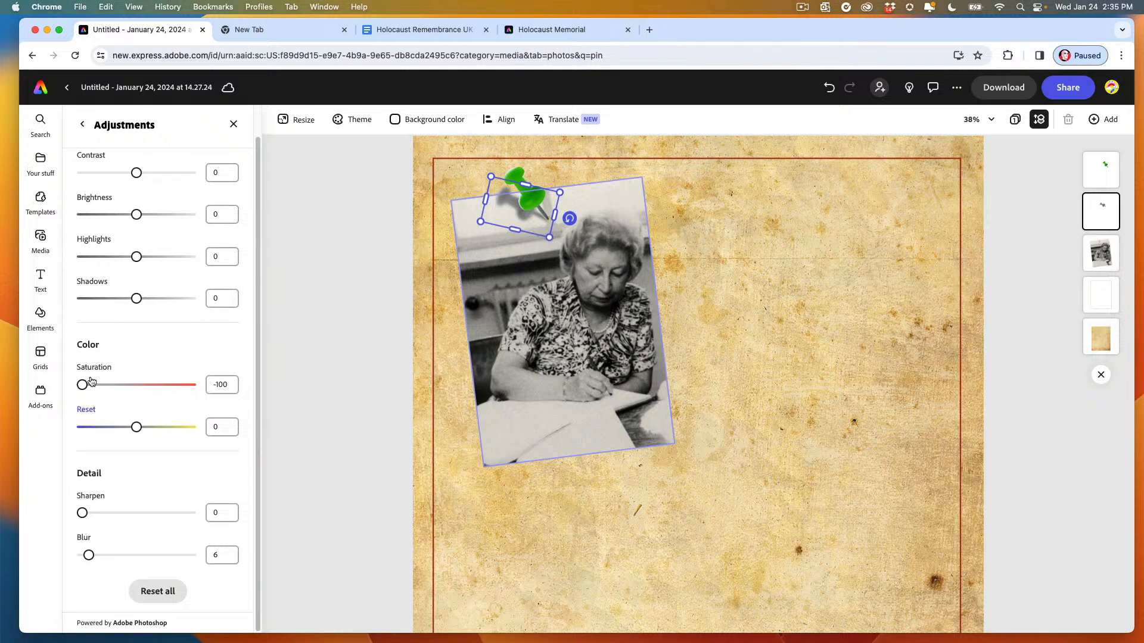
click(83, 126)
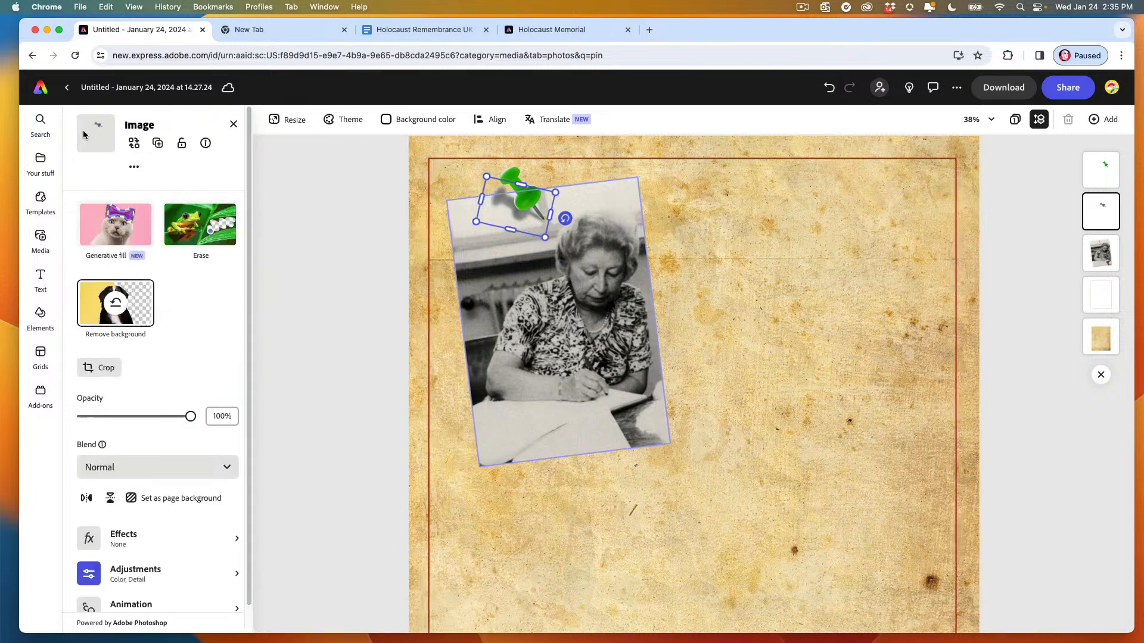
click(101, 463)
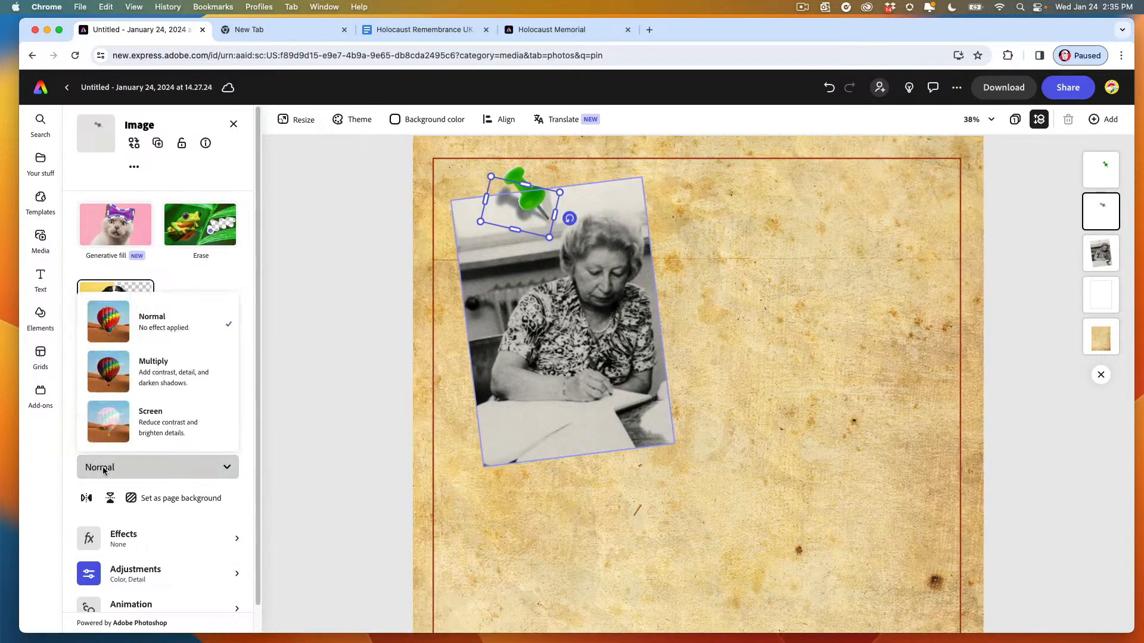
click(112, 375)
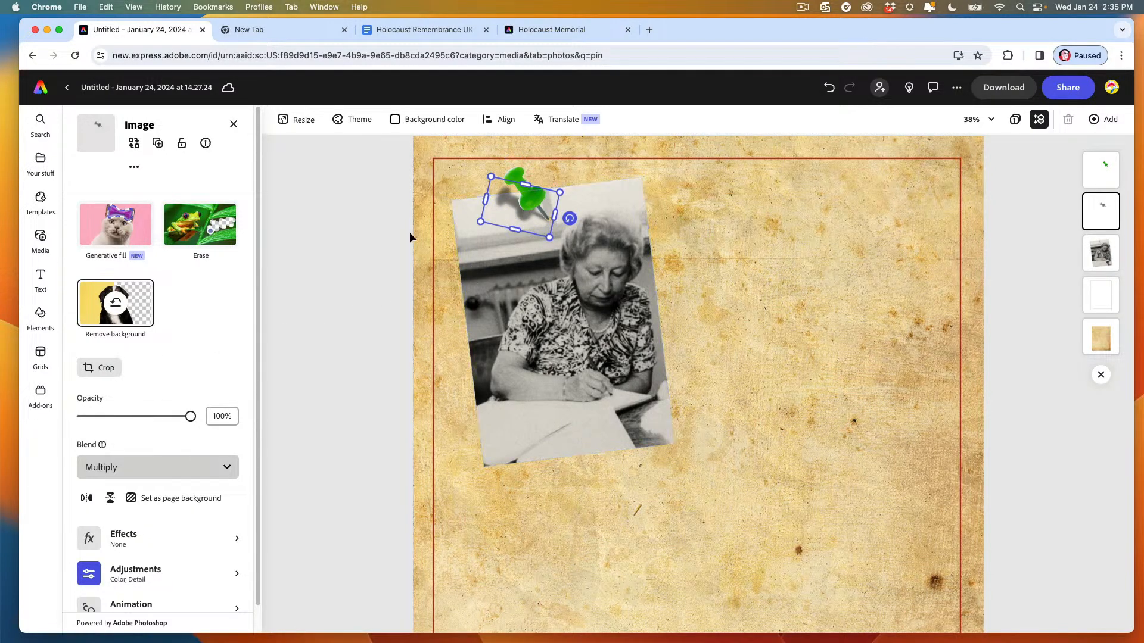
drag(190, 423, 143, 422)
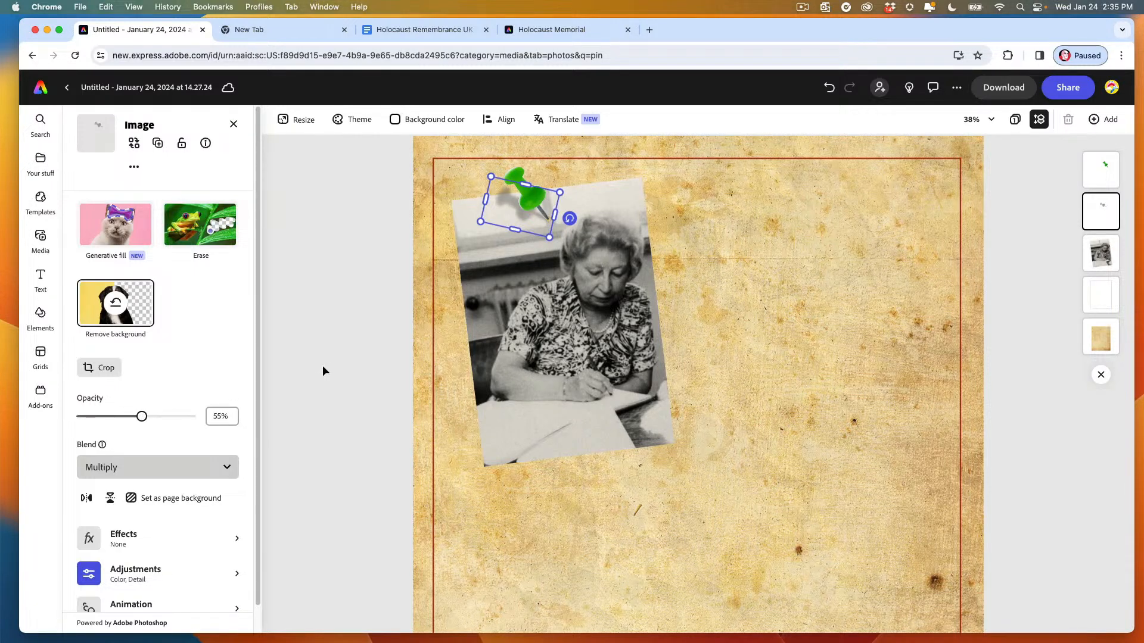
click(366, 327)
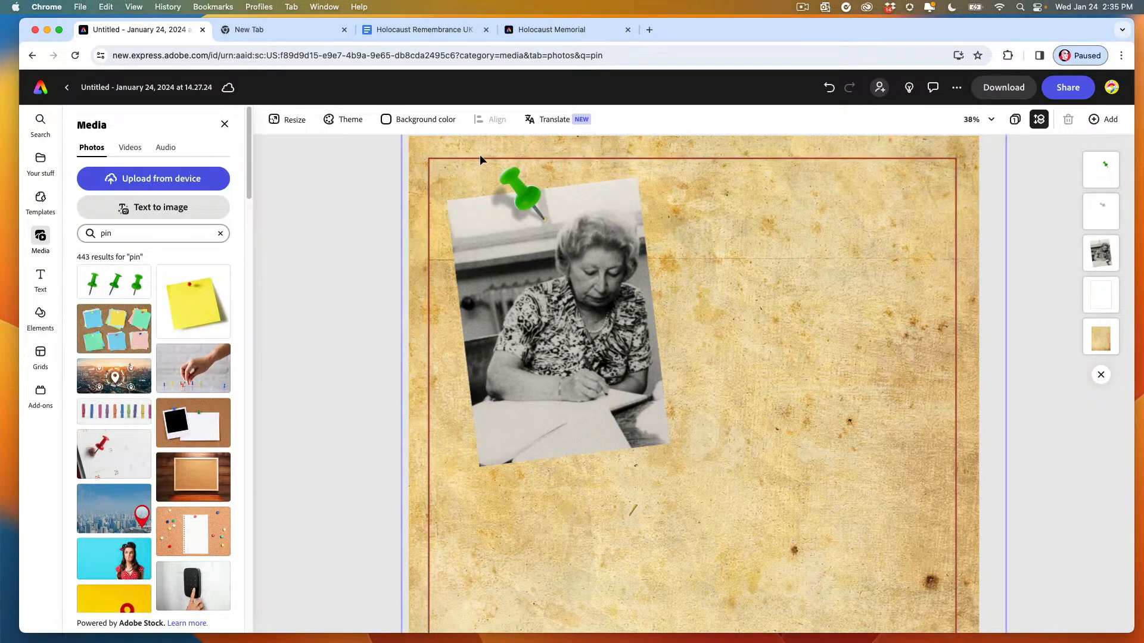
Step: Recolor the upper green pushpin with the brownish-red duotone effect
click(525, 190)
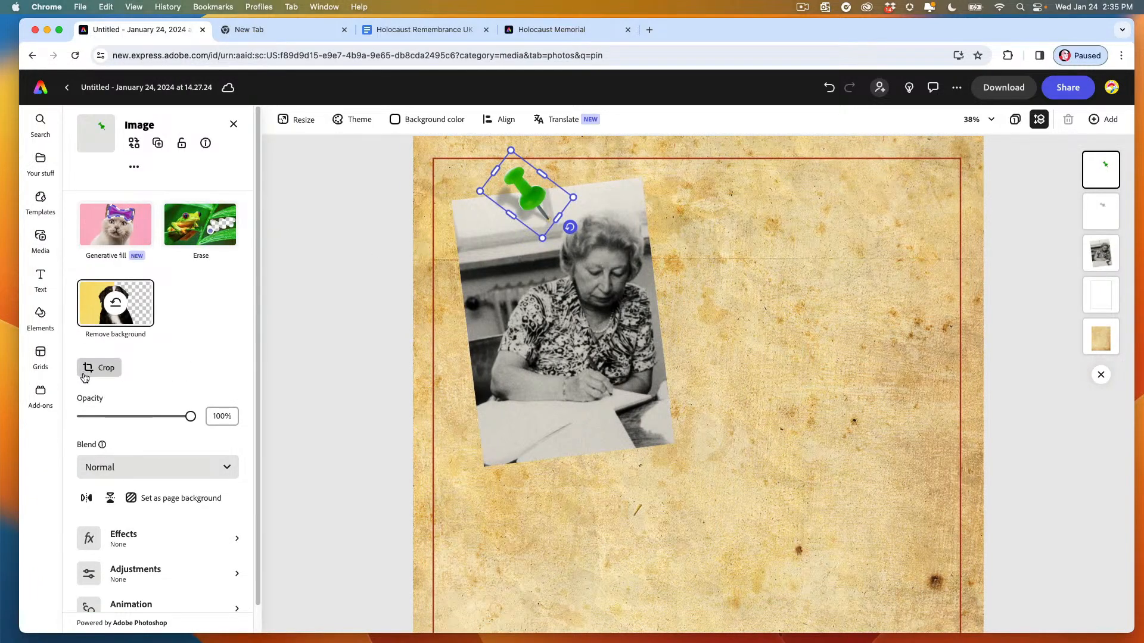
click(95, 542)
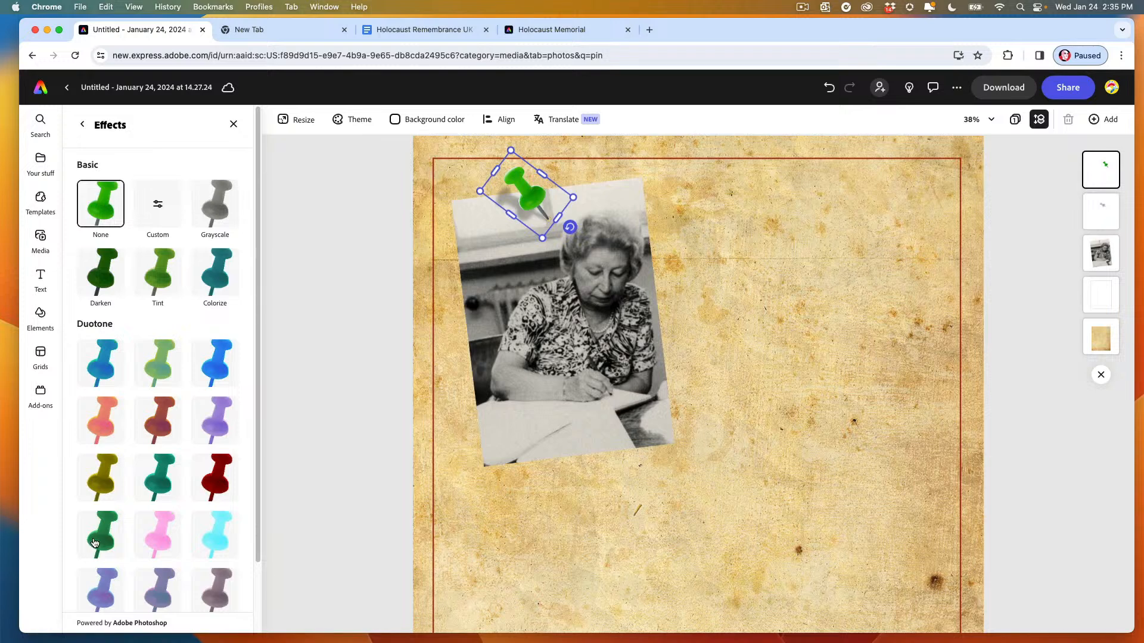
click(160, 424)
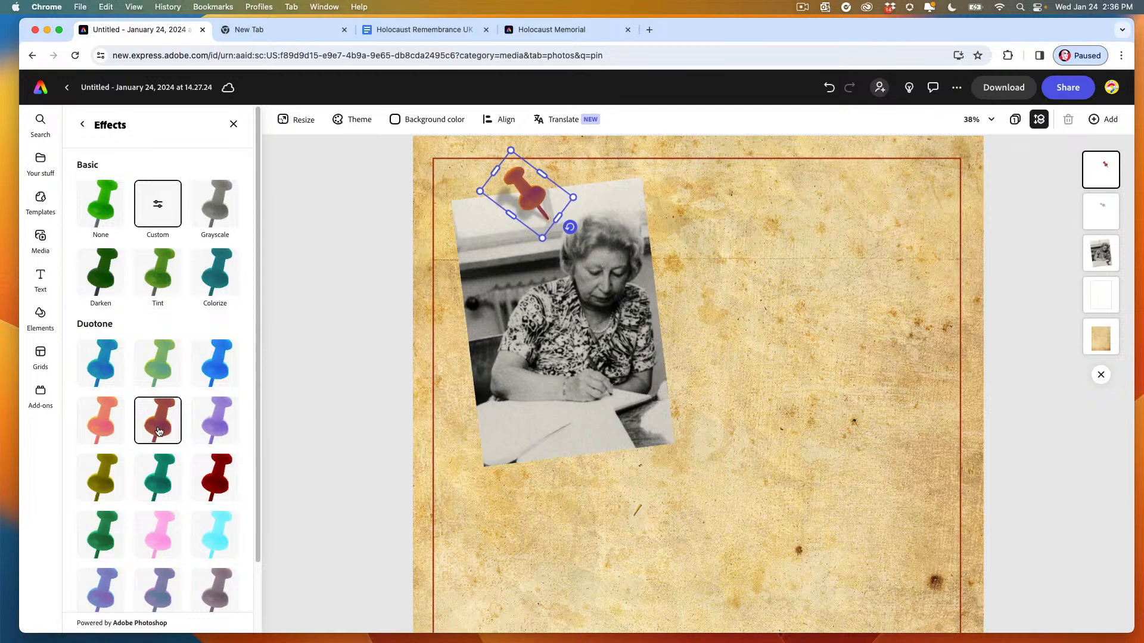
click(82, 125)
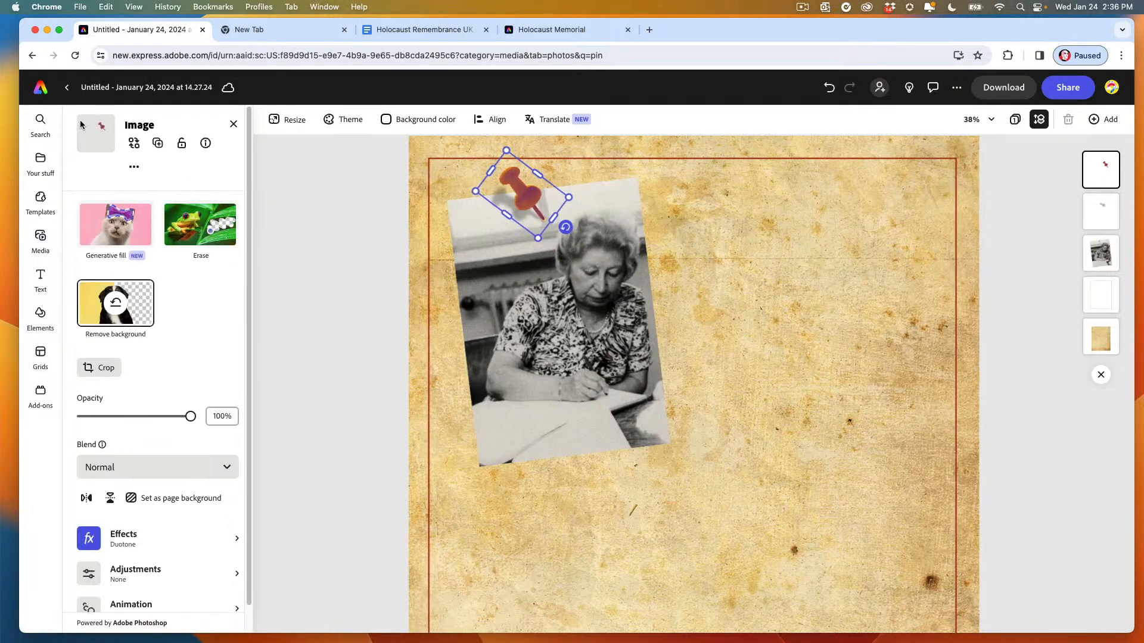
Step: Set the red pushpin's contrast to 26 and brightness to -18
click(94, 576)
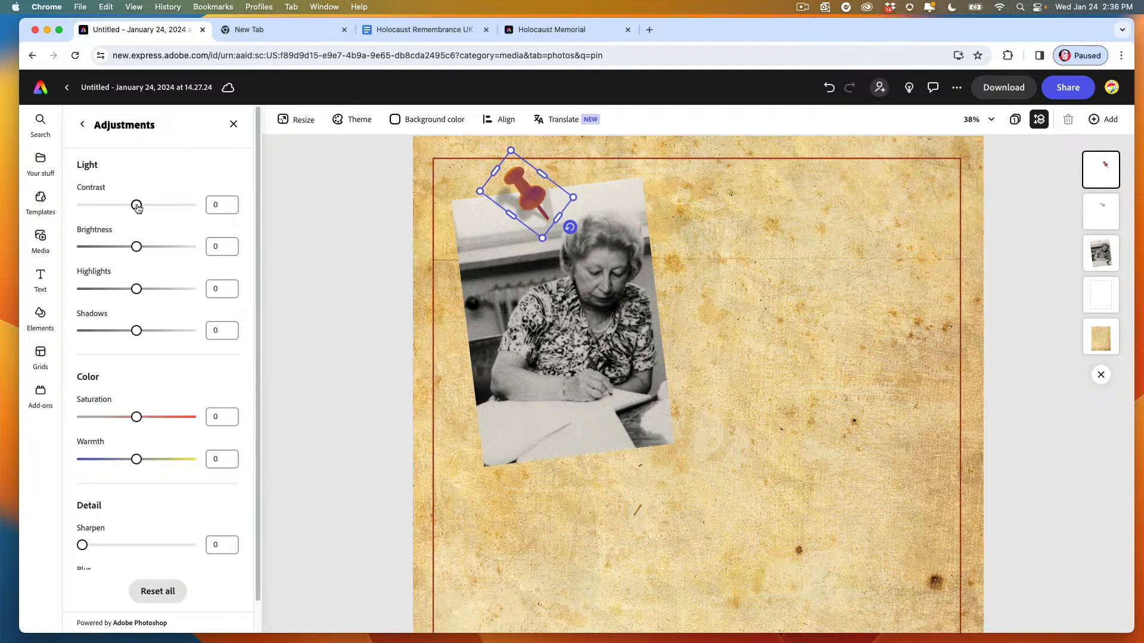
drag(138, 207, 150, 206)
drag(136, 246, 127, 248)
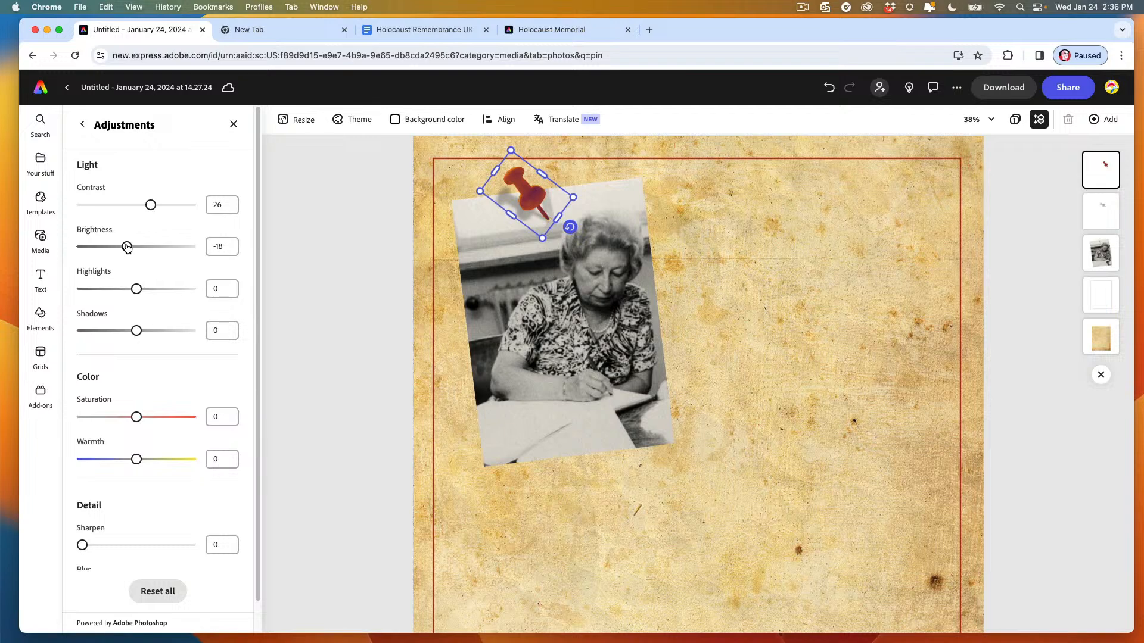
click(366, 301)
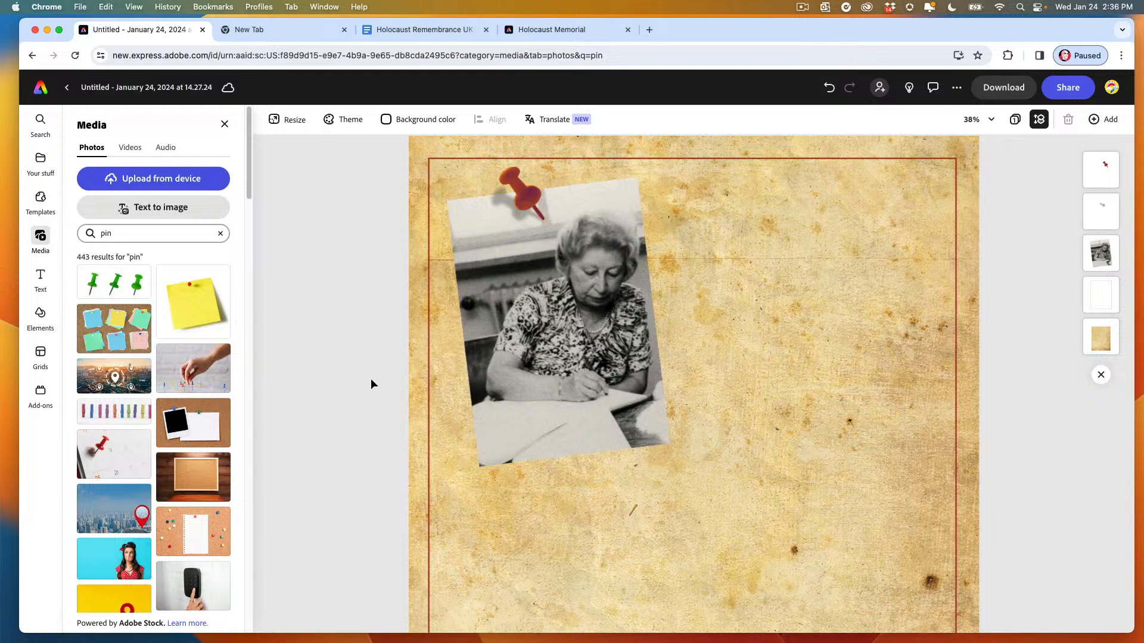
Step: Search the stock photos for "rectangle"
click(40, 238)
click(89, 225)
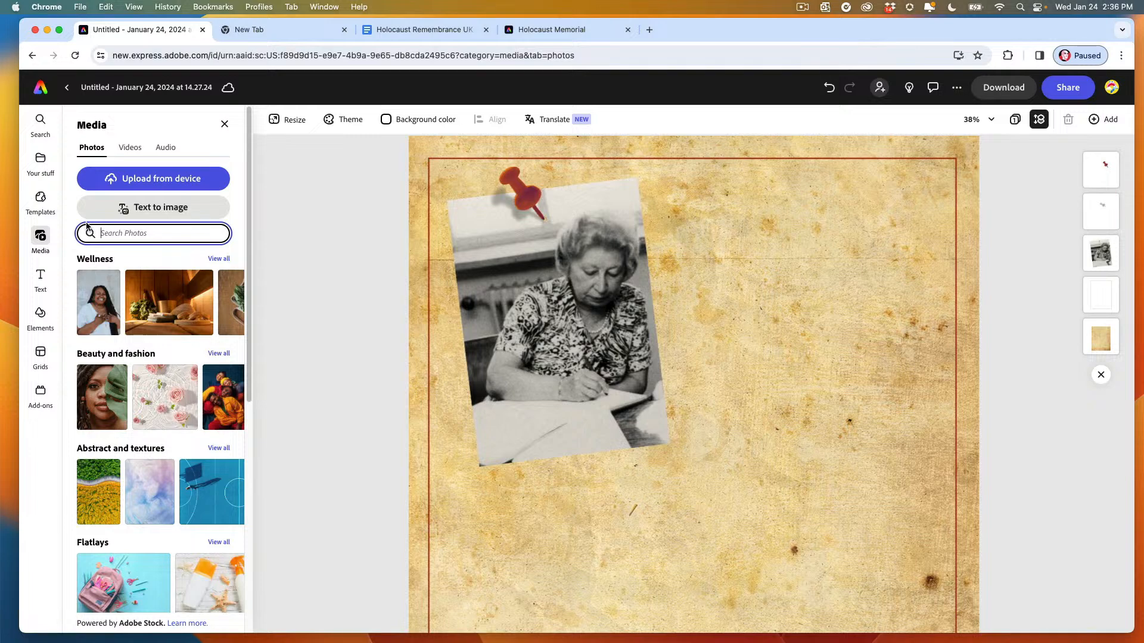
text(recta)
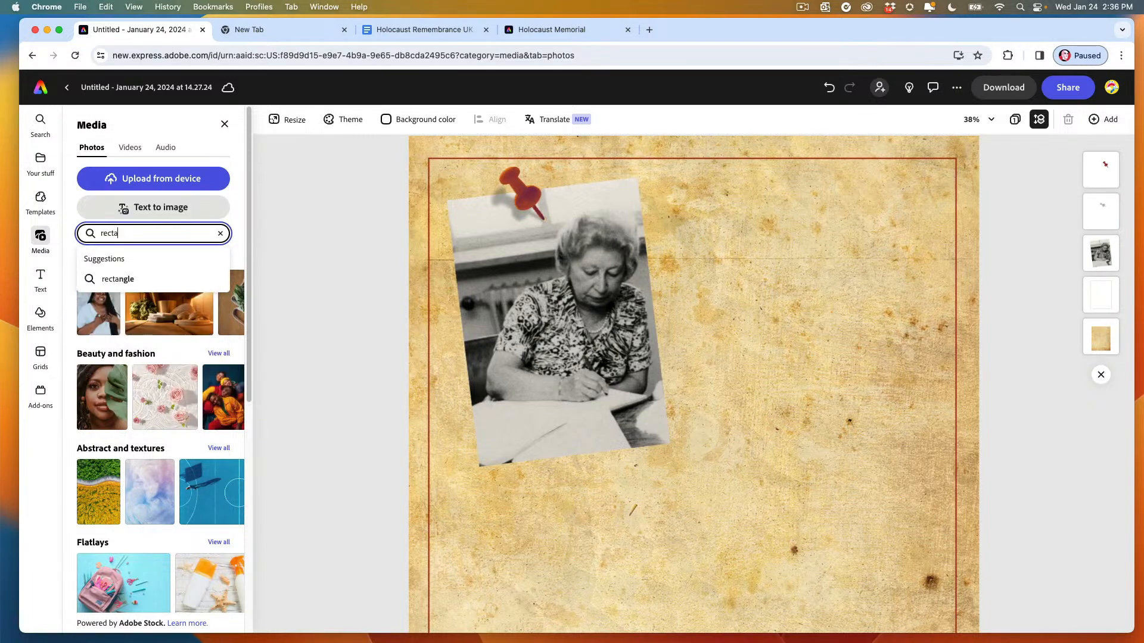
text(ngle)
key(Return)
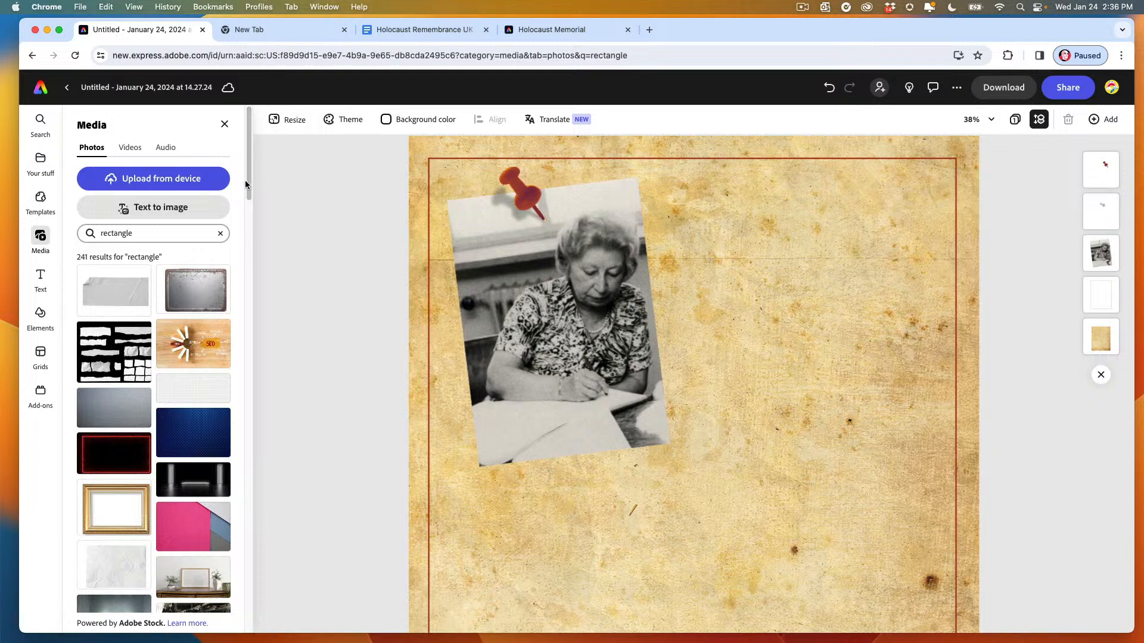
Step: Add the blank, creased light-gray paper image on a white background to the page and remove its background
drag(245, 180, 216, 416)
drag(250, 266, 229, 377)
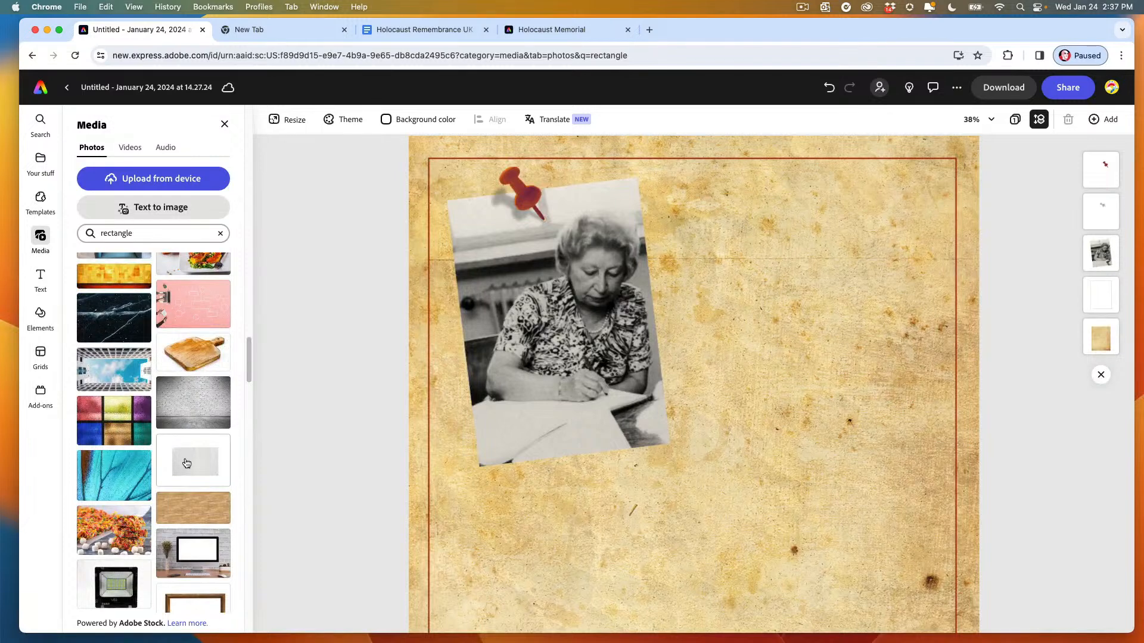
click(168, 440)
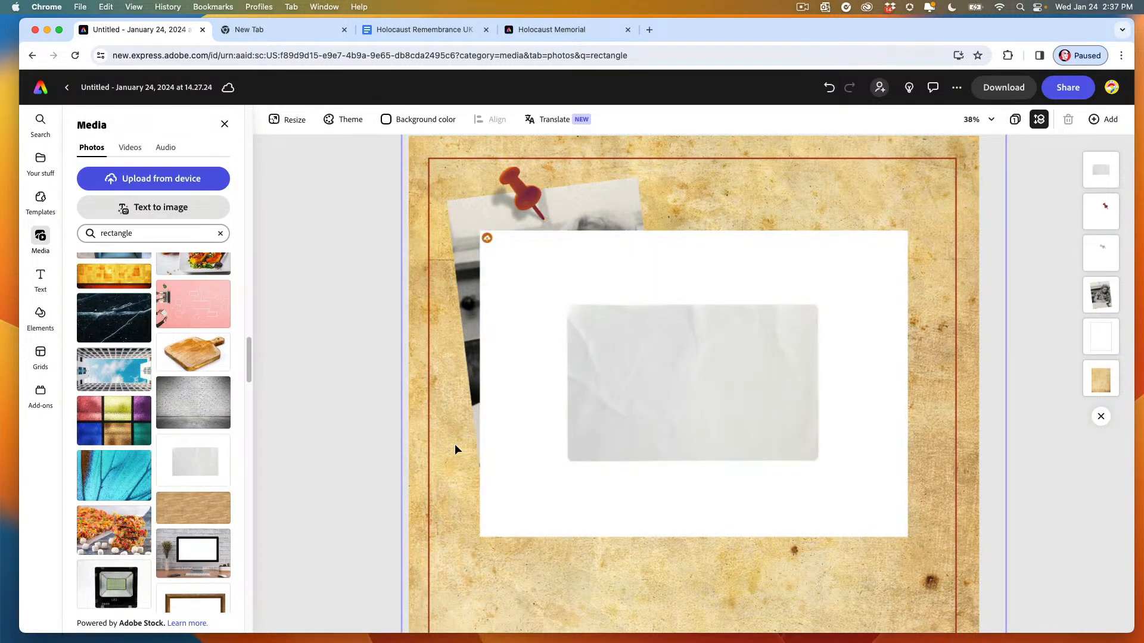
click(655, 411)
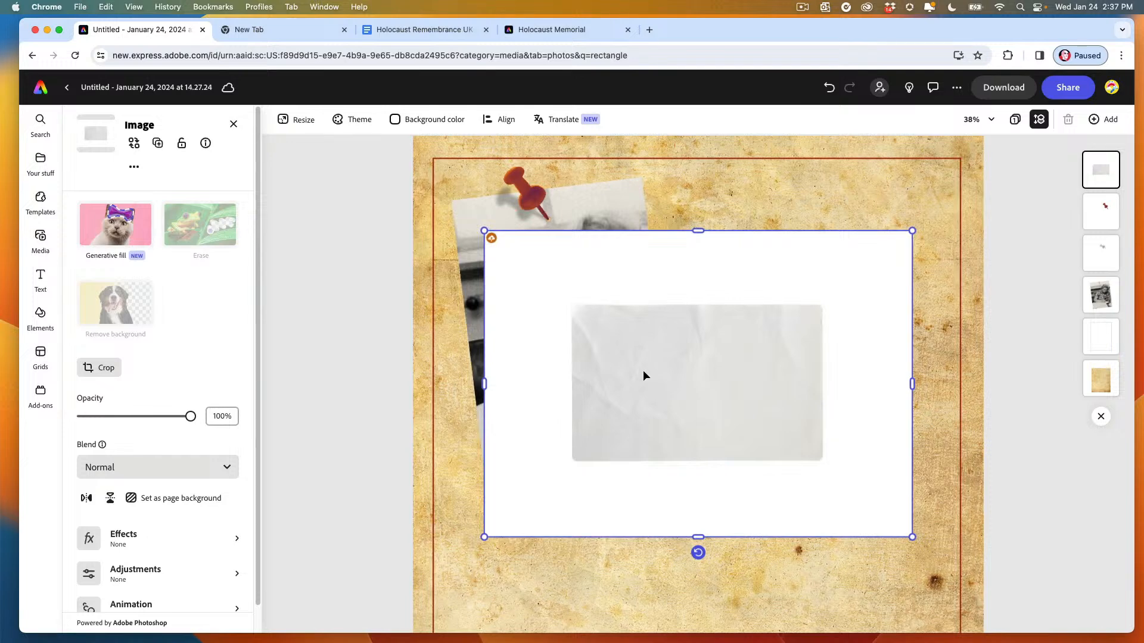
click(115, 316)
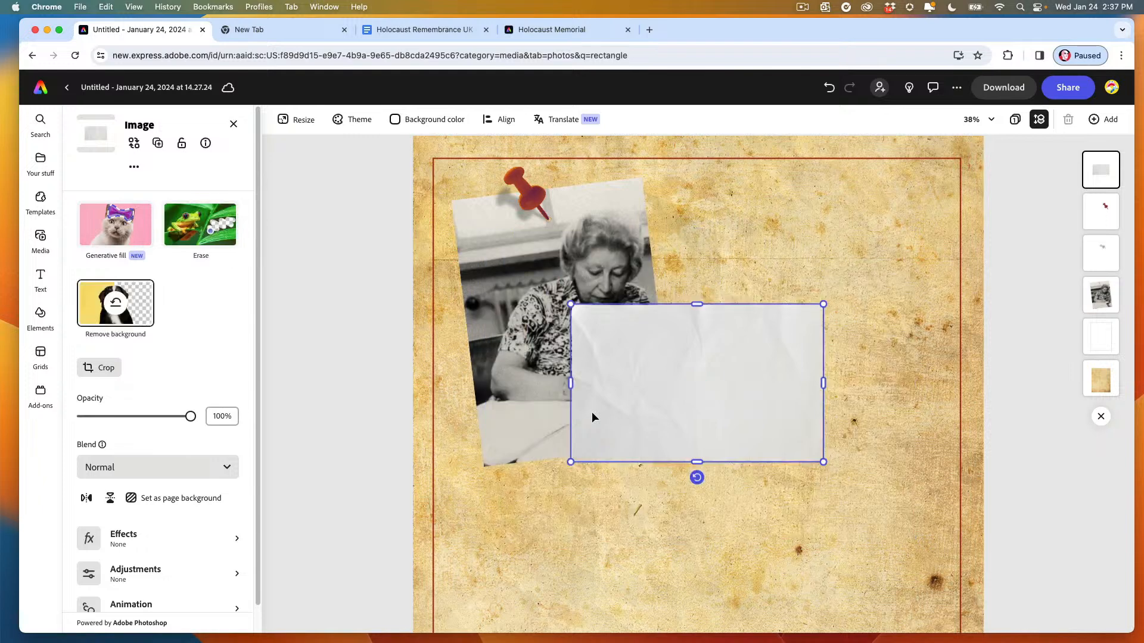
Step: Rotate the gray paper to a slightly tilted portrait orientation and resize it to cover most of the pinned photo
drag(697, 477, 602, 388)
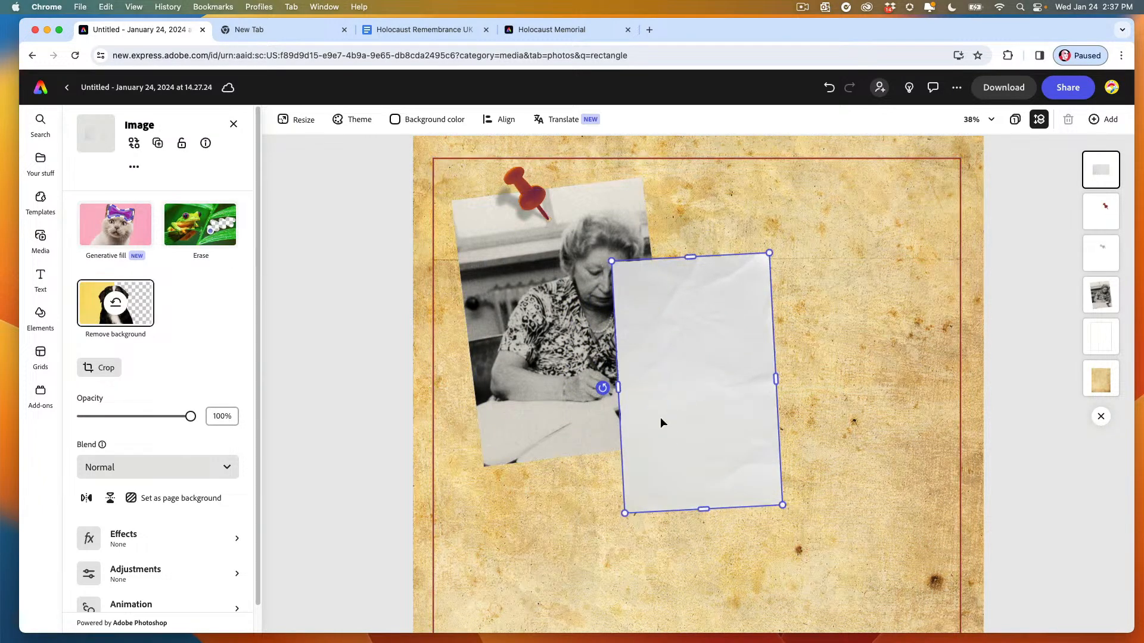
drag(703, 467, 541, 410)
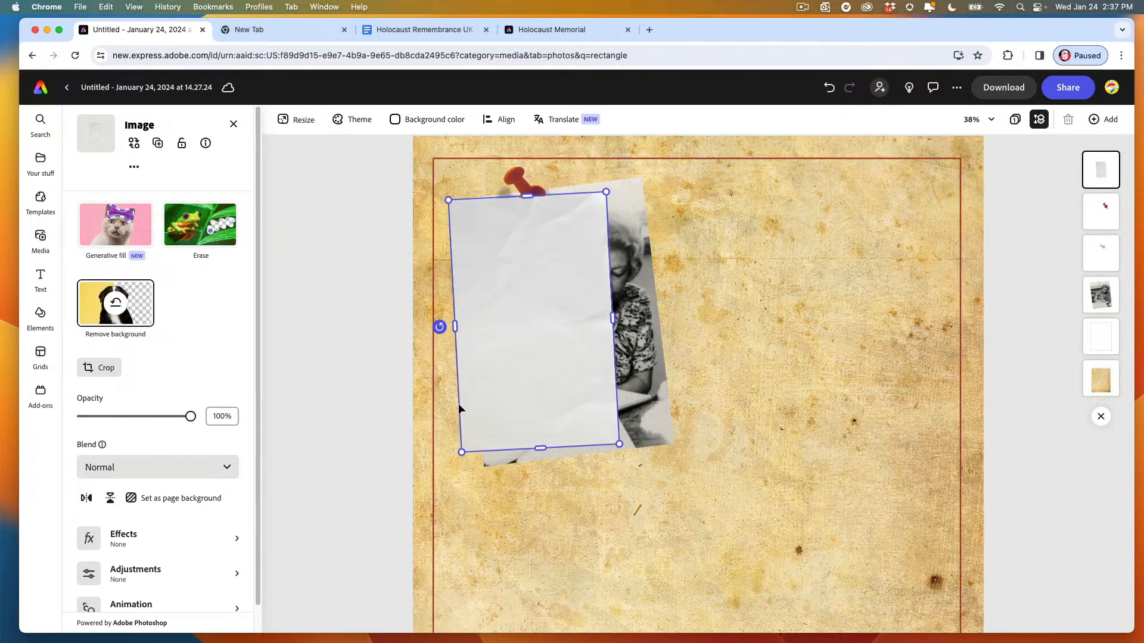
drag(440, 326, 439, 326)
drag(480, 395, 484, 392)
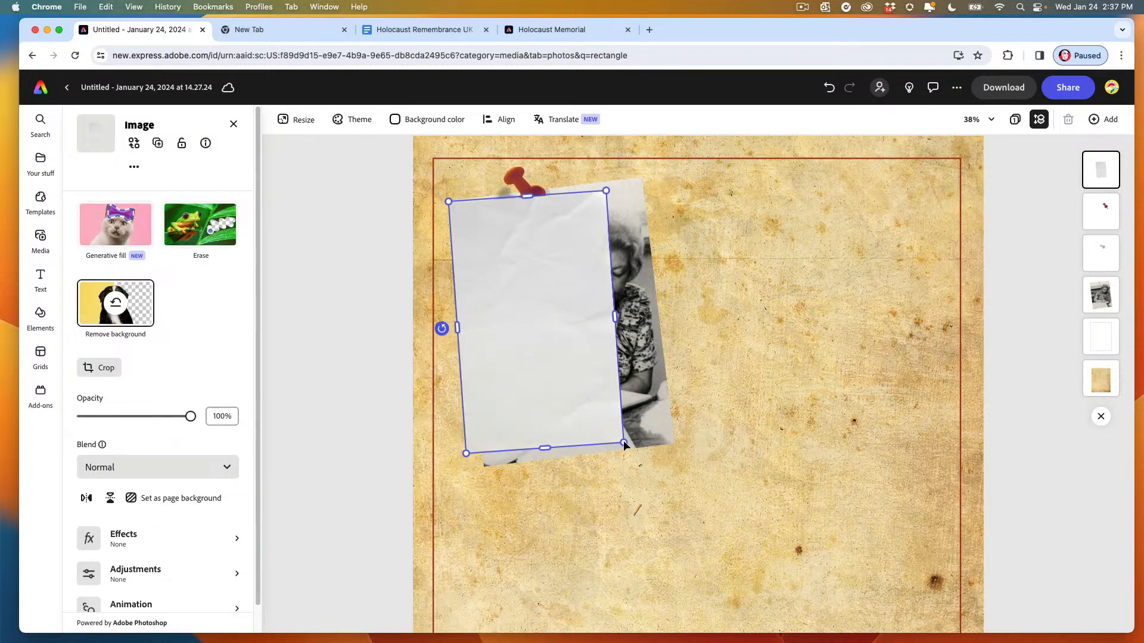
drag(623, 442, 685, 505)
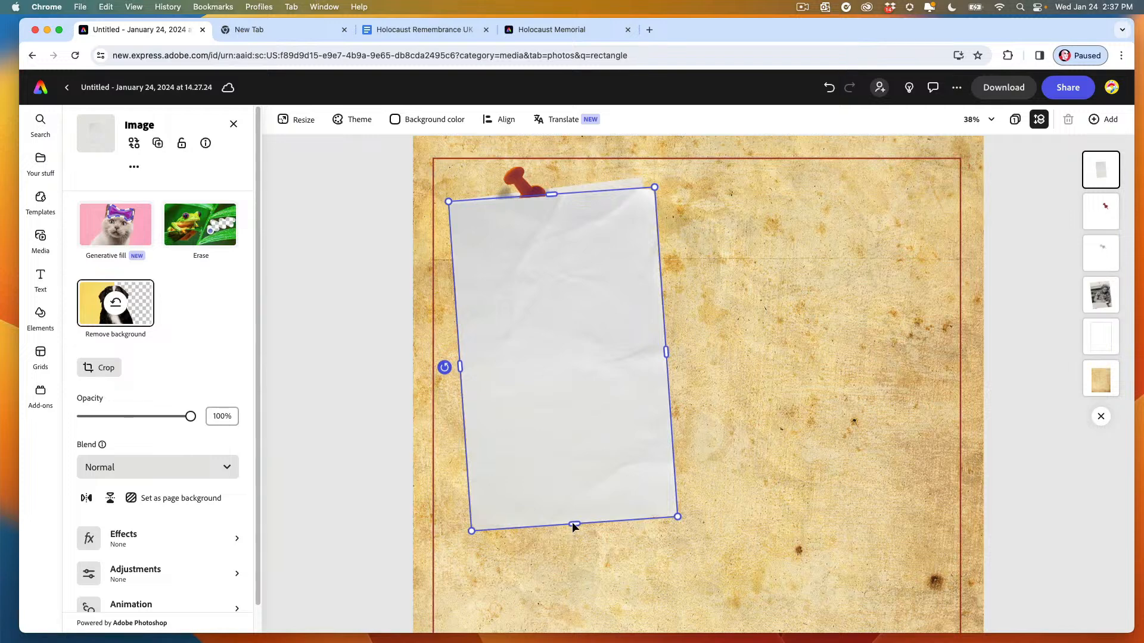
drag(573, 524, 544, 474)
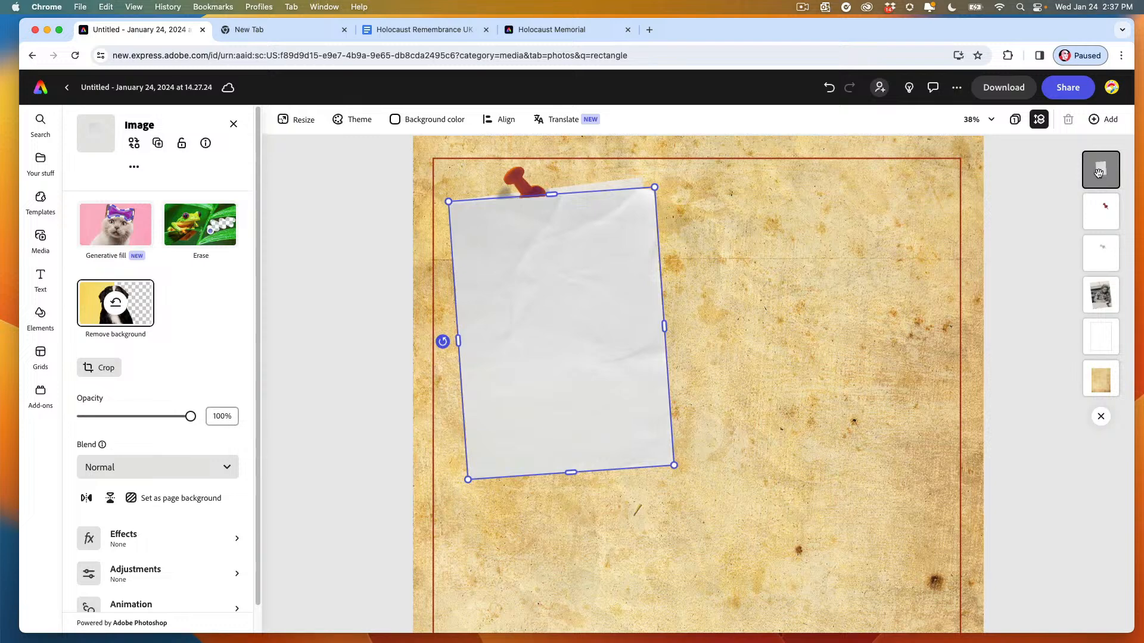
Step: Place the gray paper one layer below the photo and slightly reduce its width and height
drag(1099, 173, 1100, 302)
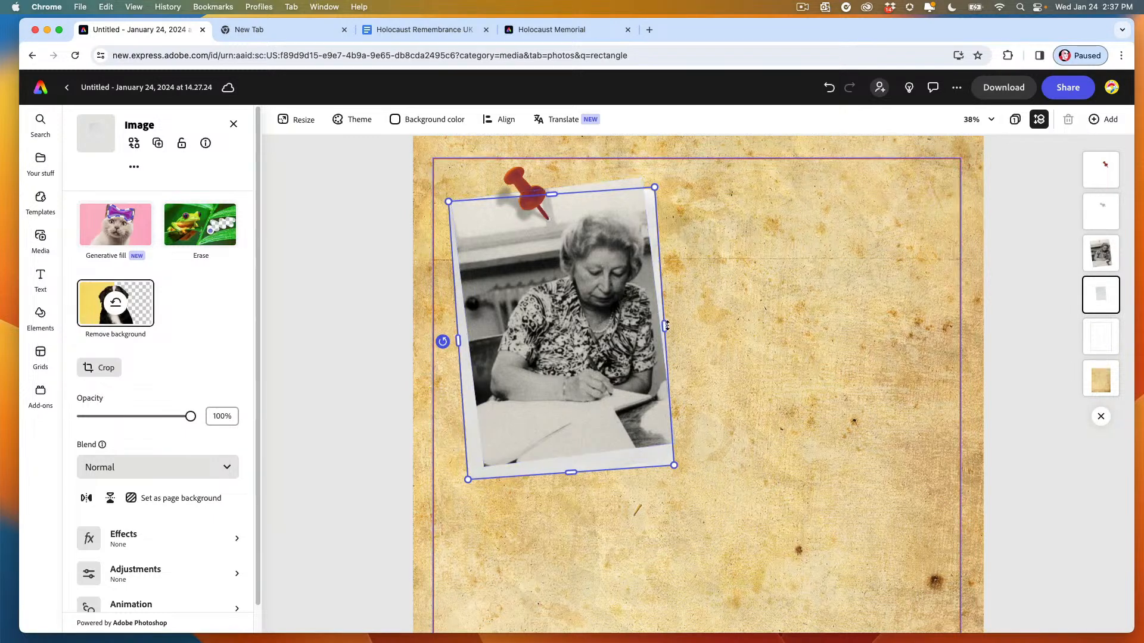
drag(664, 327, 656, 327)
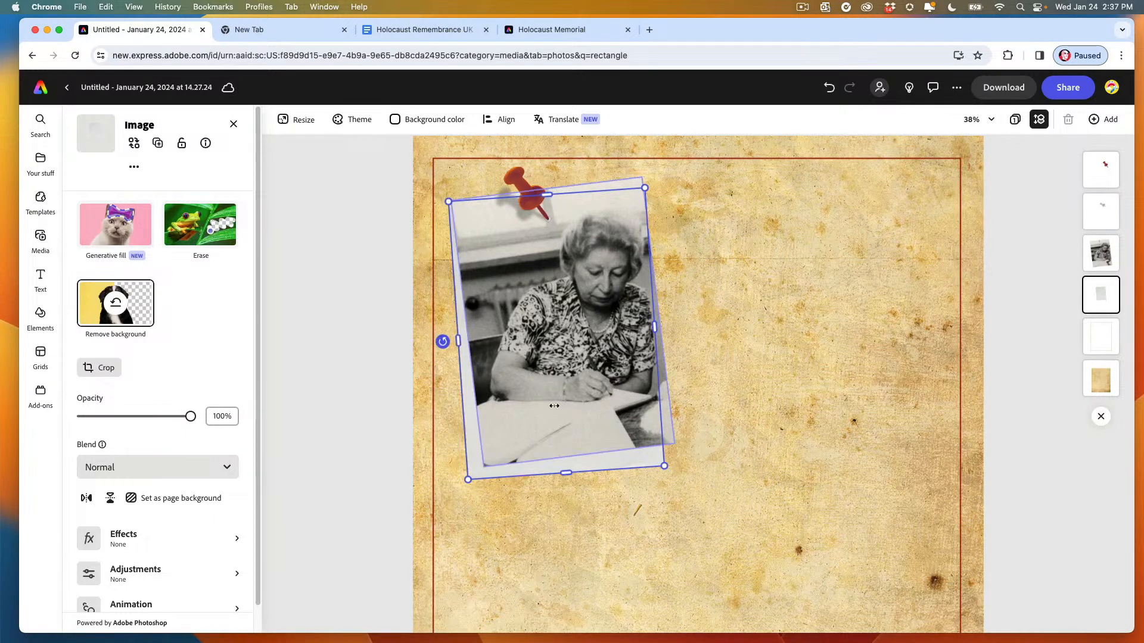
drag(565, 473, 565, 468)
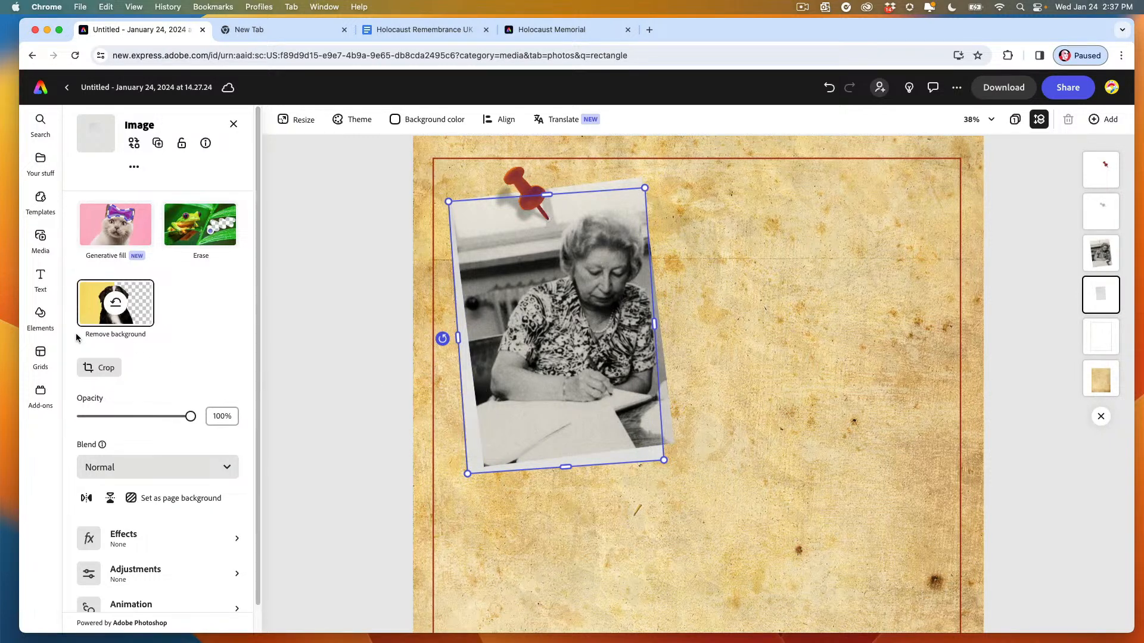
Step: Blur the gray paper behind the photo by 14 and darken it with brightness and highlights at -100
click(95, 578)
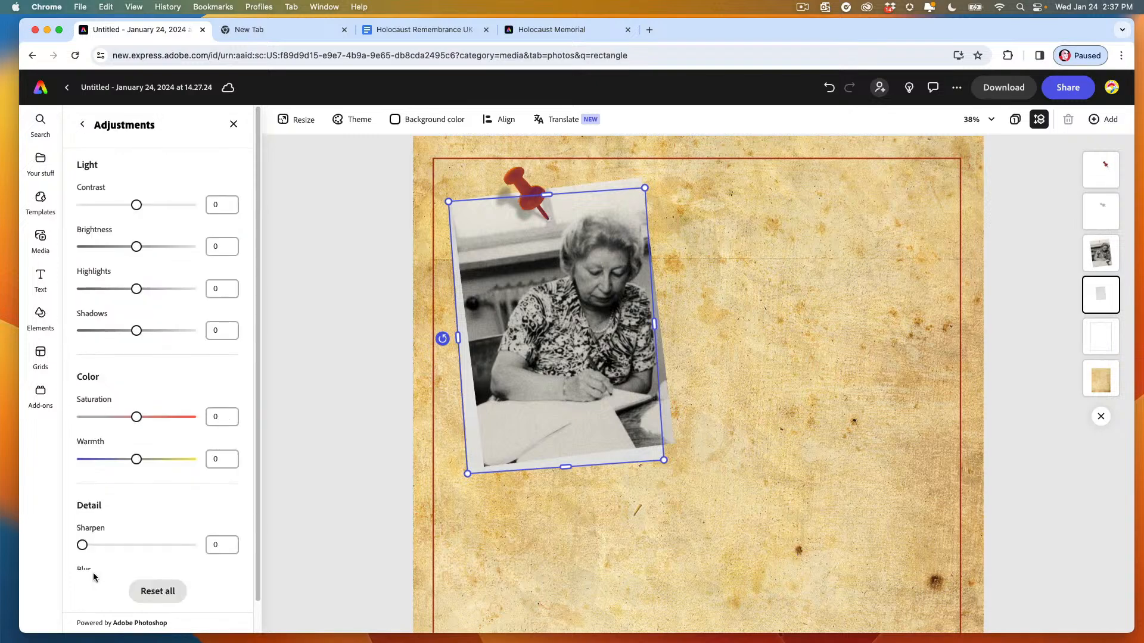
scroll(247, 510, down, 1)
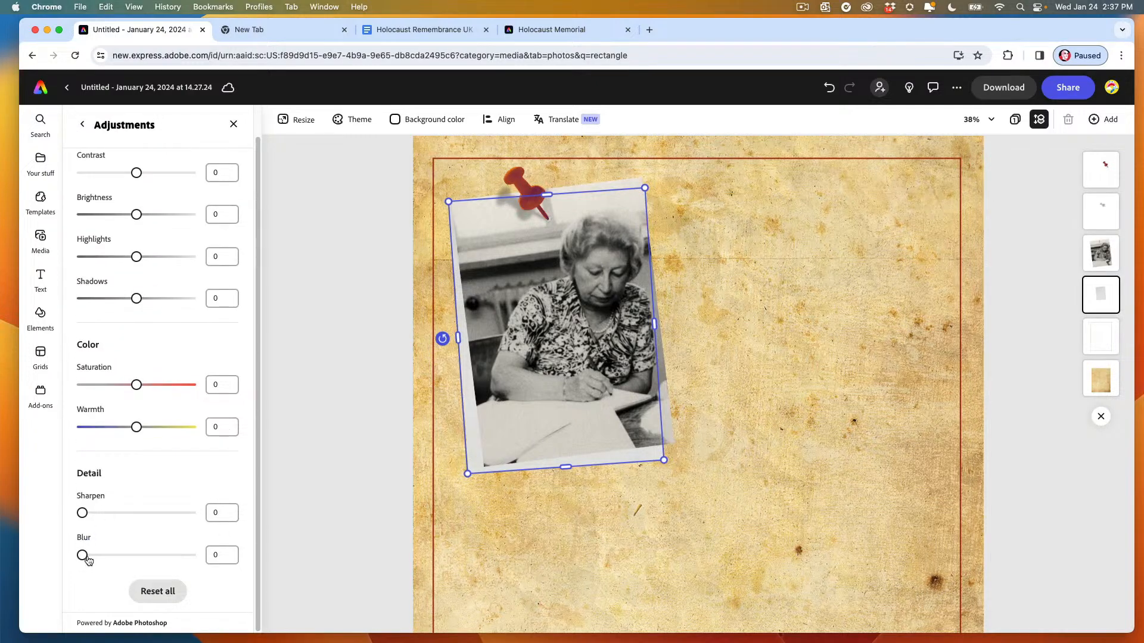
drag(82, 555, 97, 556)
drag(137, 214, 71, 217)
drag(136, 257, 72, 257)
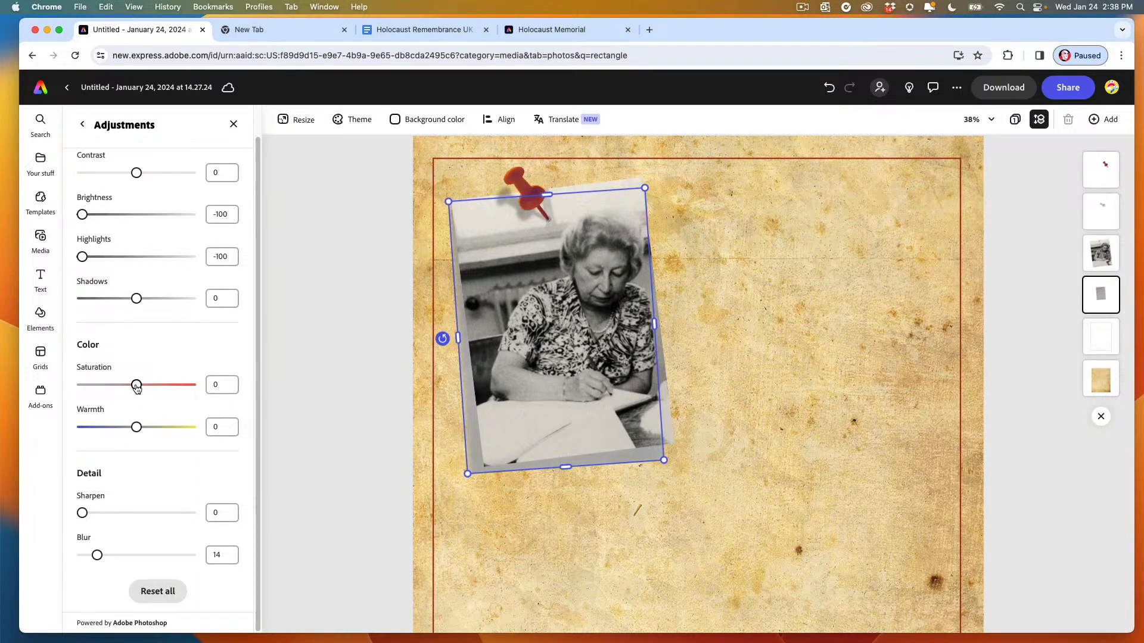
Step: Reduce the gray paper's saturation and set its blend mode to Multiply
drag(137, 385, 104, 386)
click(83, 125)
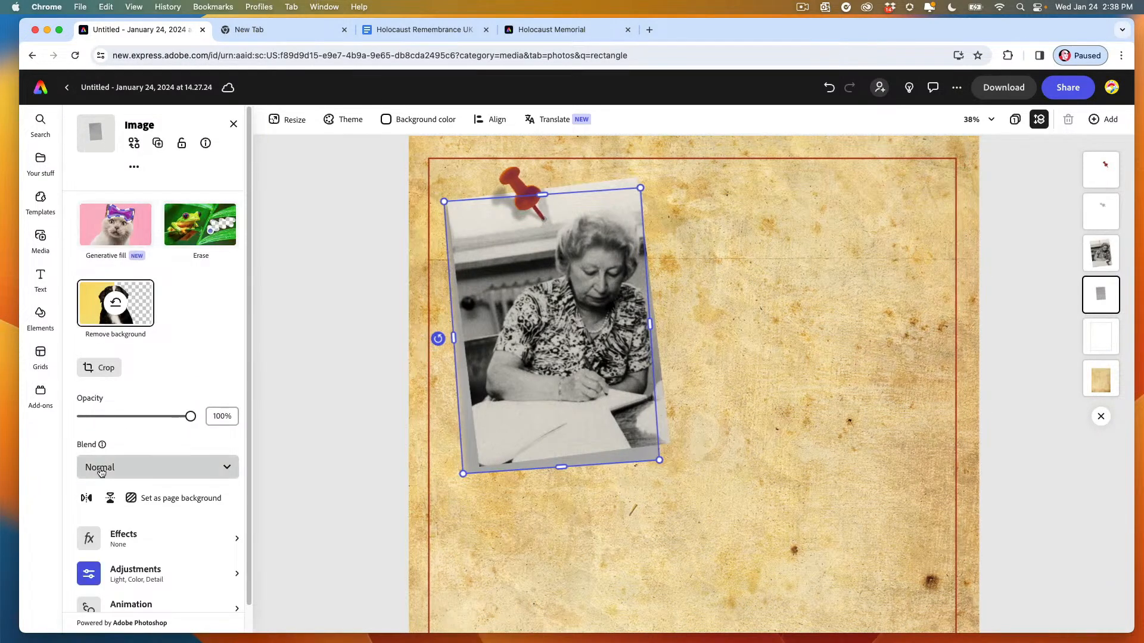
click(119, 467)
click(111, 382)
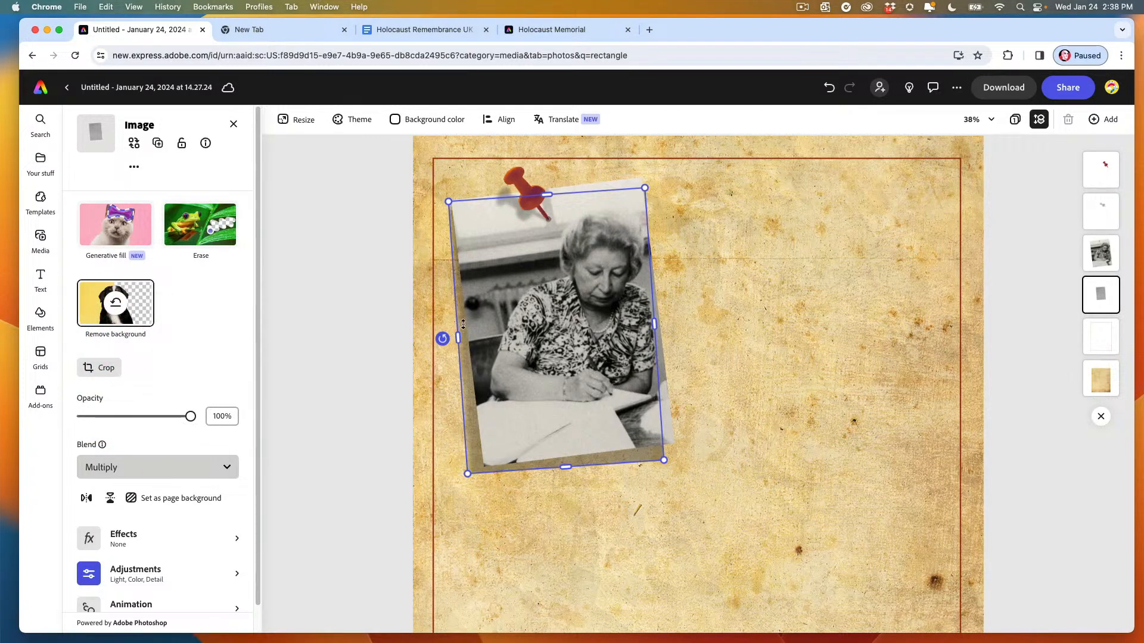
Step: Nudge the gray paper slightly right and up behind the photo, and lower its opacity to 60%
key(Down)
key(Up)
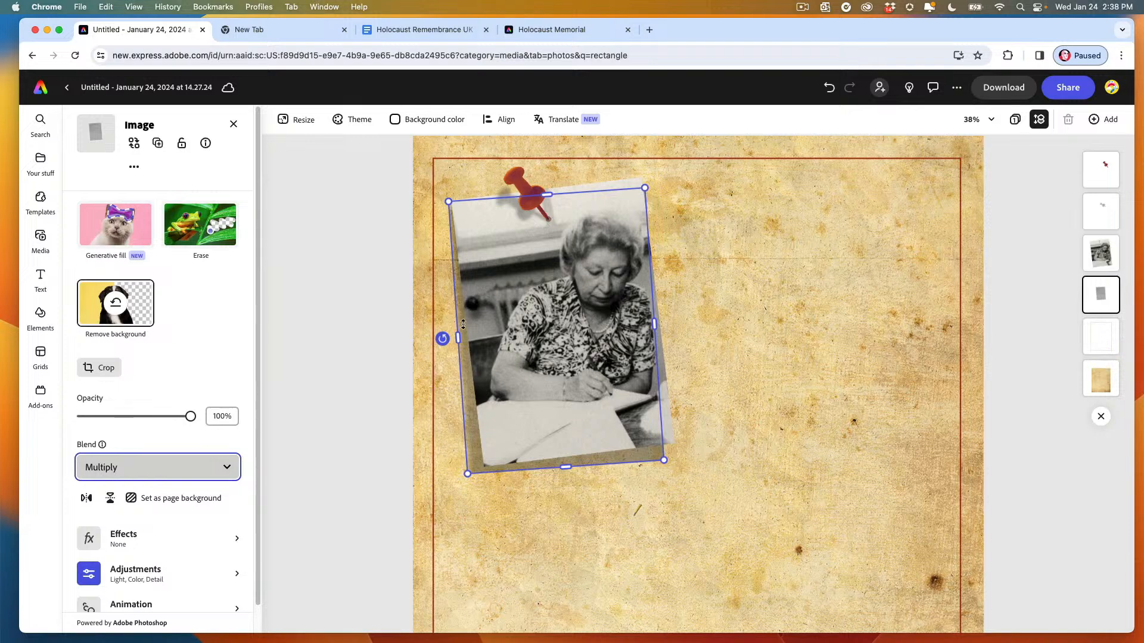
click(344, 351)
click(565, 470)
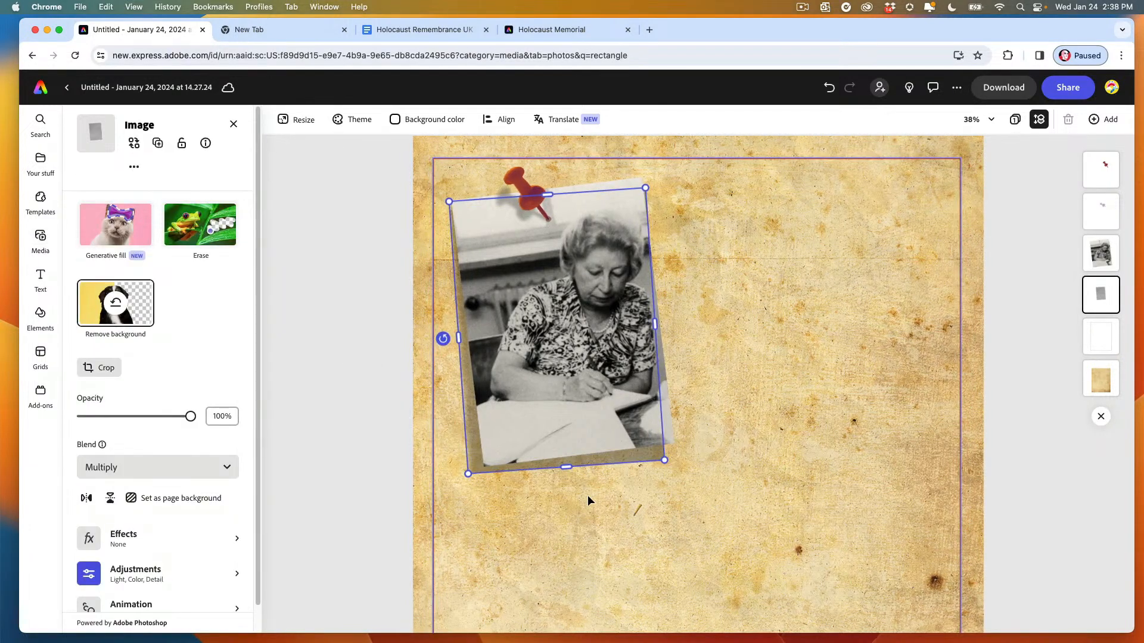
key(Right)
key(Right)
key(Right)
key(Up)
key(Up)
key(Up)
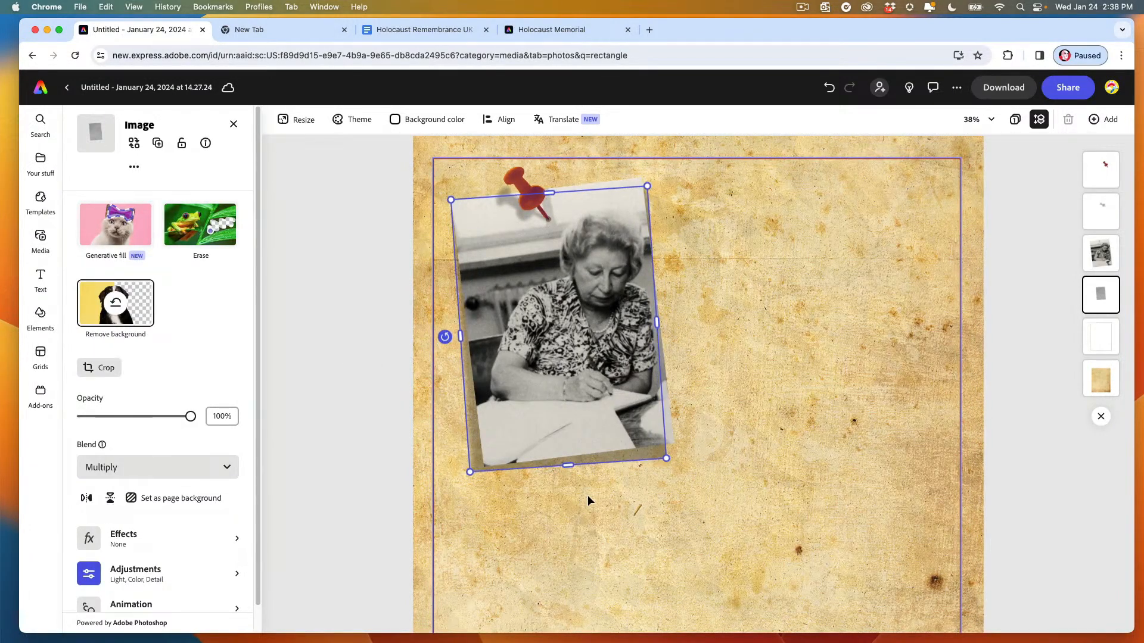
key(Right)
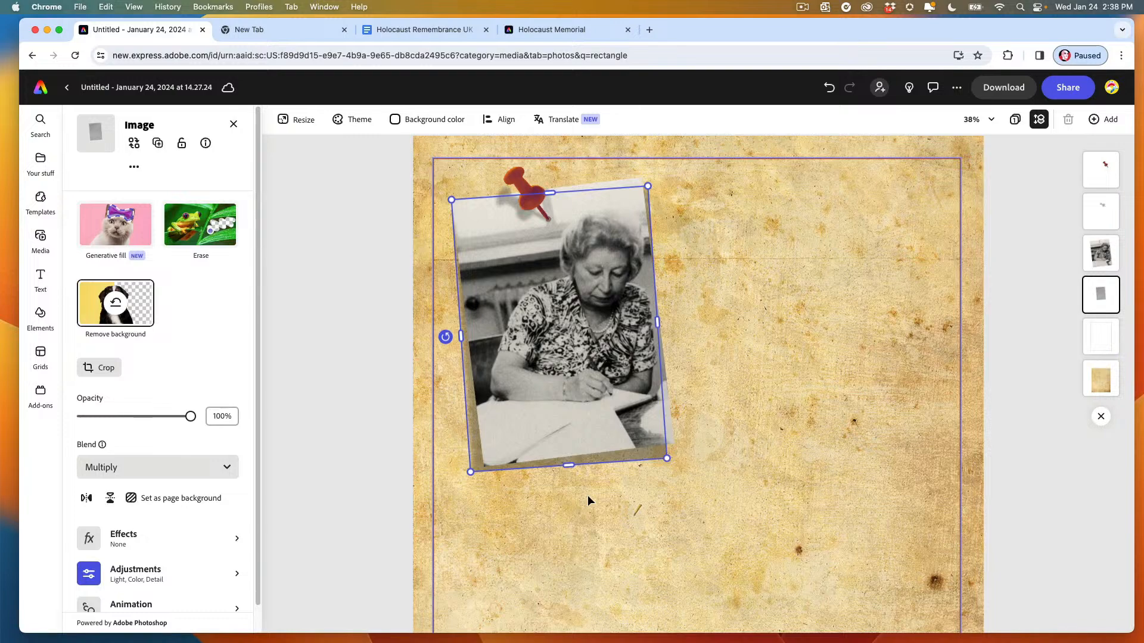
drag(189, 418, 149, 420)
click(355, 411)
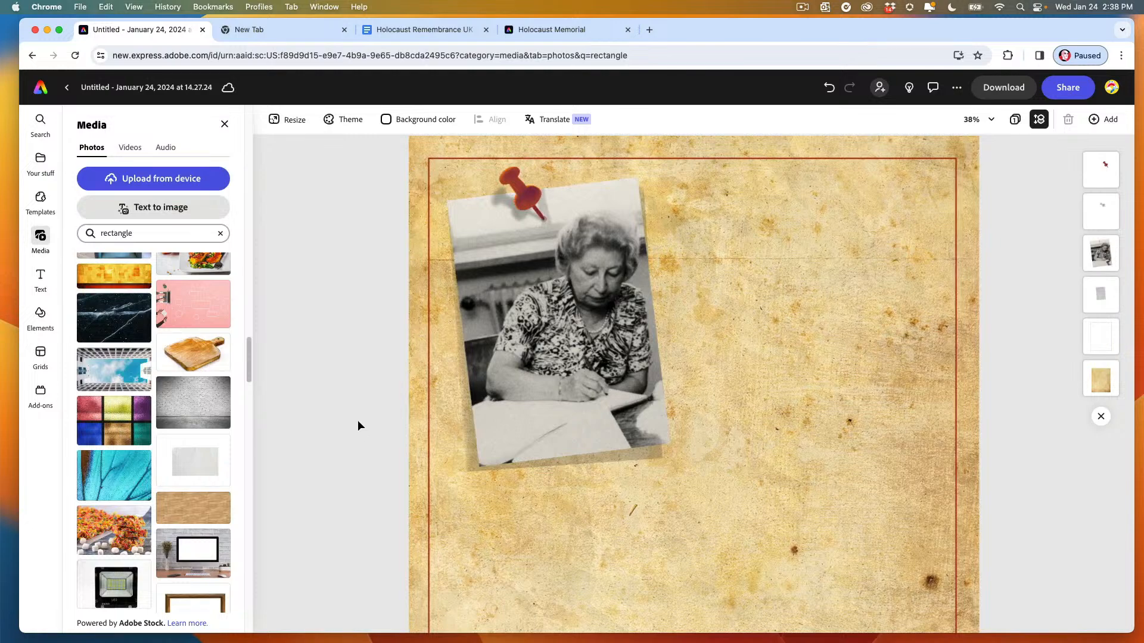
Step: Reshape and reposition the gray paper so only a soft shadow edge shows along the lower edge of the photo
click(471, 461)
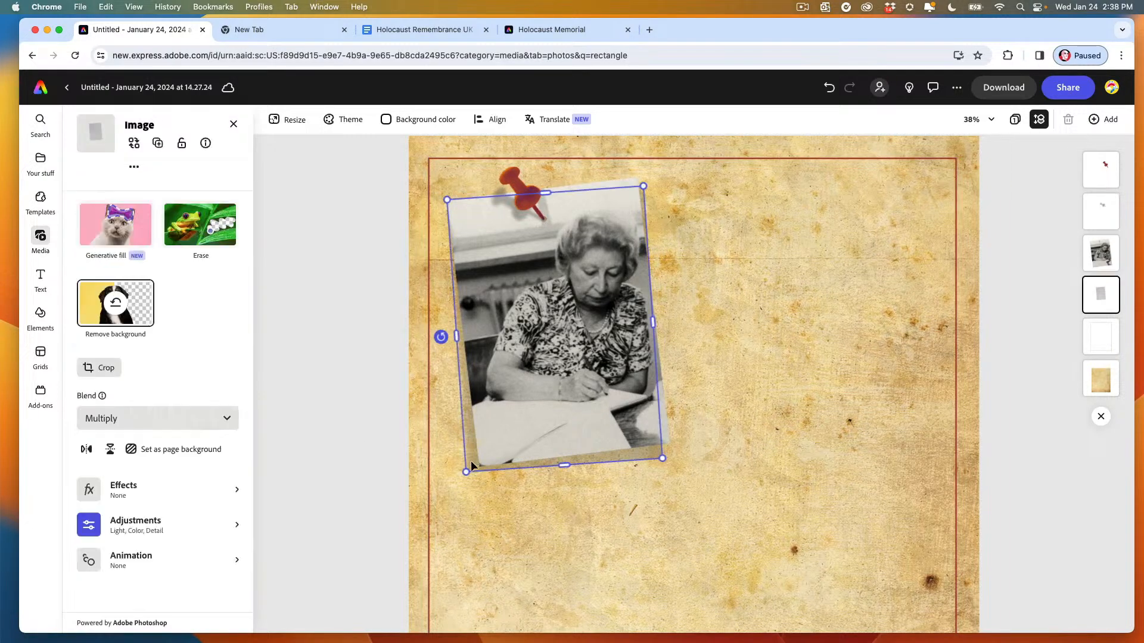
drag(570, 465, 574, 552)
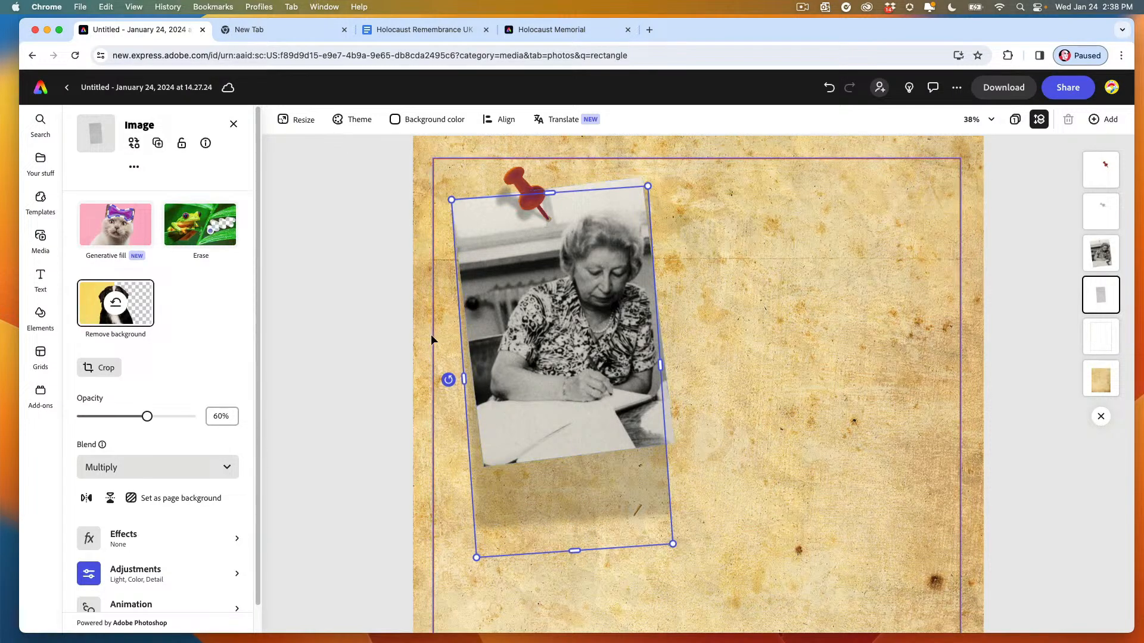
drag(552, 196, 556, 308)
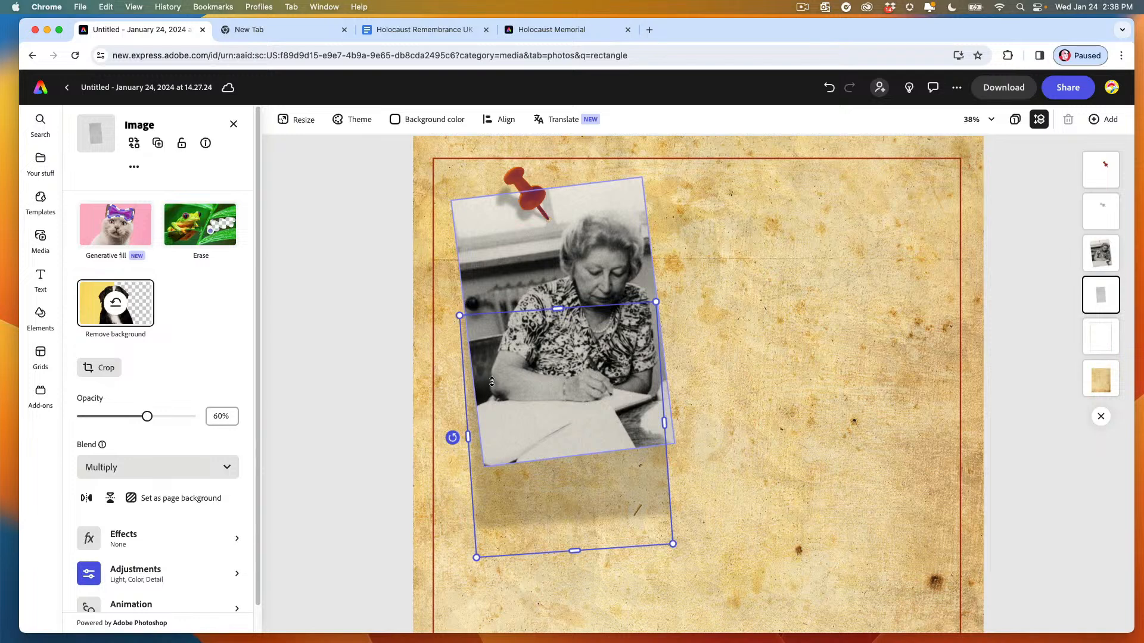
drag(492, 381, 490, 333)
drag(554, 261, 516, 199)
click(364, 320)
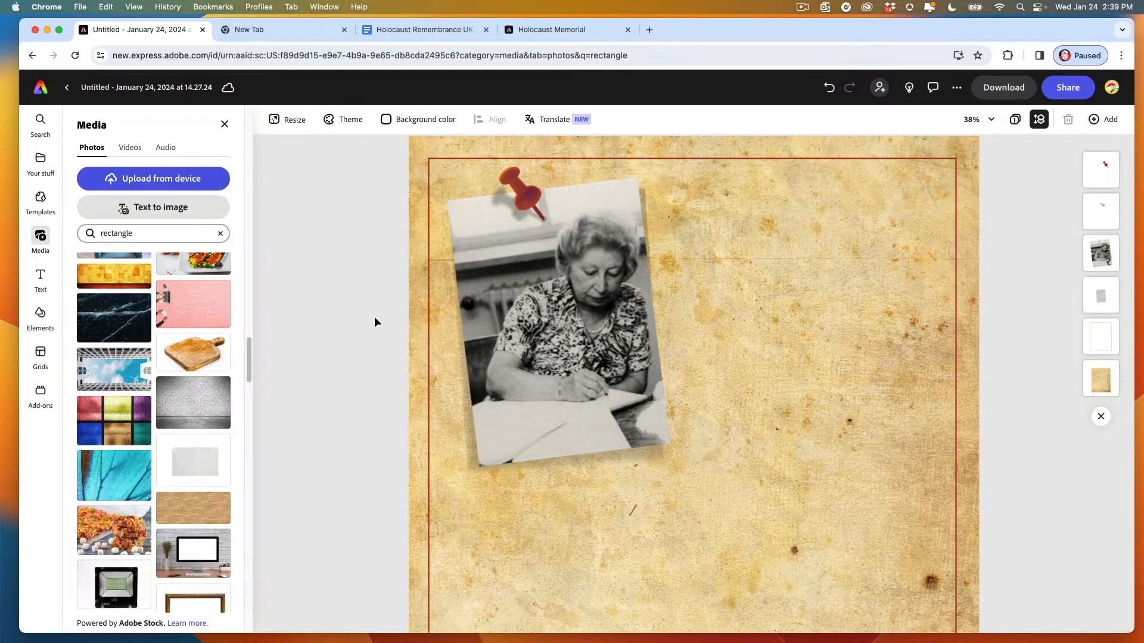
Step: Add a solid rectangle without a border and stretch it across the page's full width, covering roughly the bottom quarter
scroll(598, 312, down, 5)
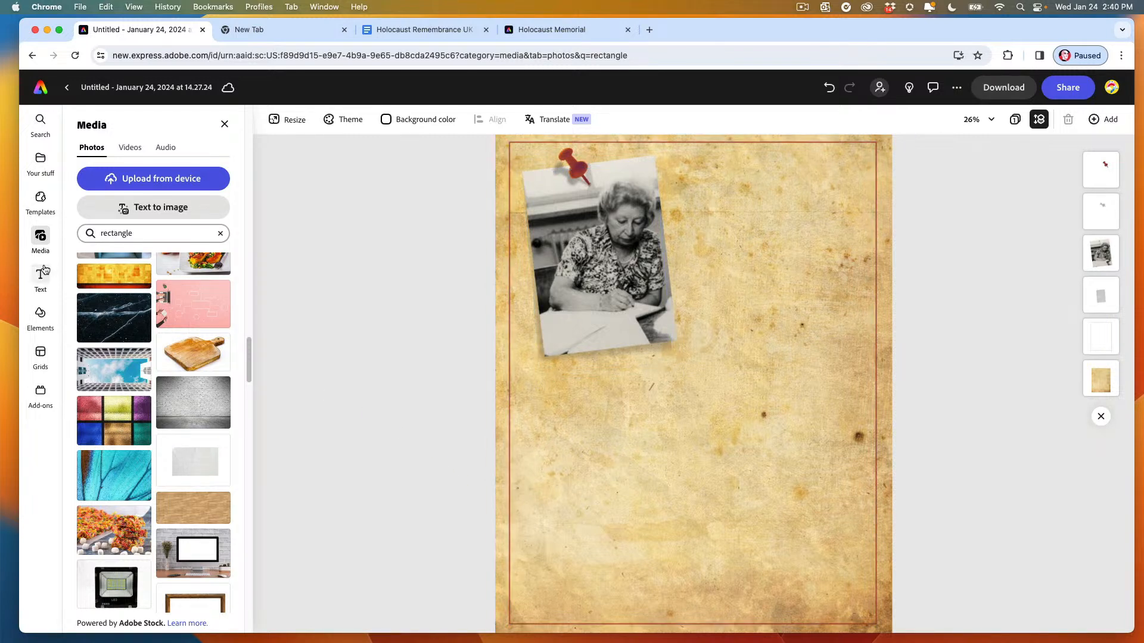
click(41, 314)
click(190, 216)
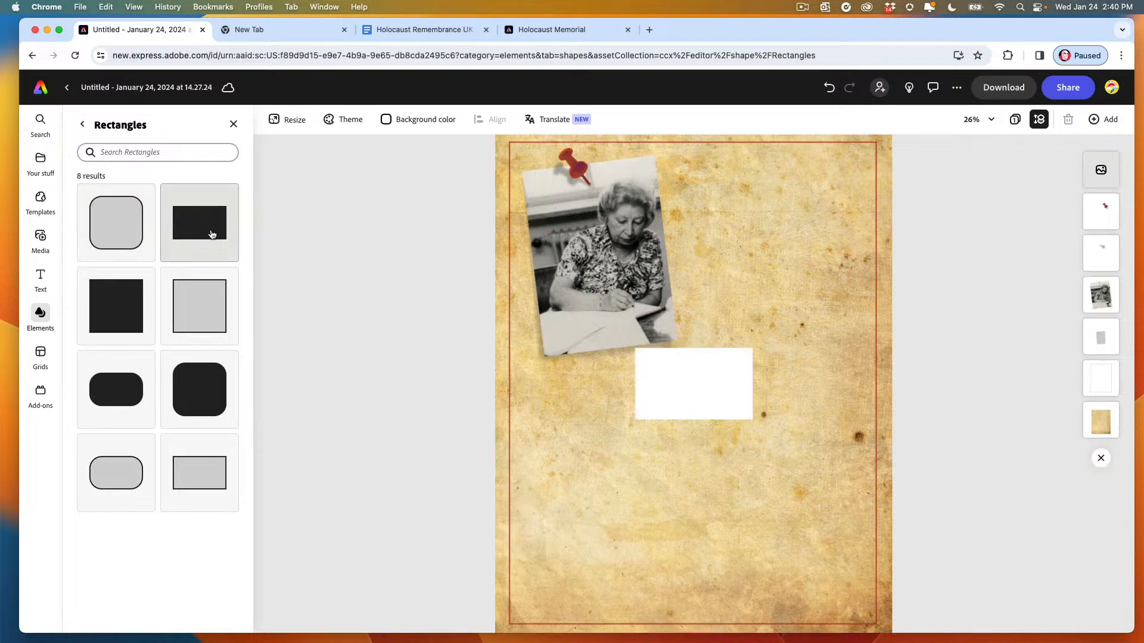
click(654, 389)
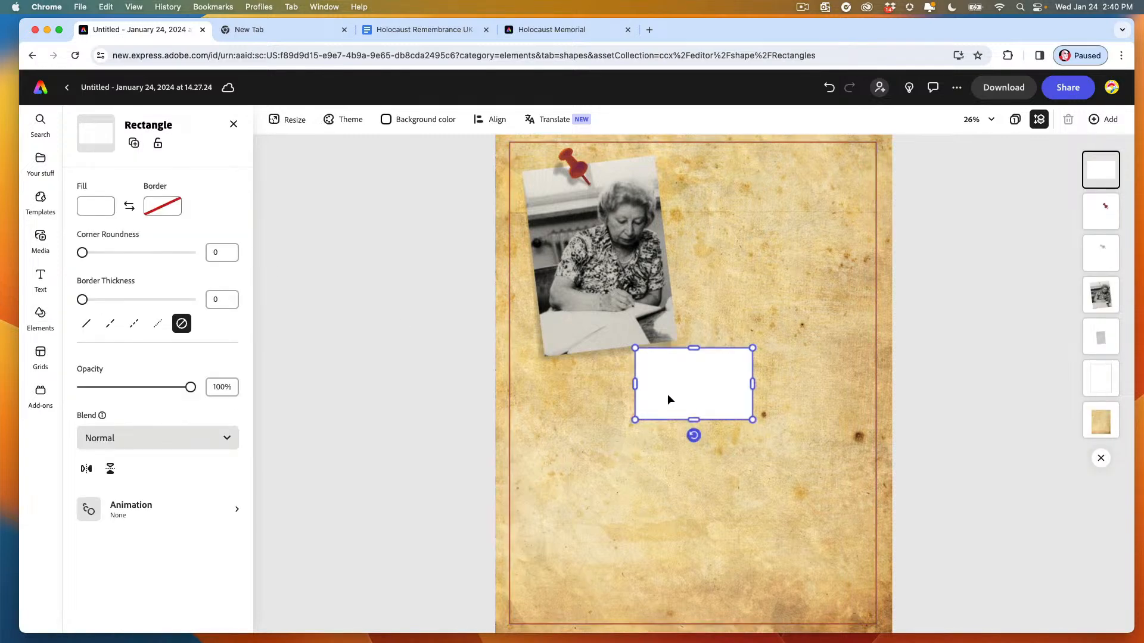
drag(664, 399, 542, 532)
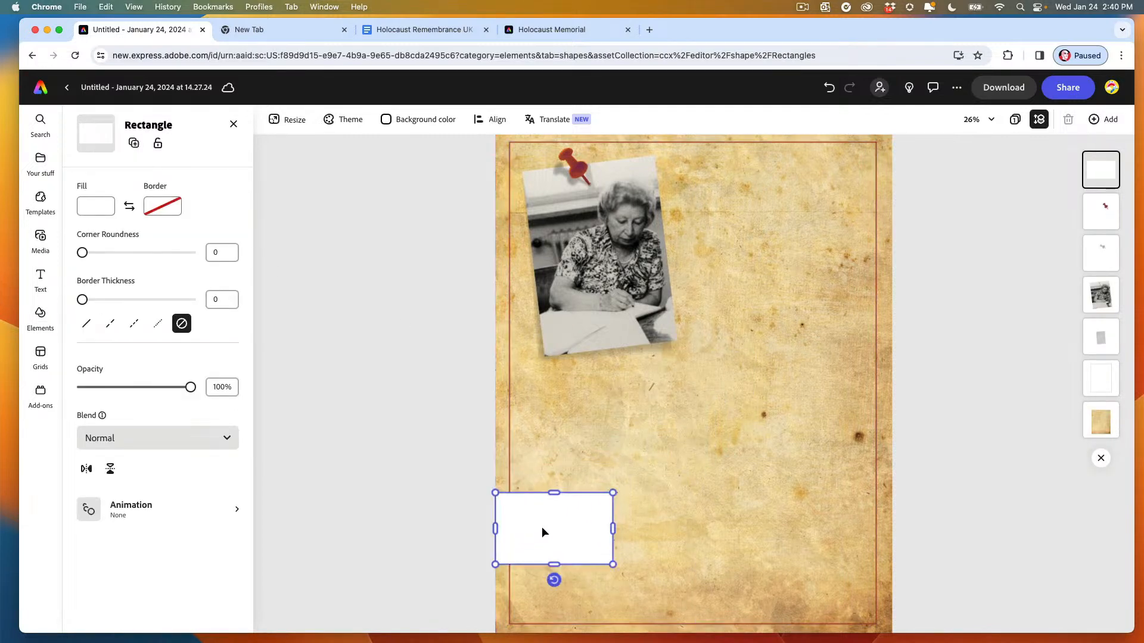
drag(612, 526, 892, 527)
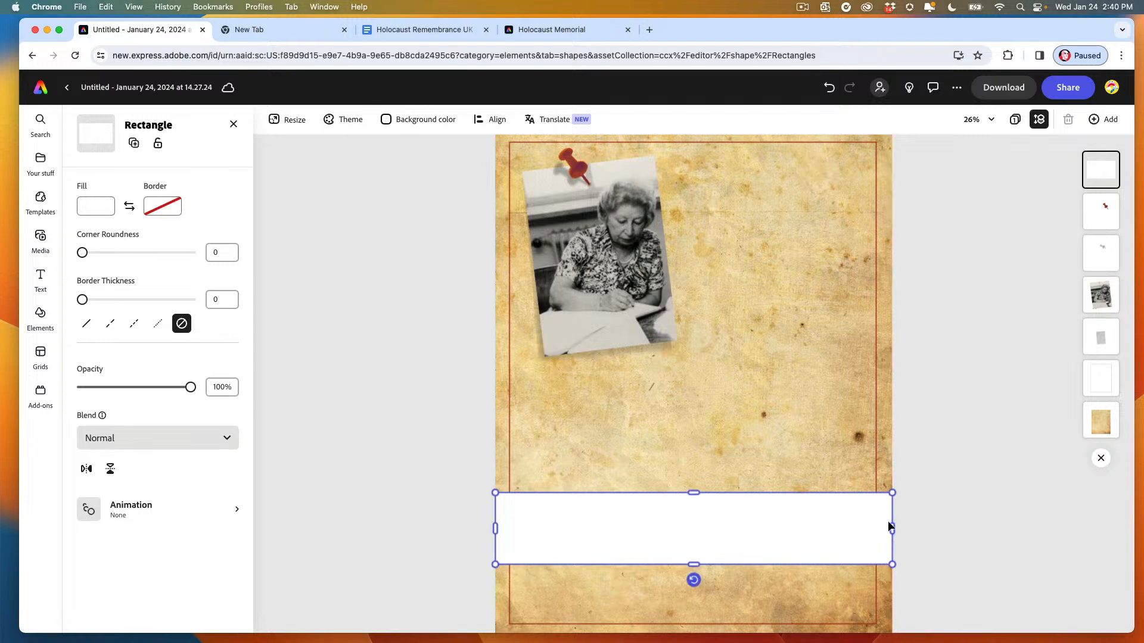
scroll(888, 527, down, 2)
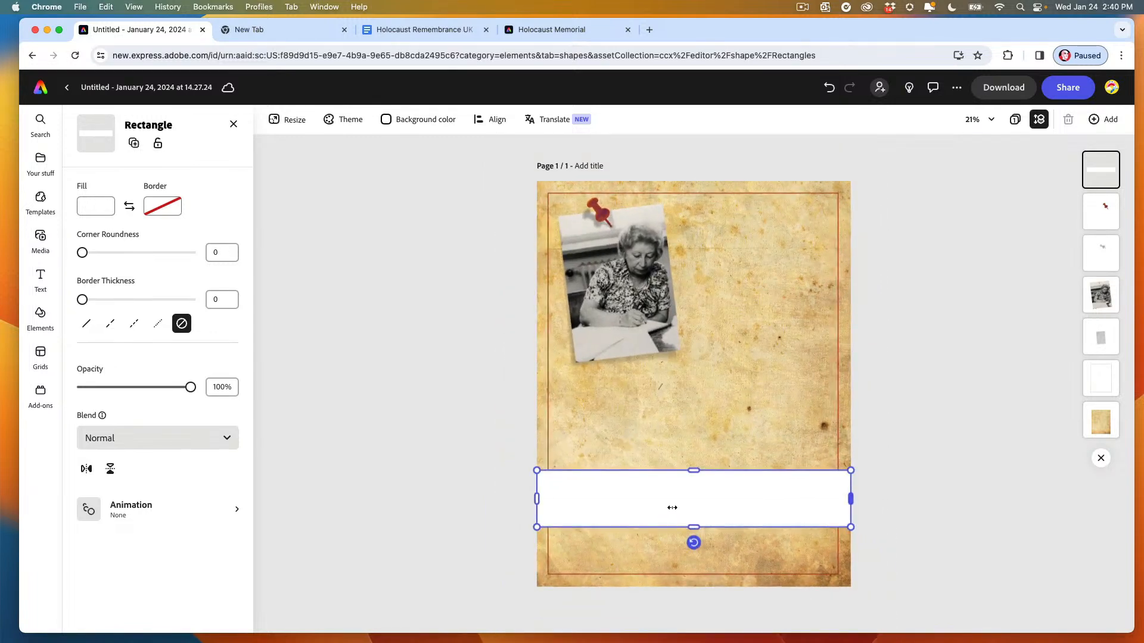
drag(693, 530, 692, 593)
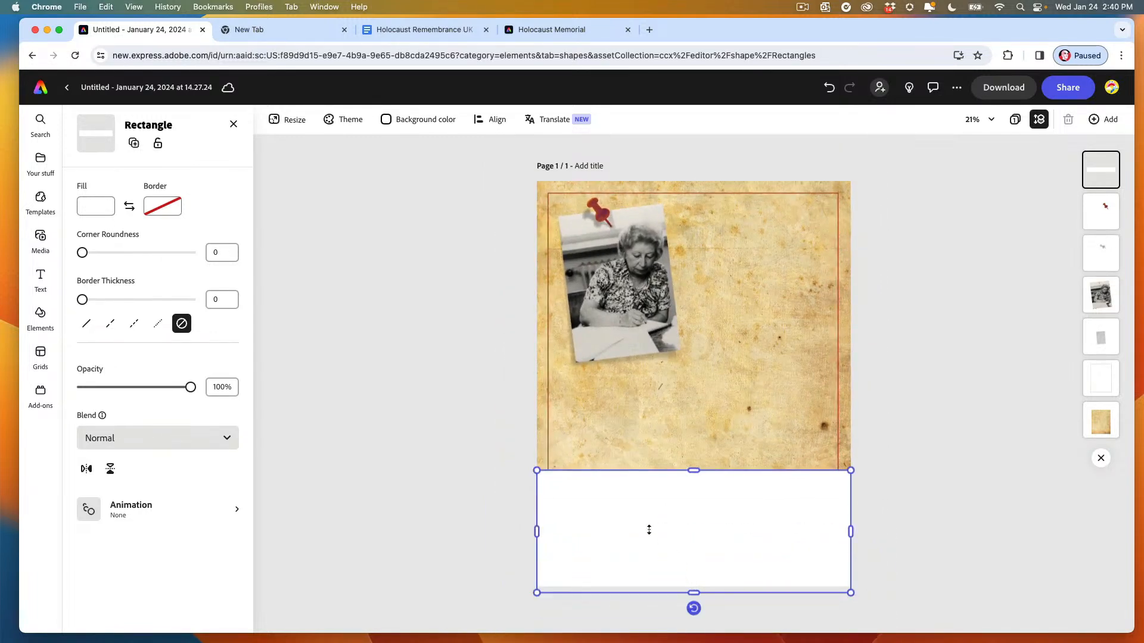
drag(688, 470, 692, 478)
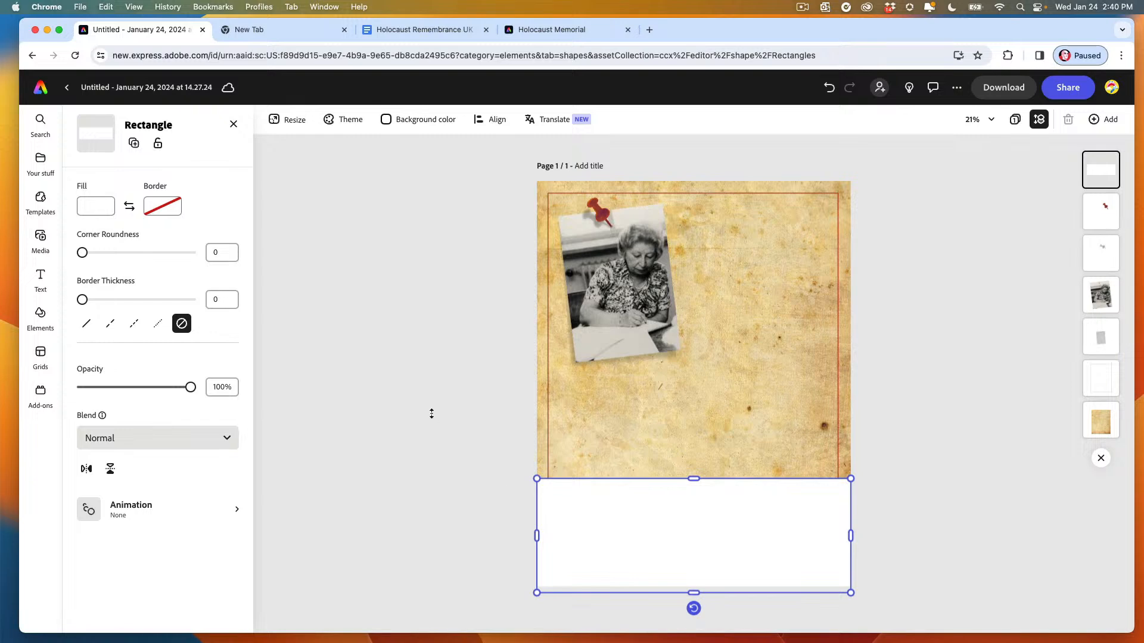
Step: Fill the bottom rectangle with the tan color #E0C286 sampled from the old paper background
click(91, 208)
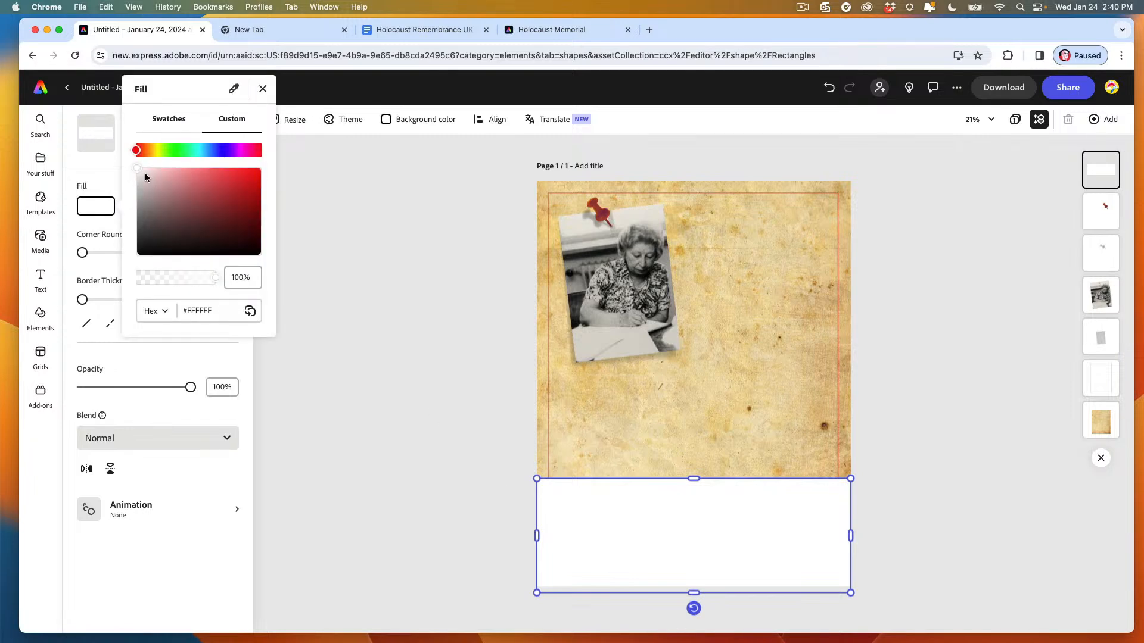
click(234, 90)
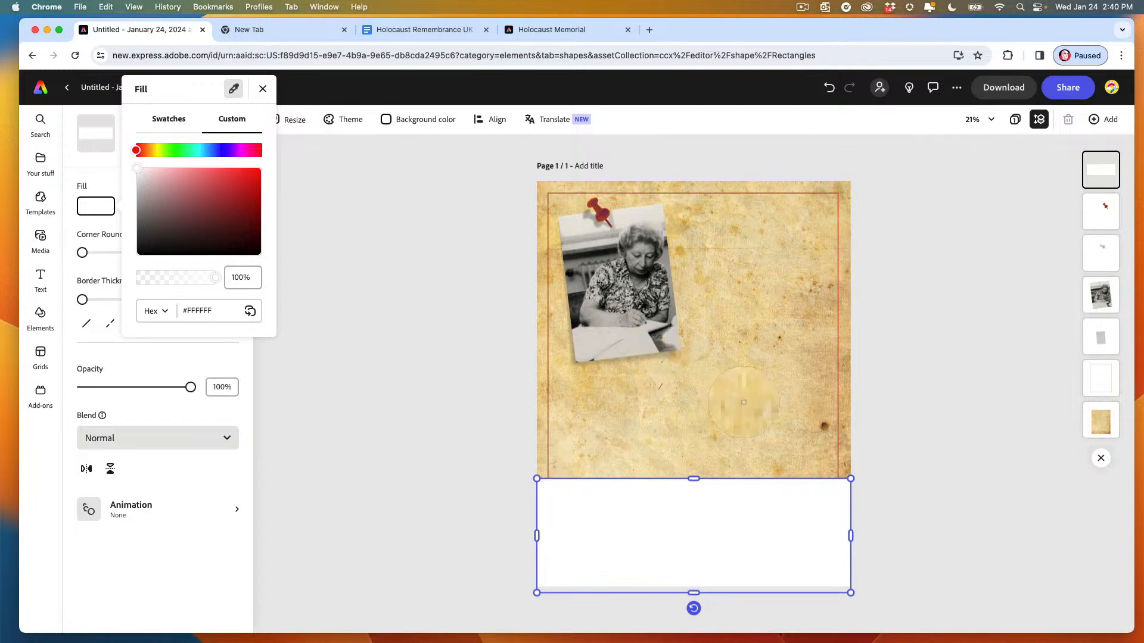
click(804, 396)
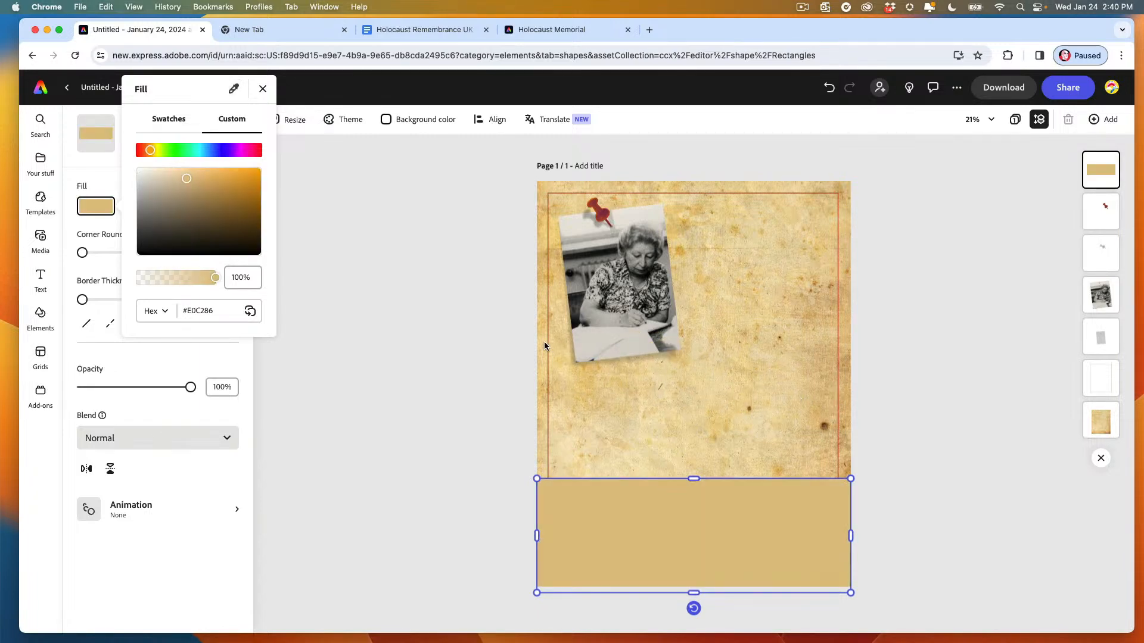
click(263, 89)
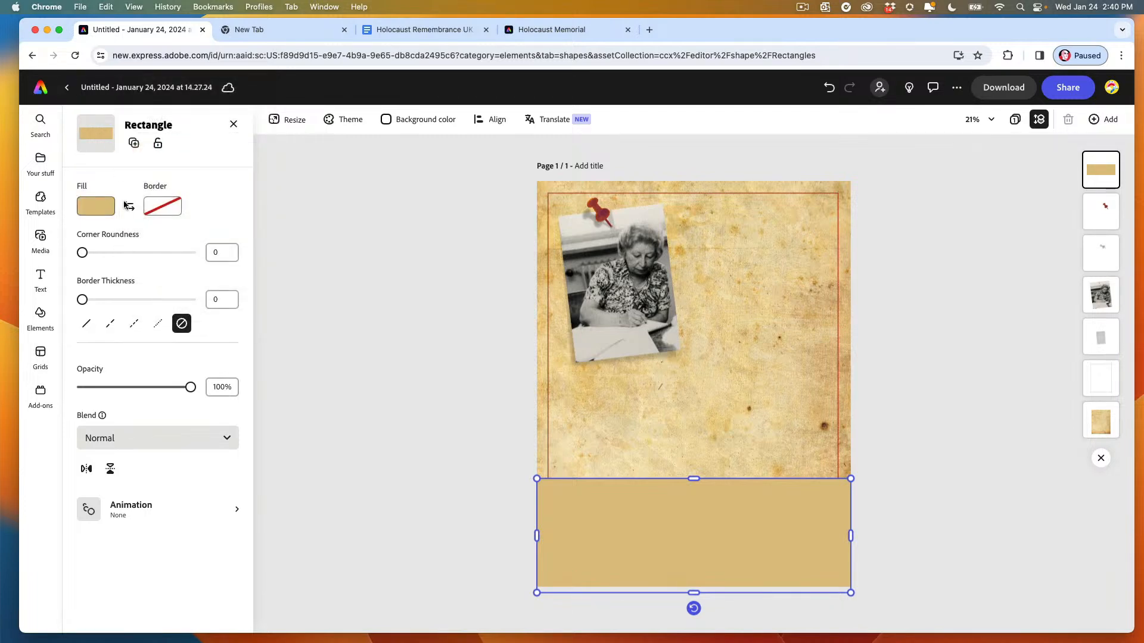
Step: Set the bottom rectangle's blend mode to Multiply and its opacity to 50%
click(111, 439)
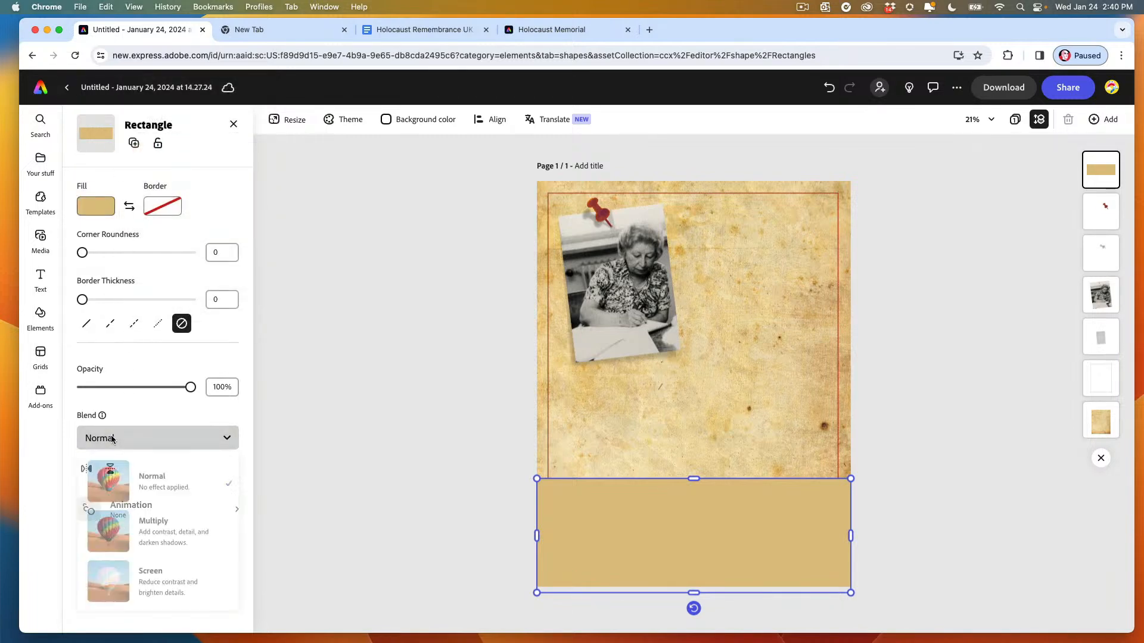
click(118, 528)
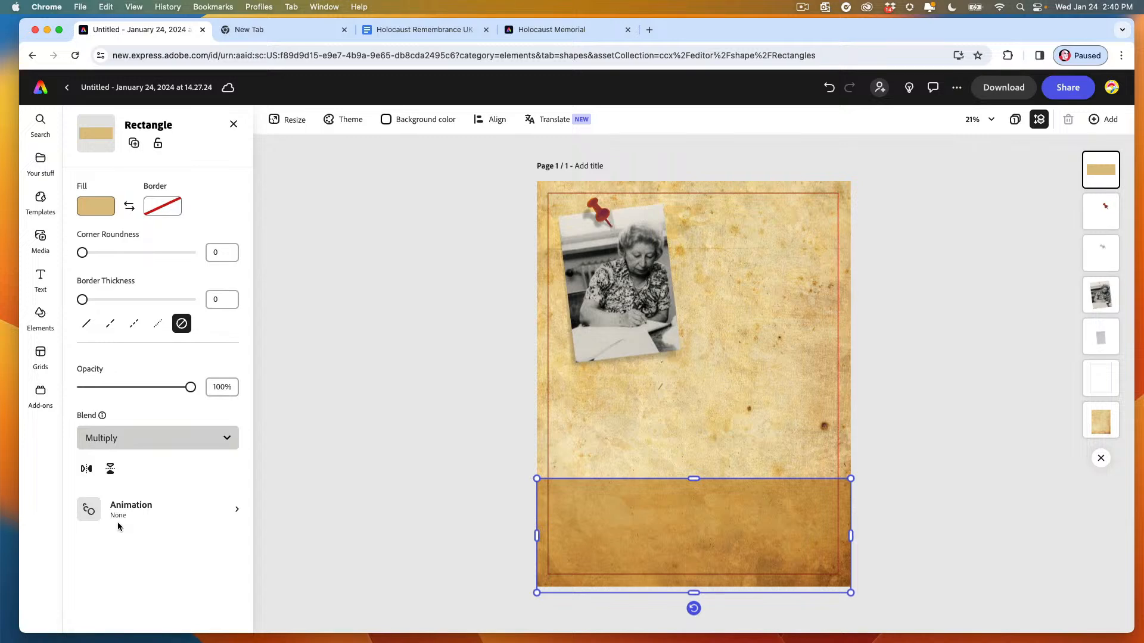
drag(190, 388, 137, 390)
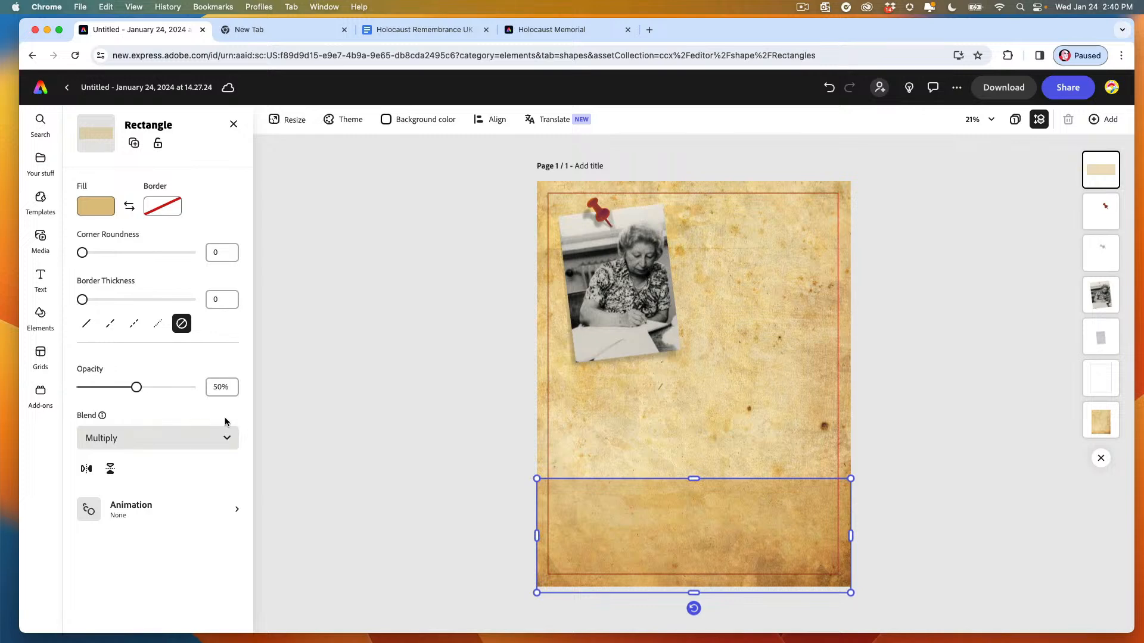
click(424, 471)
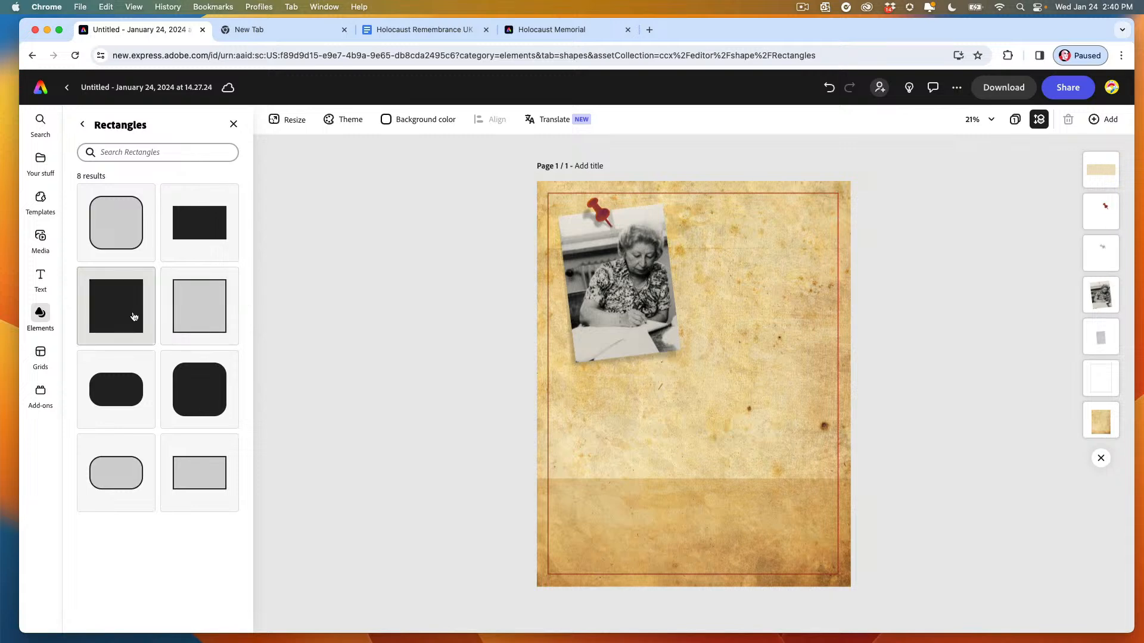
click(85, 129)
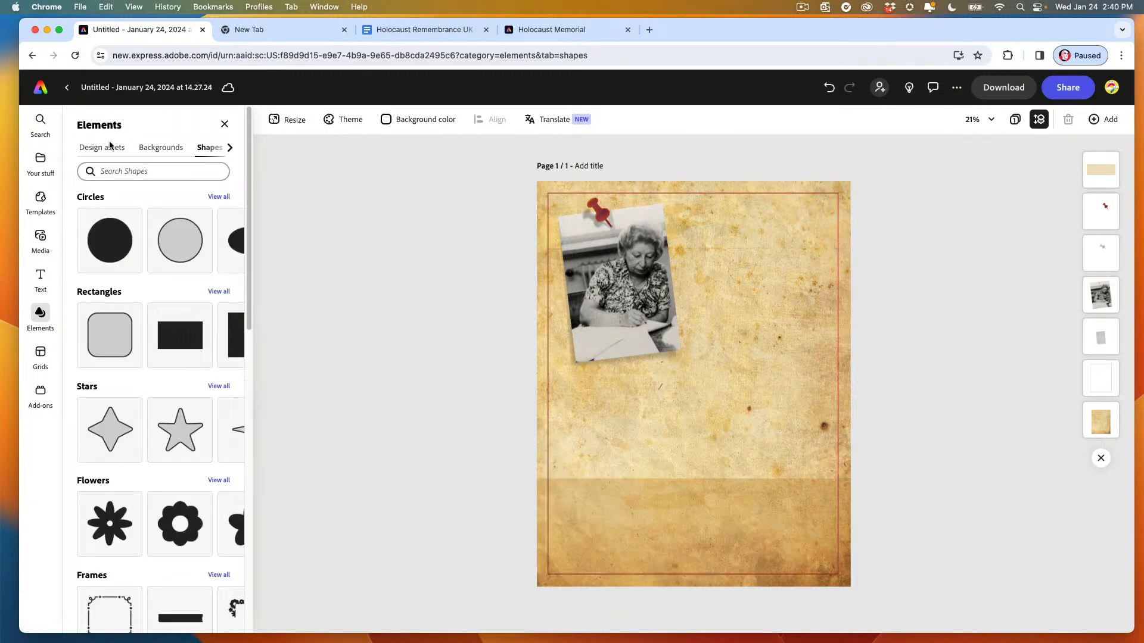
Step: Change the bottom rectangle's fill to a darker, muted grayish olive tone
click(601, 529)
click(95, 206)
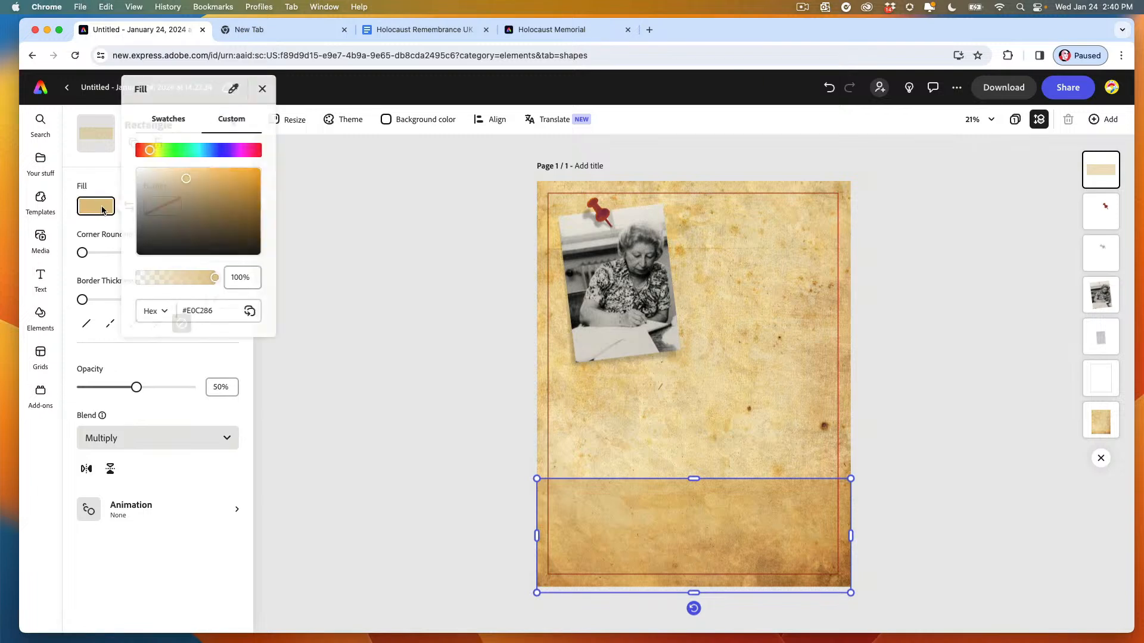
drag(152, 148, 168, 199)
drag(154, 151, 153, 153)
click(488, 418)
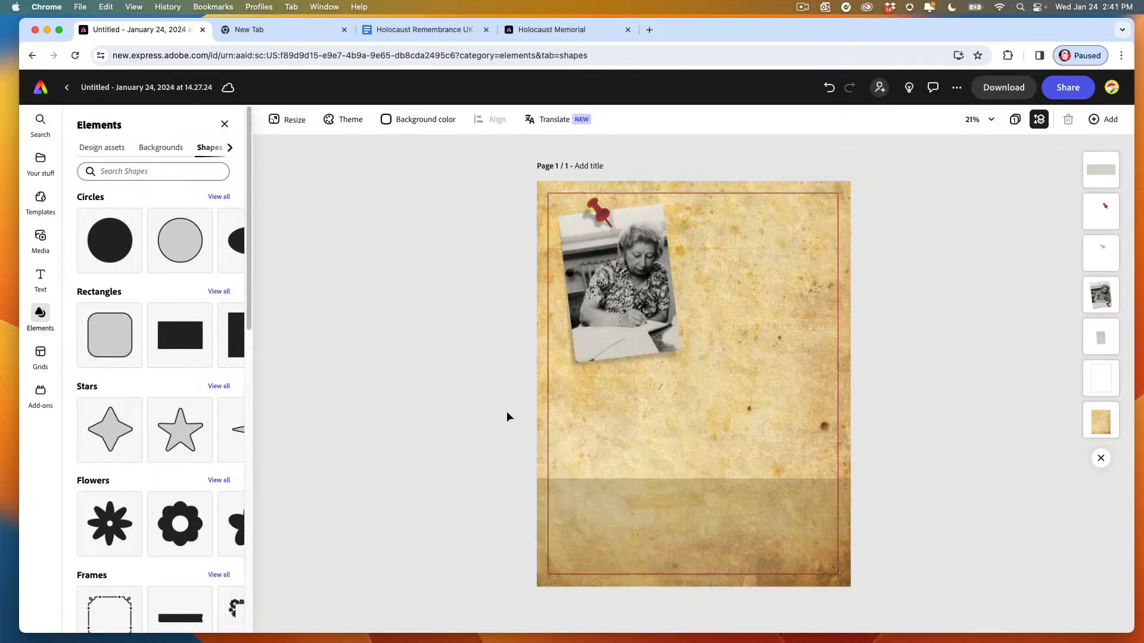
Step: Lower the opacity of the old paper background image to about 70%
click(1092, 425)
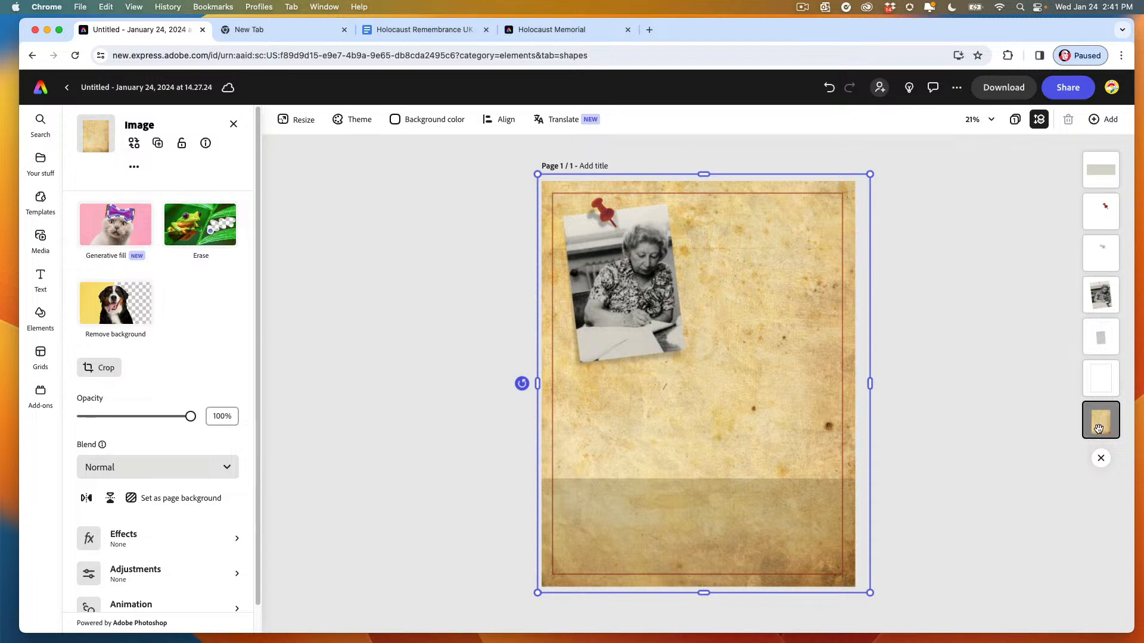
drag(189, 419, 161, 421)
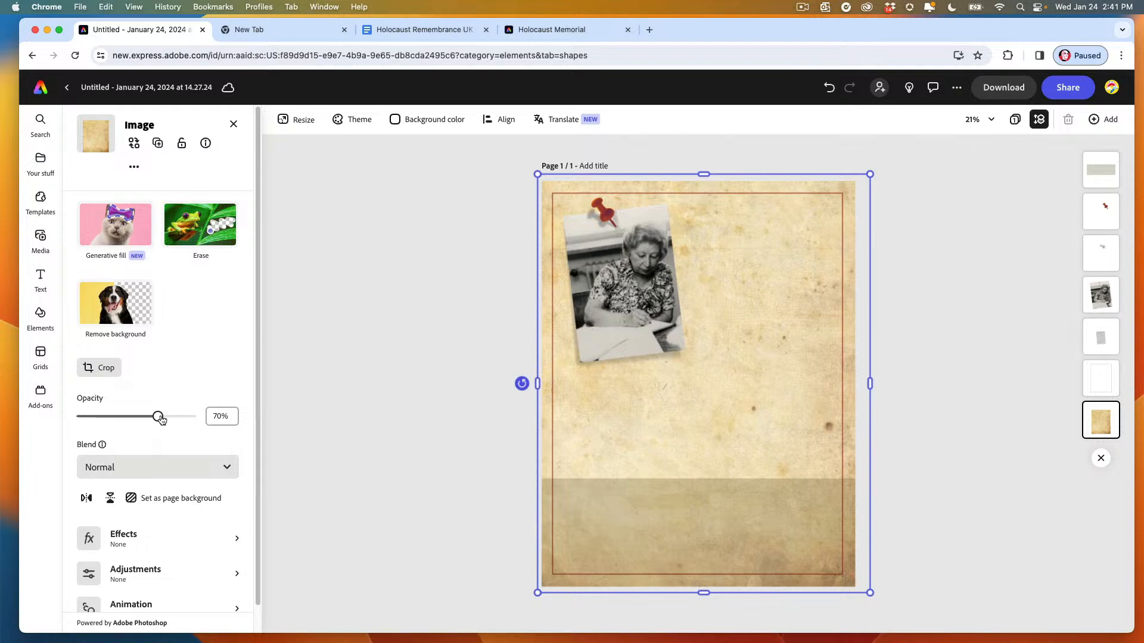
click(455, 371)
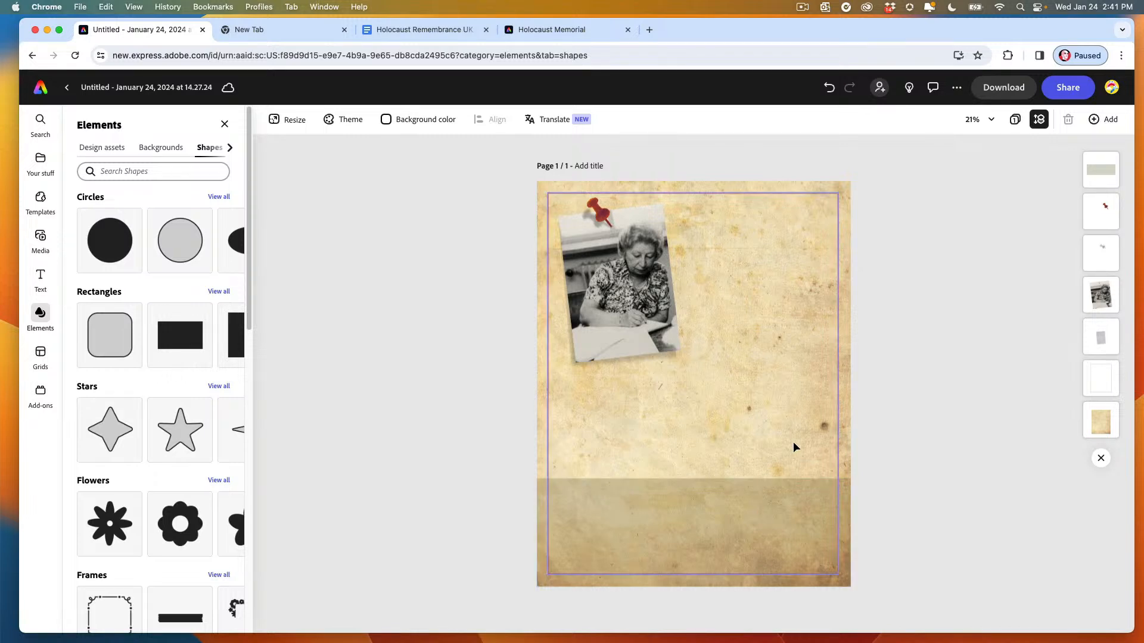
Step: Check the Challenge 1 book page example in the Holocaust Memorial lesson and return to the design
click(531, 30)
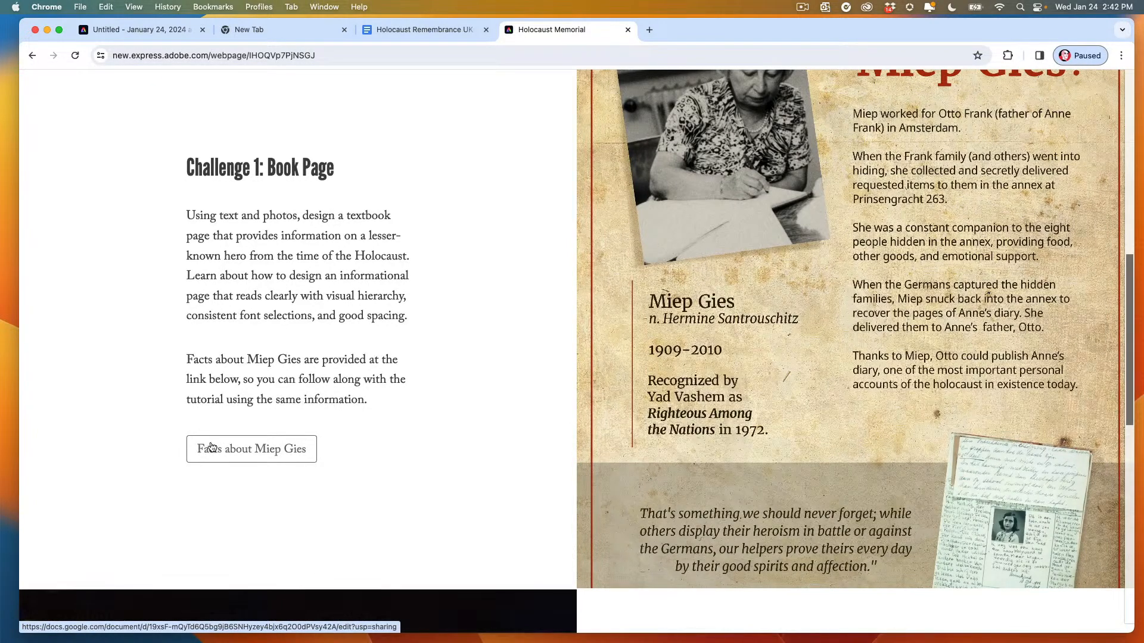
click(154, 31)
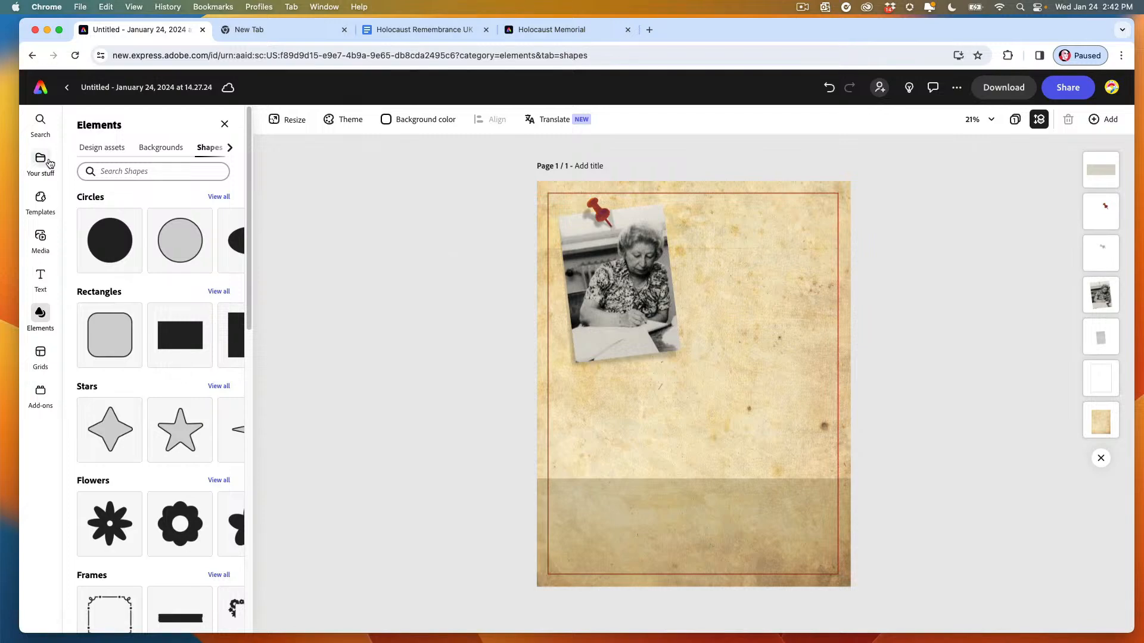
Step: Upload the image diary-ann-f.png to the page and crop it to show only the diary's right-hand page
click(40, 236)
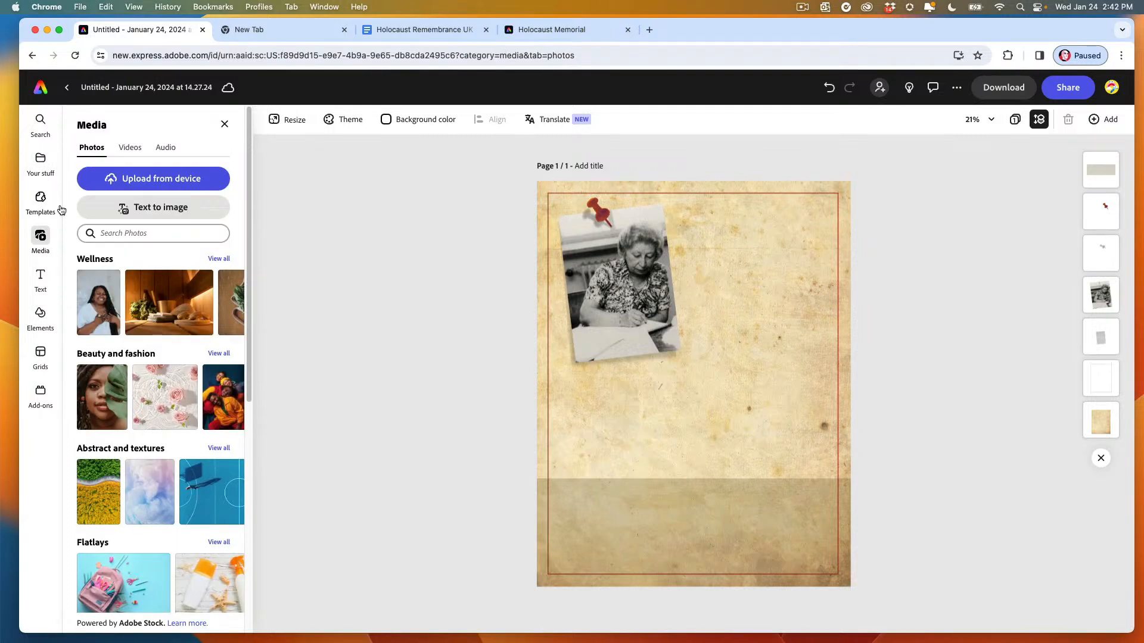
click(149, 179)
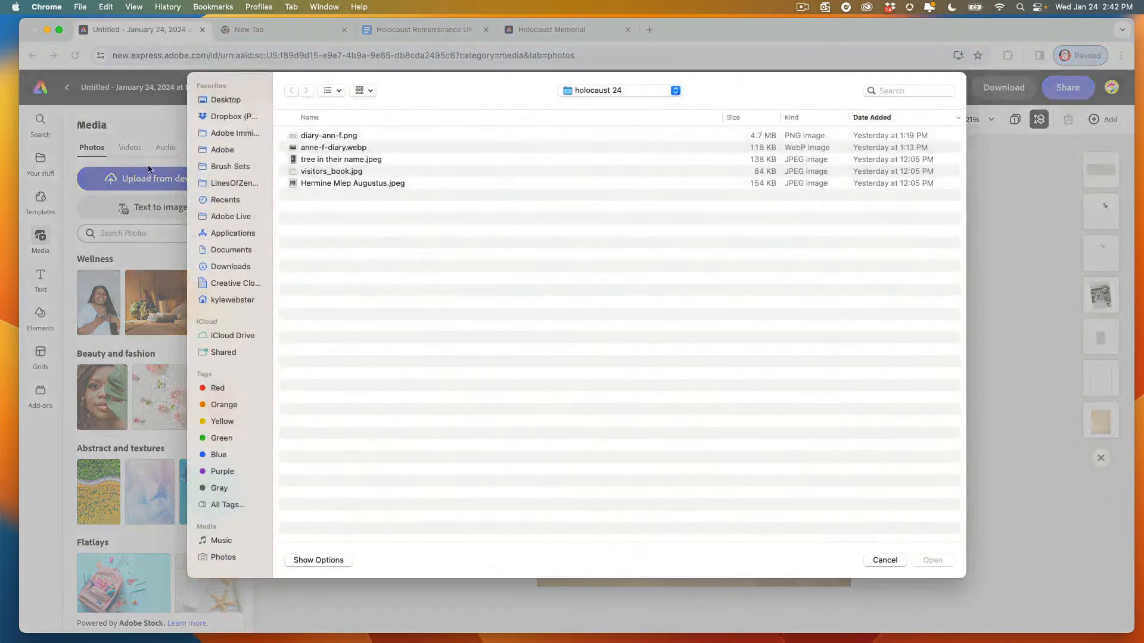
click(321, 137)
click(933, 559)
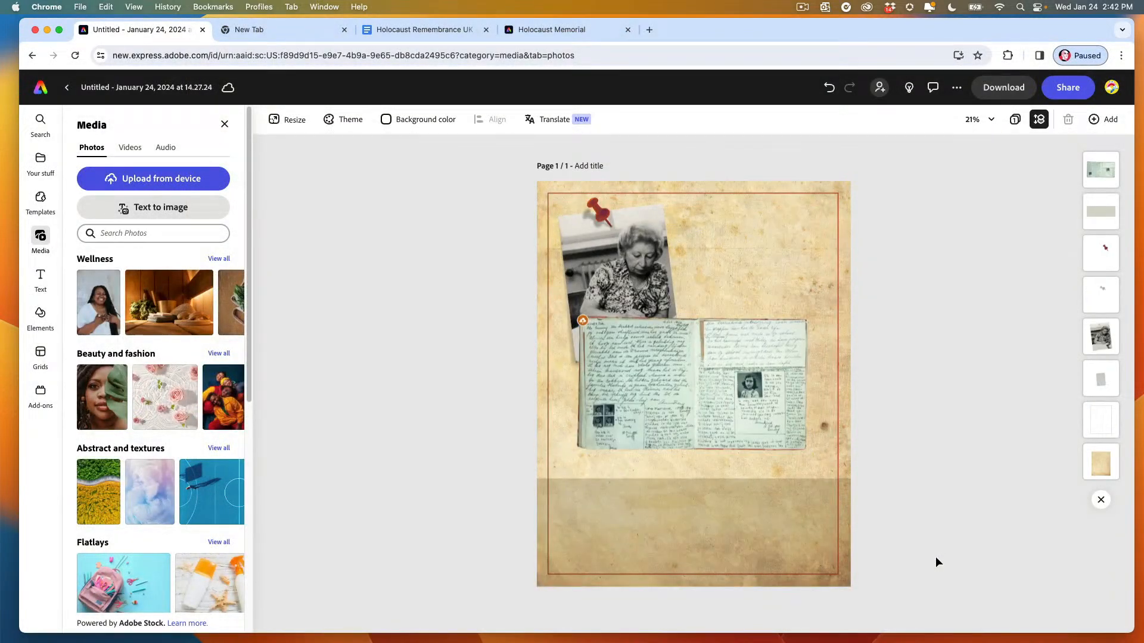
click(669, 392)
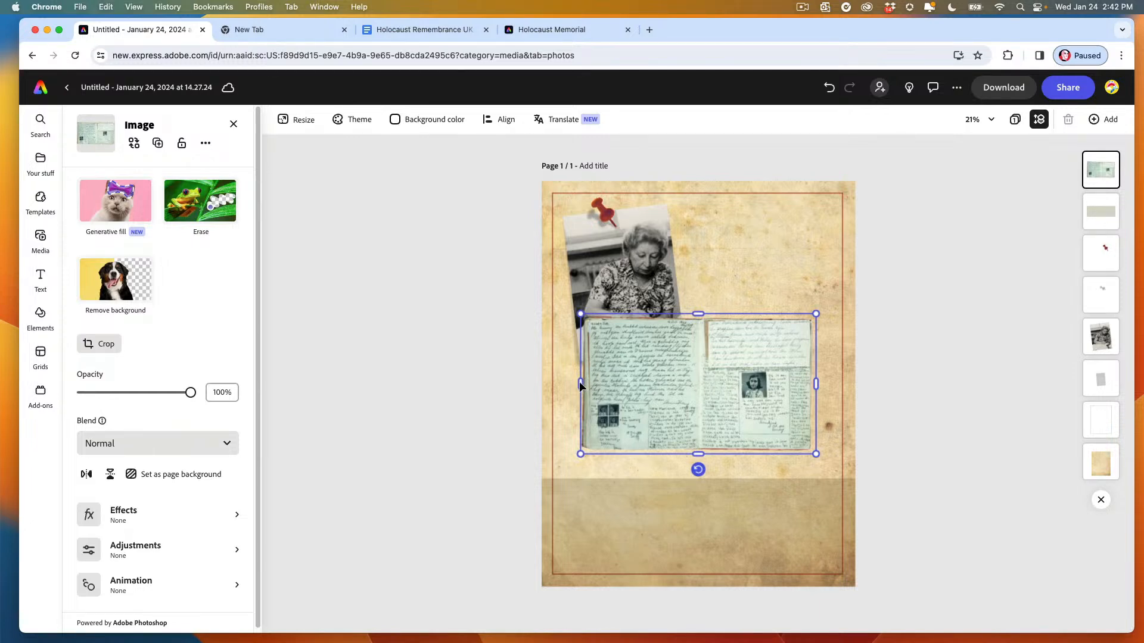
drag(579, 384, 698, 383)
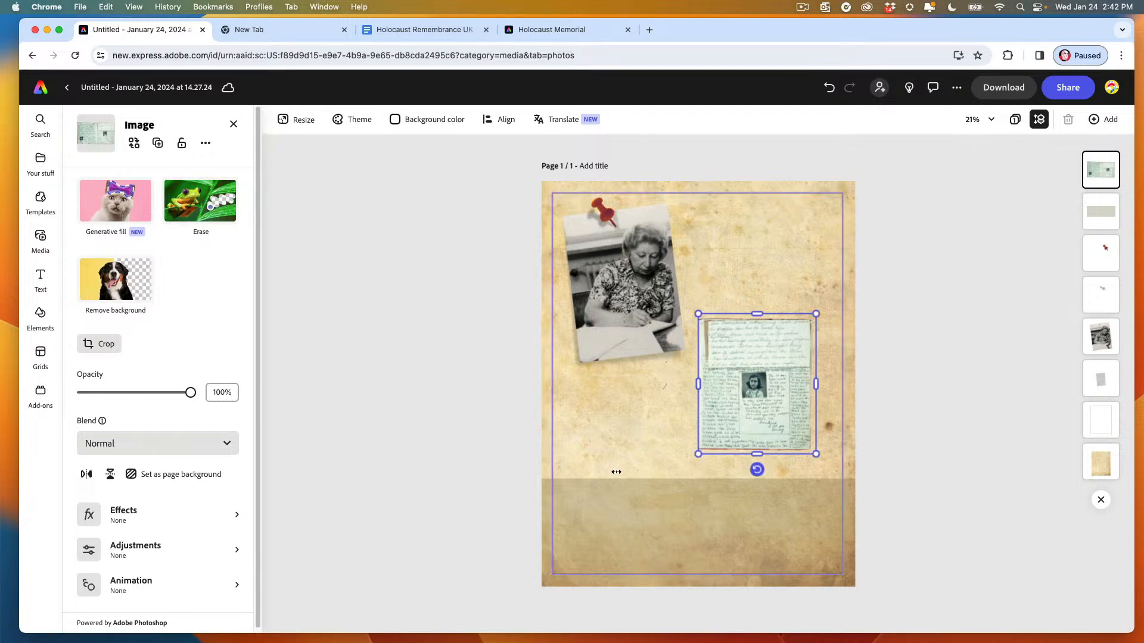
Step: Shrink the diary image, tilt it slightly clockwise and place it near the page's lower-right corner, overlapping the band
drag(768, 374, 769, 469)
drag(757, 564, 744, 561)
drag(717, 411, 742, 448)
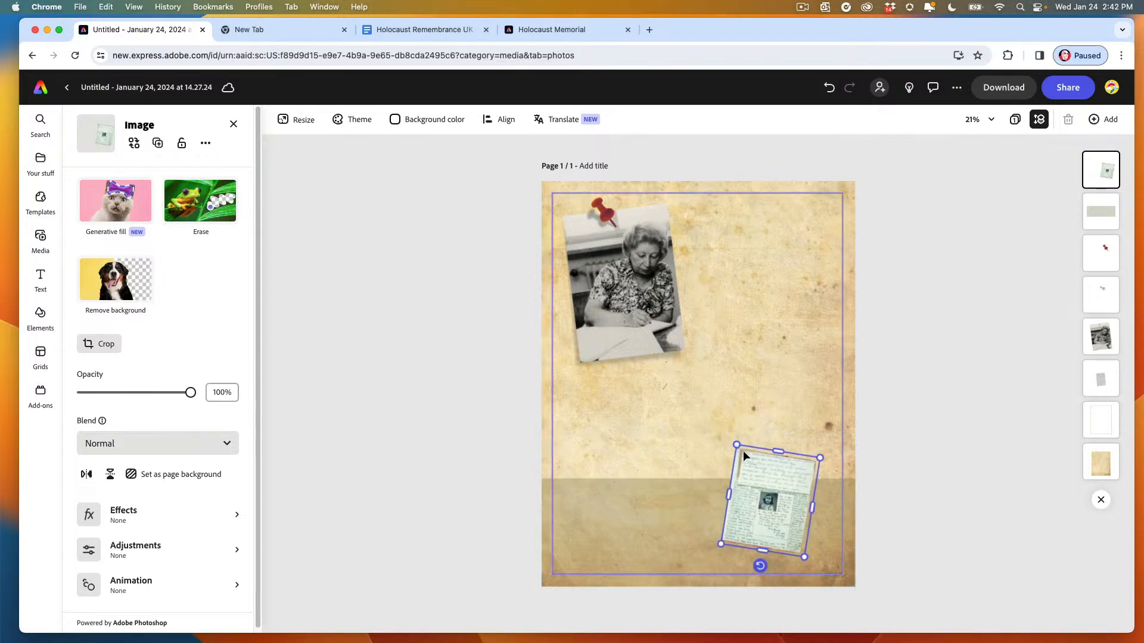
drag(748, 522, 762, 519)
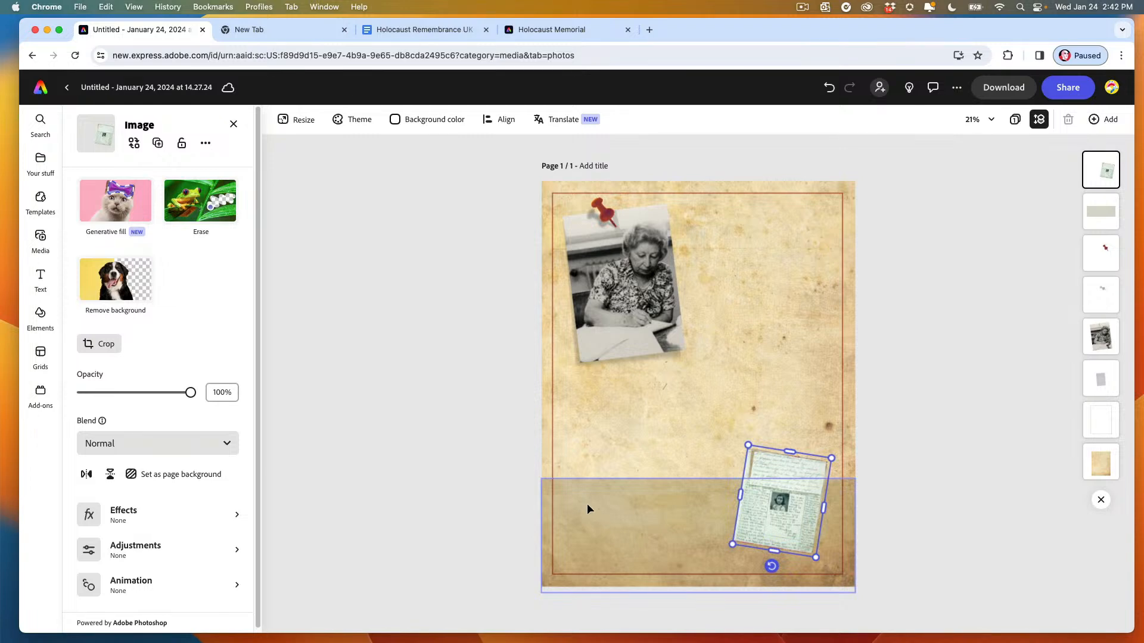
key(Escape)
Step: Open the Facts about Miep Gies document from the Holocaust Memorial lesson and copy the quote beginning "That's something we should never forget"
click(540, 29)
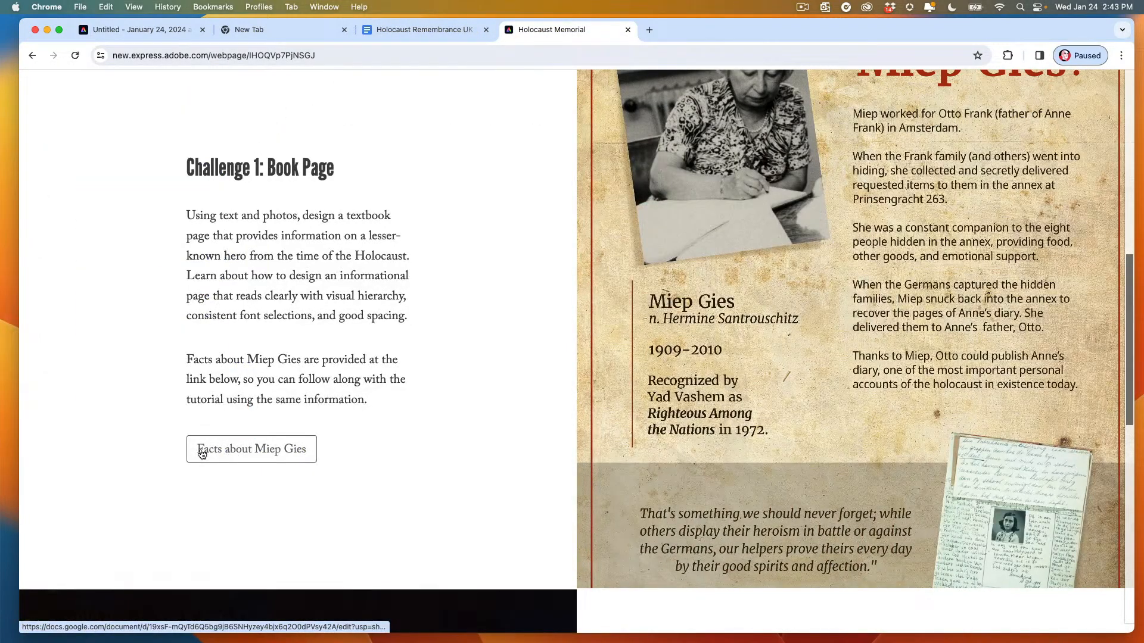
click(210, 452)
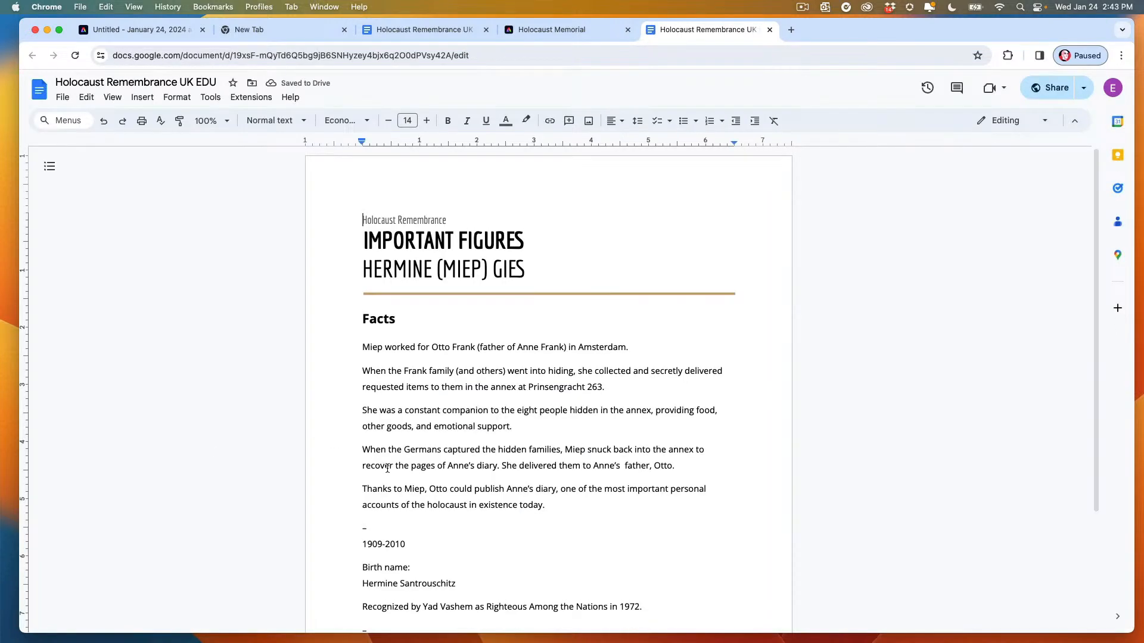
scroll(387, 468, down, 5)
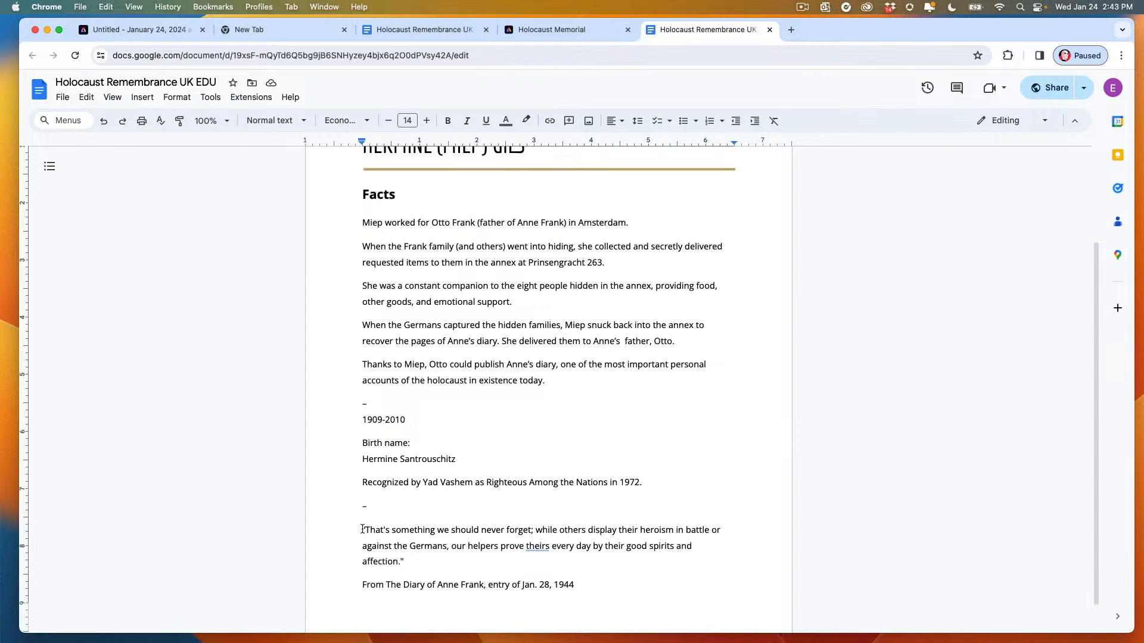
drag(362, 529, 405, 560)
key(super+c)
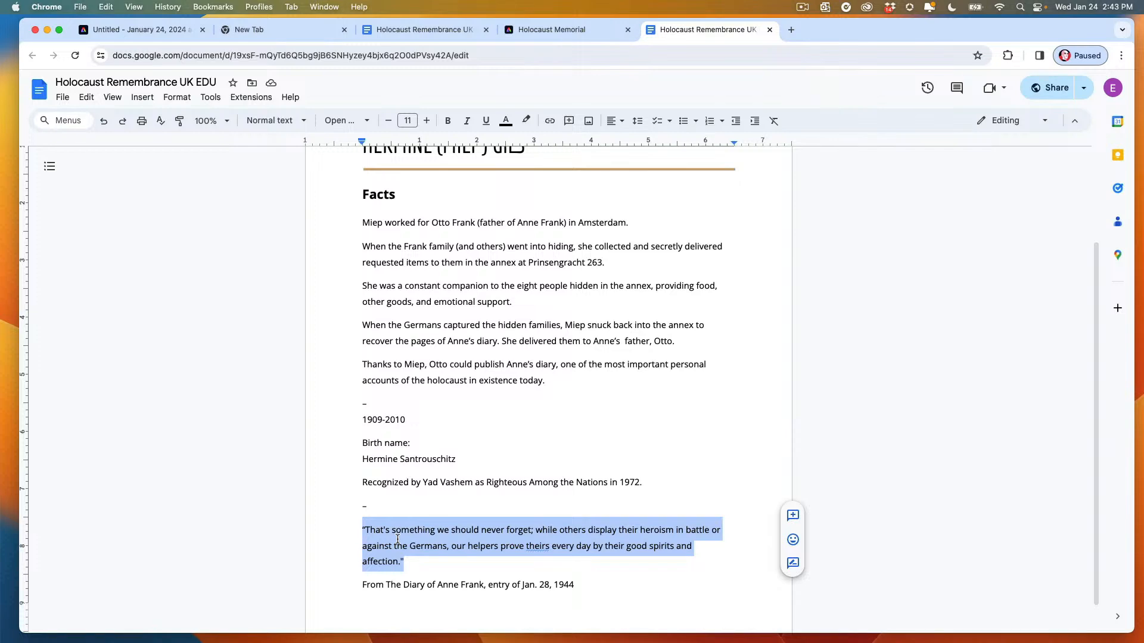
Step: Return to the page design, add a text box with font size 80 and paste the copied quote into it
key(super+1)
click(39, 271)
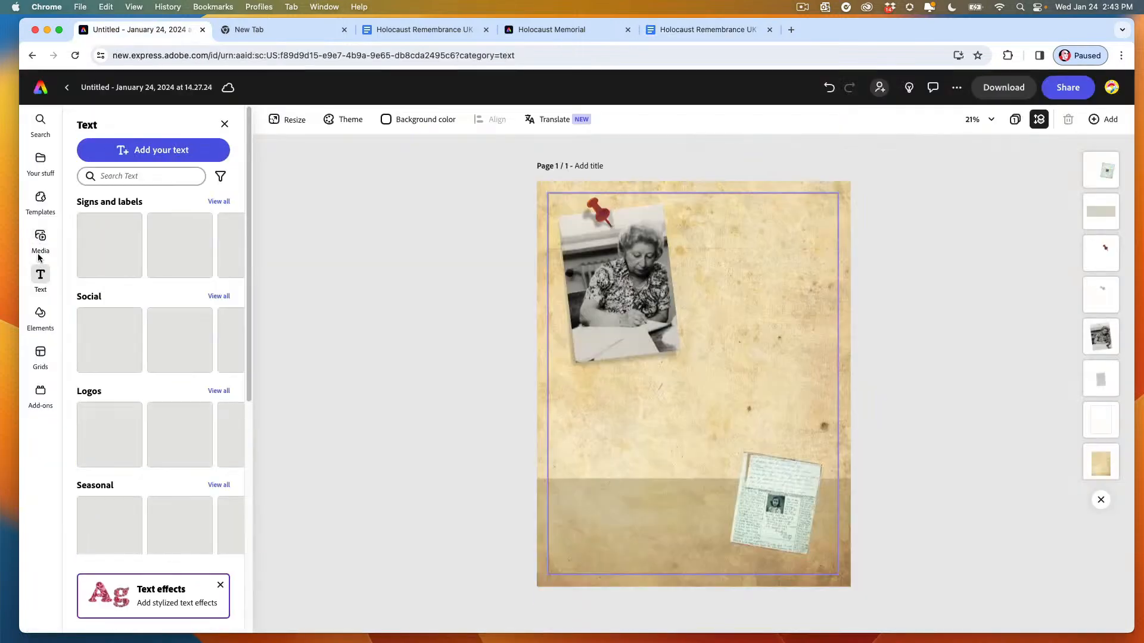
click(178, 151)
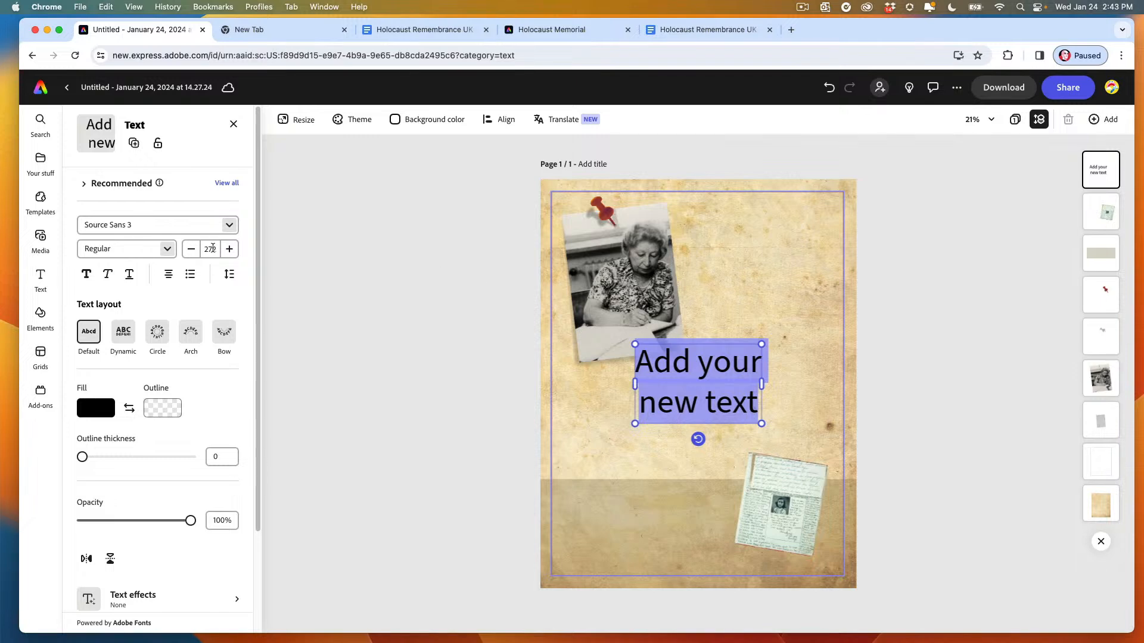
click(215, 249)
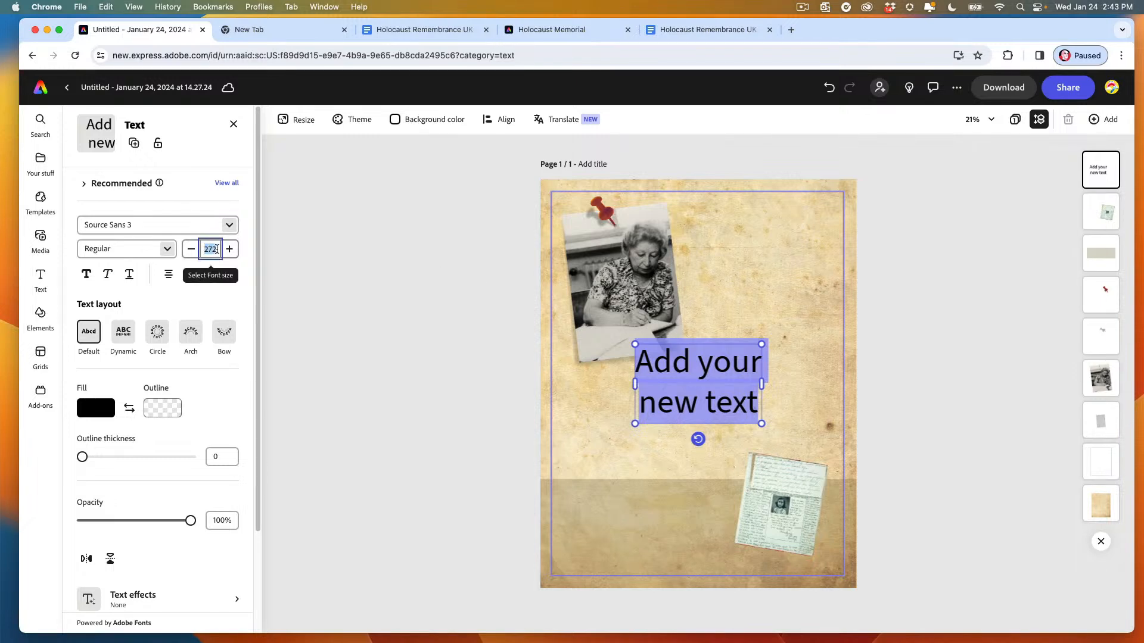
click(215, 248)
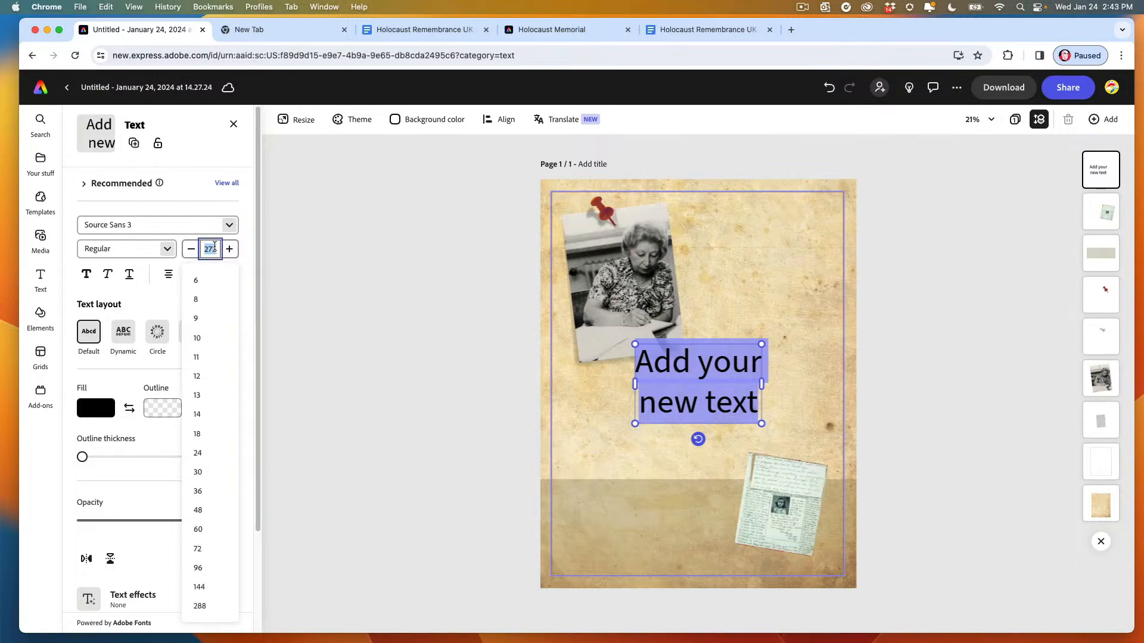
text(80)
key(Return)
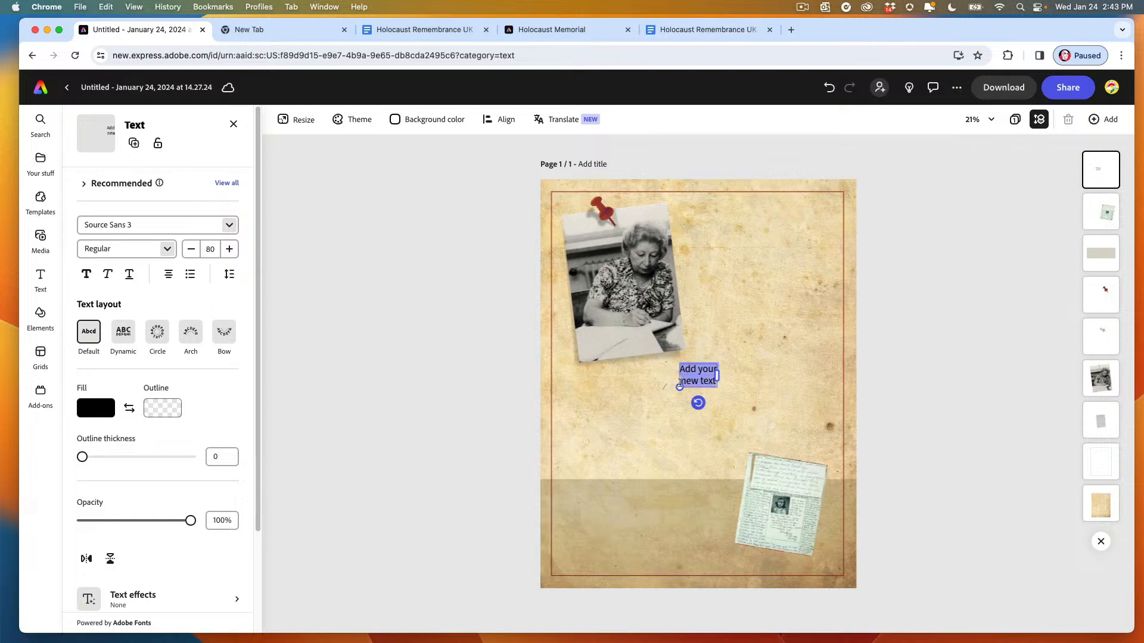
key(super+v)
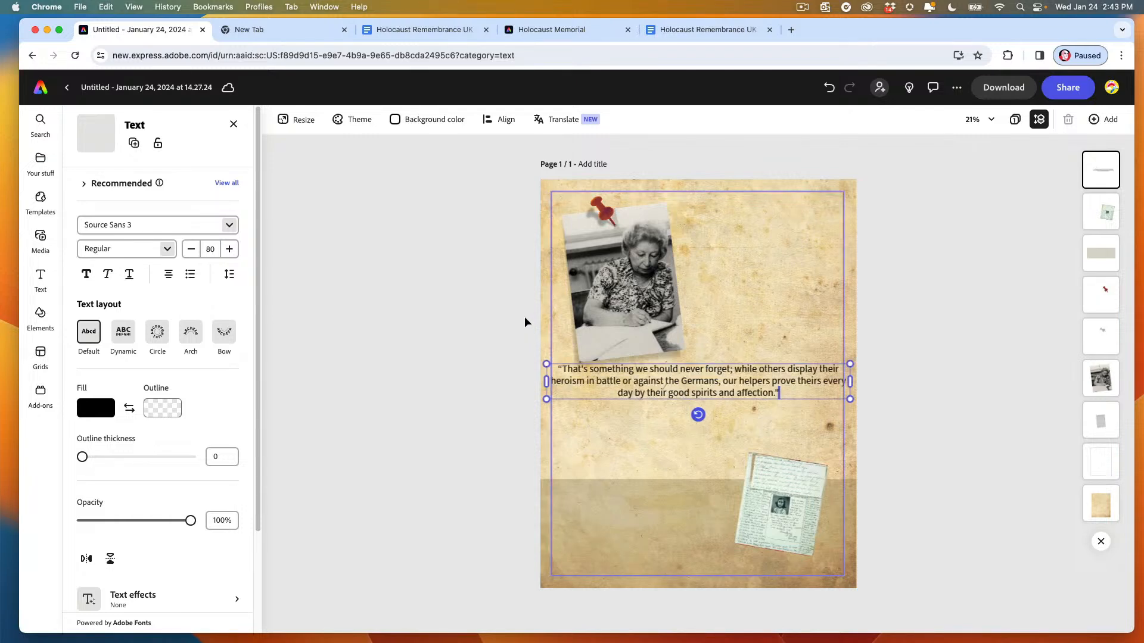
Step: Narrow the quote to four lines, scale it down to font size 63 and place it in the bottom band beside the diary image
drag(547, 381, 655, 379)
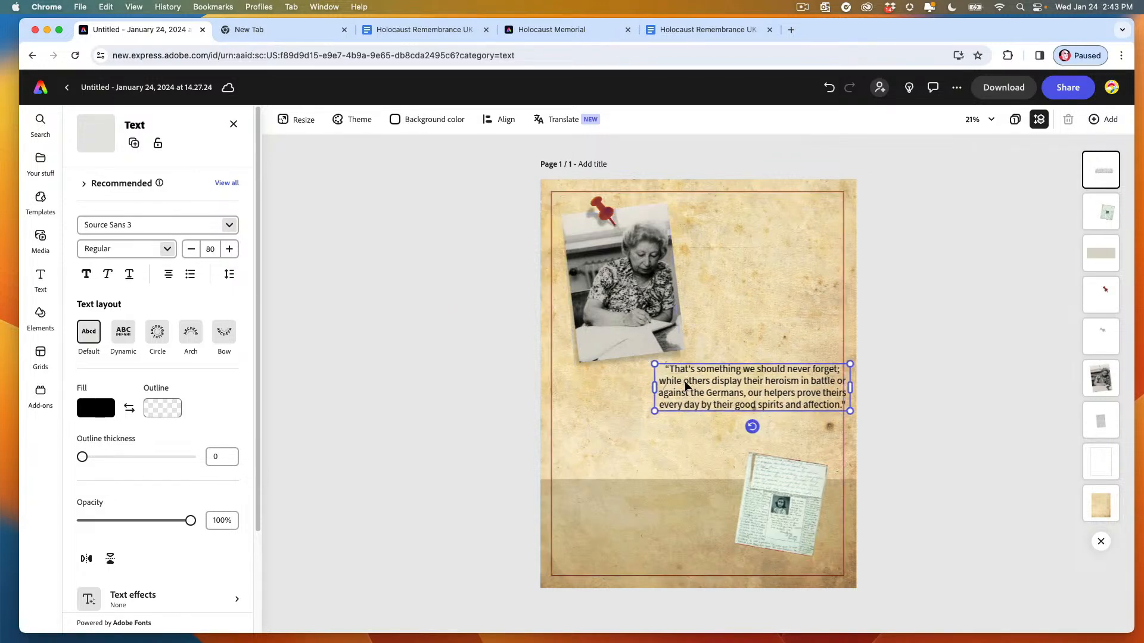
drag(687, 388, 589, 522)
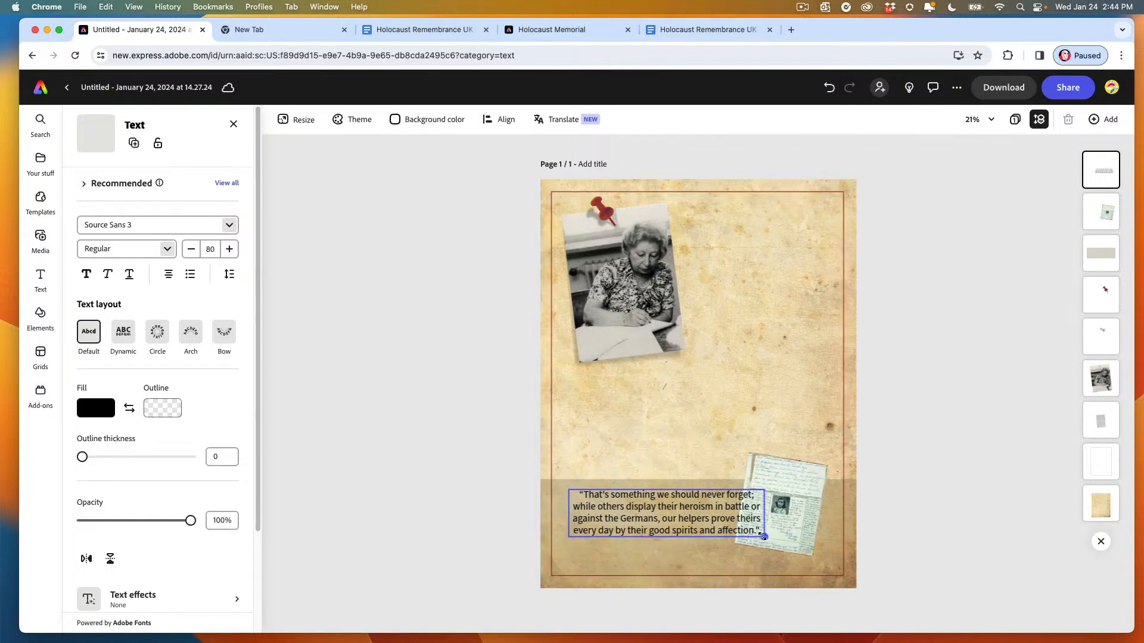
drag(765, 537, 724, 527)
click(501, 406)
click(595, 508)
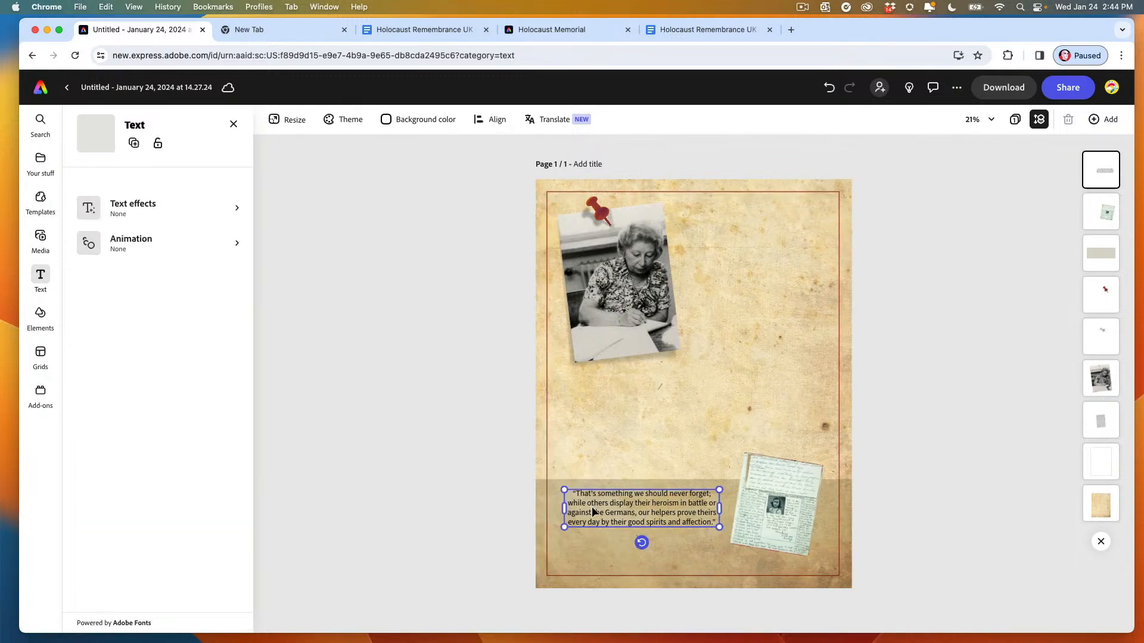
drag(595, 508, 596, 516)
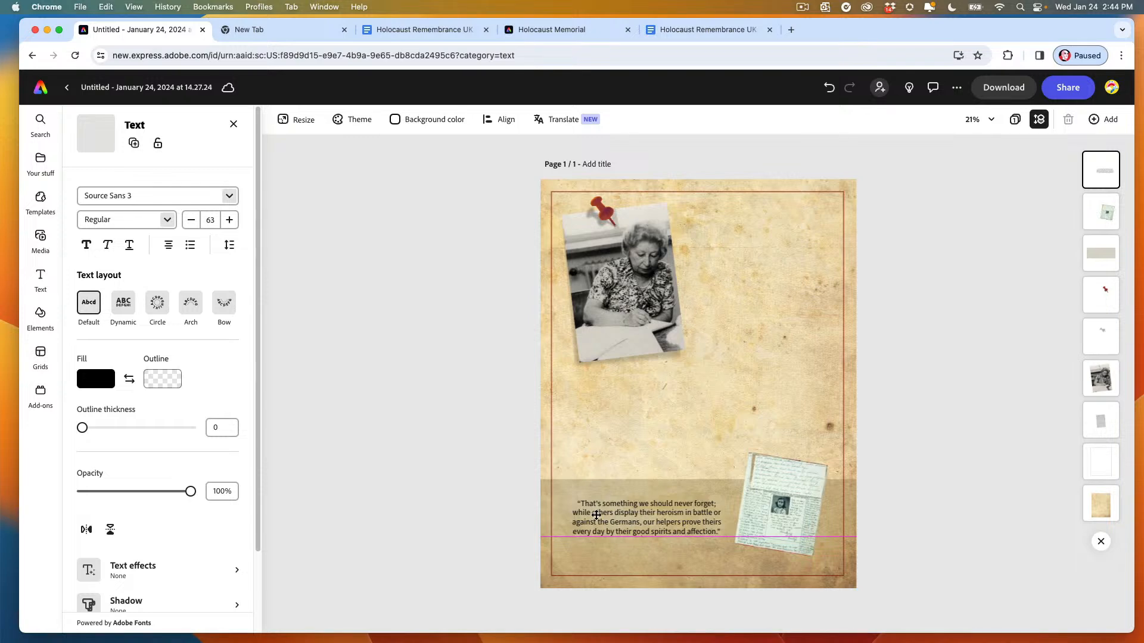
drag(597, 516, 597, 516)
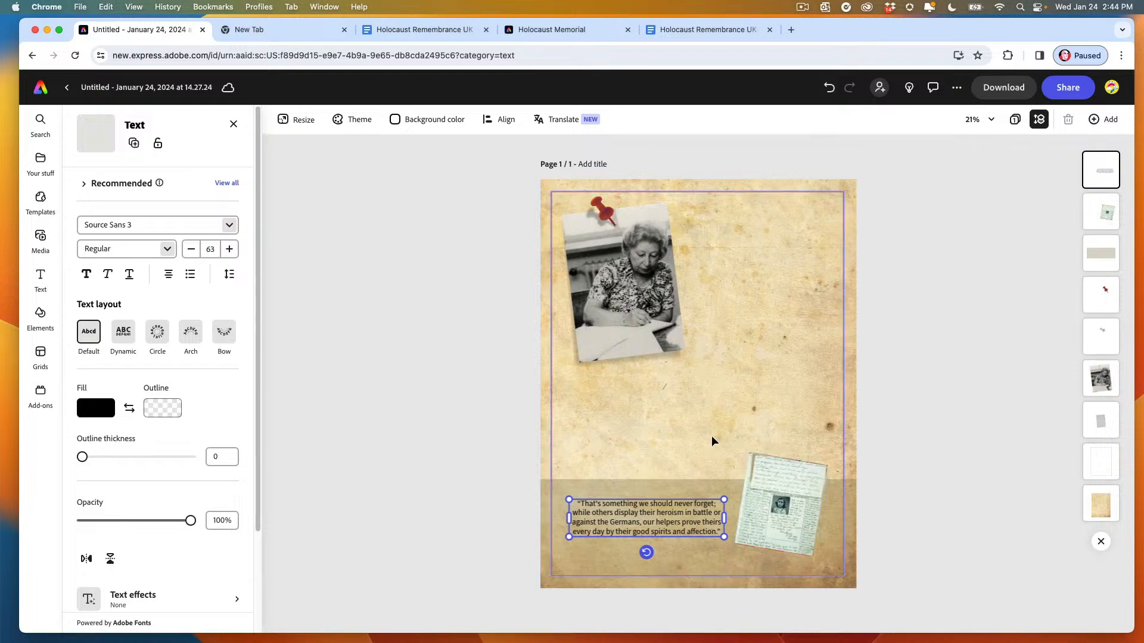
Step: Change the quote text's fill to a very dark brown, #2B211A
click(94, 415)
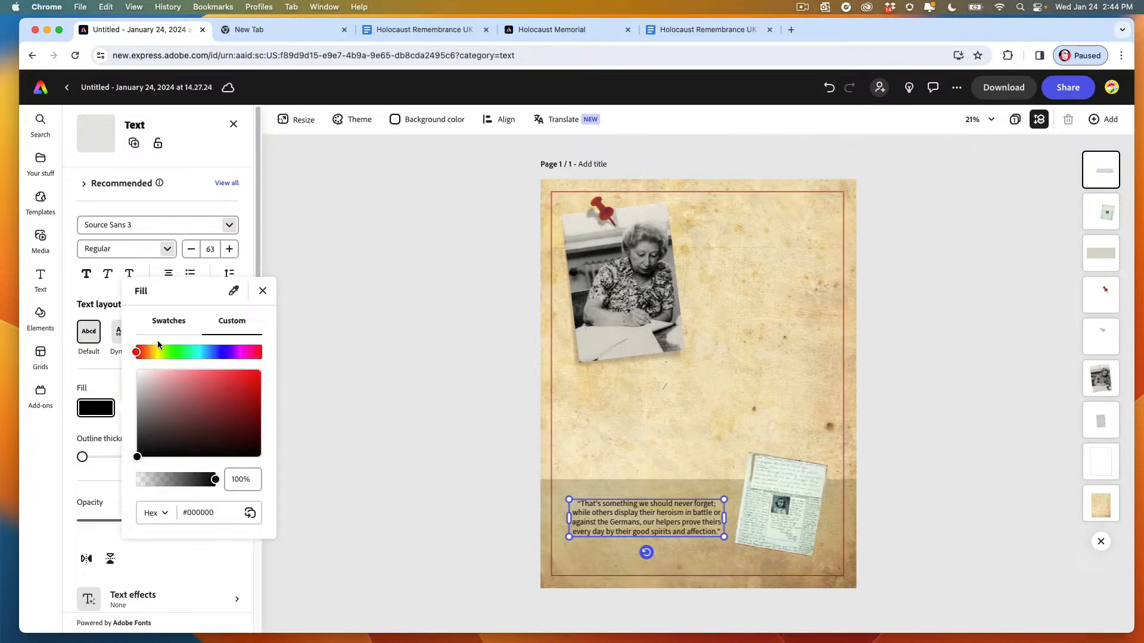
drag(145, 354, 148, 354)
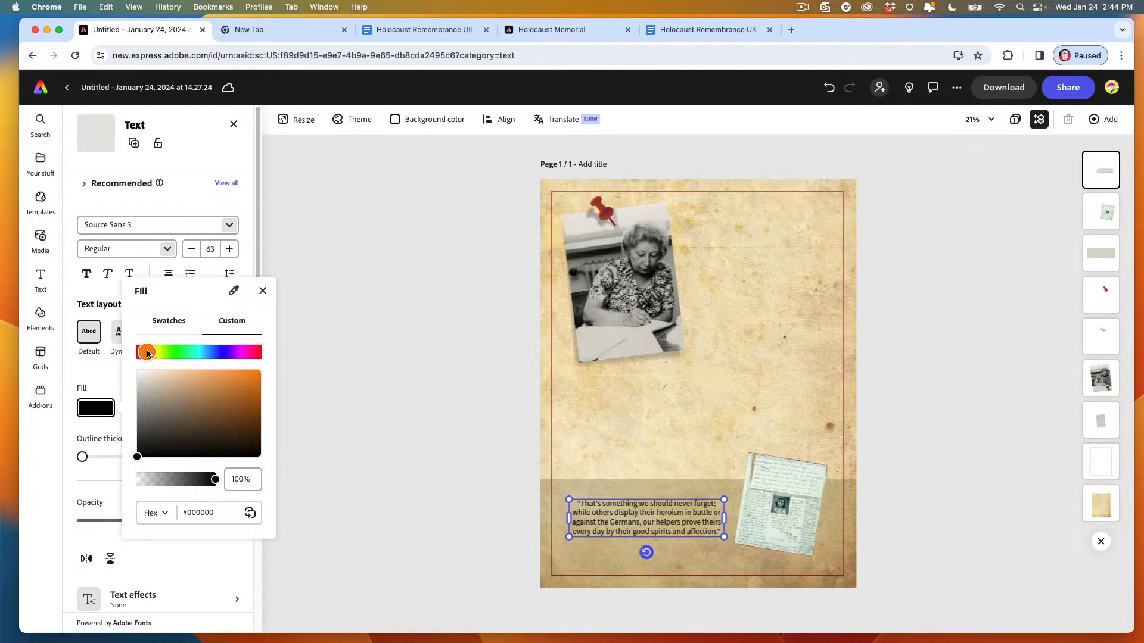
drag(212, 447, 186, 444)
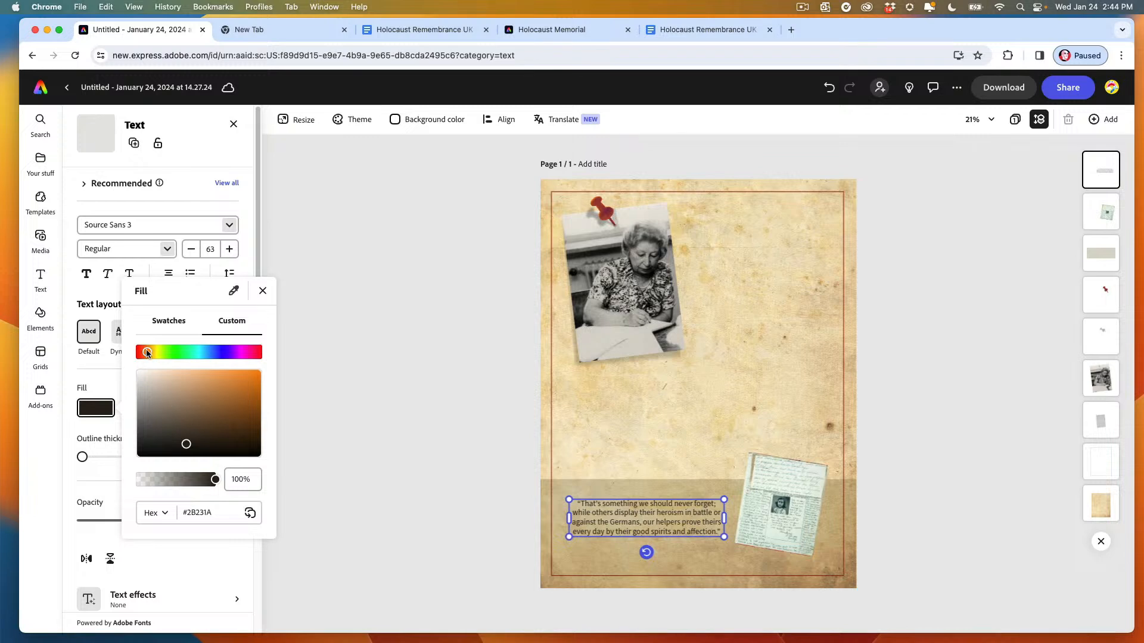
drag(147, 352, 144, 353)
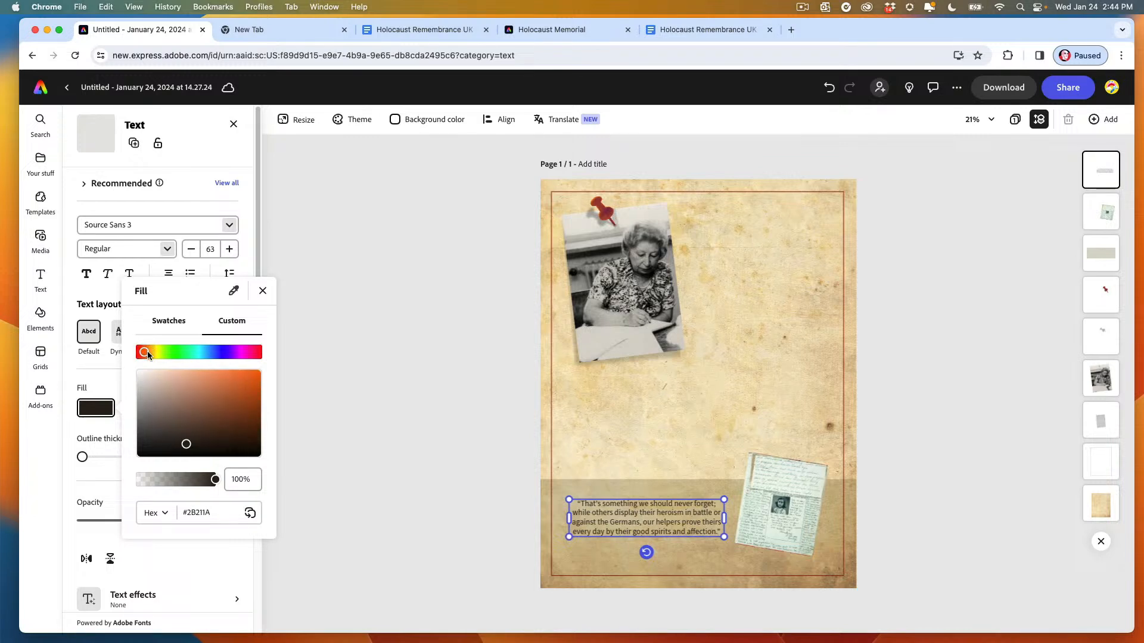
click(494, 469)
Step: Try Adobe Caslon Pro in semibold italic on the quote text
scroll(680, 543, up, 5)
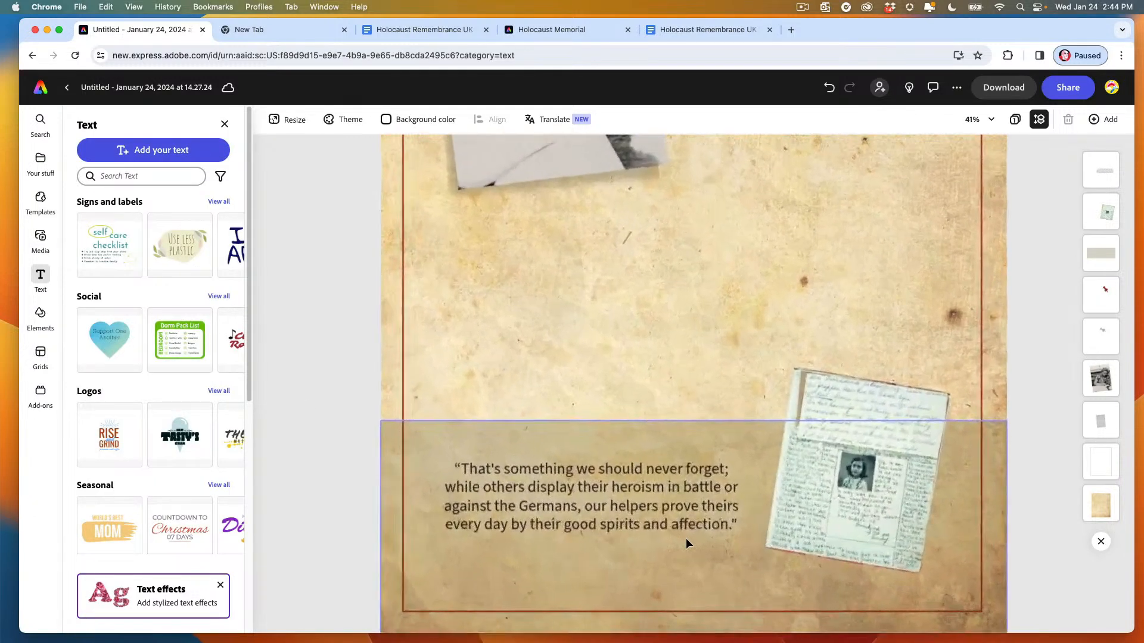
click(542, 505)
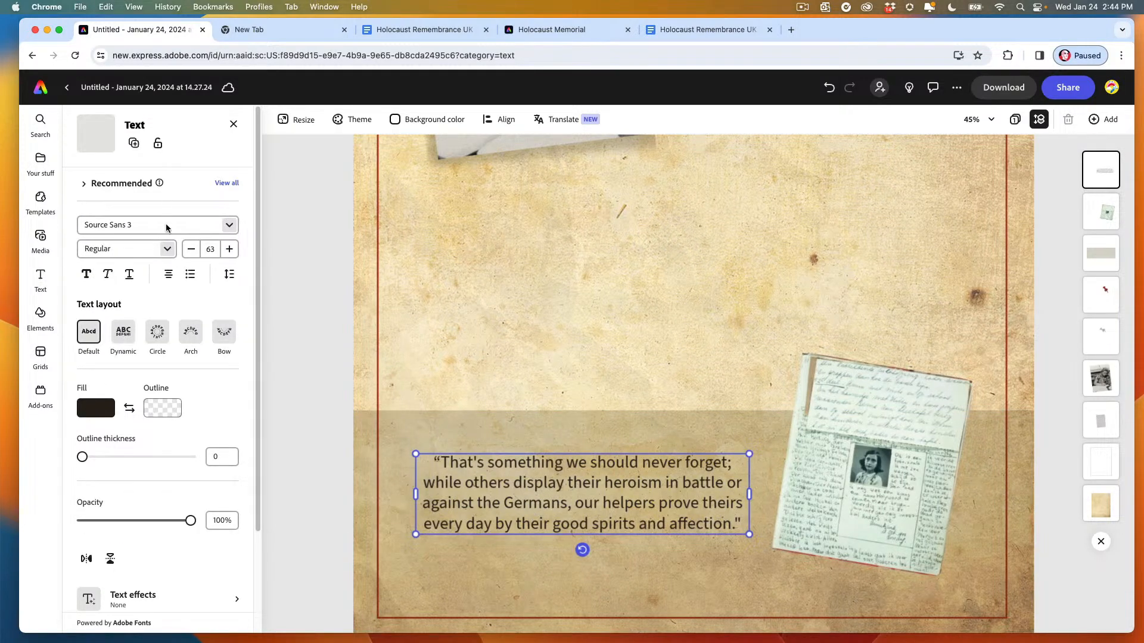
click(143, 225)
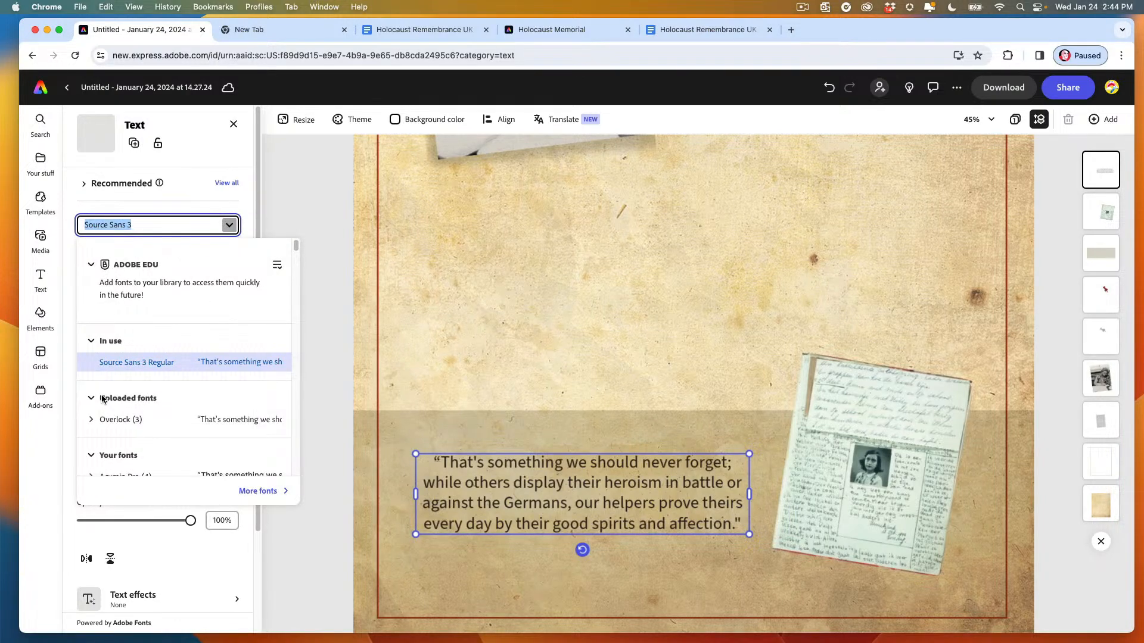
click(105, 421)
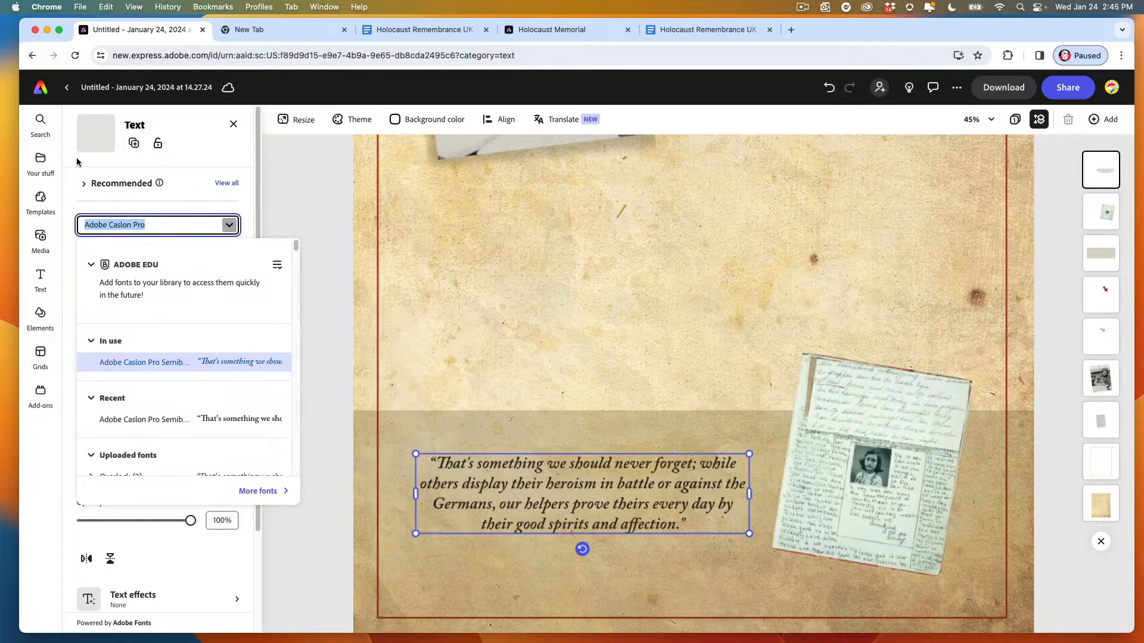
key(Escape)
Step: Apply the recommended Acuta Light style to the quote and widen its text box slightly toward the page's left edge
click(225, 184)
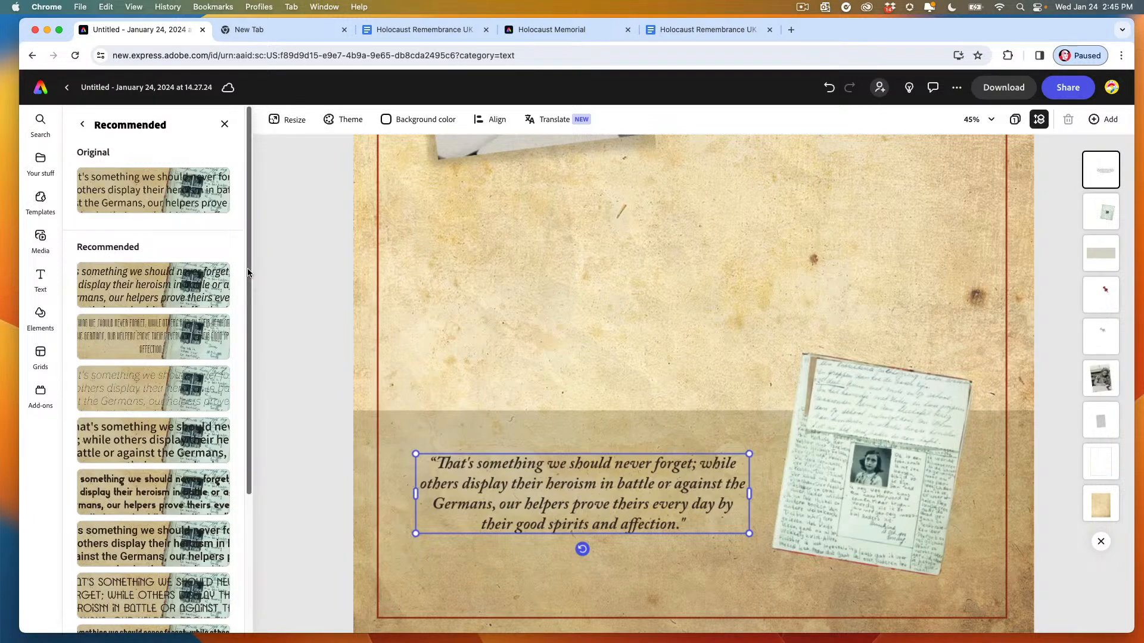
click(156, 205)
scroll(248, 271, down, 3)
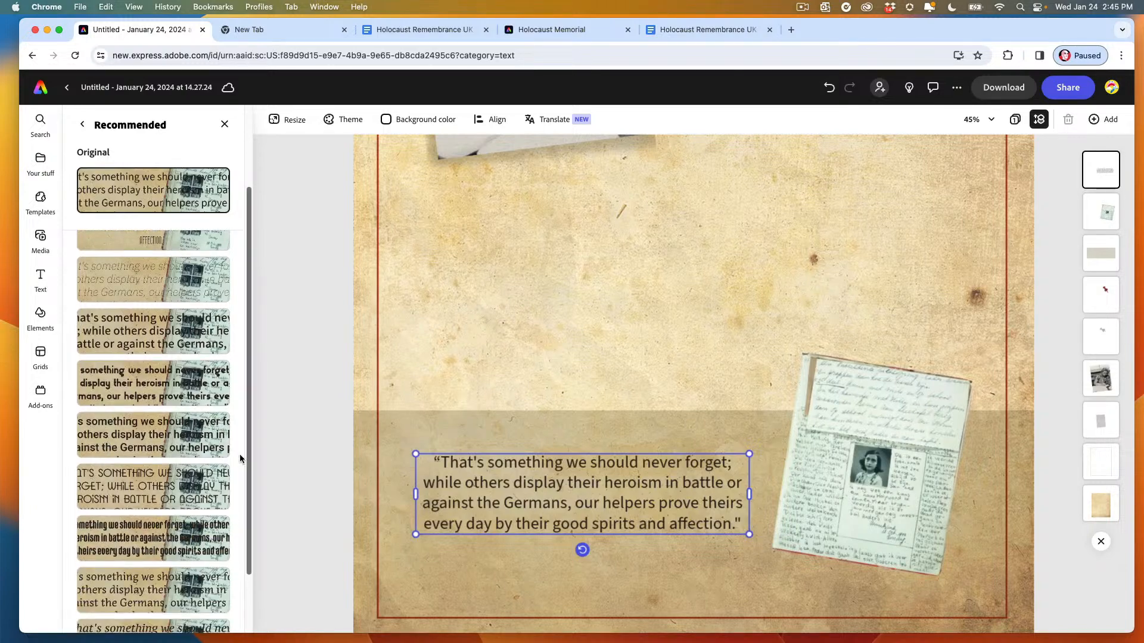
click(156, 584)
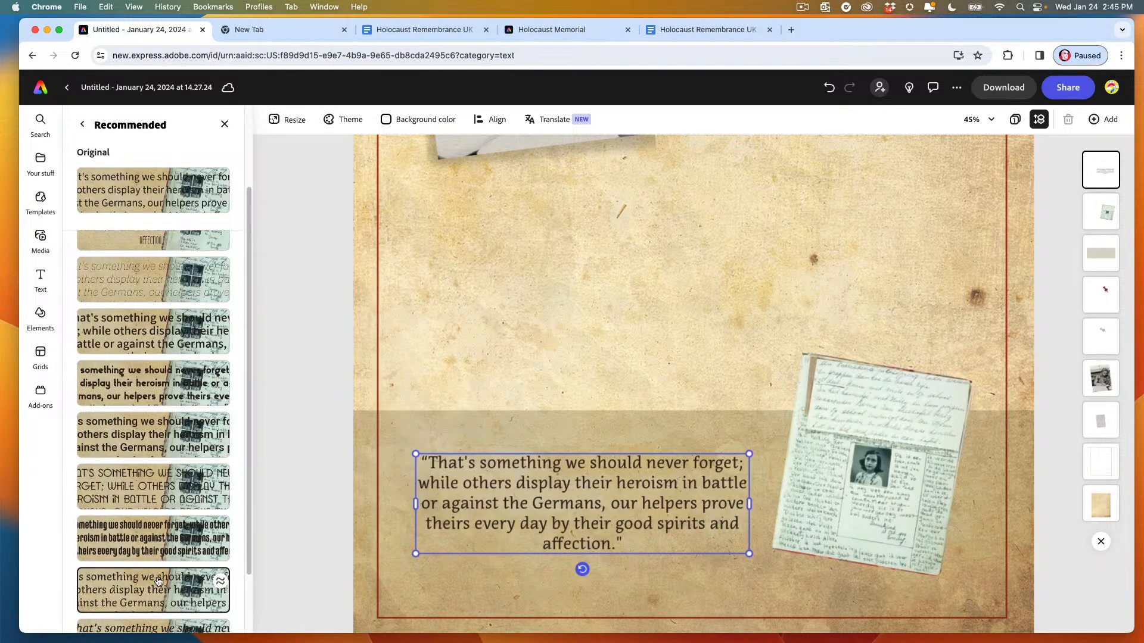
click(82, 124)
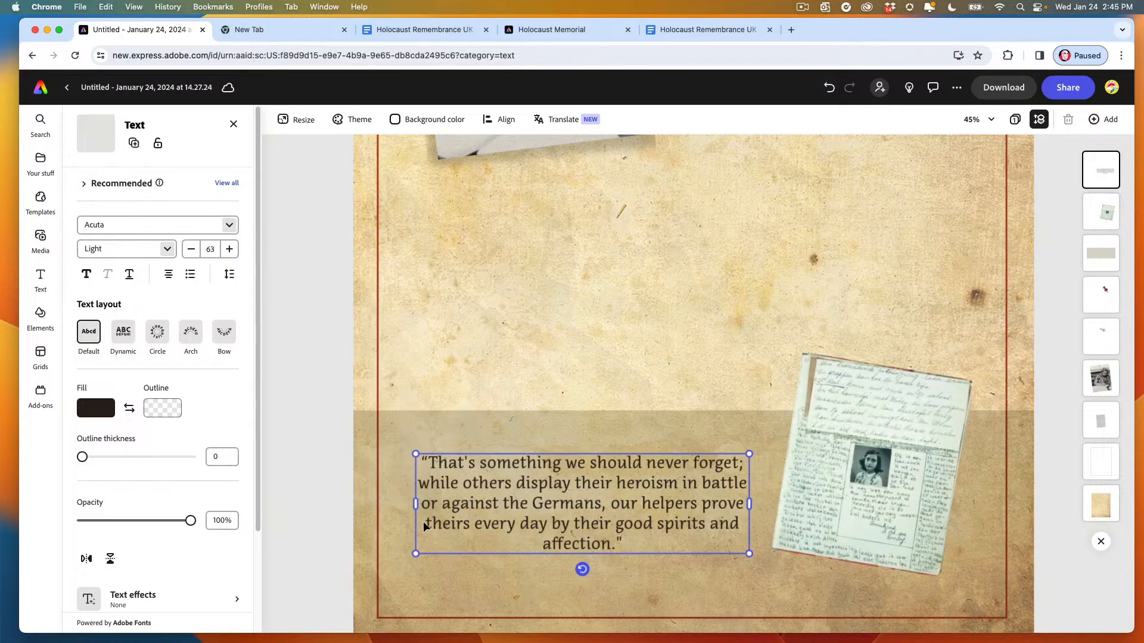
drag(415, 503, 398, 502)
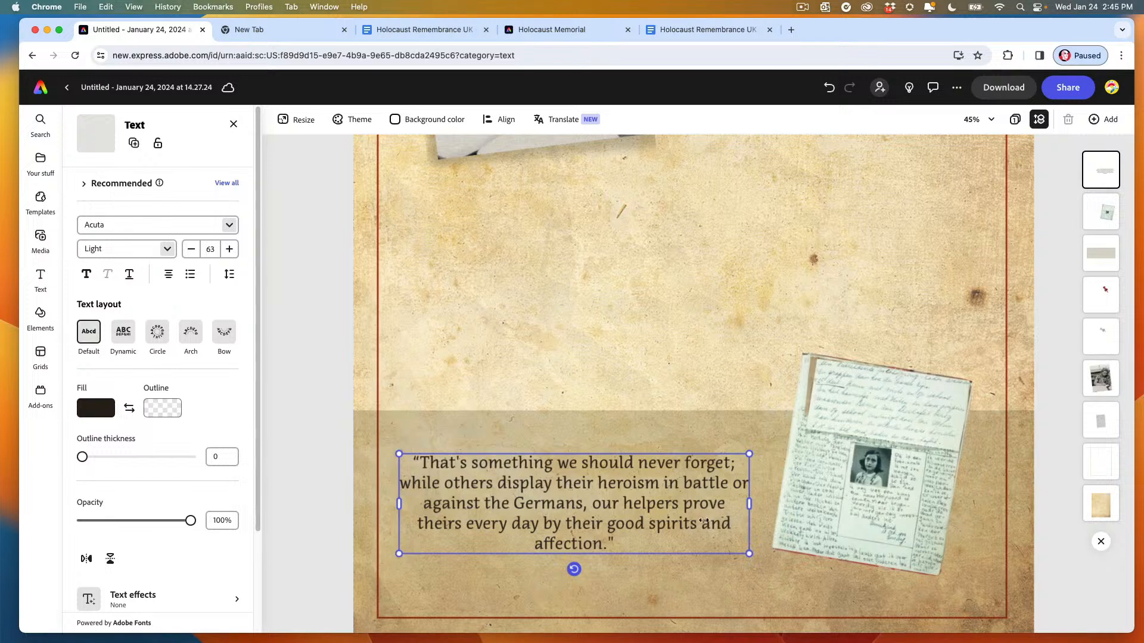
Step: Widen the quote's text box so it wraps to four lines and shift it slightly toward the diary image
drag(749, 505, 758, 505)
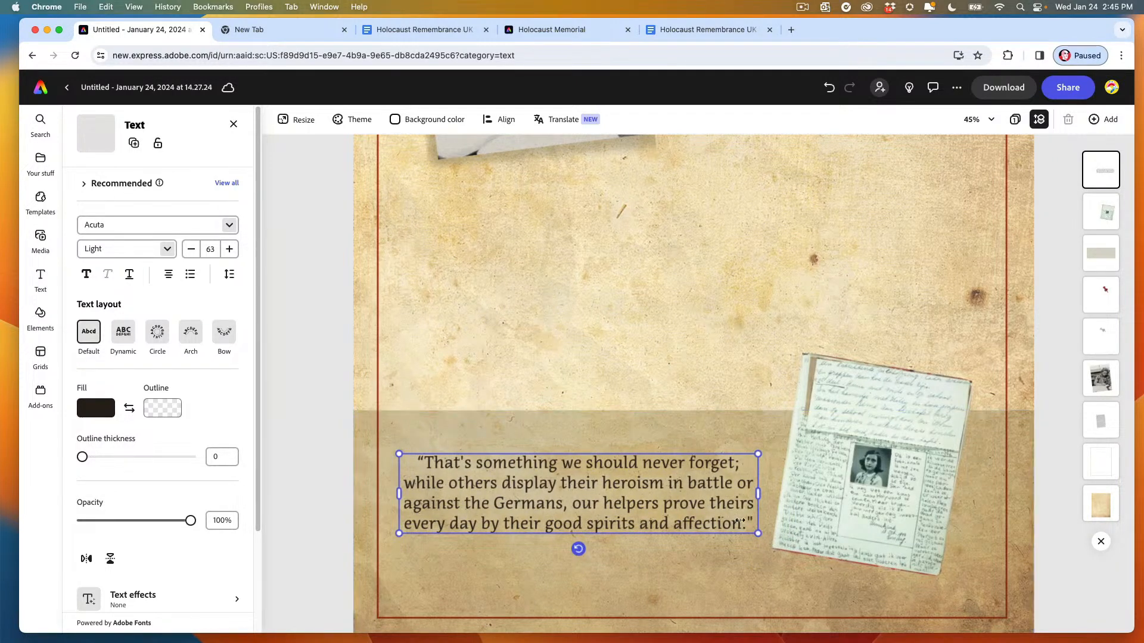
drag(476, 484, 479, 481)
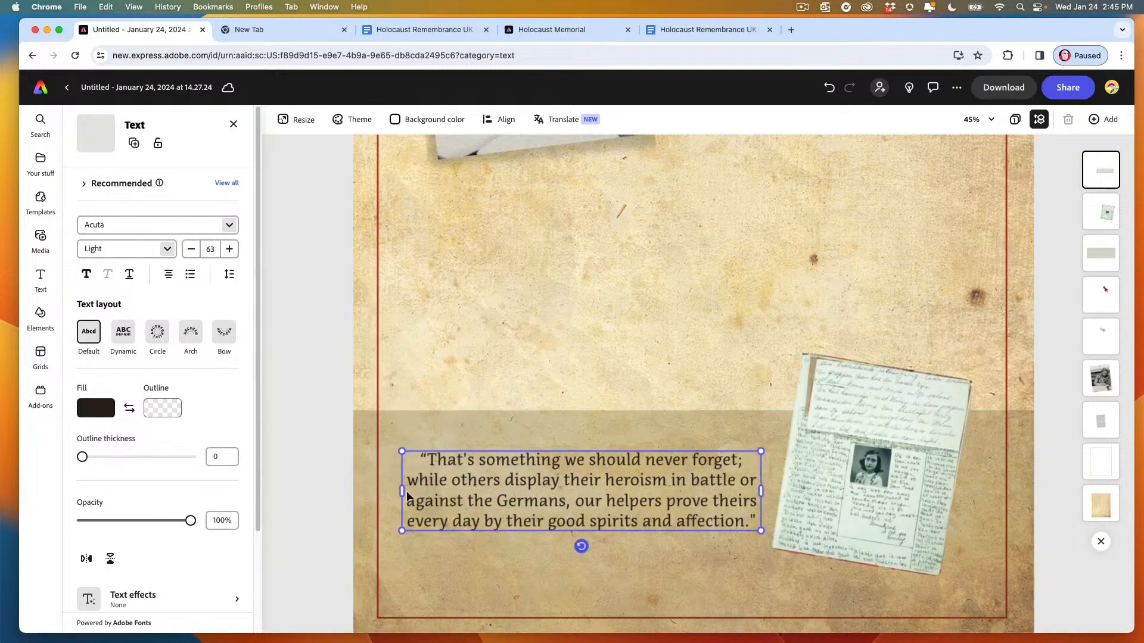
click(332, 428)
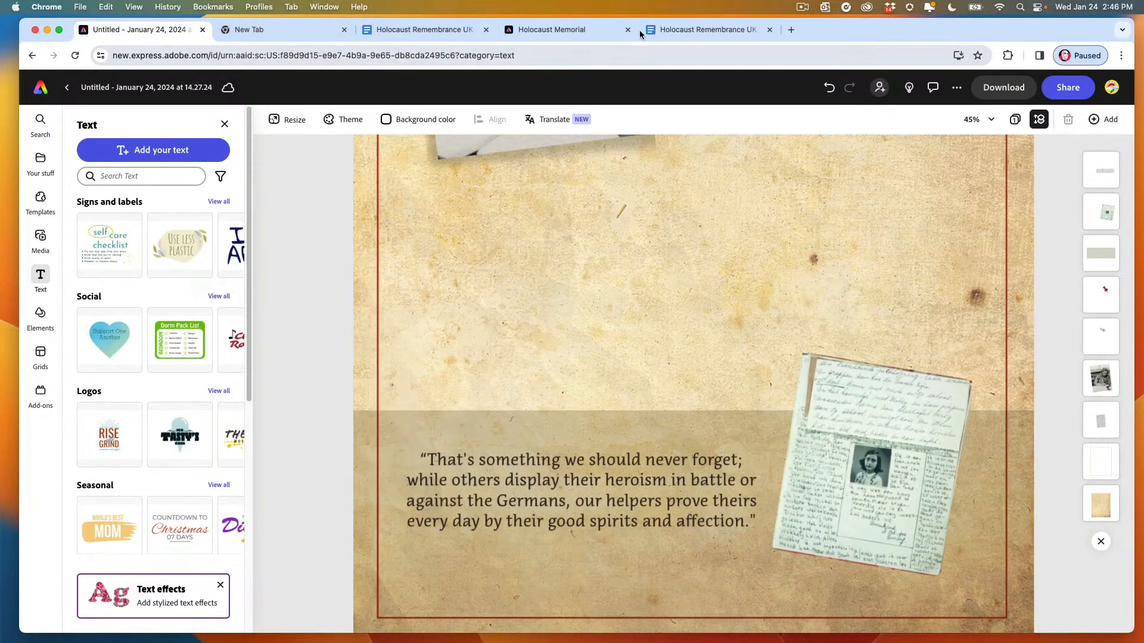
Step: Switch to the Google Docs facts document and copy the source line "From The Diary of Anne Frank, entry of Jan. 28, 1944"
click(661, 29)
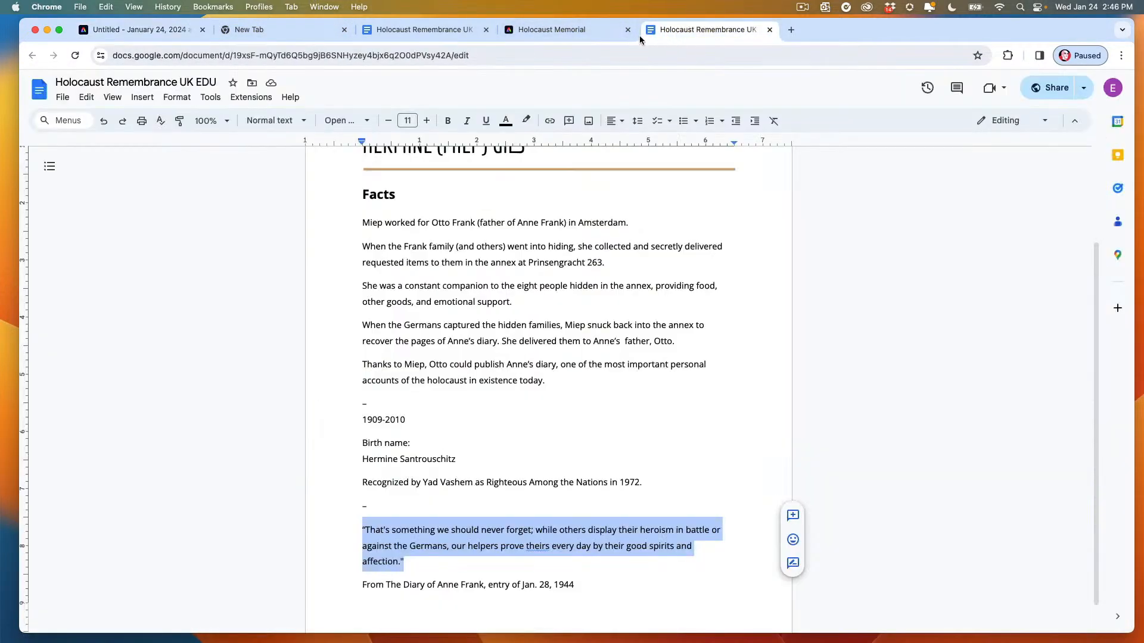
click(391, 584)
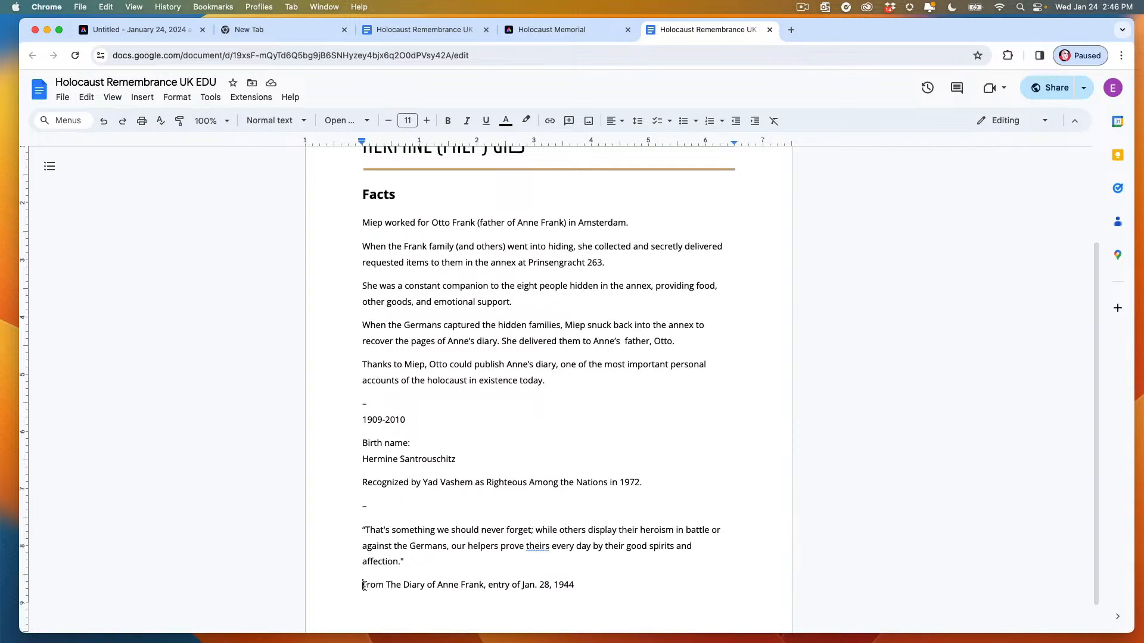
drag(364, 585, 575, 591)
key(super+c)
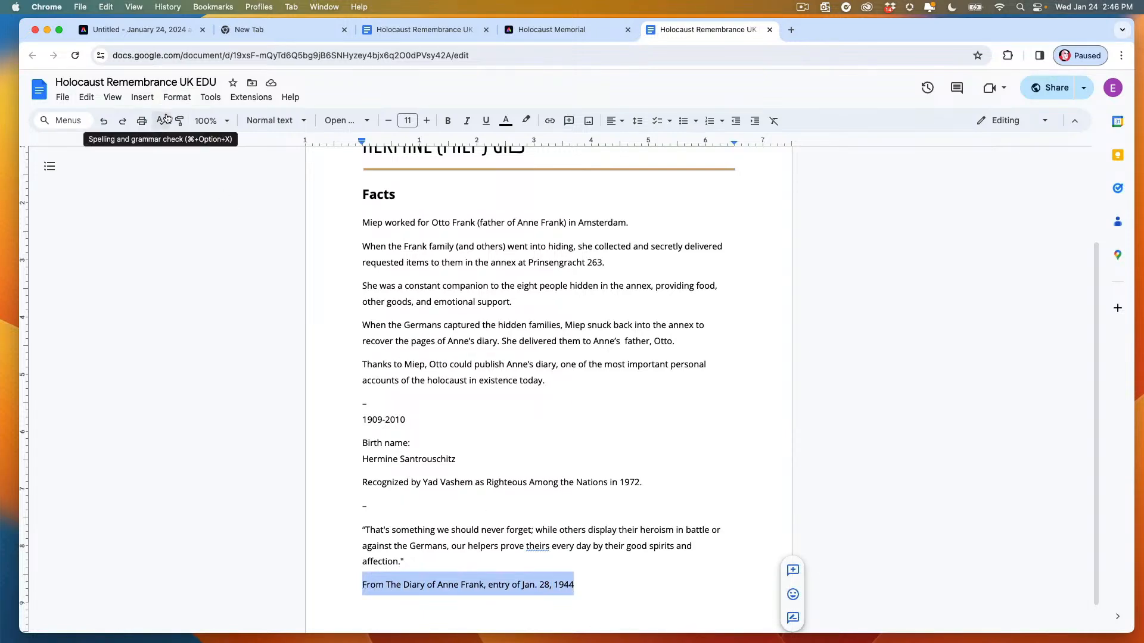
Step: Back in Adobe Express, duplicate the quote, place the copy above the band and replace its text with the copied source line
click(126, 30)
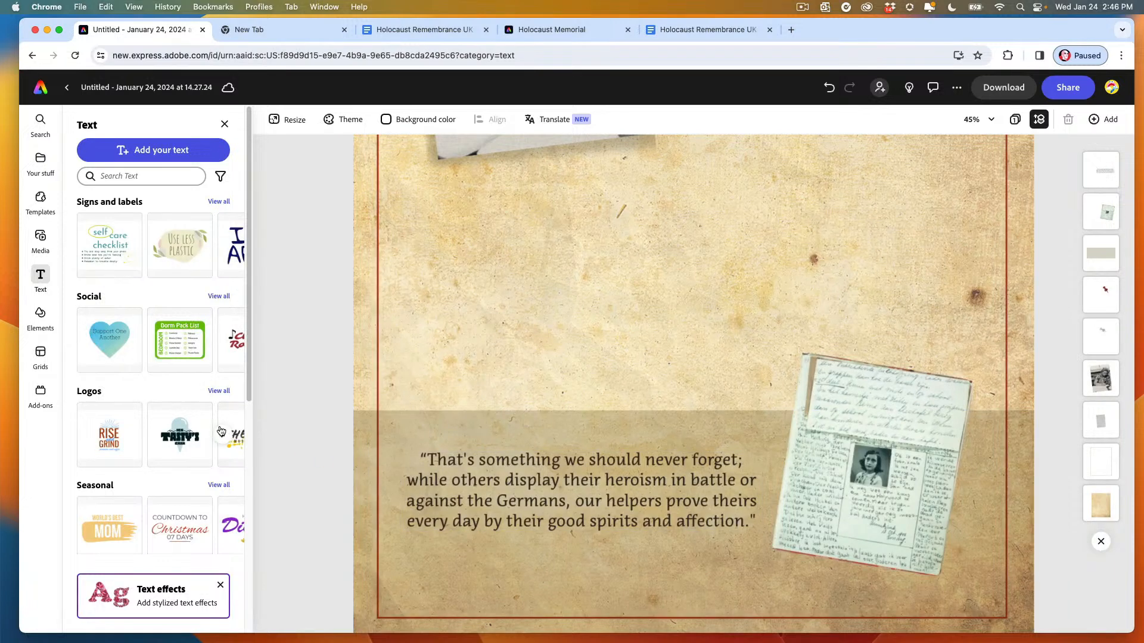
click(468, 501)
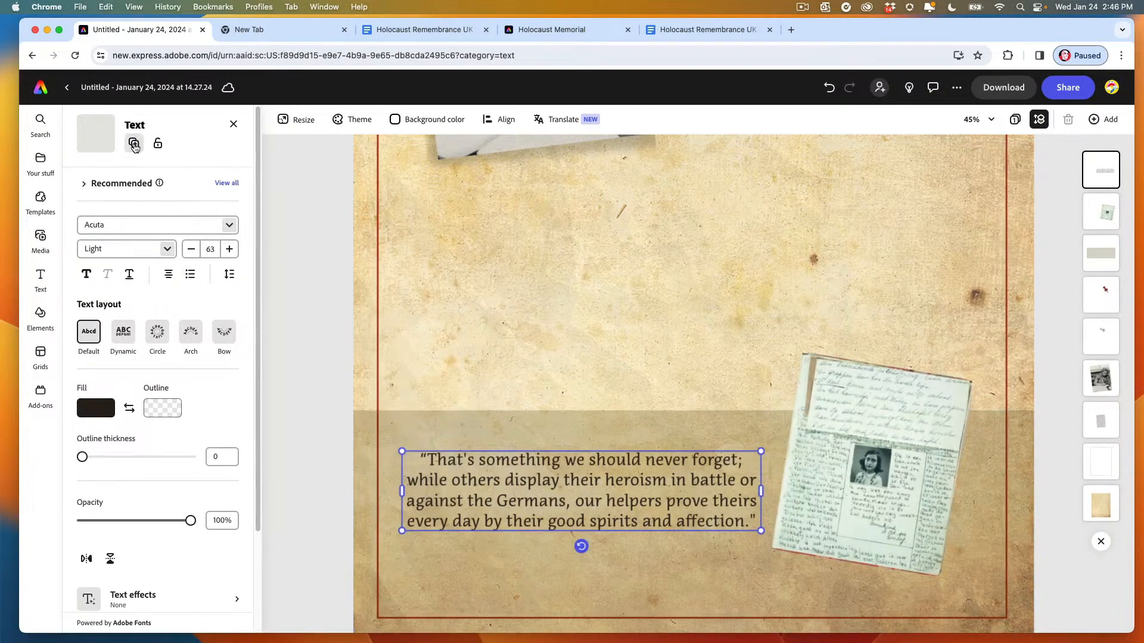
click(134, 143)
drag(473, 498, 478, 316)
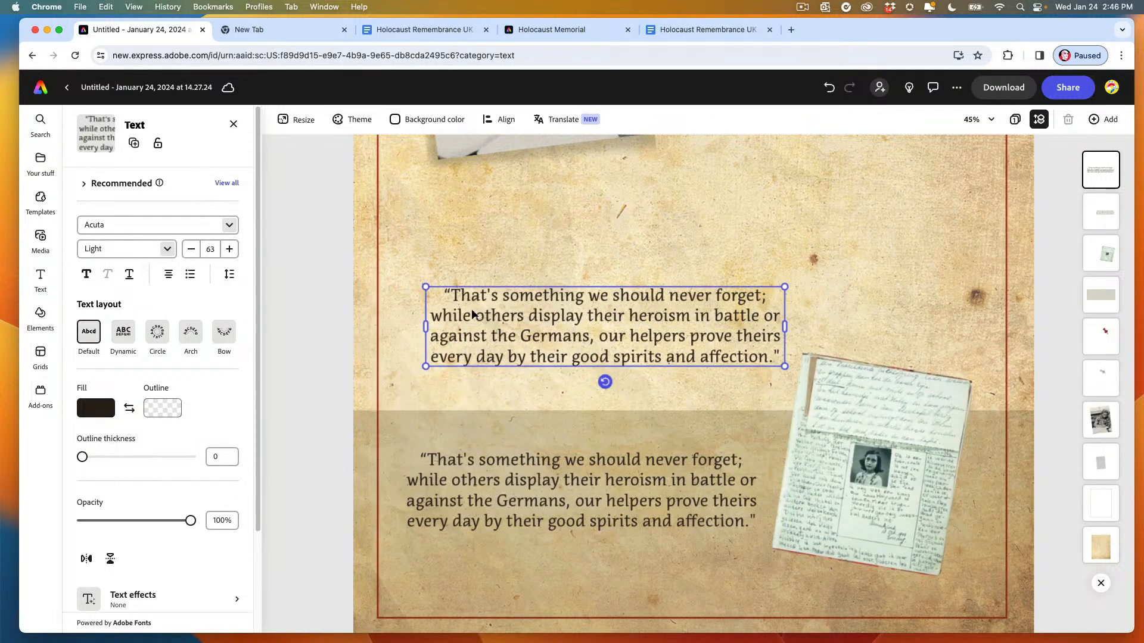
double_click(478, 316)
key(super+a)
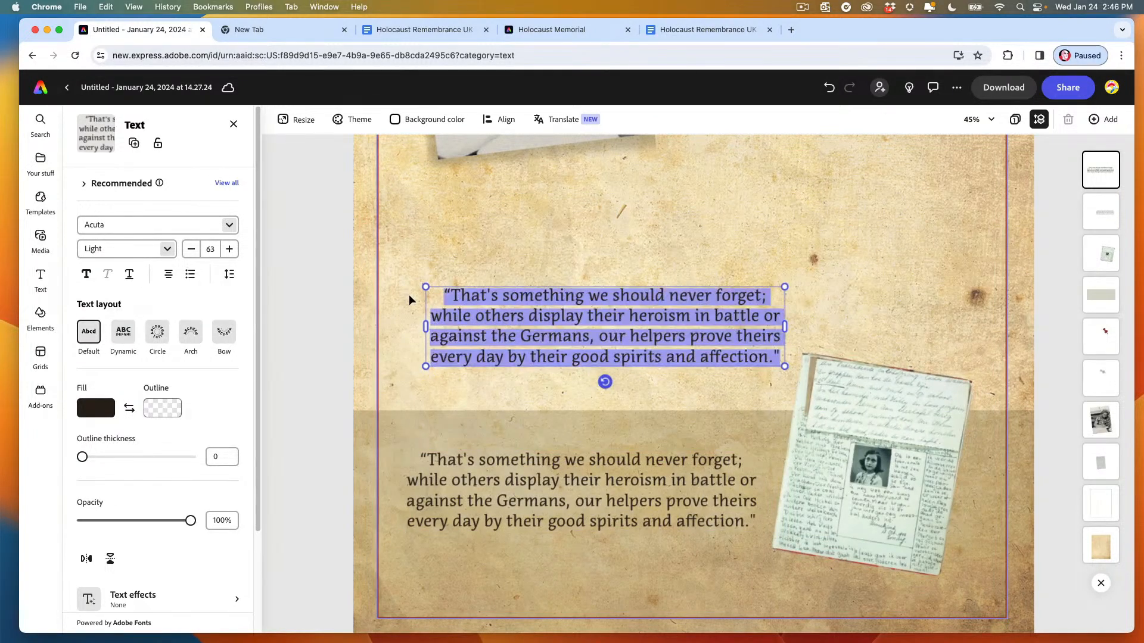
key(super+v)
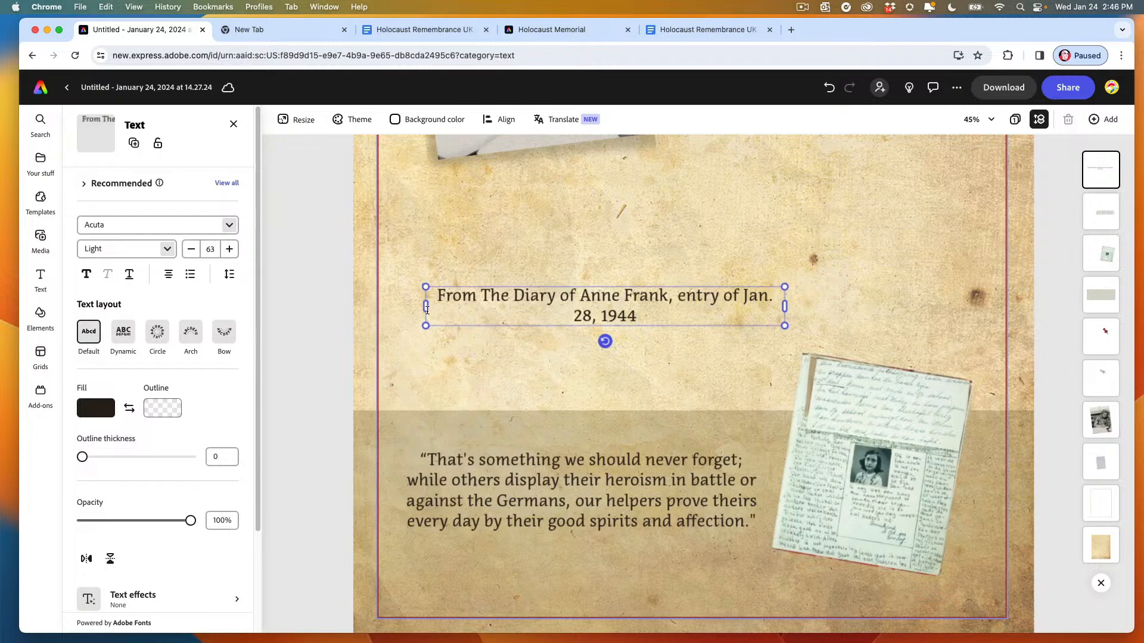
Step: Fit the source line on one line at font size 44 and apply the recommended Noto Serif SemiCondensed Light Italic style
drag(785, 306, 880, 289)
drag(426, 304, 568, 297)
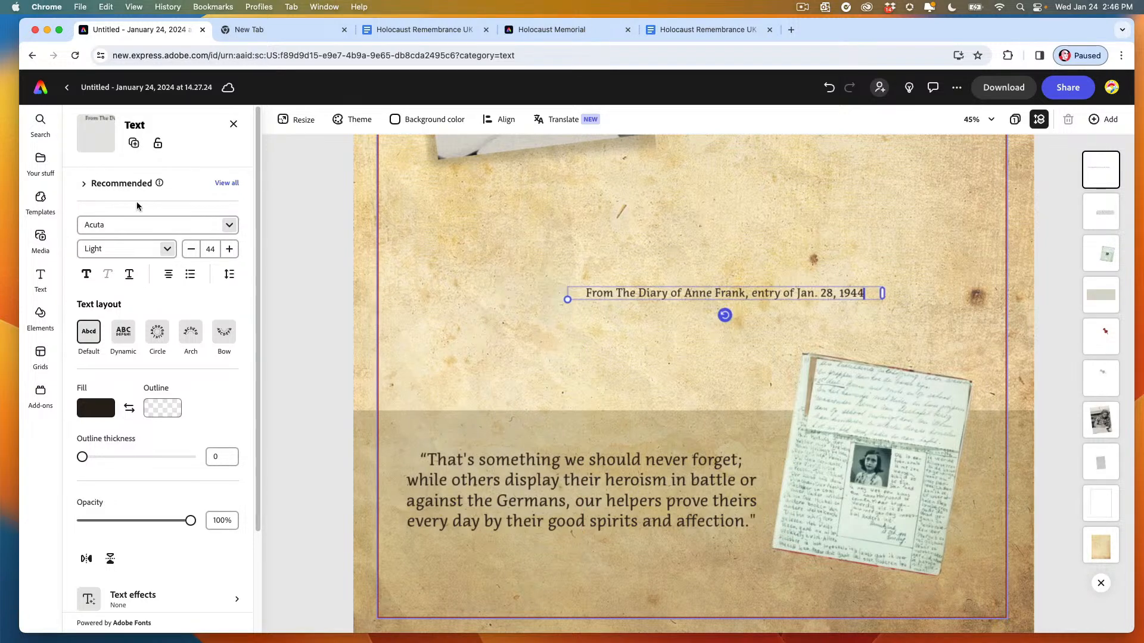
click(93, 248)
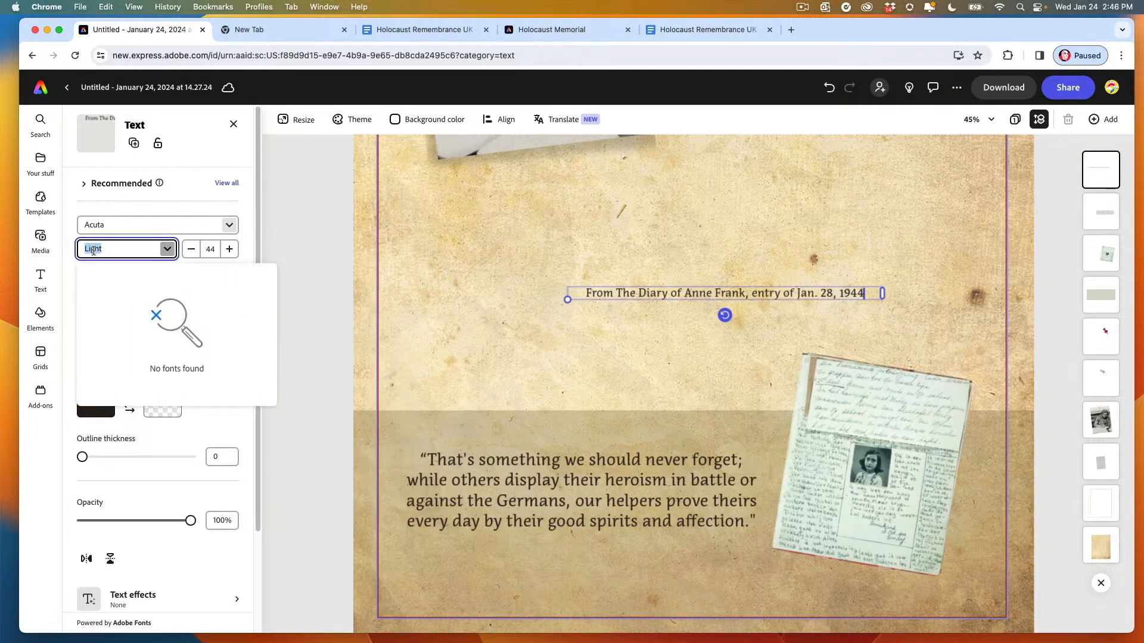
click(97, 225)
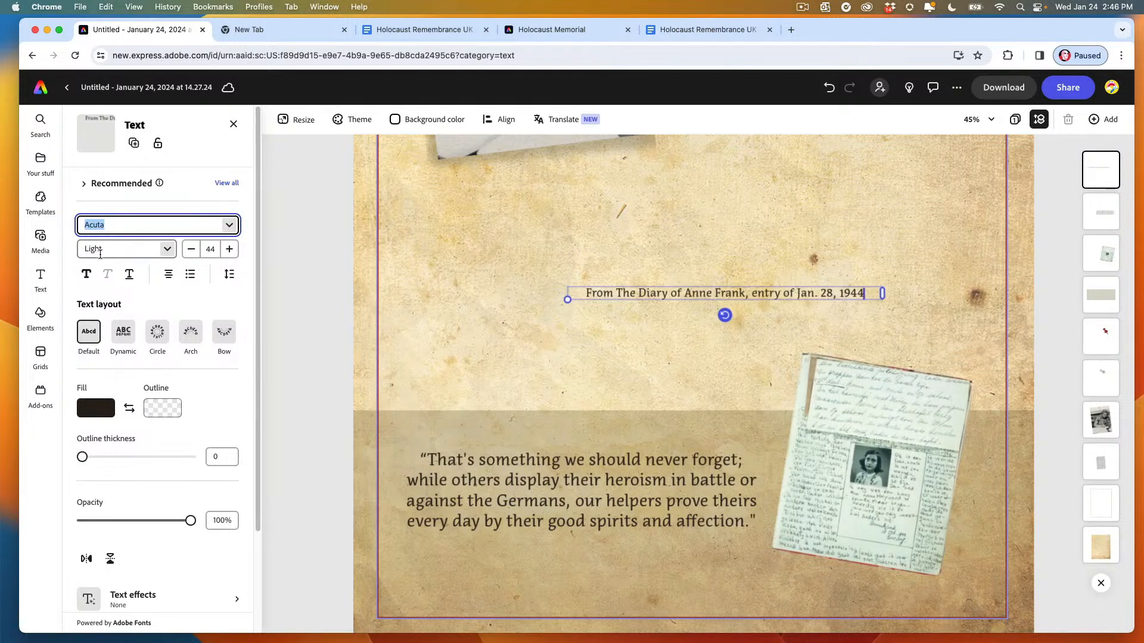
click(225, 183)
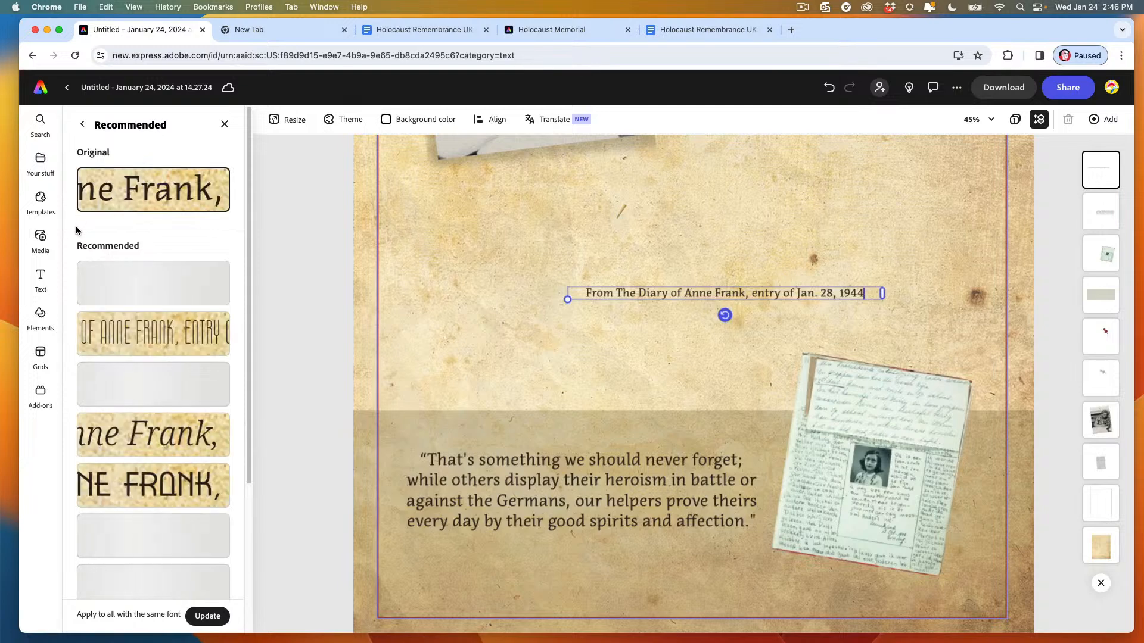
click(161, 435)
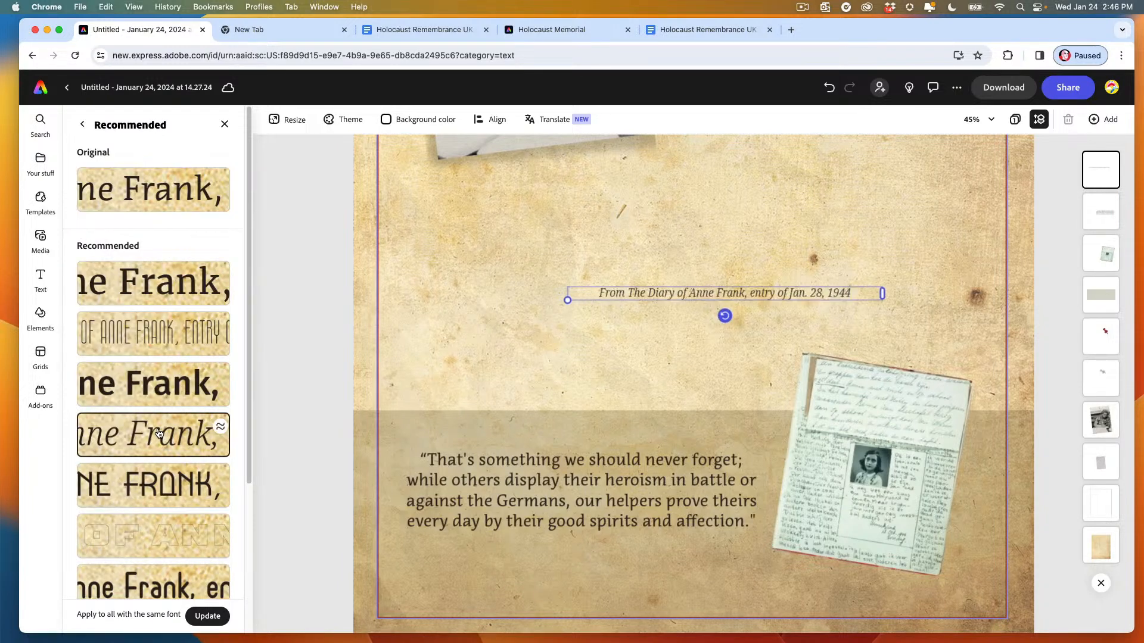
click(83, 125)
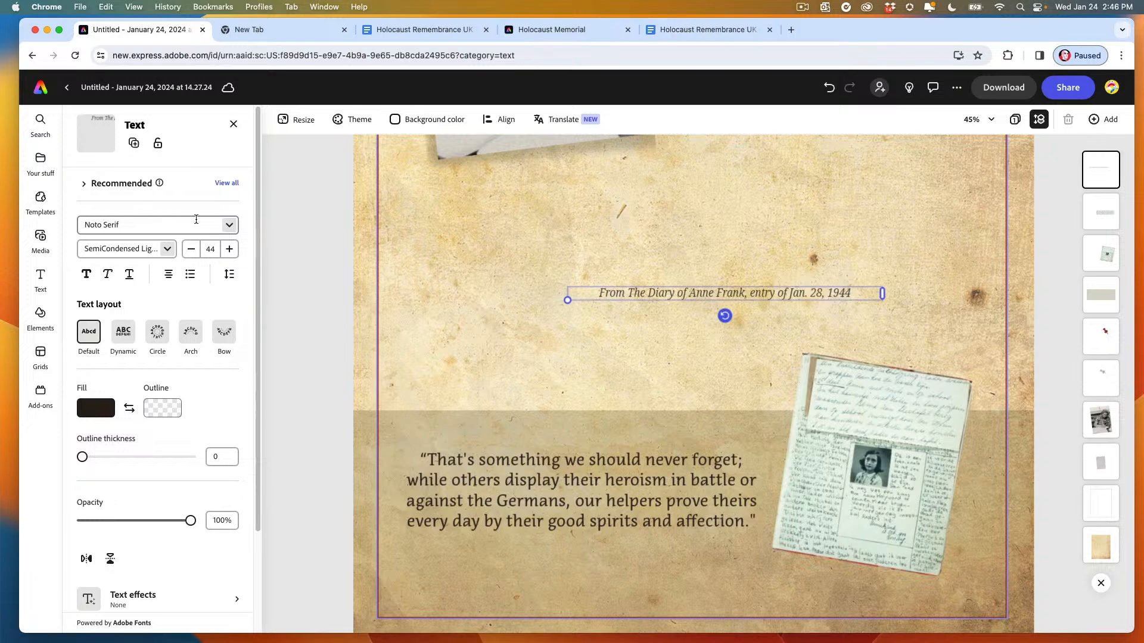
Step: Set the source line's Noto Serif style to Medium Italic
click(122, 249)
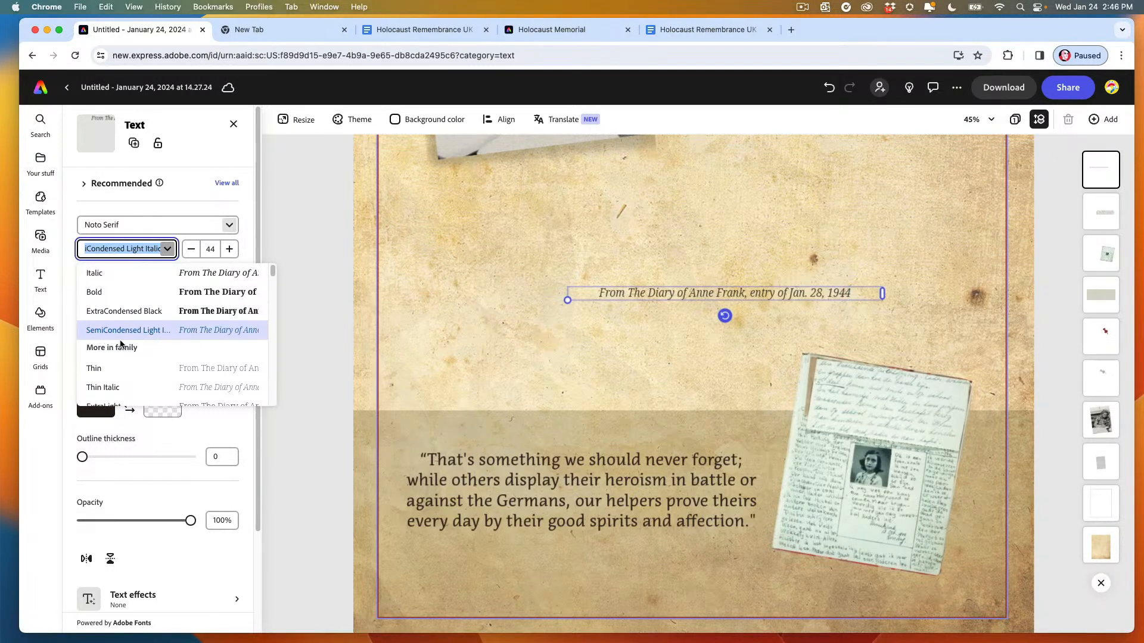
scroll(250, 280, down, 4)
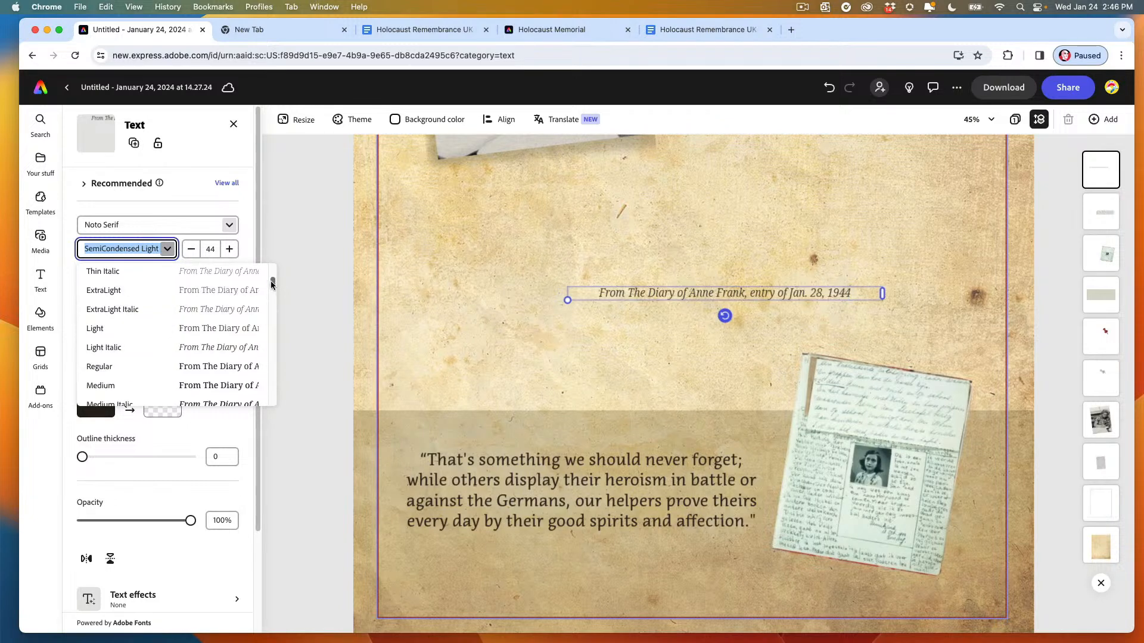
scroll(271, 284, down, 2)
click(101, 352)
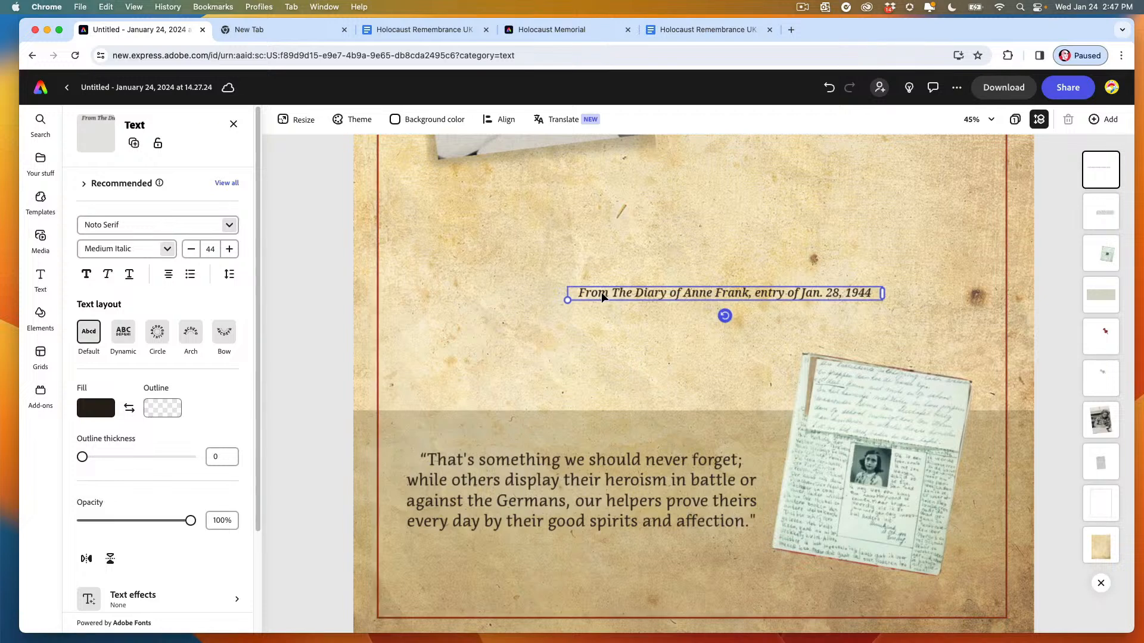
Step: Place the source line centred beneath the quote in the bottom band and view the whole page
drag(602, 292, 457, 557)
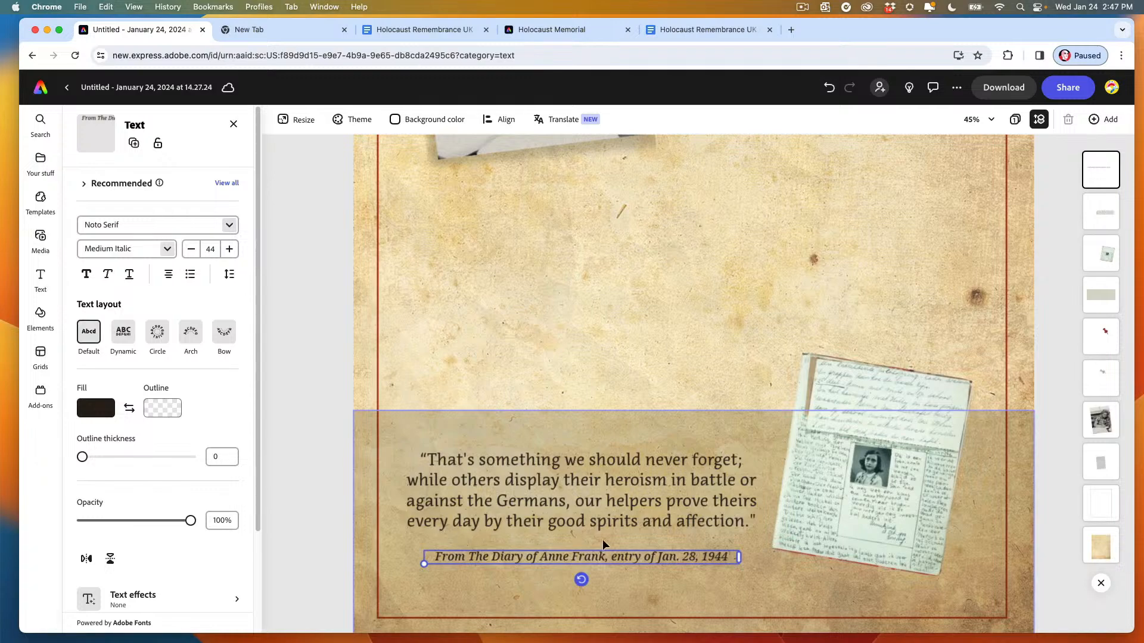
key(Escape)
scroll(695, 480, down, 5)
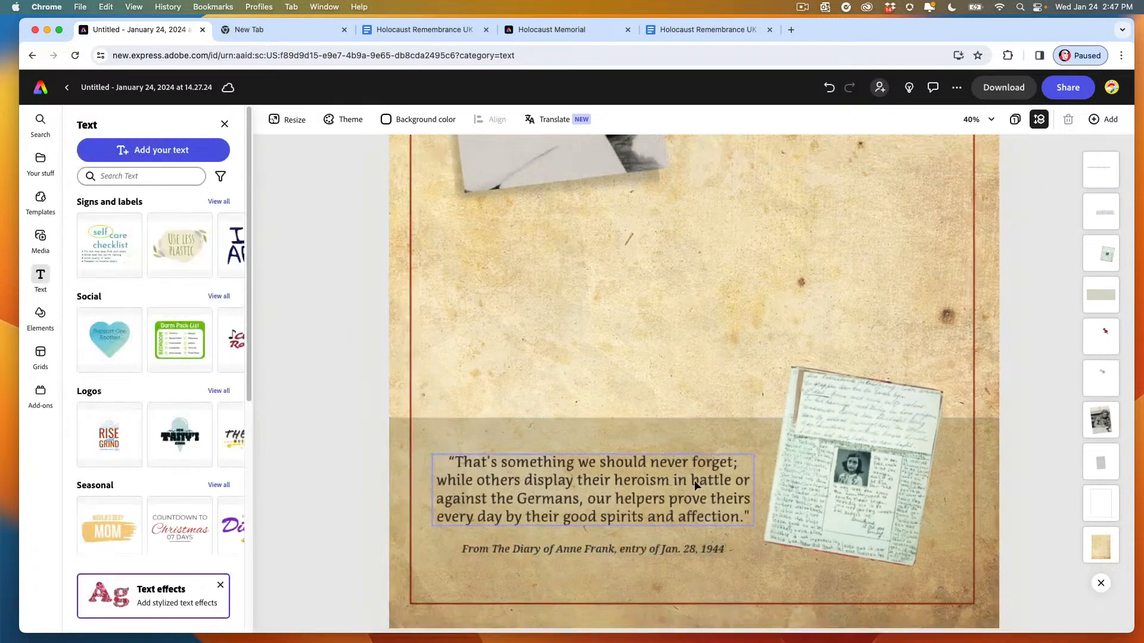
scroll(695, 481, up, 1)
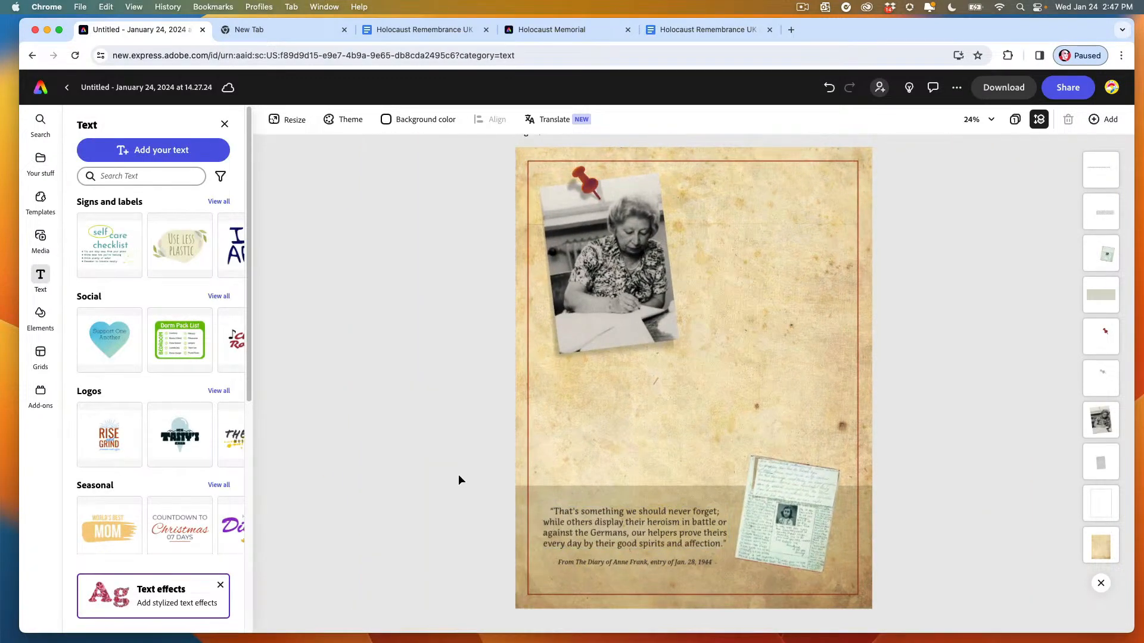
Step: Nudge the diary image slightly toward the page's right edge
click(776, 538)
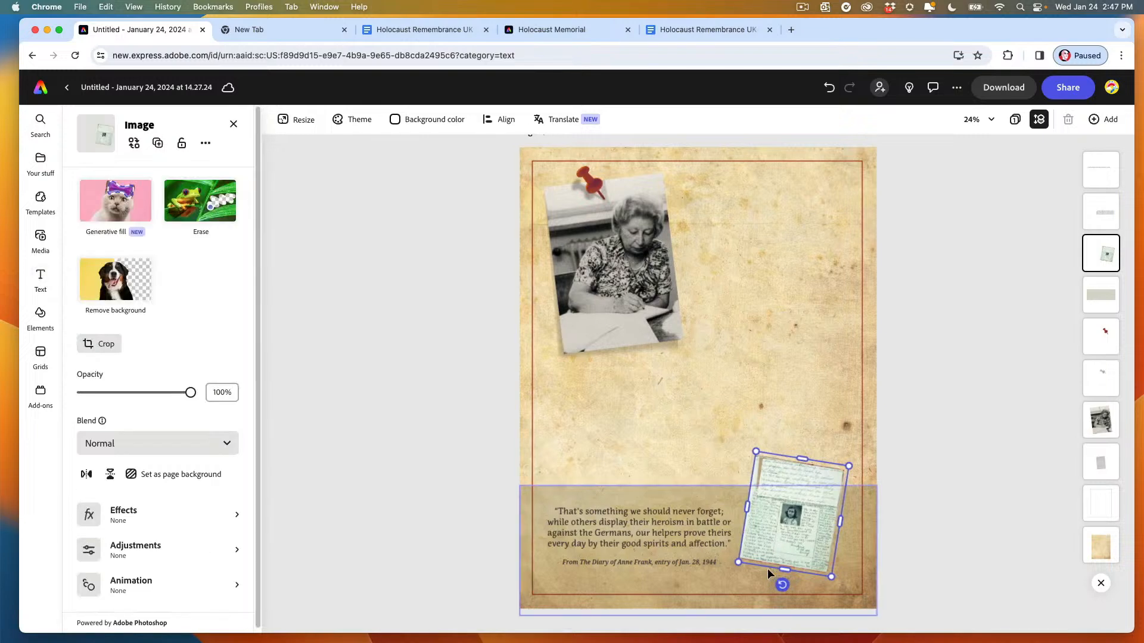
key(Right)
key(Right)
key(Right)
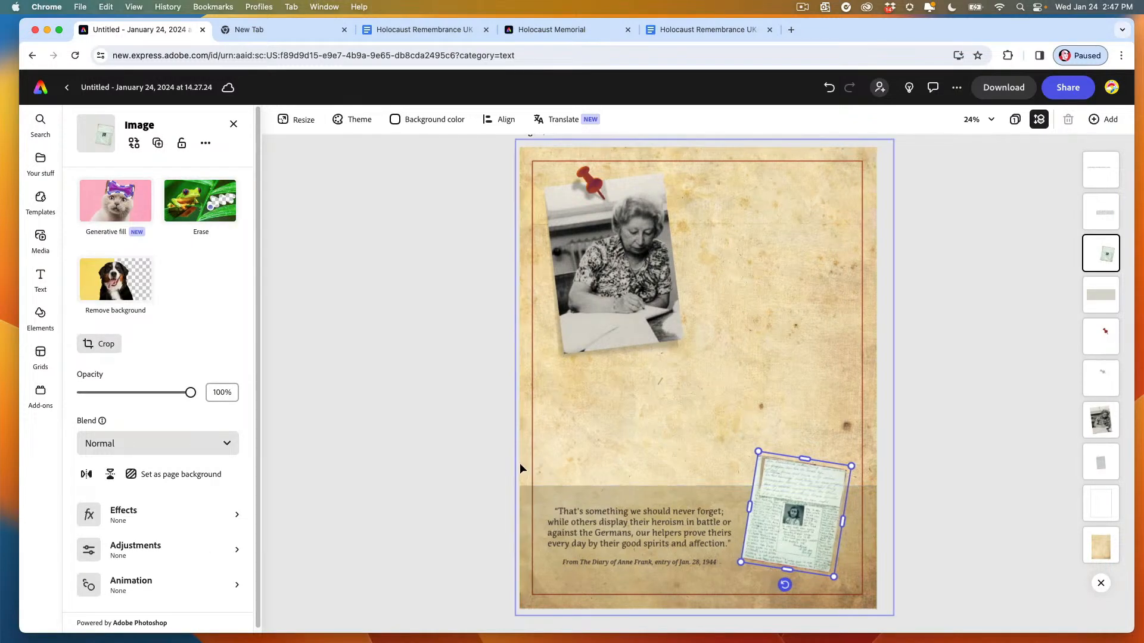
Step: Move the quote and its source line together slightly lower in the bottom band
click(573, 532)
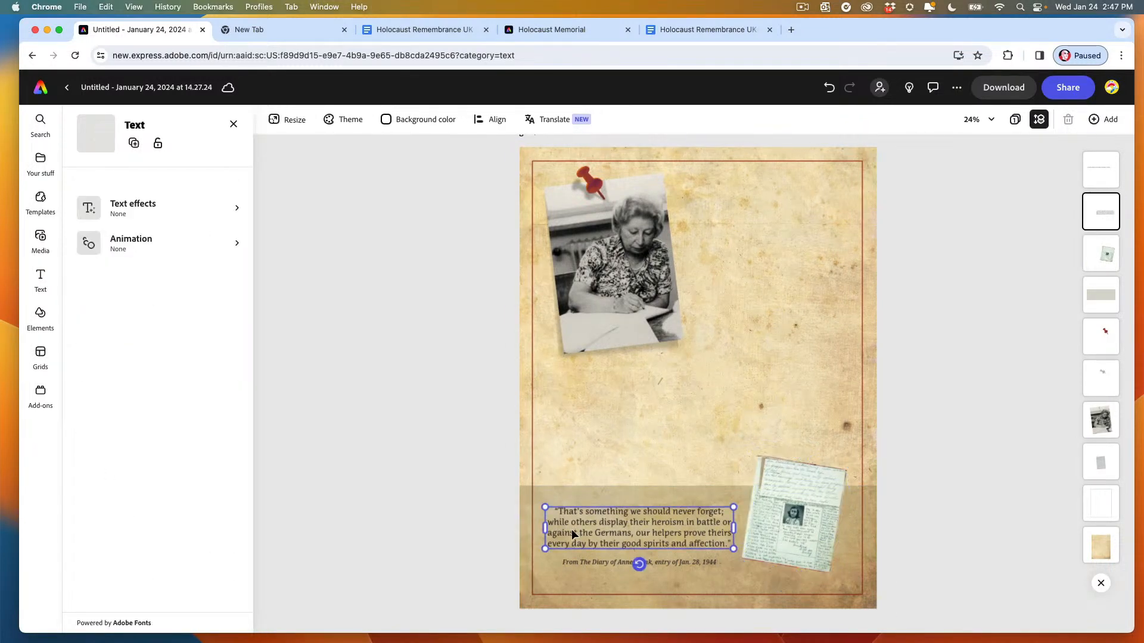
scroll(587, 542, down, 1)
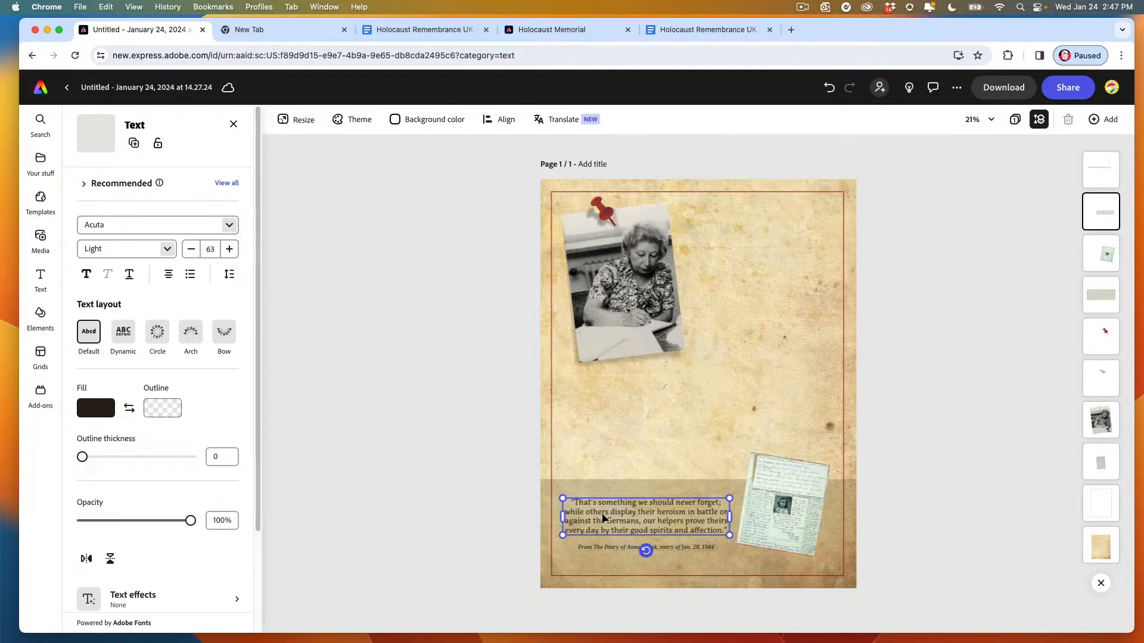
shift+click(595, 545)
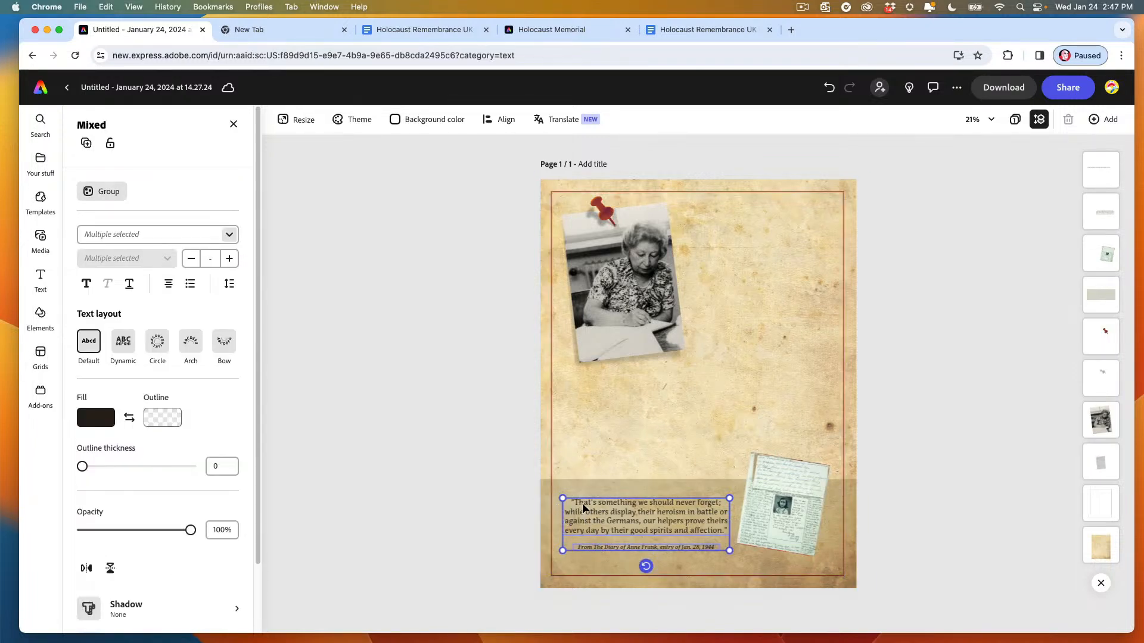
drag(582, 513, 582, 515)
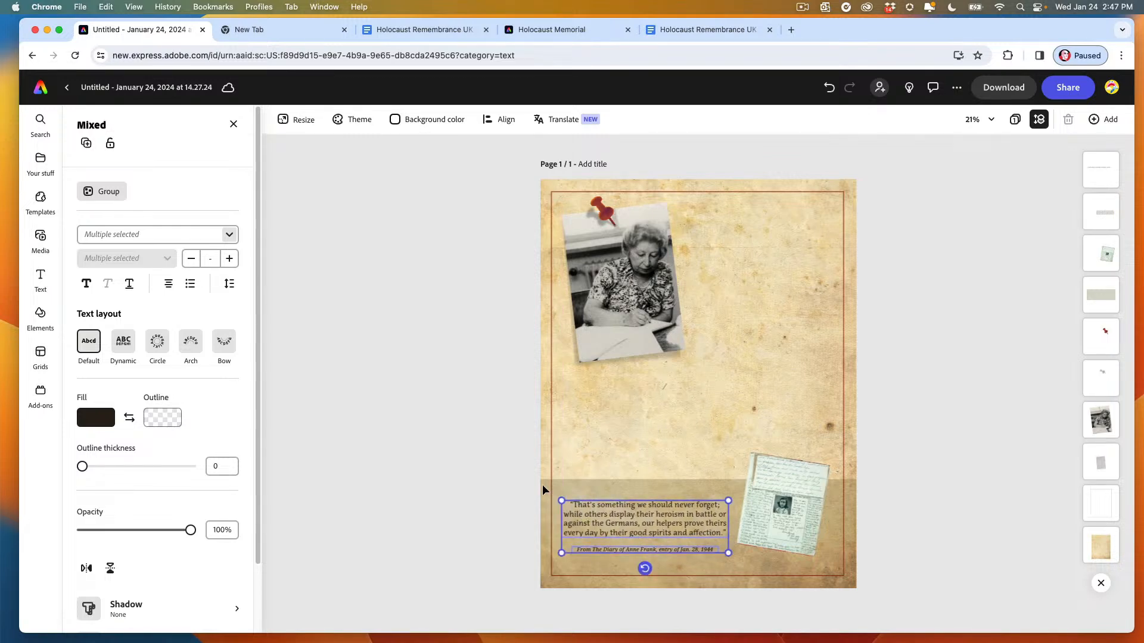
click(495, 471)
Step: Shift the diary image slightly toward the page's lower right corner and straighten its tilt a little
drag(746, 498, 766, 516)
drag(780, 571, 780, 574)
Step: Move the quote and source line together slightly up and closer to the diary image
click(566, 517)
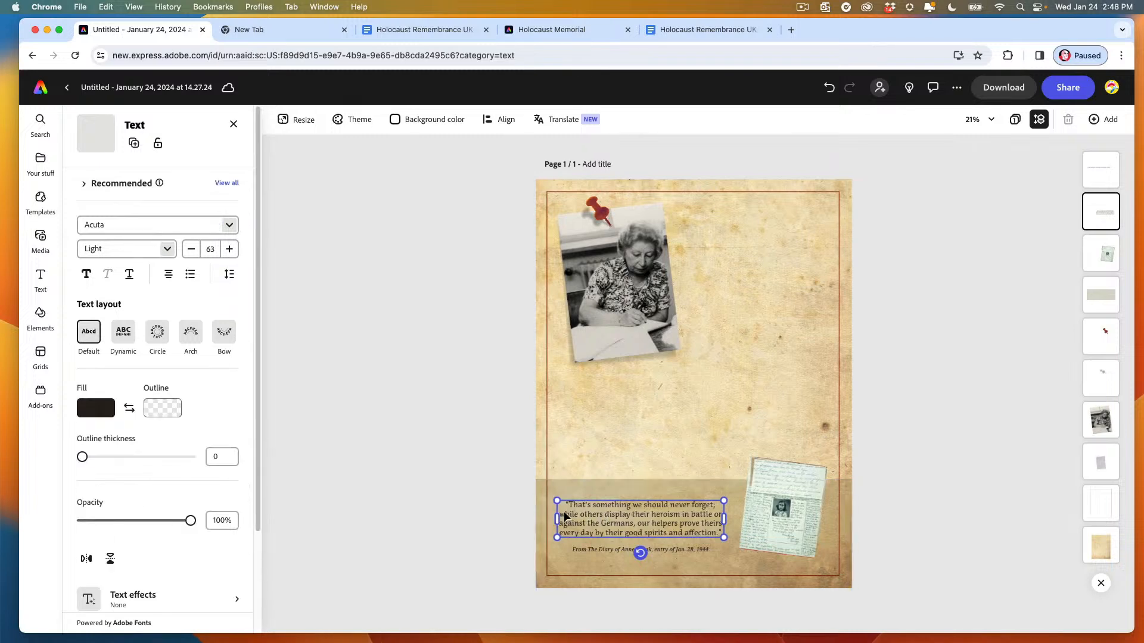
shift+click(599, 550)
drag(582, 522, 585, 518)
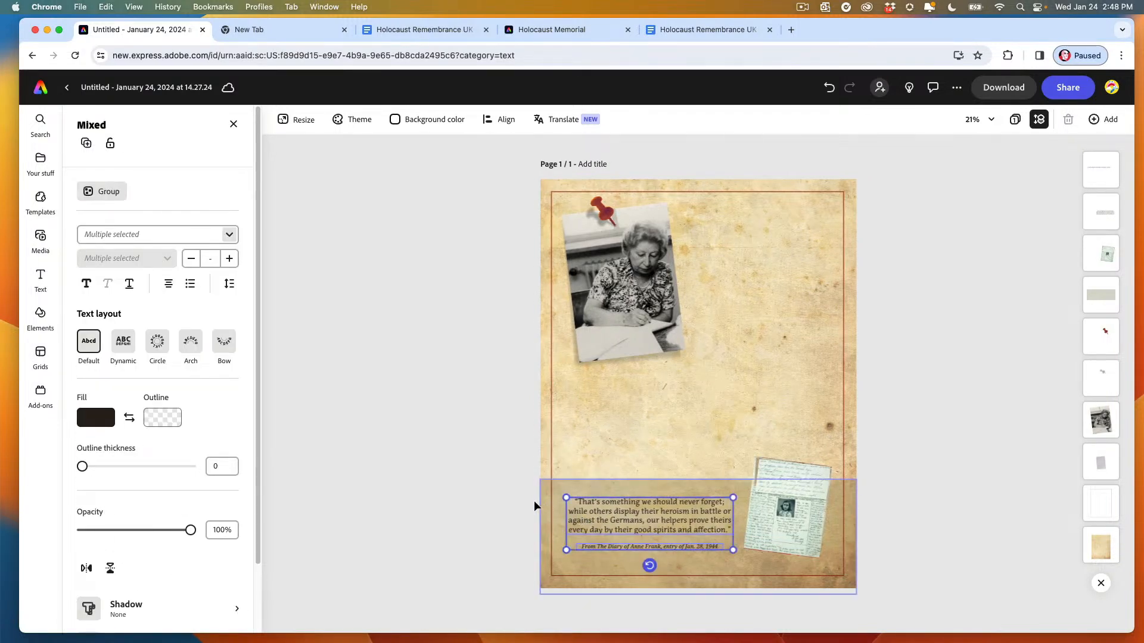
click(464, 476)
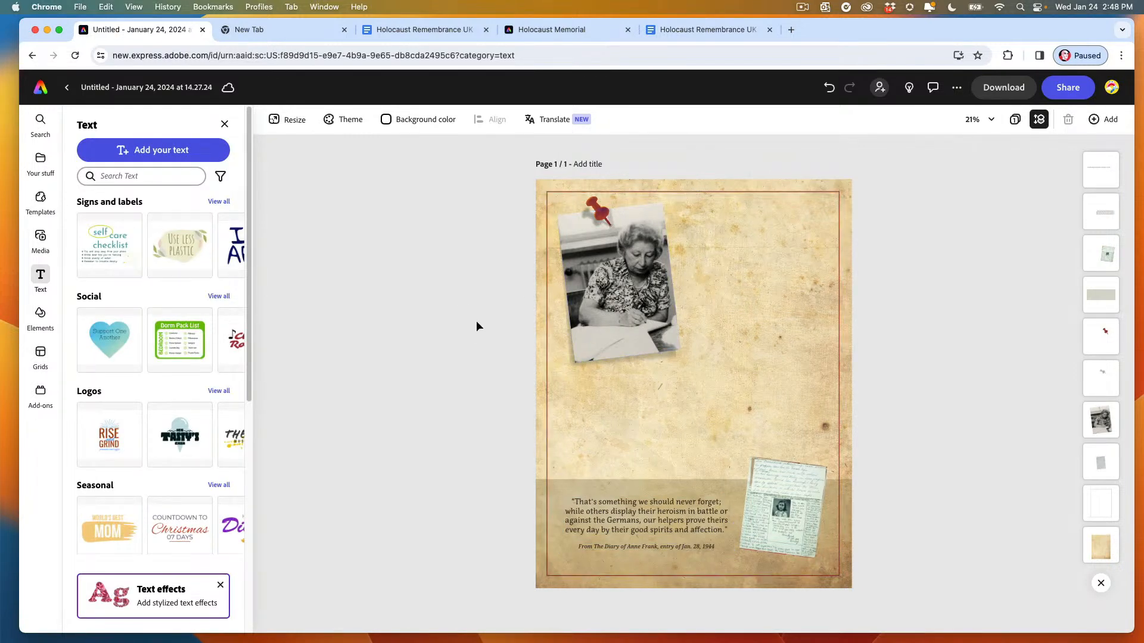
Step: Duplicate the quote, place the copy below the photo and replace its text with "Miep Gies?"
click(583, 514)
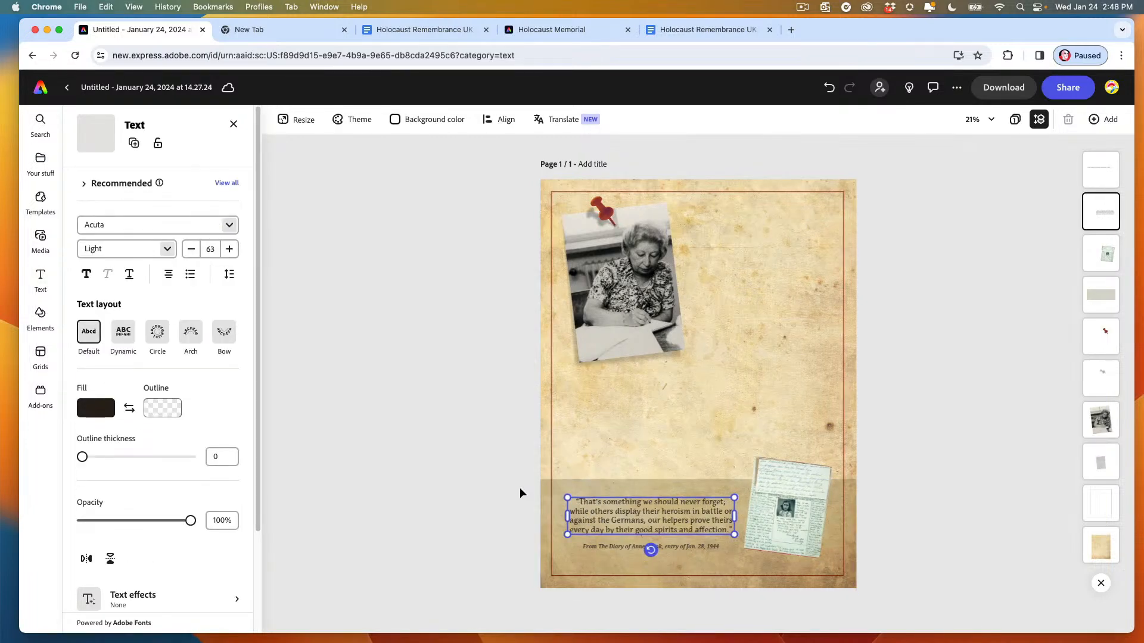
click(134, 143)
drag(598, 516, 646, 401)
click(646, 398)
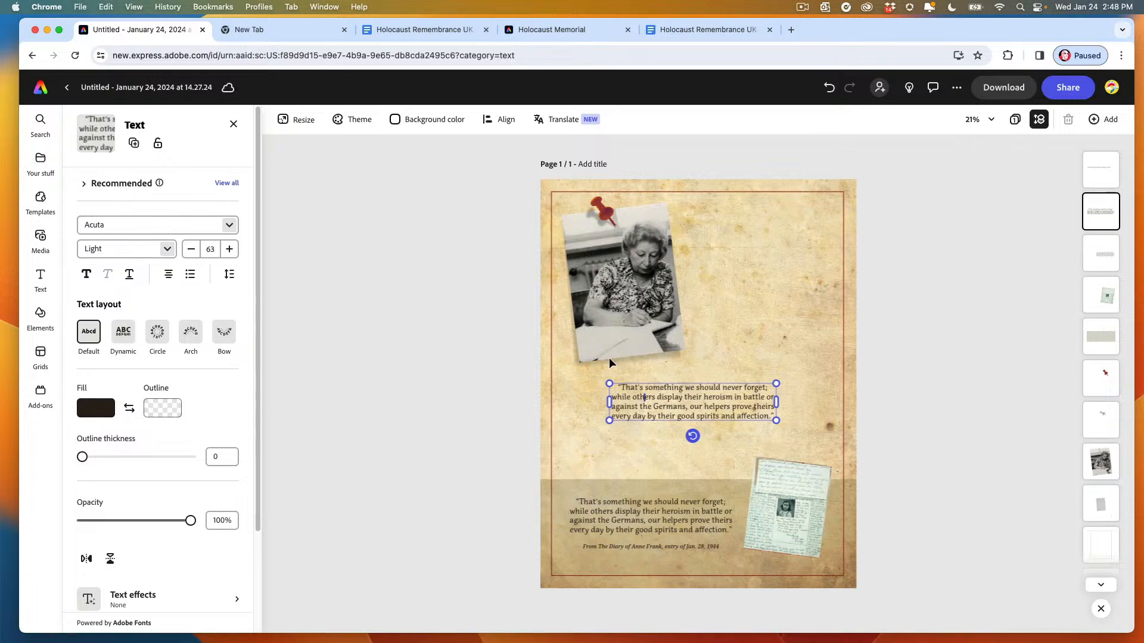
key(super+a)
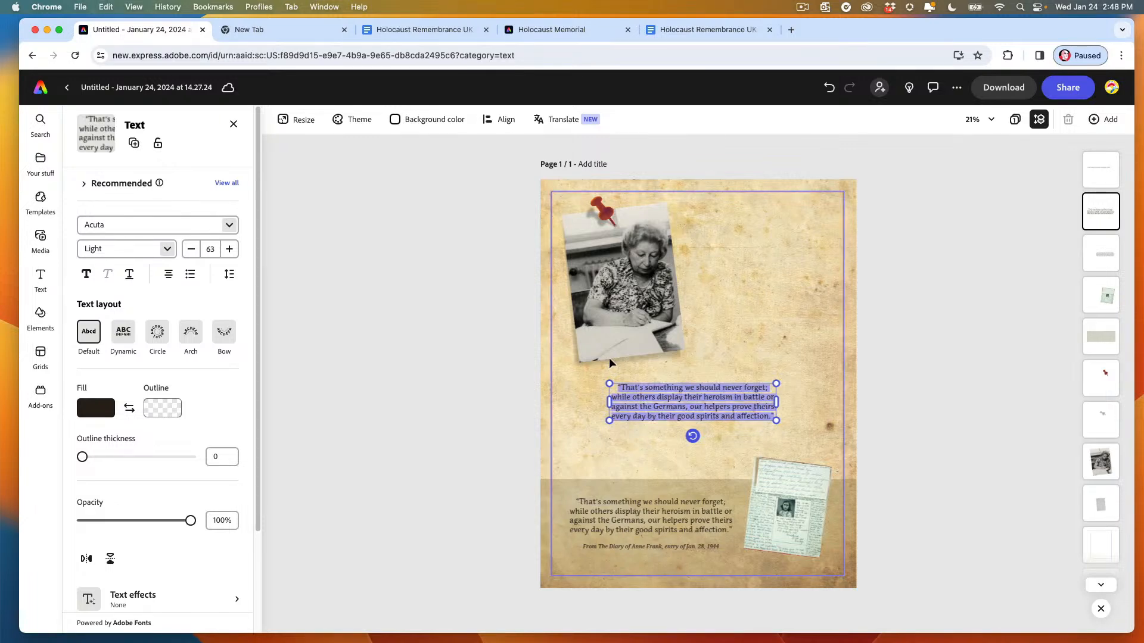
text(M)
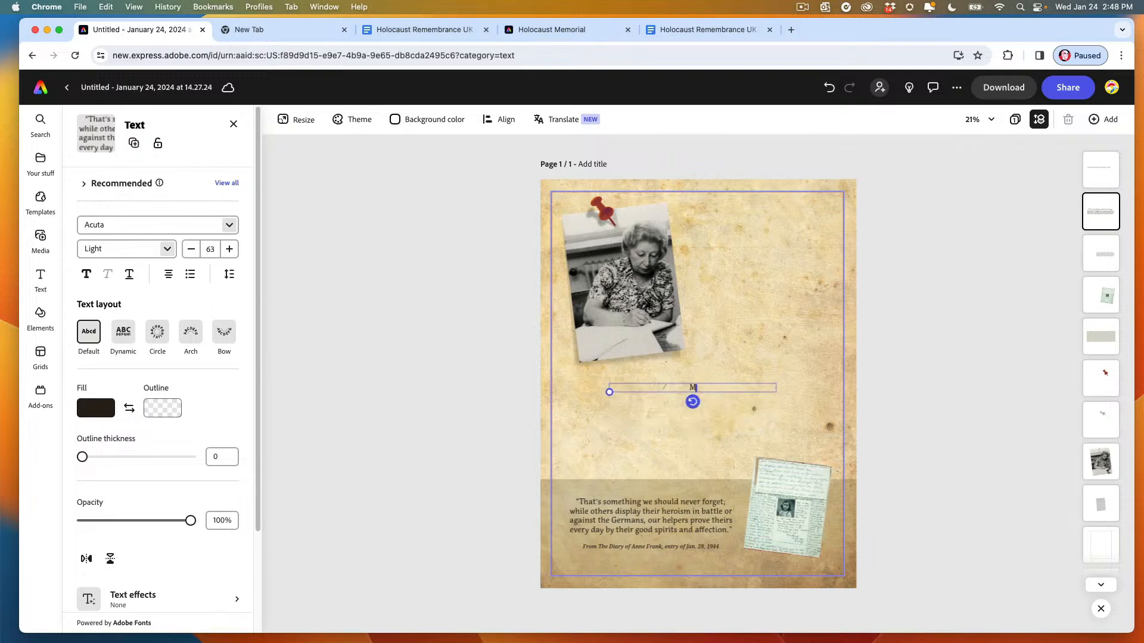
text(iep Gies?)
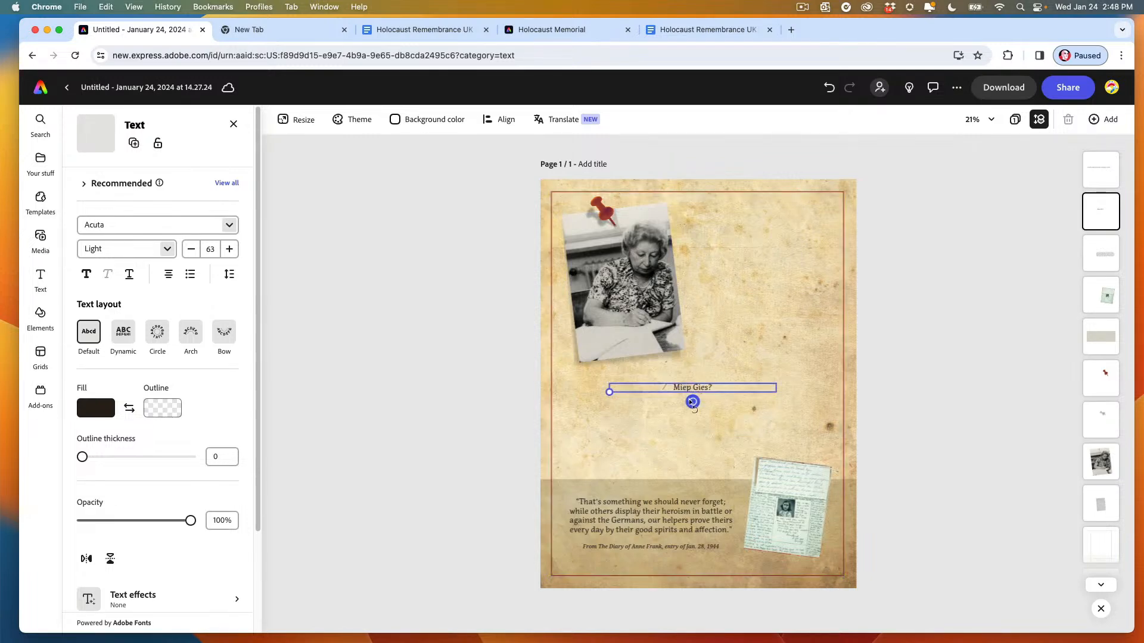
Step: Narrow the "Miep Gies?" text box to fit its text and enlarge it to font size 199
scroll(689, 399, up, 5)
scroll(689, 399, up, 3)
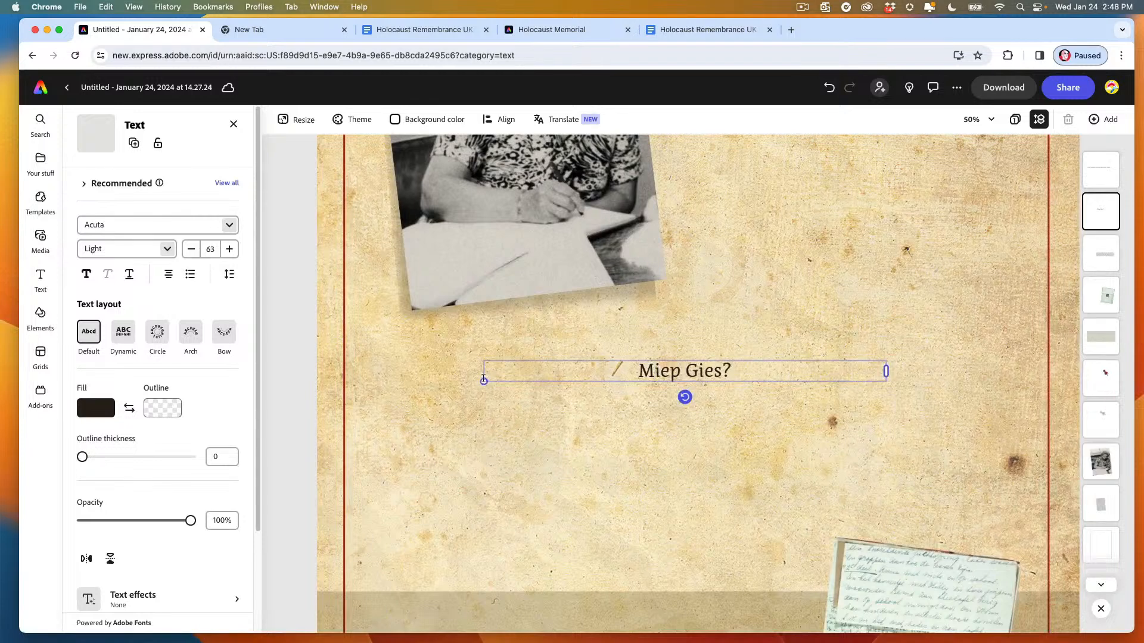
drag(886, 370, 583, 361)
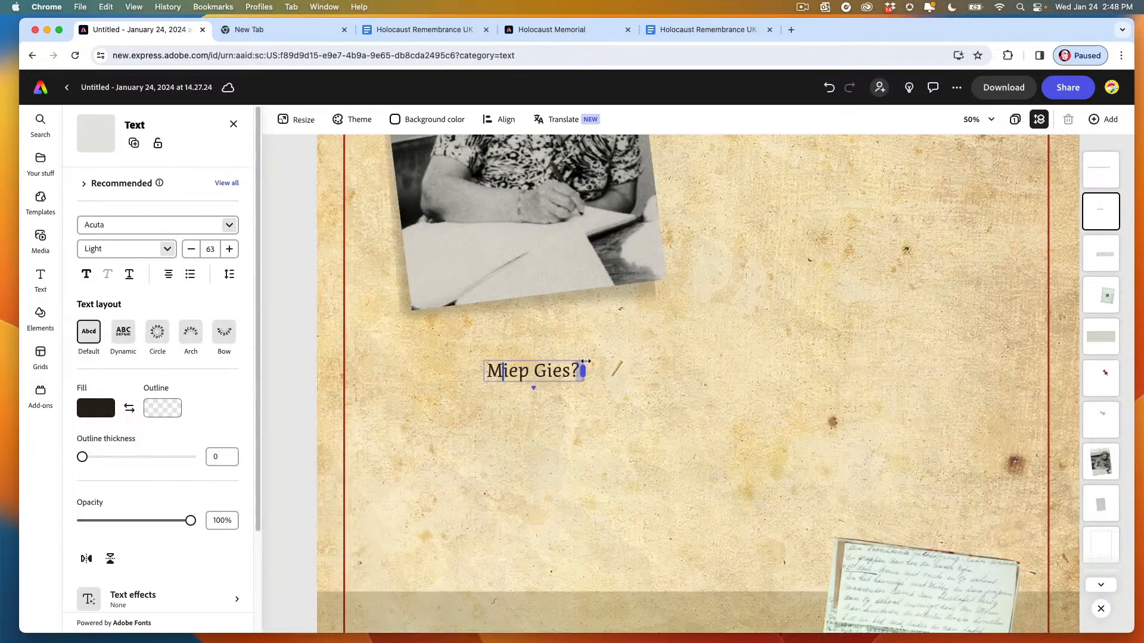
drag(484, 382, 377, 404)
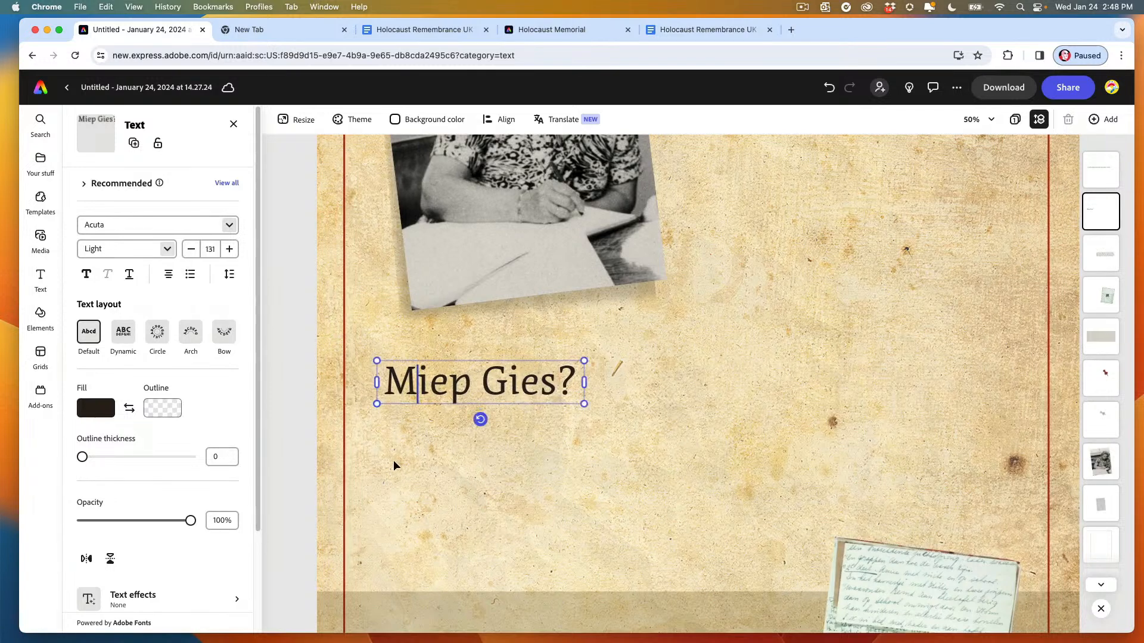
drag(584, 403, 684, 474)
Step: Move the "Miep Gies?" heading to the upper part of the page, beside the photo
scroll(813, 445, down, 5)
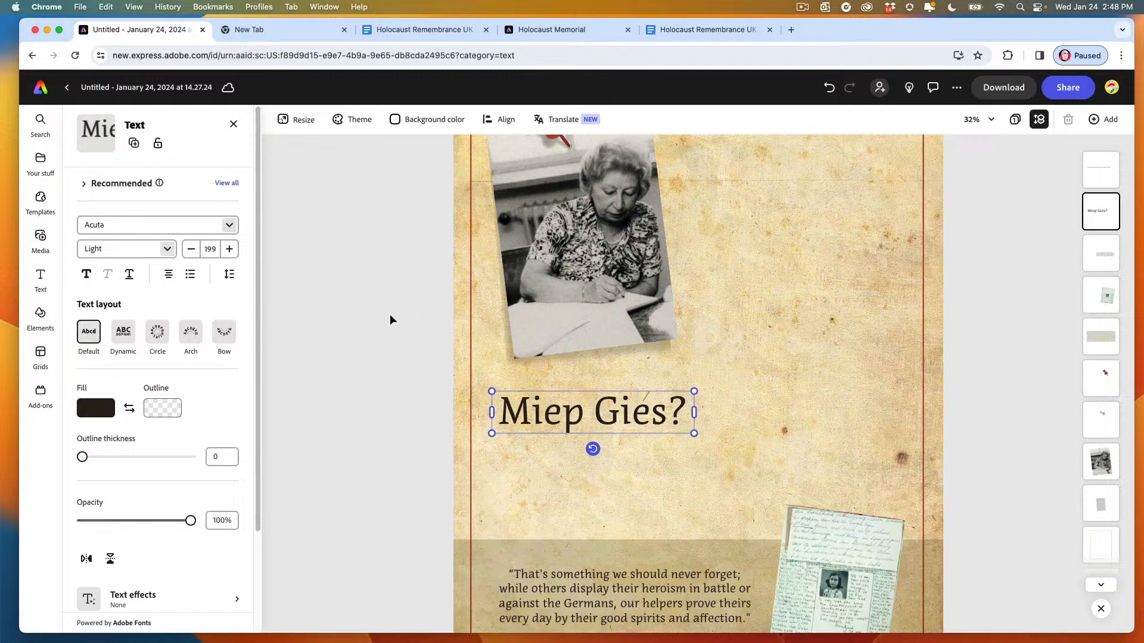
scroll(389, 313, down, 2)
triple_click(537, 402)
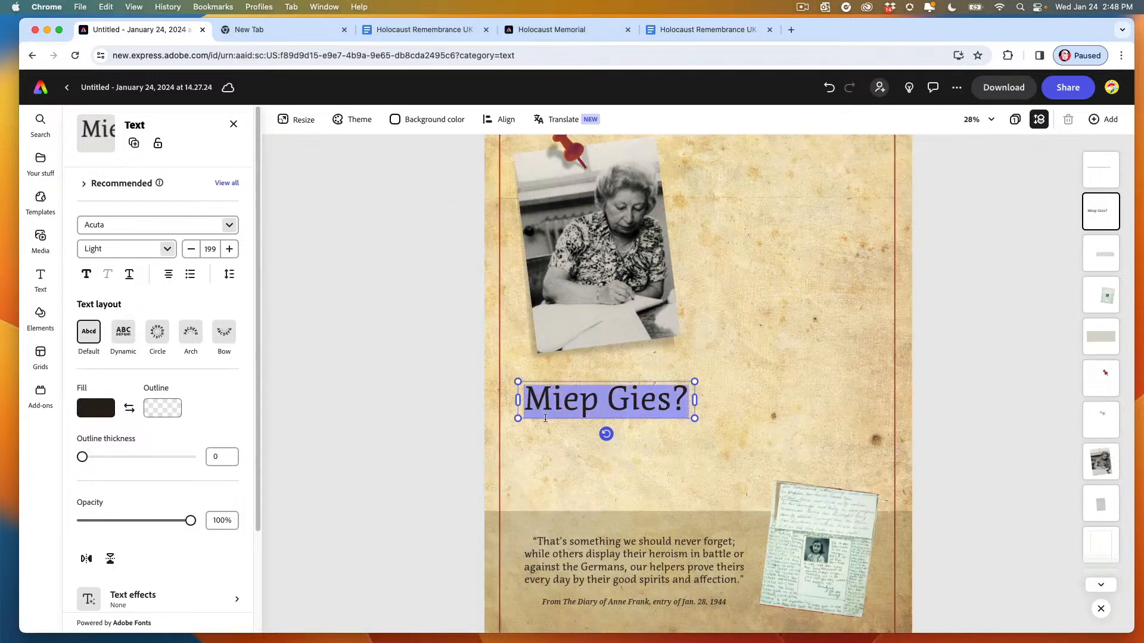
key(Escape)
drag(530, 401, 704, 229)
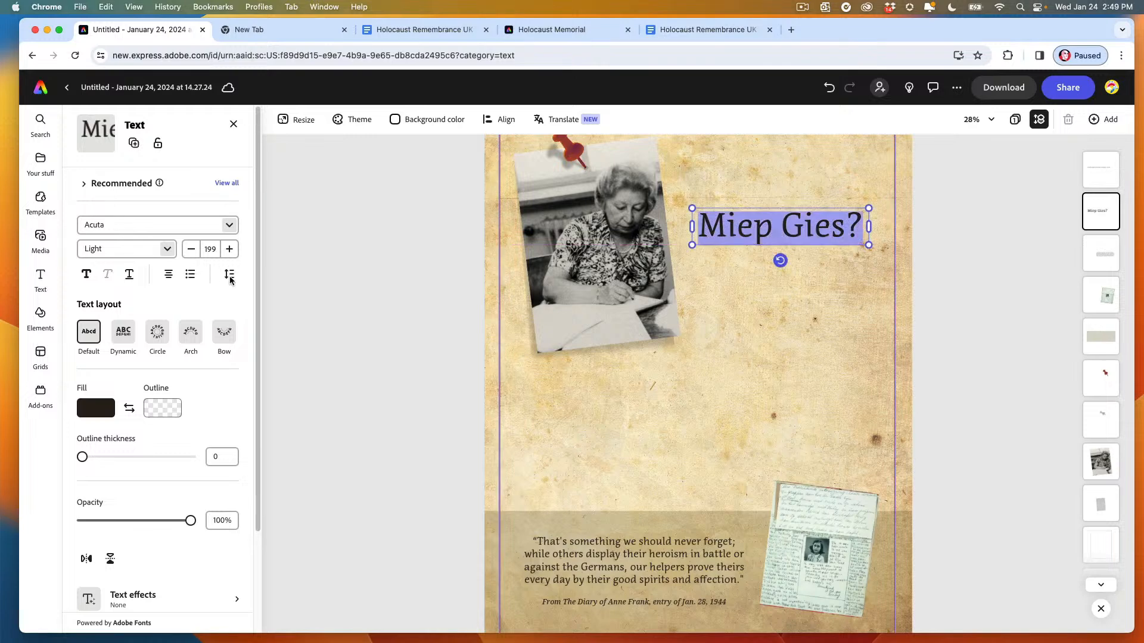
Step: Tighten the letter spacing of the "Miep Gies?" heading to -40
click(229, 274)
drag(181, 366, 176, 367)
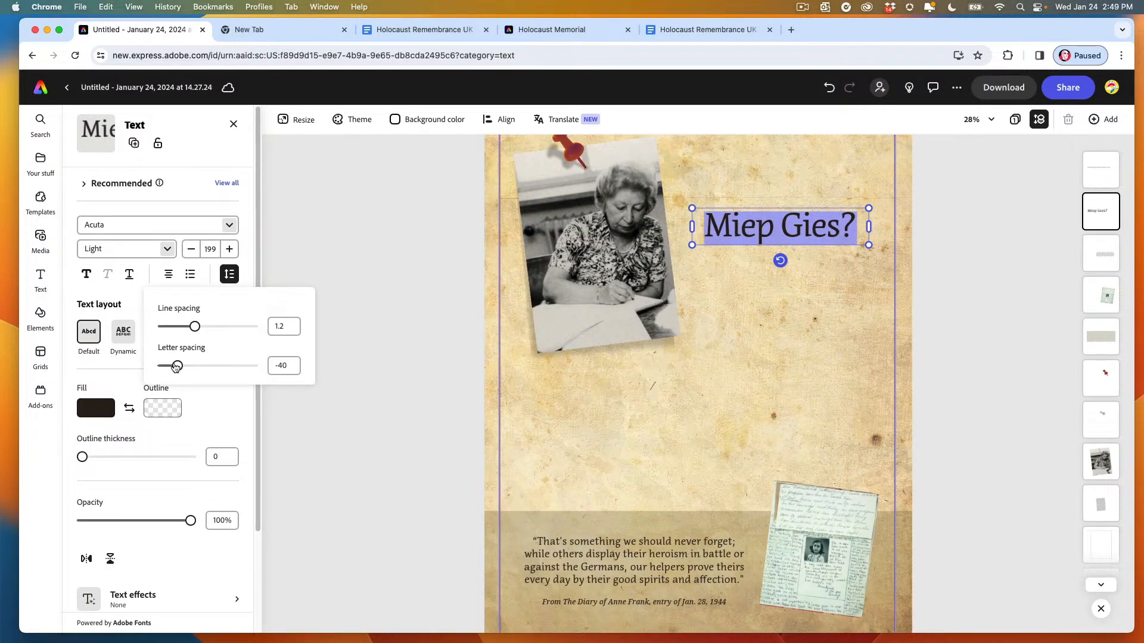
click(388, 415)
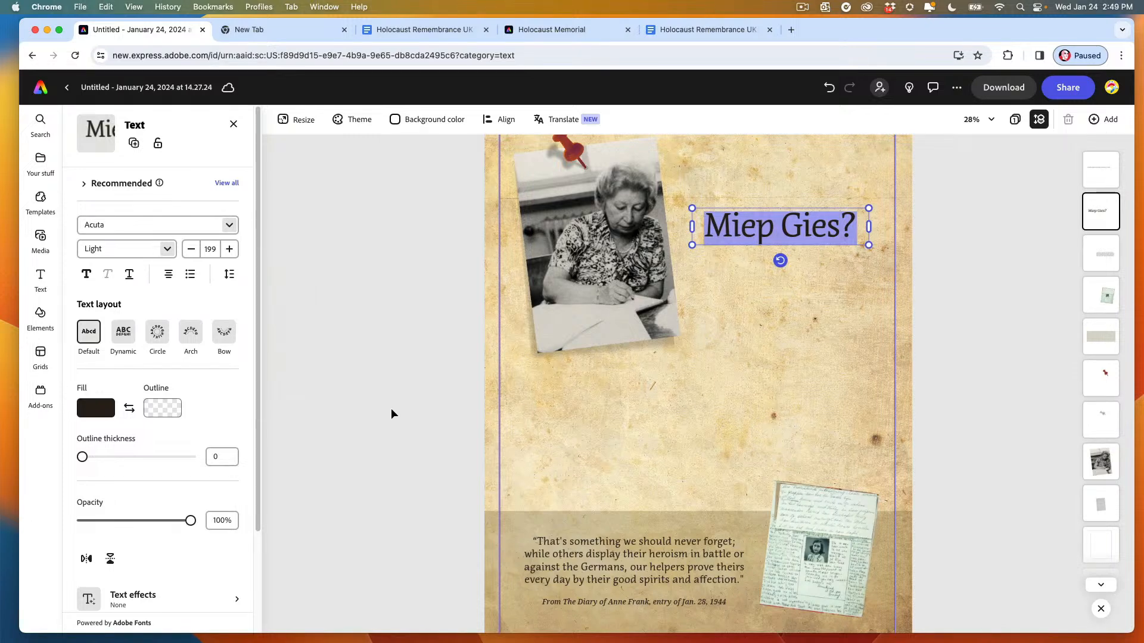
click(683, 208)
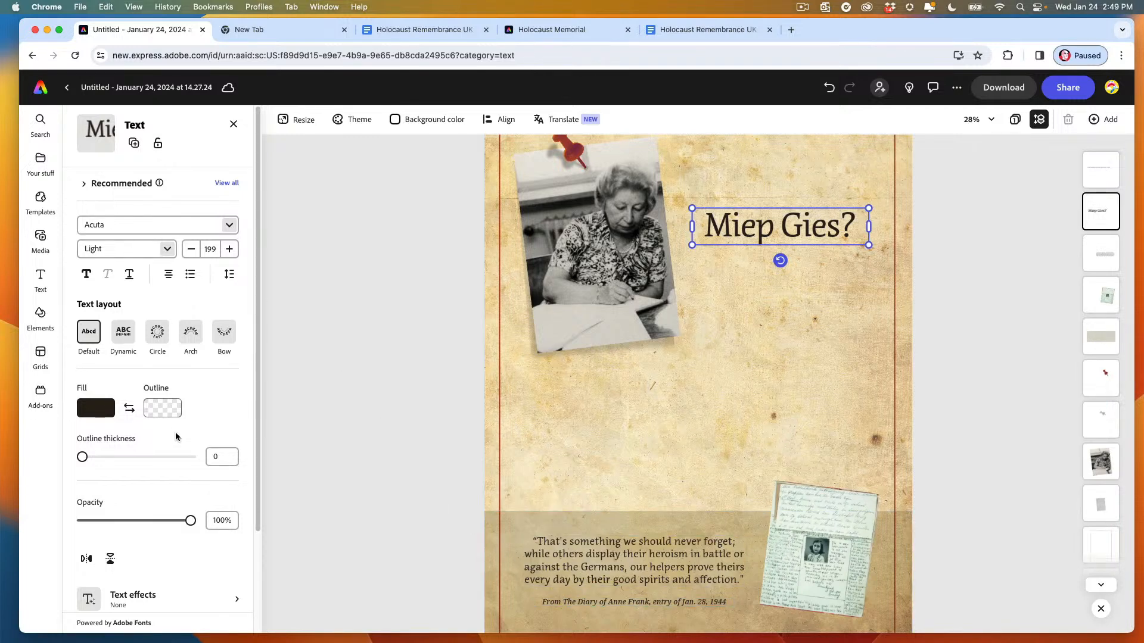
Step: Duplicate the quote's source line, place the copy above the "Miep Gies?" heading and replace its text with "WHO WAS"
click(566, 602)
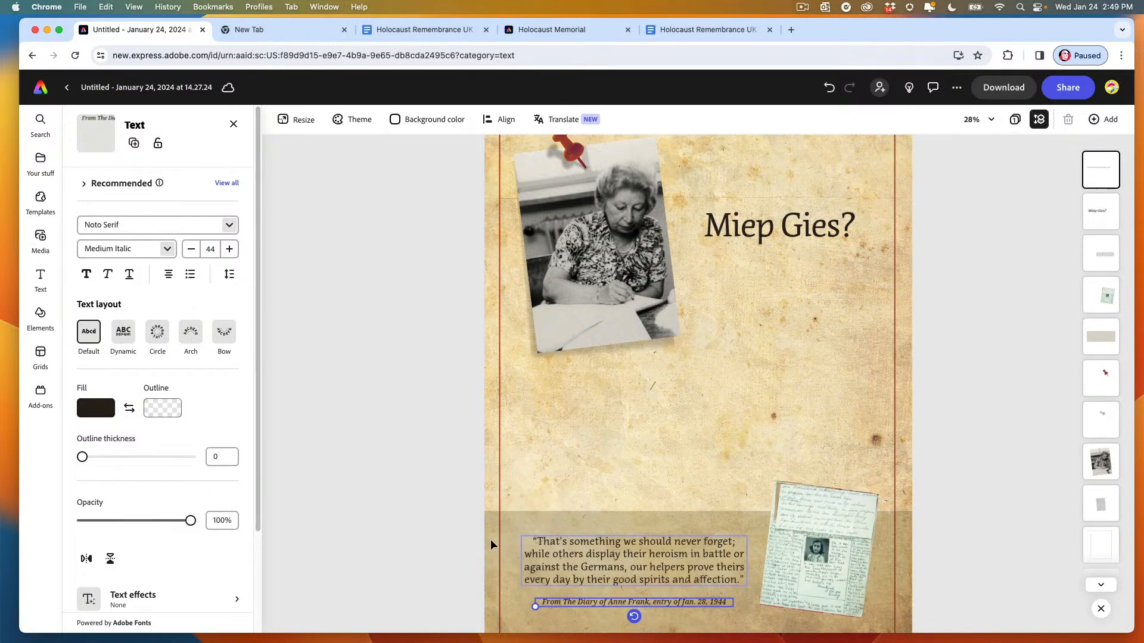
click(133, 143)
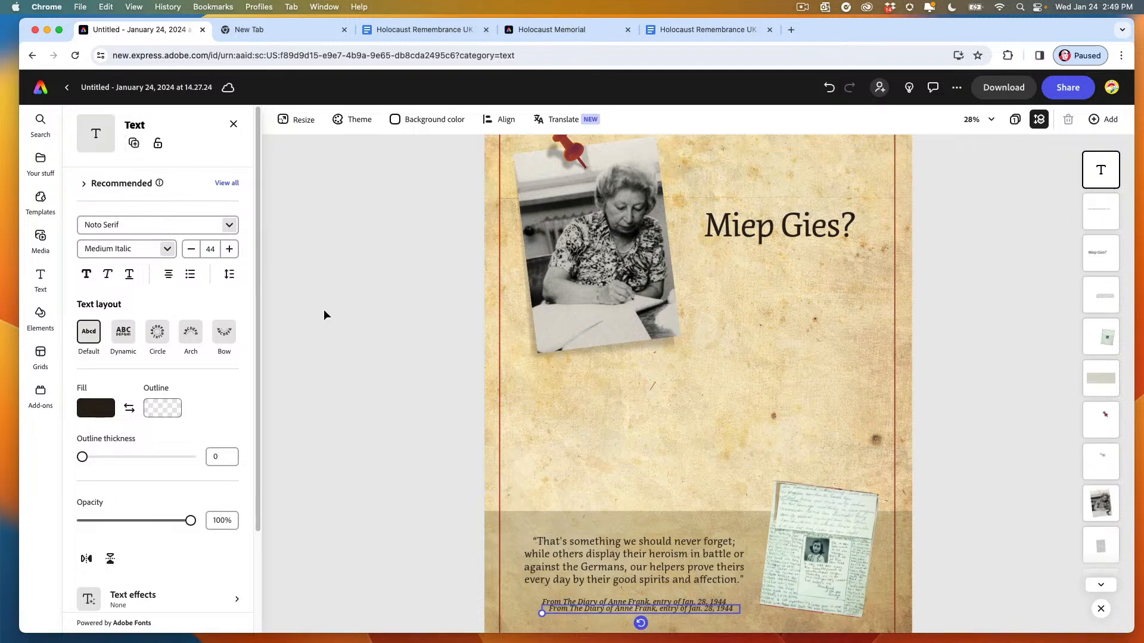
drag(571, 607, 710, 177)
double_click(717, 184)
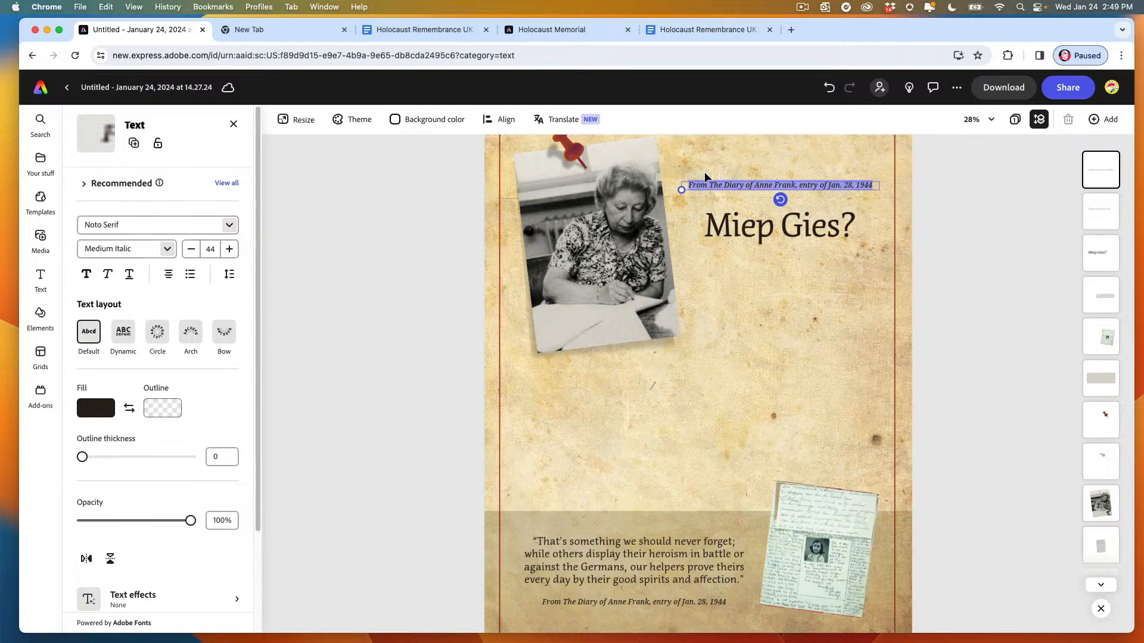
text(WHO WAS)
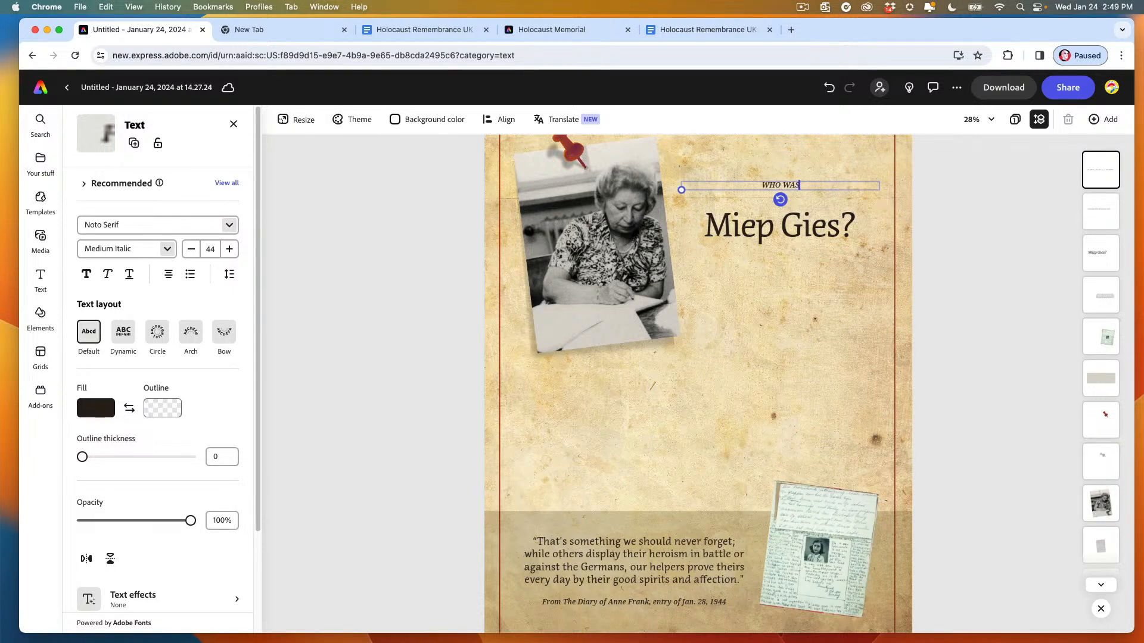
Step: Set the whole "WHO WAS" line in the SemiBold style of Noto Serif
key(super+a)
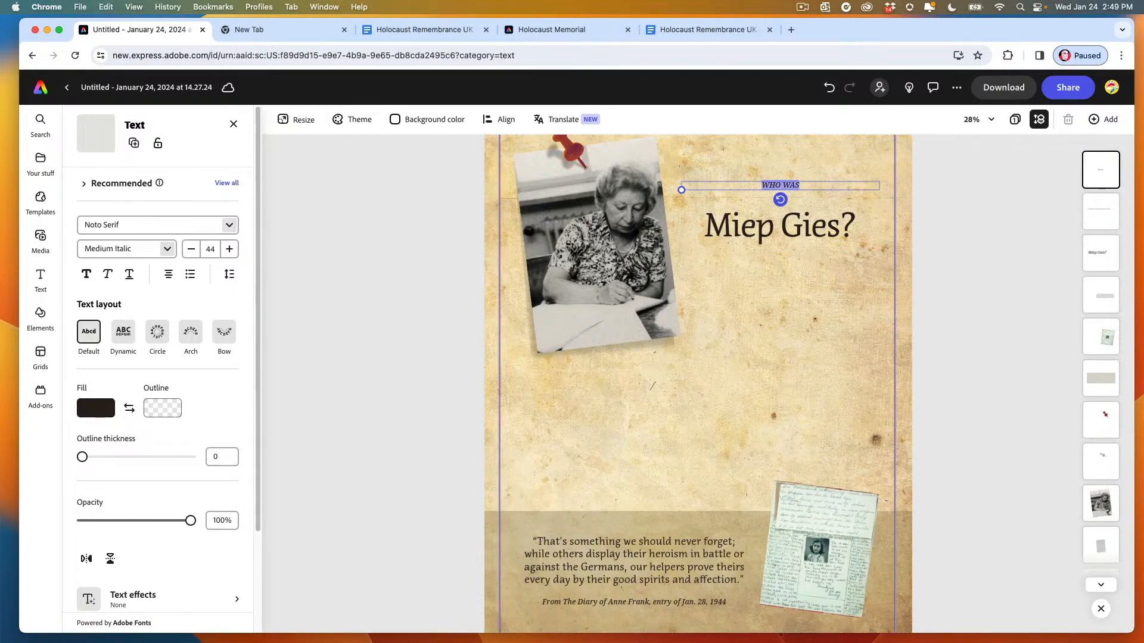
click(165, 248)
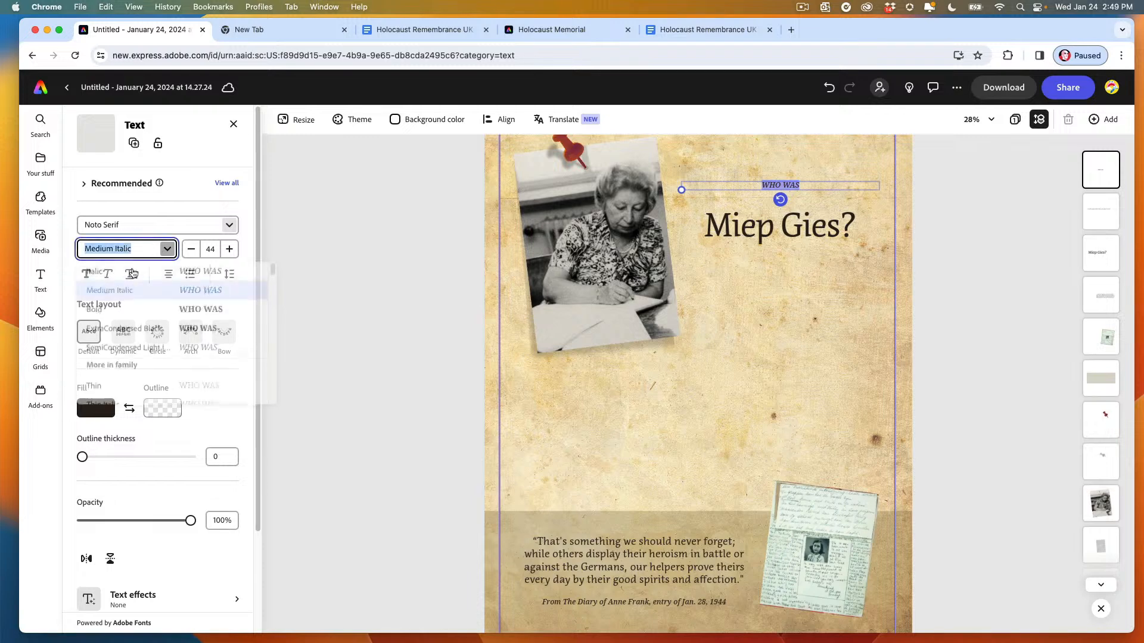
scroll(109, 303, down, 4)
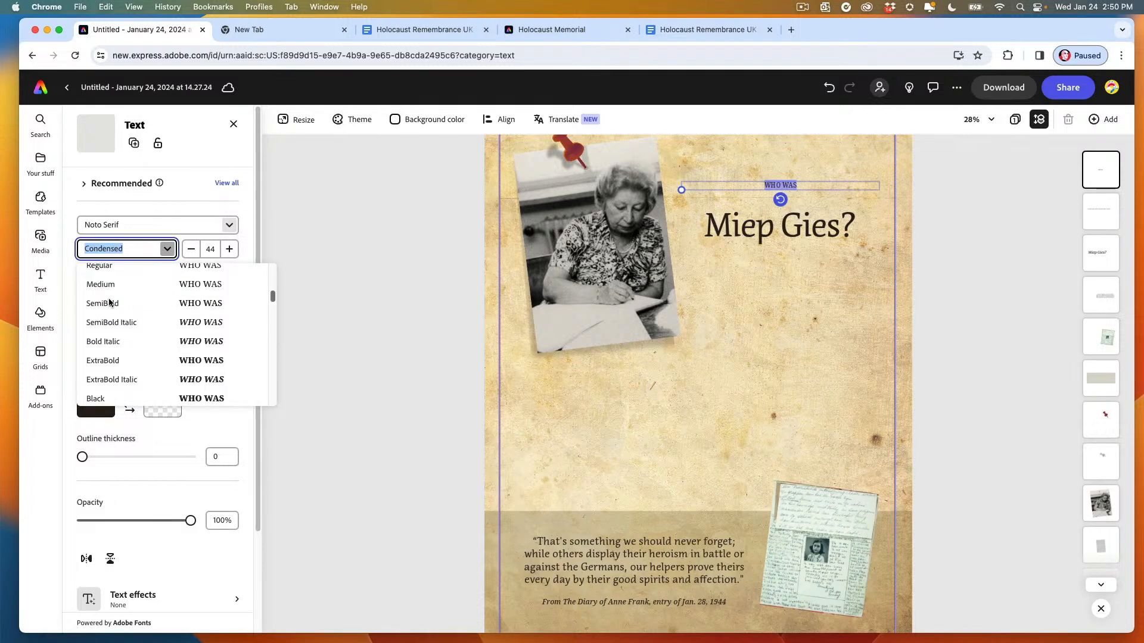
click(105, 304)
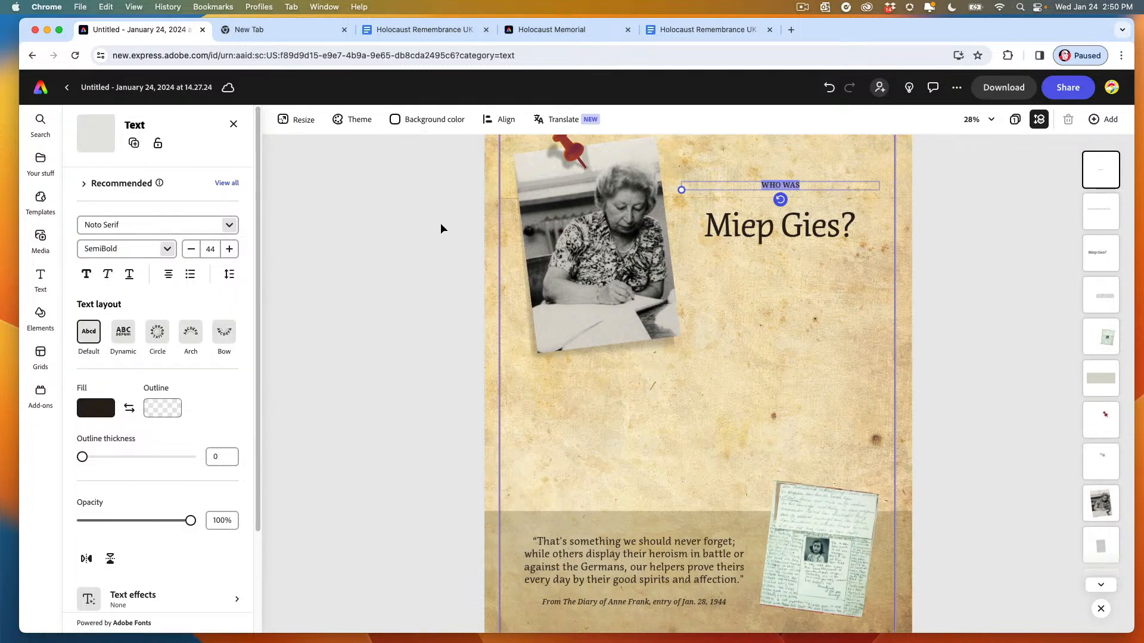
Step: Narrow the "WHO WAS" text box, enlarge it to font size 95 and center it just above "Miep Gies?"
click(768, 185)
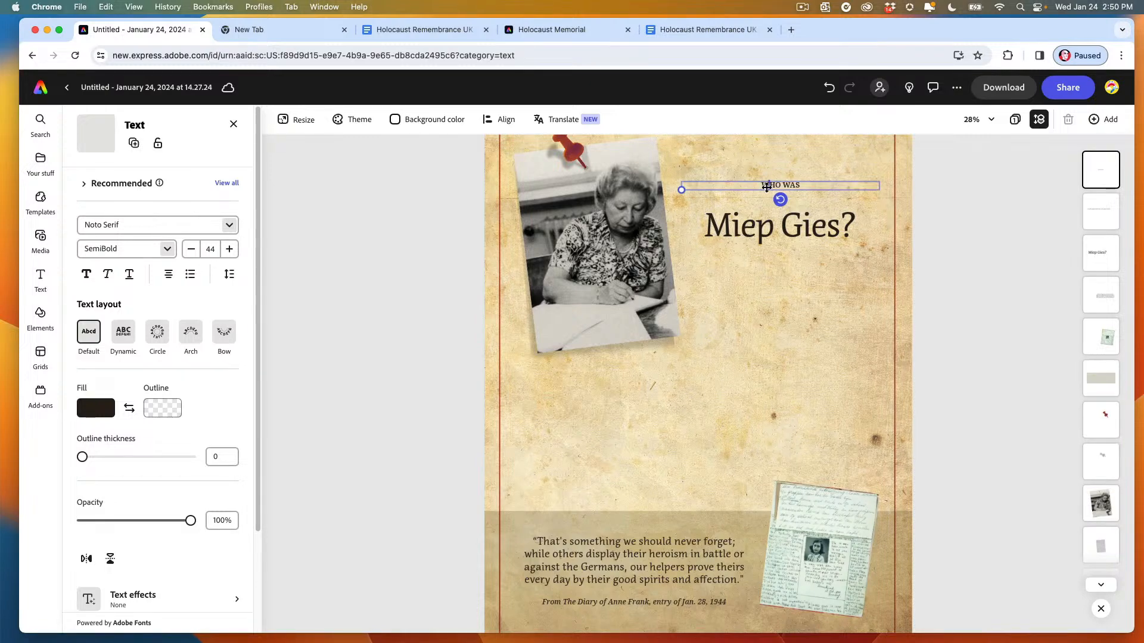
scroll(767, 187, up, 3)
scroll(767, 187, up, 1)
scroll(766, 187, right, 1)
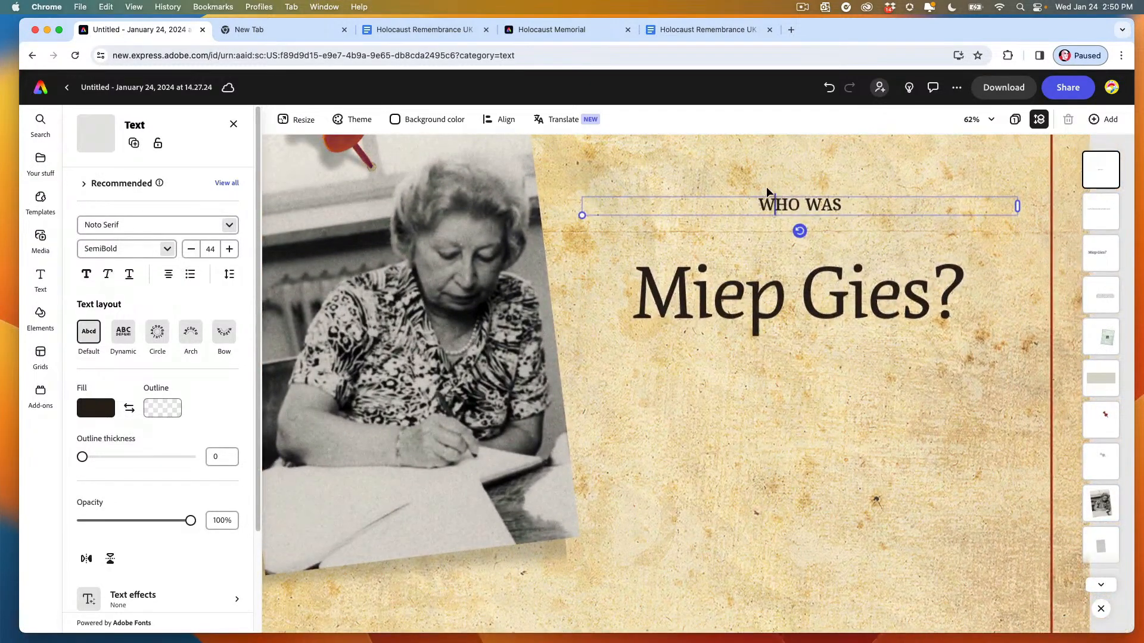
drag(1018, 206, 458, 237)
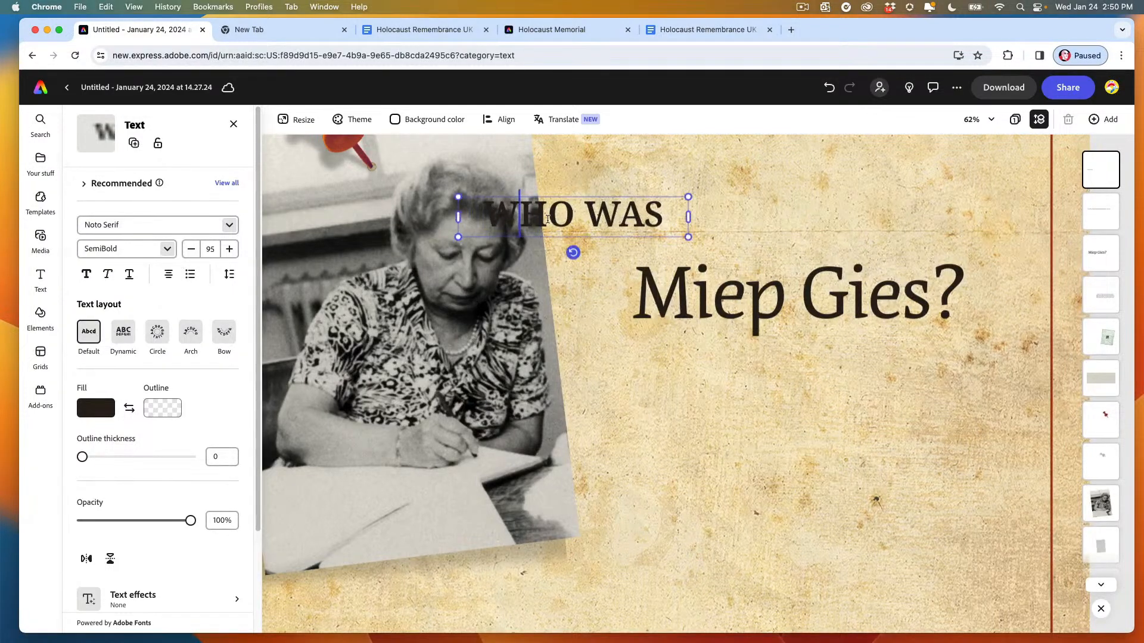
drag(558, 214, 780, 225)
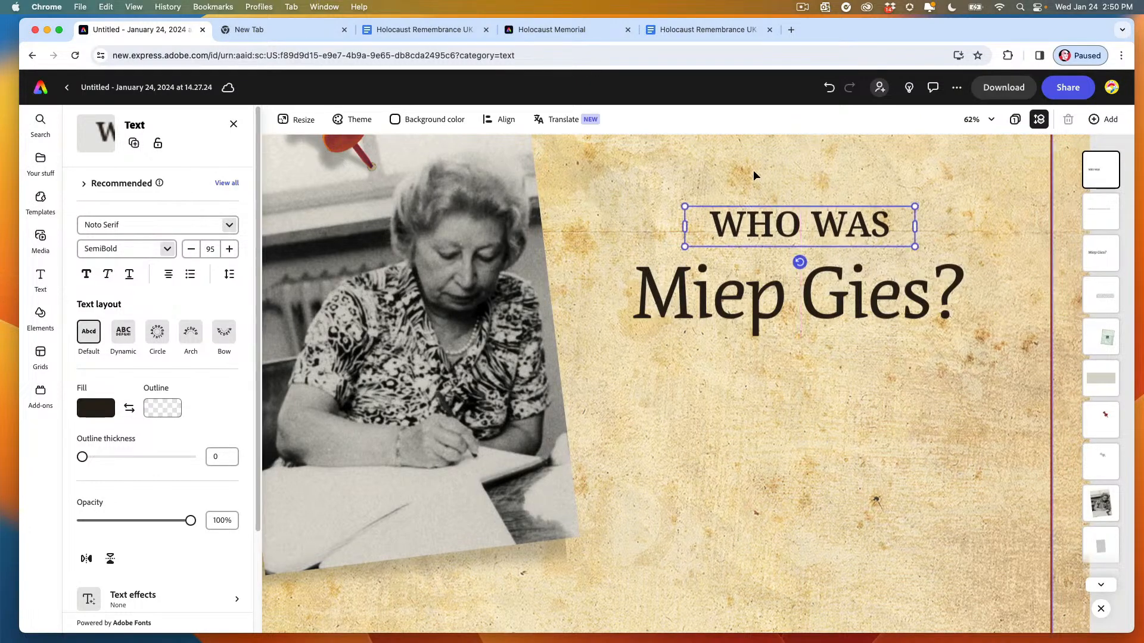
key(super+minus)
click(409, 262)
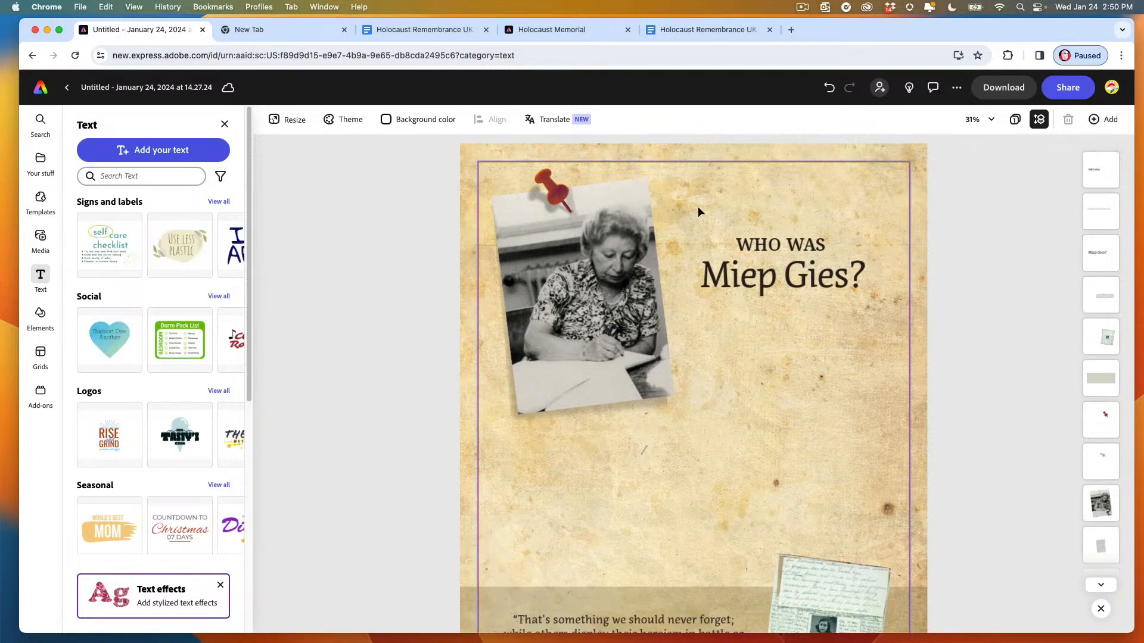
Step: Nudge the "WHO WAS" line slightly to the left above the "Miep Gies?" heading
click(746, 245)
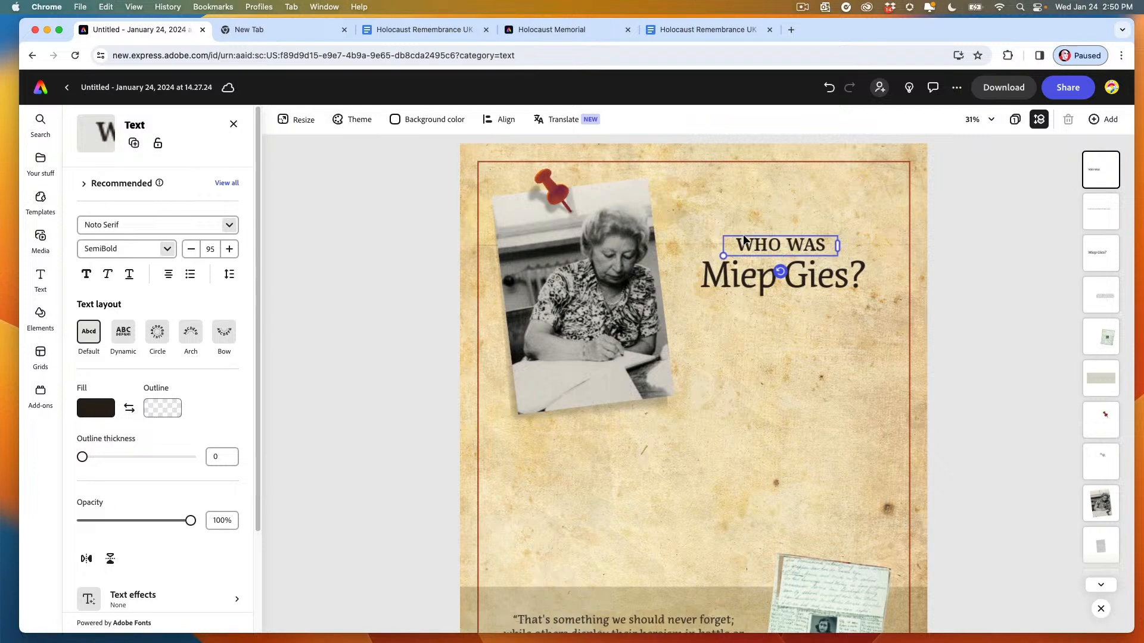
key(Left)
key(Left)
key(Left)
key(Left)
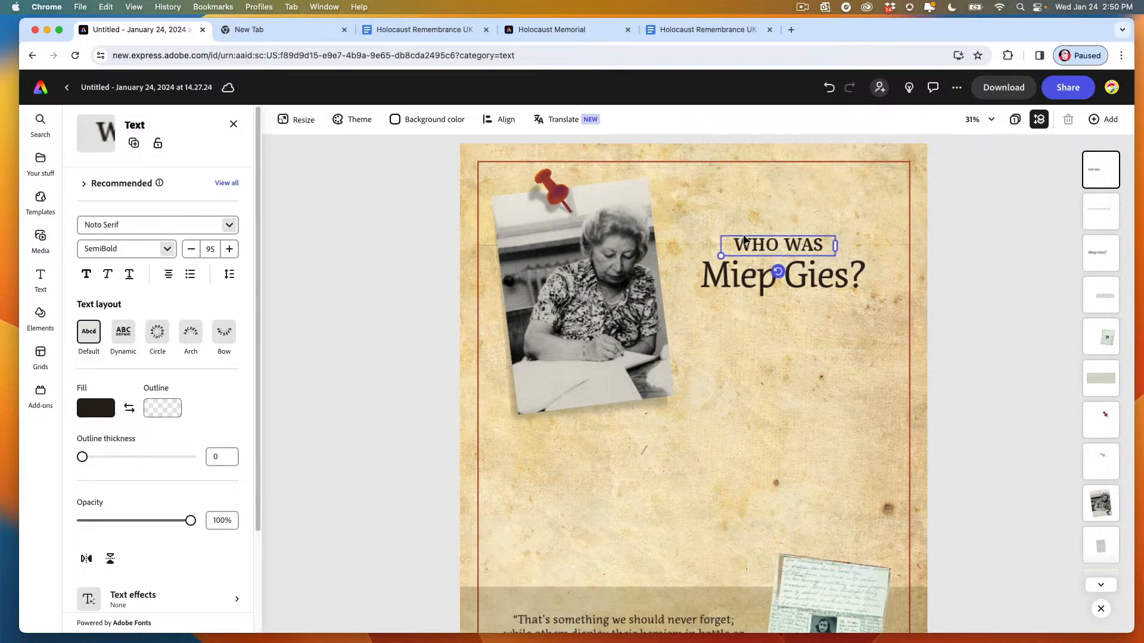
key(Escape)
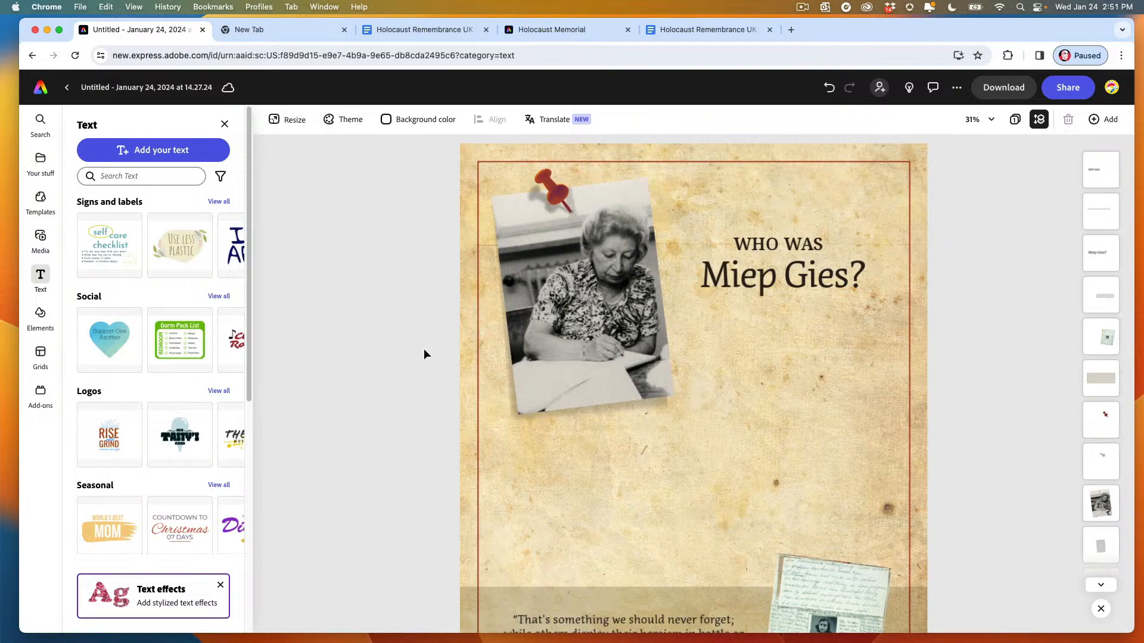
Step: Change the fill color of both "WHO WAS" and "Miep Gies?" to a rust red
click(754, 245)
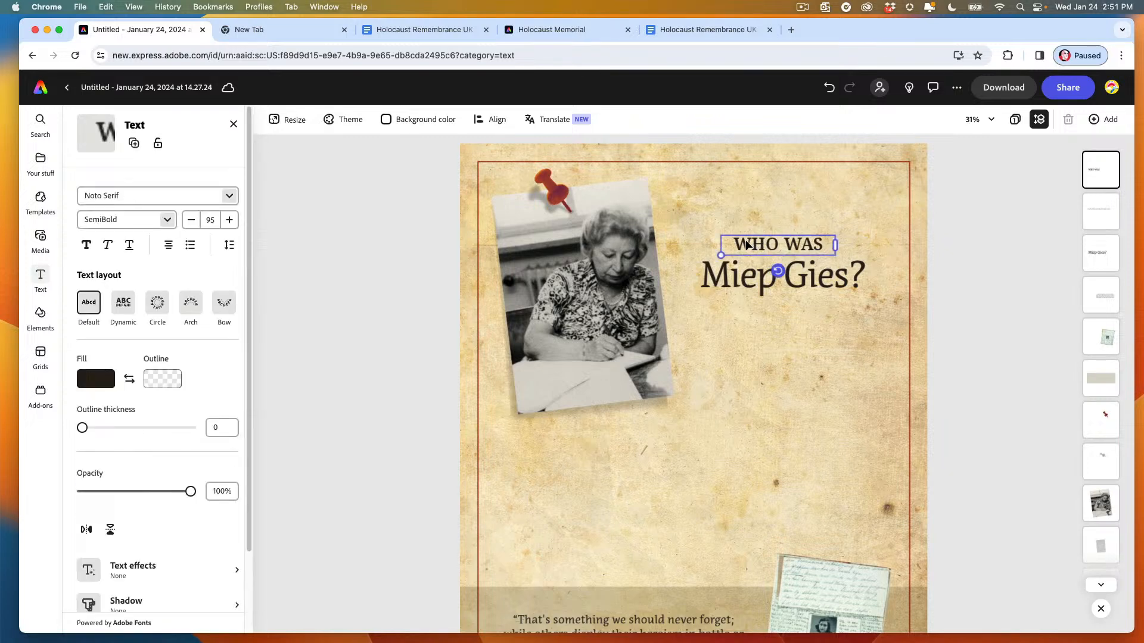
shift+click(737, 279)
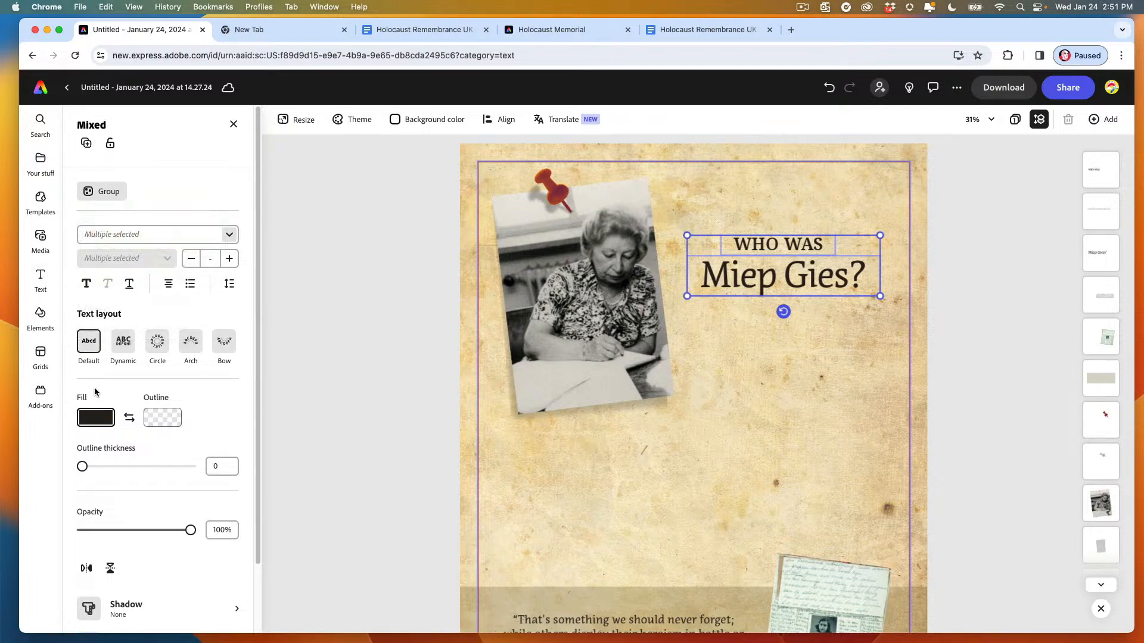
click(95, 417)
click(235, 299)
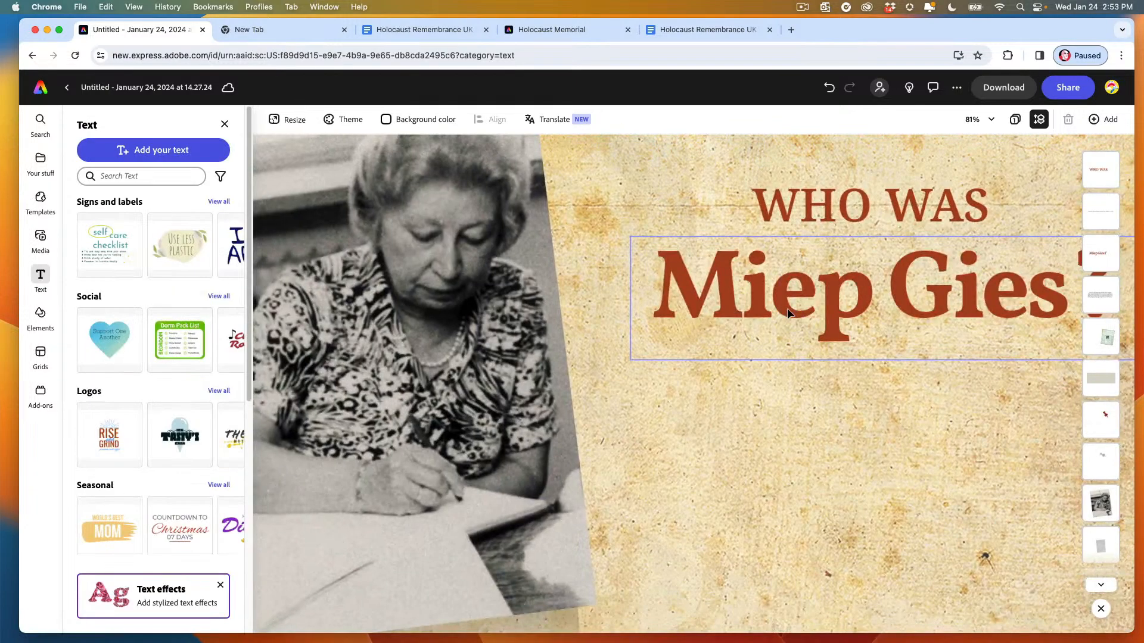
Step: Move the two title lines together slightly higher, closer to the page's top border
scroll(786, 308, down, 5)
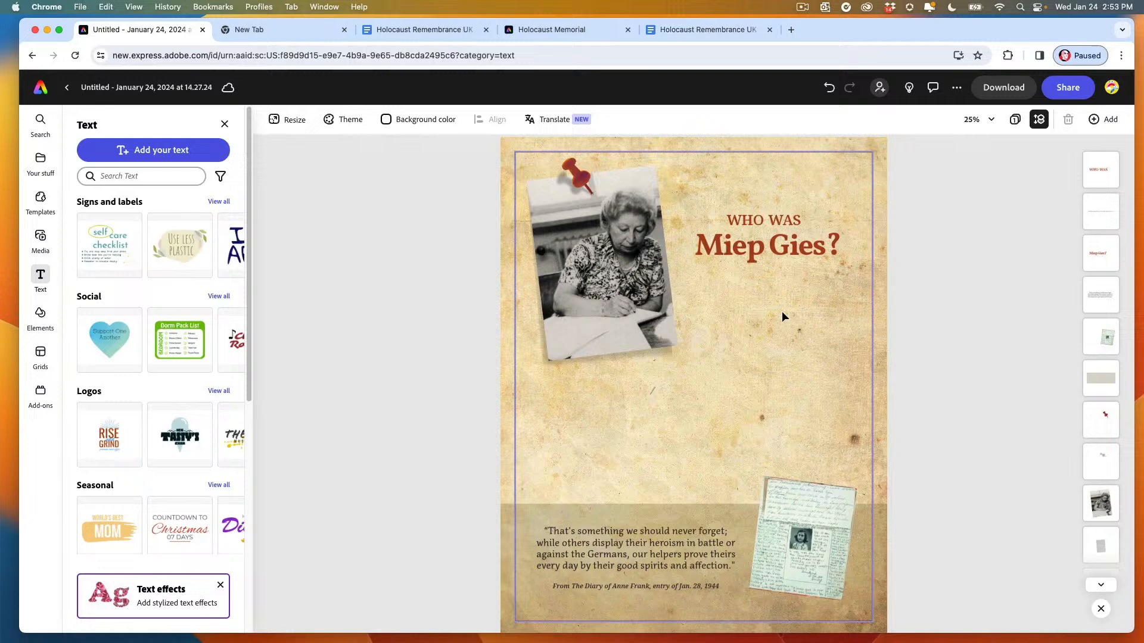
click(733, 219)
shift+click(768, 246)
drag(731, 219, 727, 190)
click(435, 236)
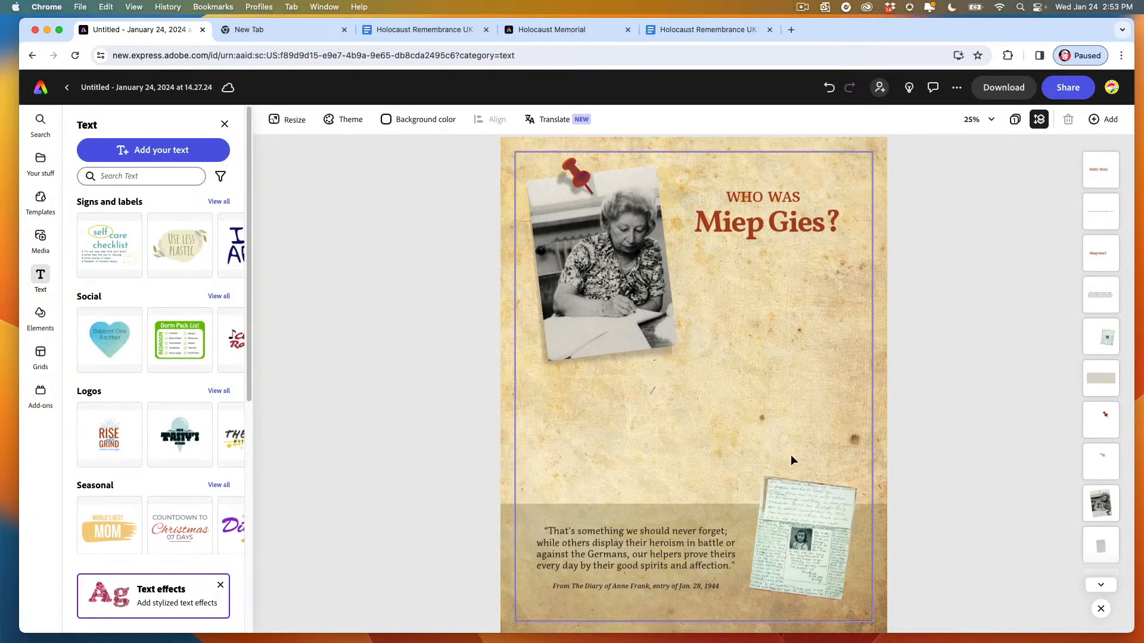
Step: Nudge the "WHO WAS" and "Miep Gies?" title lines together slightly to the right
click(734, 192)
shift+click(729, 218)
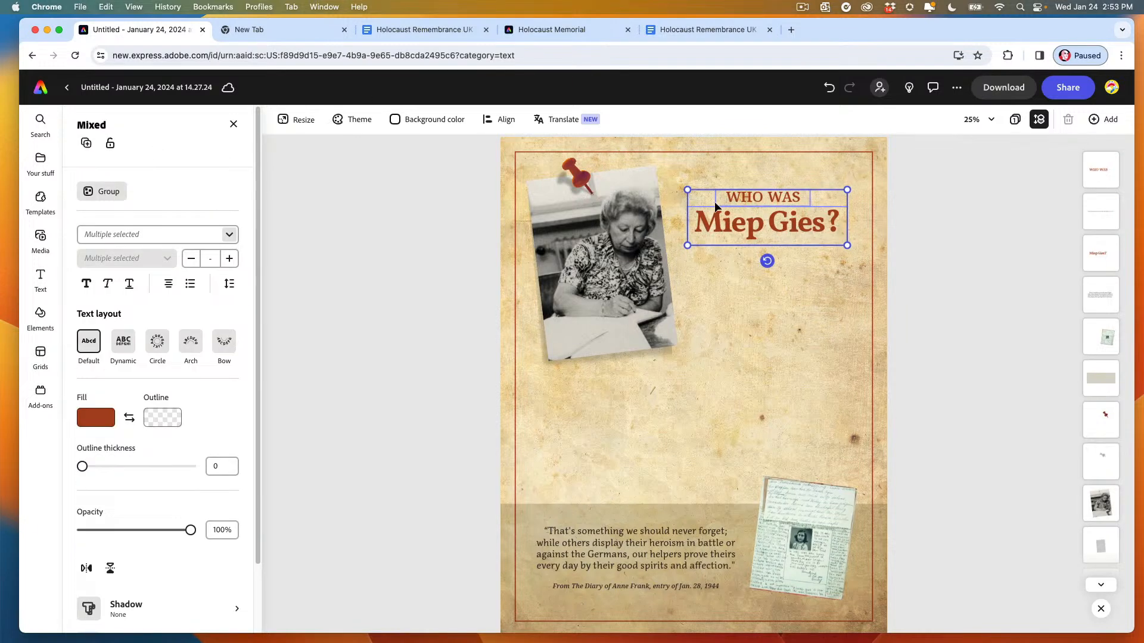
key(Right)
key(Right)
key(Right)
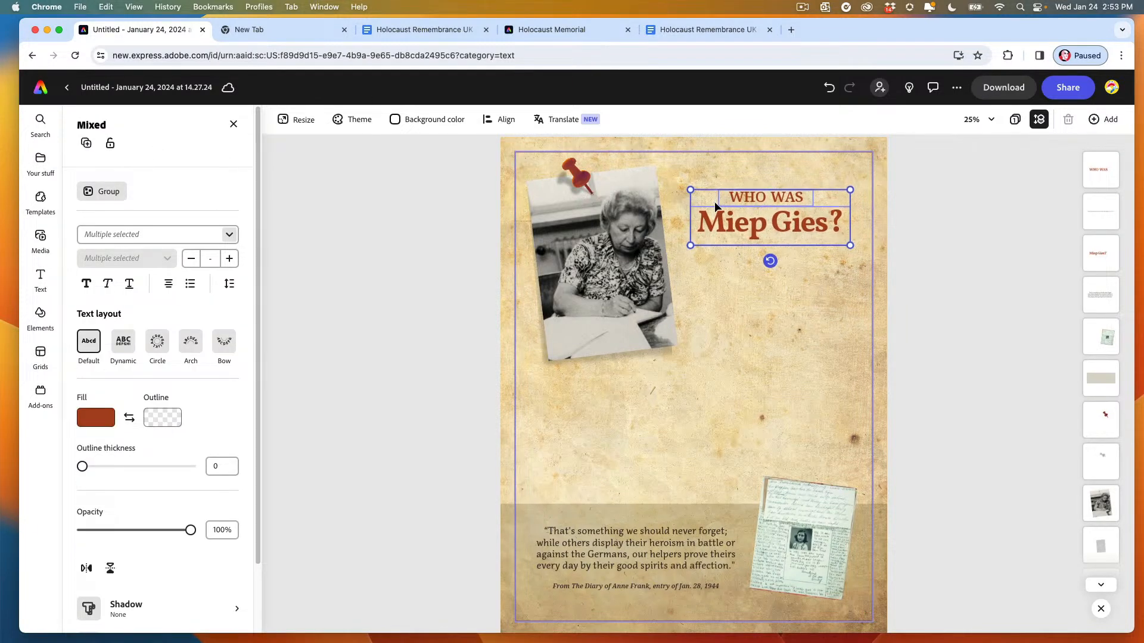
Step: Switch to the Holocaust Remembrance UK EDU document in Google Docs and copy the five paragraphs under "Facts"
click(668, 29)
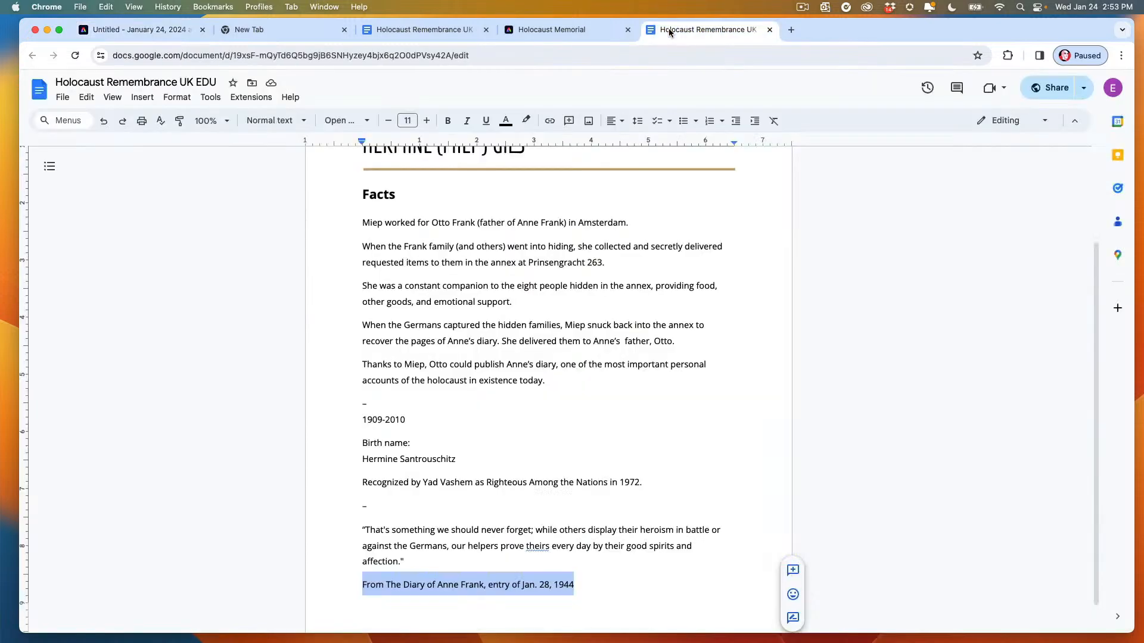
click(367, 222)
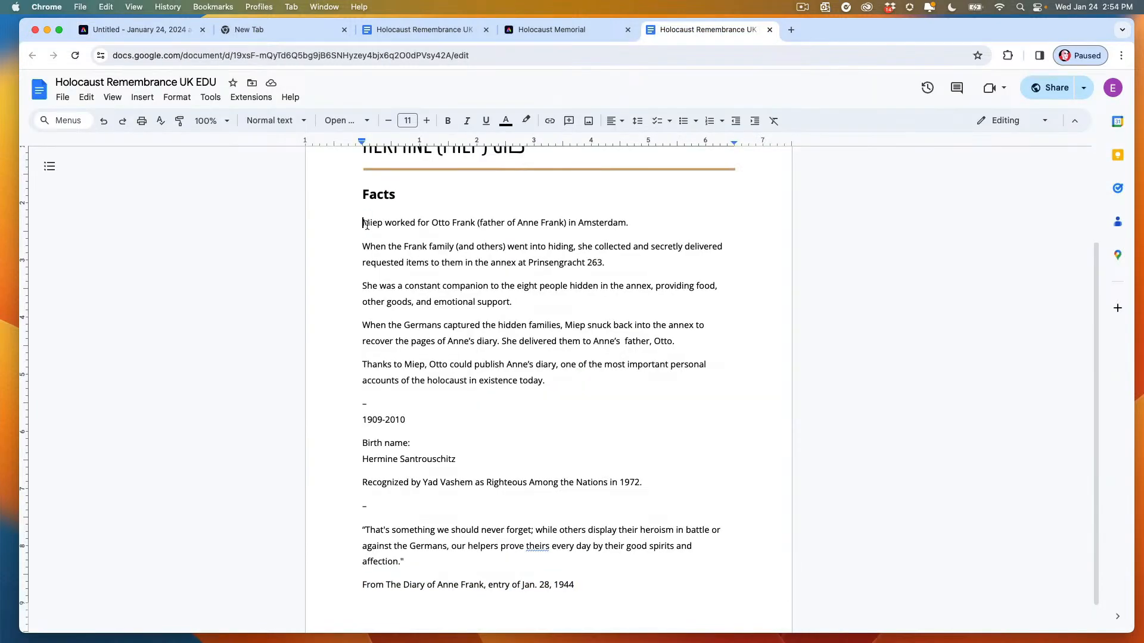
drag(367, 224, 548, 381)
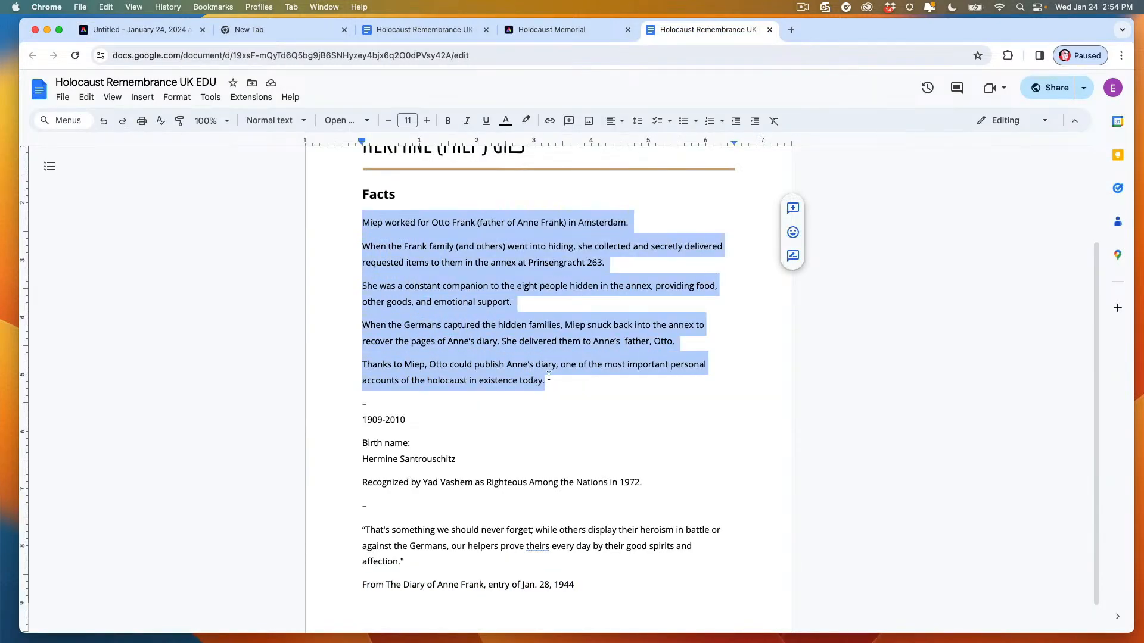
key(super+c)
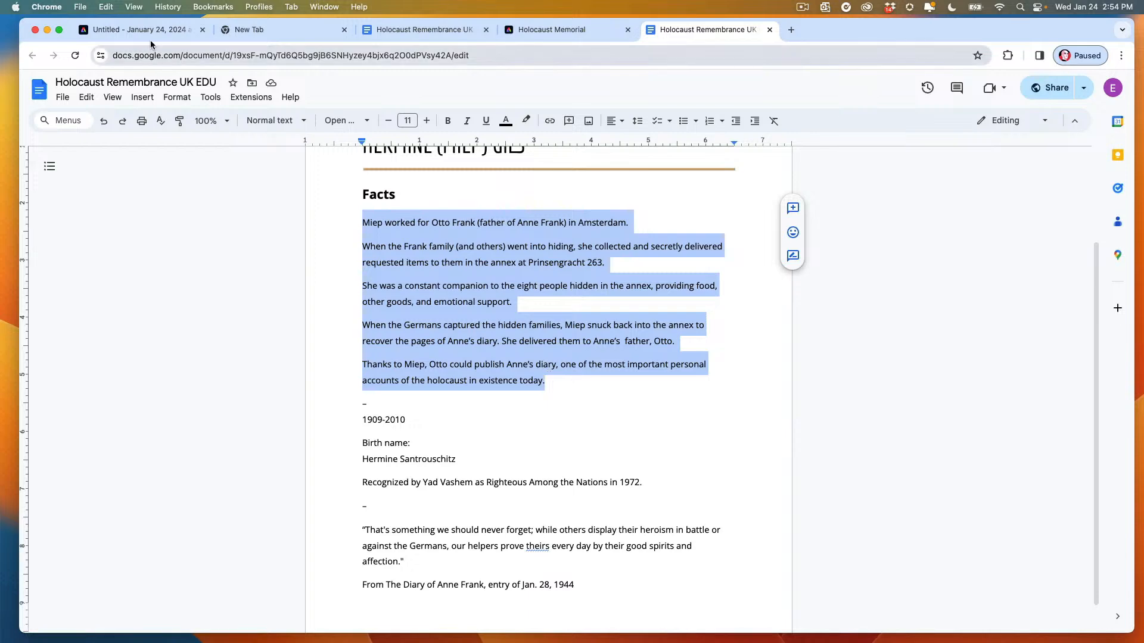
Step: Return to the Adobe Express design, add a new text box and replace its placeholder with the copied facts
key(super+1)
click(715, 309)
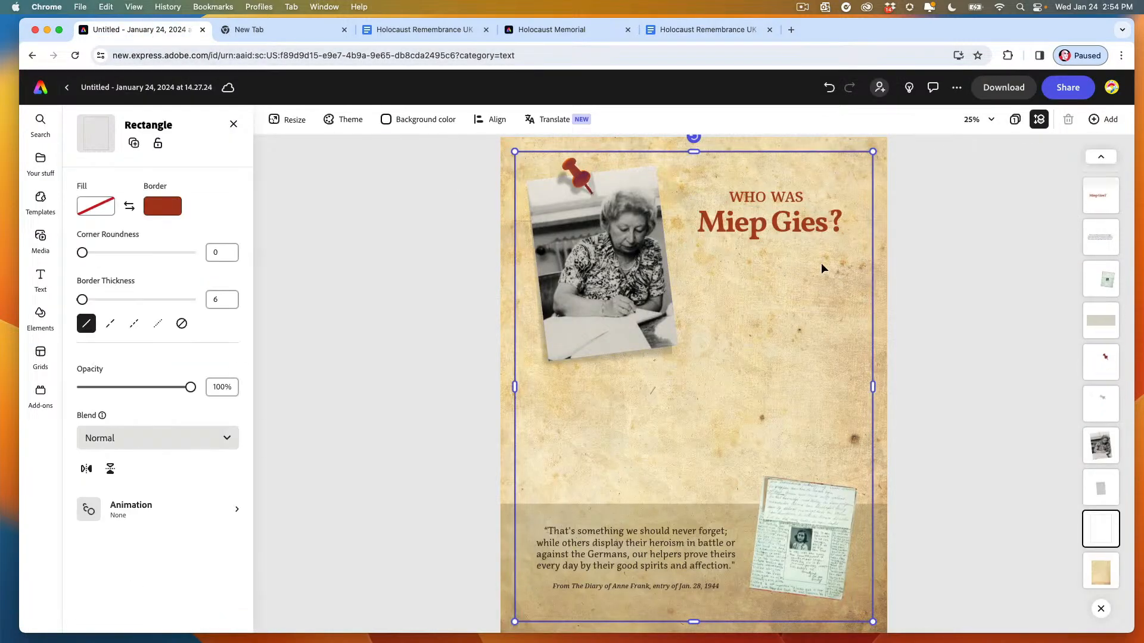
click(40, 279)
click(153, 151)
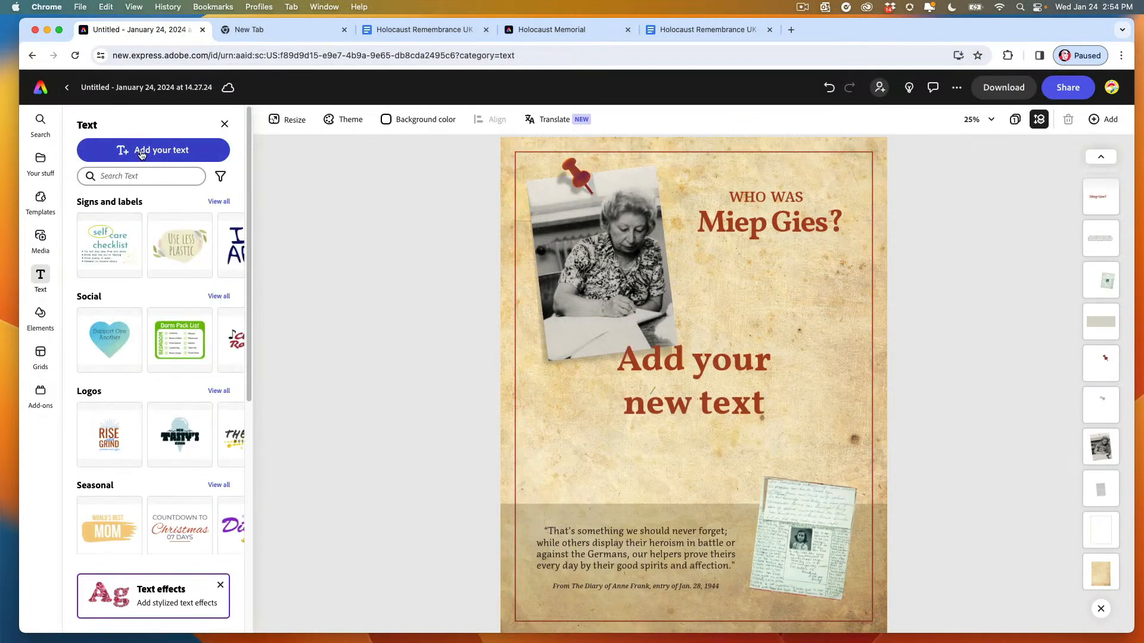
click(647, 362)
triple_click(652, 387)
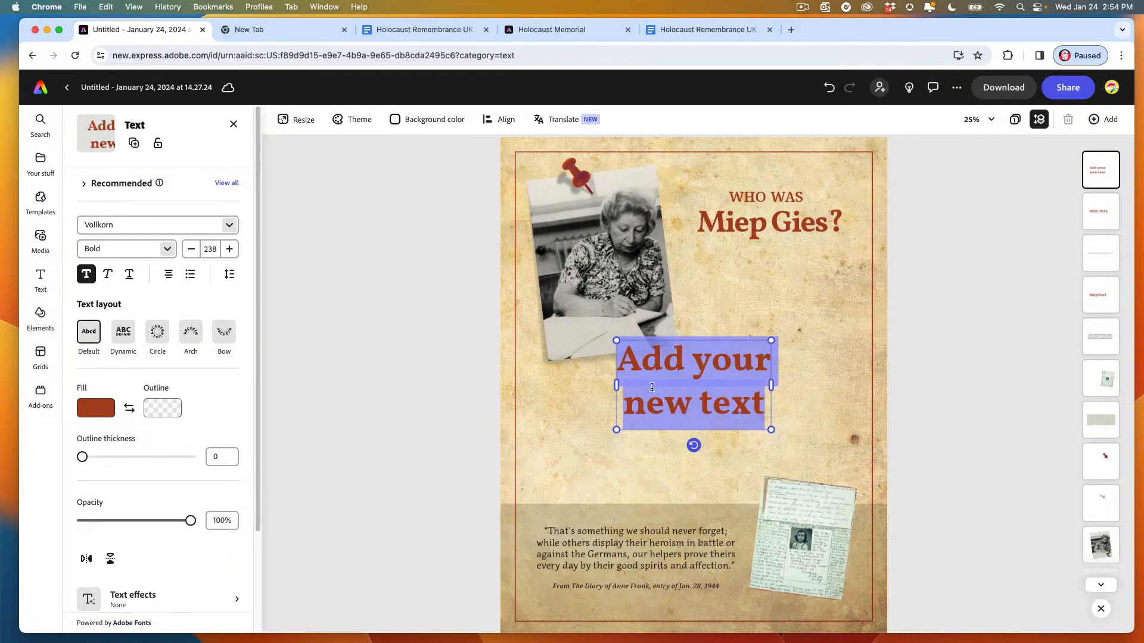
key(super+v)
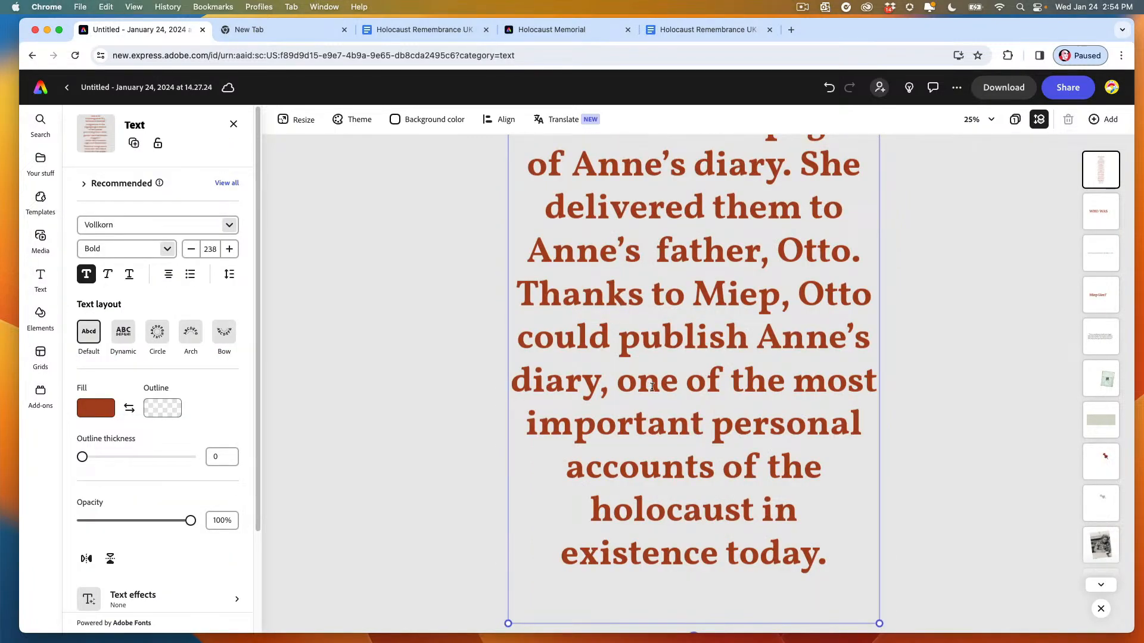
Step: Set the font size of all the pasted facts text to 50
key(super+a)
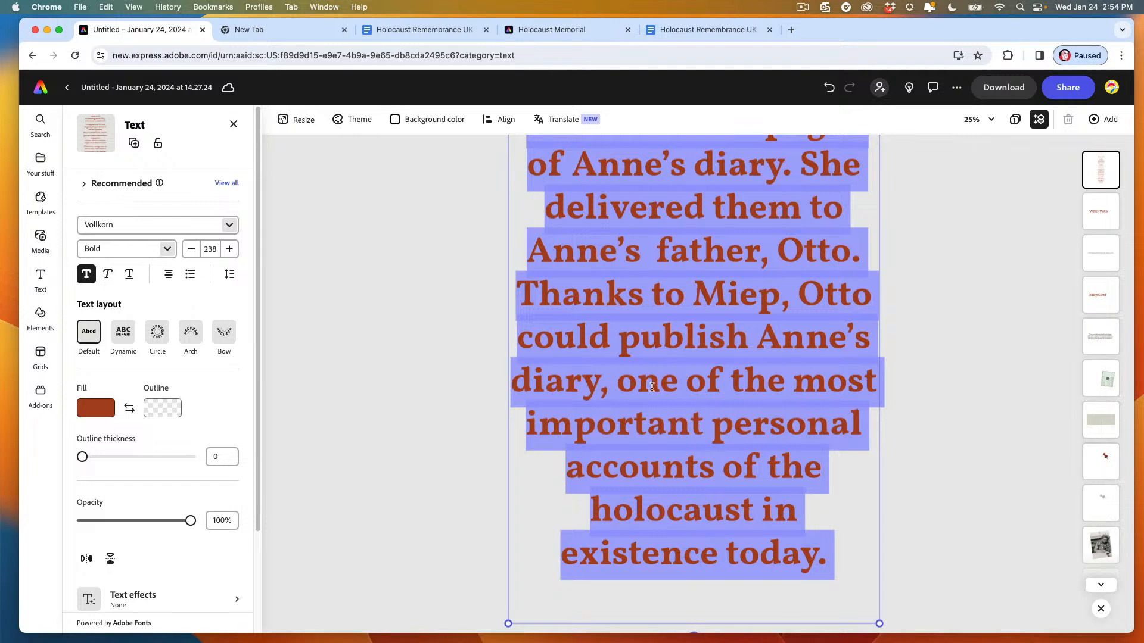
click(210, 249)
double_click(205, 250)
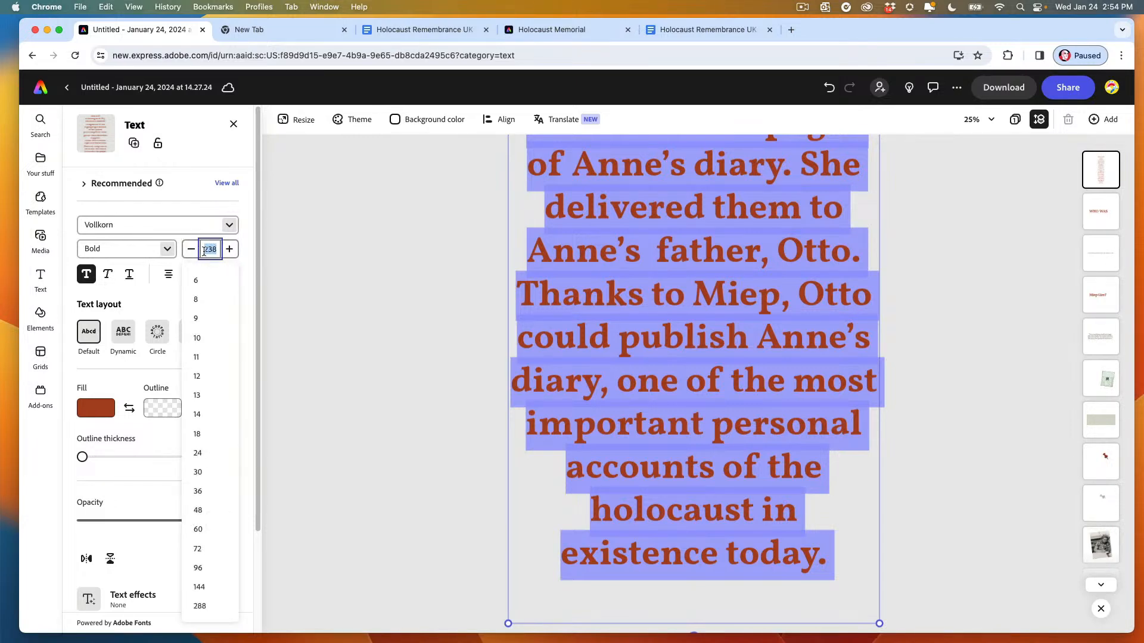
text(50)
key(Return)
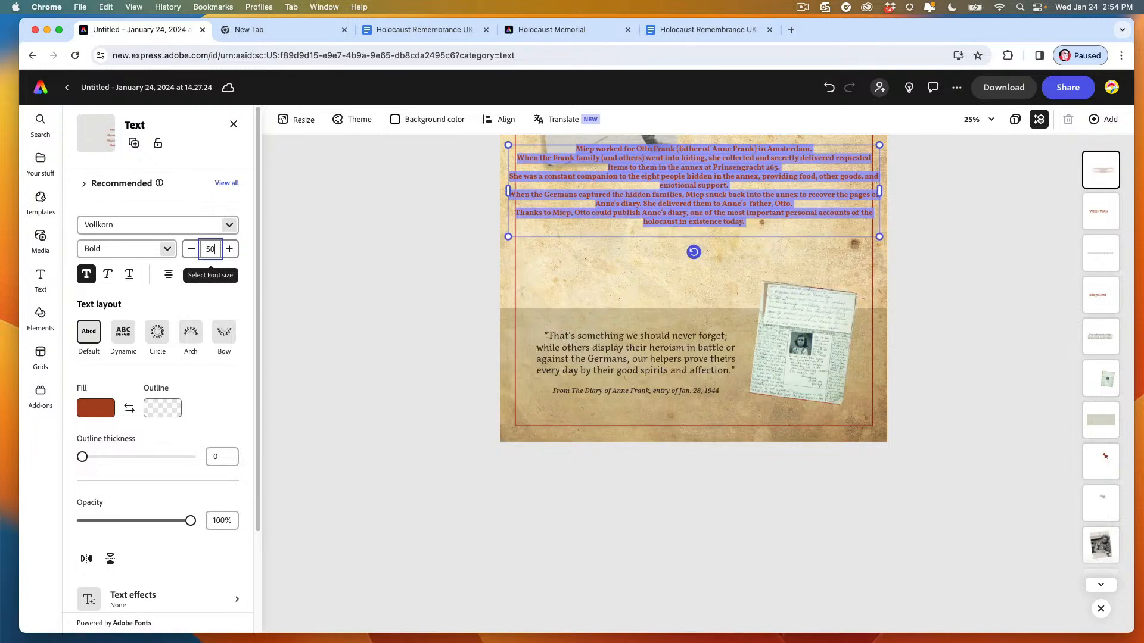
Step: Narrow the facts text box from its left edge into a column about as wide as the title
drag(508, 192, 719, 195)
scroll(769, 179, up, 5)
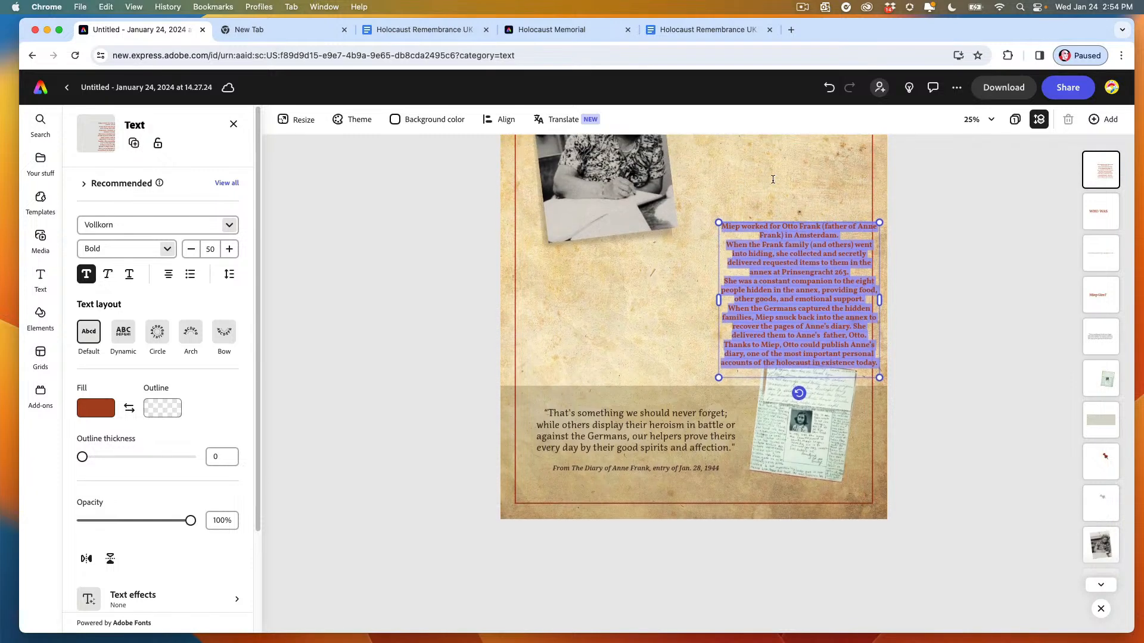
scroll(773, 180, up, 1)
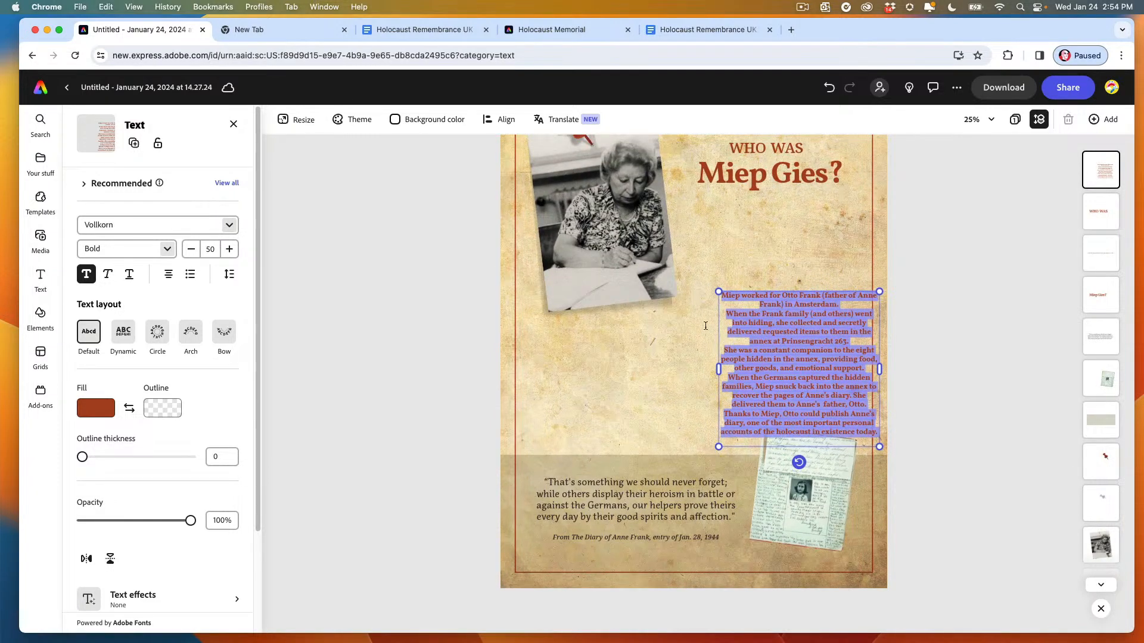
Step: Left-align the facts text and move it directly beneath the "Miep Gies?" heading, beside the photo
click(169, 276)
click(146, 302)
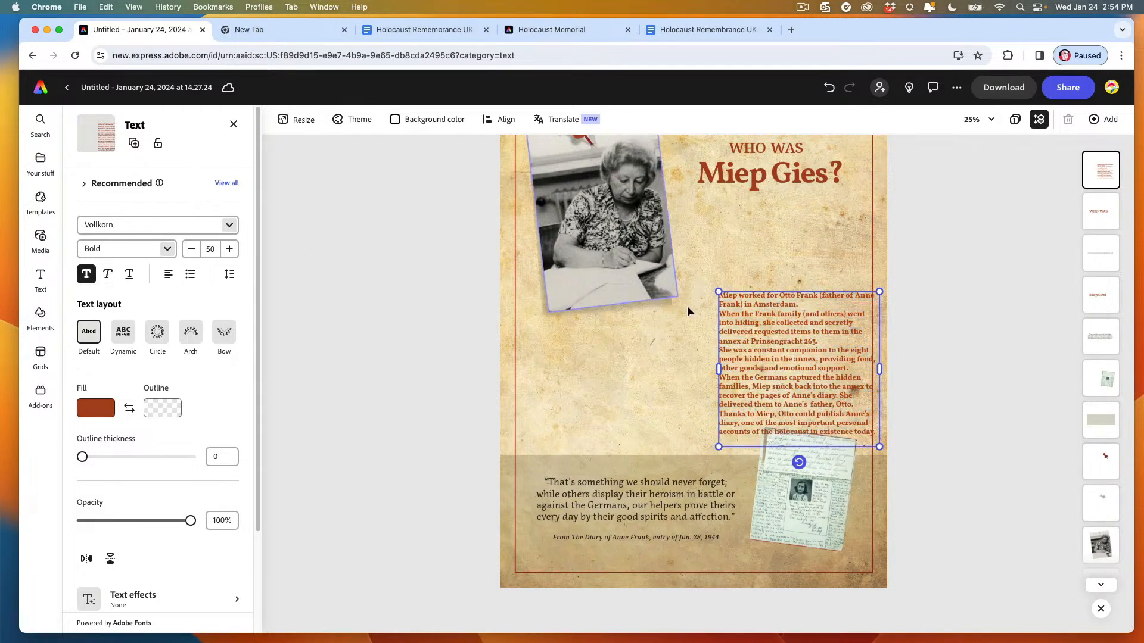
drag(728, 315, 713, 272)
Step: Change the fill of all the facts text to a custom dark brown, #301E14
double_click(715, 263)
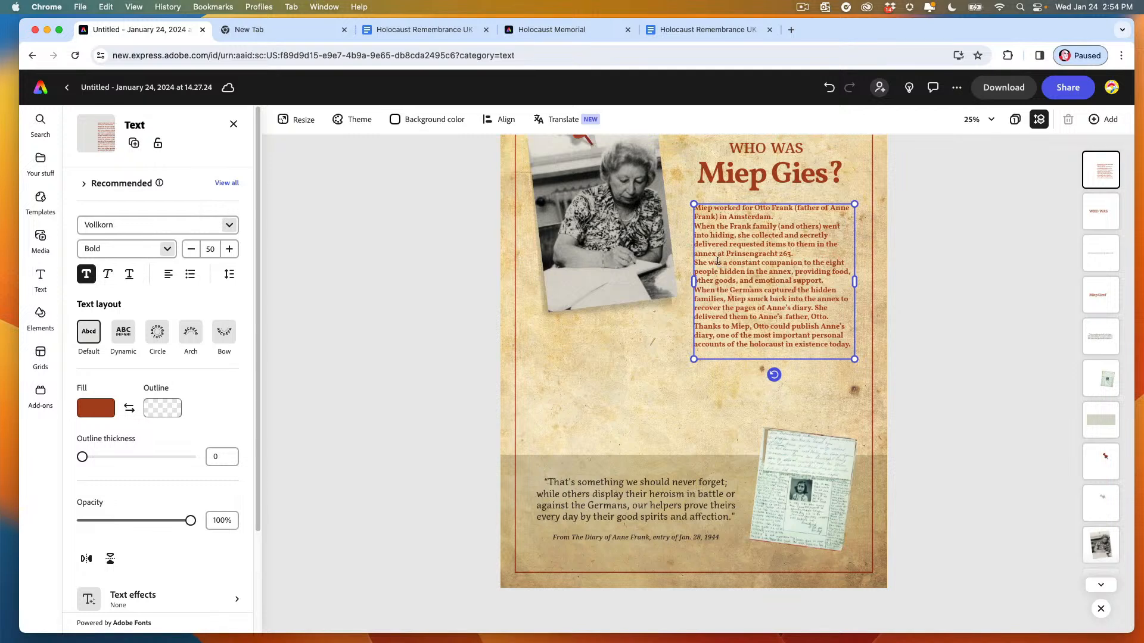
key(super+a)
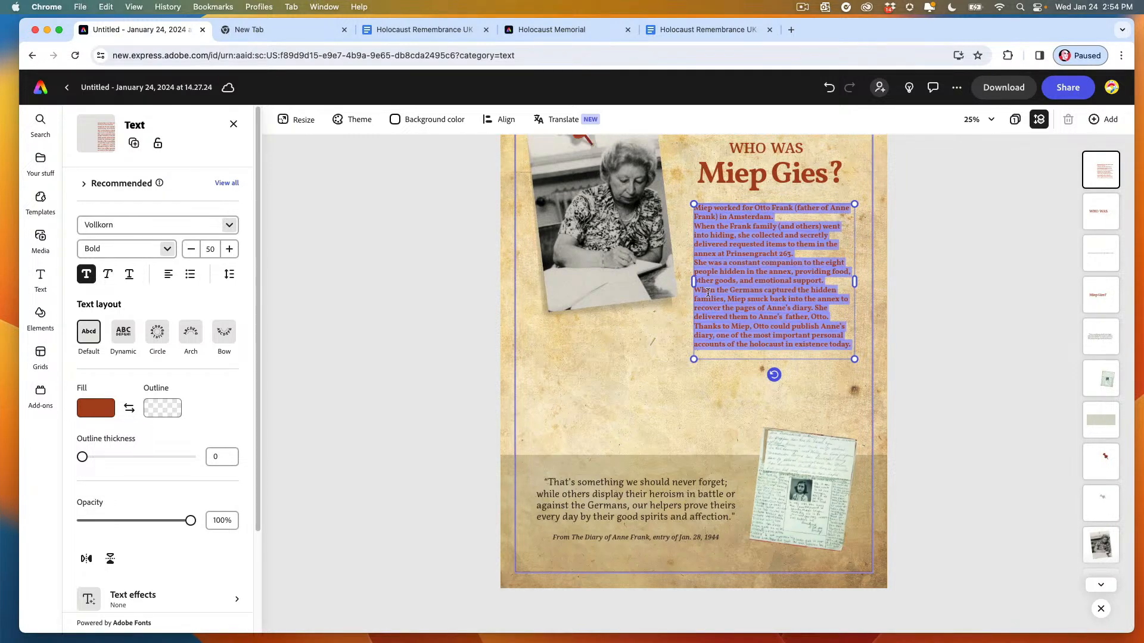
click(102, 410)
click(163, 321)
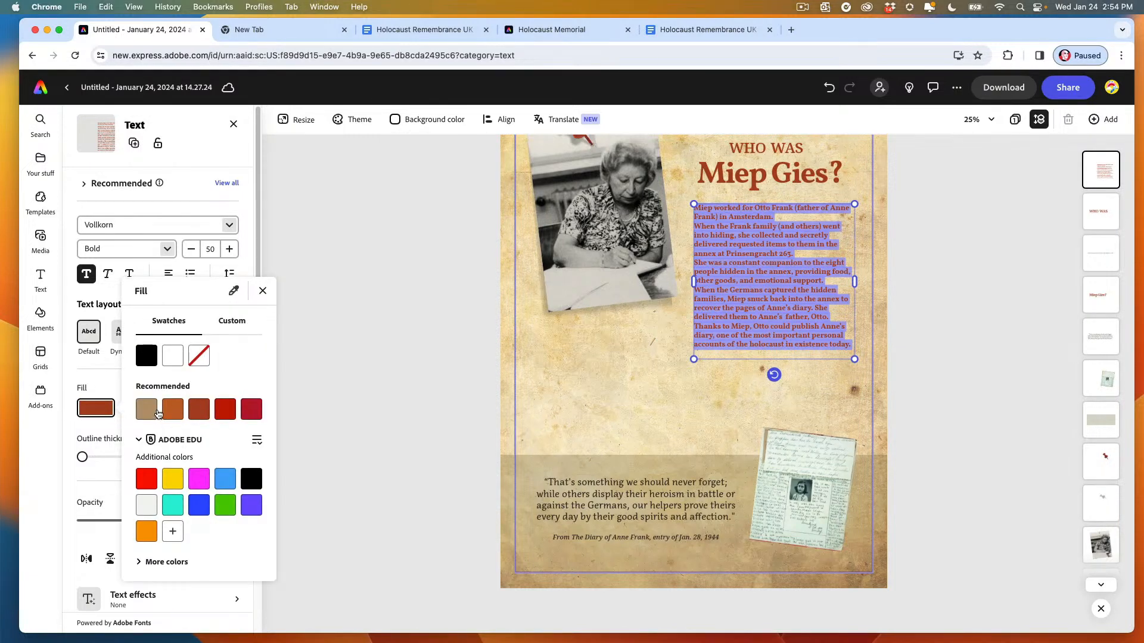
click(231, 322)
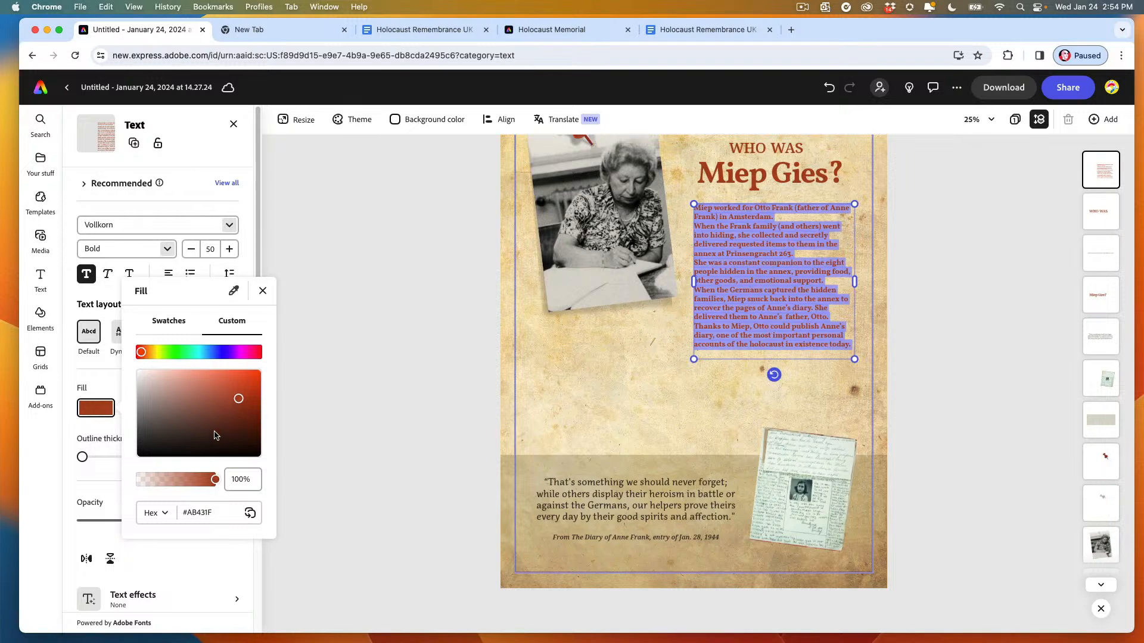
click(143, 352)
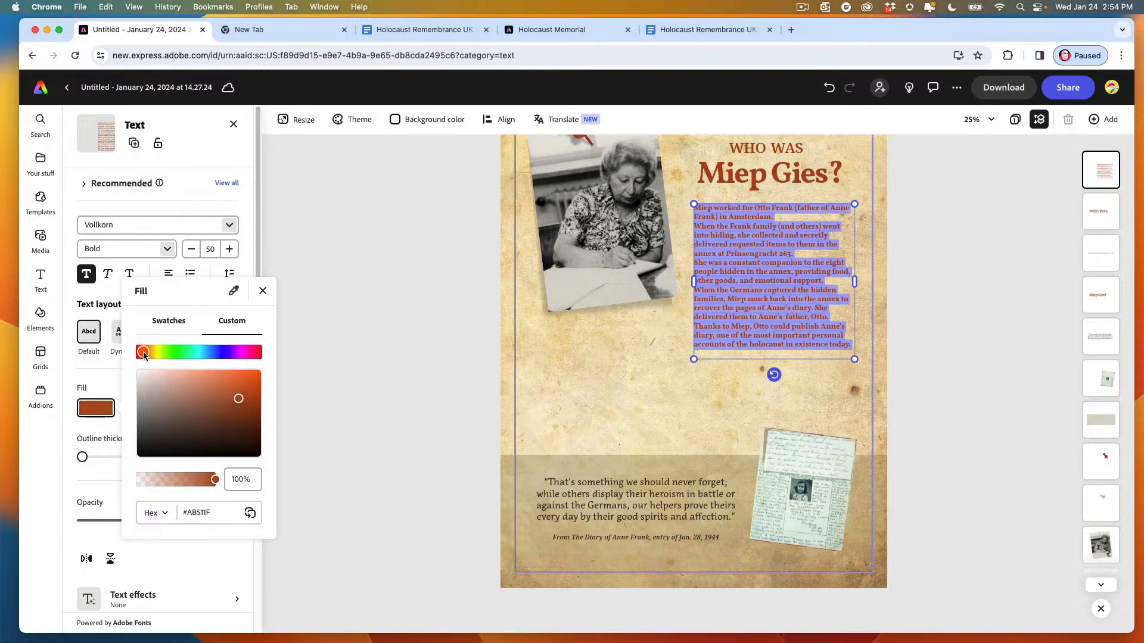
click(211, 441)
click(211, 443)
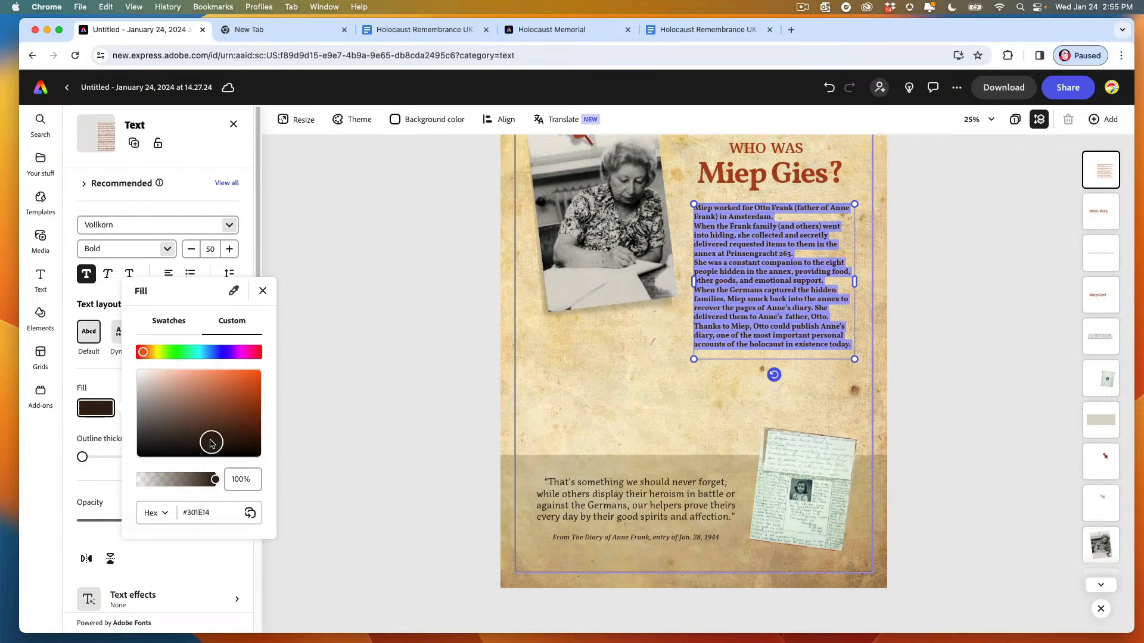
Step: Set the facts text's font weight to Regular
click(103, 250)
click(103, 249)
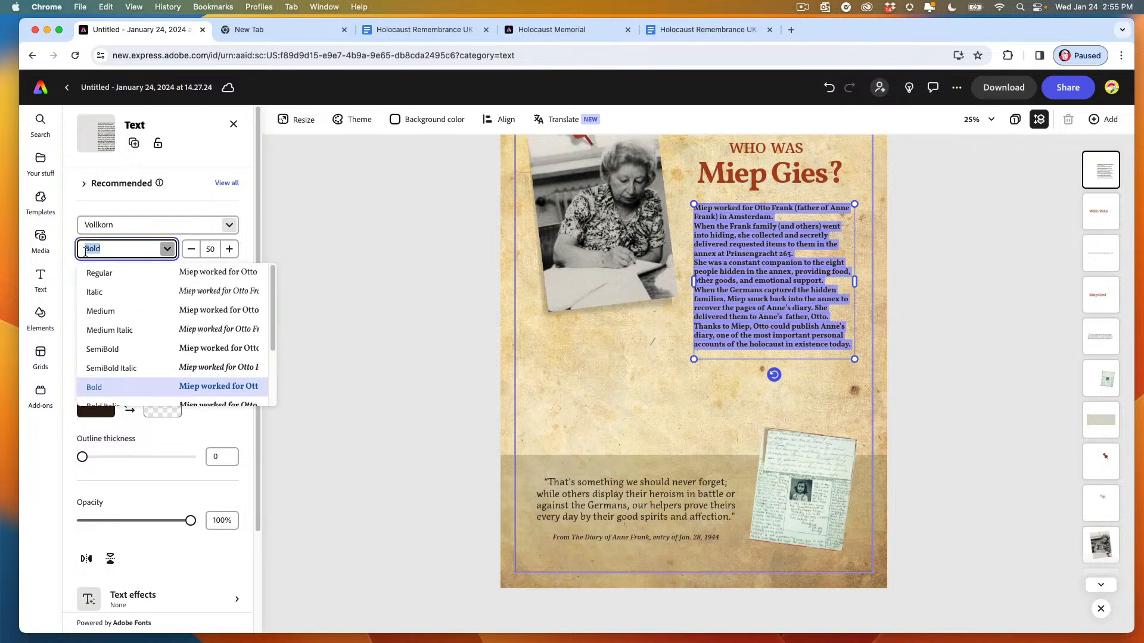
click(94, 274)
click(93, 275)
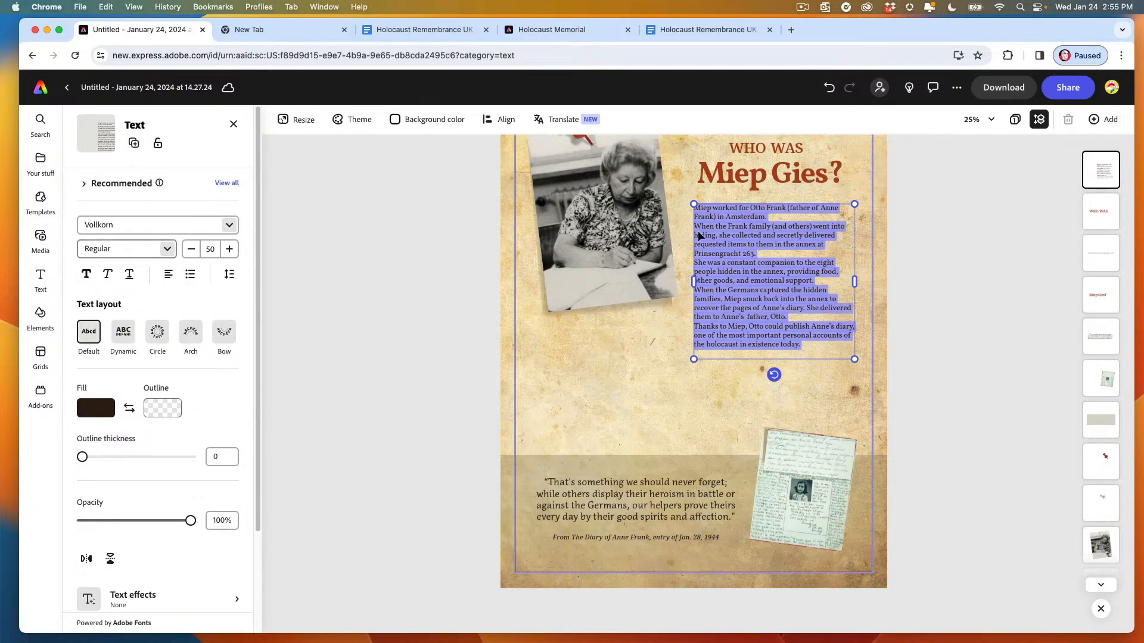
Step: Insert a blank line between each of the five facts paragraphs and finish editing the text
click(769, 216)
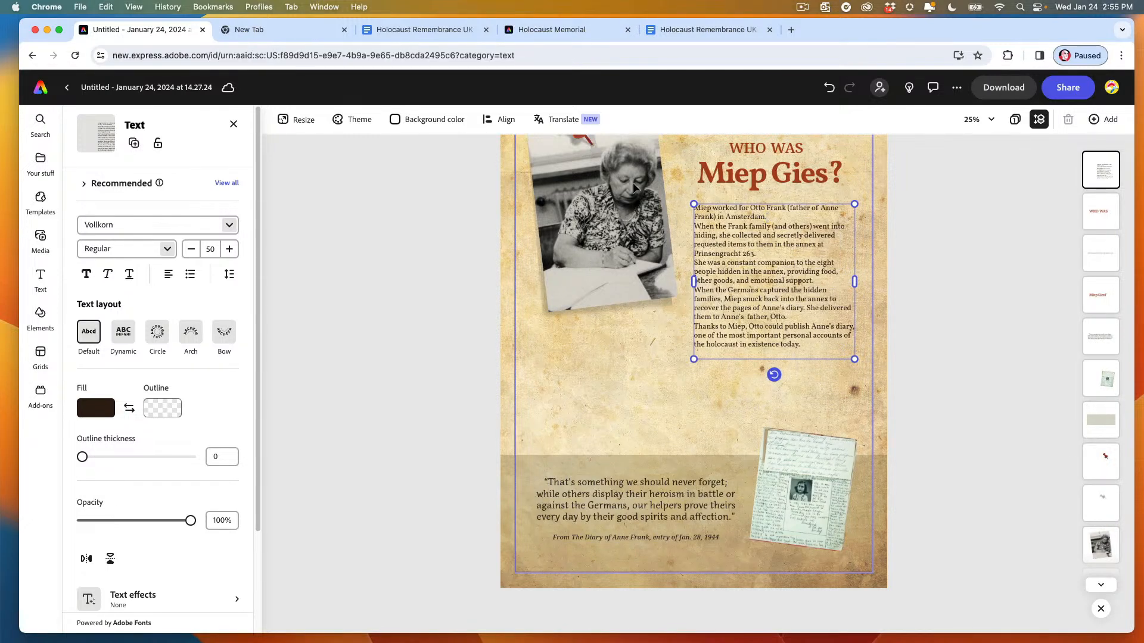
key(Return)
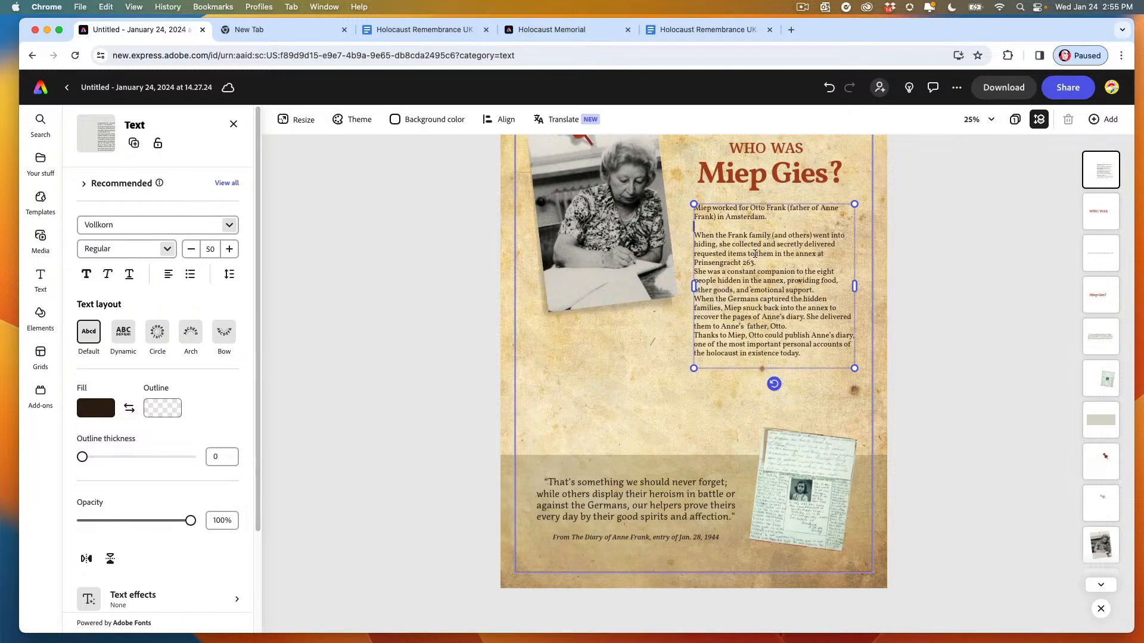
click(757, 260)
key(Return)
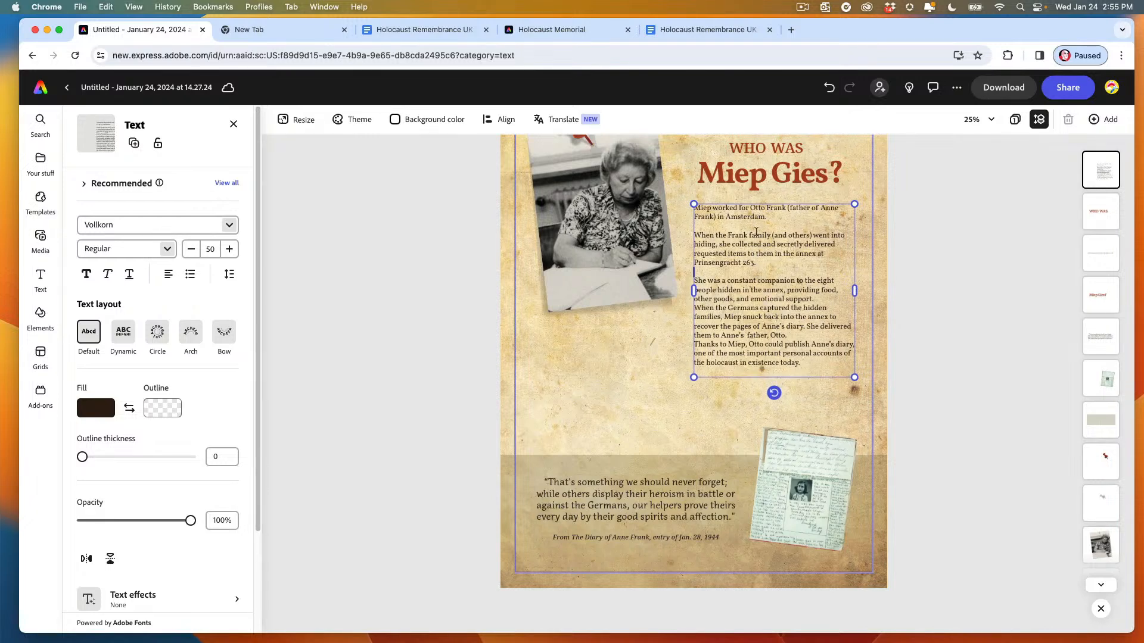
click(814, 299)
key(Return)
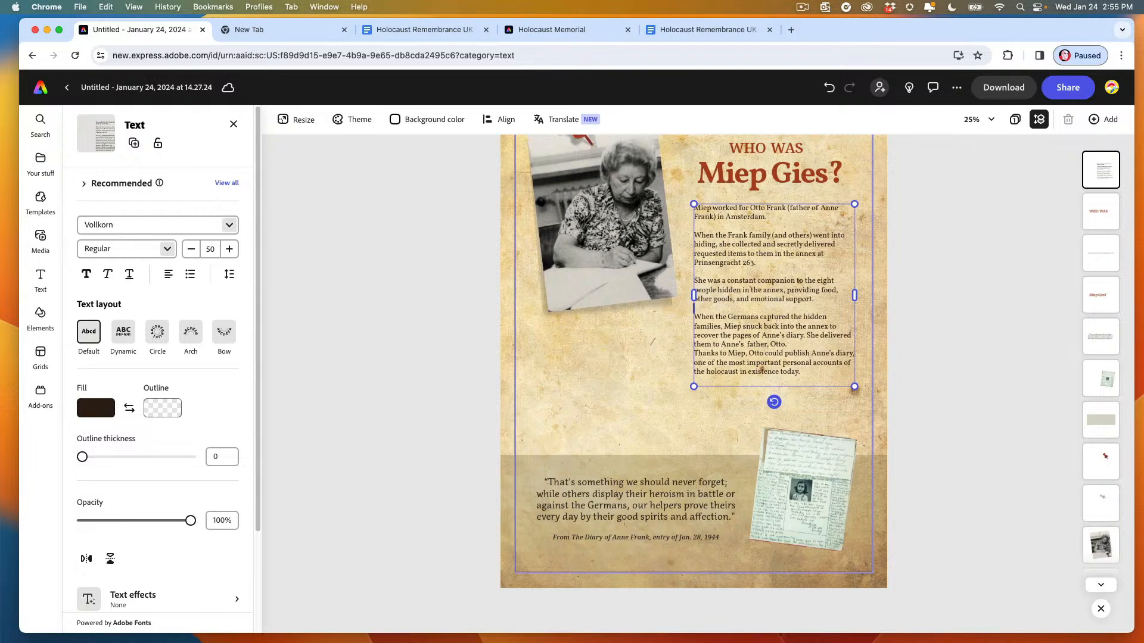
click(787, 345)
key(Return)
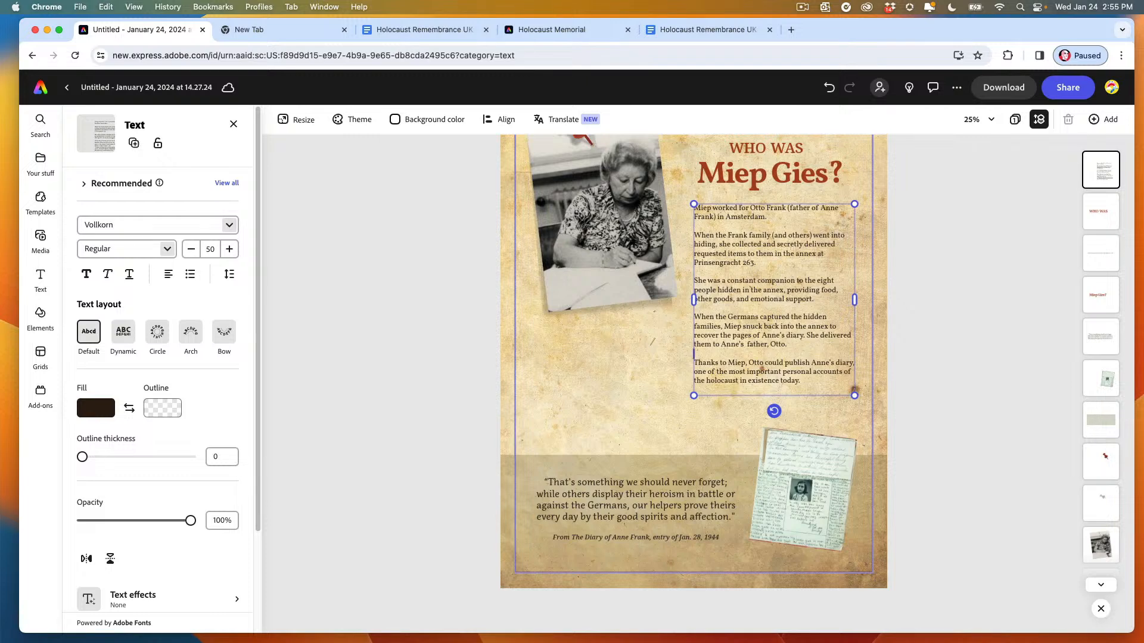
key(Escape)
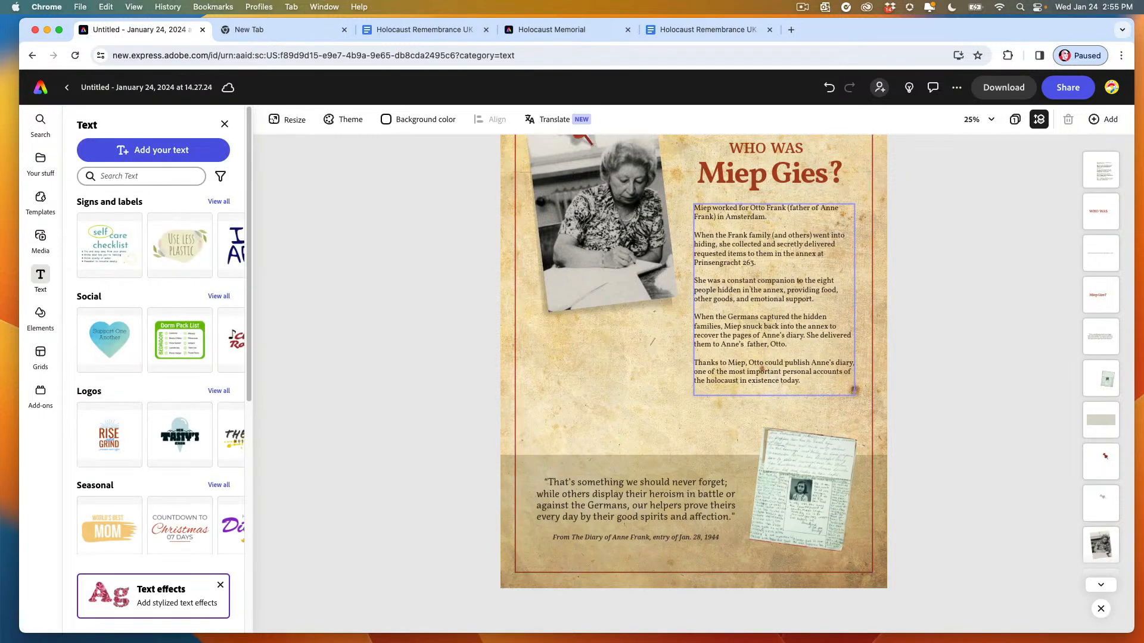
scroll(774, 320, up, 1)
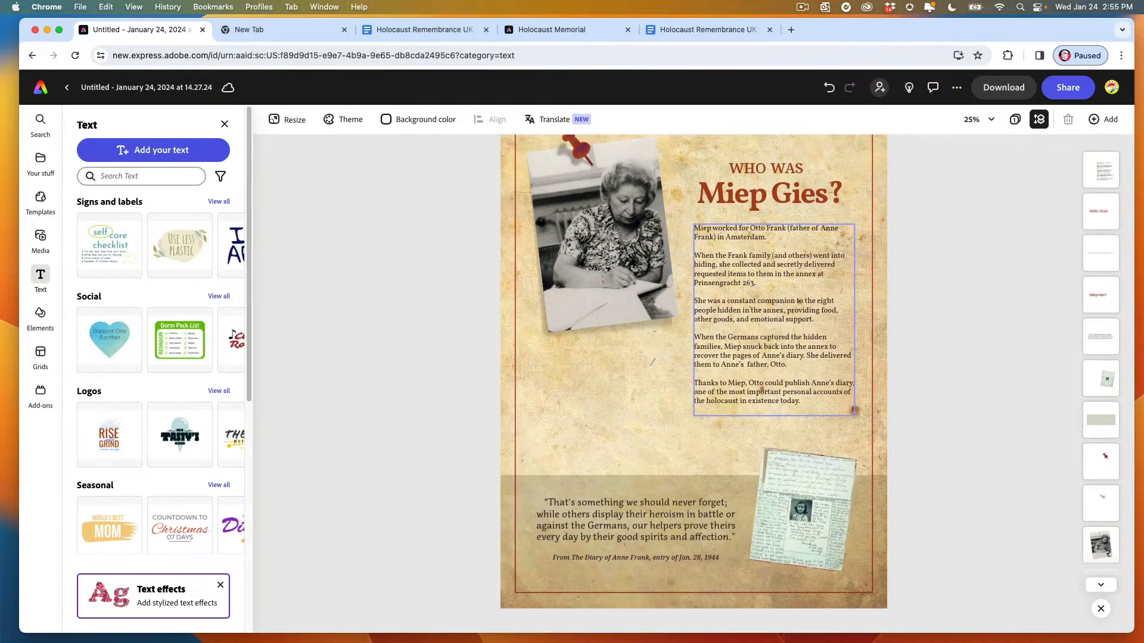
Step: Set the font size of the whole biography text below the "Miep Gies?" heading to 54
click(853, 411)
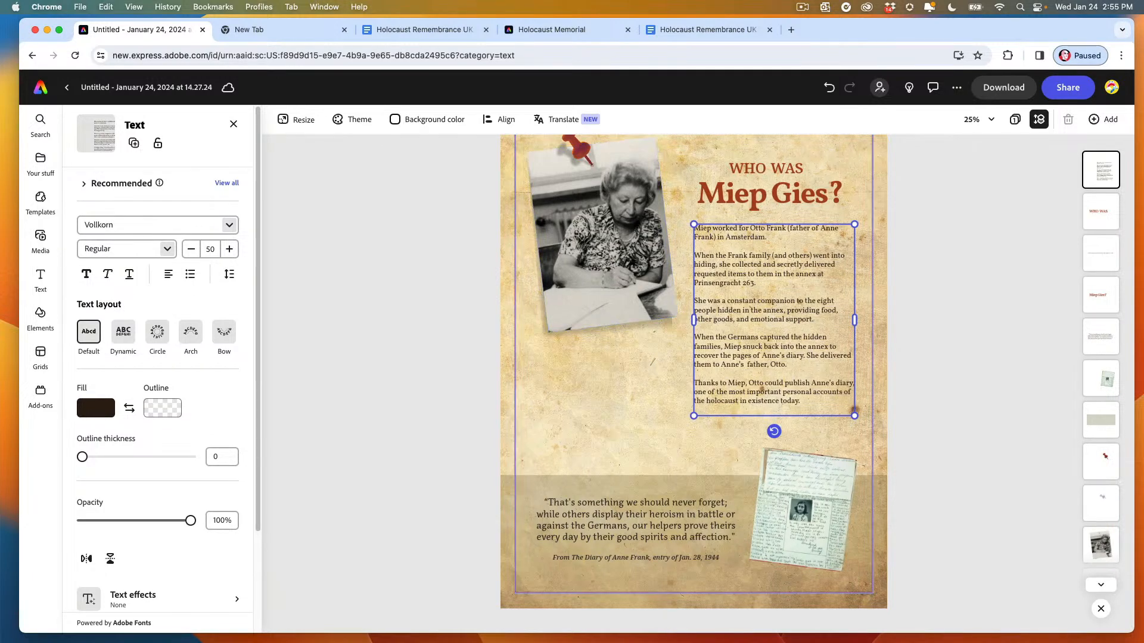
key(super+a)
click(728, 310)
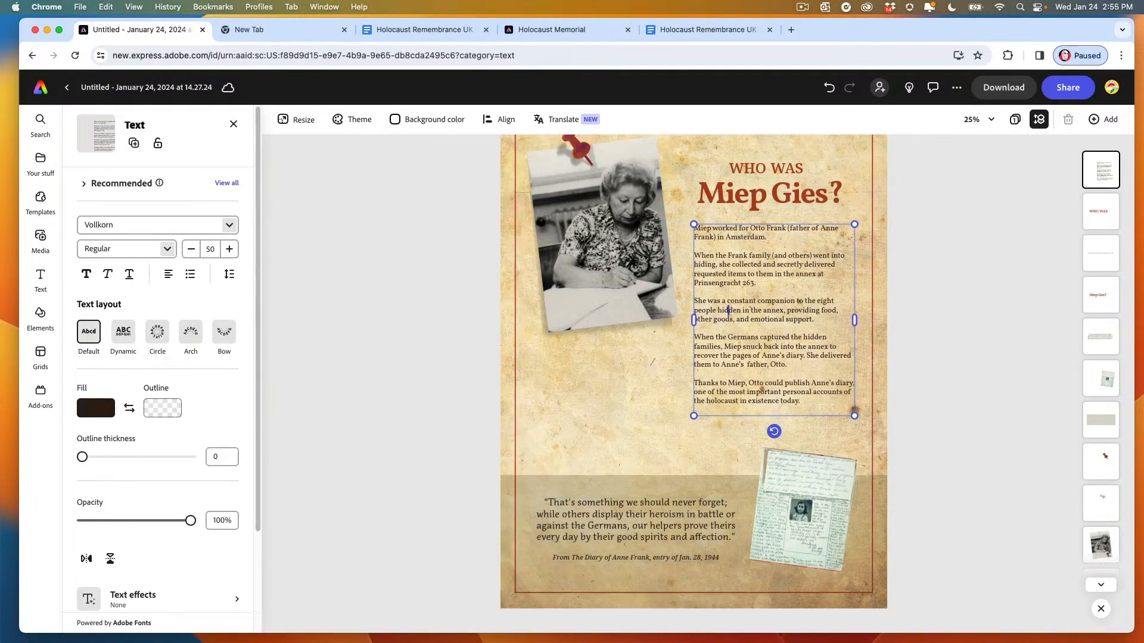
double_click(799, 302)
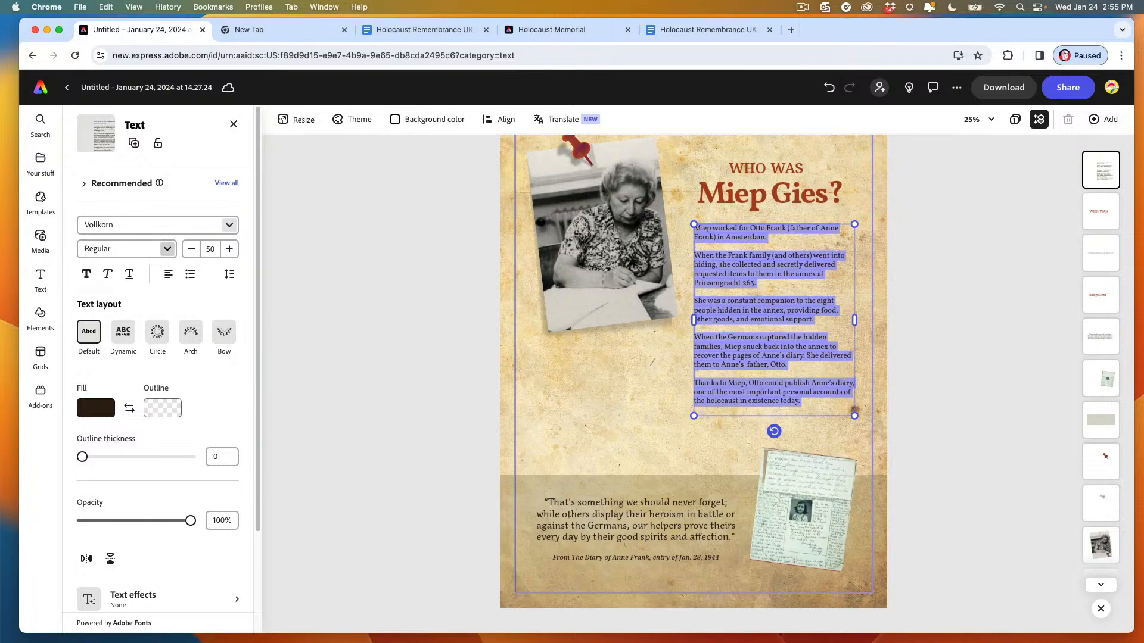
click(209, 249)
key(super+a)
text(54)
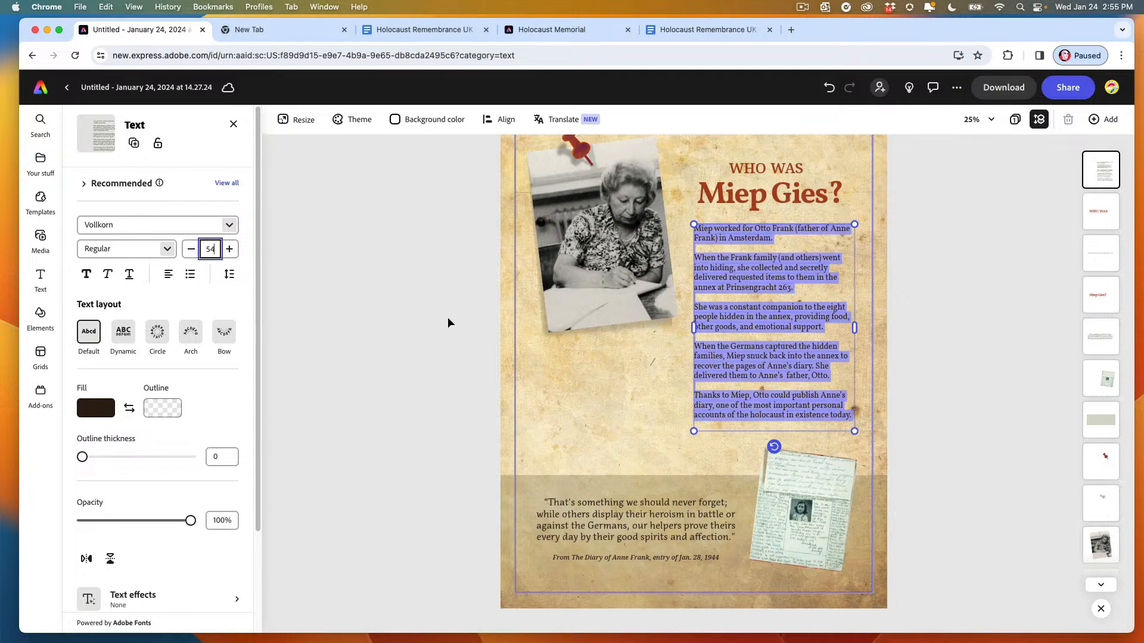
key(Return)
click(491, 324)
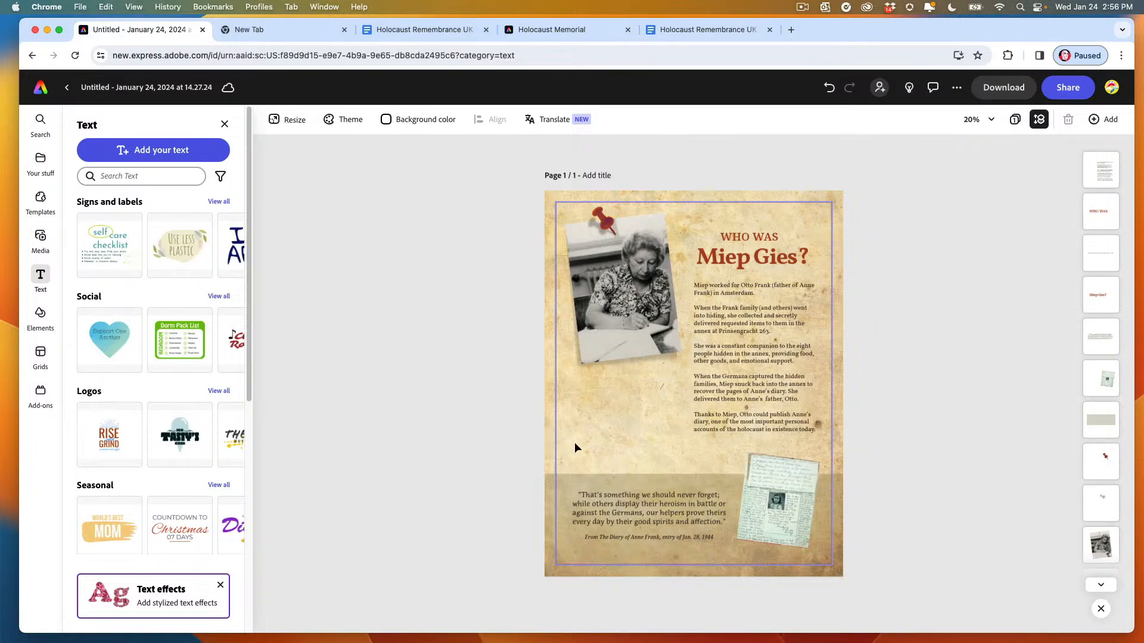
Step: Switch to the Holocaust Remembrance UK EDU document in Google Docs and copy the lines from "1909-2010" through the Yad Vashem recognition
click(672, 29)
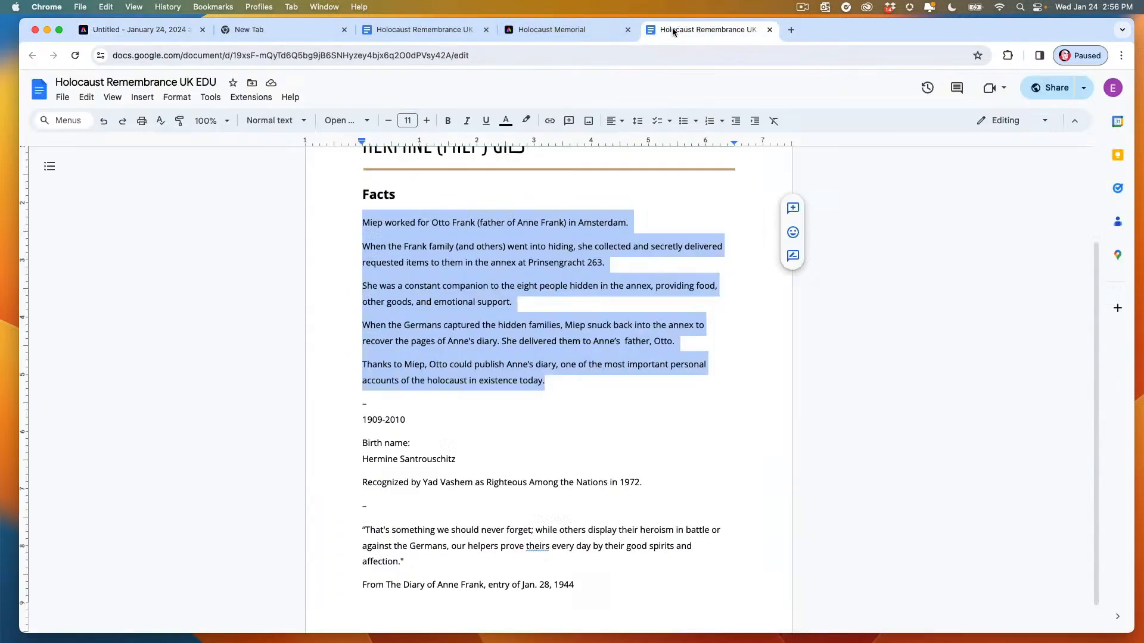
click(364, 419)
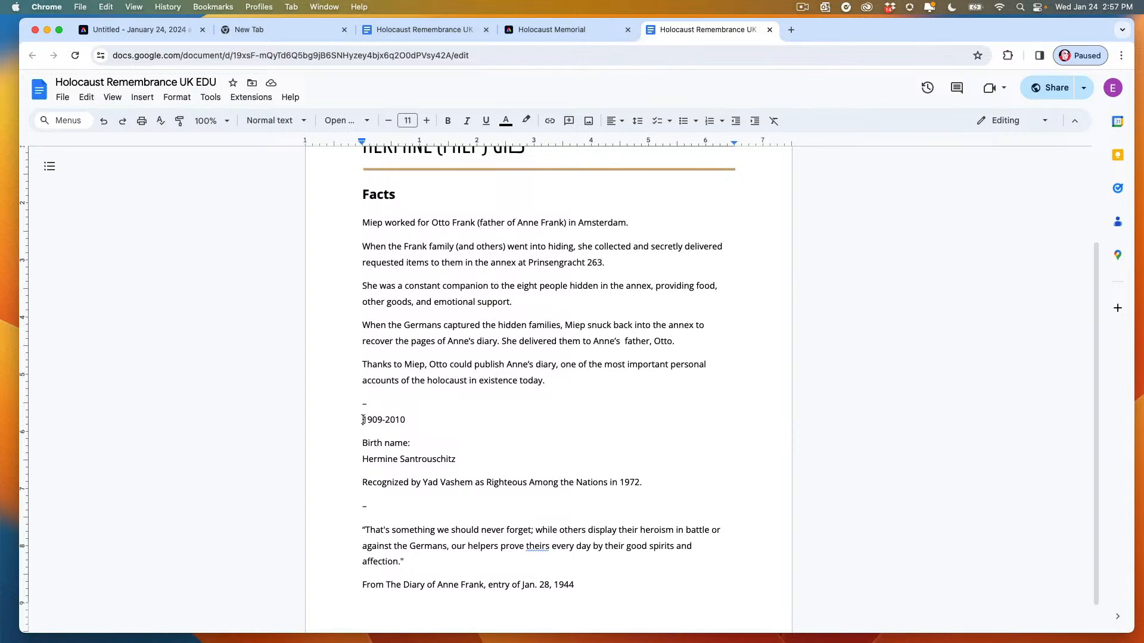
drag(364, 421, 647, 487)
key(cmd+c)
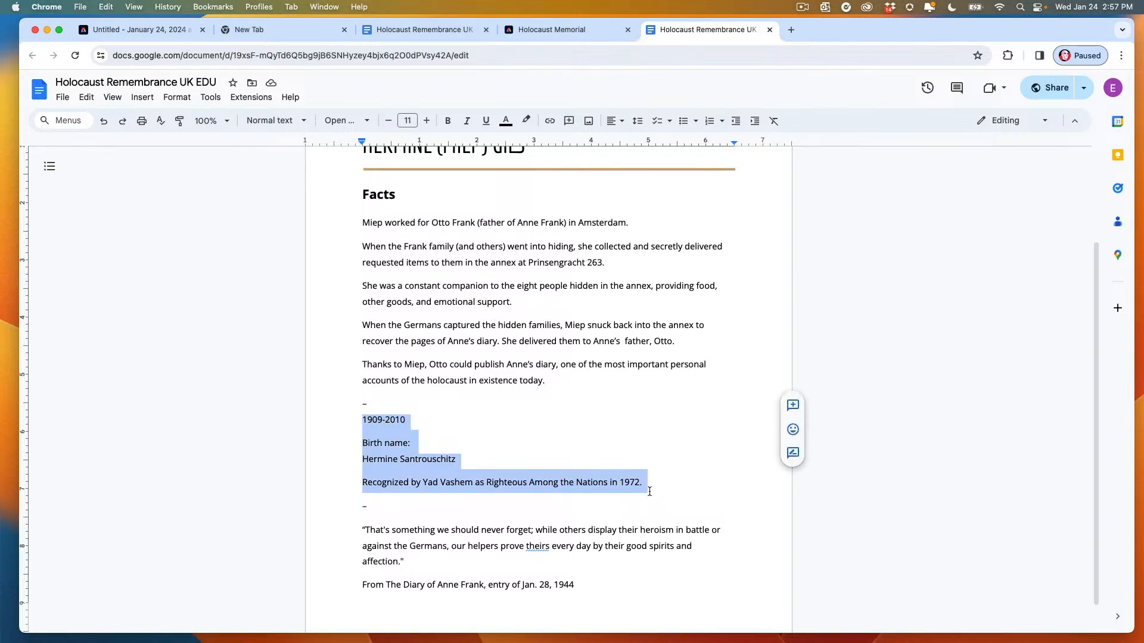
Step: Return to the Adobe Express poster and add a new text box with font size 70
click(143, 34)
click(588, 402)
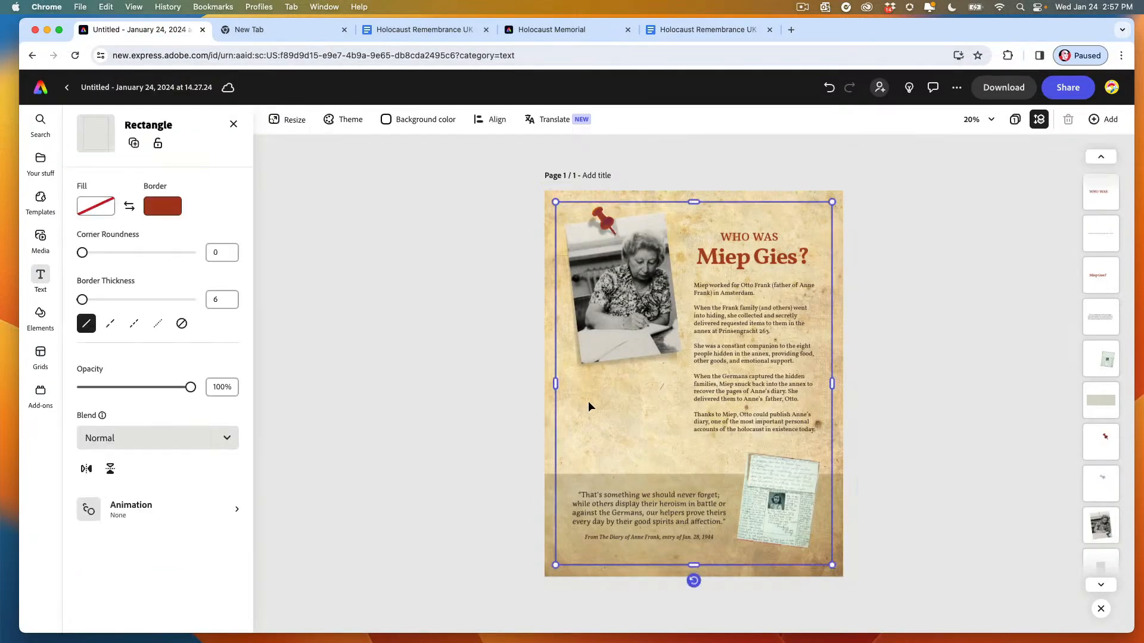
click(40, 277)
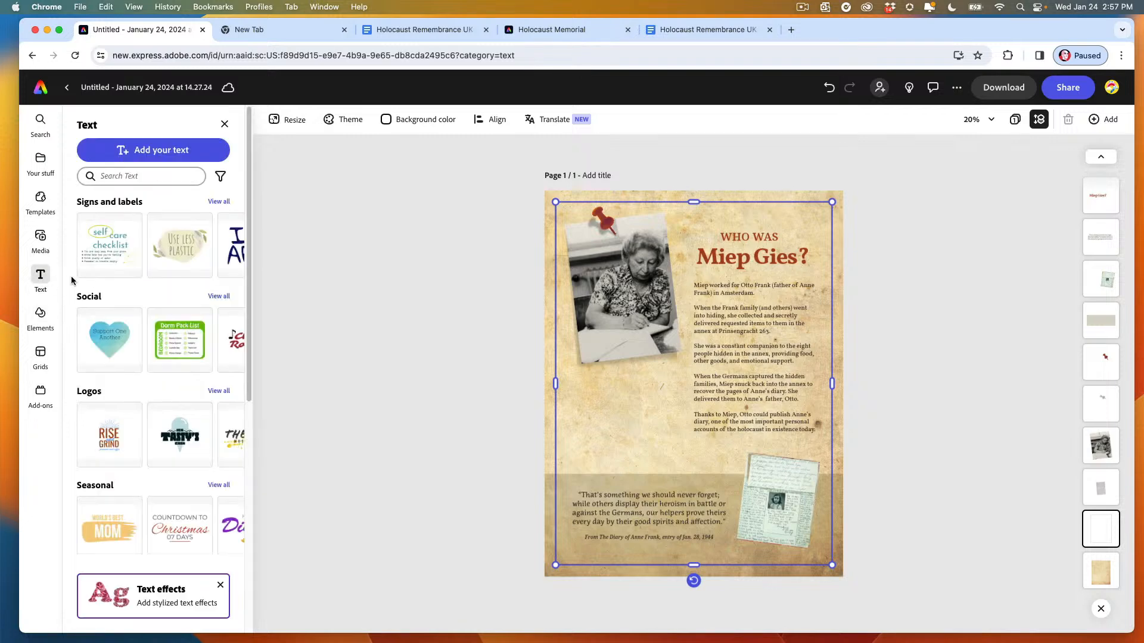
click(181, 150)
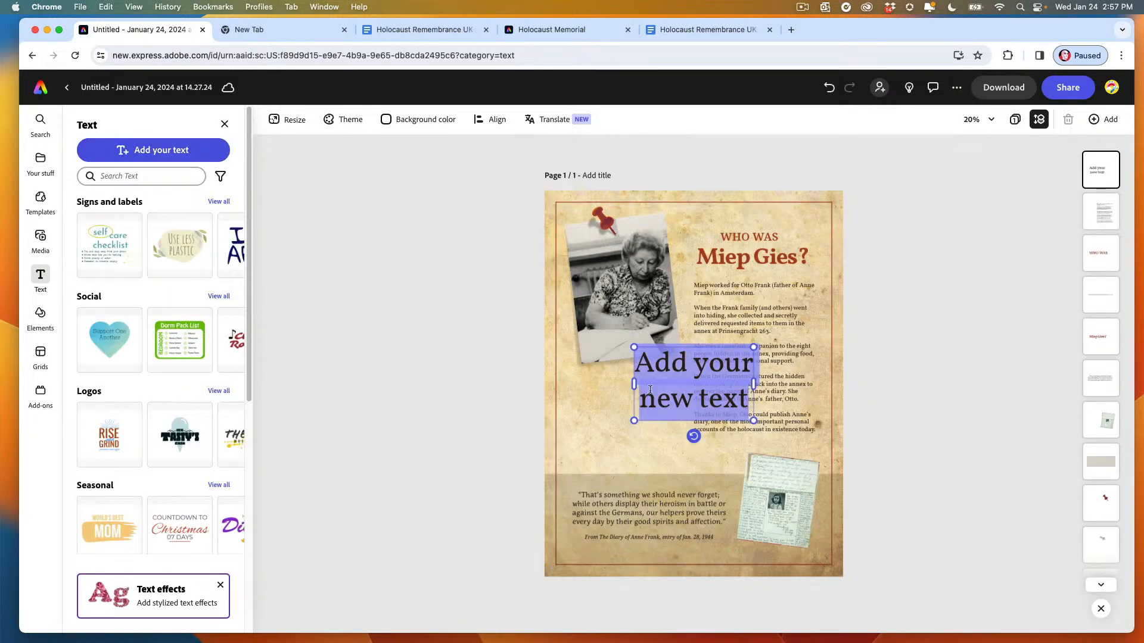
click(661, 366)
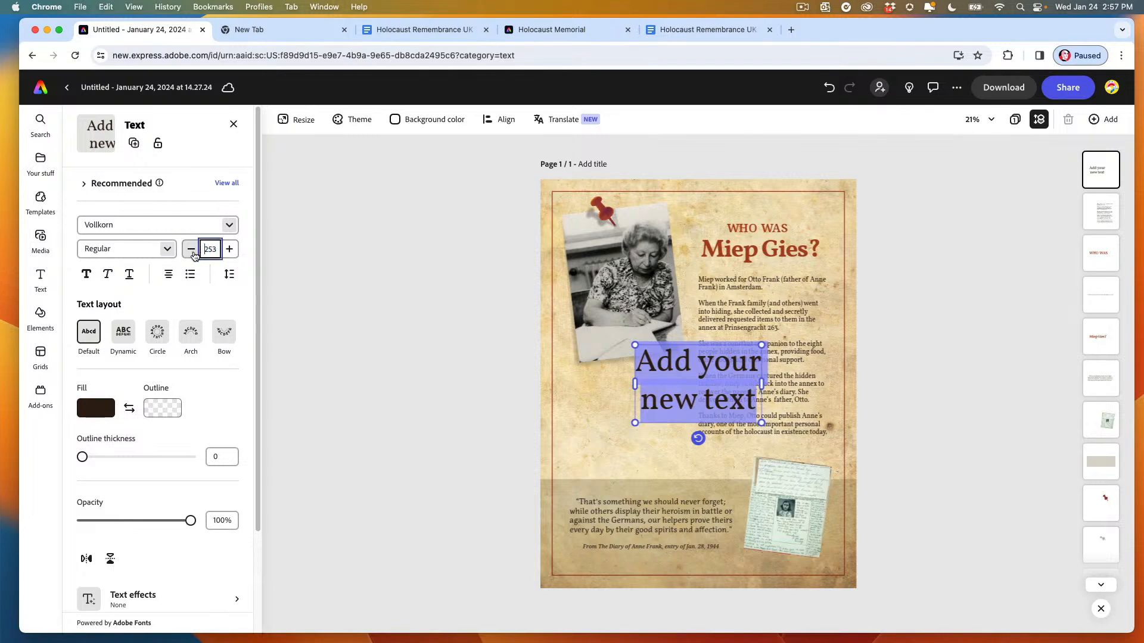
click(216, 249)
click(215, 249)
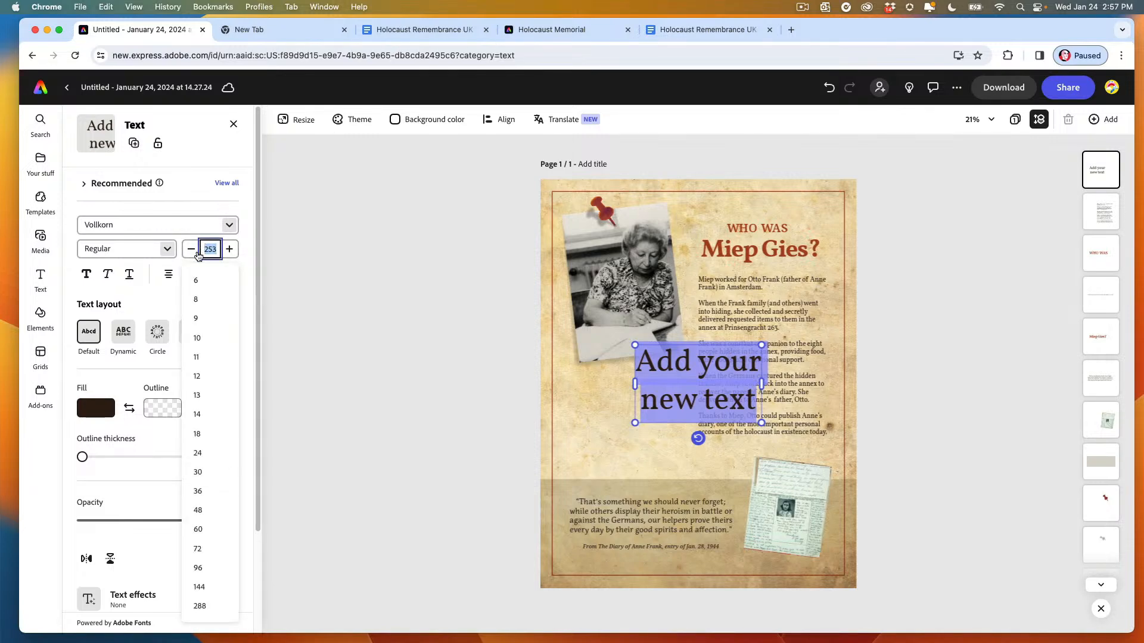
text(70)
key(Return)
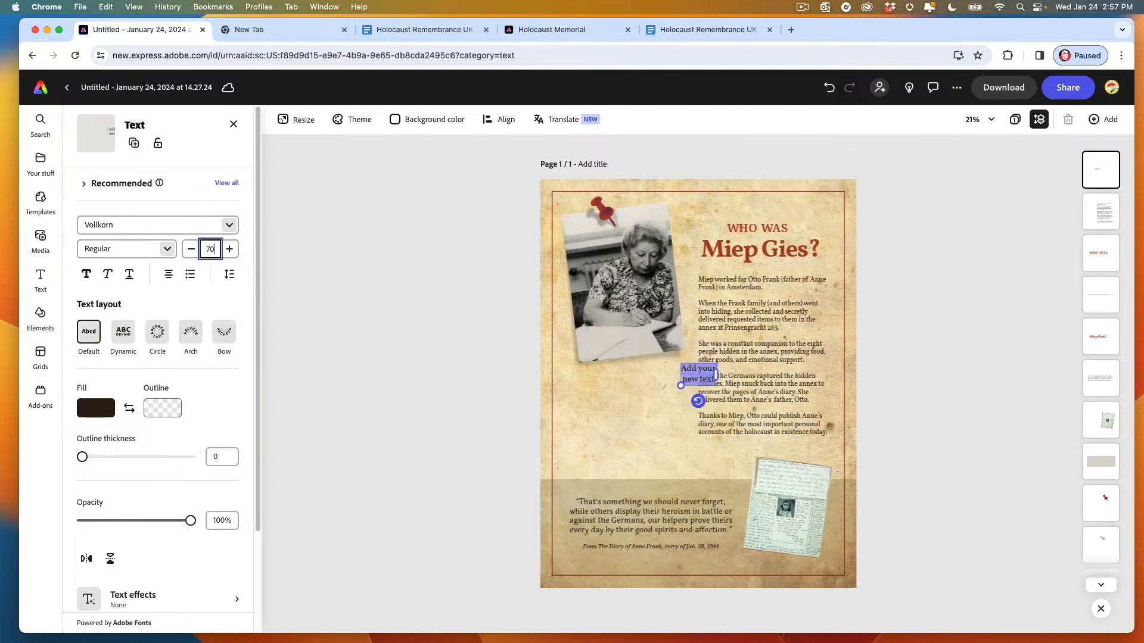
Step: Move the new text box beneath the photo and replace its placeholder with "MIEP GIES" followed by a line break
click(437, 317)
drag(686, 371, 583, 386)
double_click(590, 391)
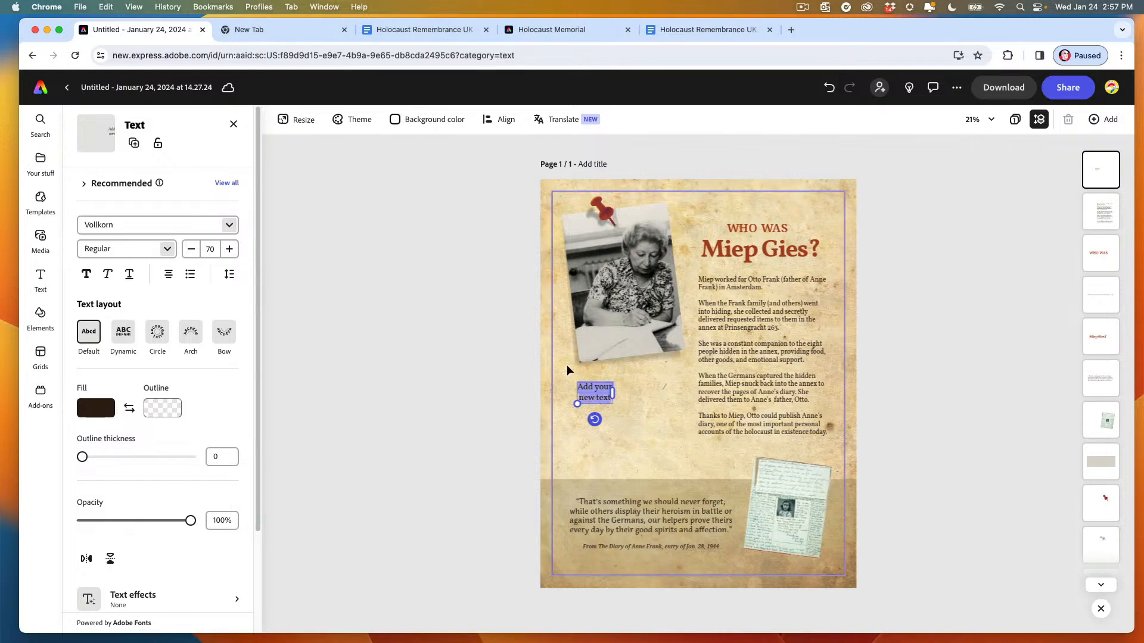
text(MIEP G)
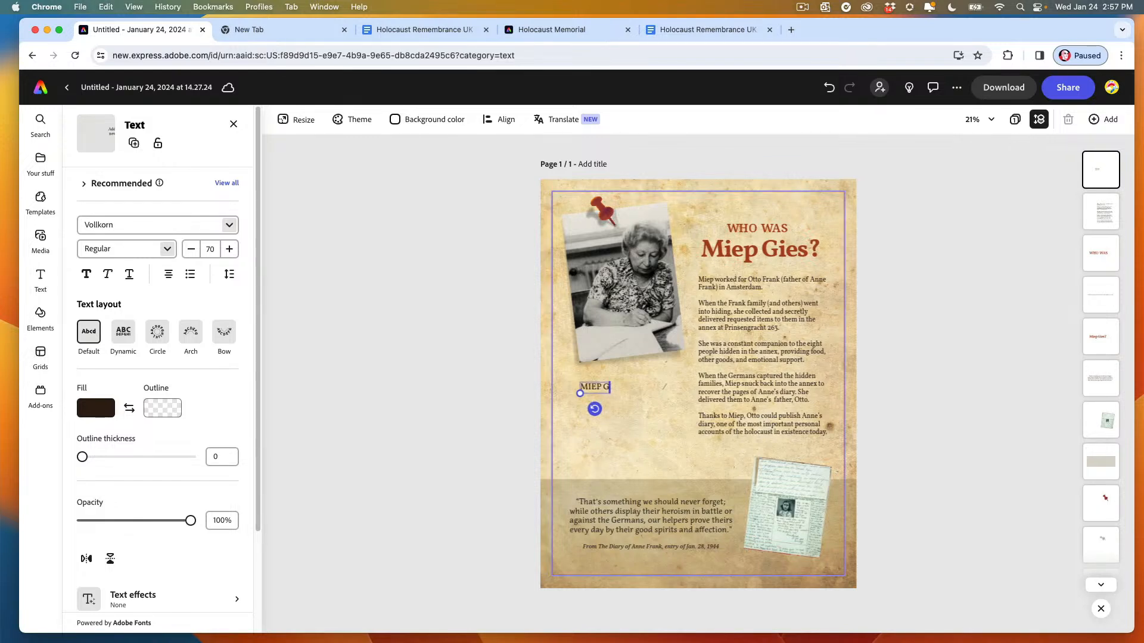
text(IES)
key(Return)
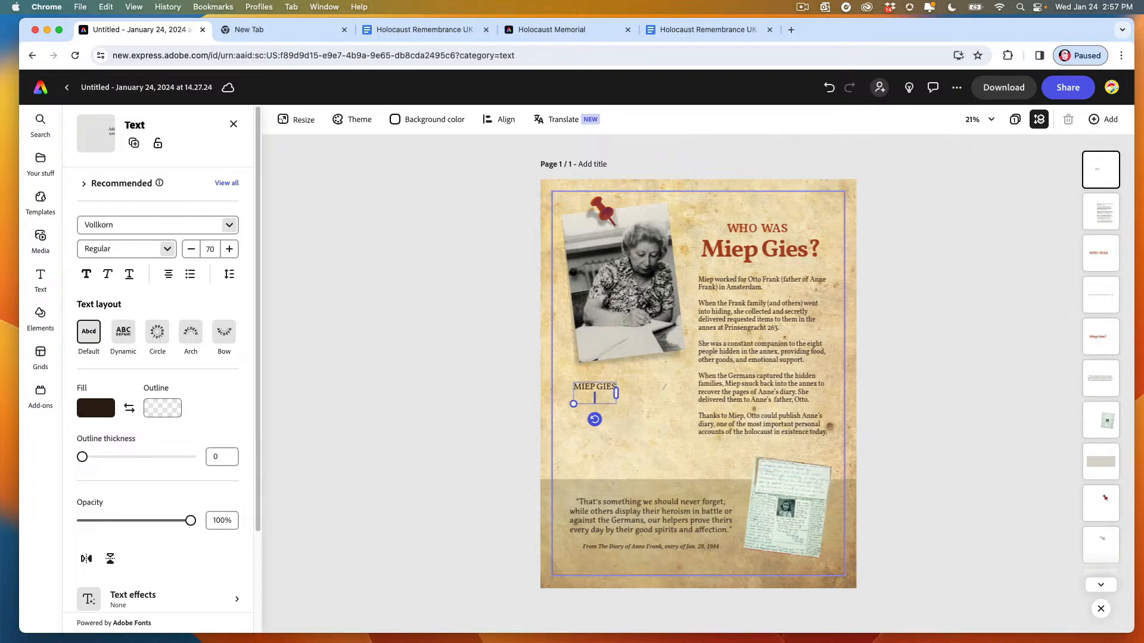
Step: Left-align the text in the "MIEP GIES" text box
key(ctrl+a)
click(169, 273)
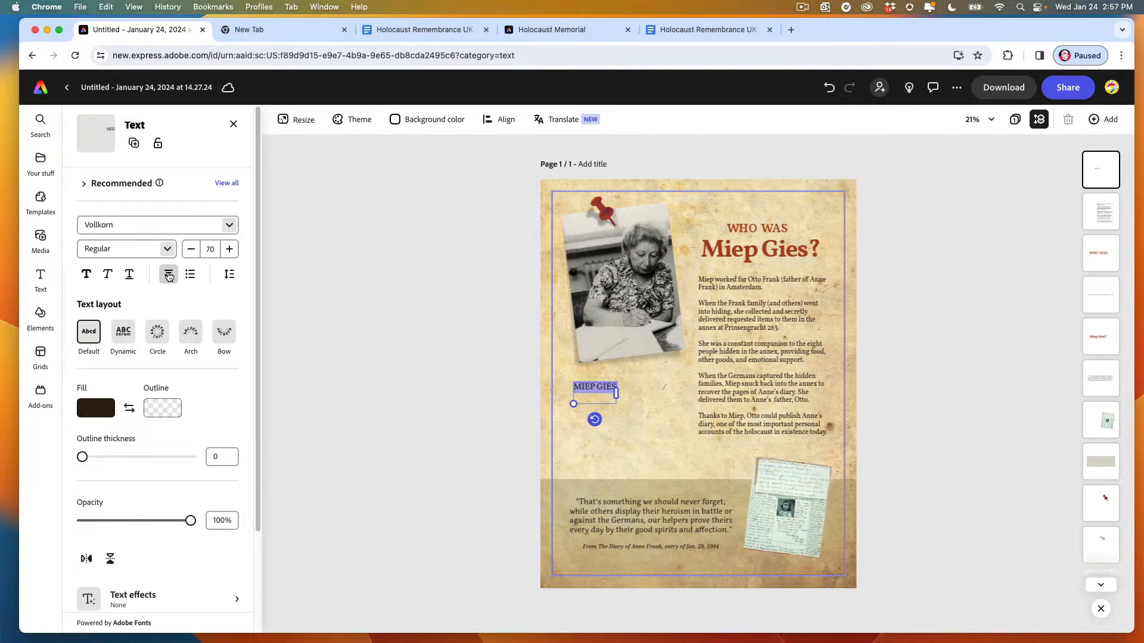
click(147, 302)
Step: Paste the copied facts below "MIEP GIES" and narrow the text box to about the photo's width
click(581, 395)
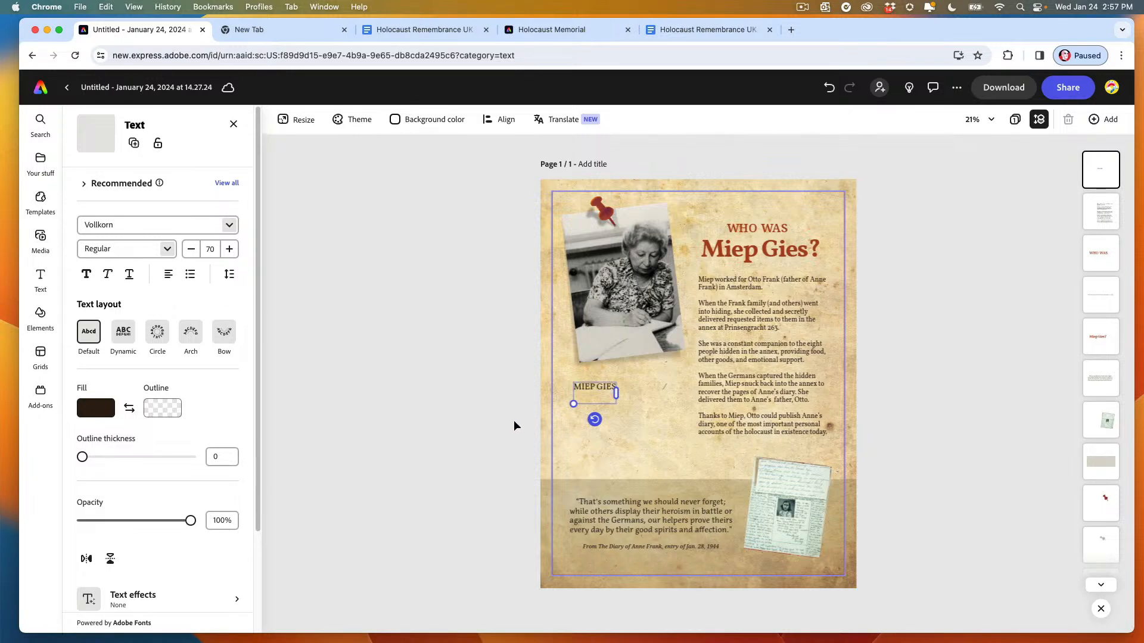
key(cmd+v)
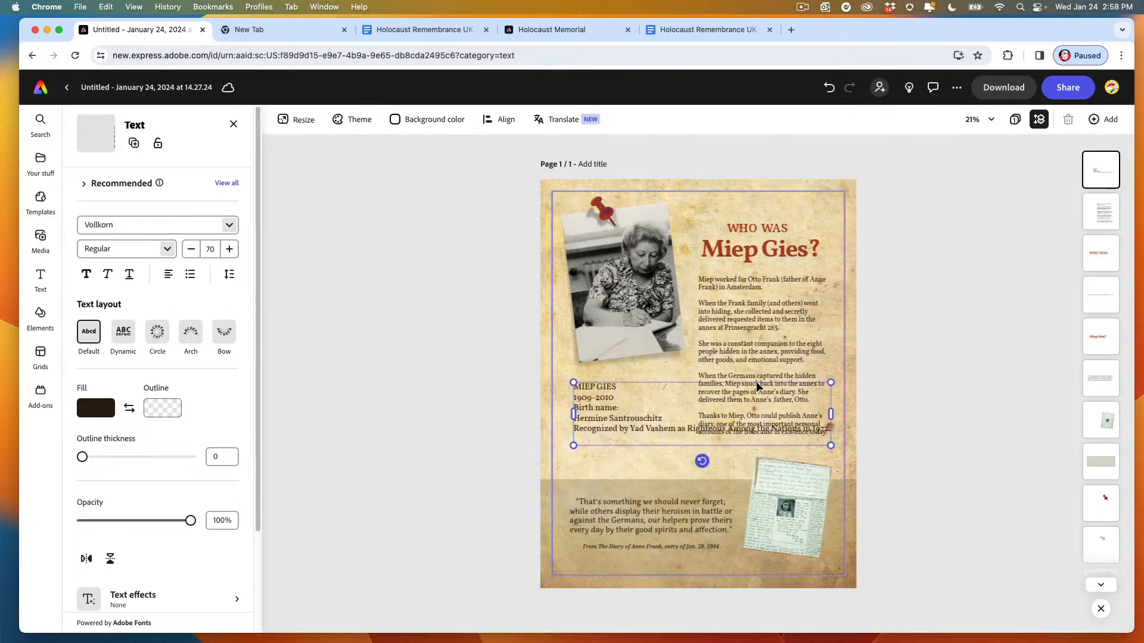
drag(832, 413, 680, 416)
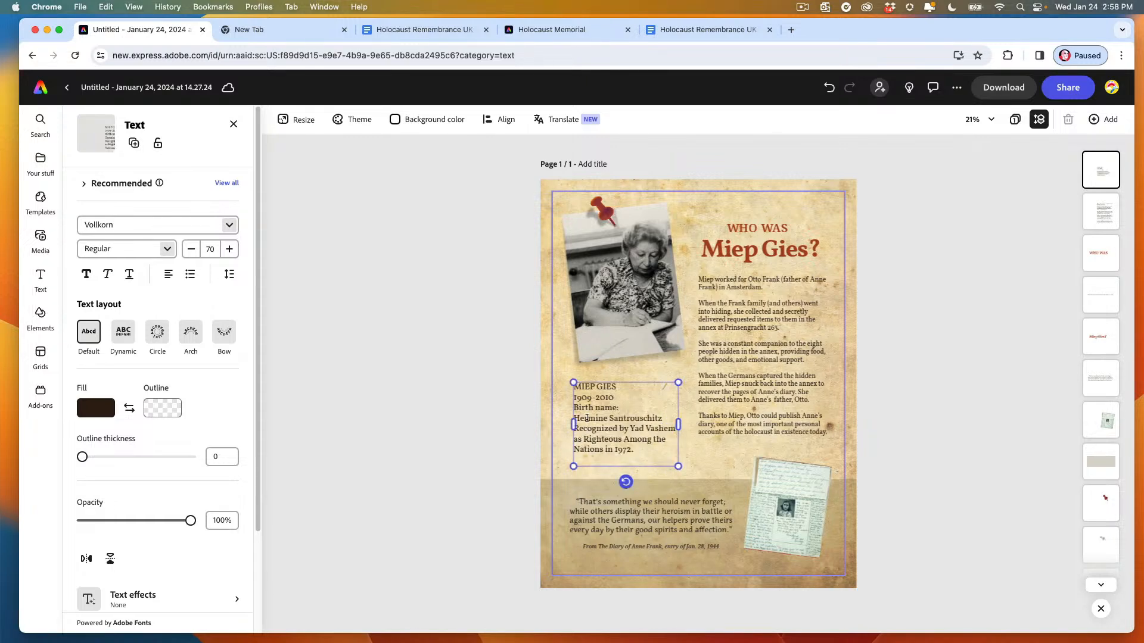
Step: Delete the "Birth name:" line from the caption text box
click(587, 397)
drag(620, 407, 566, 408)
key(BackSpace)
key(BackSpace)
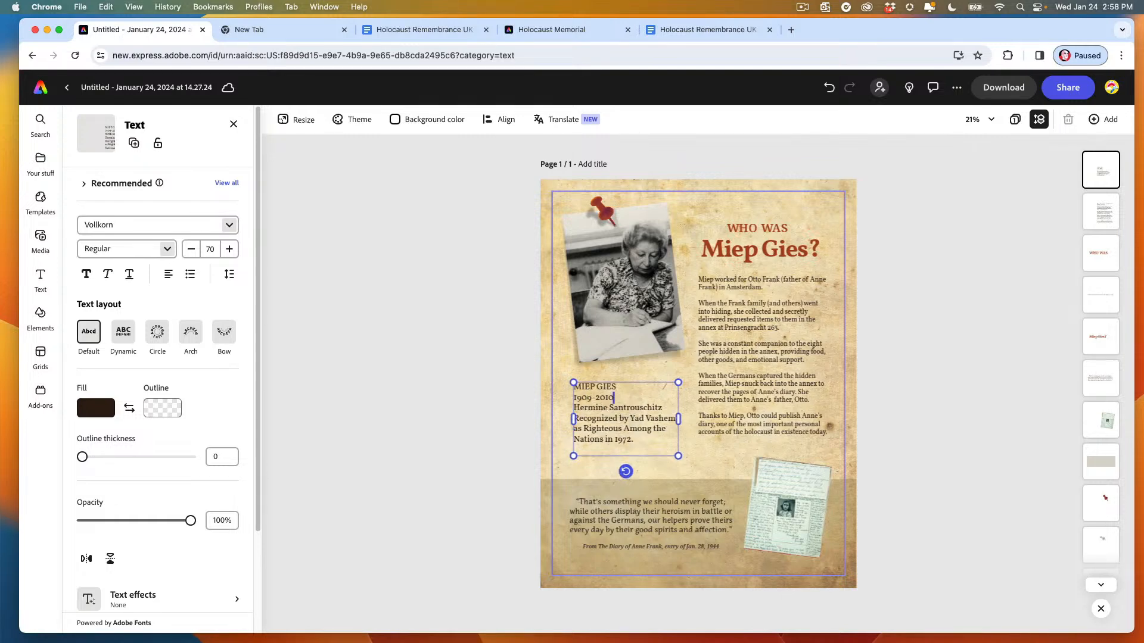
Step: Move the "Hermine Santrouschitz" line directly below "MIEP GIES", leaving a blank line before the dates
triple_click(588, 408)
key(super+c)
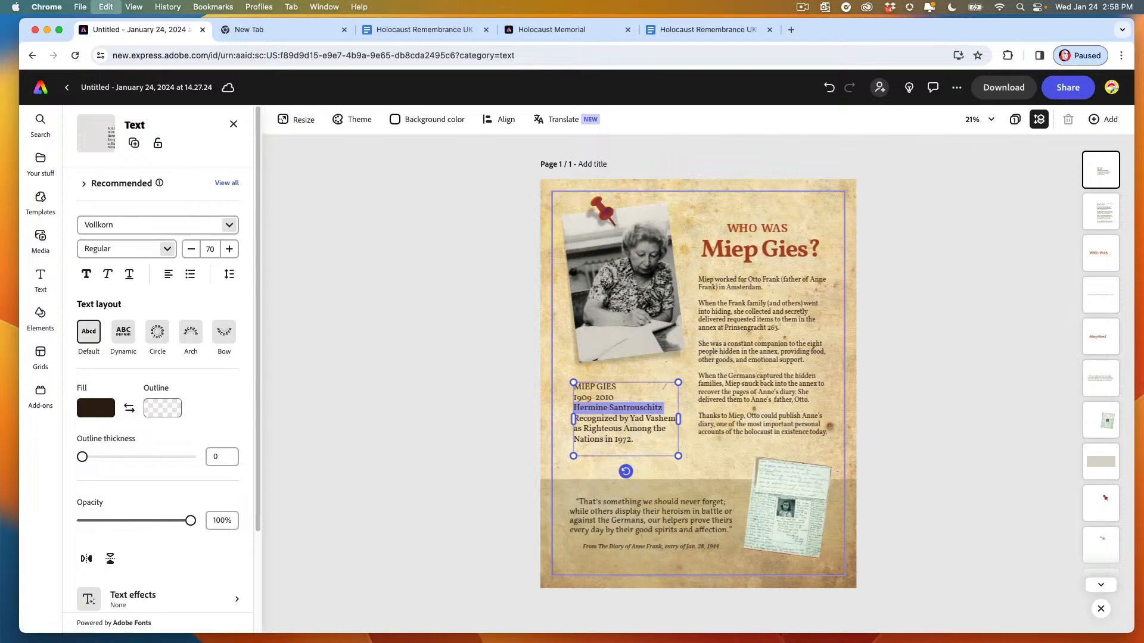
key(BackSpace)
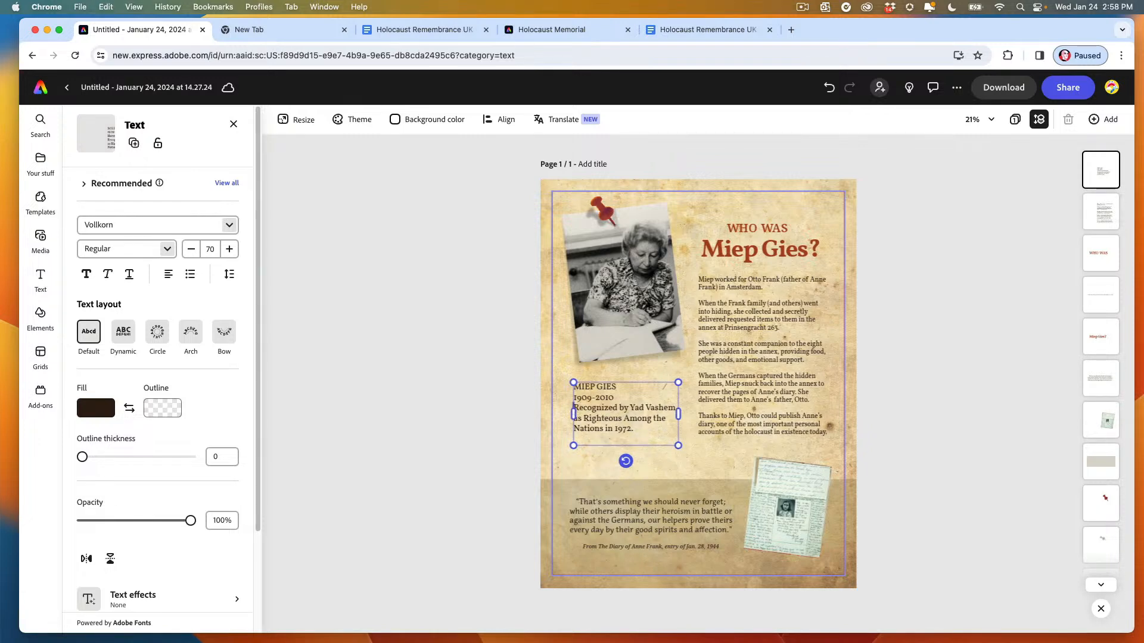
key(Return)
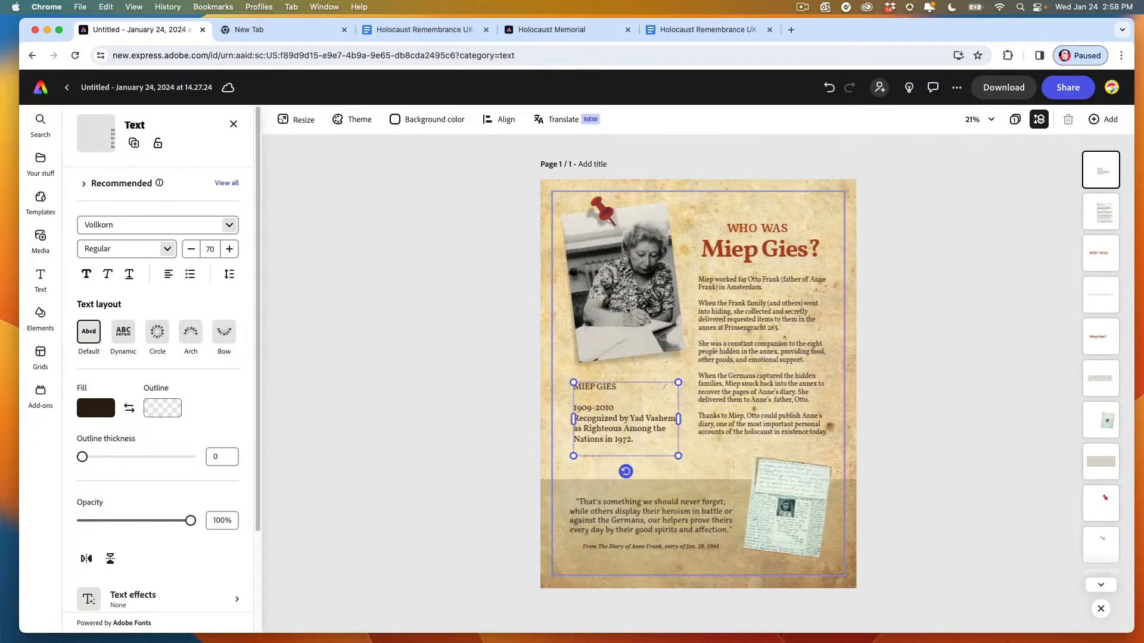
key(super+v)
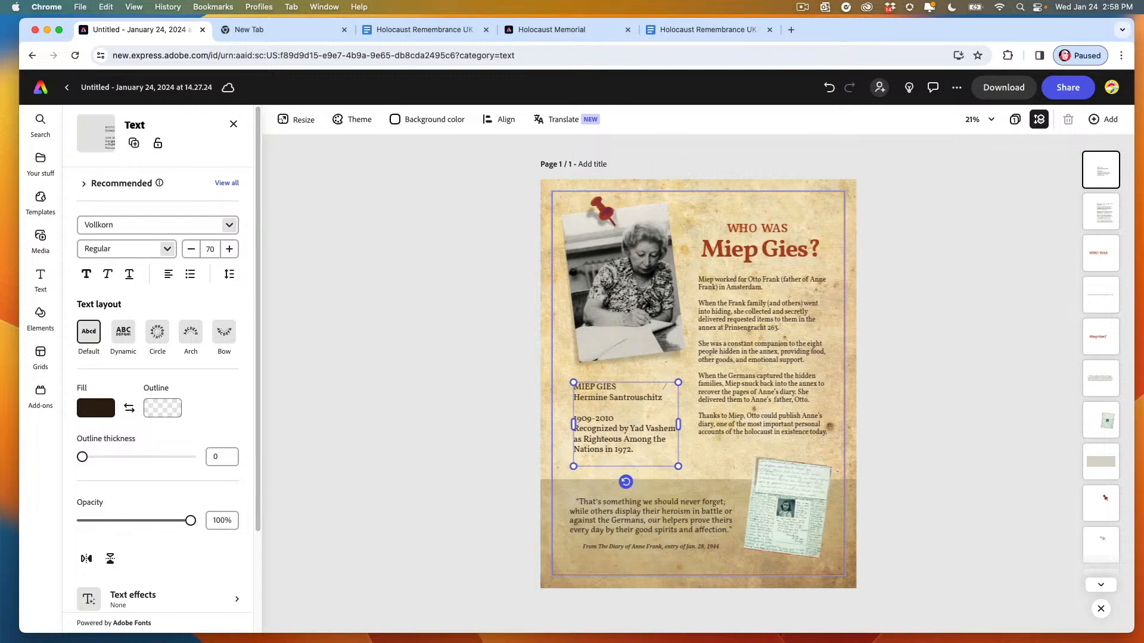
Step: Set the "Hermine Santrouschitz" line in Italic and prefix it with "n."
double_click(591, 397)
click(662, 398)
drag(662, 397, 574, 397)
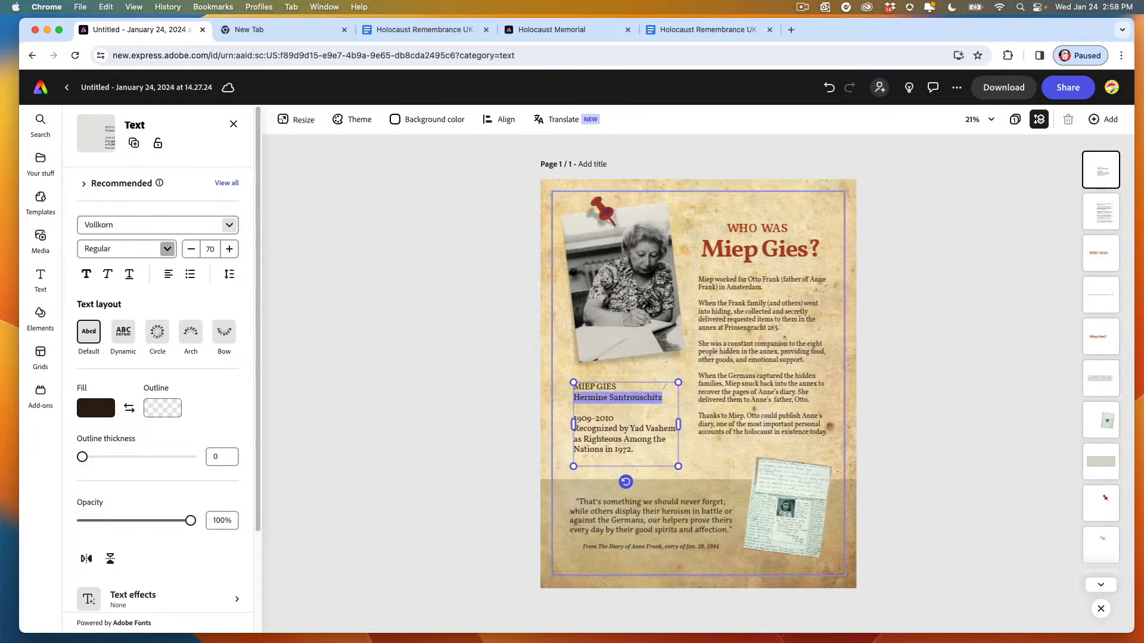
click(168, 249)
click(94, 292)
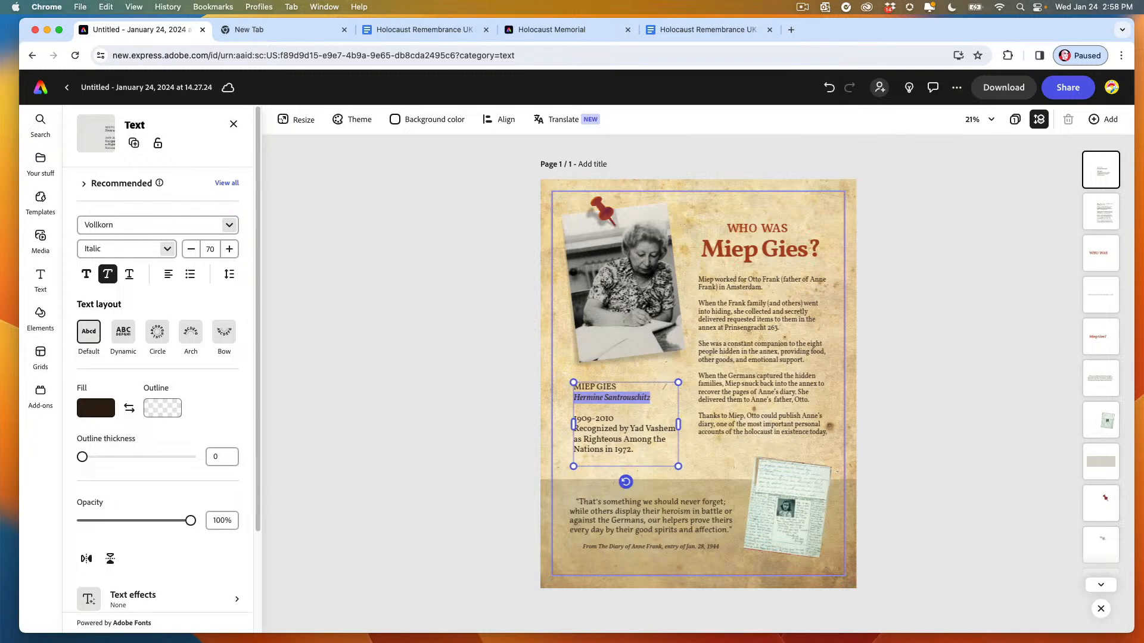
key(Escape)
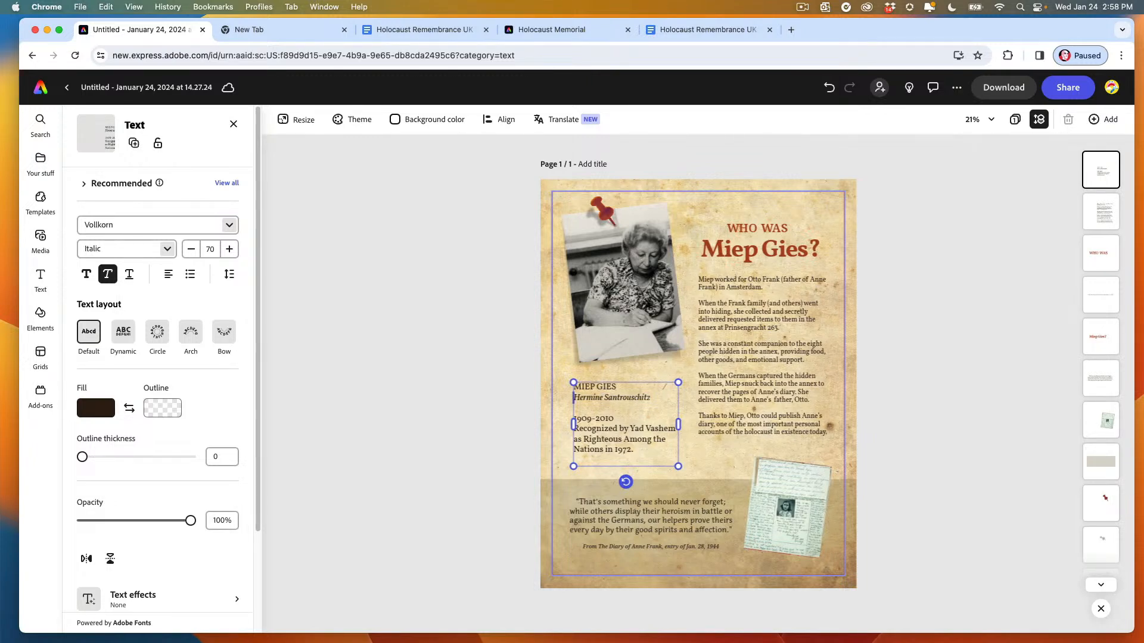
text(n.)
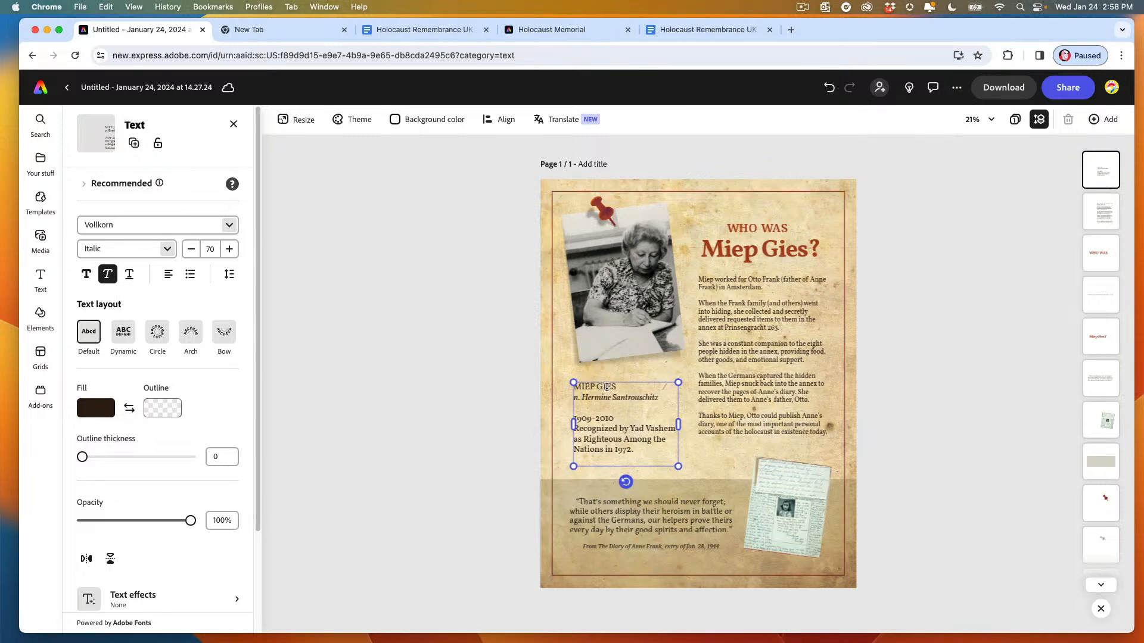
Step: Increase the font size of the "MIEP GIES" line in the caption to slightly above 78
drag(618, 386, 525, 377)
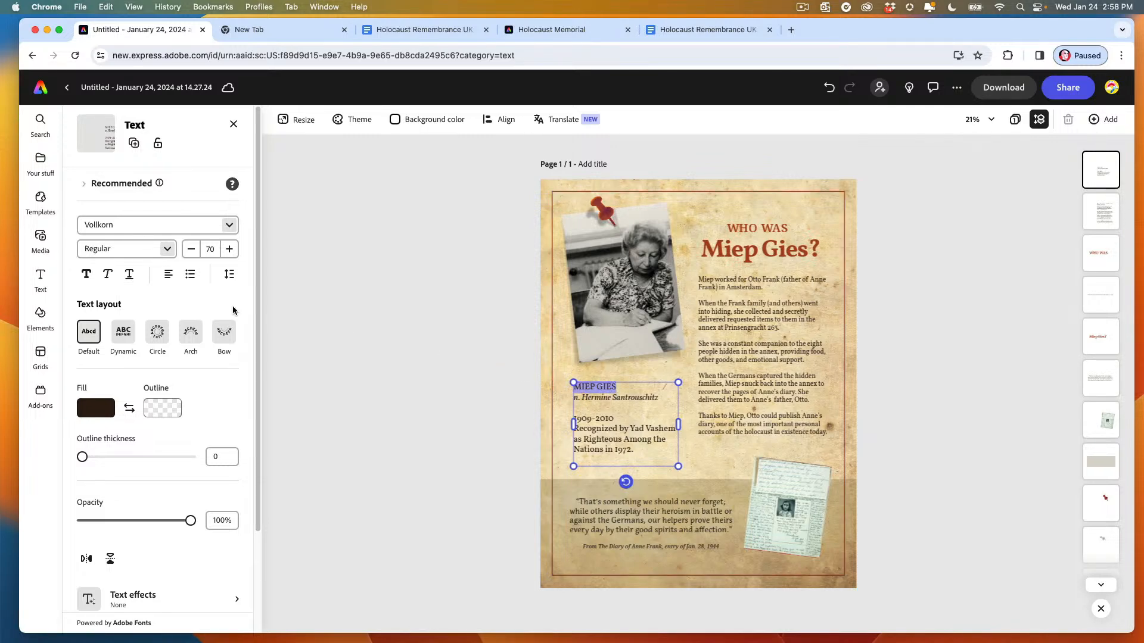
click(230, 251)
click(230, 252)
click(230, 252)
click(231, 251)
click(230, 251)
click(230, 250)
click(230, 250)
click(230, 250)
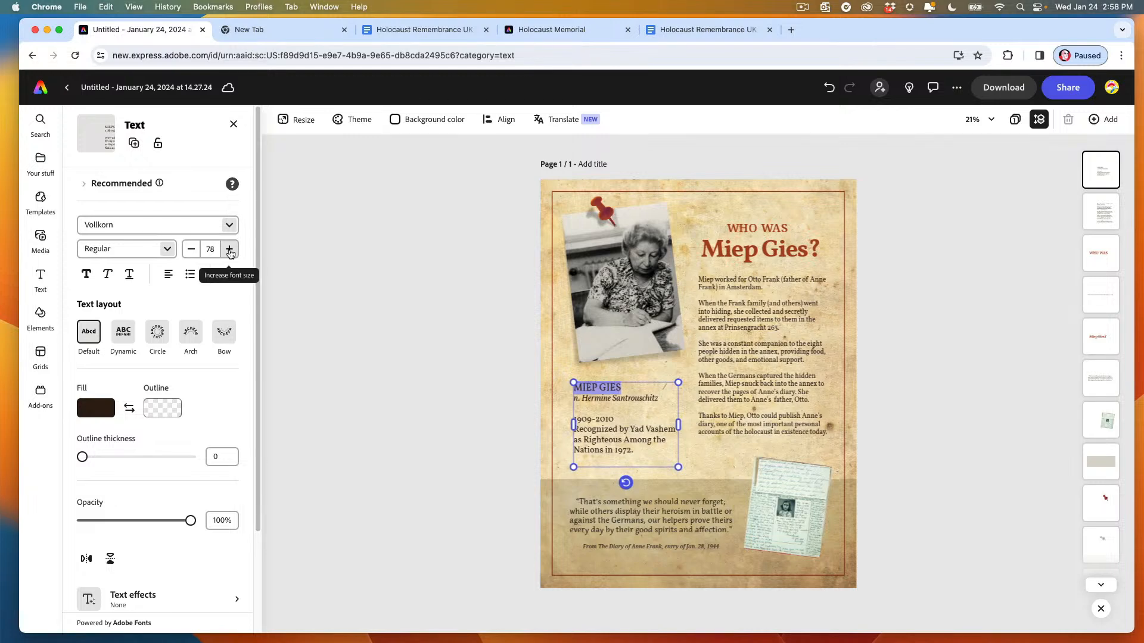
click(229, 251)
click(230, 250)
click(230, 251)
click(230, 250)
click(229, 251)
Step: Insert a blank line after "1909-2010" and make the caption text box slightly narrower
click(589, 412)
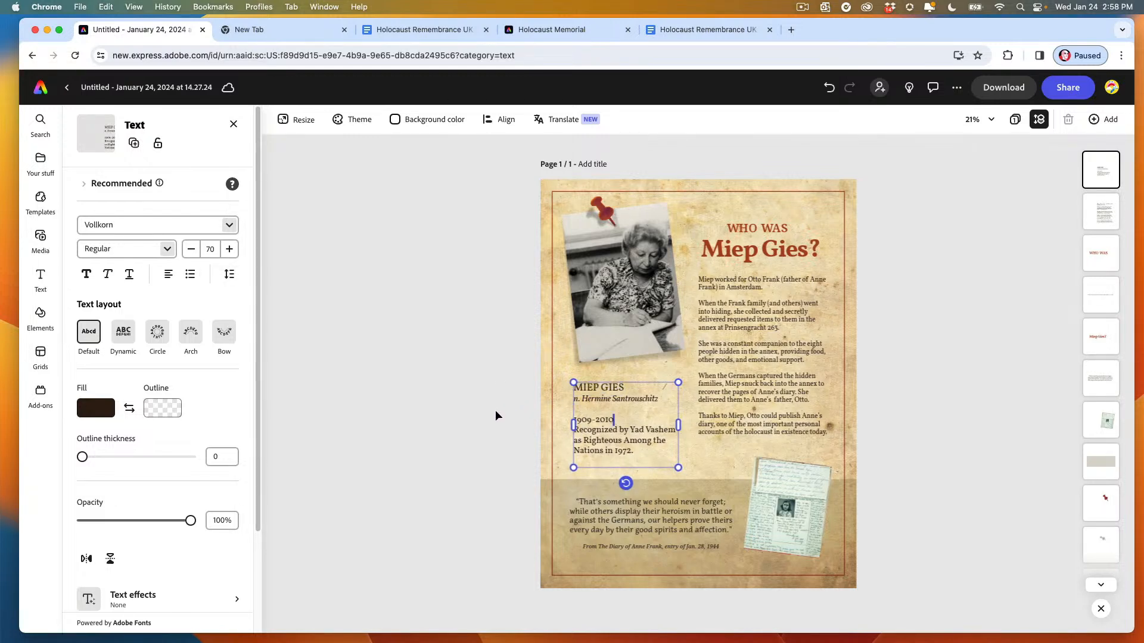
key(Return)
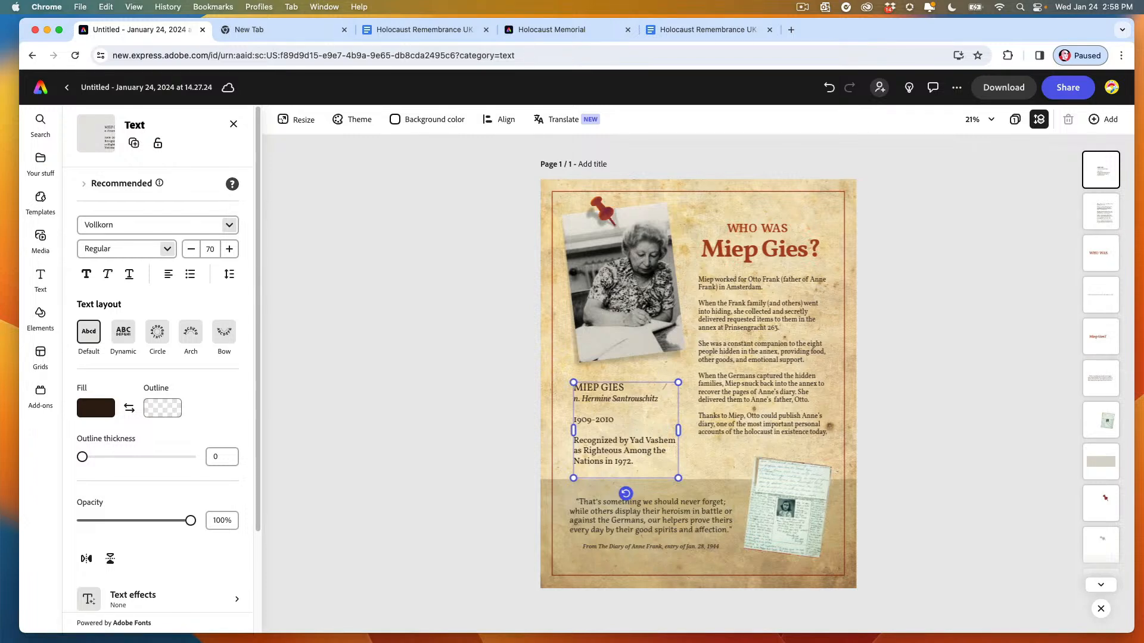
drag(678, 430, 676, 436)
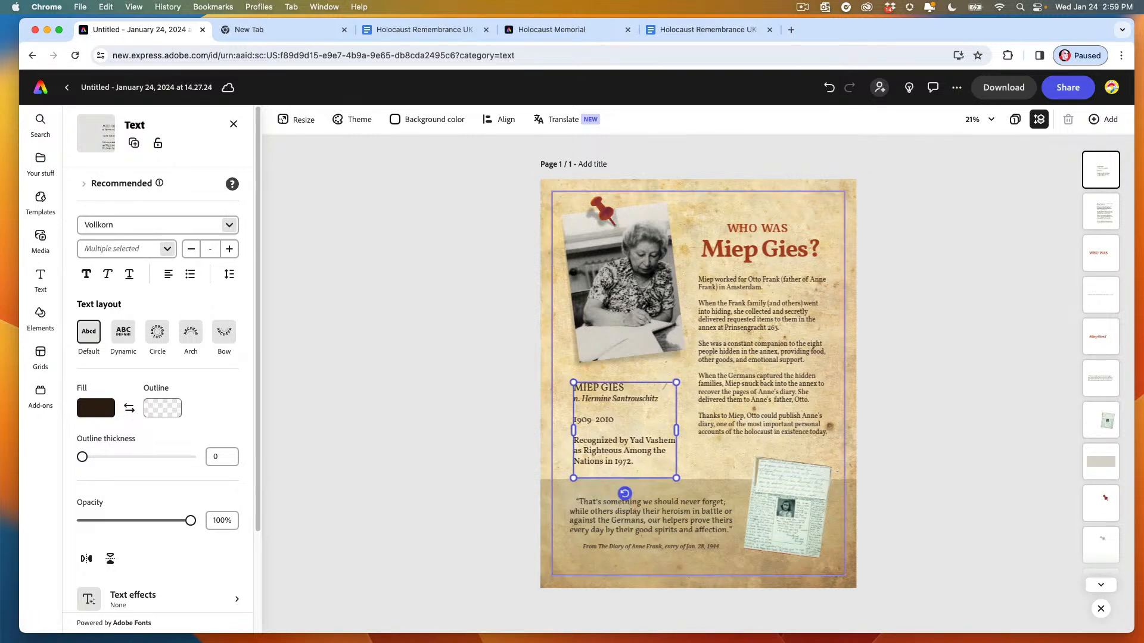
Step: Add a plain straight line shape and rotate it to vertical just left of the caption beneath the photo
key(Escape)
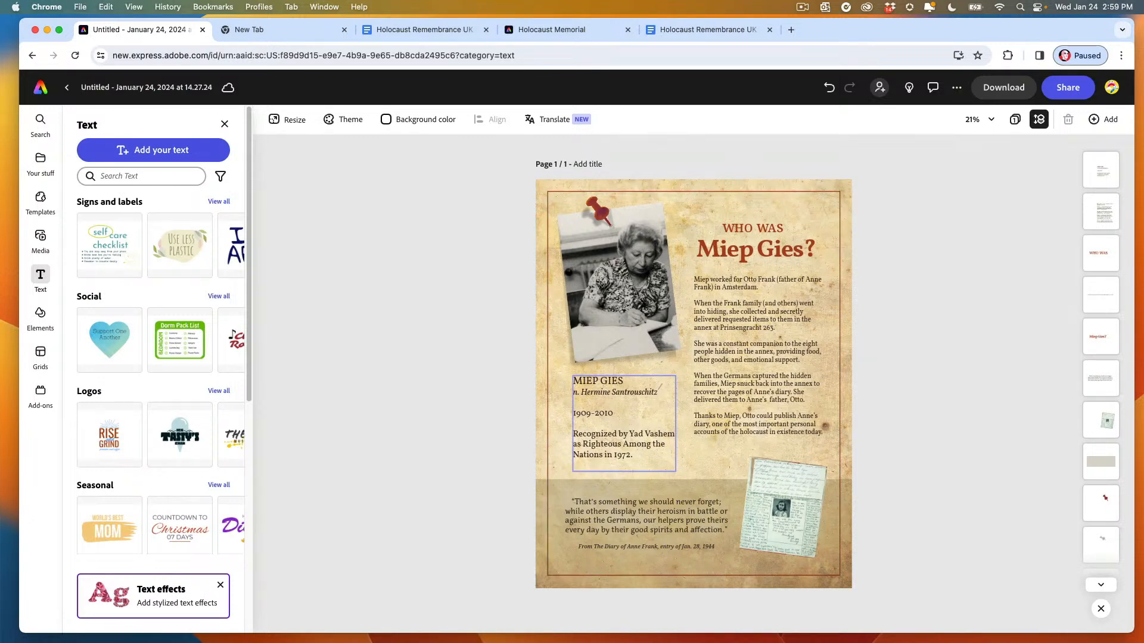
scroll(694, 407, up, 3)
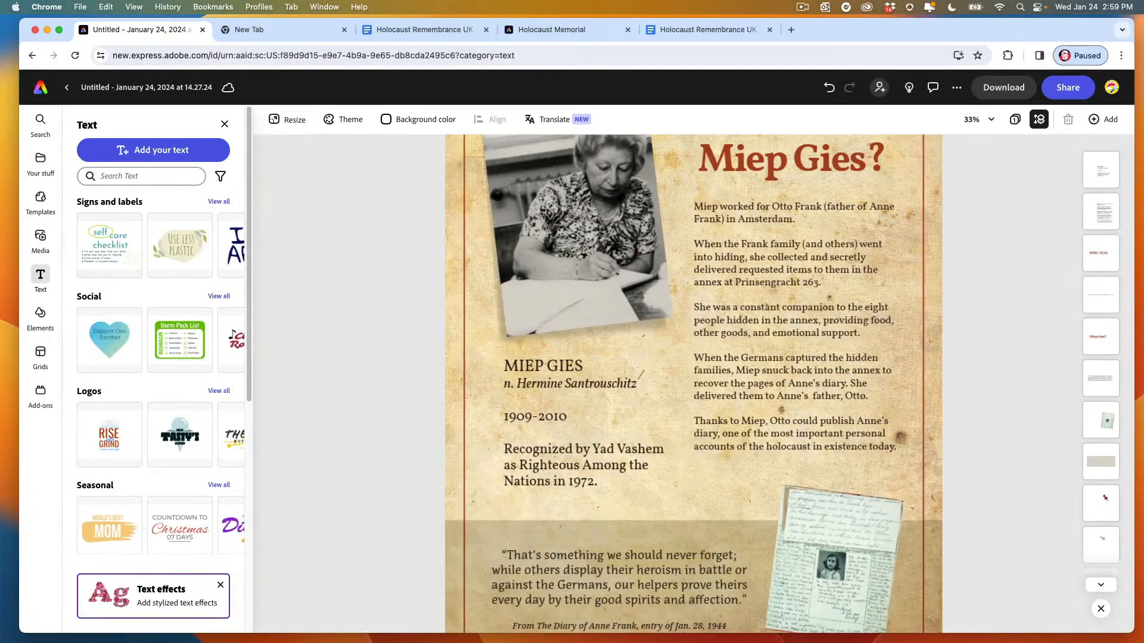
click(41, 313)
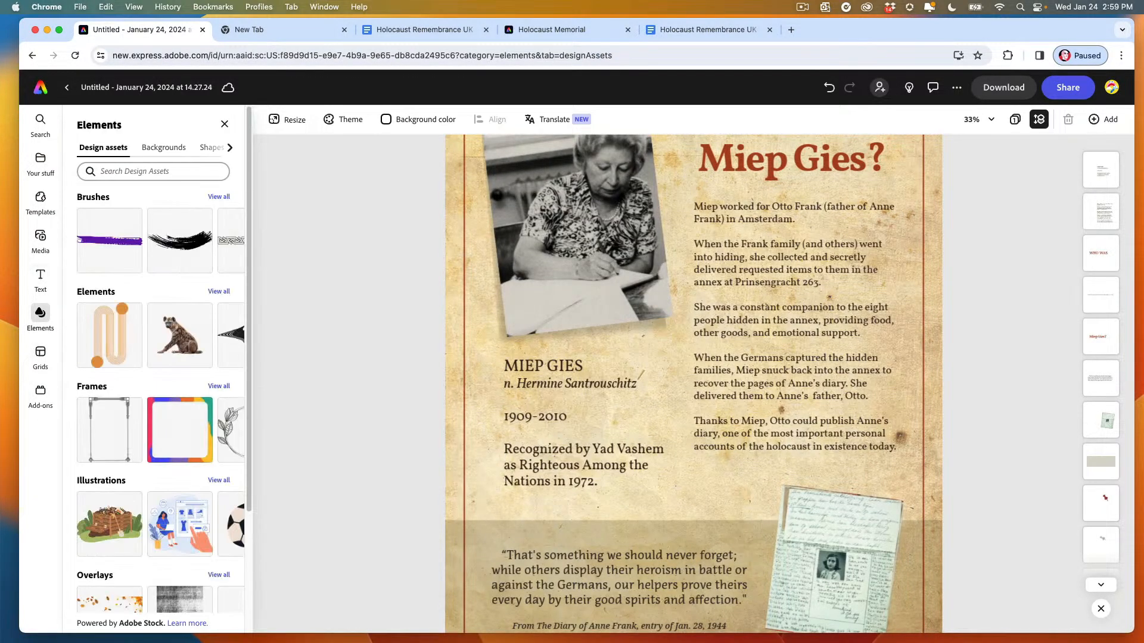
click(210, 148)
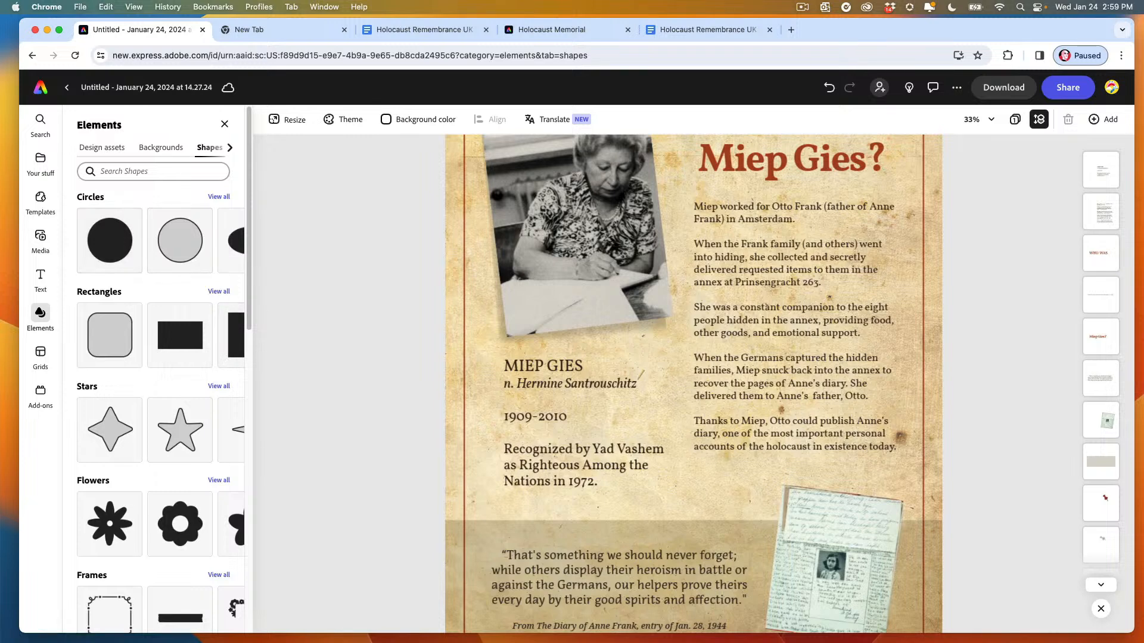
scroll(178, 471, down, 8)
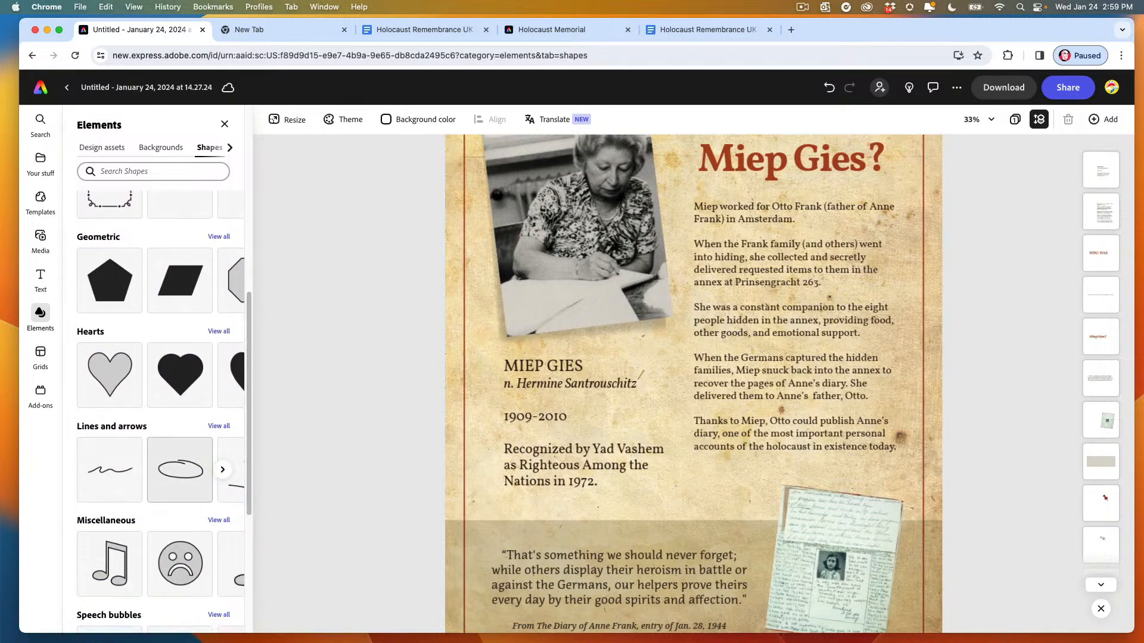
click(218, 426)
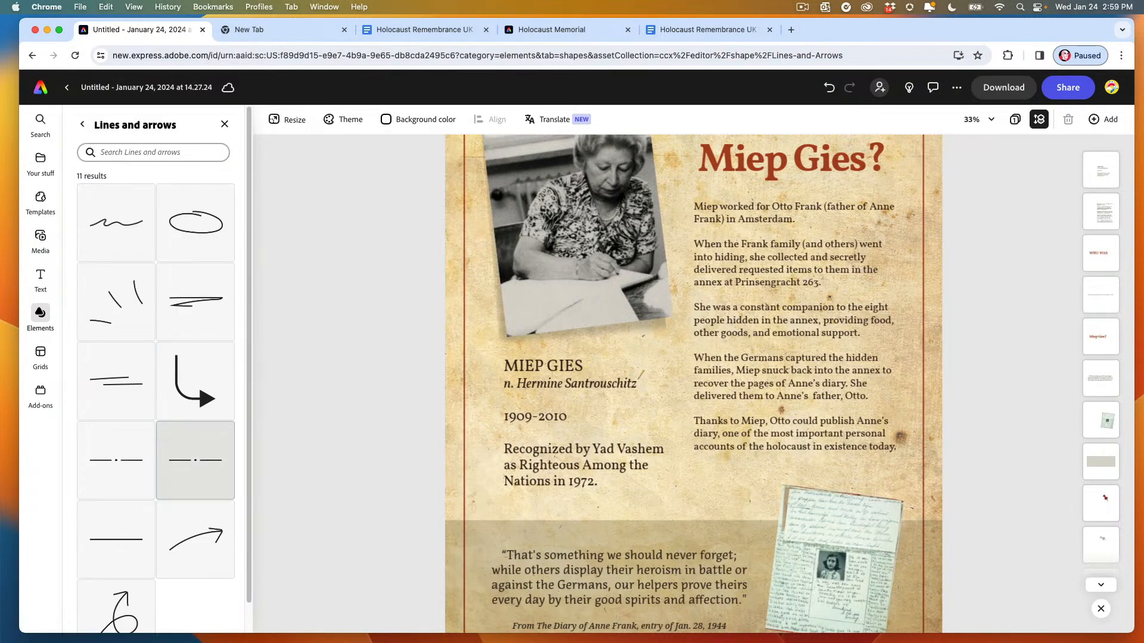
click(117, 539)
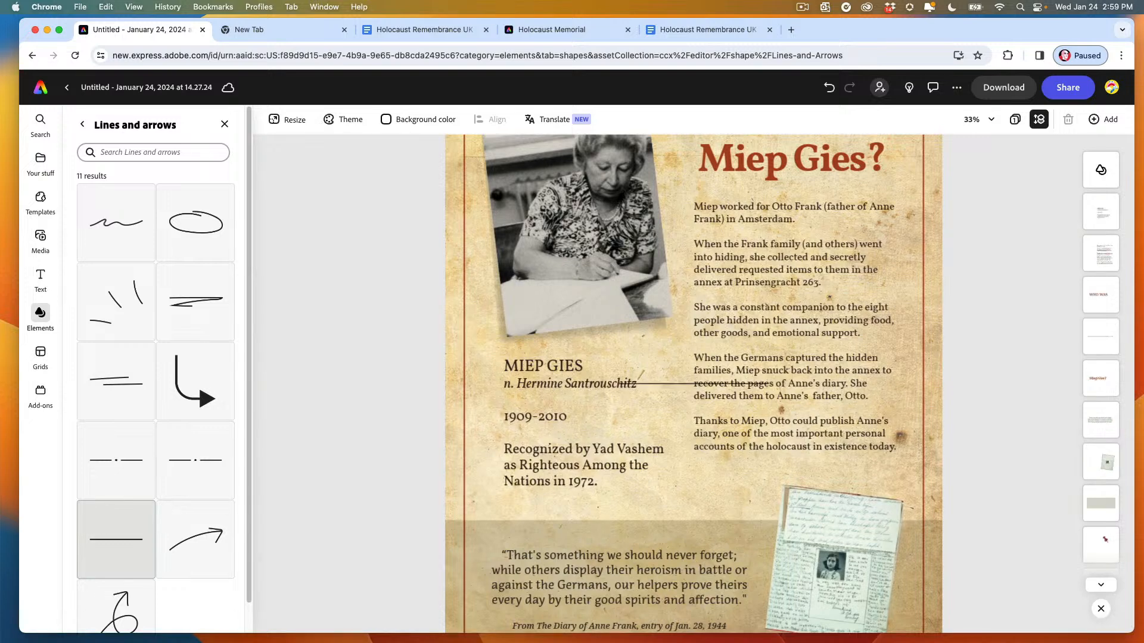
click(658, 384)
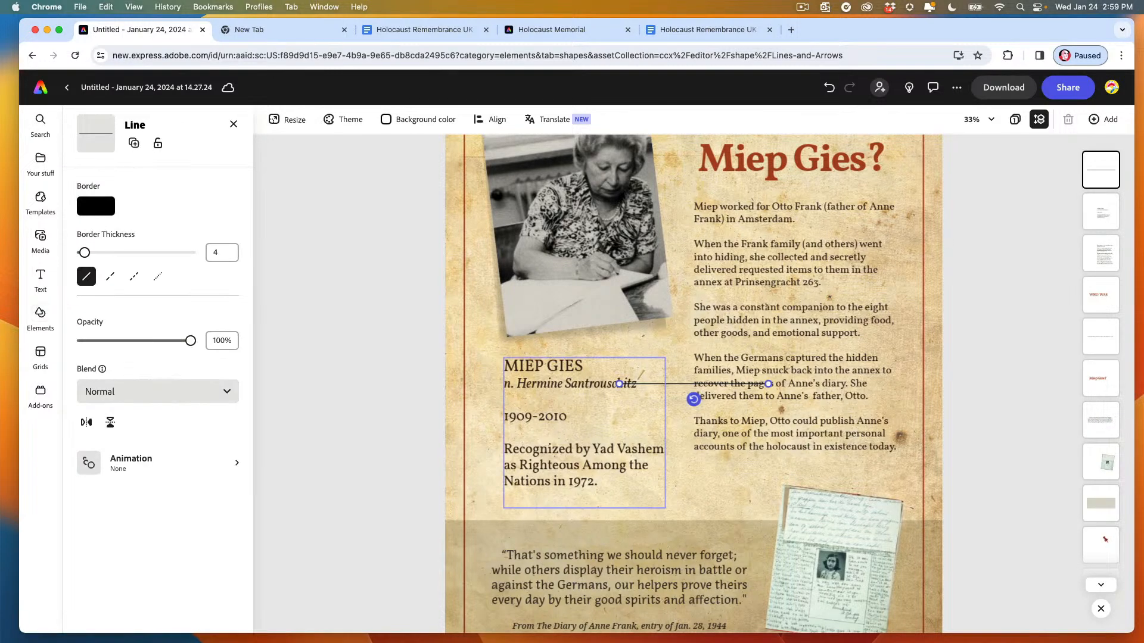
drag(694, 399, 492, 457)
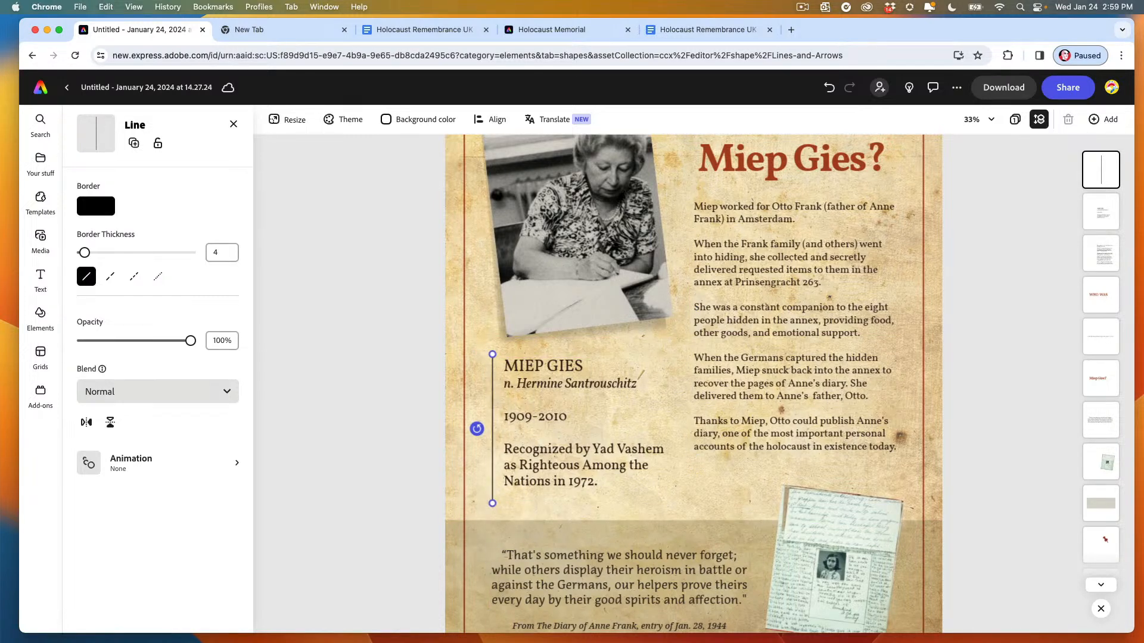
Step: Set the vertical line's border thickness to 8 and its color to the red-brown sampled from the "Miep Gies?" title
click(220, 253)
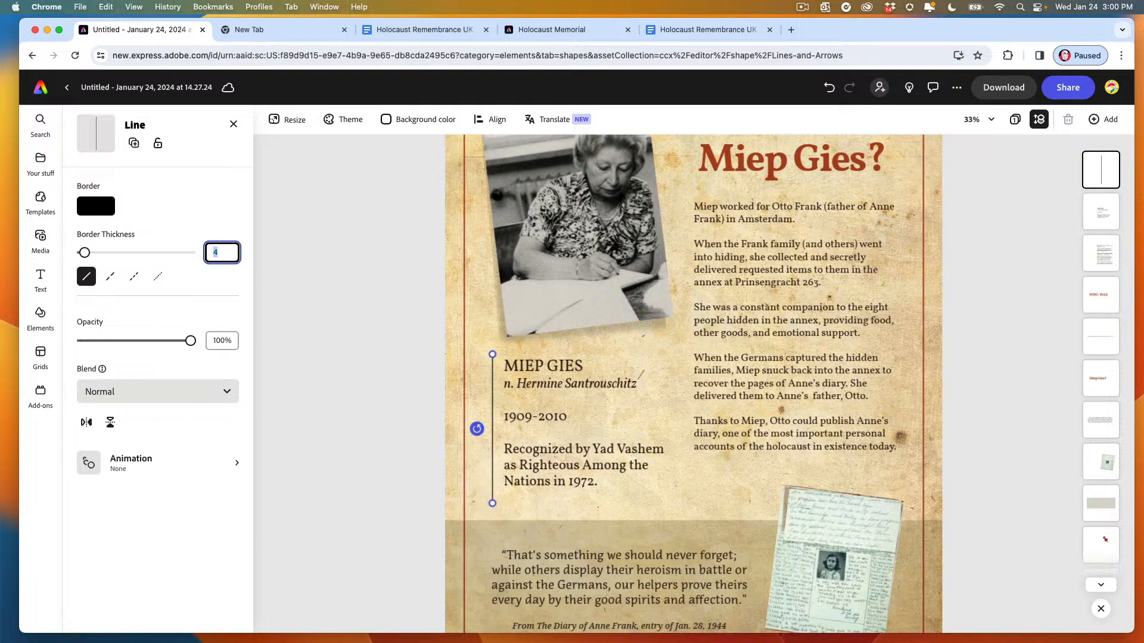
text(8)
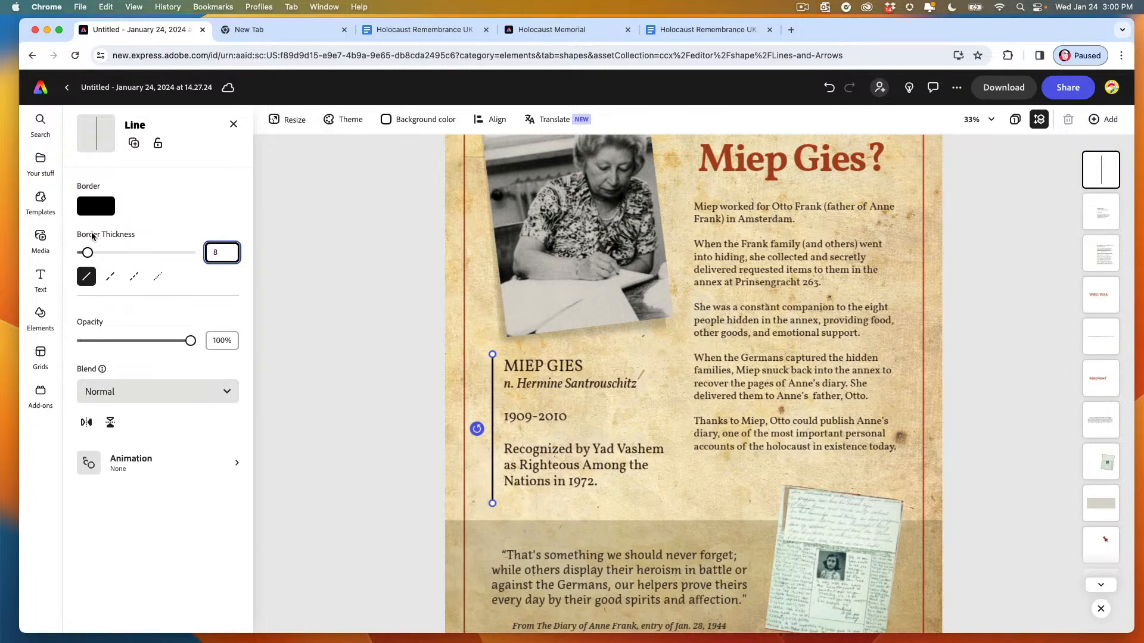
click(96, 206)
click(166, 128)
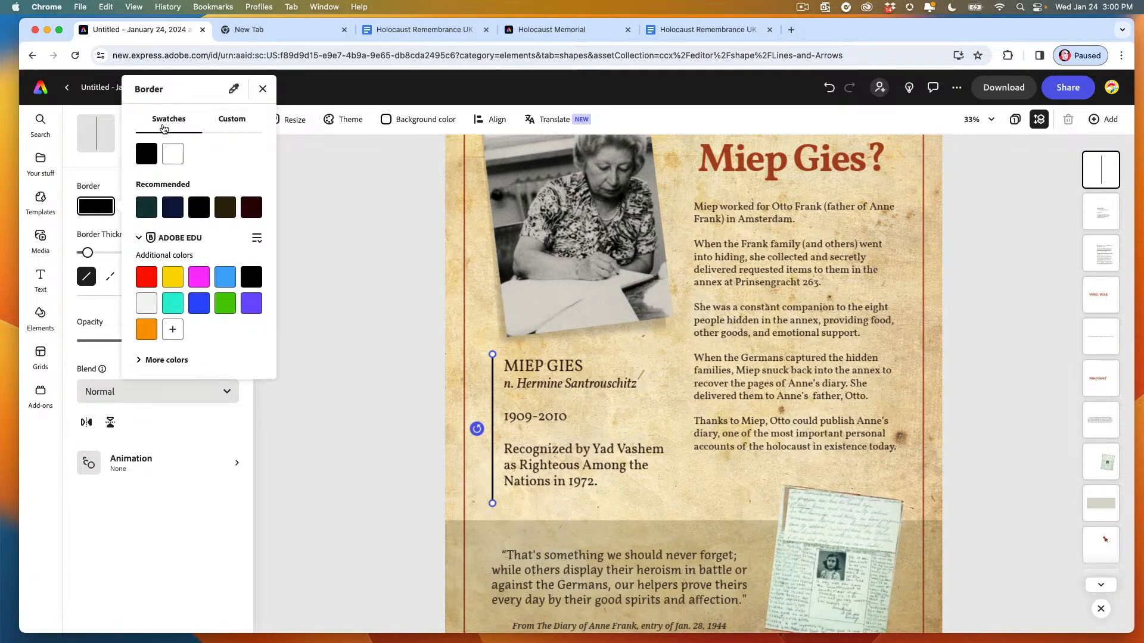
click(233, 91)
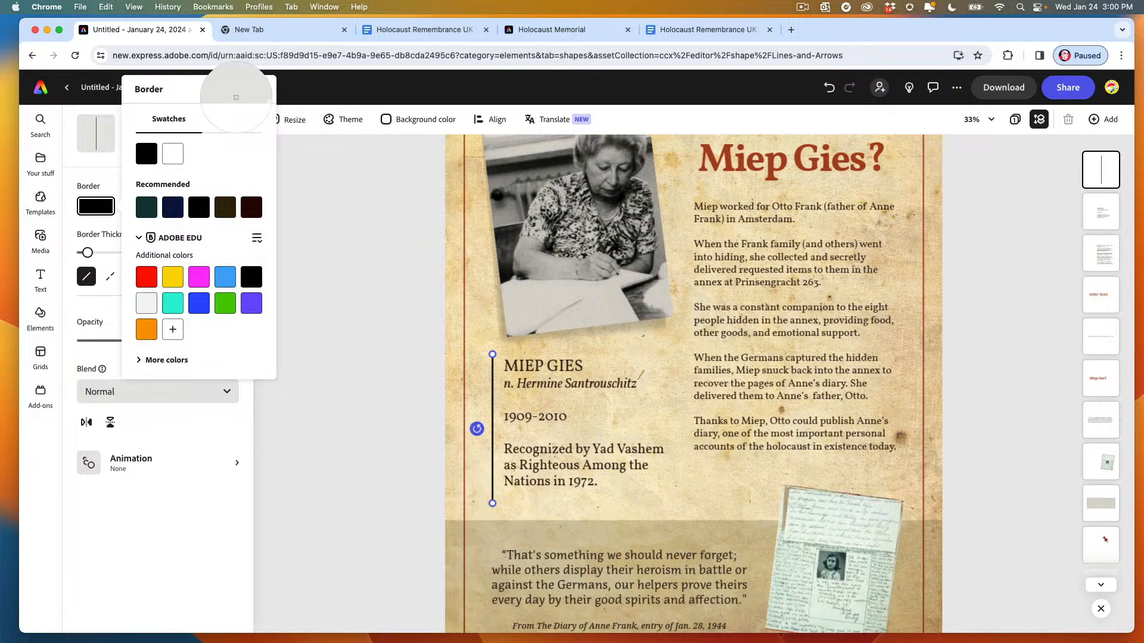
click(728, 146)
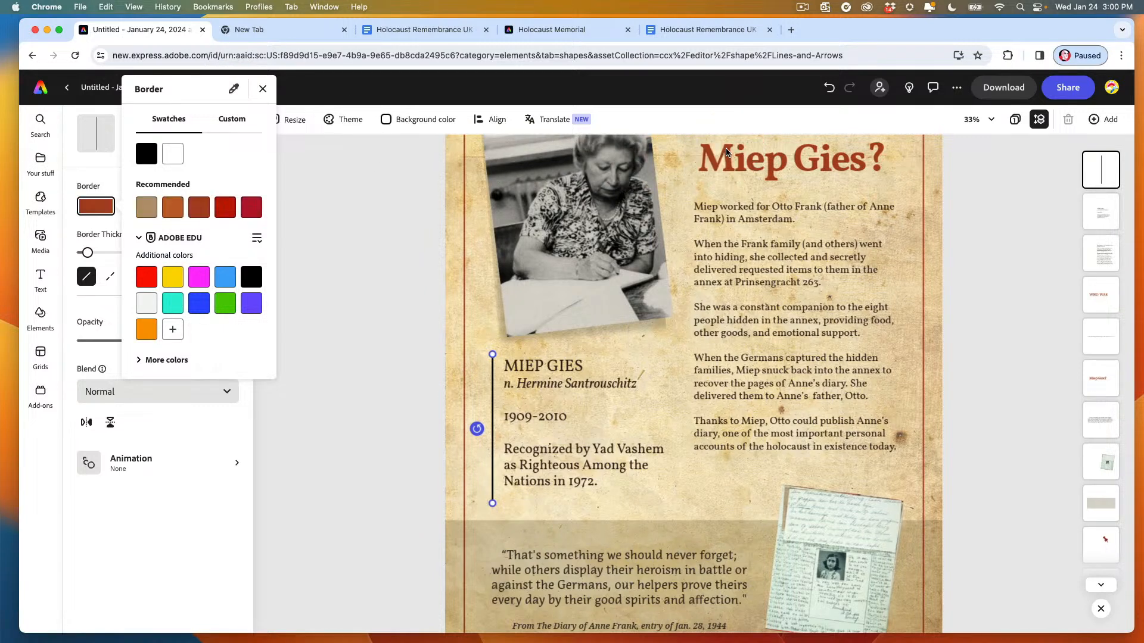
click(386, 342)
click(364, 311)
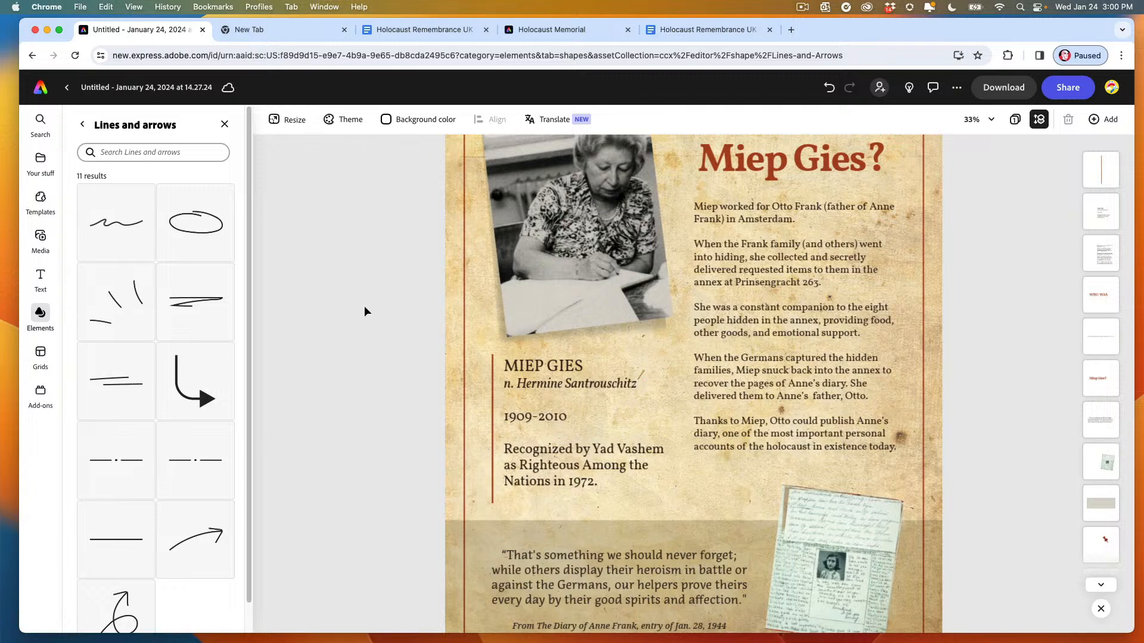
Step: Apply the recommended font Heisei Maru Gothic Std in W4 to the entire caption text
key(super+minus)
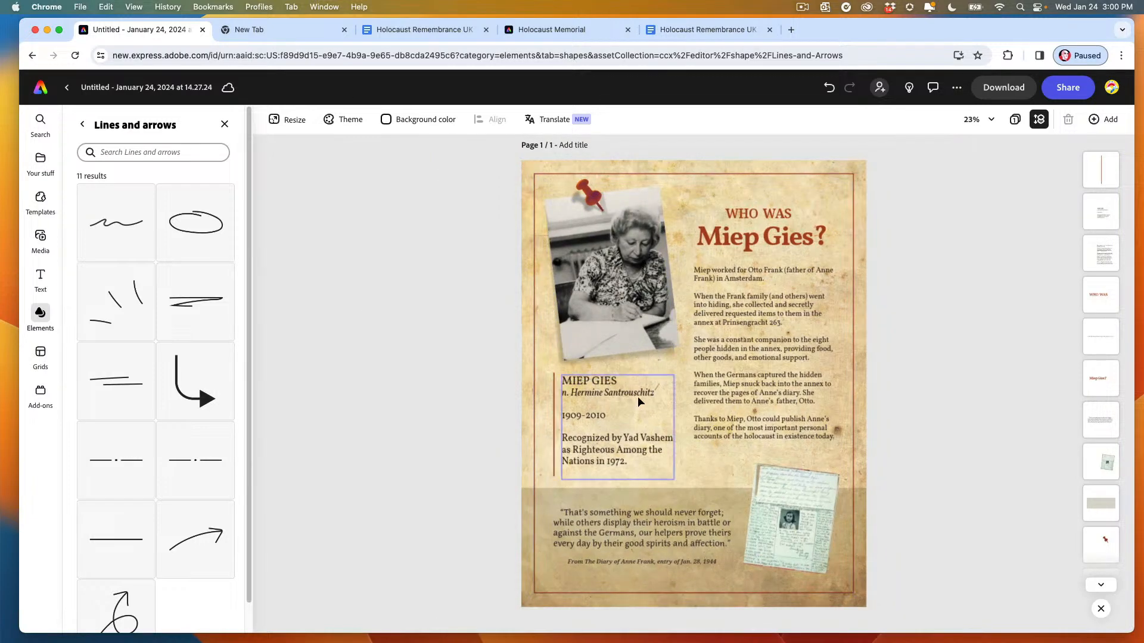
click(576, 392)
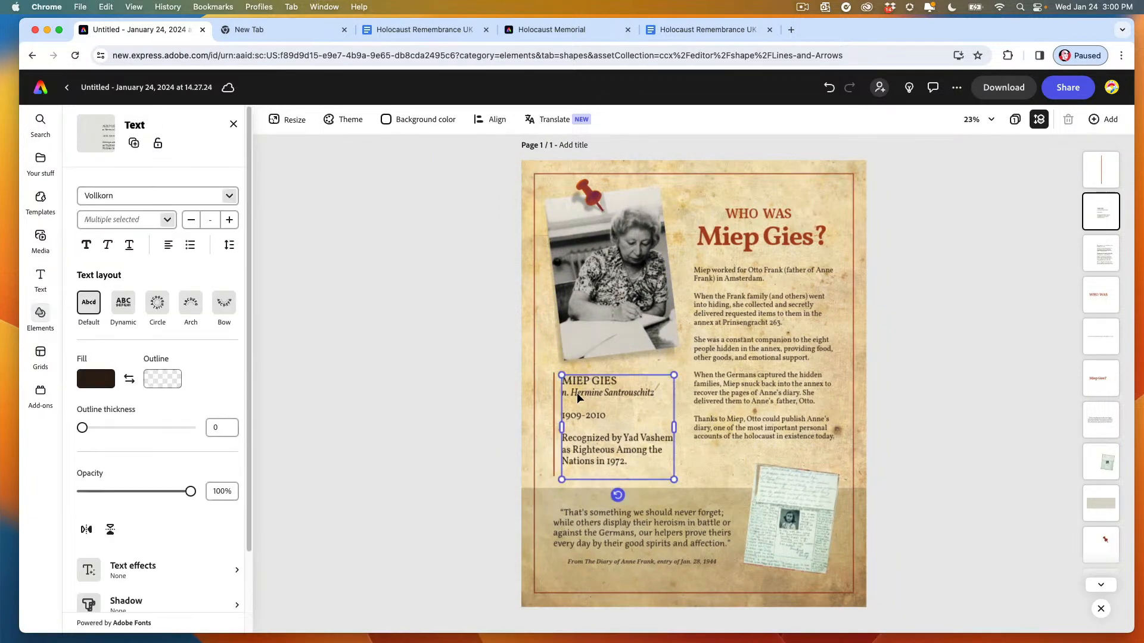
double_click(577, 392)
drag(640, 455, 557, 378)
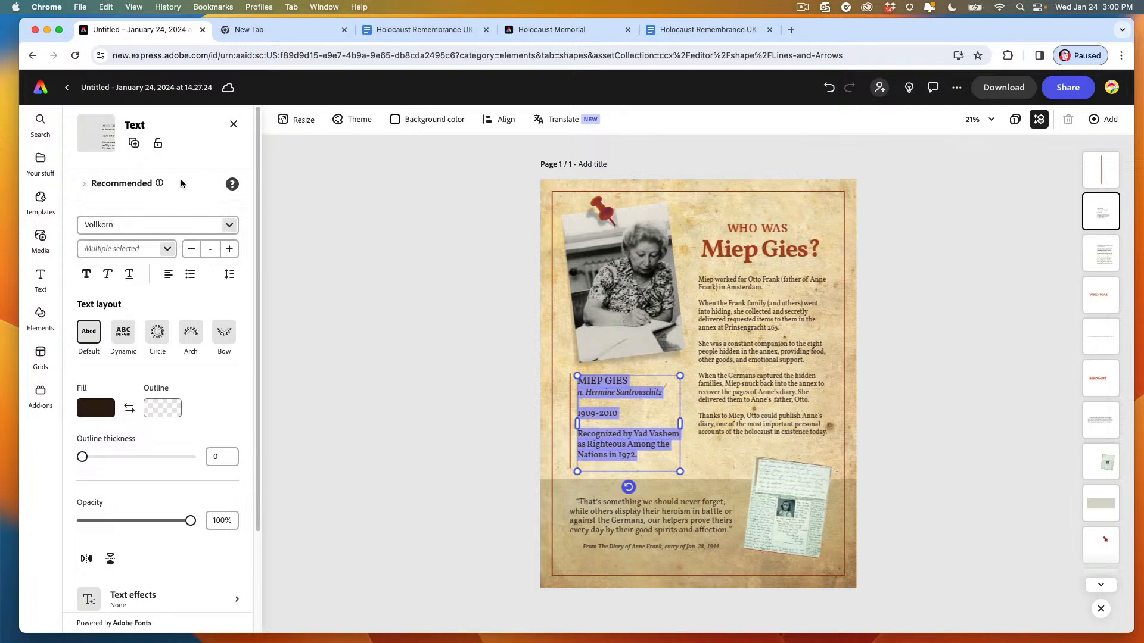
click(95, 186)
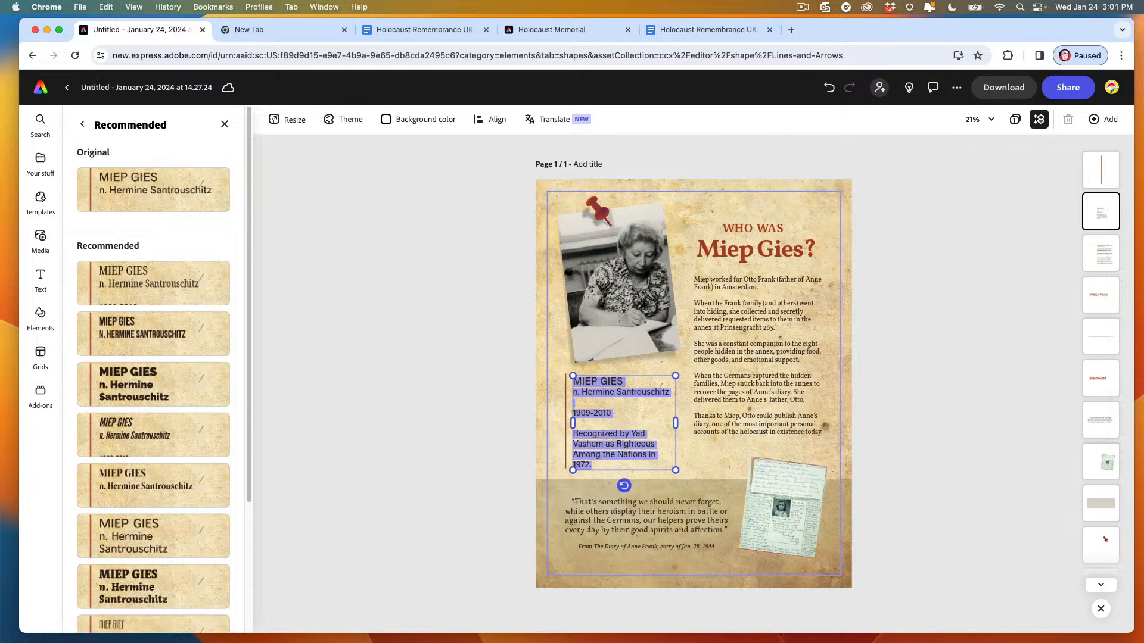
scroll(153, 446, down, 2)
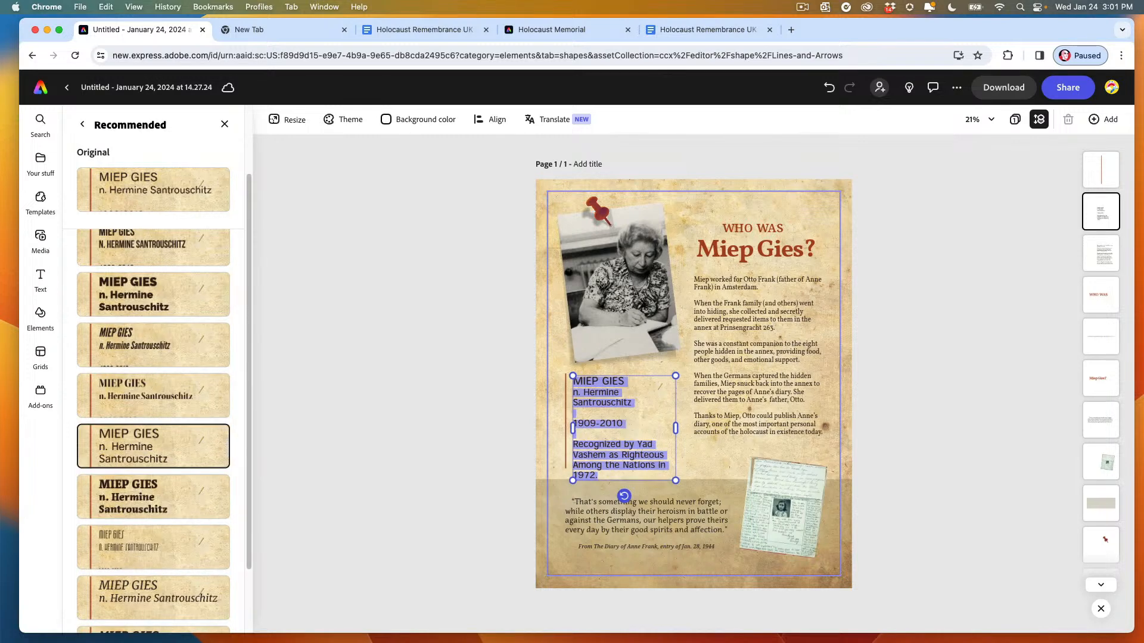
click(82, 124)
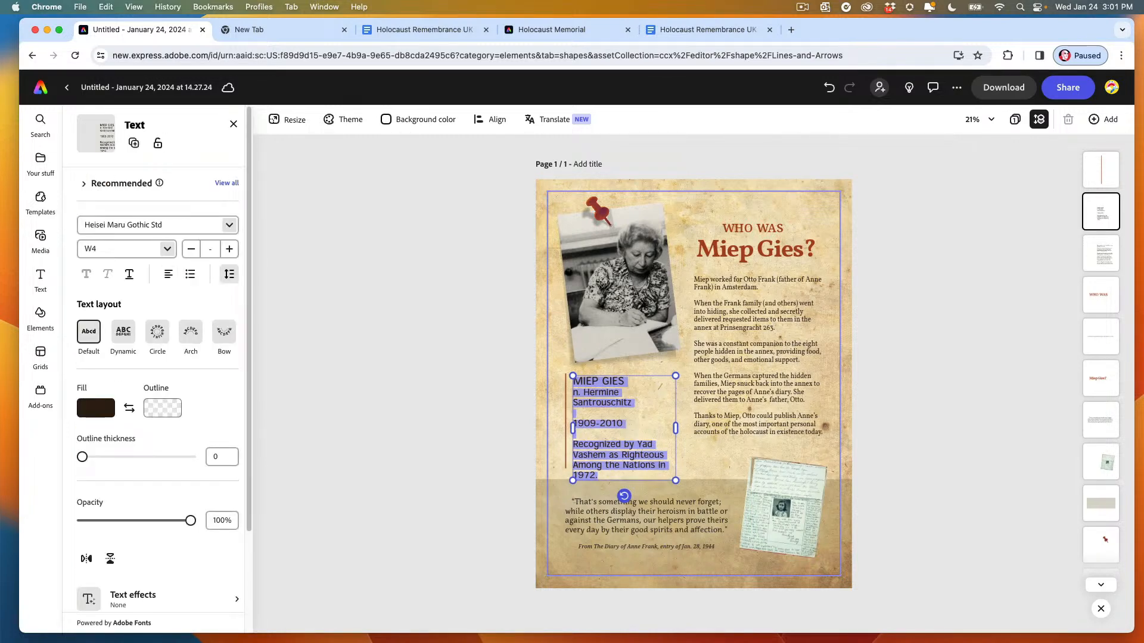
Step: Scale the caption text box down slightly and shift it a little away from the vertical line
drag(676, 480, 660, 464)
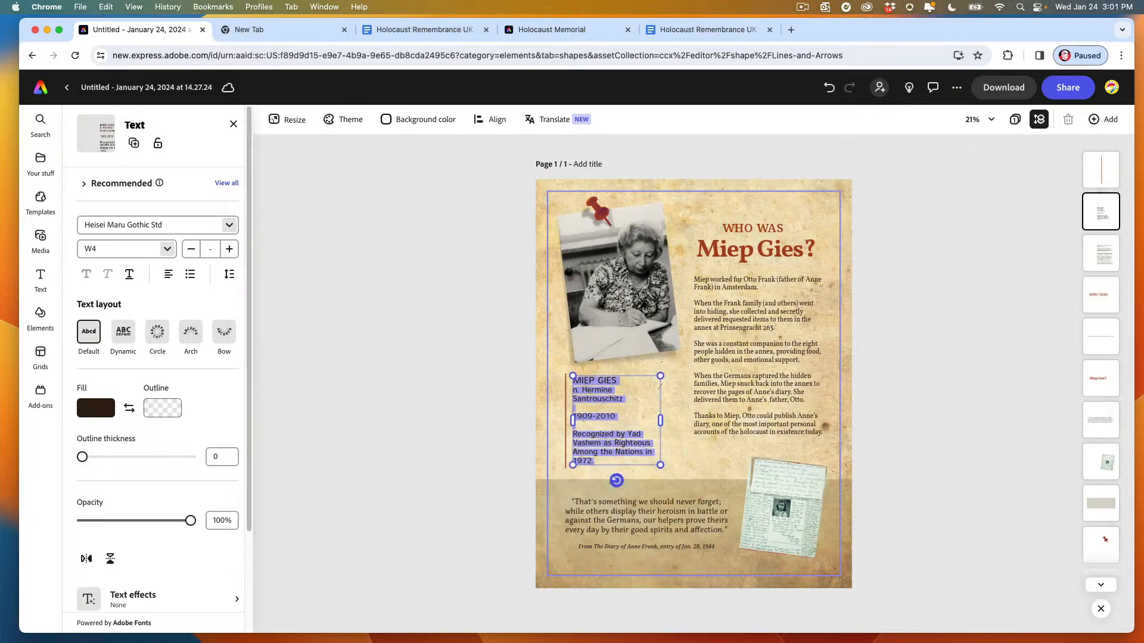
drag(621, 421, 623, 421)
click(441, 417)
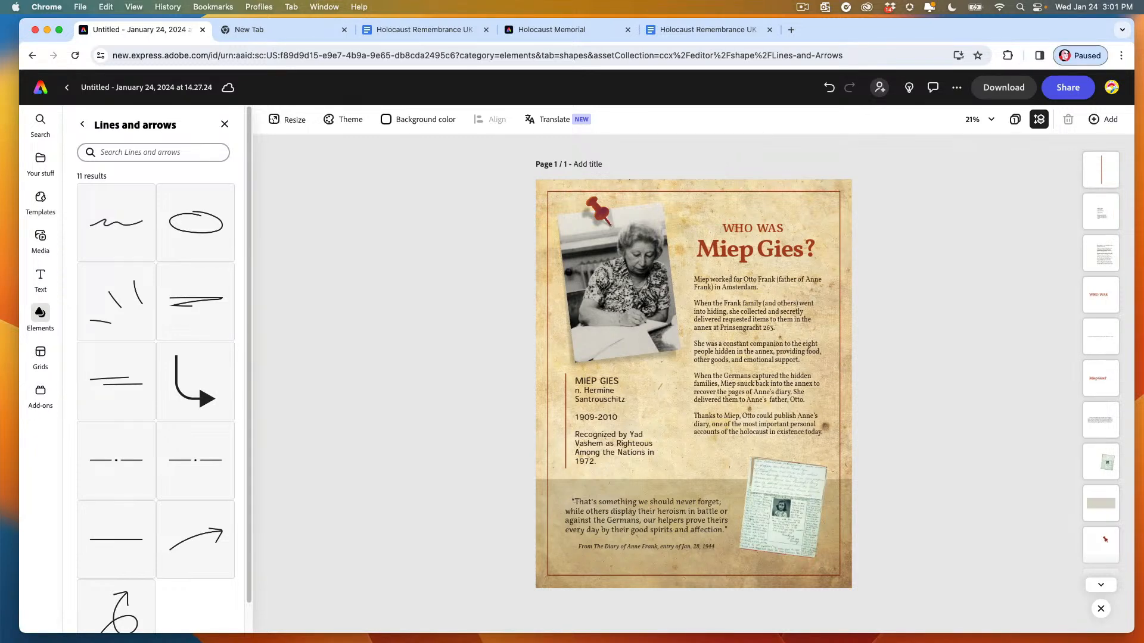
Step: Fill the entire caption text with the title's red-brown color #AB431F, sampled from "Miep Gies?"
click(593, 391)
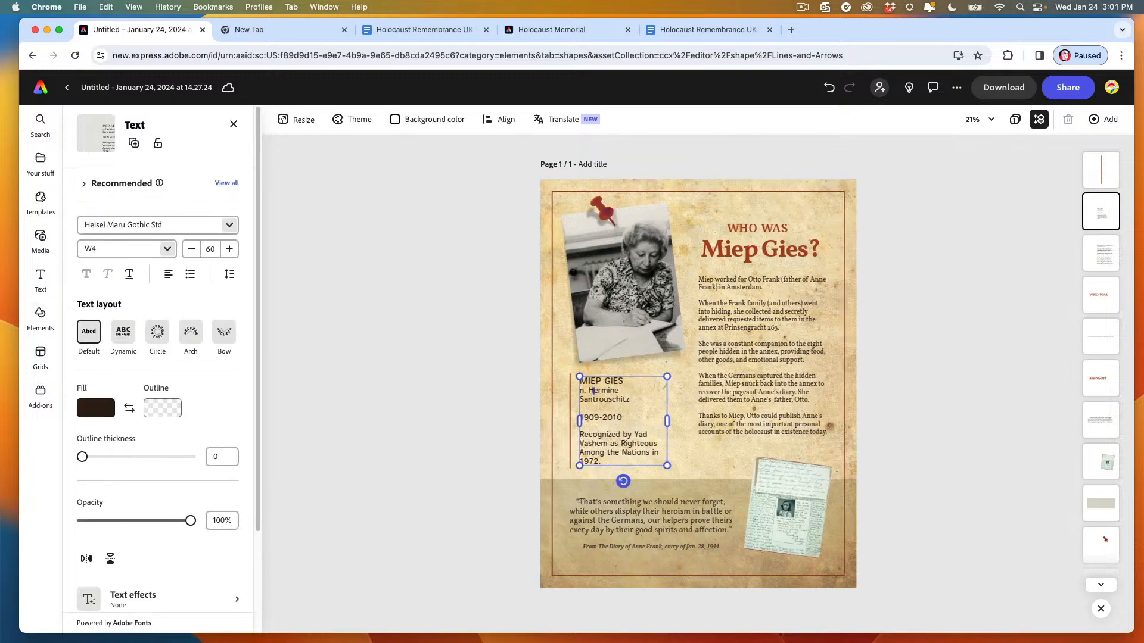
key(super+a)
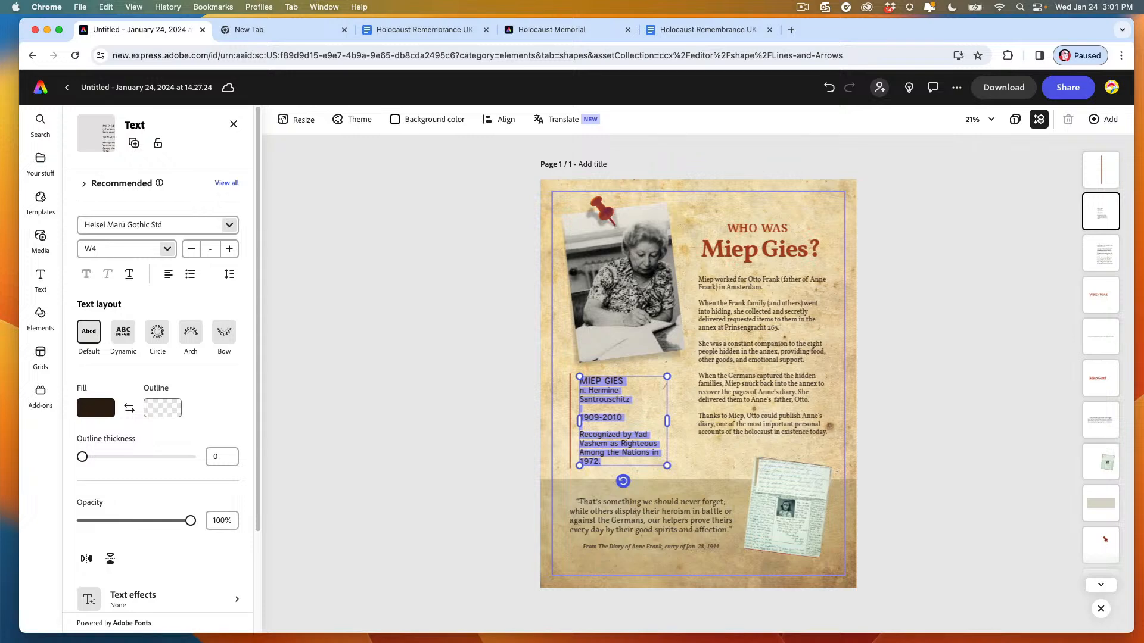
click(95, 408)
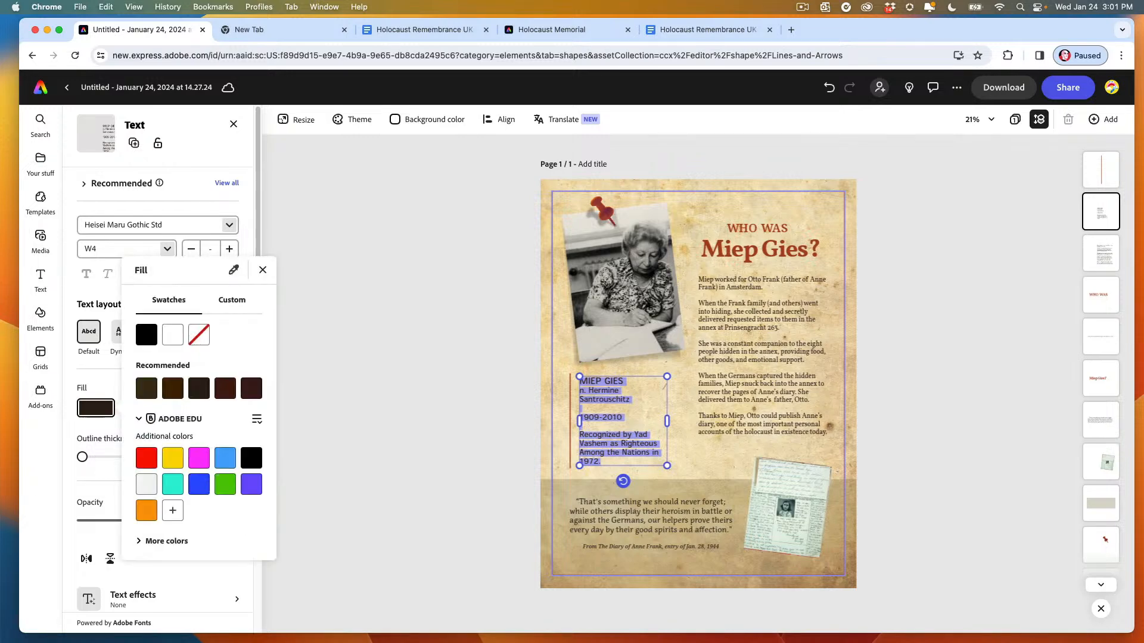
click(231, 300)
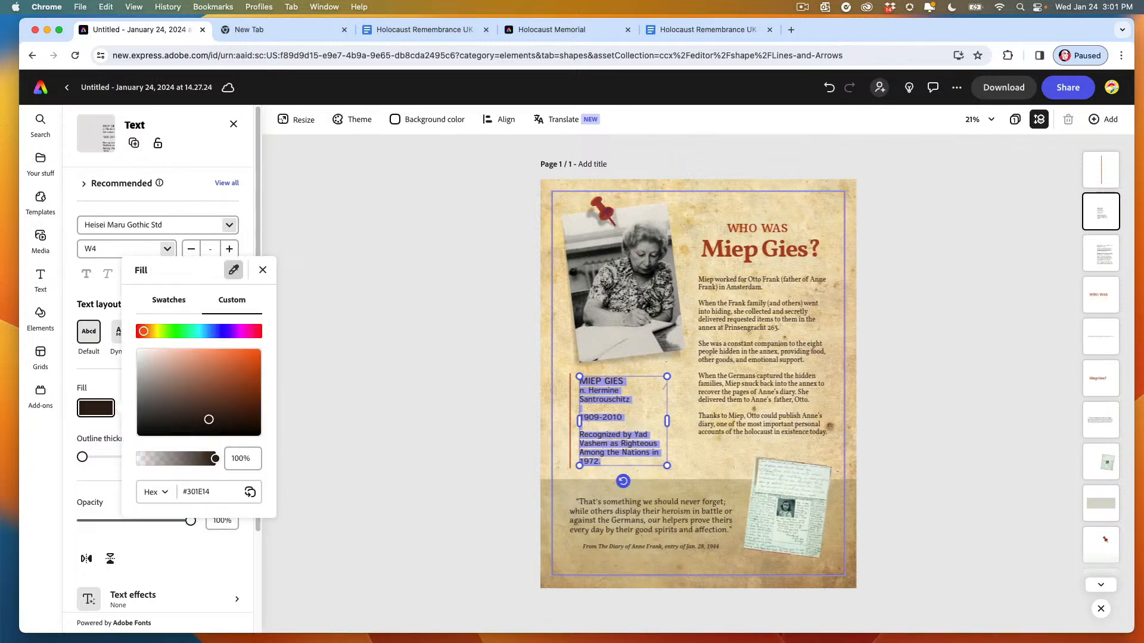
click(233, 269)
click(705, 247)
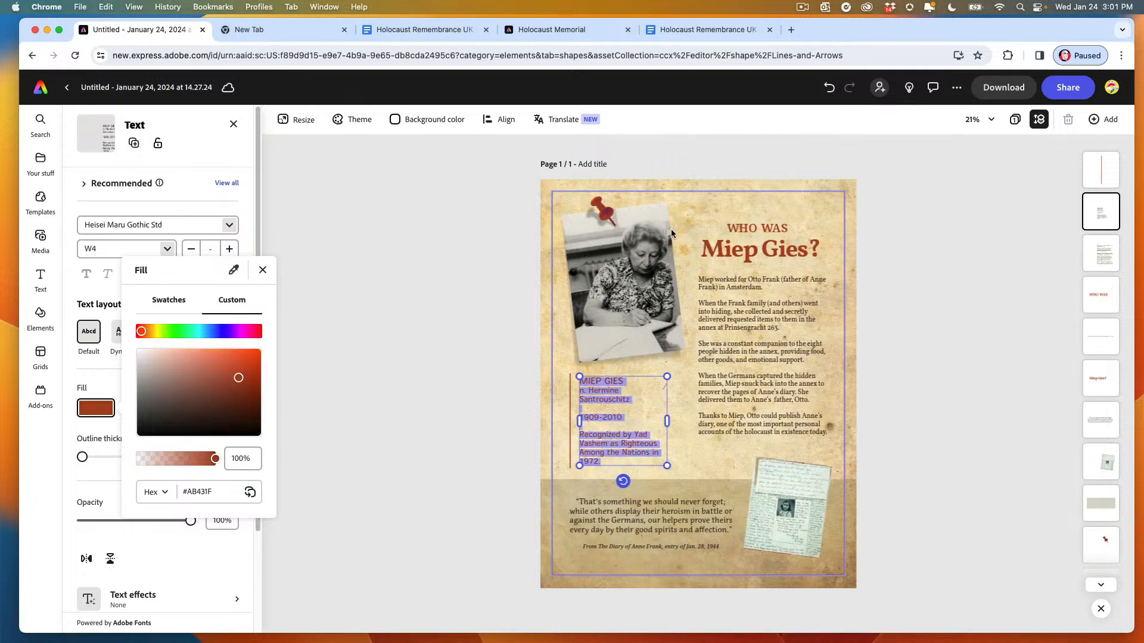
click(391, 251)
click(393, 254)
click(389, 253)
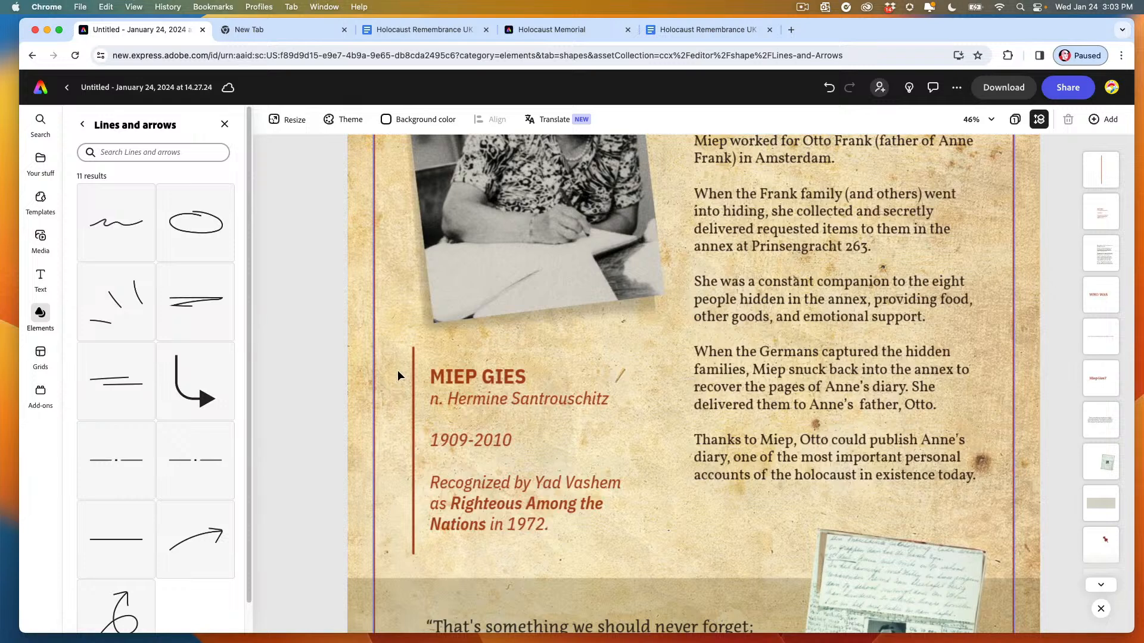
Step: Set the words "Yad Vashem" in the caption to SemiBold Italic
click(553, 484)
click(552, 480)
drag(543, 482, 621, 483)
drag(534, 483, 622, 483)
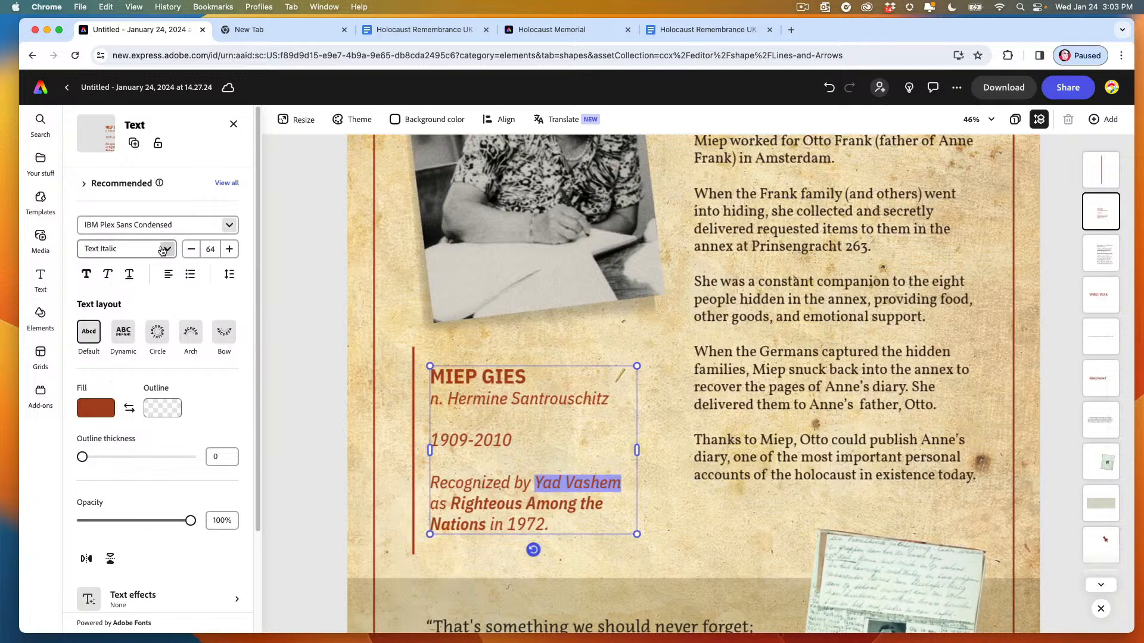
click(122, 249)
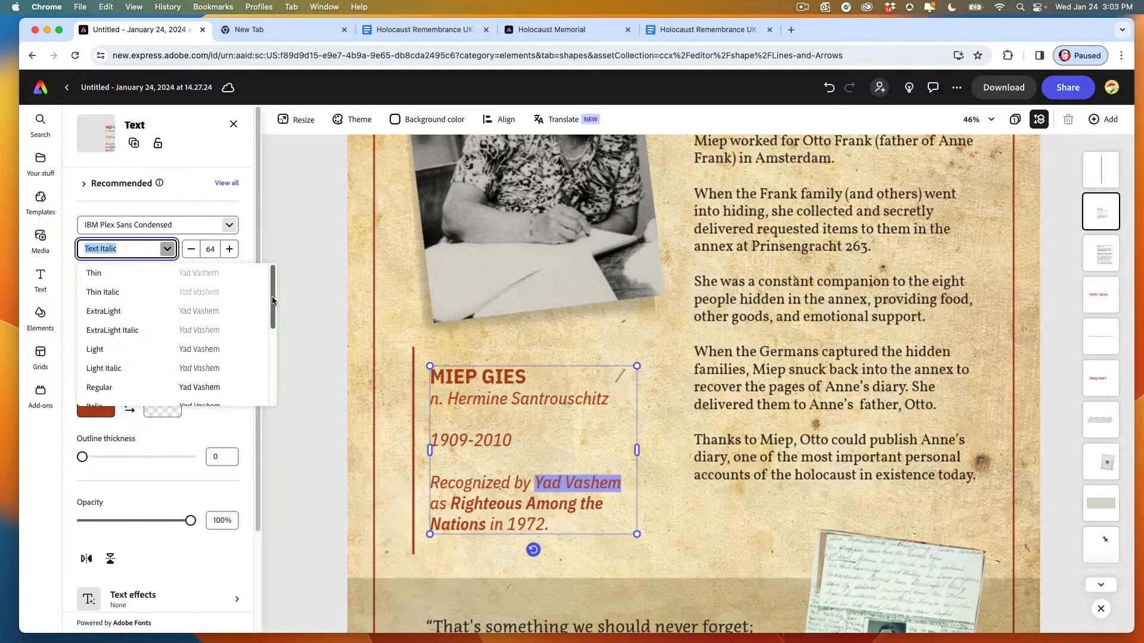
scroll(155, 364, down, 3)
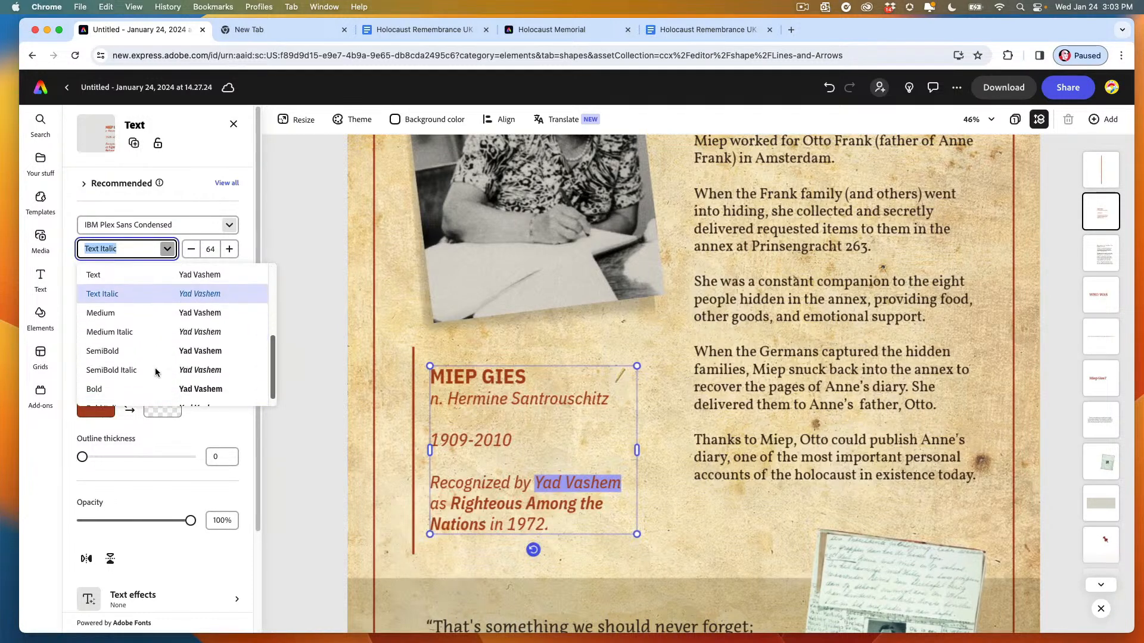
click(103, 370)
click(331, 389)
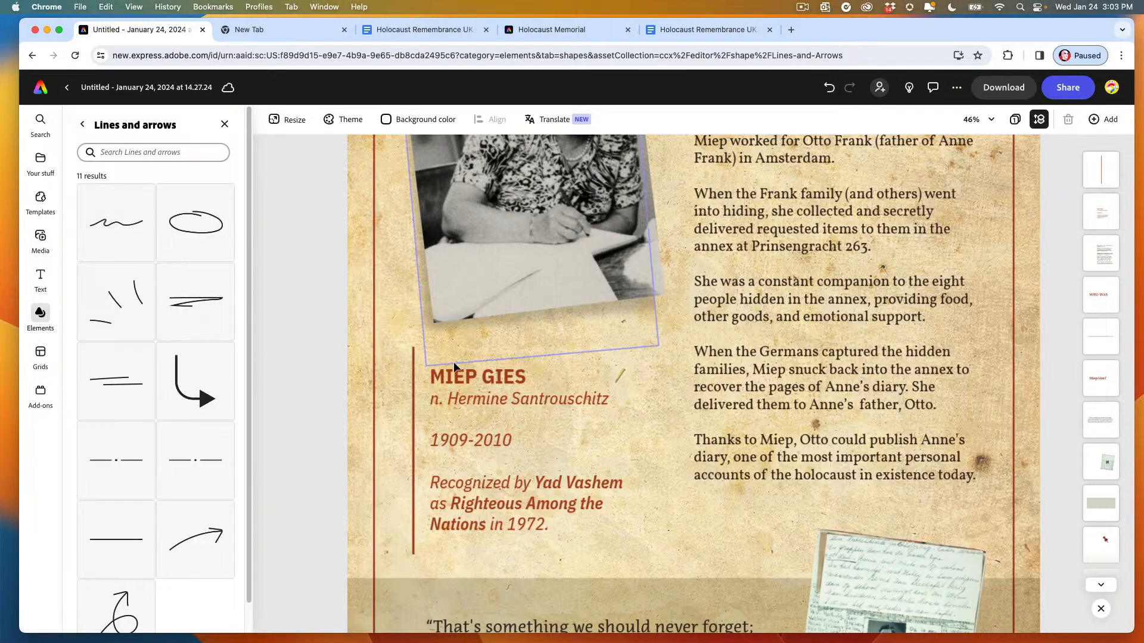
scroll(649, 427, down, 5)
scroll(648, 427, up, 1)
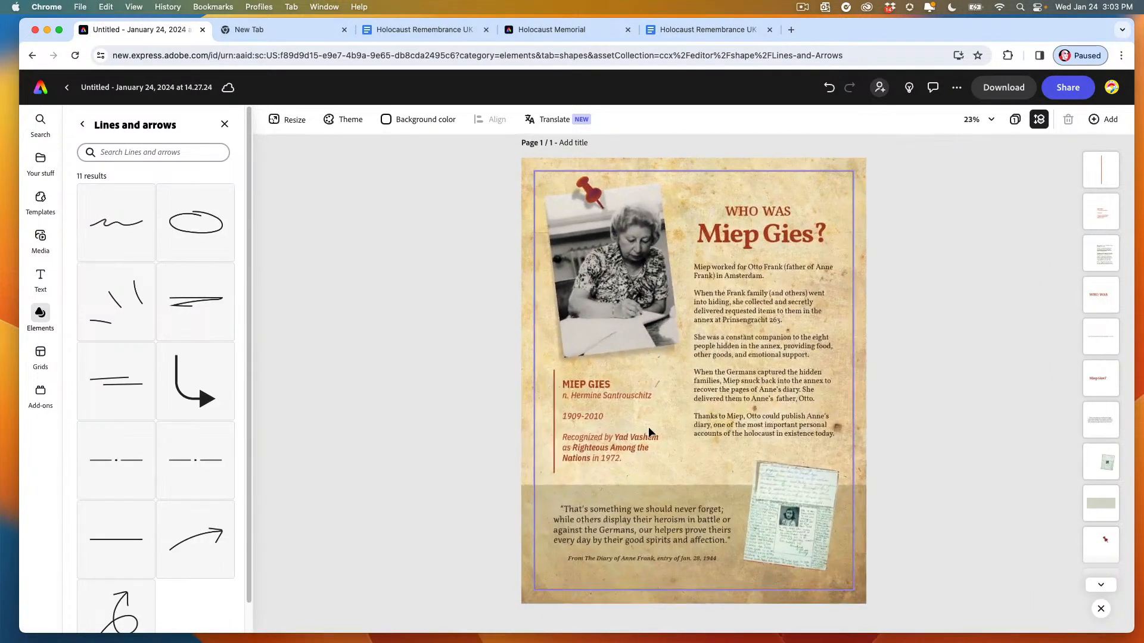
scroll(648, 427, down, 1)
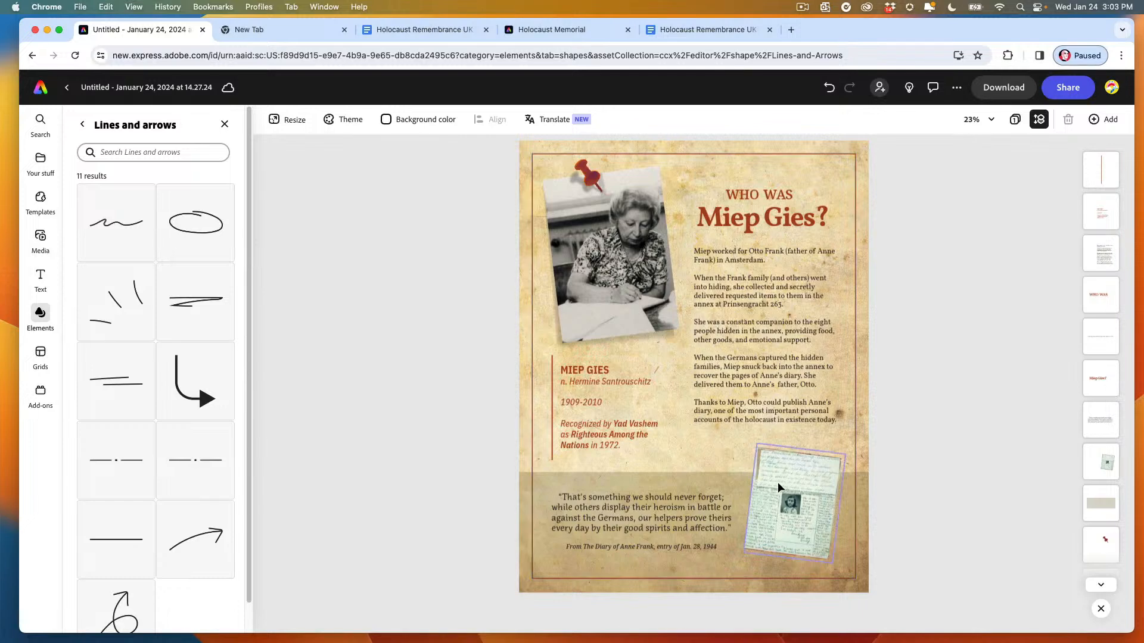
Step: Duplicate the diary page image and offset the lower copy slightly down and to the left behind the original as a shadow base
scroll(778, 487, up, 2)
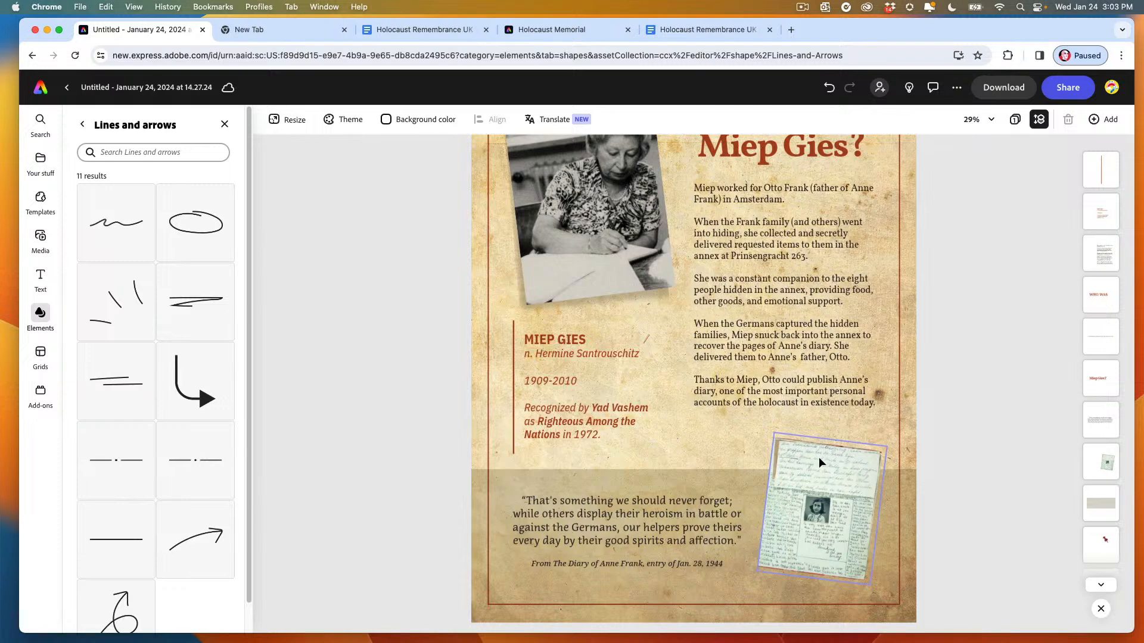
scroll(920, 477, up, 3)
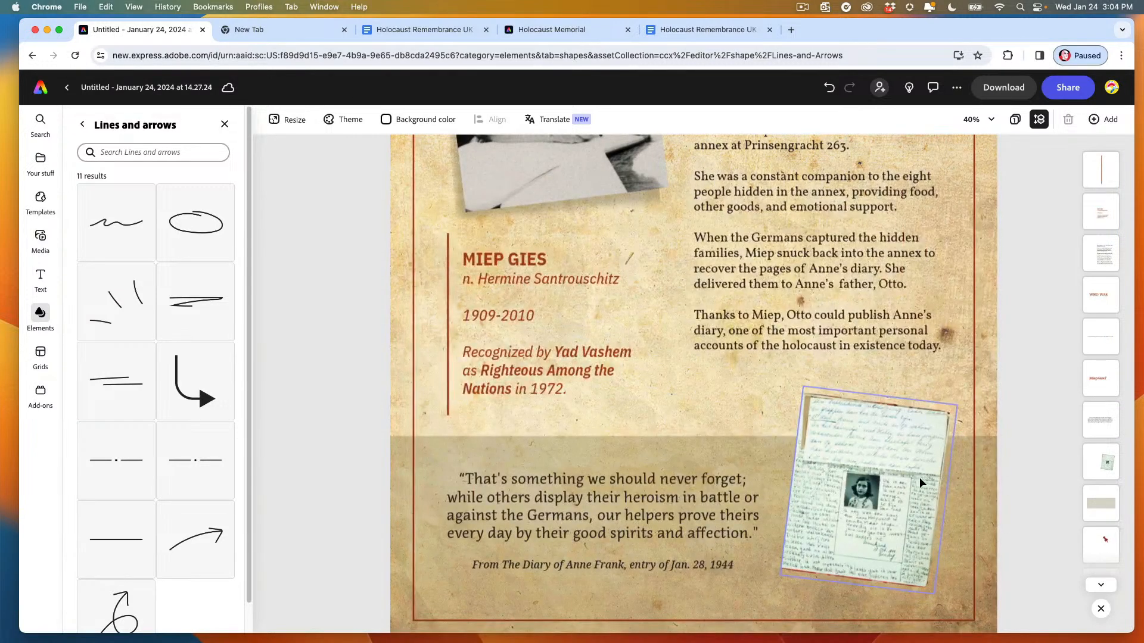
click(841, 452)
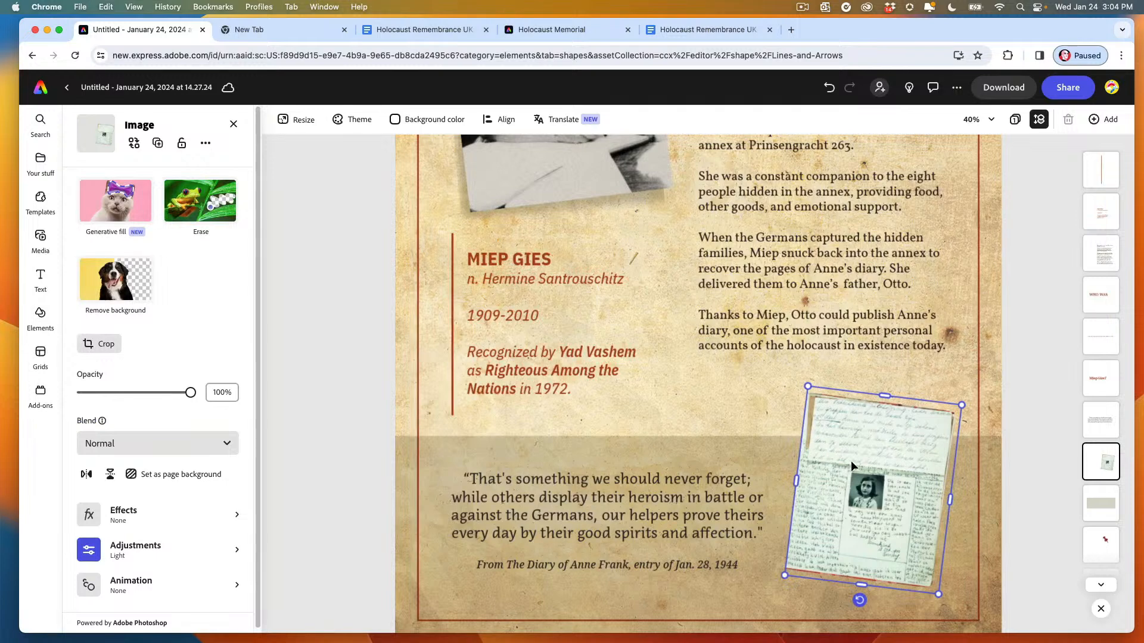
click(157, 143)
click(1098, 497)
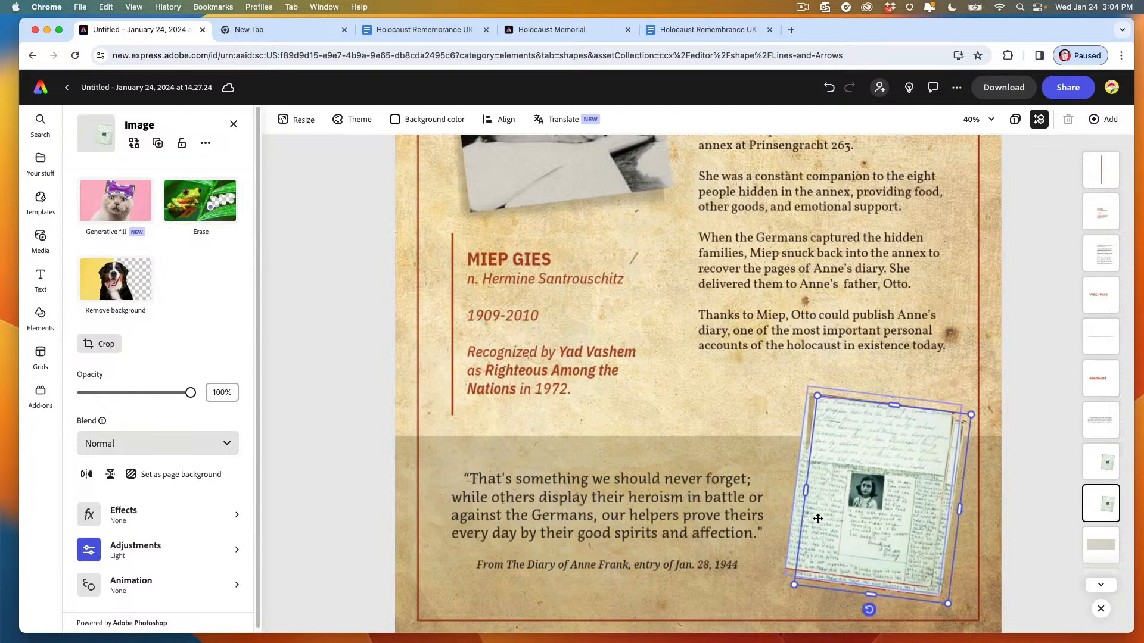
drag(813, 518, 809, 516)
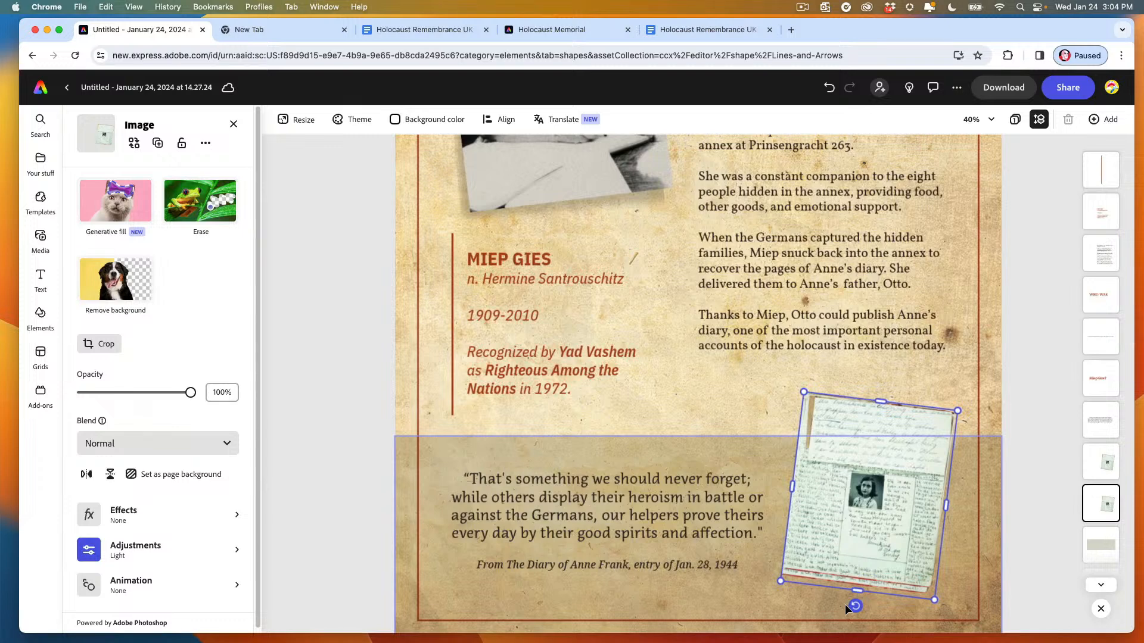
Step: Adjust the lower diary copy: set saturation, highlights, shadows and brightness to -100, and blur to 6
scroll(220, 381, down, 1)
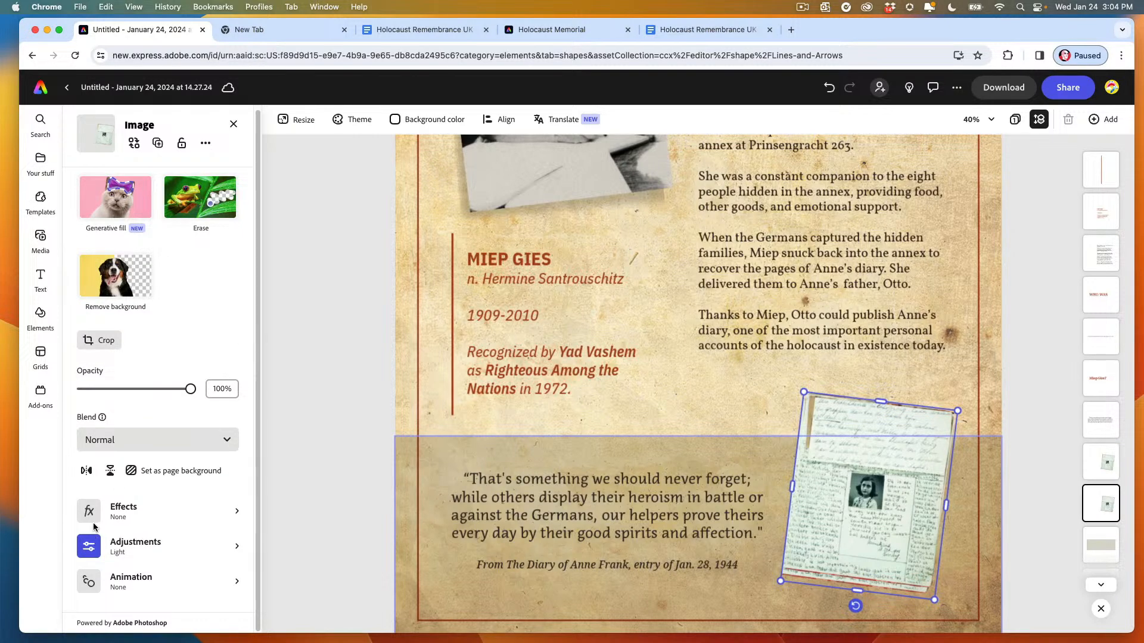
click(92, 548)
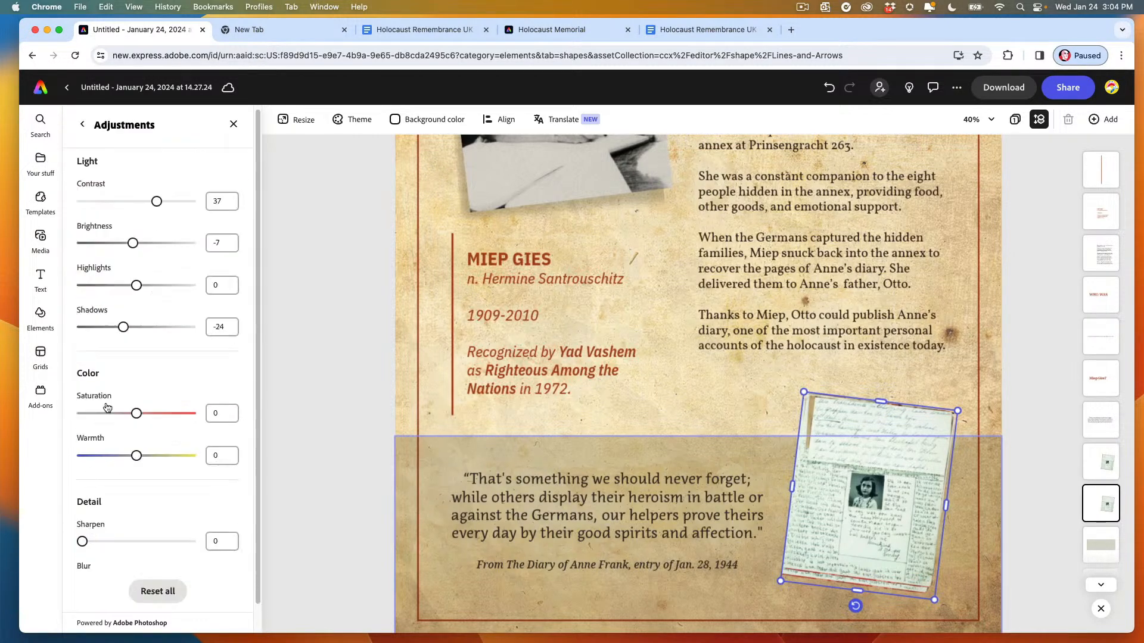
drag(127, 415, 11, 412)
drag(136, 286, 41, 285)
drag(120, 325, 57, 312)
drag(133, 243, 40, 241)
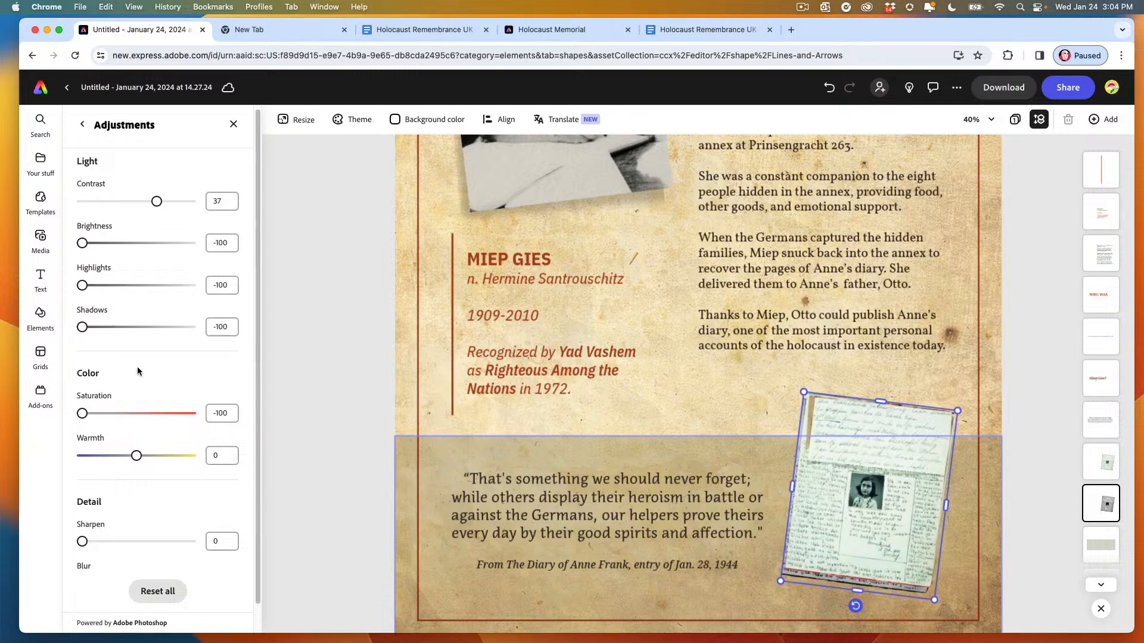
scroll(210, 455, down, 1)
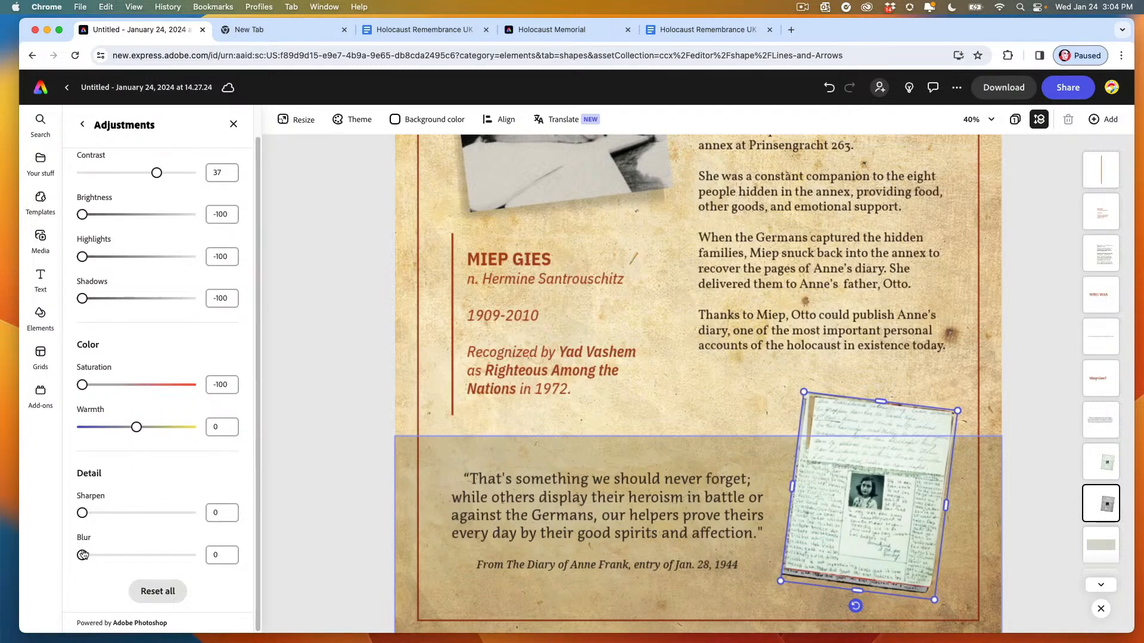
drag(83, 555, 87, 556)
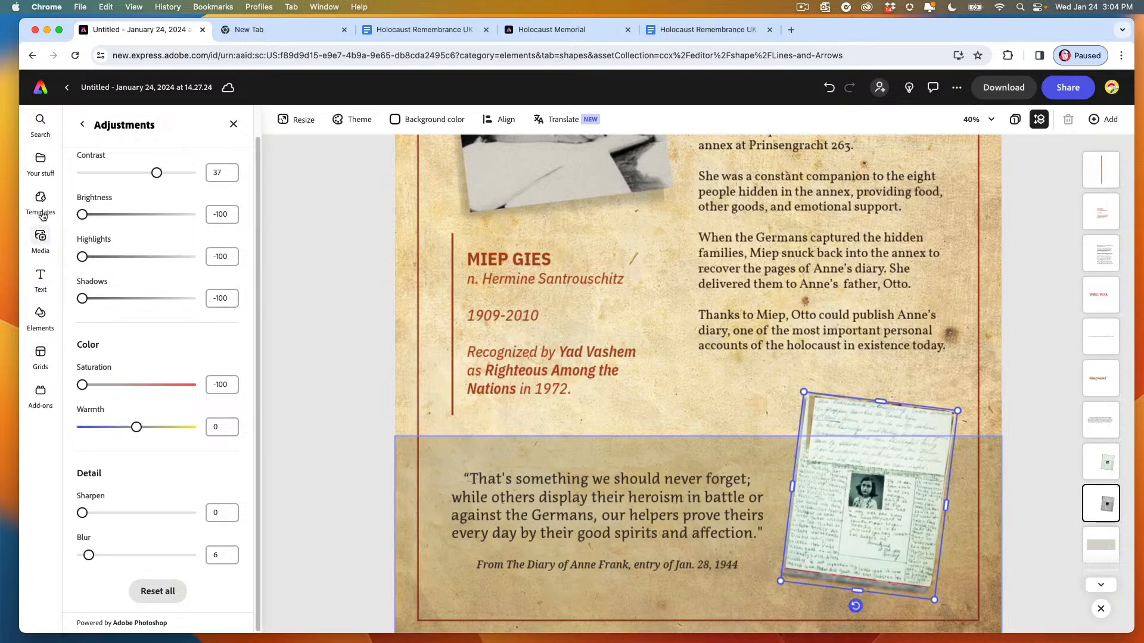
Step: Set the blurred diary copy's blend mode to Multiply, lower its opacity, and deselect it to check the shadow on the poster
click(83, 124)
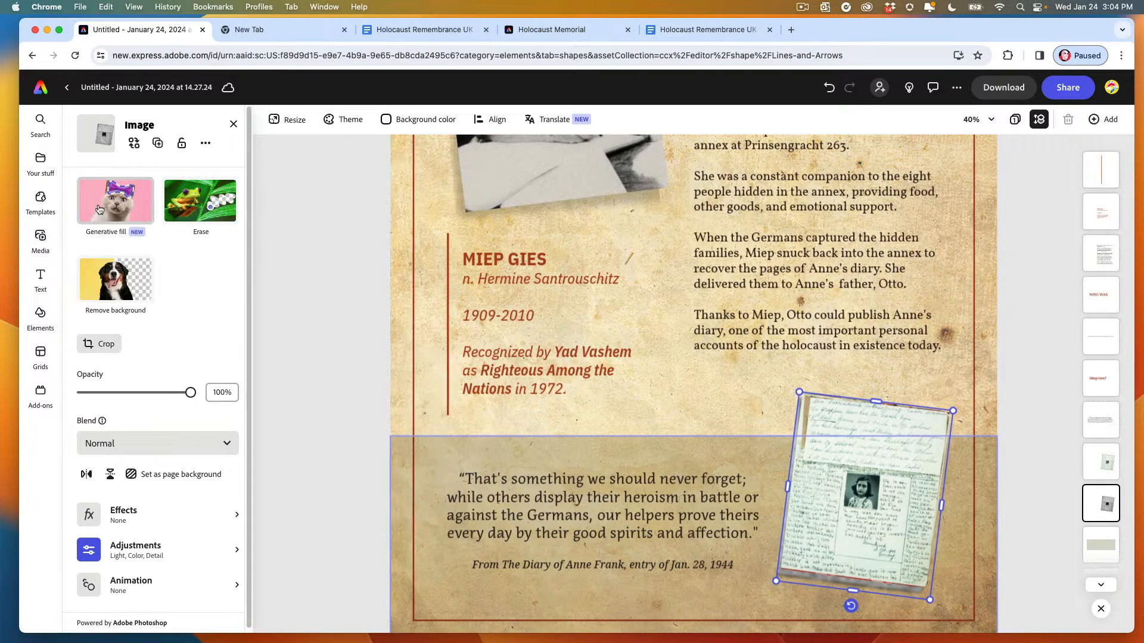
click(109, 441)
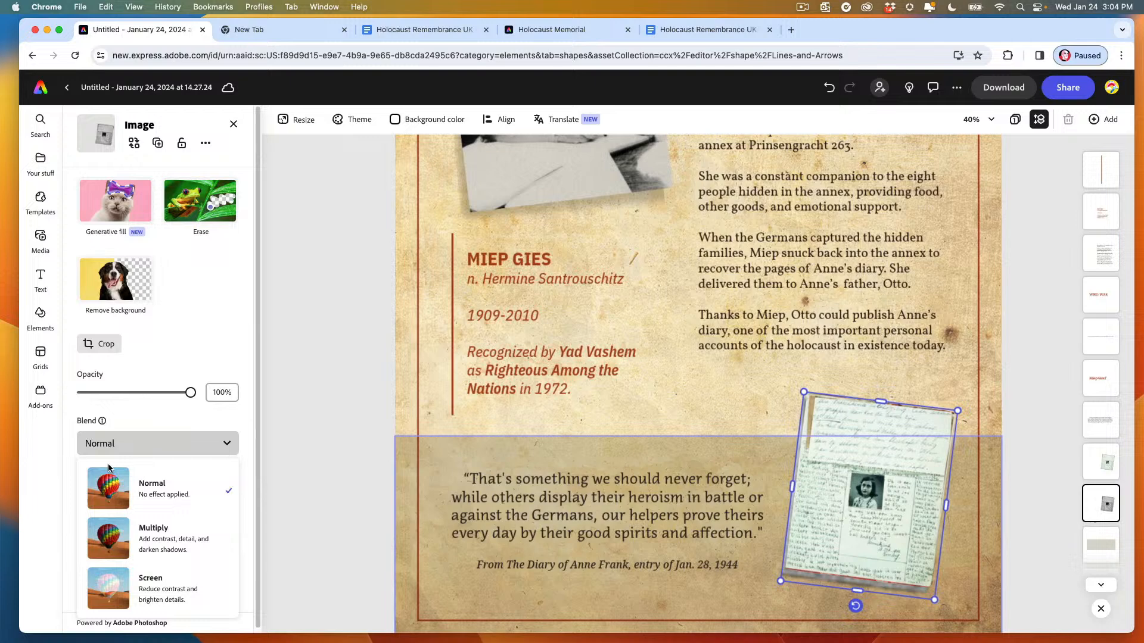
click(119, 532)
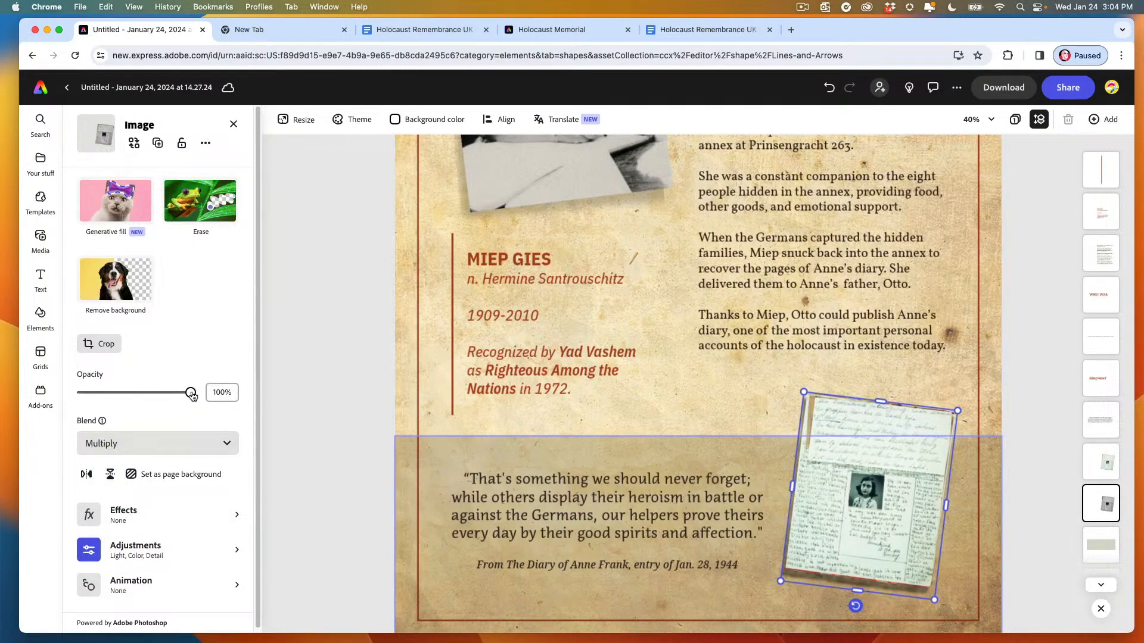
drag(191, 393, 125, 391)
click(330, 412)
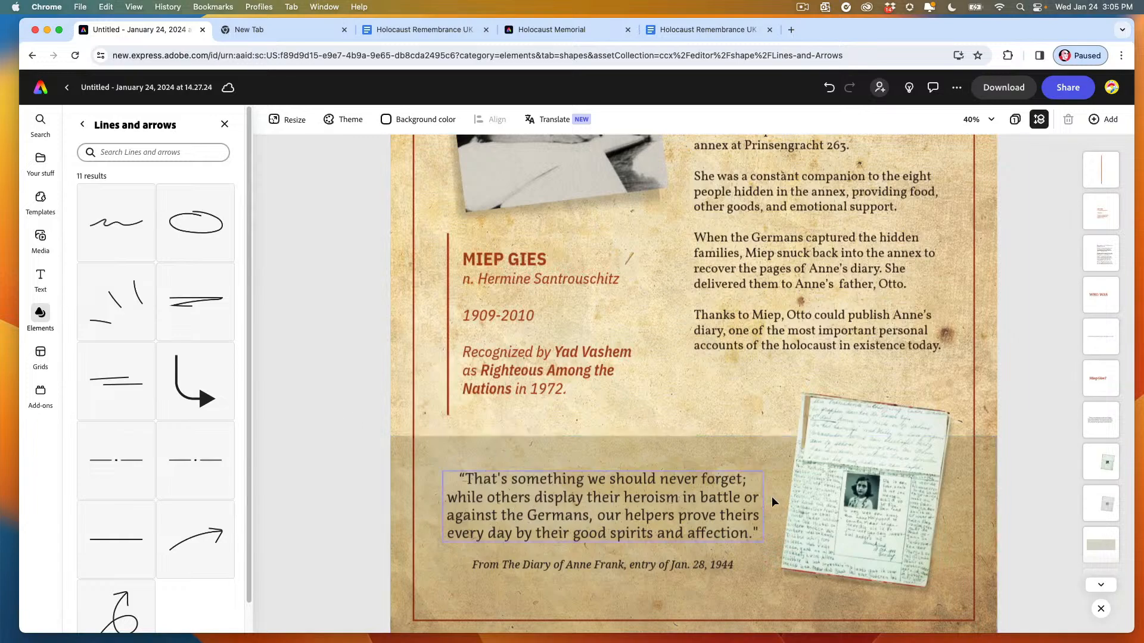
scroll(878, 510, up, 3)
scroll(879, 510, down, 5)
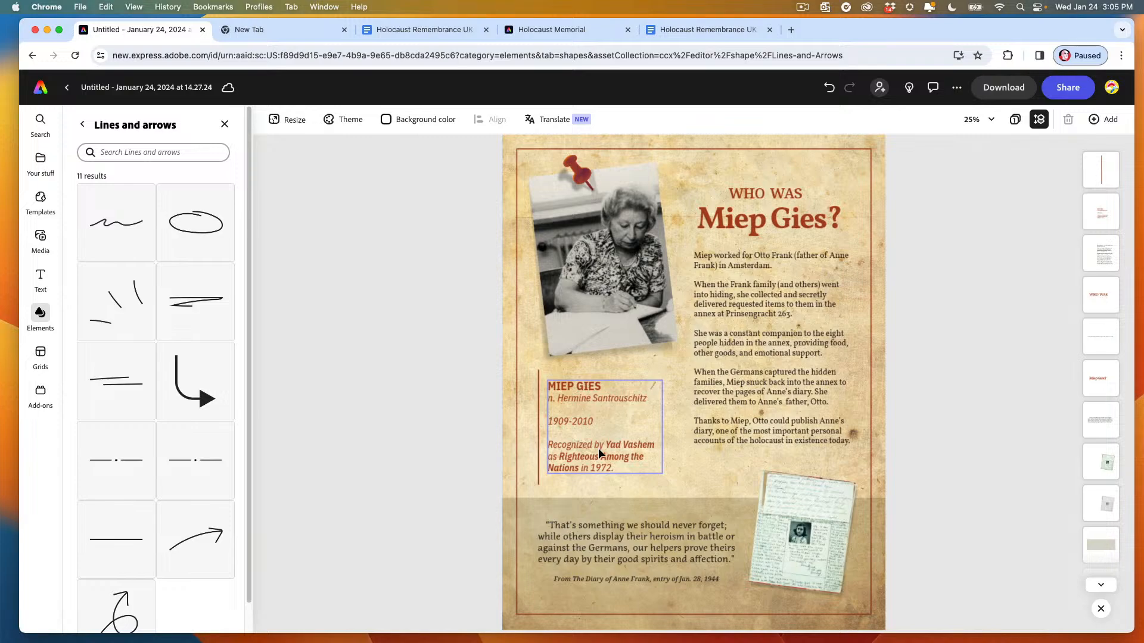
Step: Open the Holocaust Timeline document linked under Challenge 2 on the Holocaust Memorial page and read through its dated entries
key(super+4)
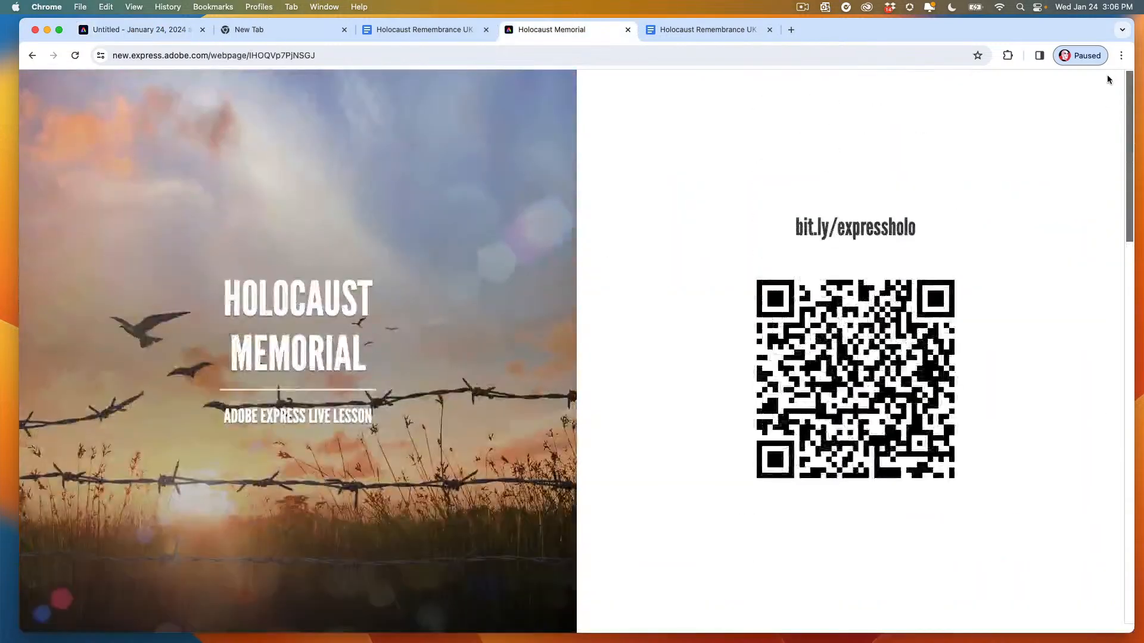
drag(1131, 103, 1127, 441)
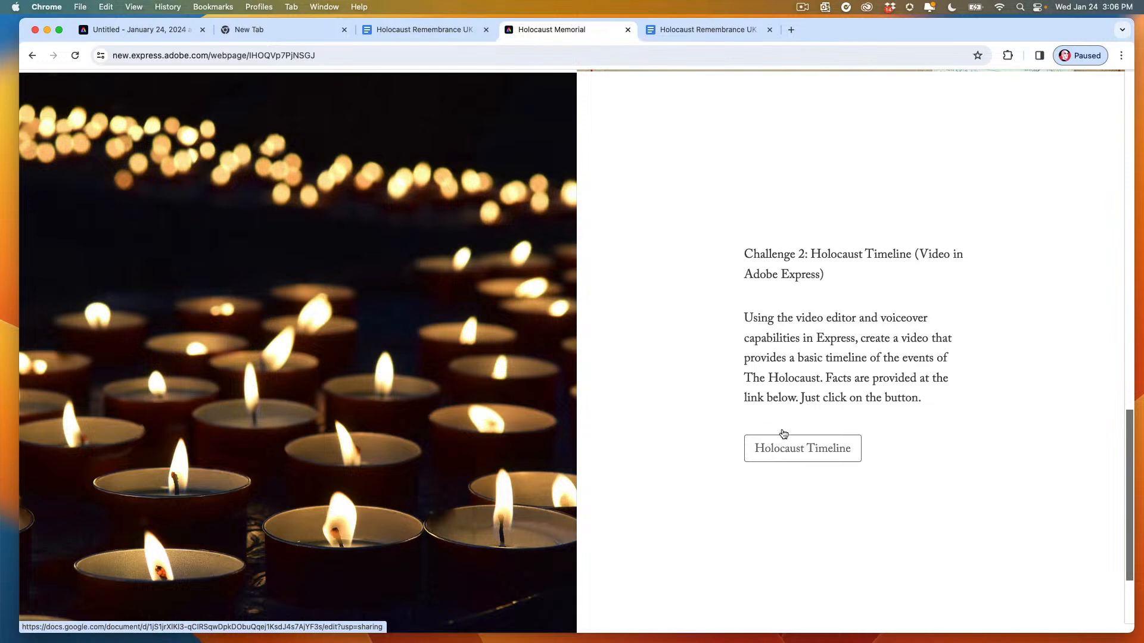
click(768, 449)
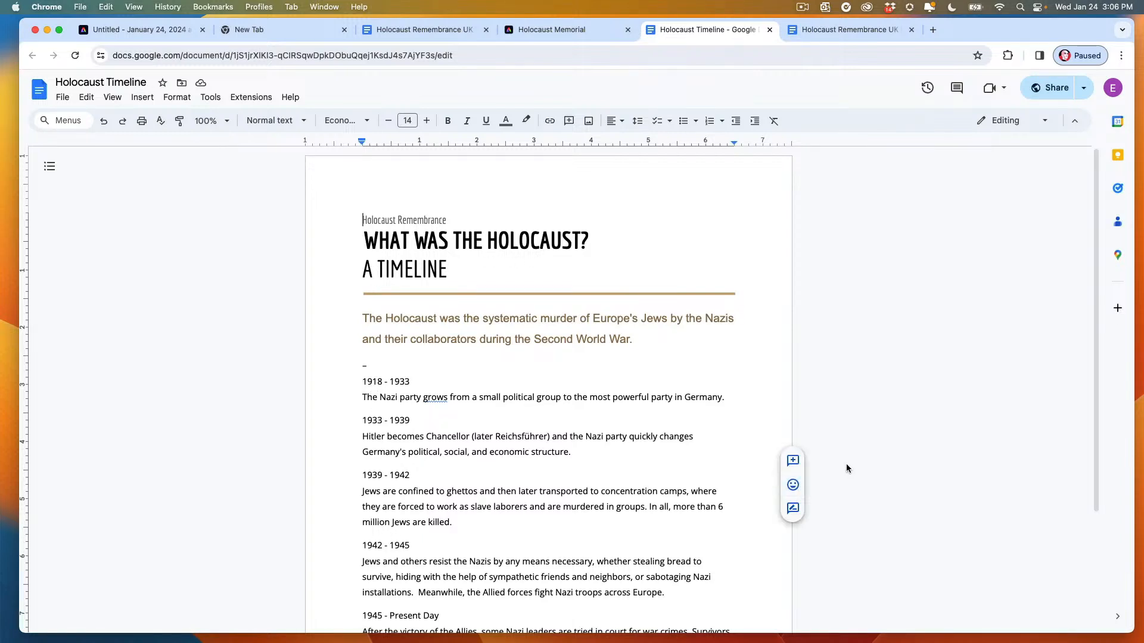
scroll(846, 459, down, 3)
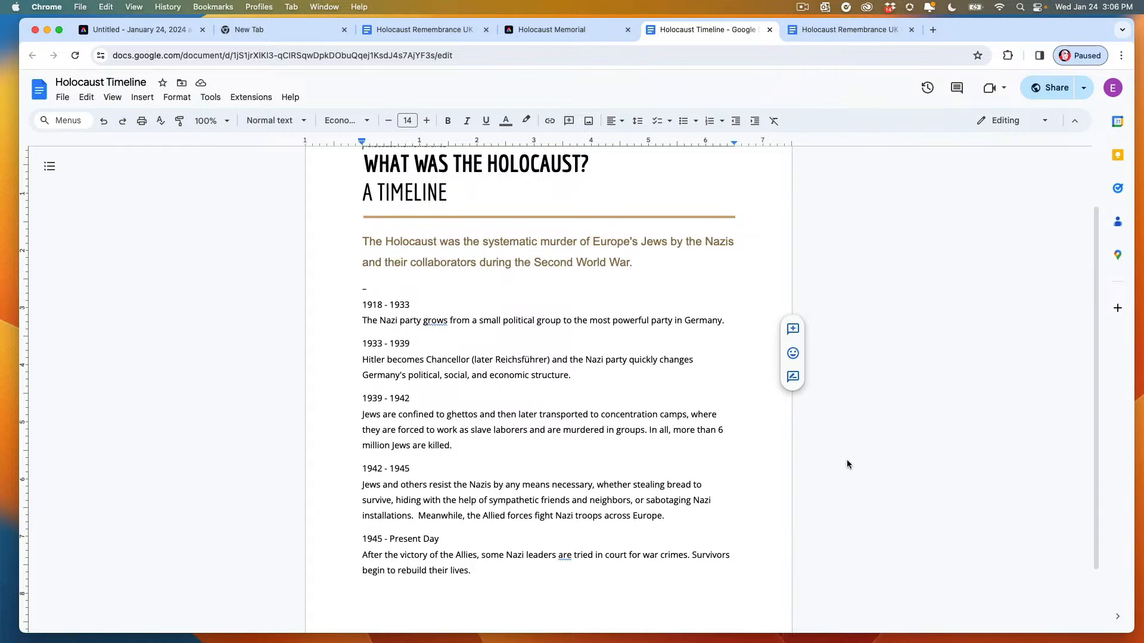
Step: Switch back to Adobe Express and create a new 1920 x 1080 px video project from scratch
click(138, 31)
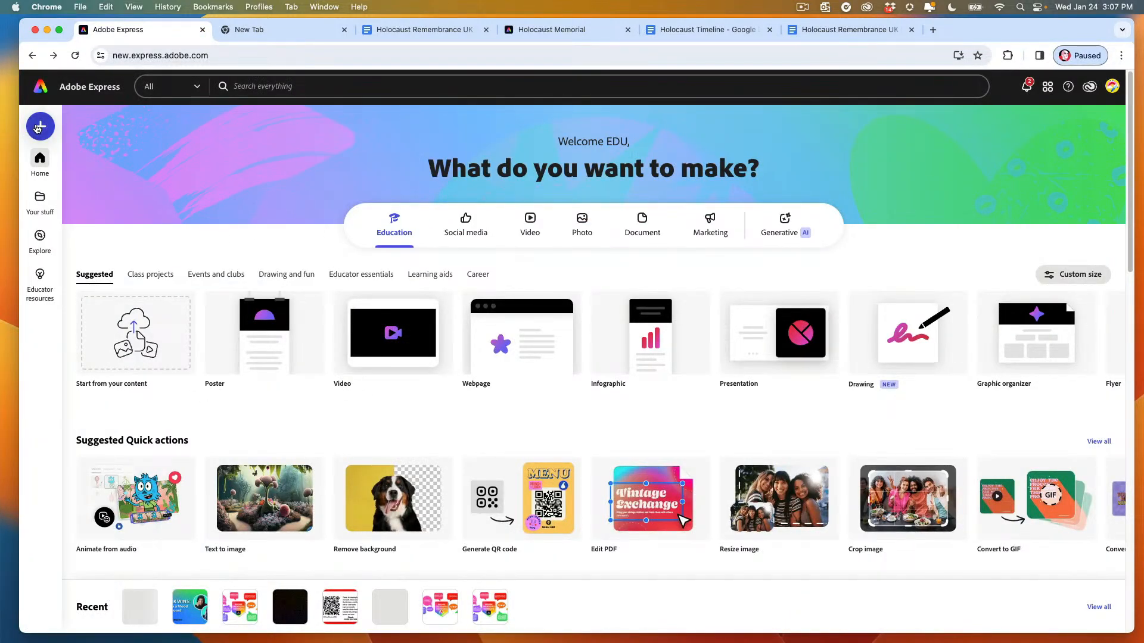
mouse_move(352, 331)
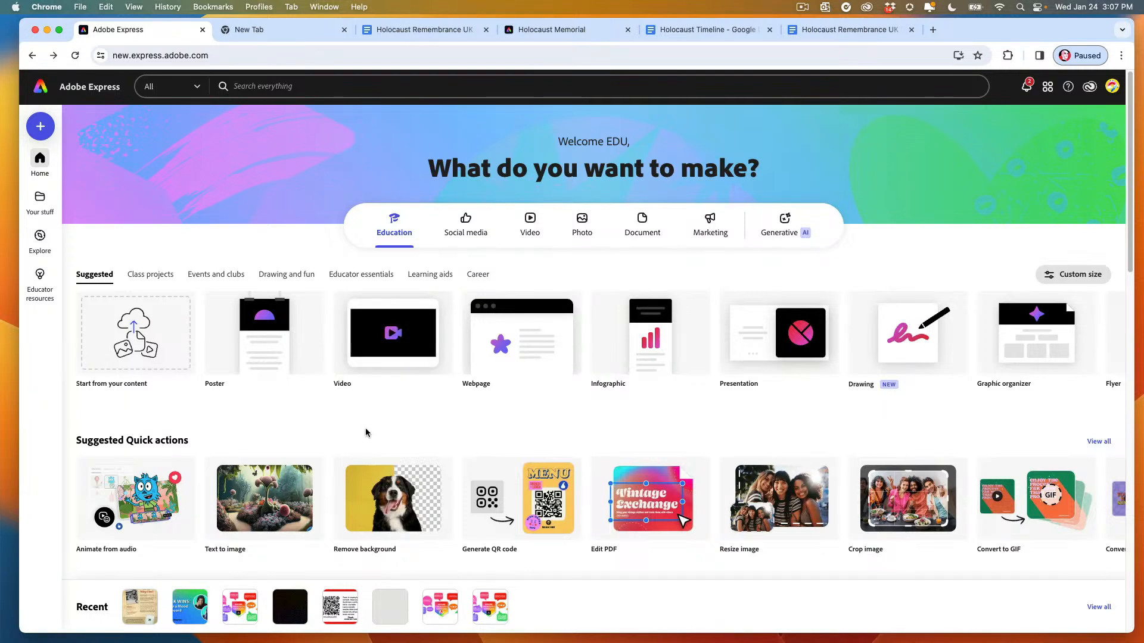
click(41, 126)
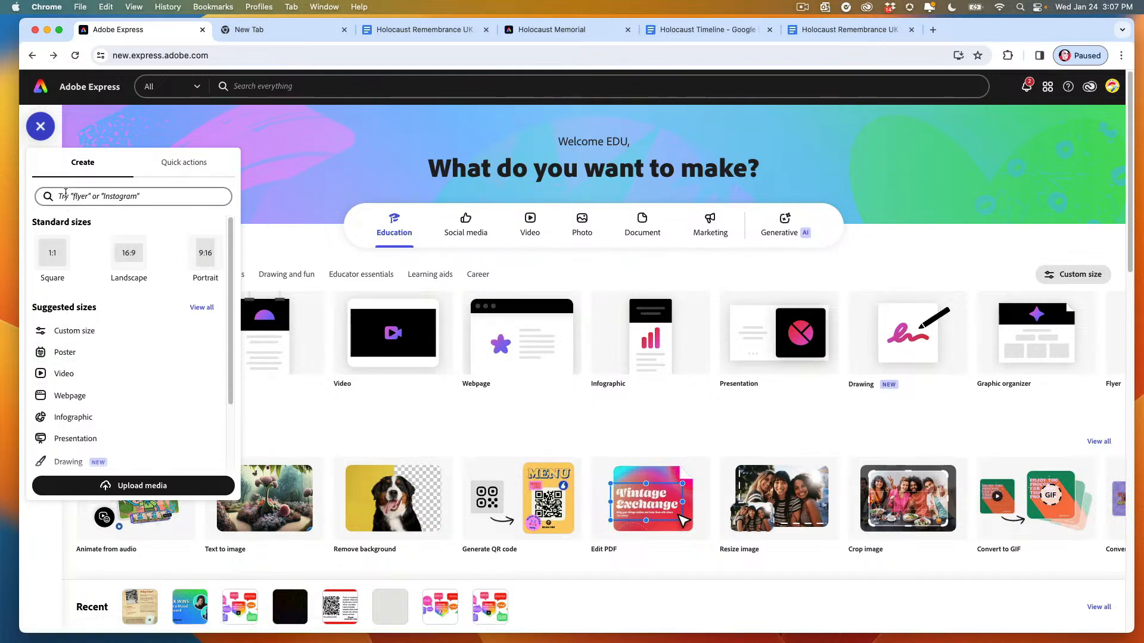
click(307, 246)
mouse_move(385, 340)
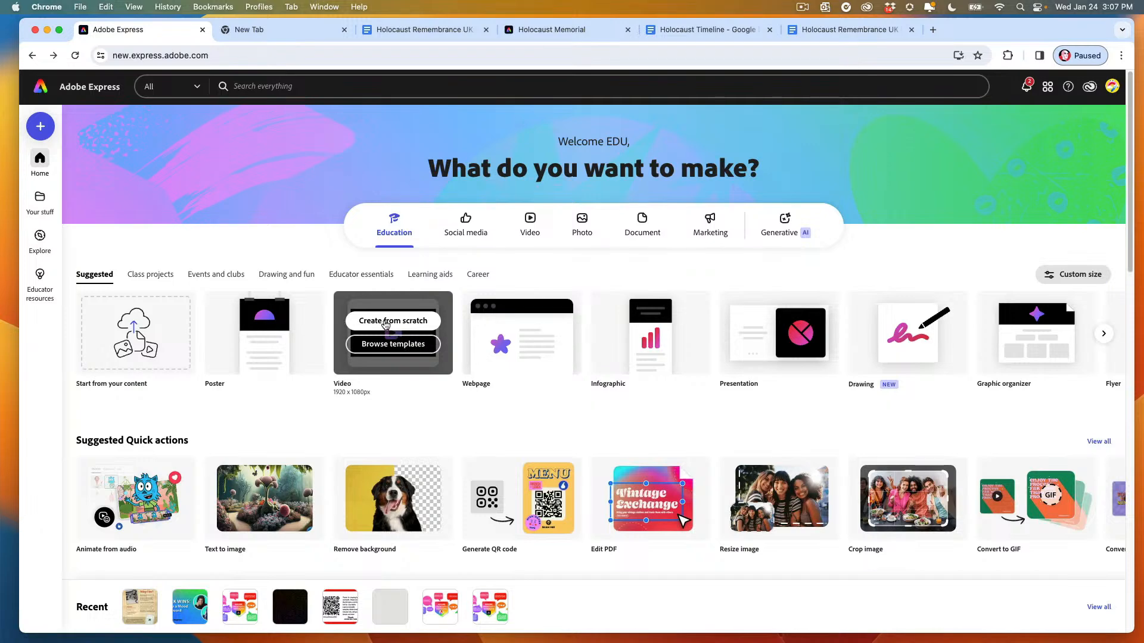
click(386, 324)
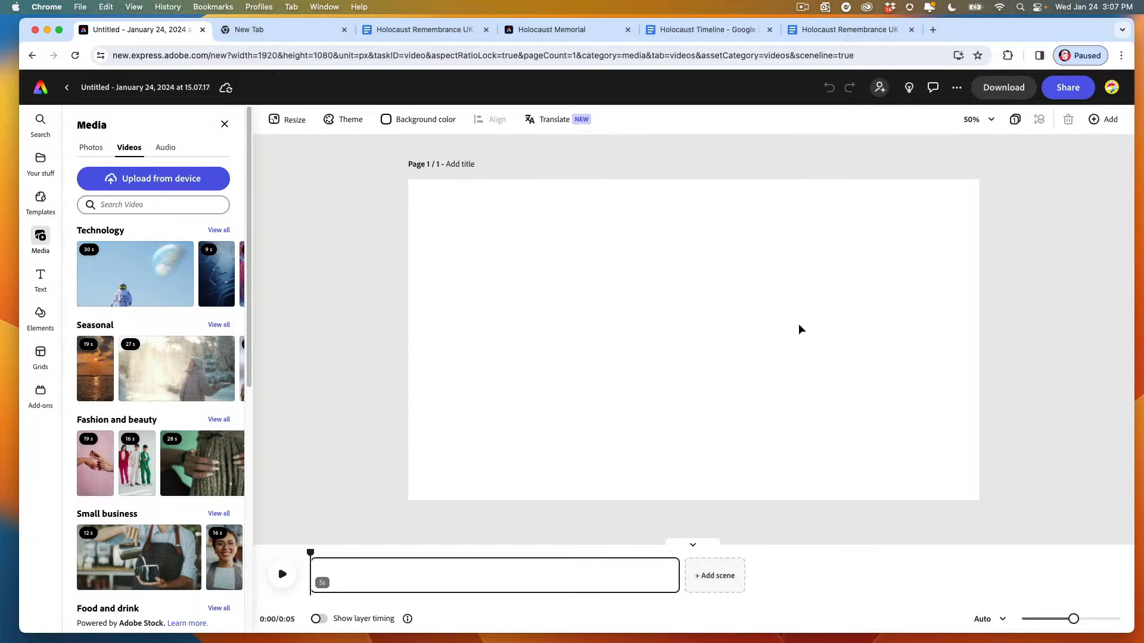
Step: Search the stock videos for "holocaust" and add the 9-second clip of a candle before a Star of David to the scene
click(79, 203)
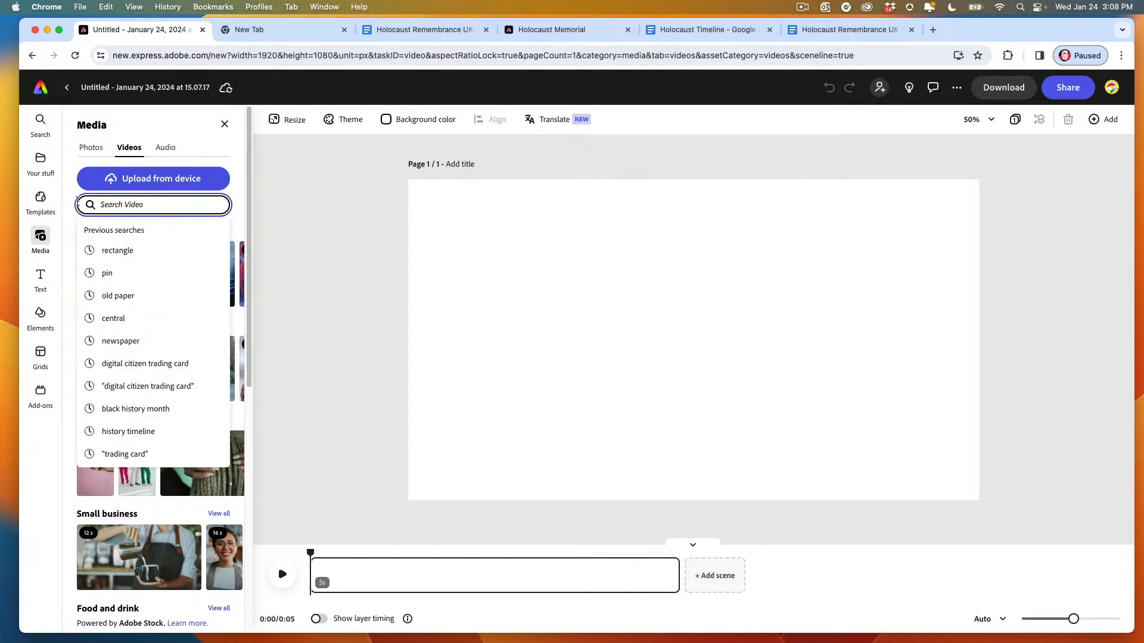
text(ho)
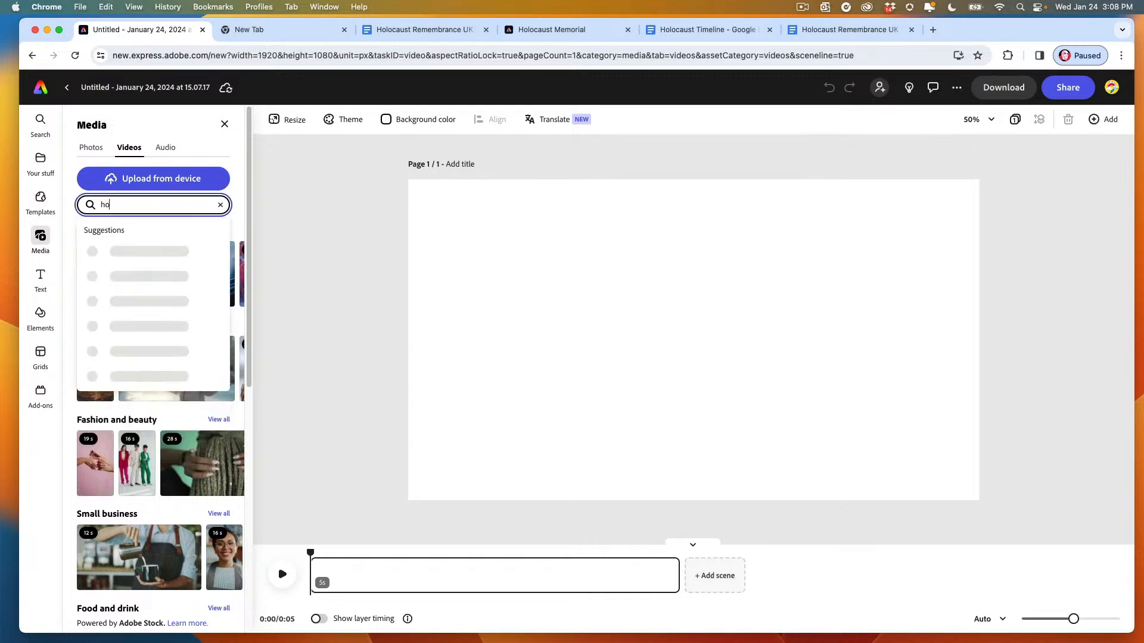
text(locaust)
key(Return)
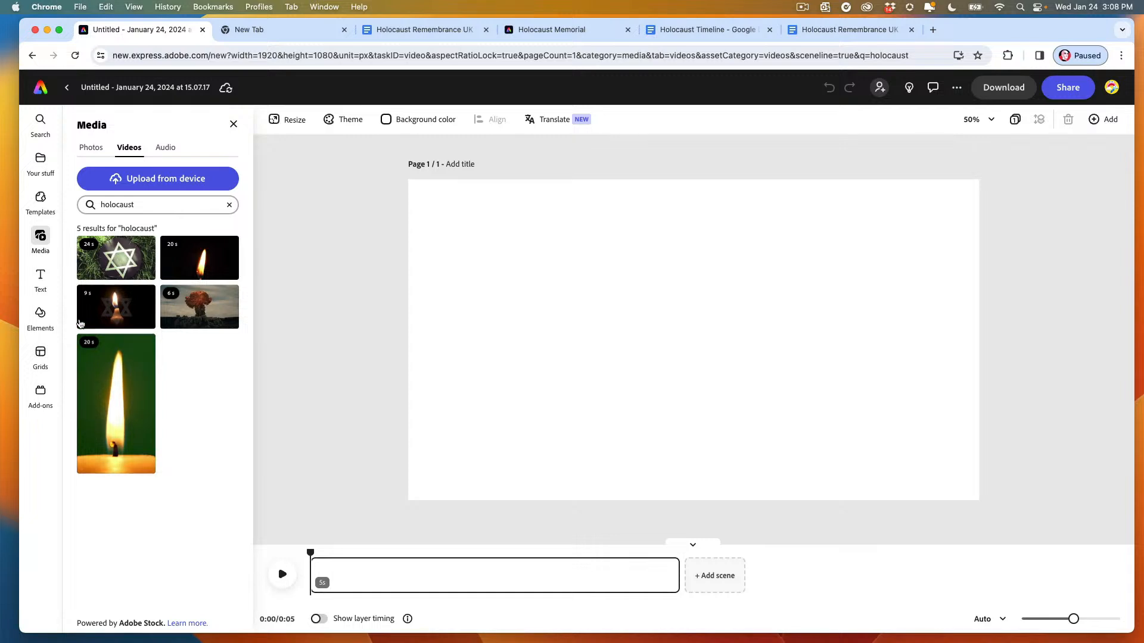
click(127, 307)
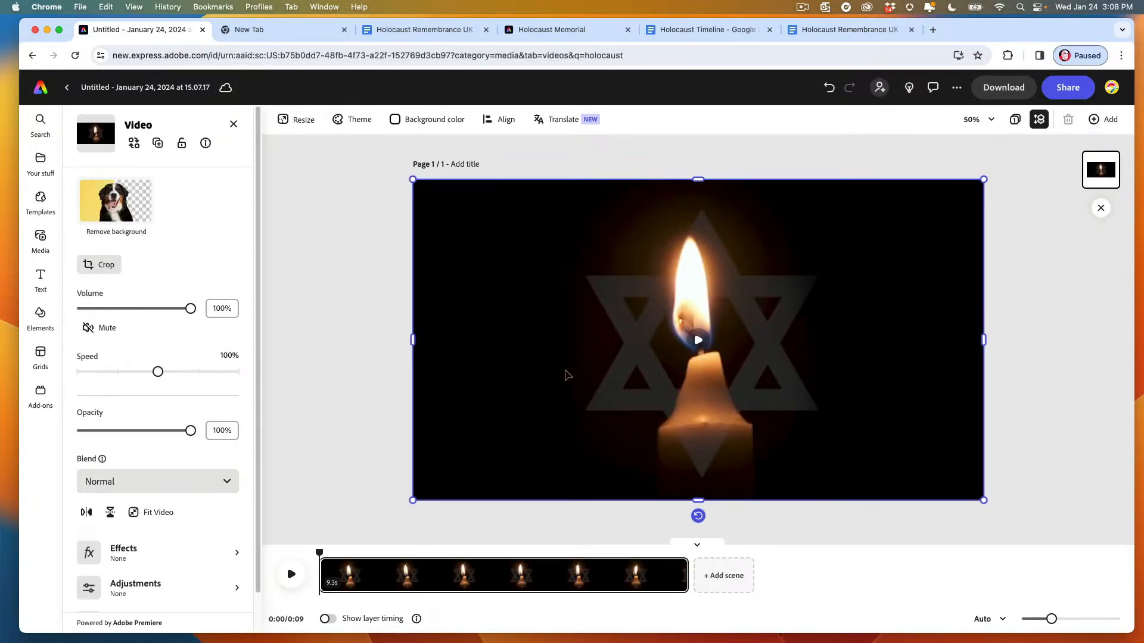
click(372, 346)
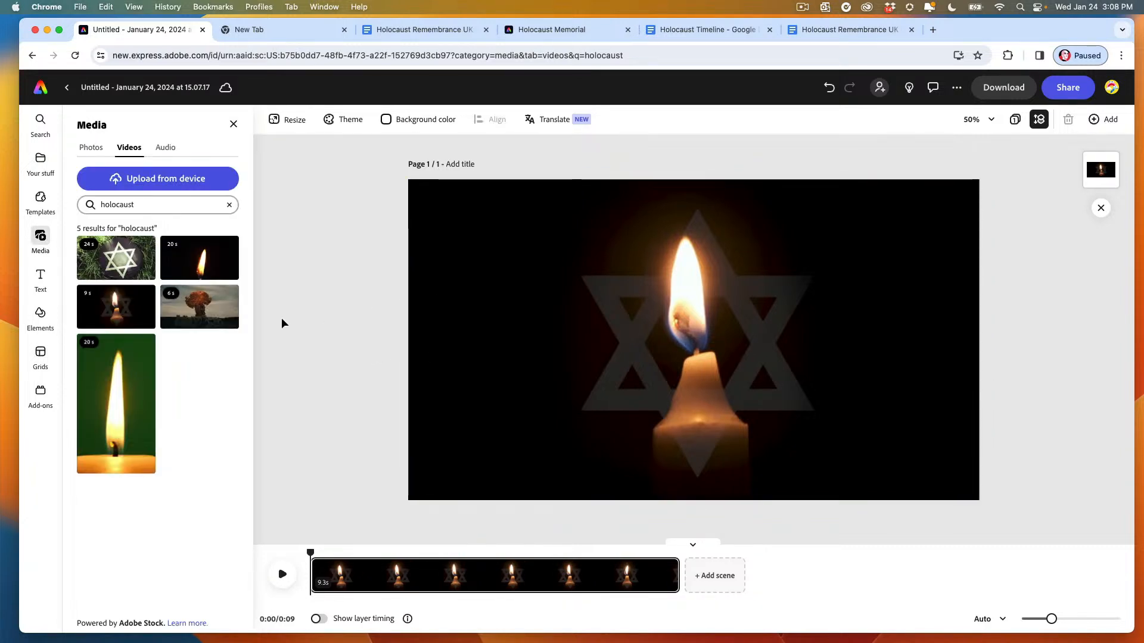
Step: Add a text box reading "A Timeline of The Holocaust" over the candle video
click(40, 275)
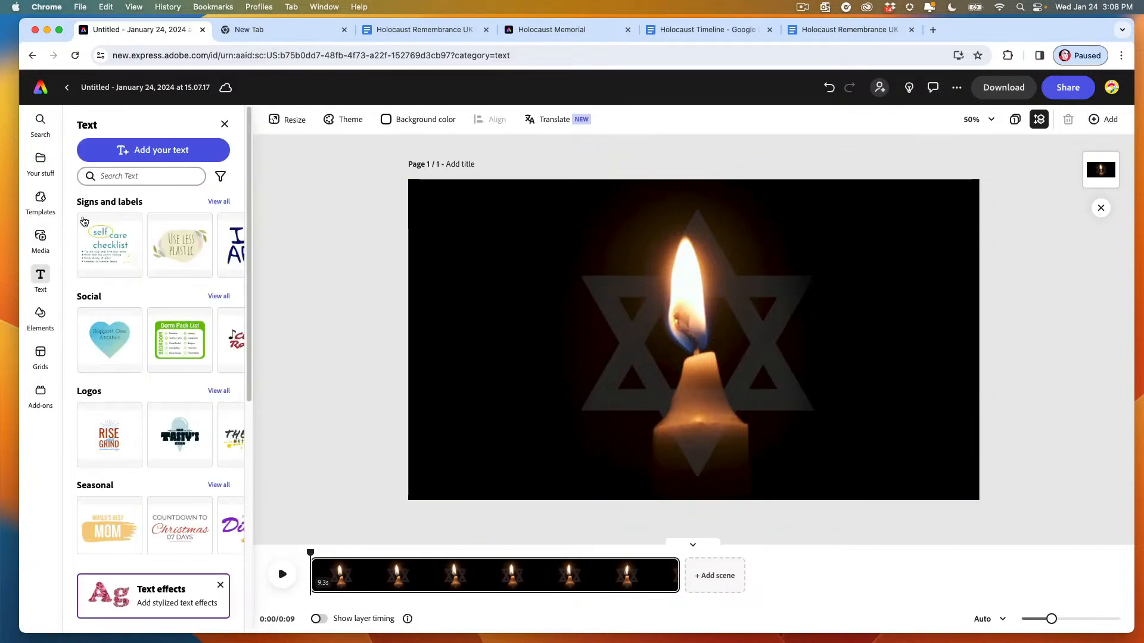
click(153, 150)
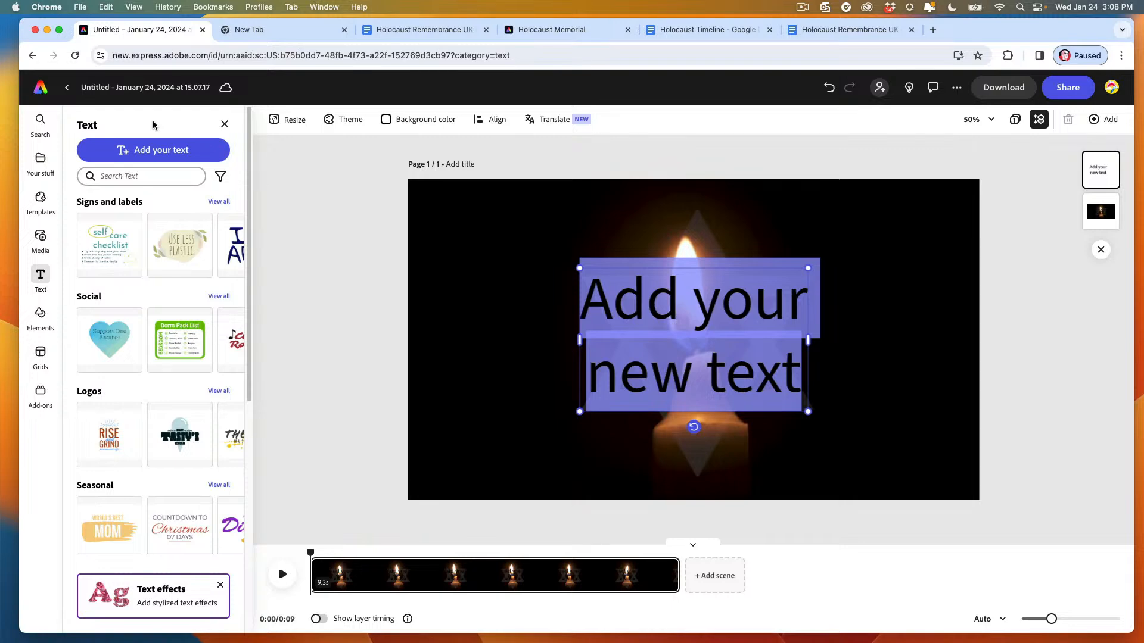
text(A Timeline of The Holocaust)
click(224, 124)
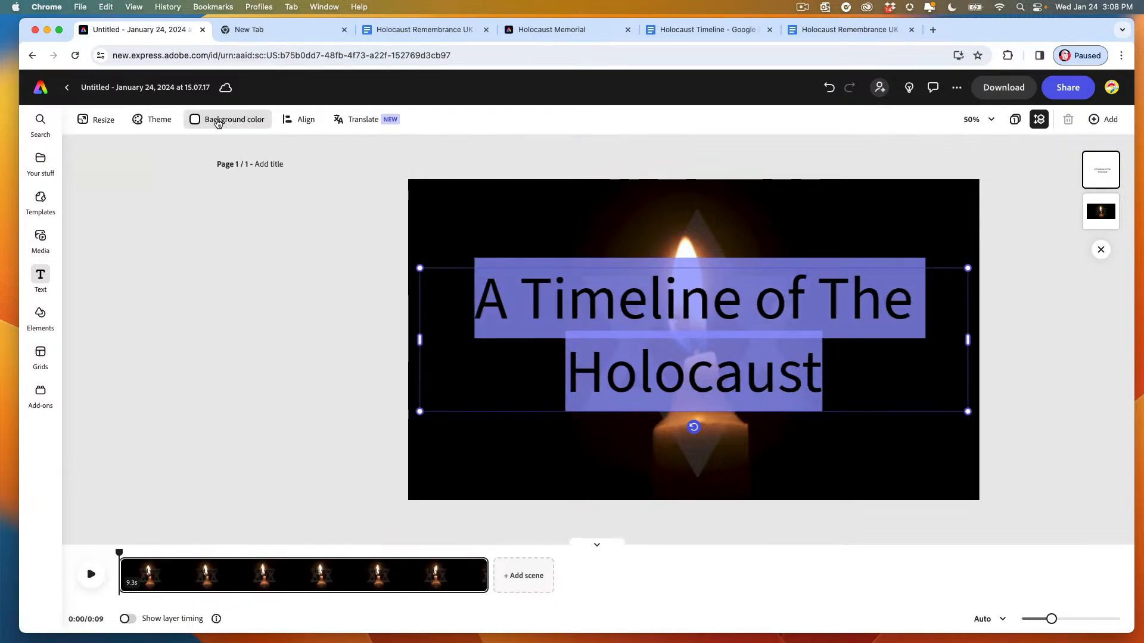
Step: Change the fill of the whole "A Timeline of The Holocaust" title to white
click(440, 299)
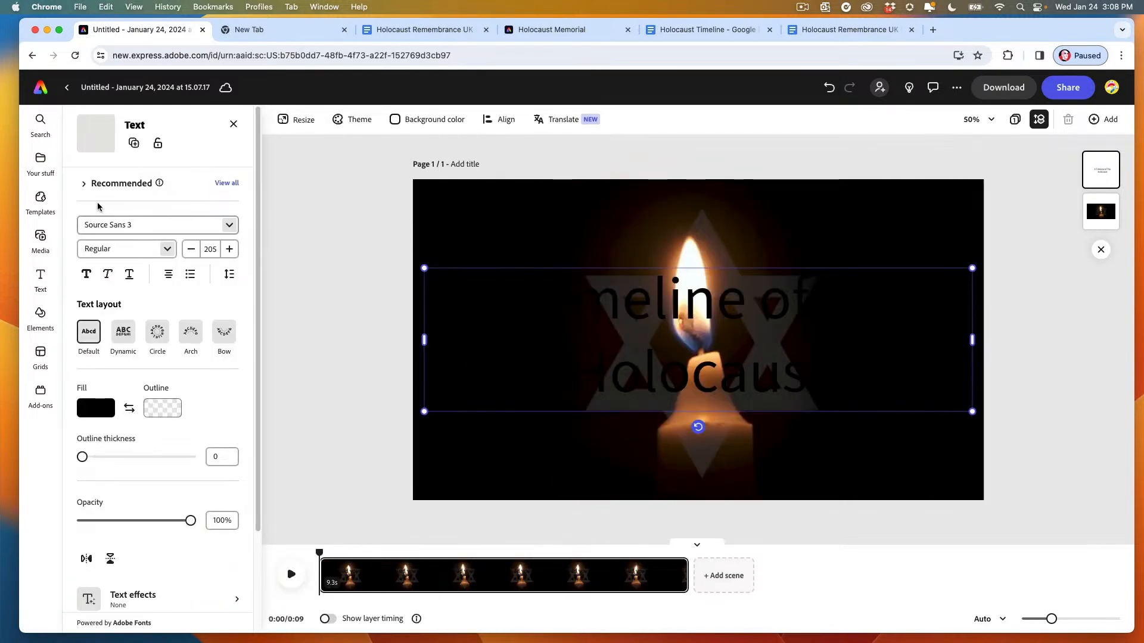
key(super+a)
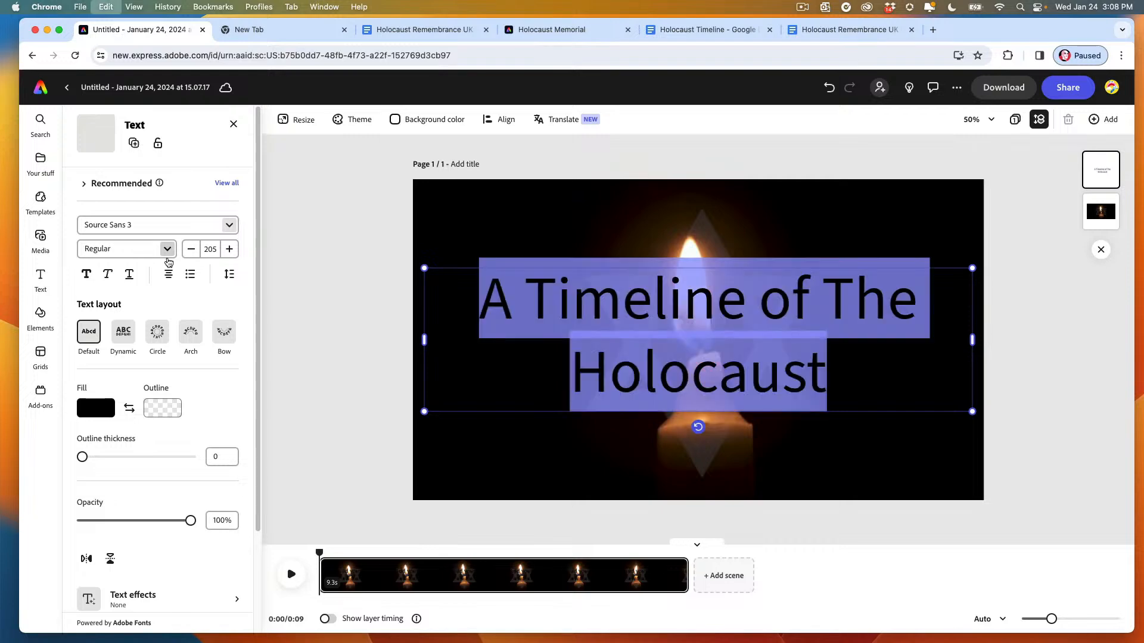
click(98, 410)
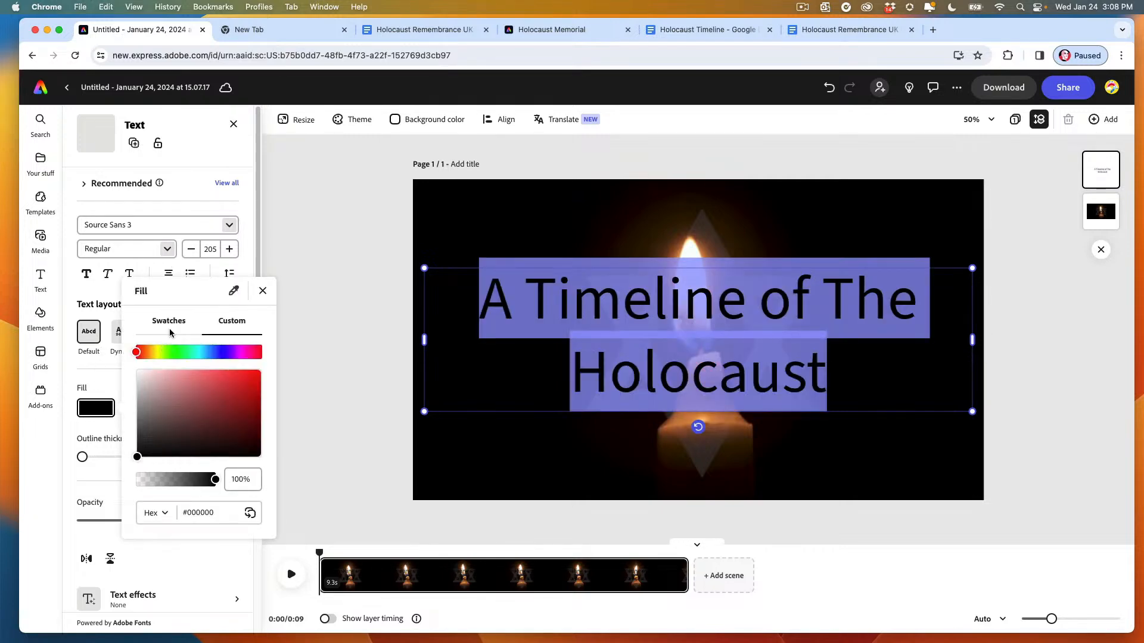
click(170, 322)
click(169, 357)
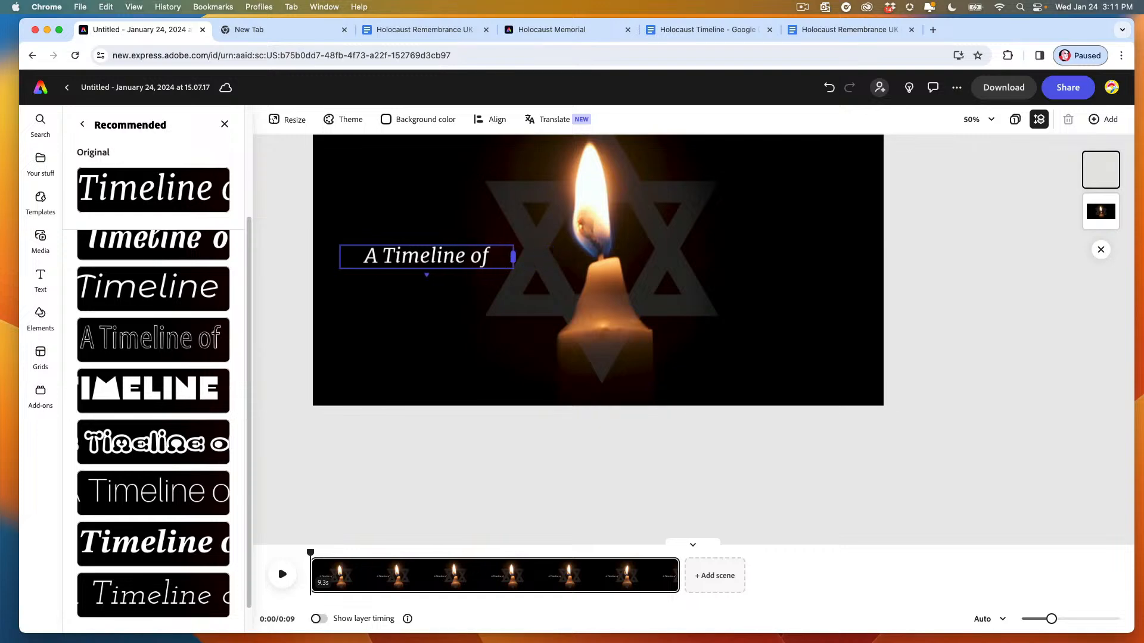
Step: Narrow the "A Timeline of" text box to fit its words and place it beside the candle, over the star's left side
drag(513, 256, 477, 257)
drag(407, 256, 421, 225)
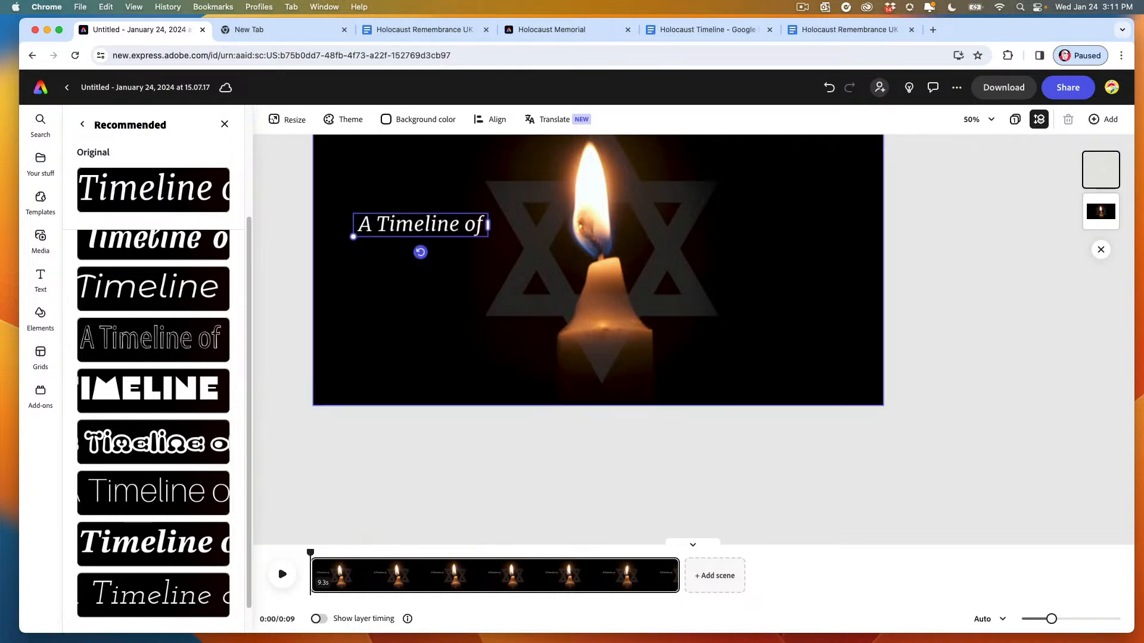
scroll(421, 268, up, 1)
drag(421, 295, 436, 316)
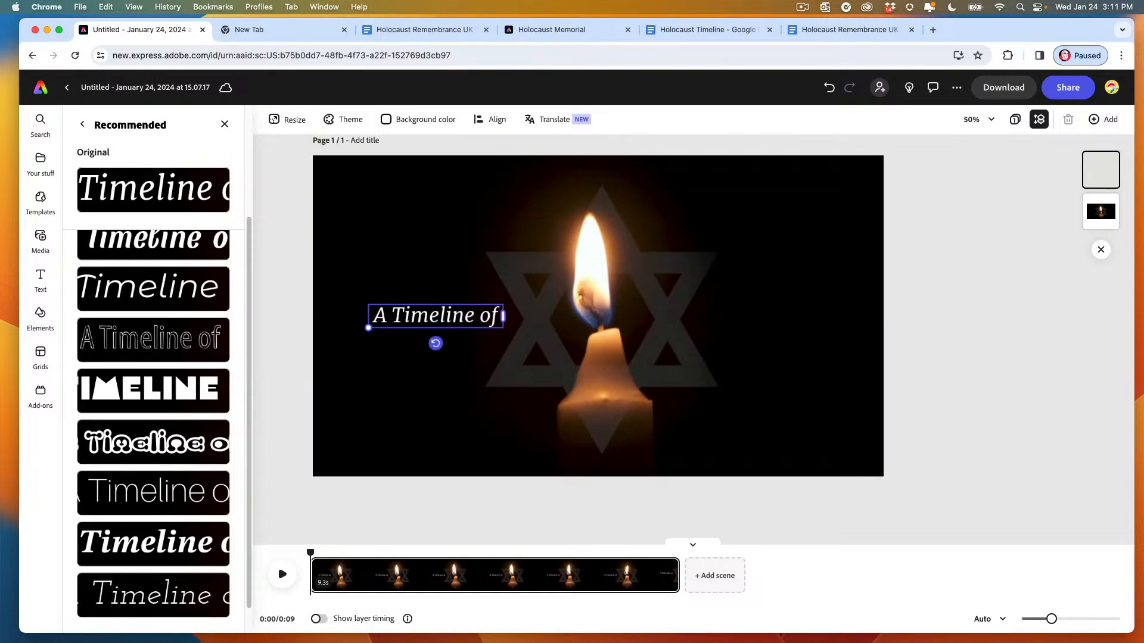
Step: Duplicate the "A Timeline of" text, place the copy on the candle's other side at the same height, and reword it as "The Holocaust"
key(super+d)
drag(549, 353, 866, 341)
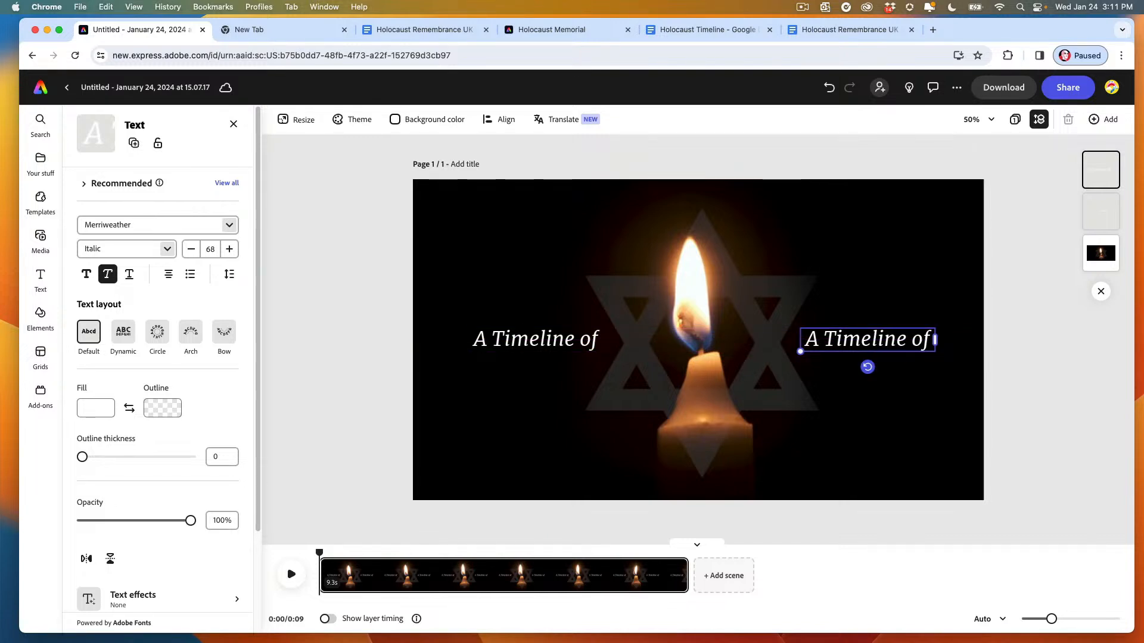
double_click(866, 341)
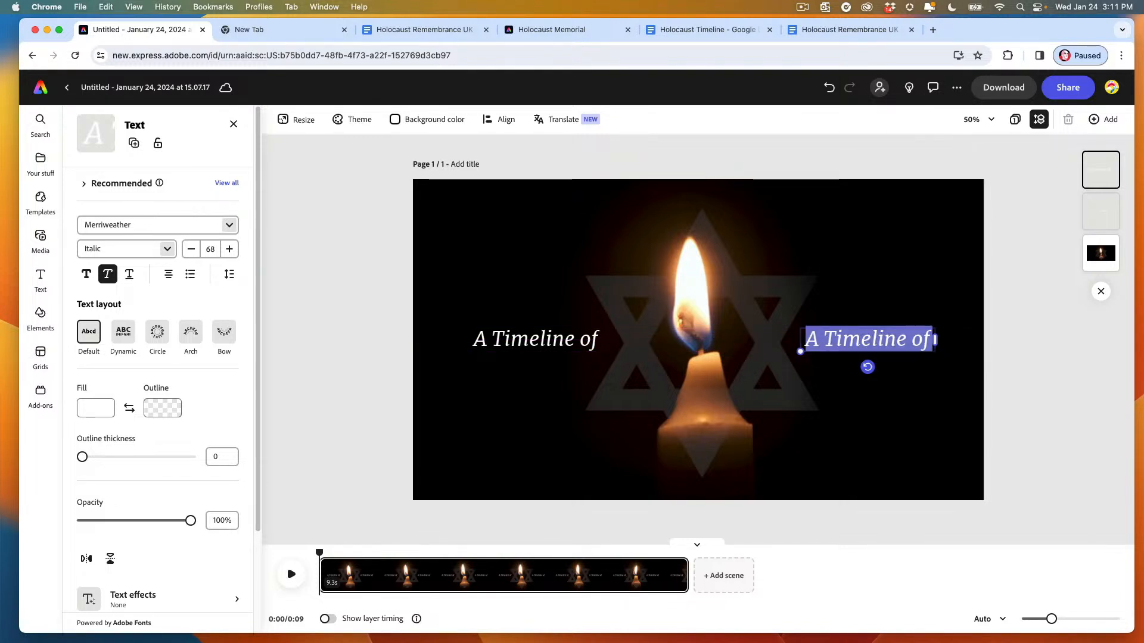
text(The)
text(Holocaust)
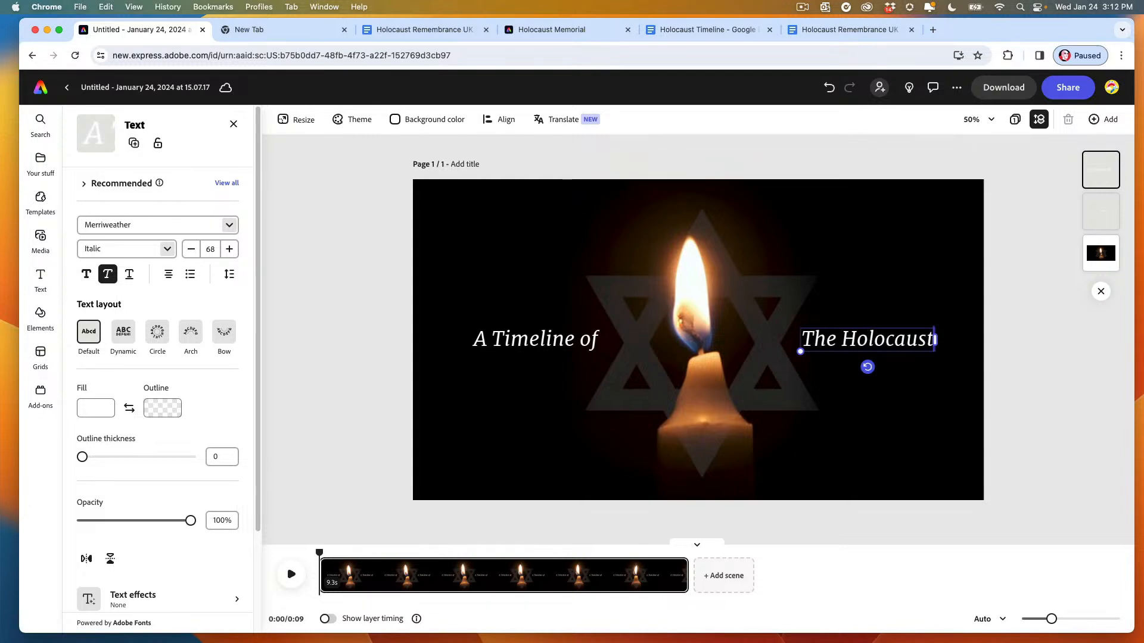
Step: Deselect the title text and play back the candle scene
click(417, 276)
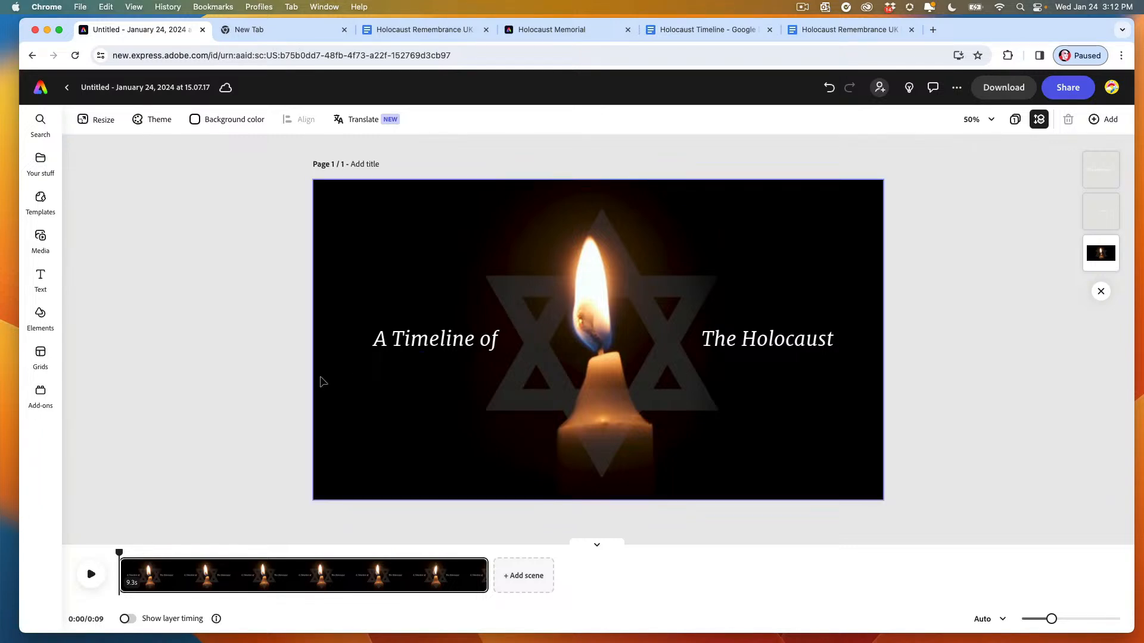
scroll(320, 376, down, 3)
click(91, 574)
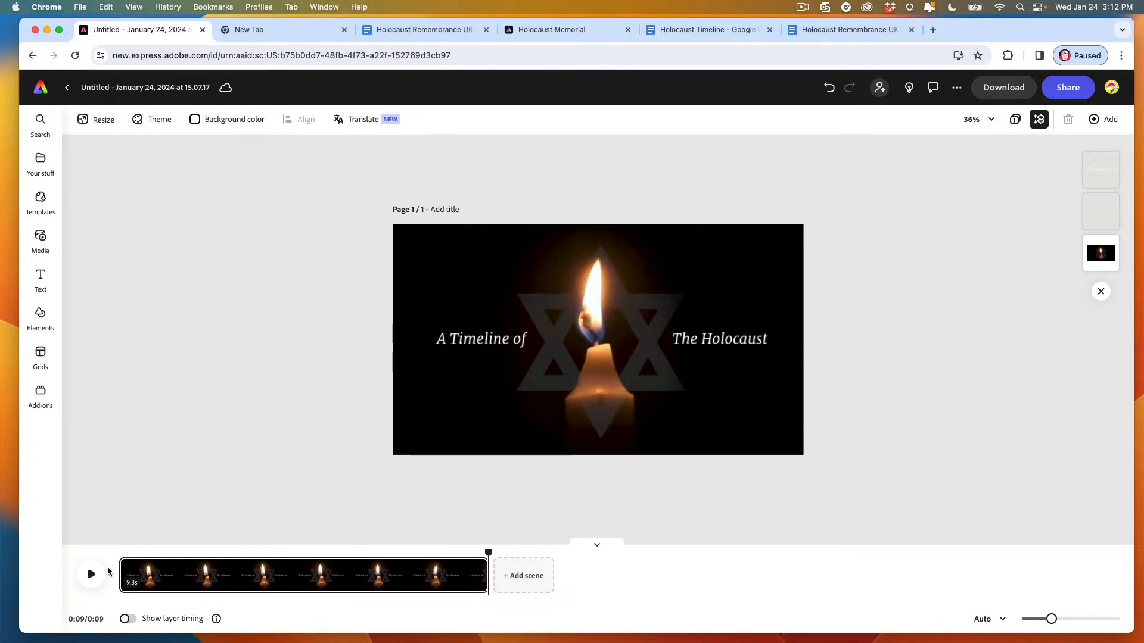
Step: Switch to the Holocaust Timeline document and copy its opening sentence defining the Holocaust
middle_click(817, 30)
click(722, 30)
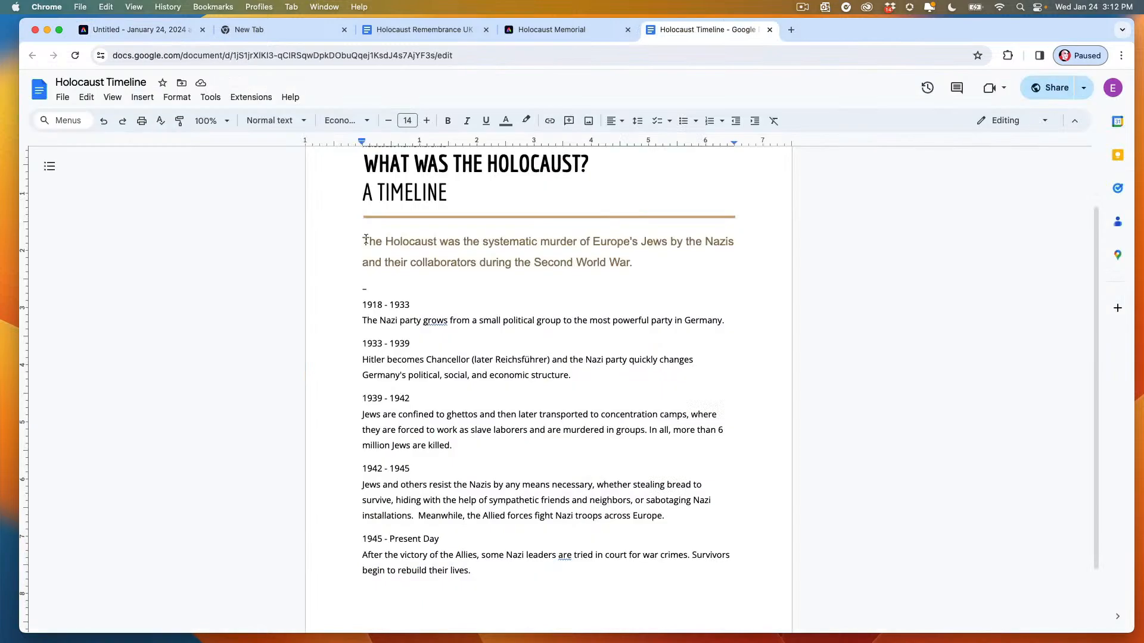
drag(366, 239, 642, 260)
key(super+c)
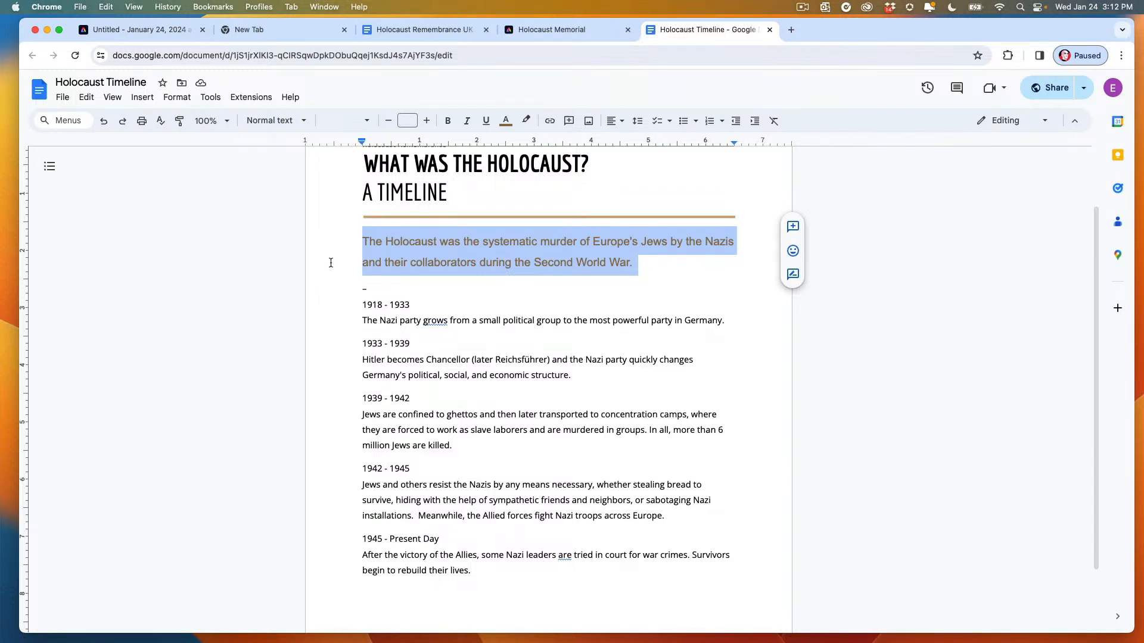
Step: Return to the Adobe Express video and add a text box containing the copied Holocaust definition to the candle scene
click(119, 33)
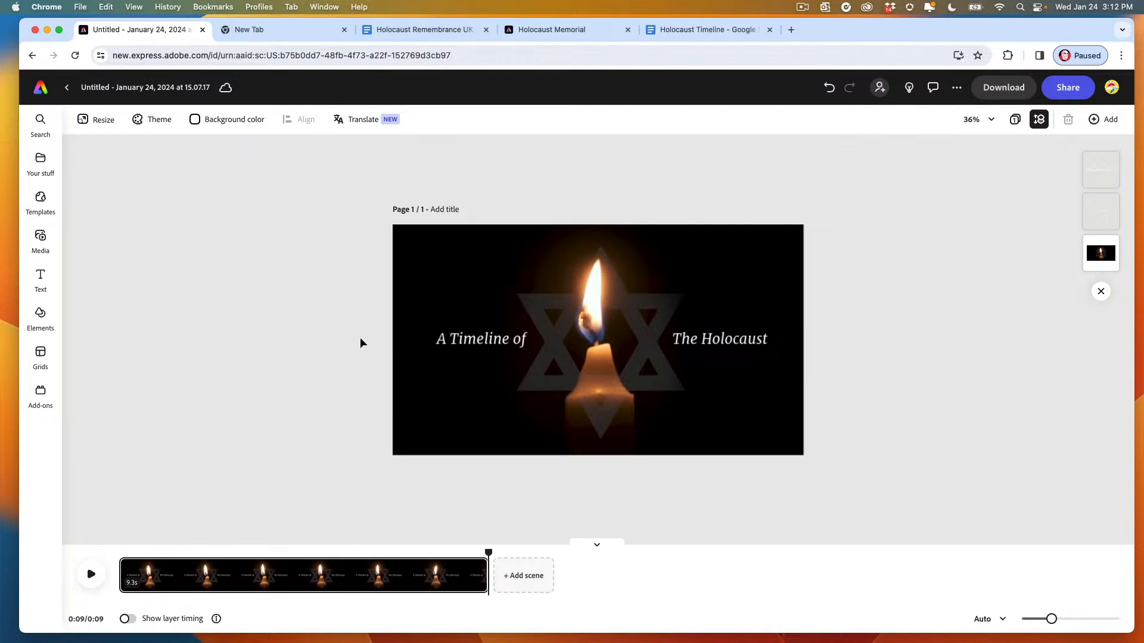
click(40, 275)
click(197, 151)
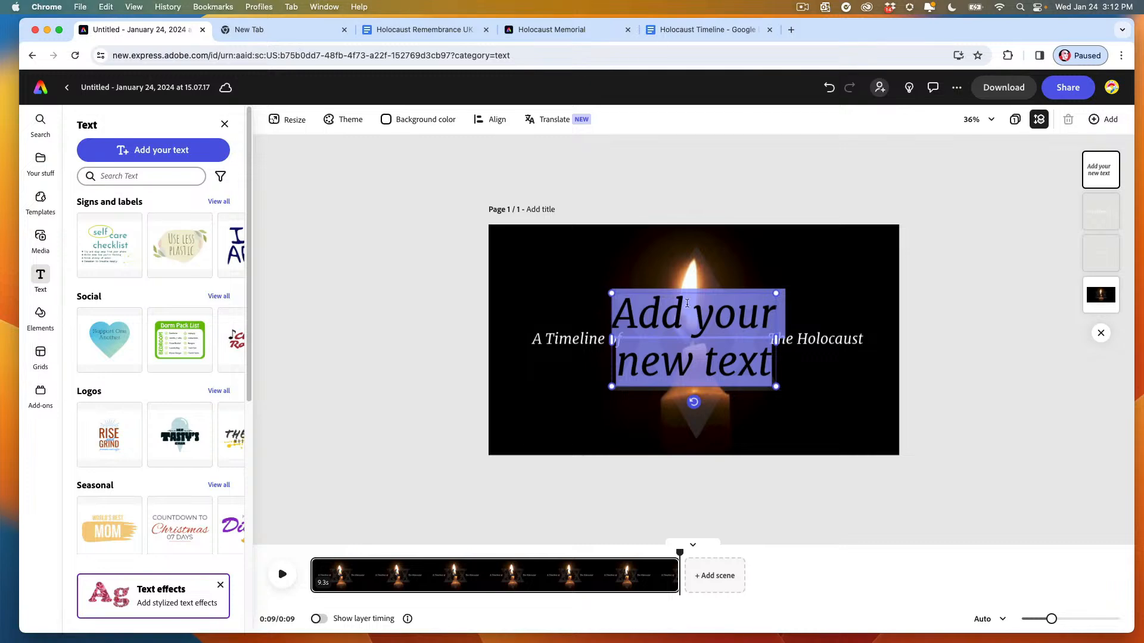
key(super+a)
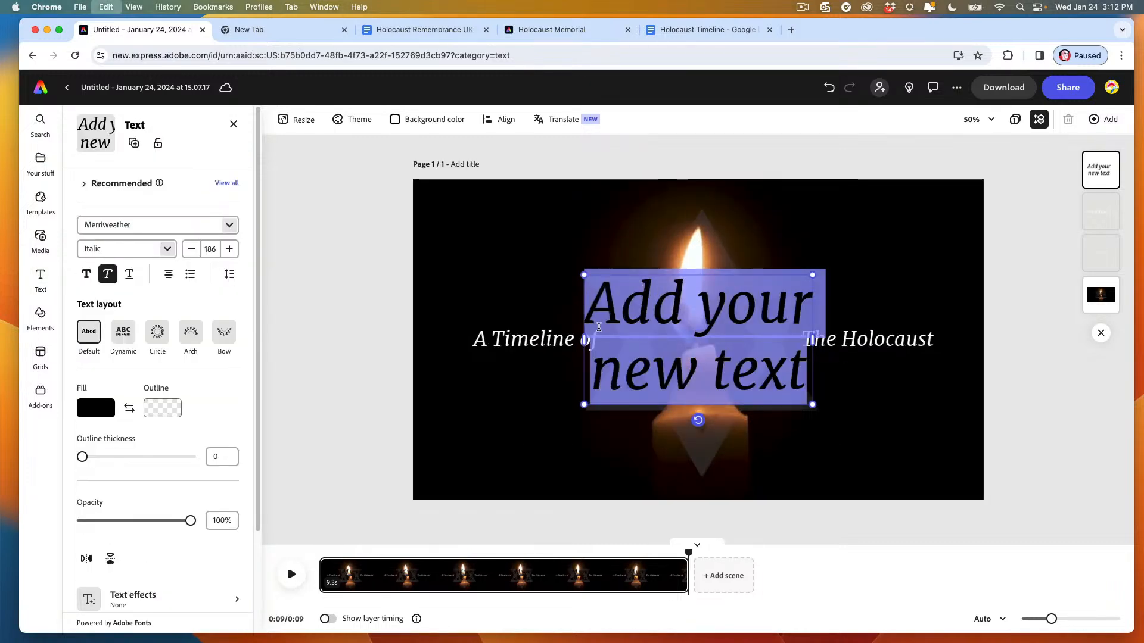
key(BackSpace)
key(super+v)
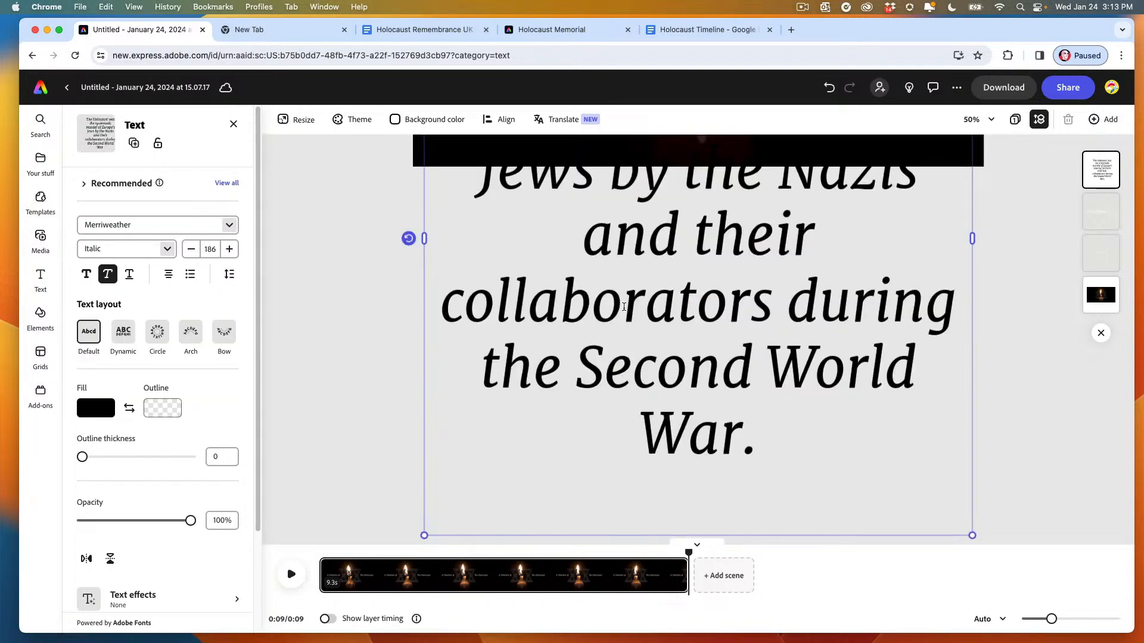
Step: Format the Holocaust definition text at size 70 with a yellow fill
key(super+a)
click(218, 250)
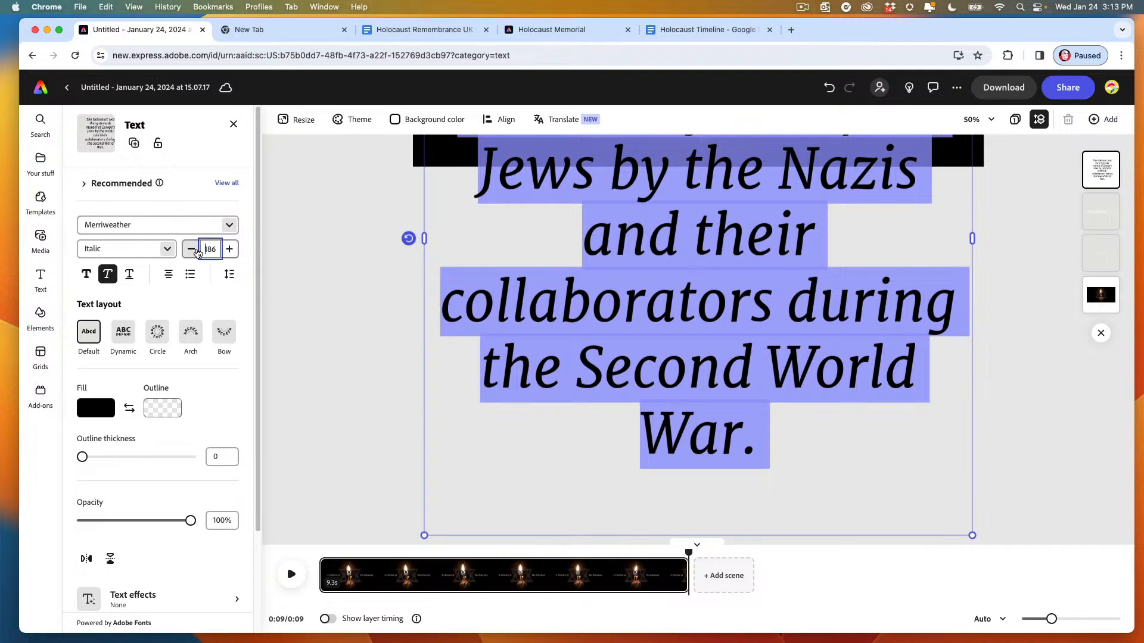
click(212, 251)
text(7)
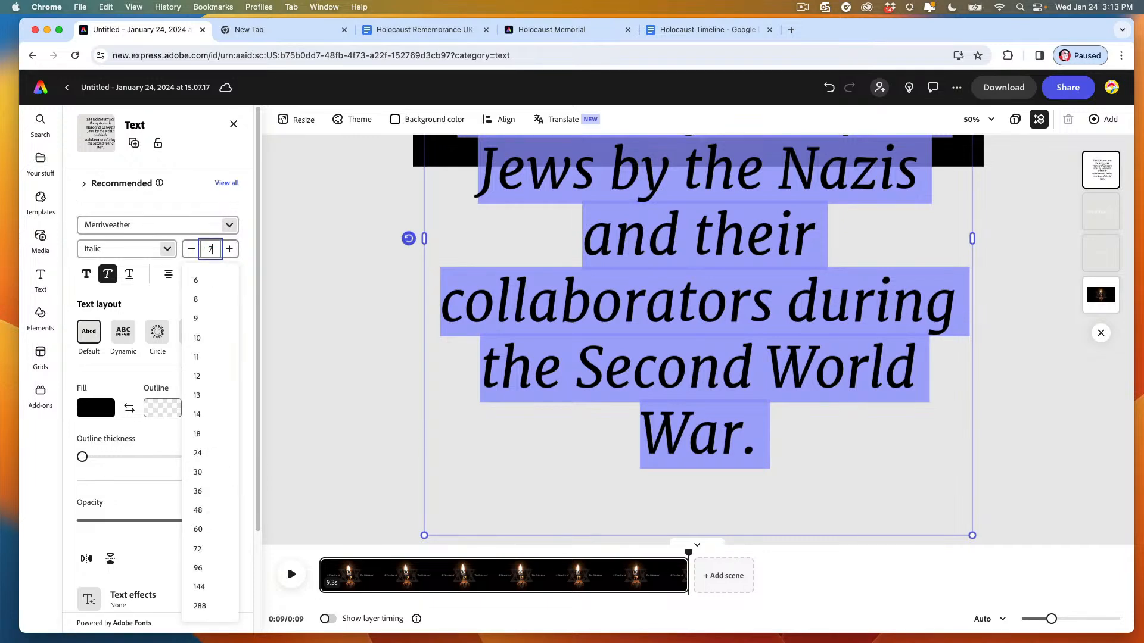
text(0)
key(Return)
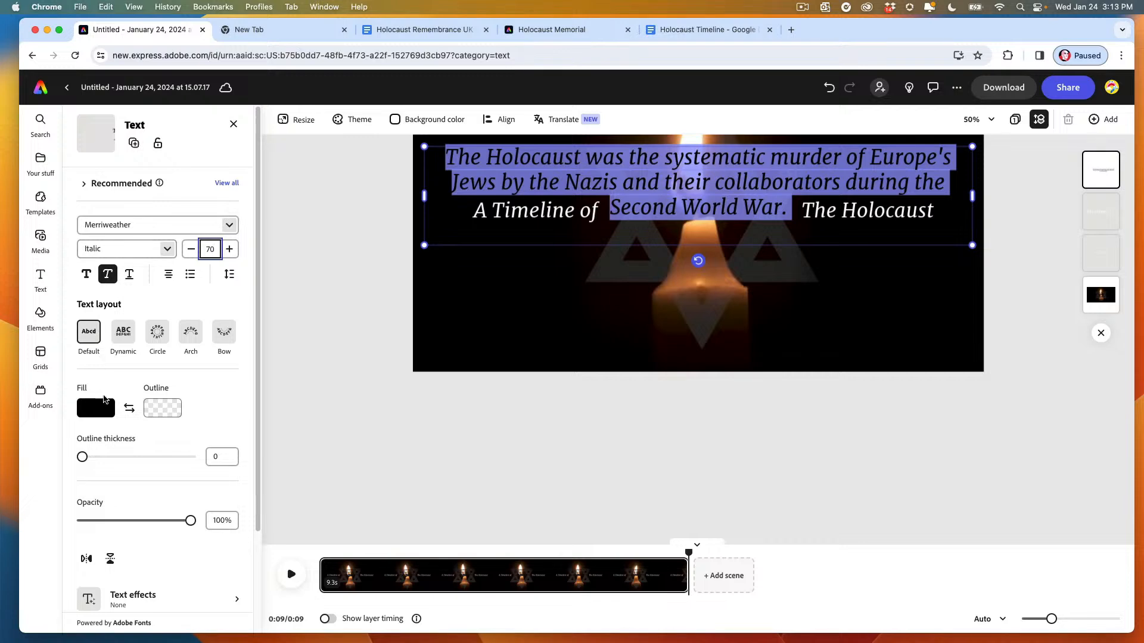
click(98, 408)
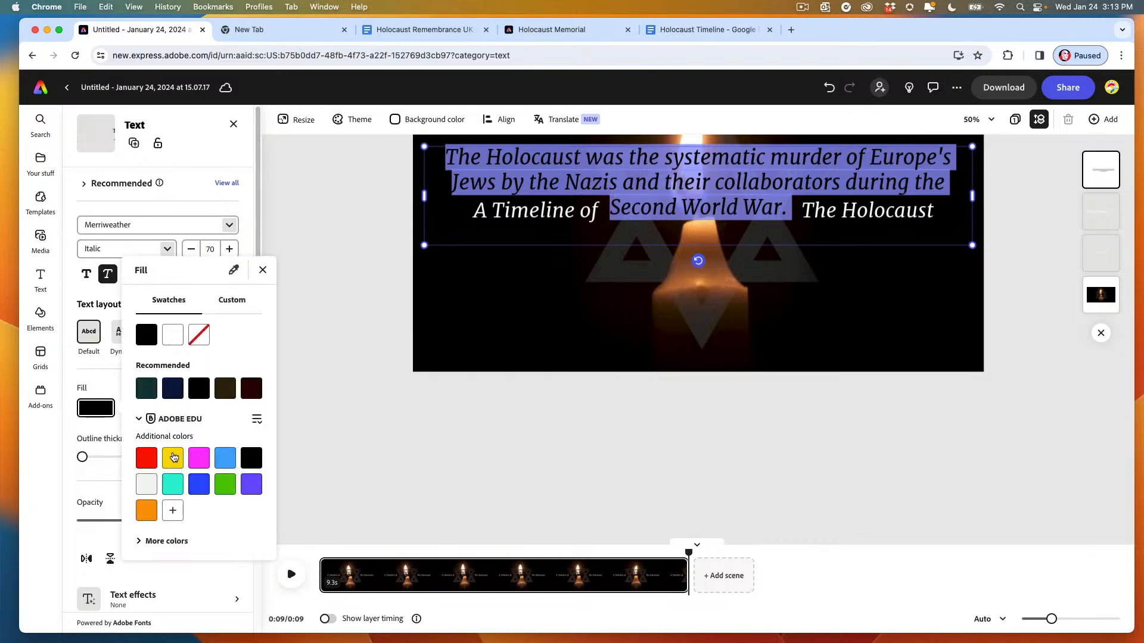
click(174, 457)
Step: Move the yellow definition text below the two title words, across the lower part of the candle scene
click(366, 206)
drag(513, 158, 492, 327)
click(367, 196)
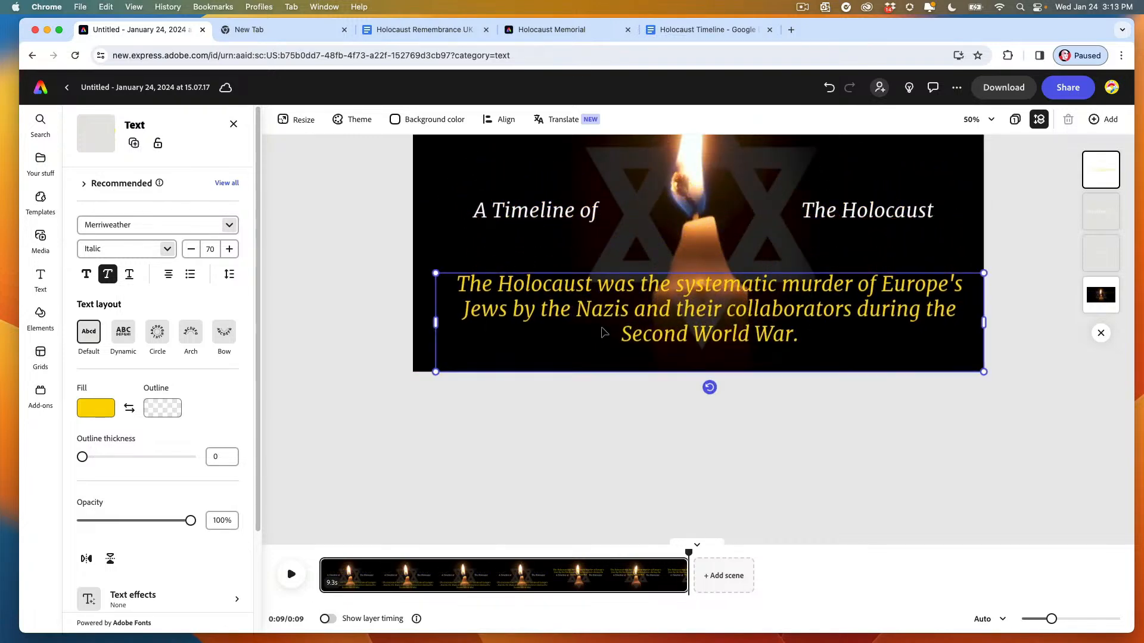
scroll(650, 348, up, 3)
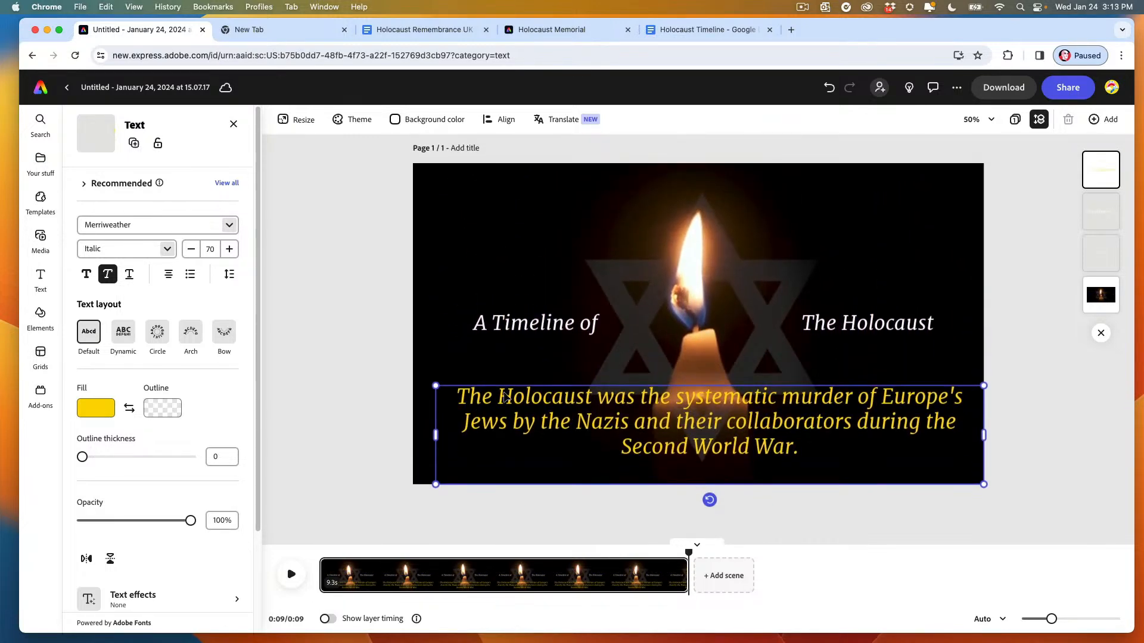
click(351, 398)
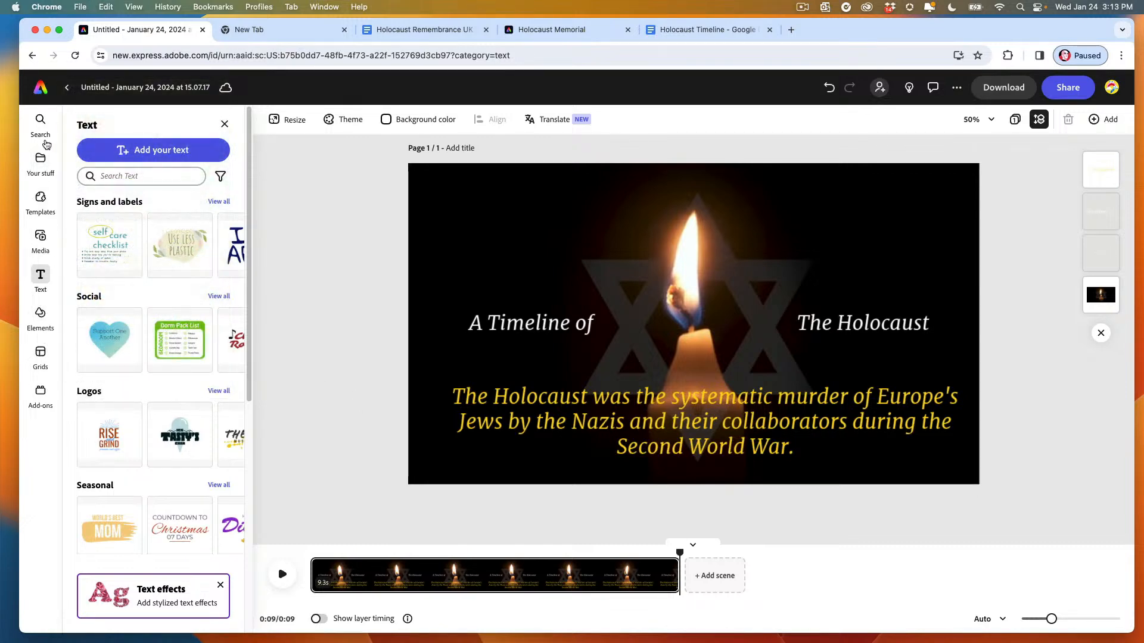
Step: Record a voiceover of the Holocaust definition with the default microphone and finish the recording
click(38, 237)
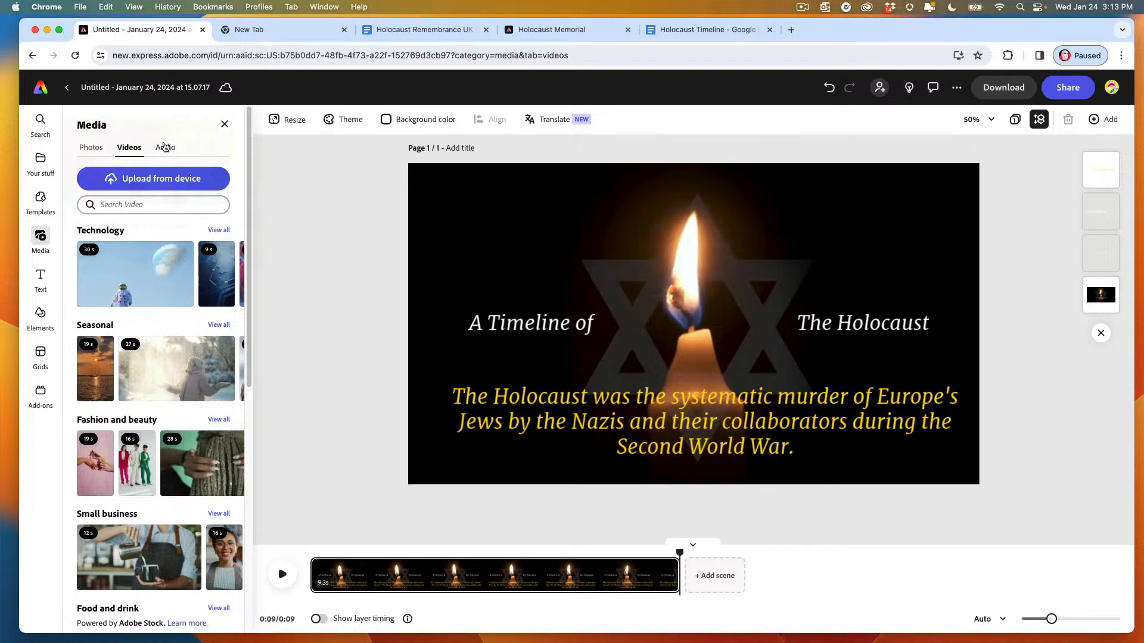
click(166, 149)
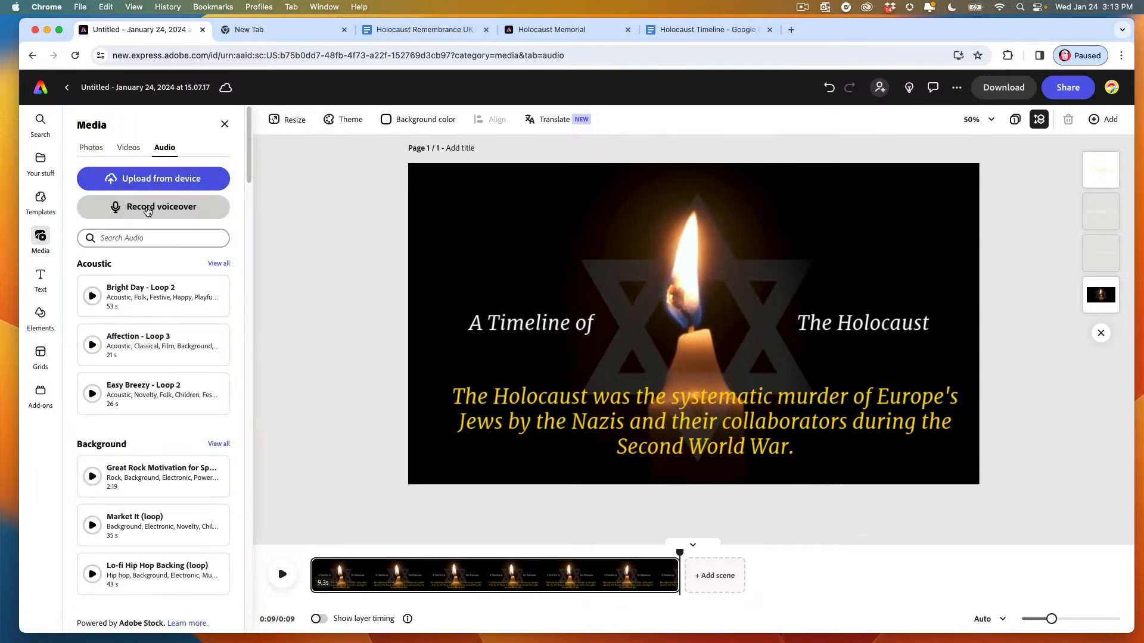
click(148, 209)
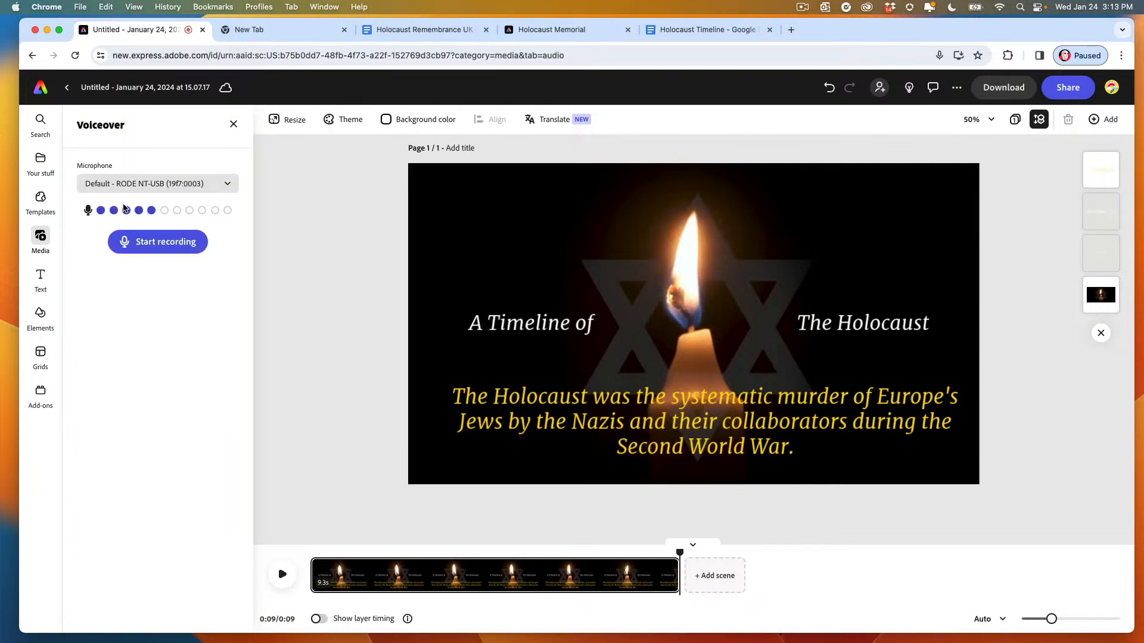
click(149, 241)
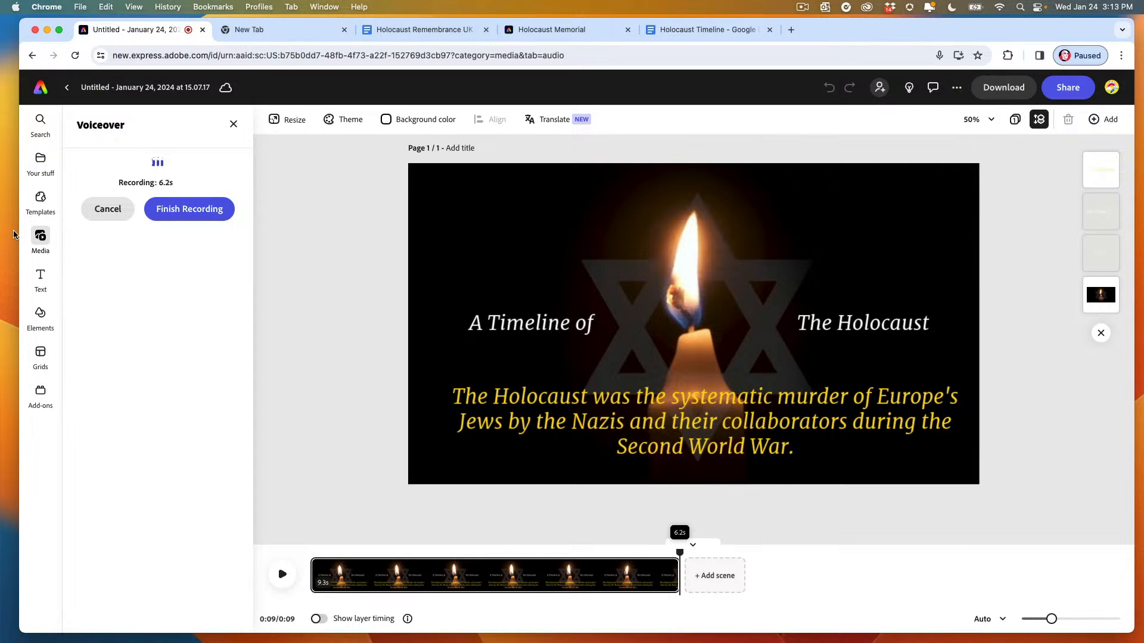
click(173, 207)
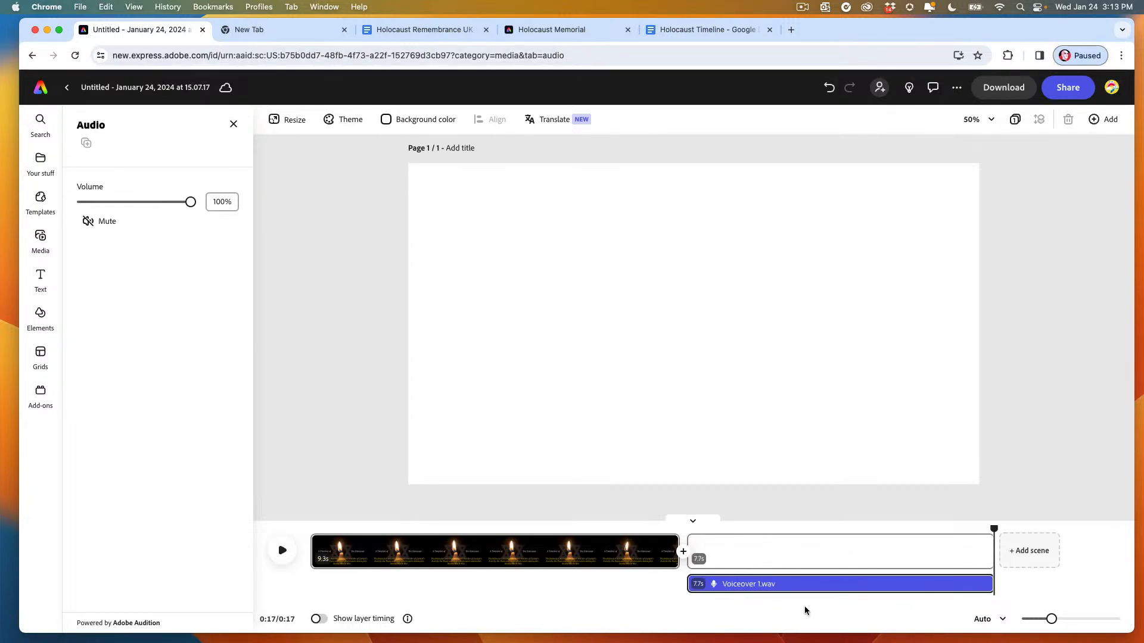
Step: Move the voiceover clip to the start of the candle scene and trim that scene to 7.8 seconds
drag(777, 590, 383, 585)
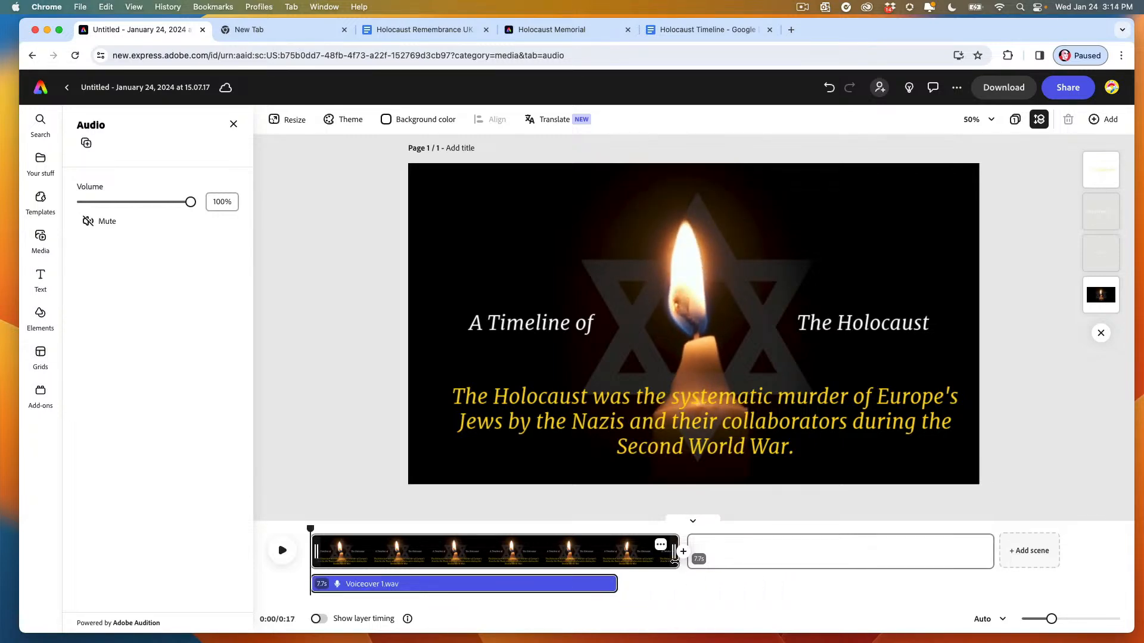
drag(678, 551, 615, 567)
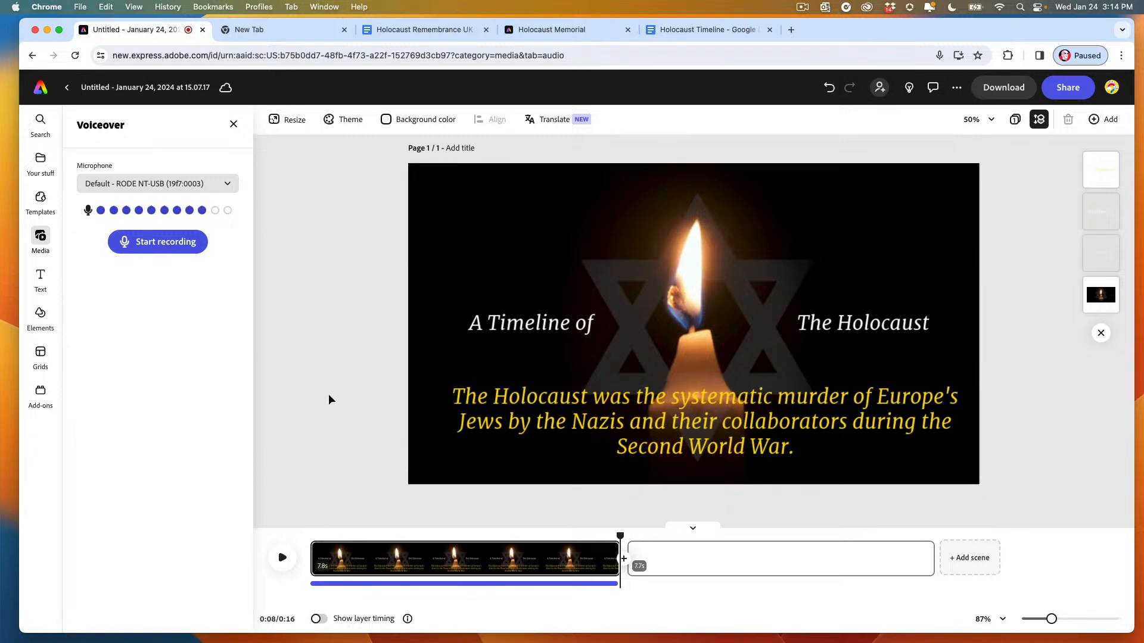
Step: Delete the yellow definition text from the candle scene and play the video with its voiceover from the beginning
click(498, 401)
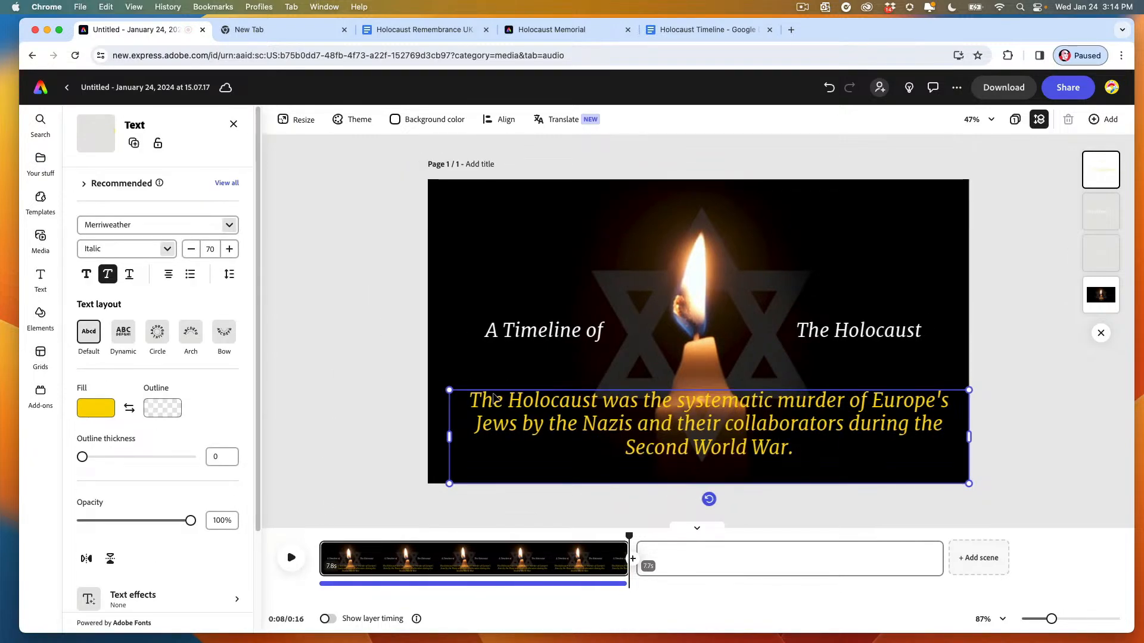
key(Delete)
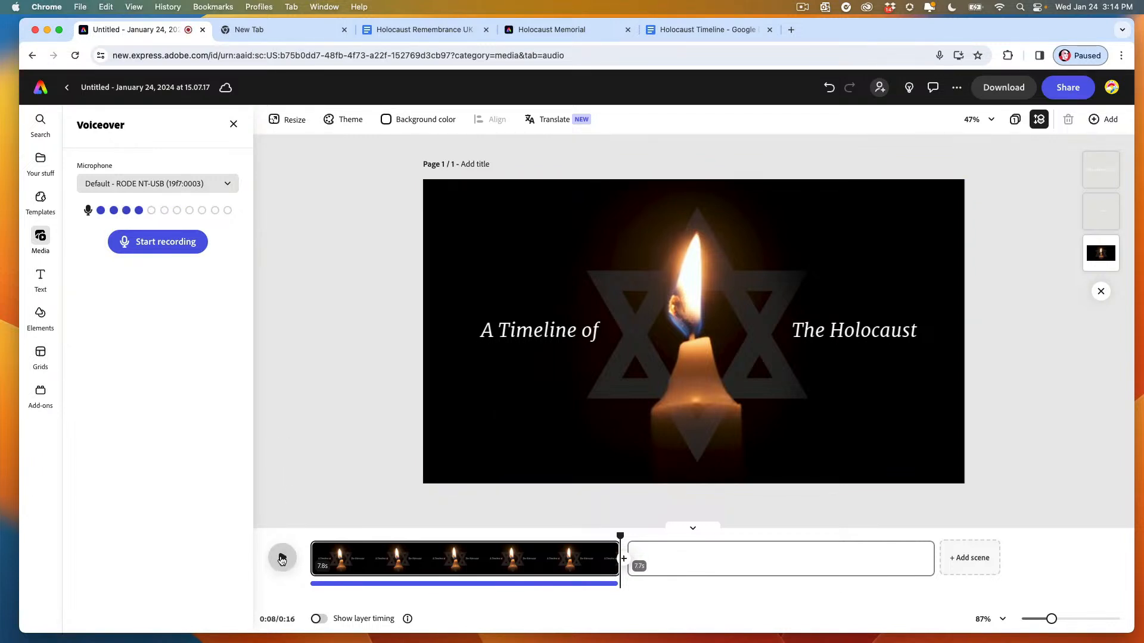
drag(620, 536, 310, 537)
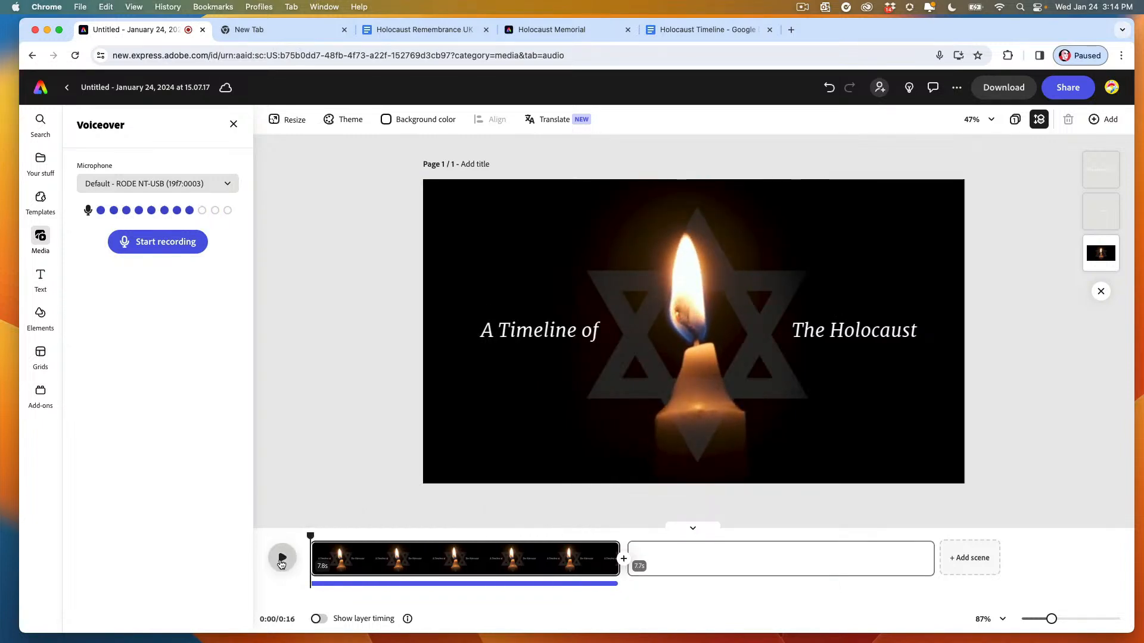
click(282, 559)
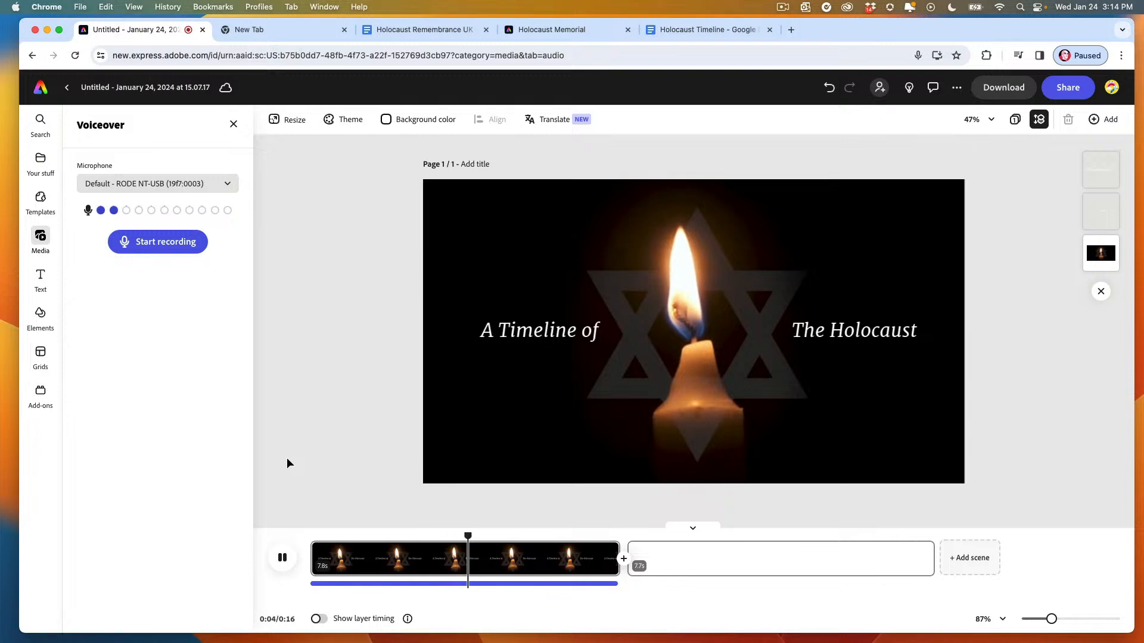
Step: Pause the playback and apply the Drift in animation to the "A Timeline of" text
click(283, 559)
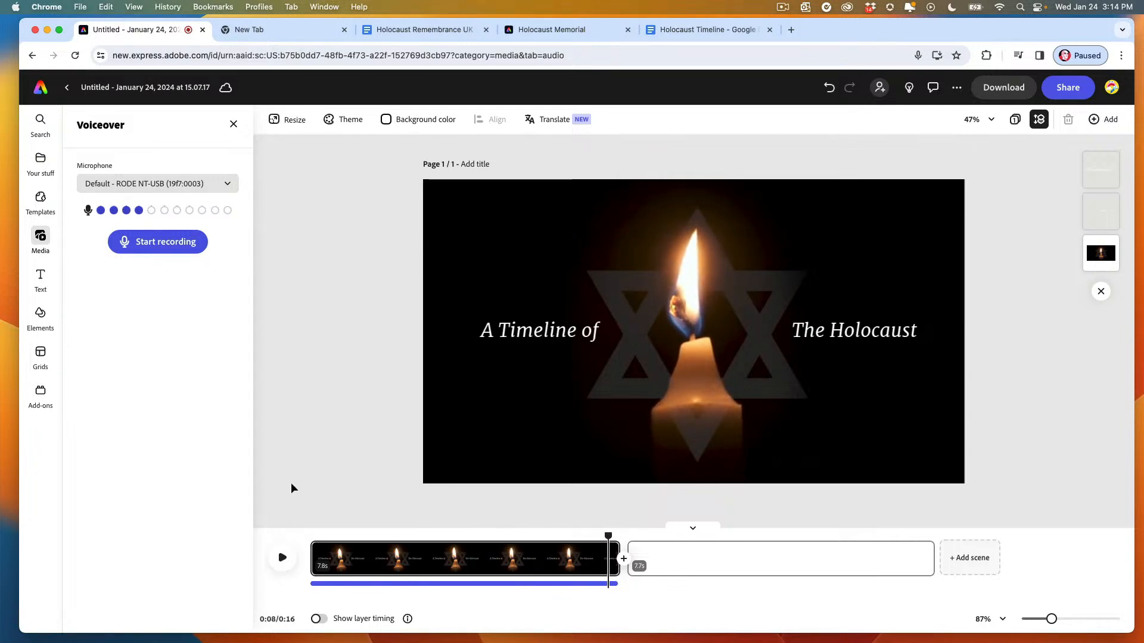
click(539, 331)
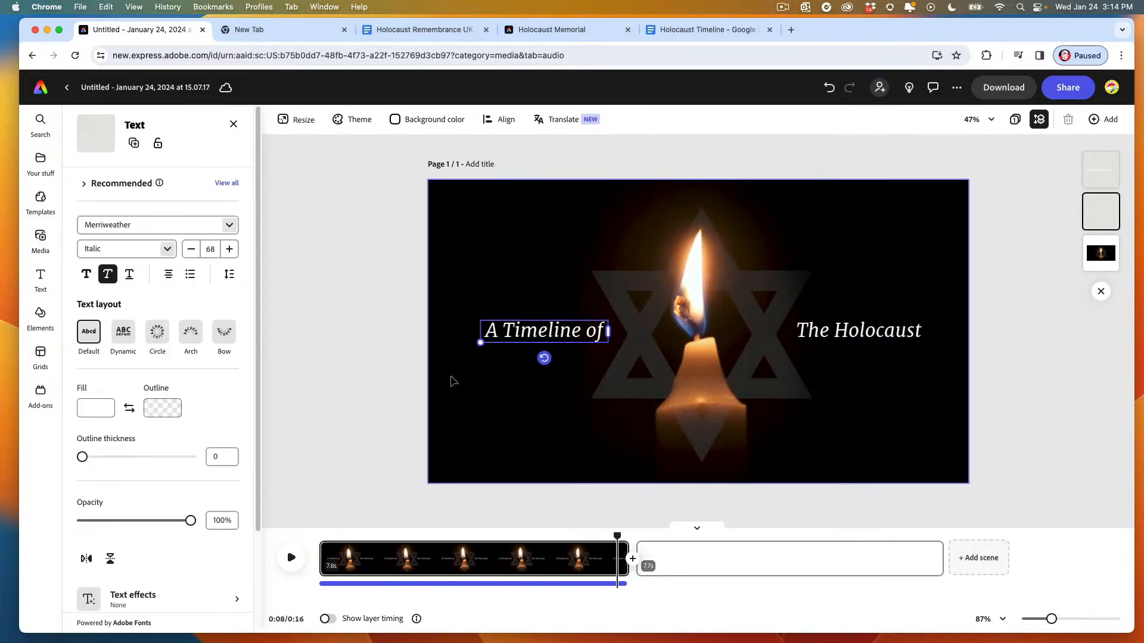
scroll(104, 526, down, 3)
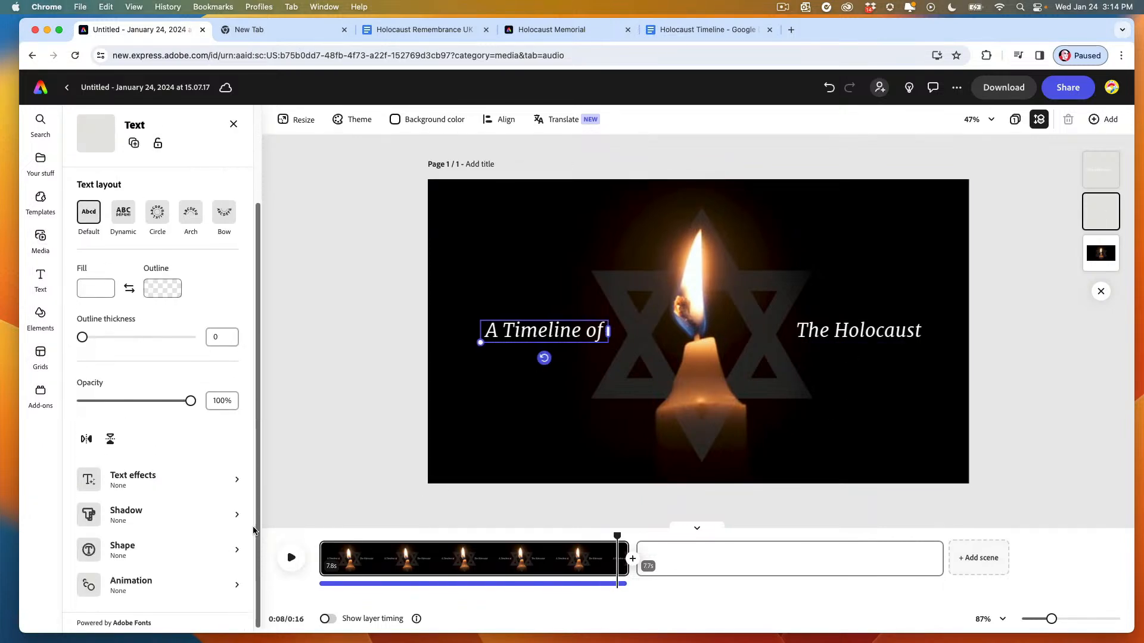
click(99, 585)
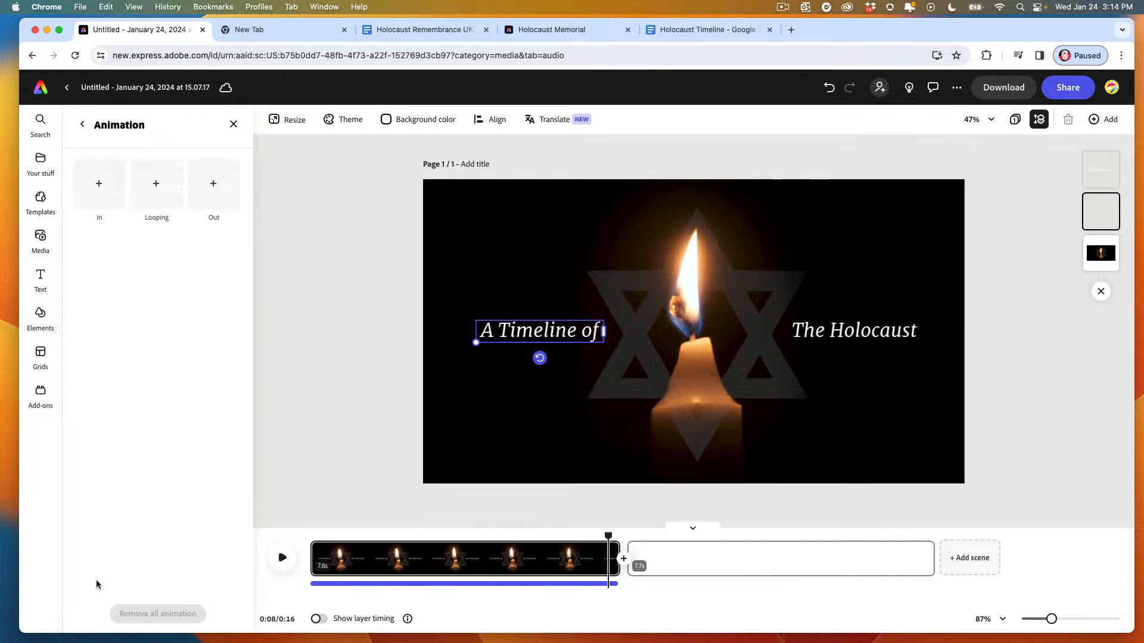
click(100, 186)
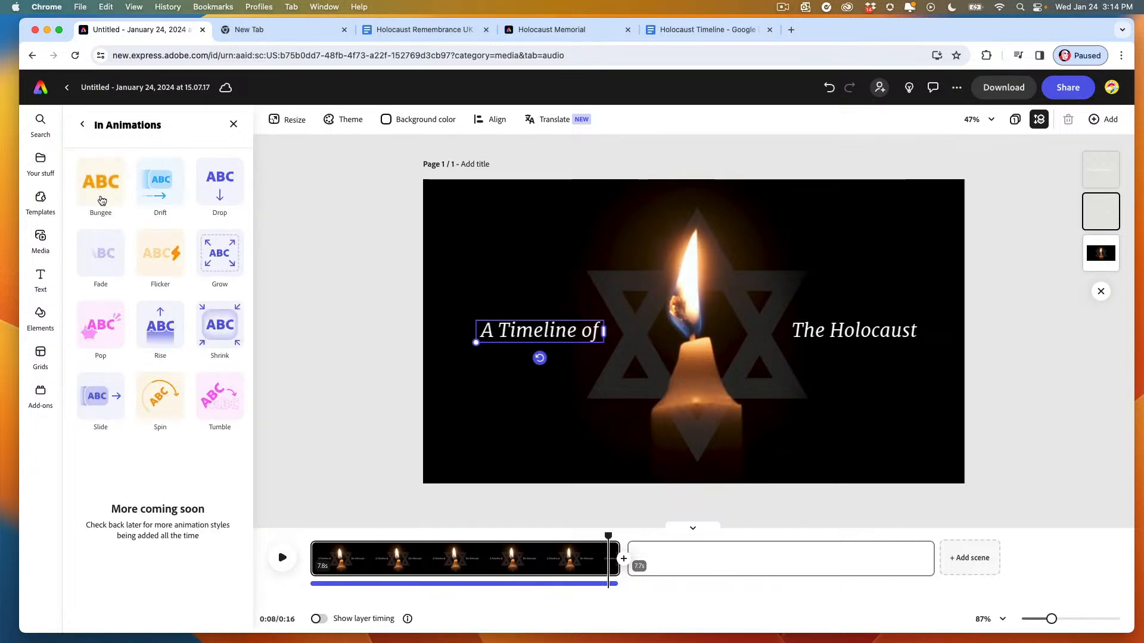
click(101, 261)
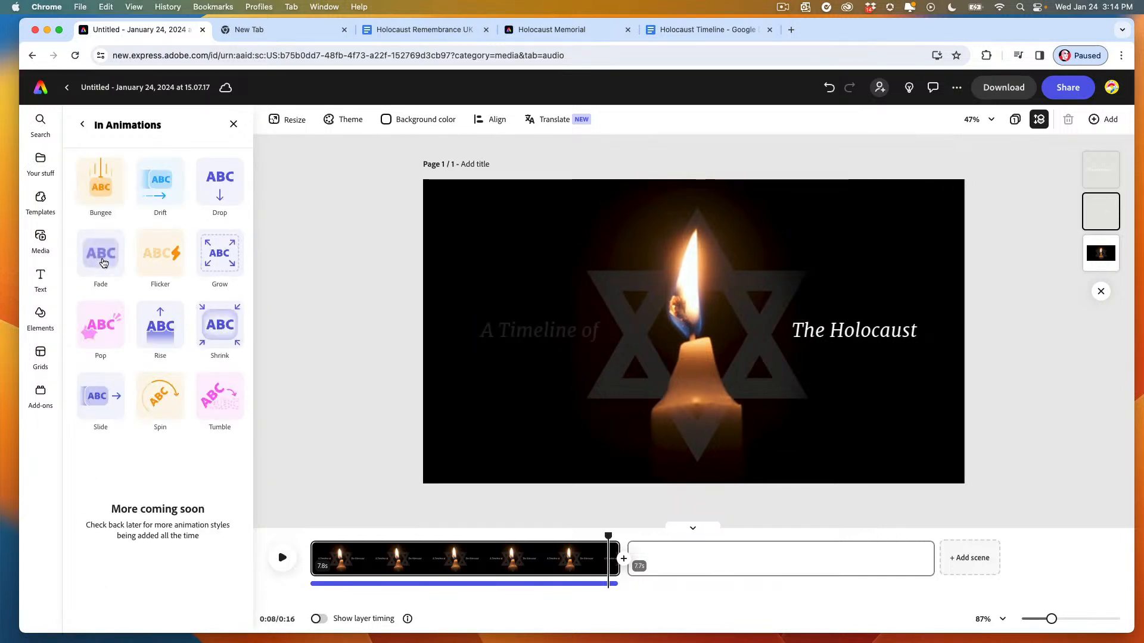
click(149, 192)
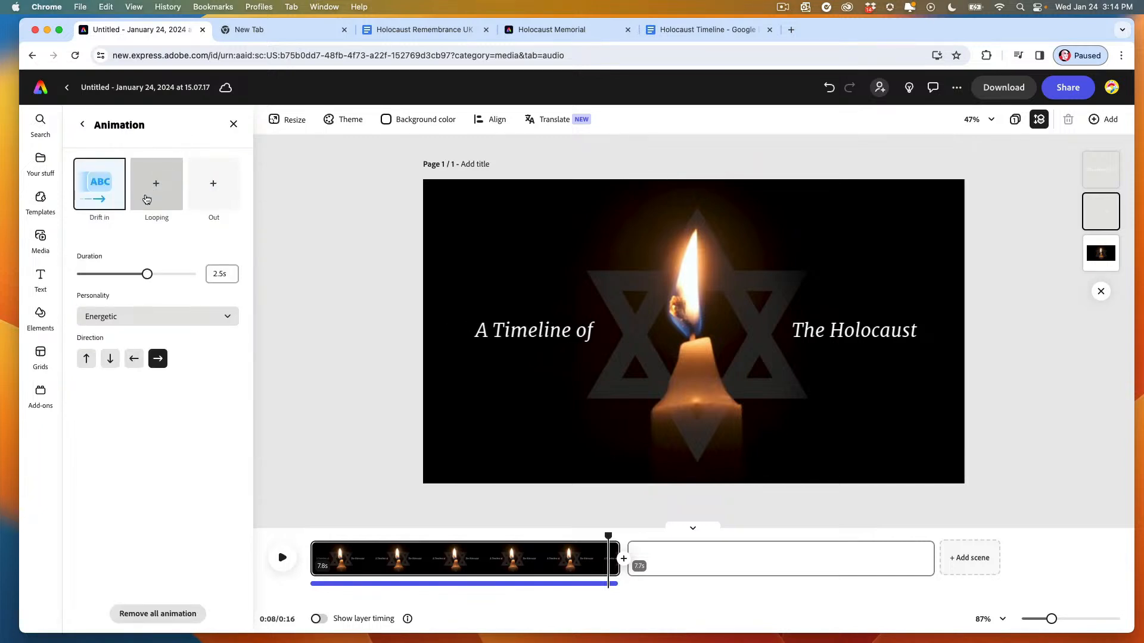
Step: Apply the Drift in animation to "The Holocaust" text and set its direction to left
click(849, 336)
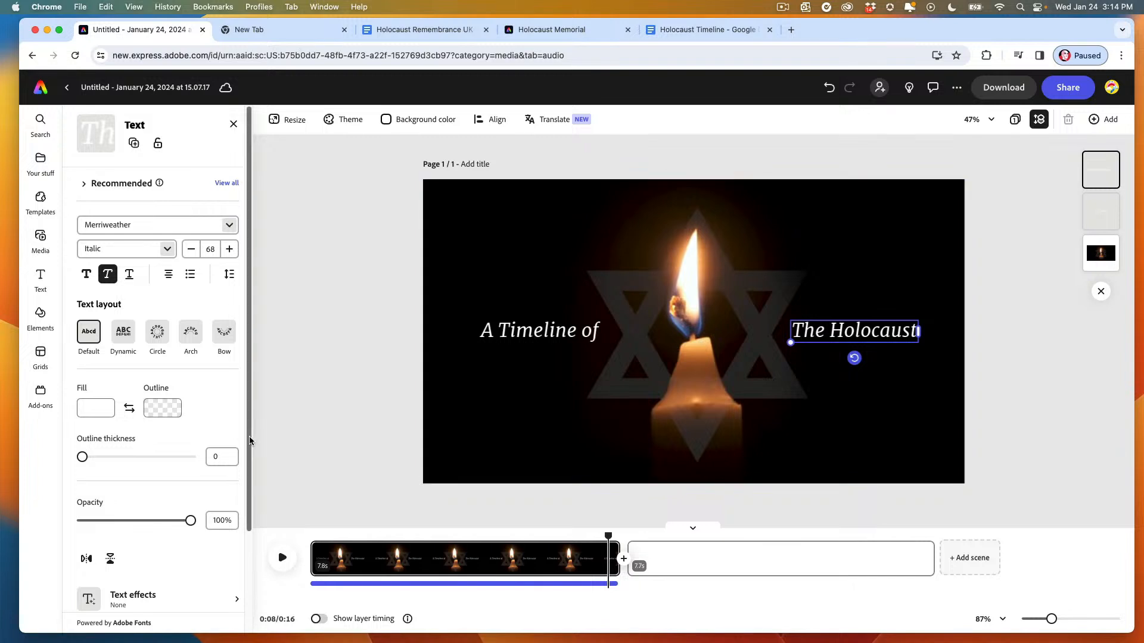
drag(248, 446, 231, 542)
click(98, 583)
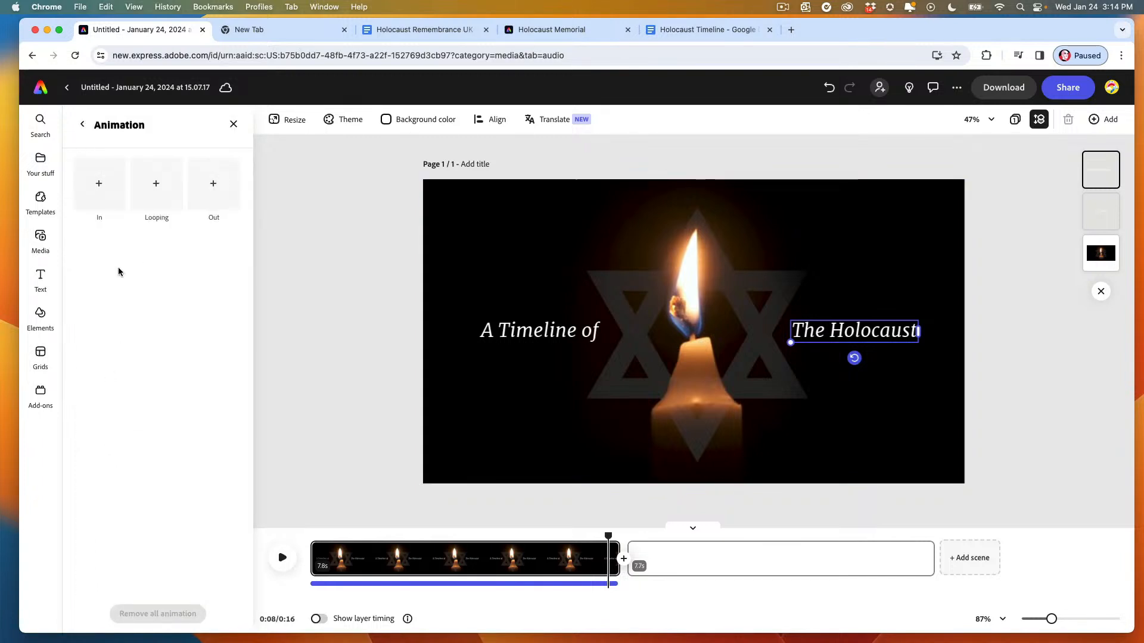
click(97, 182)
click(160, 182)
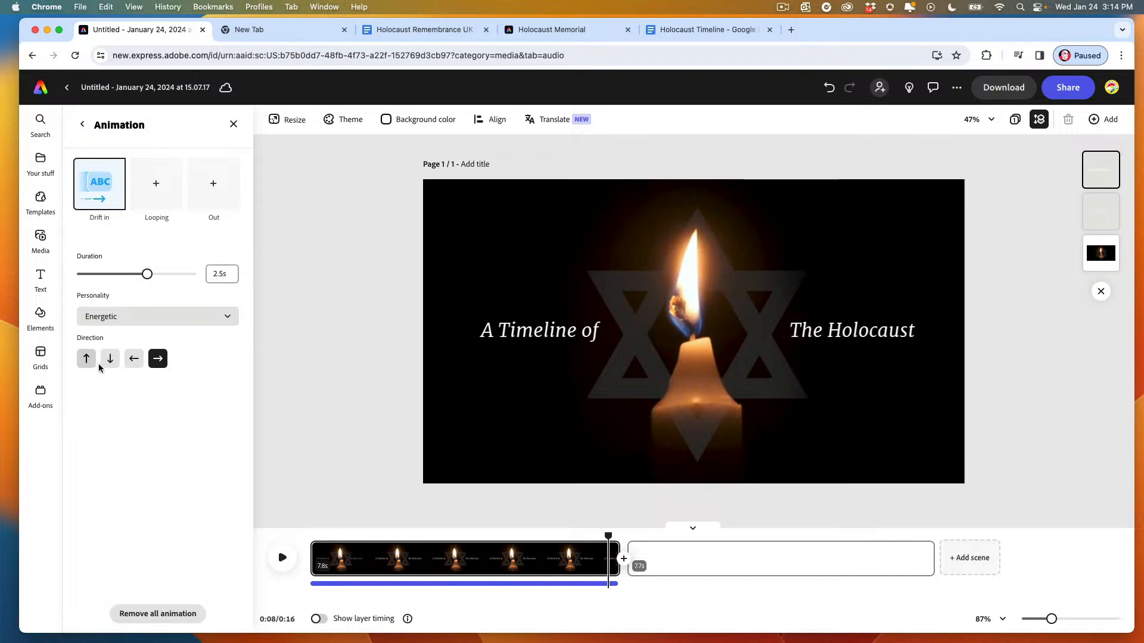
click(134, 362)
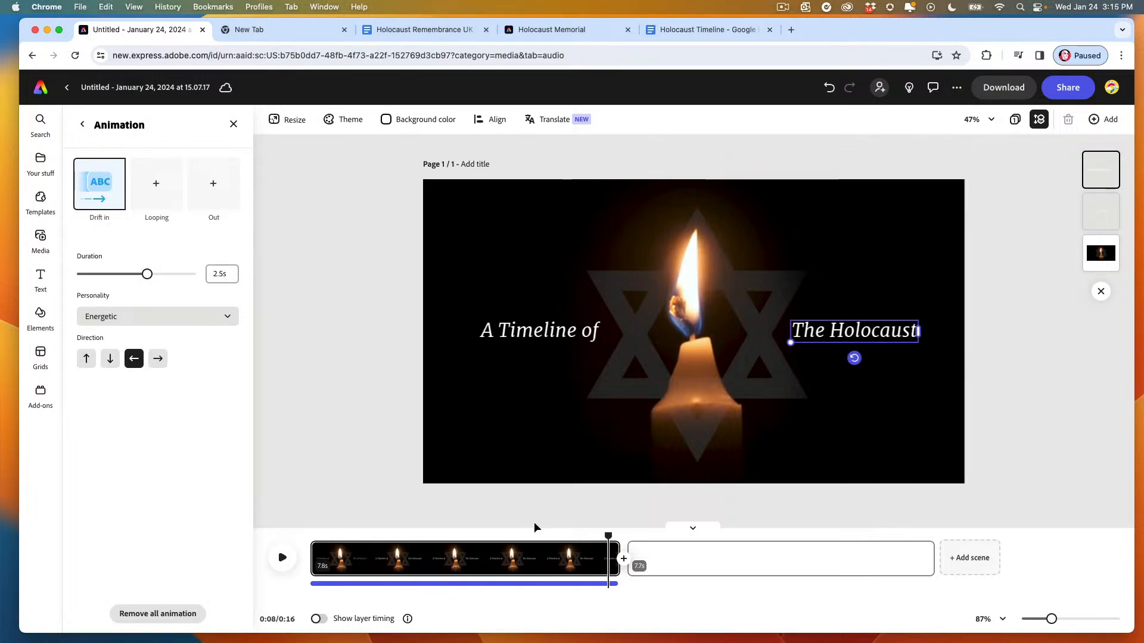
Step: Play the candle scene from the beginning to preview both title animations, and pause the playback
drag(606, 537, 311, 536)
click(282, 558)
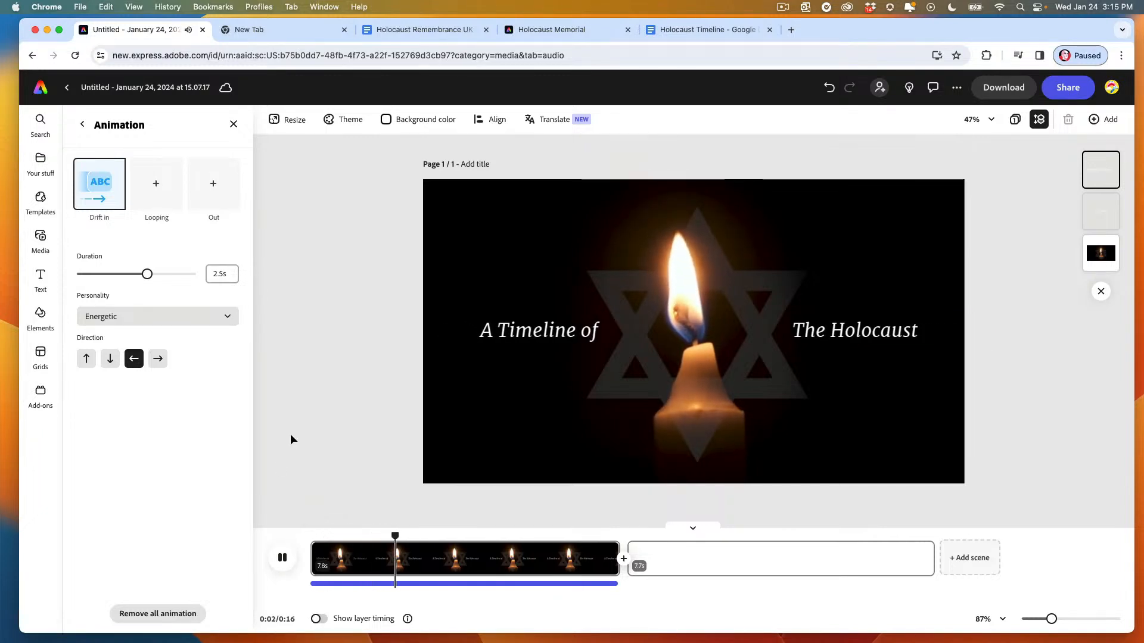
click(283, 558)
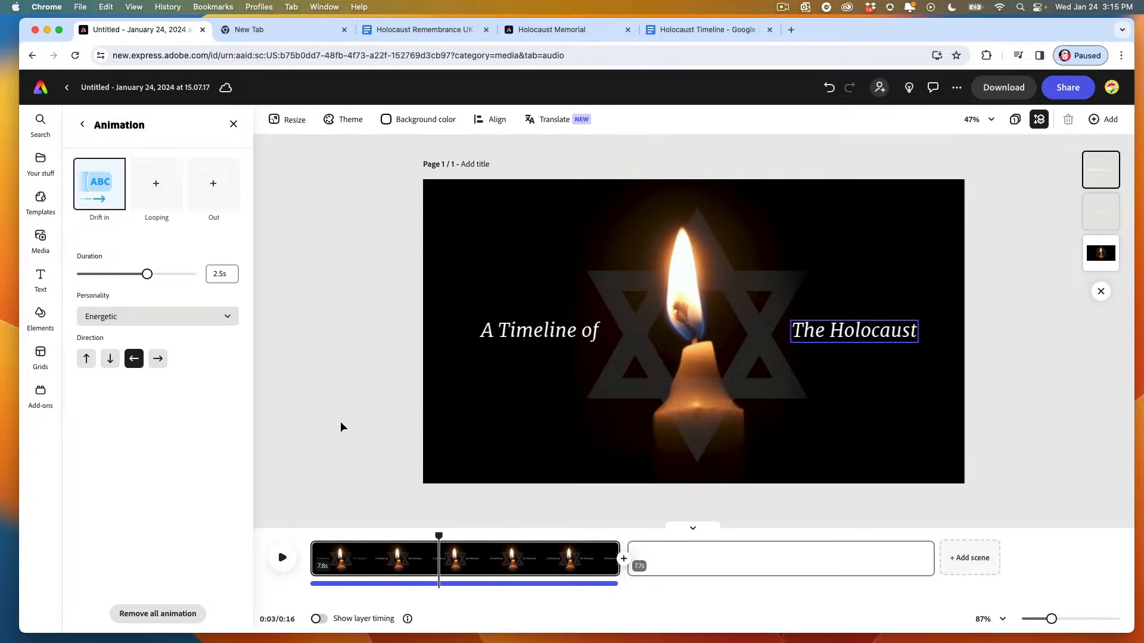
Step: Switch to the Holocaust Timeline document in Google Docs and copy the 1918 - 1933 heading with its sentence about the Nazi party
click(672, 30)
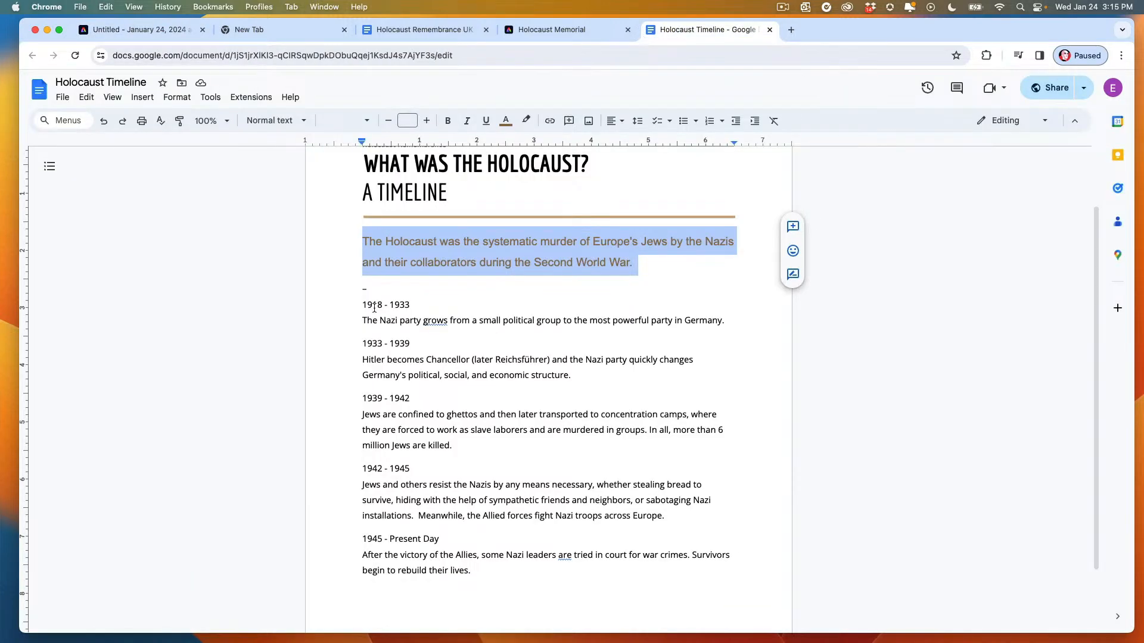
drag(364, 322, 718, 325)
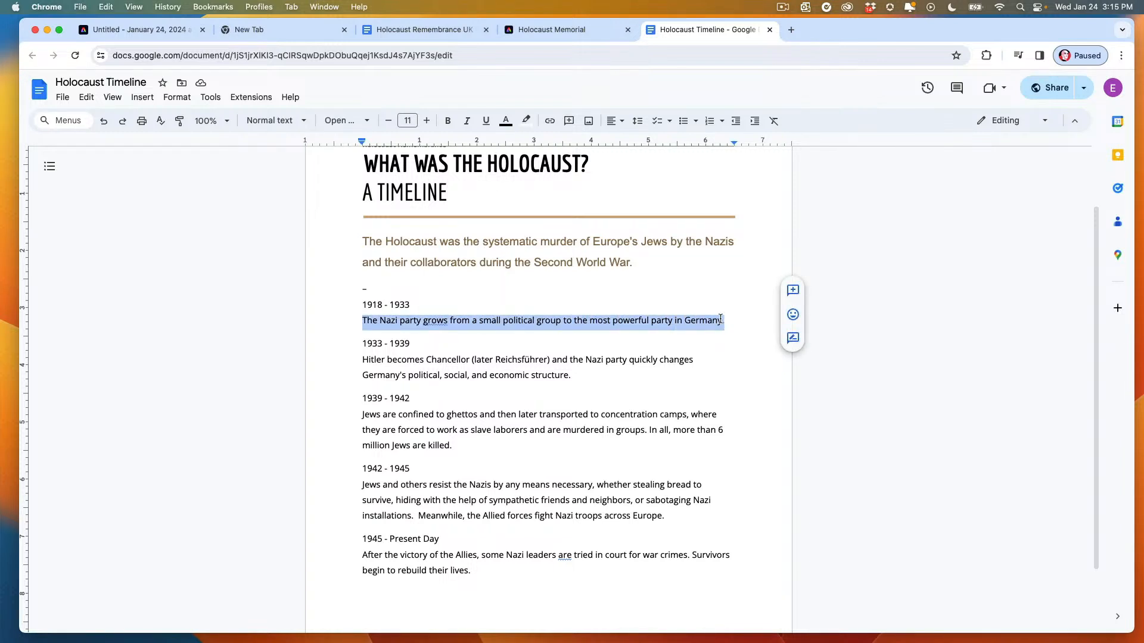
click(372, 305)
triple_click(369, 305)
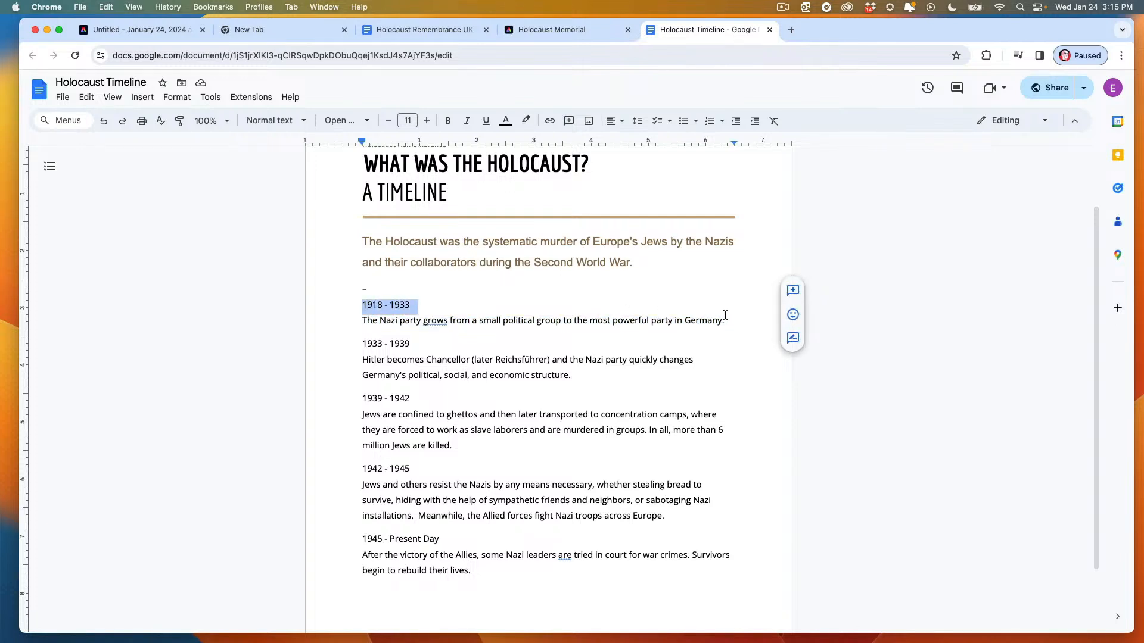
drag(725, 316, 729, 315)
key(super+c)
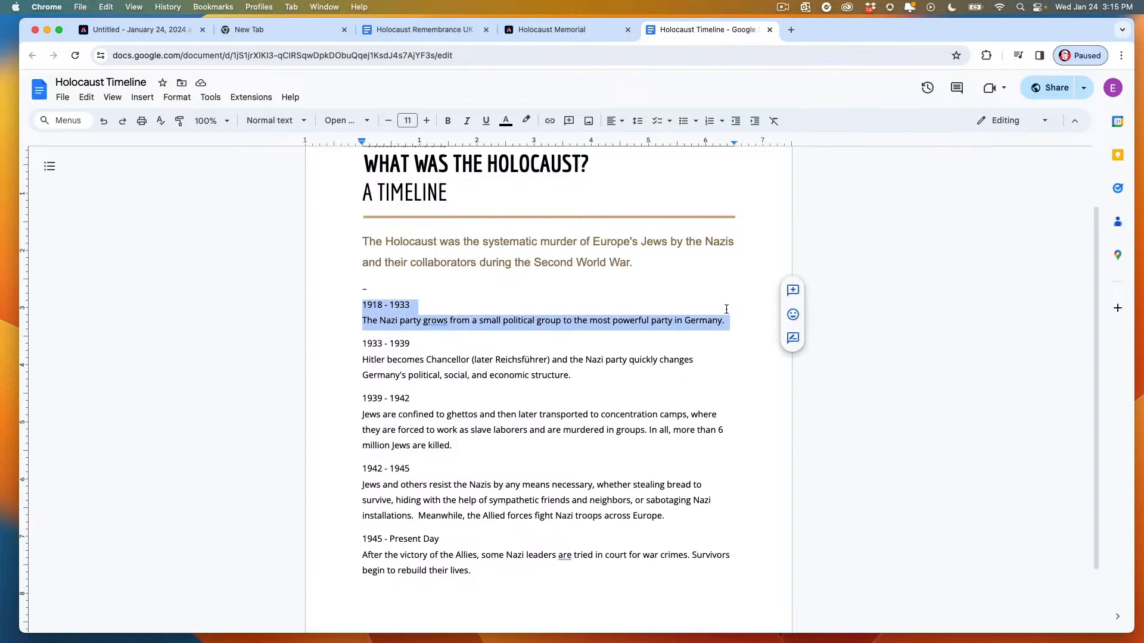
Step: Switch back to the Adobe Express project and move the playhead to the start of the empty second scene
click(148, 31)
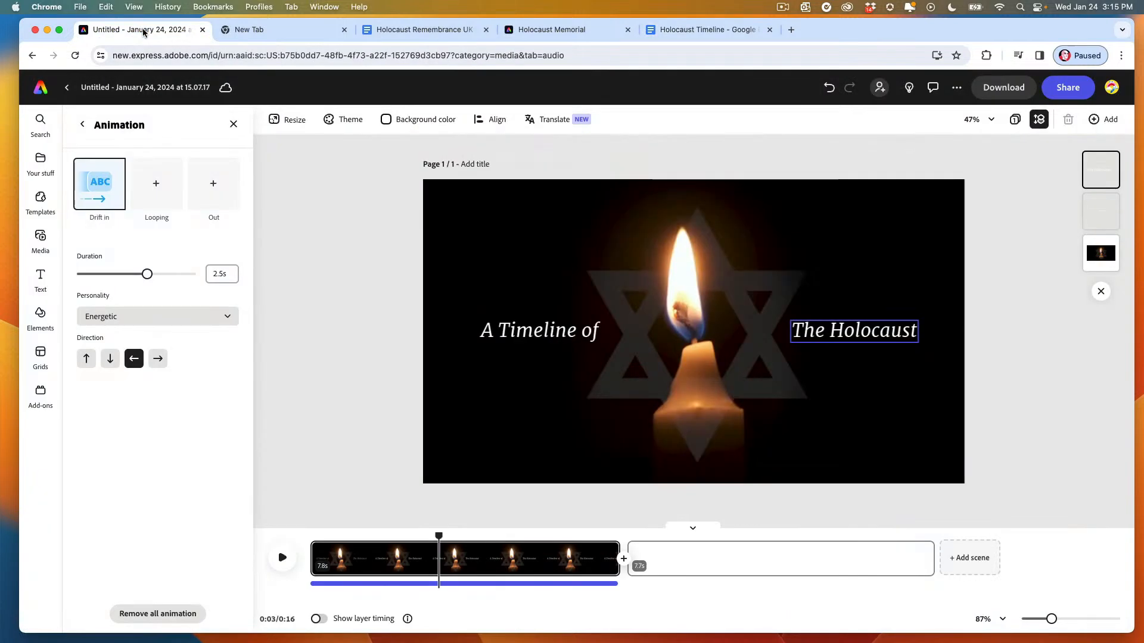
click(682, 553)
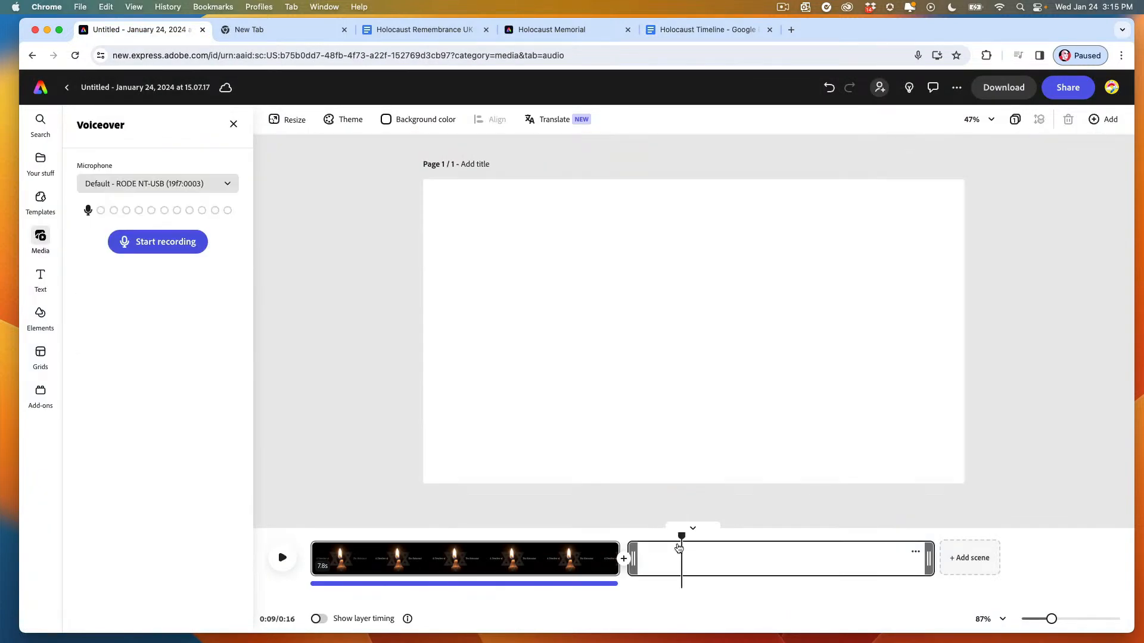
drag(675, 538, 627, 536)
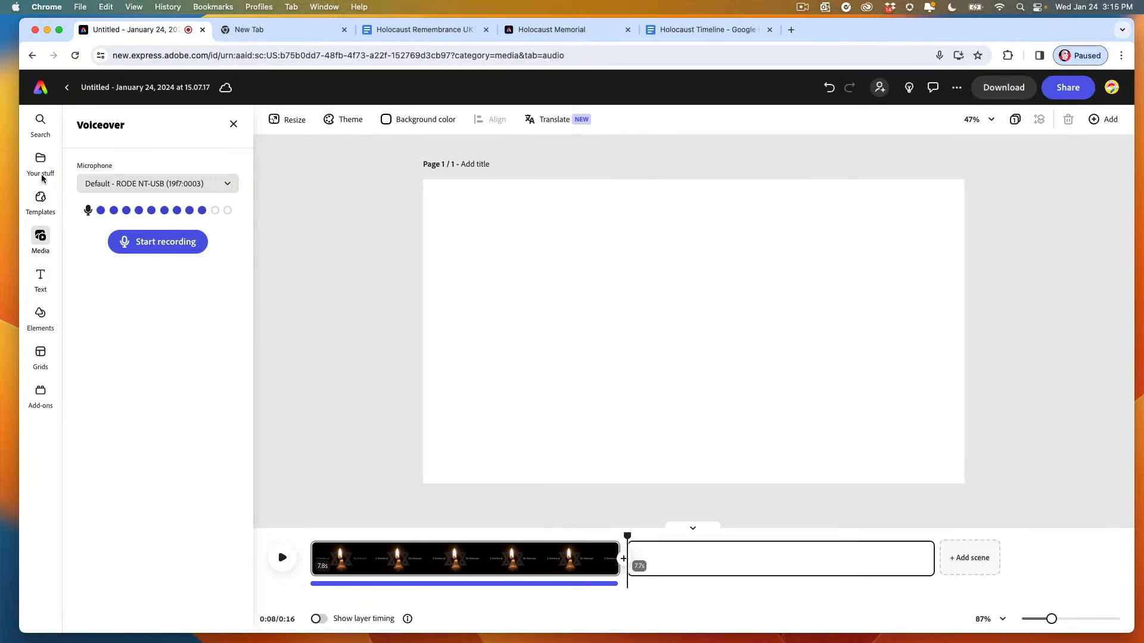
Step: Search the stock videos for "nazi" and clear the search
click(40, 237)
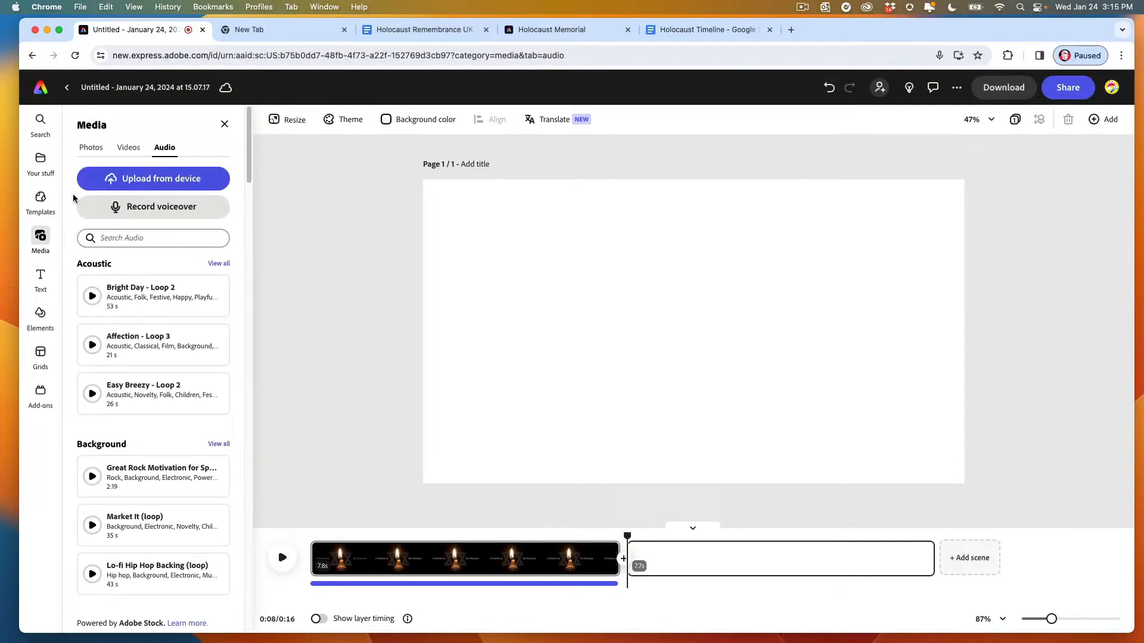
click(92, 147)
click(129, 147)
click(108, 202)
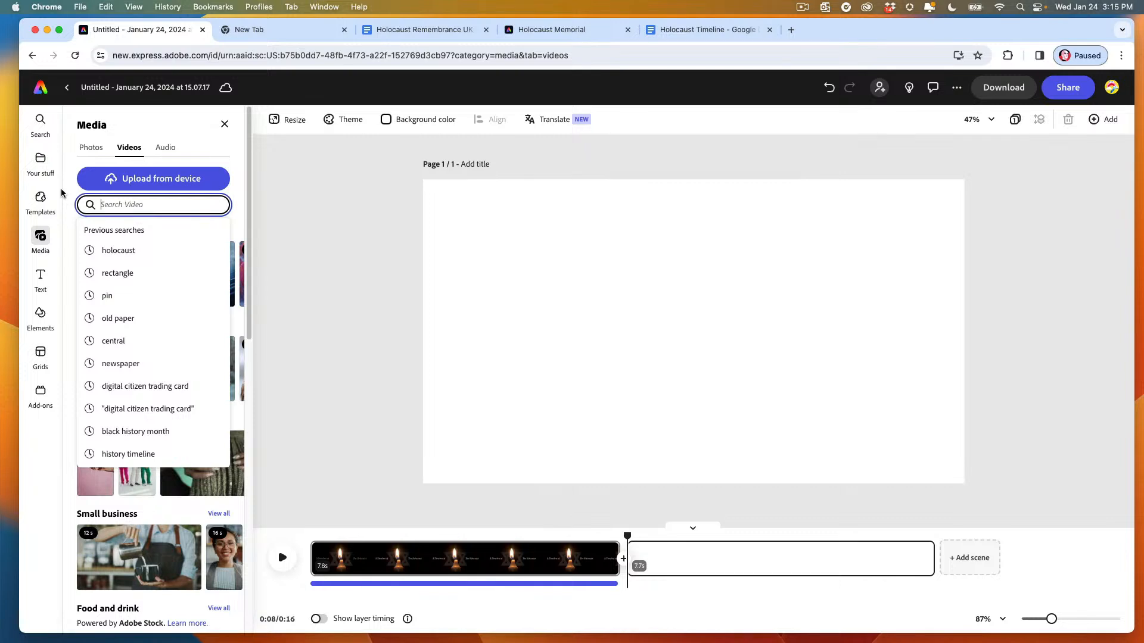
text(nazi)
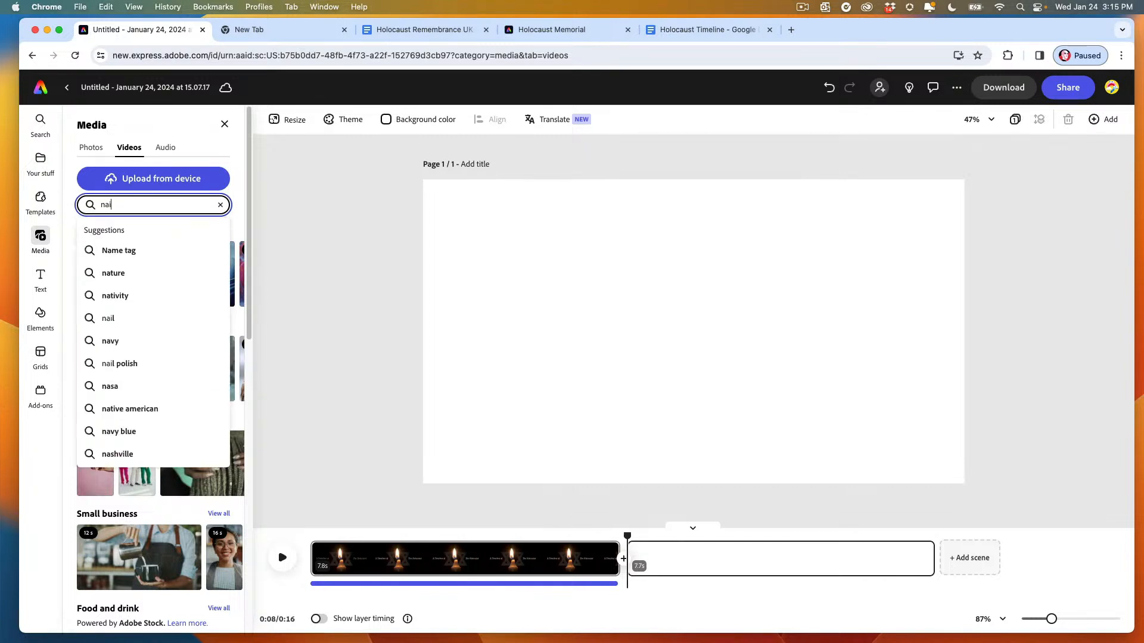
key(Return)
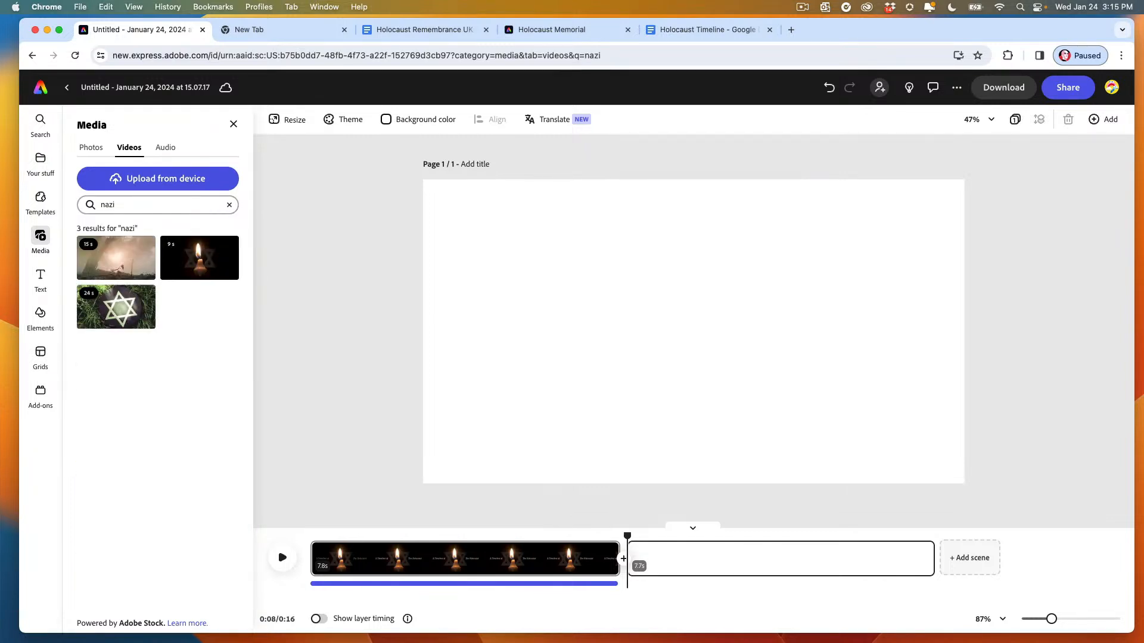
drag(116, 205, 91, 204)
key(BackSpace)
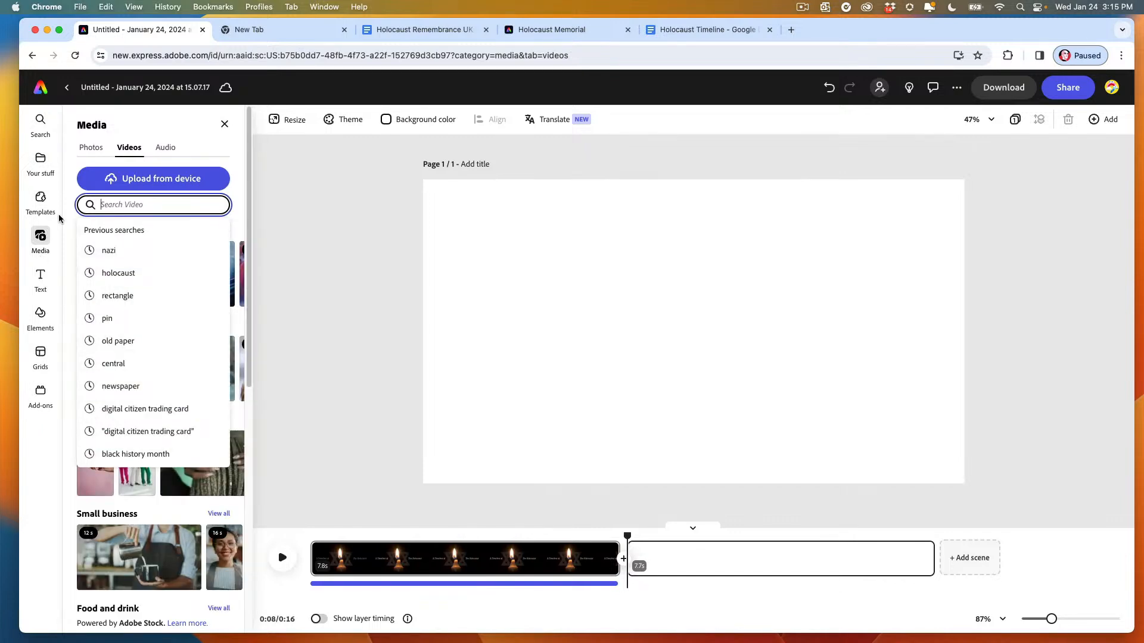
Step: Search the stock photos for "nazi" and fill the second scene with the photo of barbed wire on wood
click(92, 147)
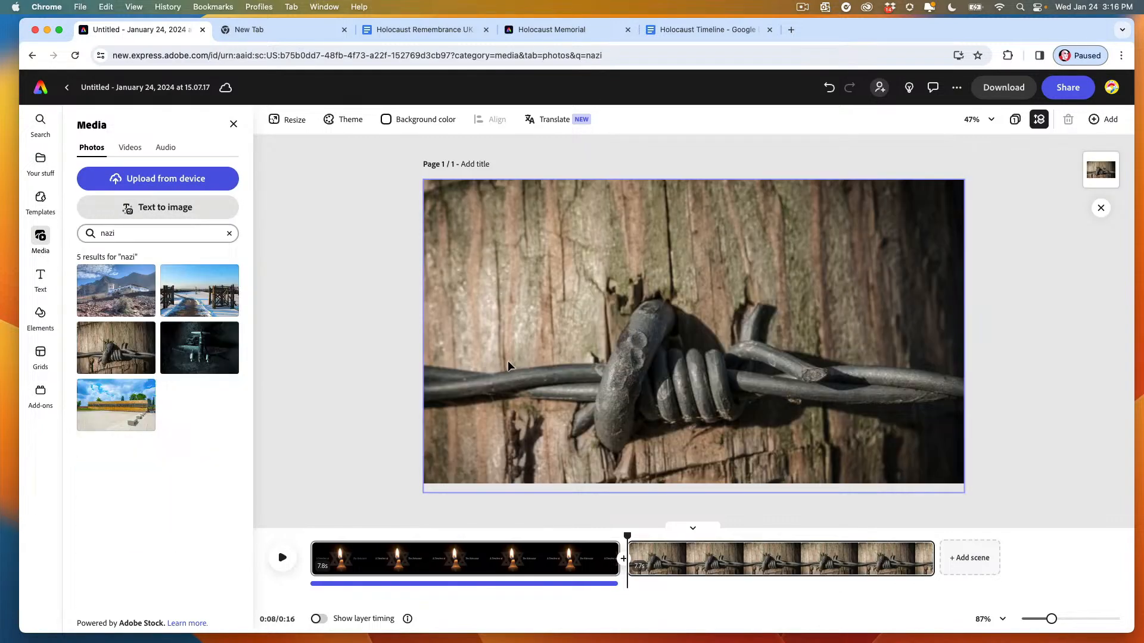
click(507, 362)
click(391, 296)
Step: Add a text box to the barbed wire scene and paste the copied 1918 – 1933 entry into it
click(40, 278)
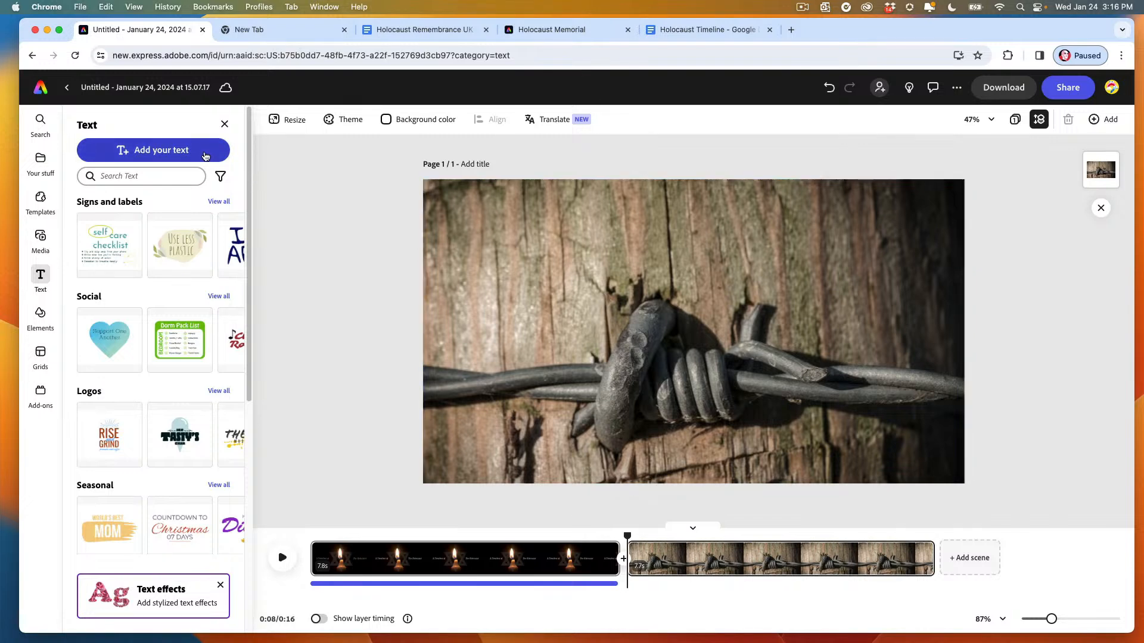
click(153, 150)
key(super+v)
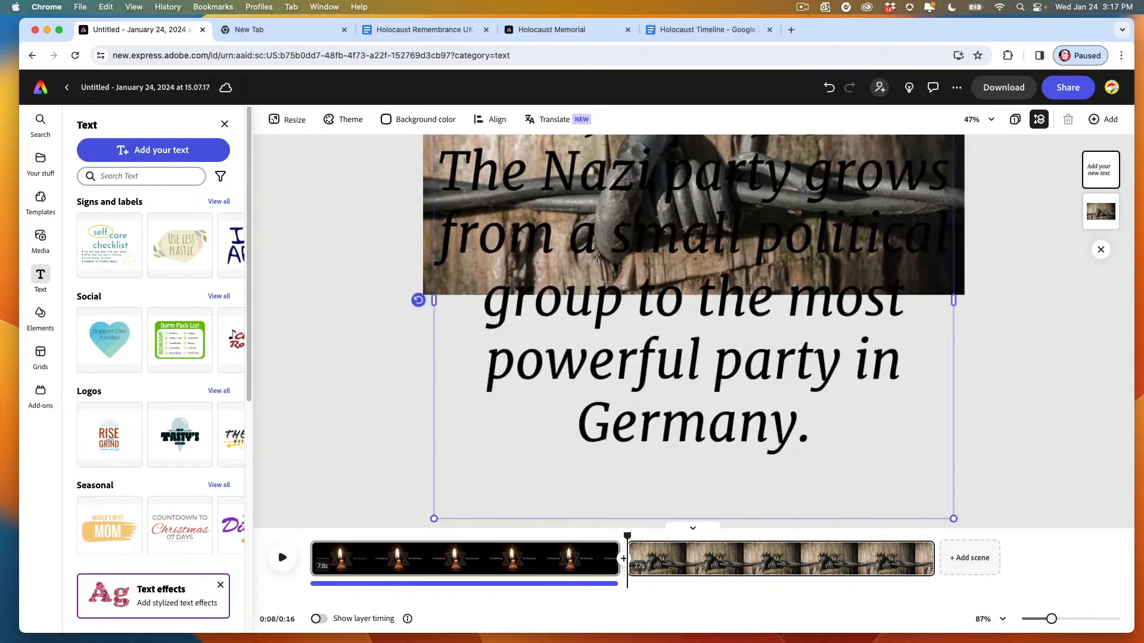
Step: Set the font size of all the pasted 1918 – 1933 text to 60
key(super+a)
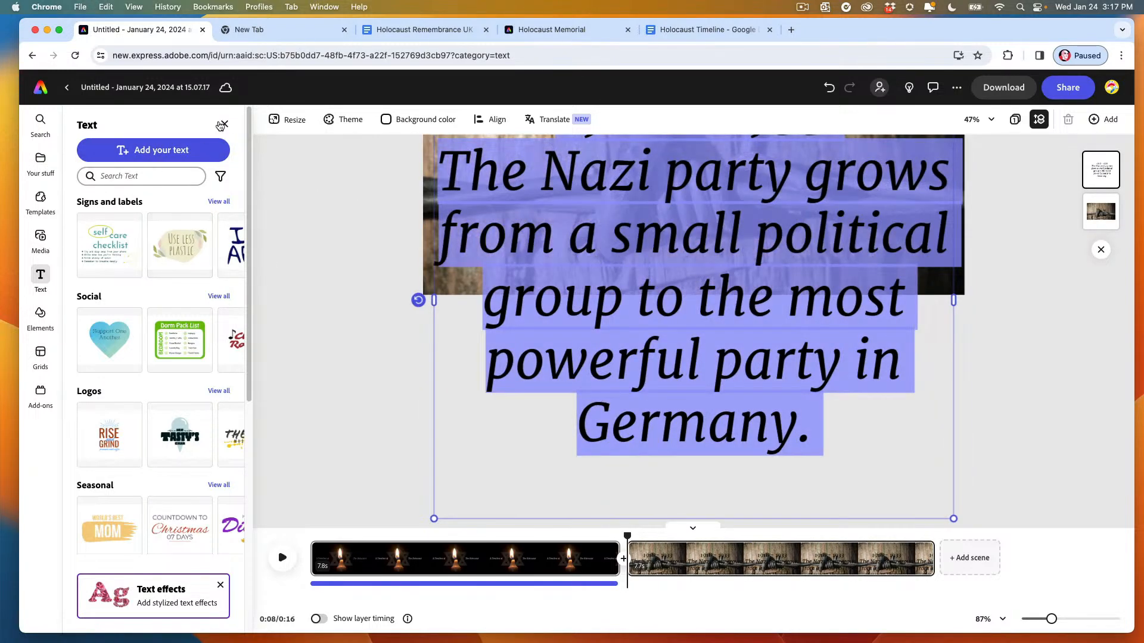
click(492, 225)
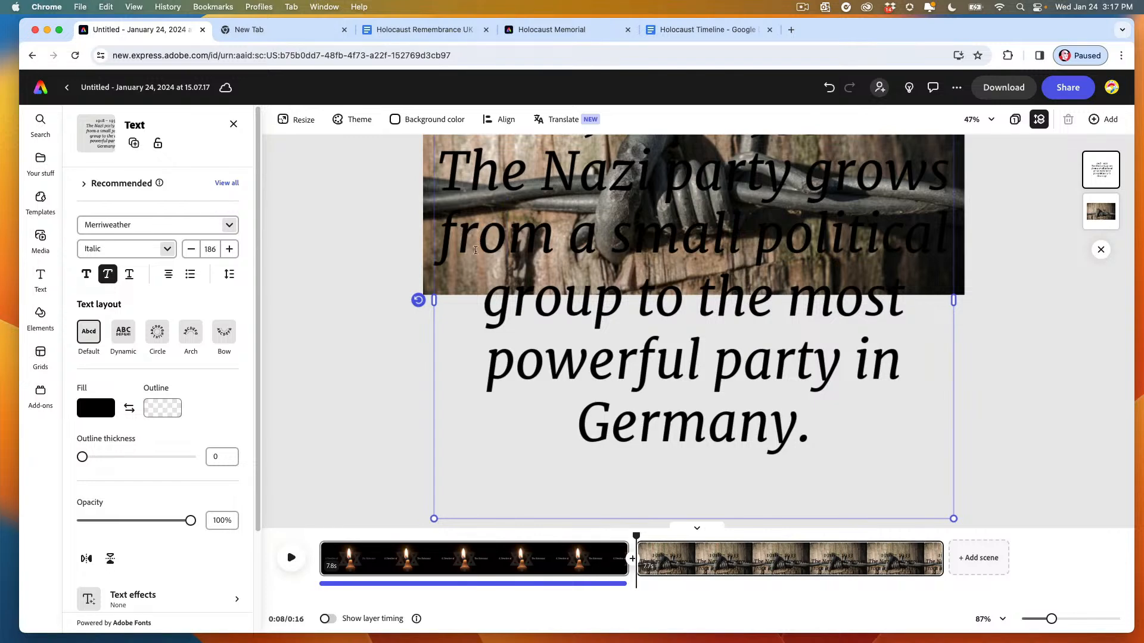
key(super+a)
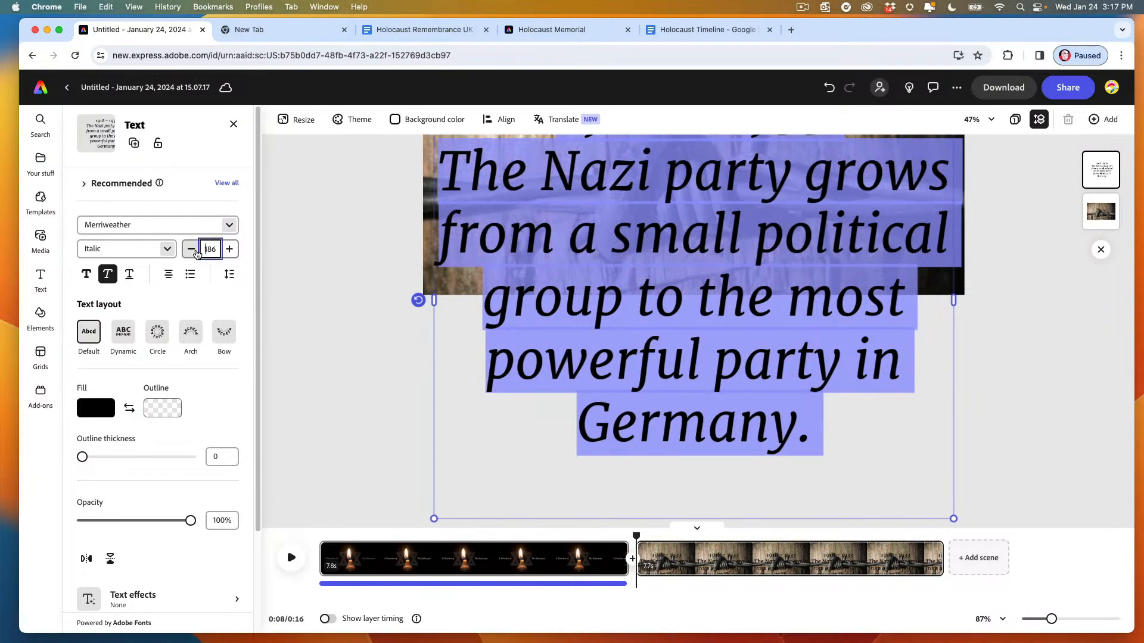
click(212, 243)
text(60)
key(Return)
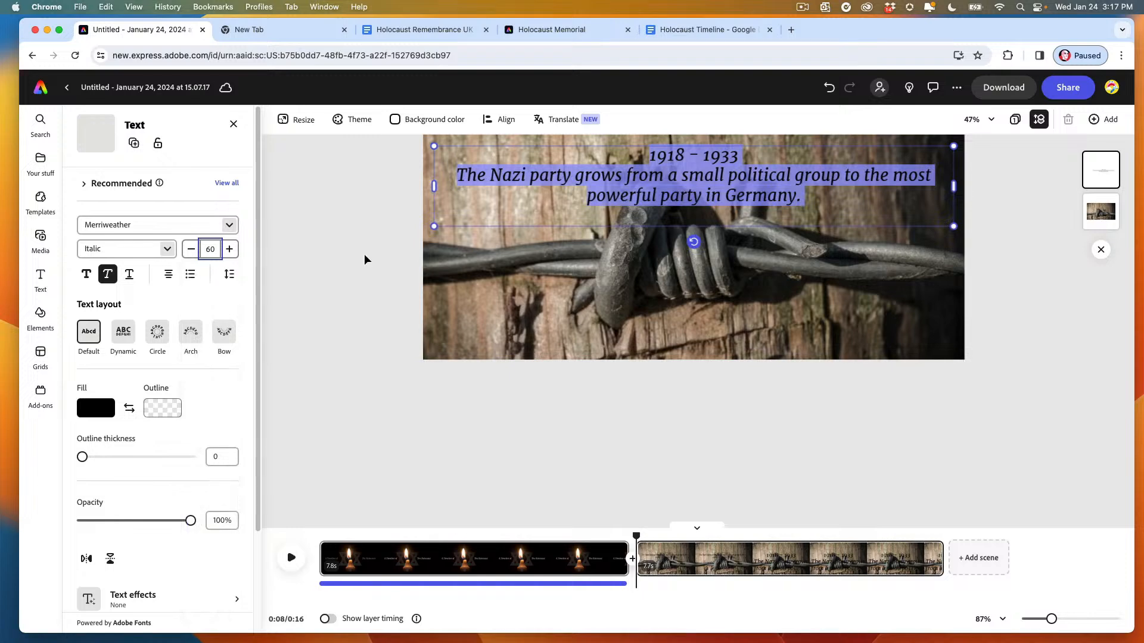
Step: Move the 1918 – 1933 text block up to the upper part of the barbed wire scene
click(369, 358)
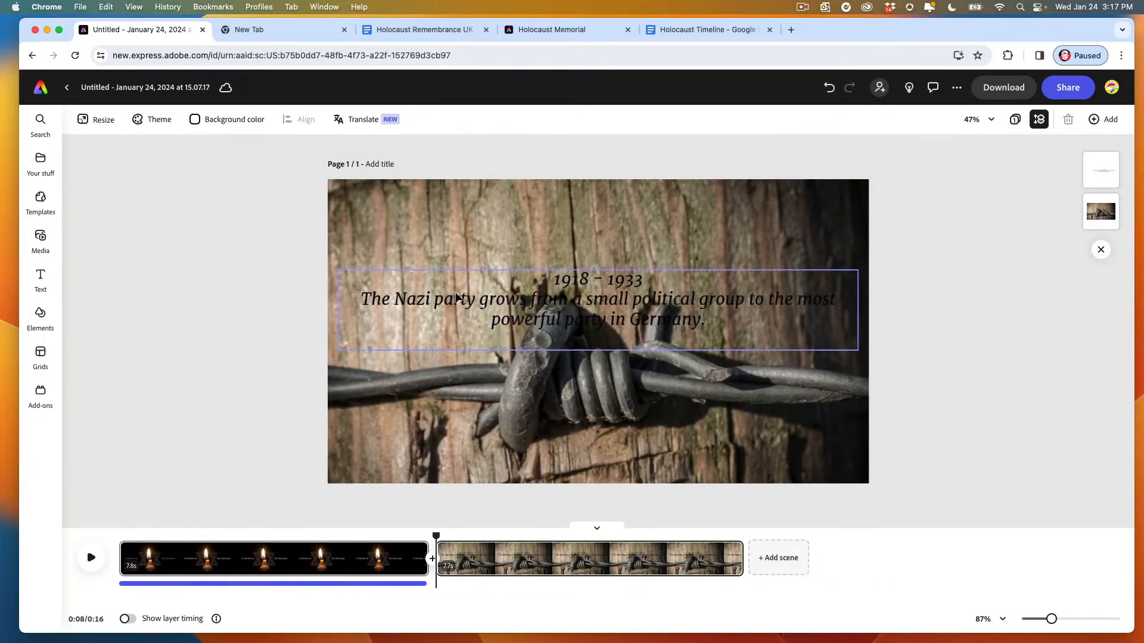
click(459, 299)
drag(455, 263, 489, 235)
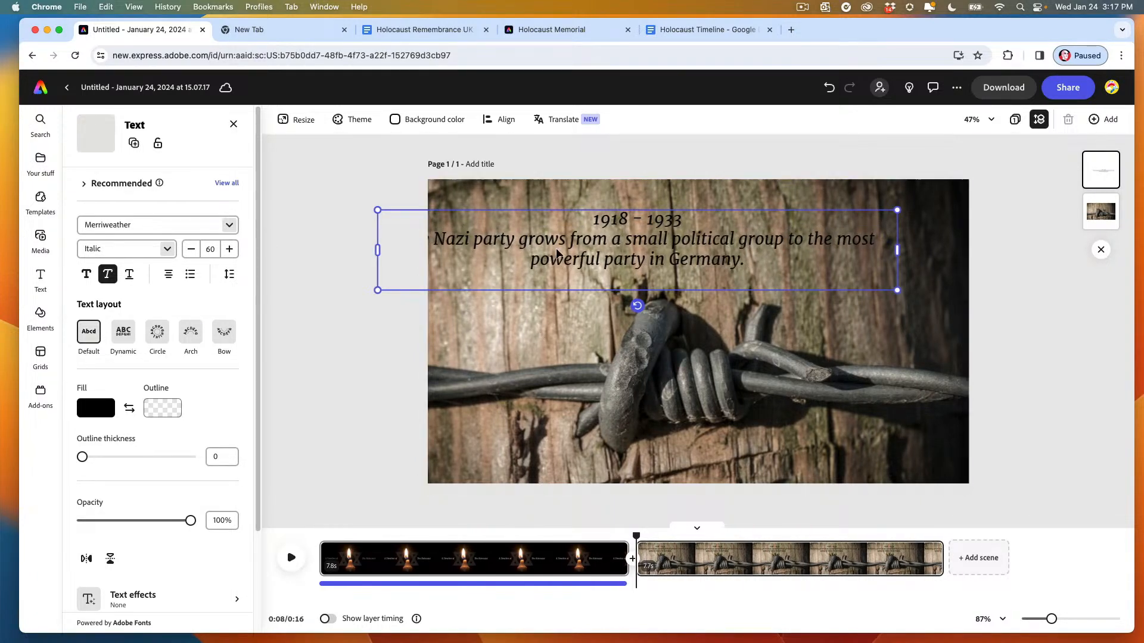
Step: Record a voiceover for the barbed wire scene
click(40, 239)
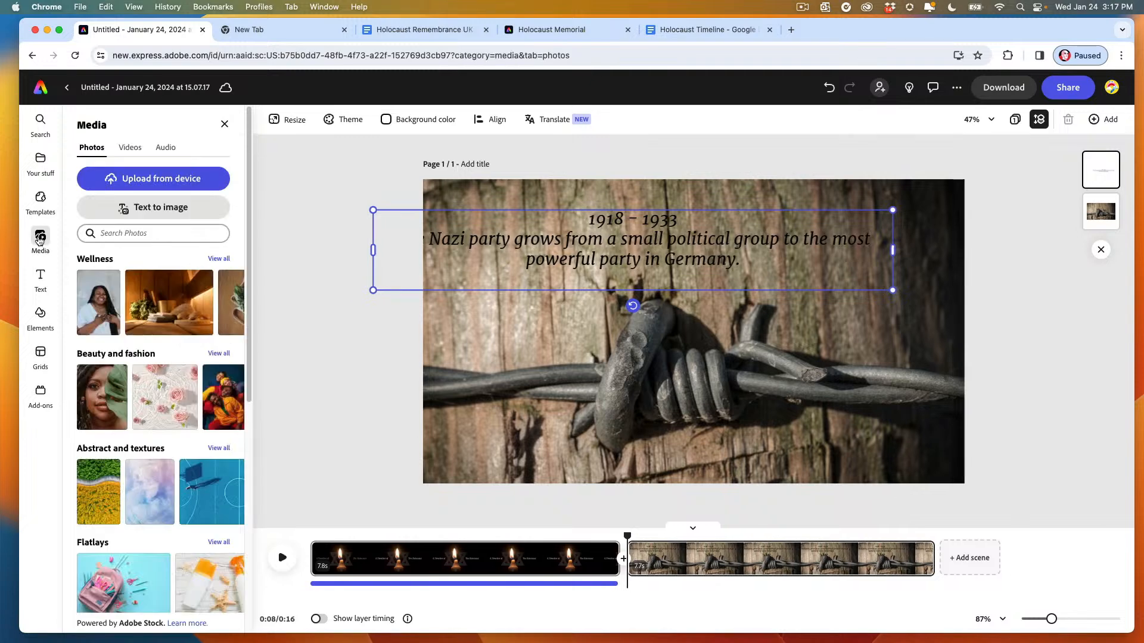
click(161, 148)
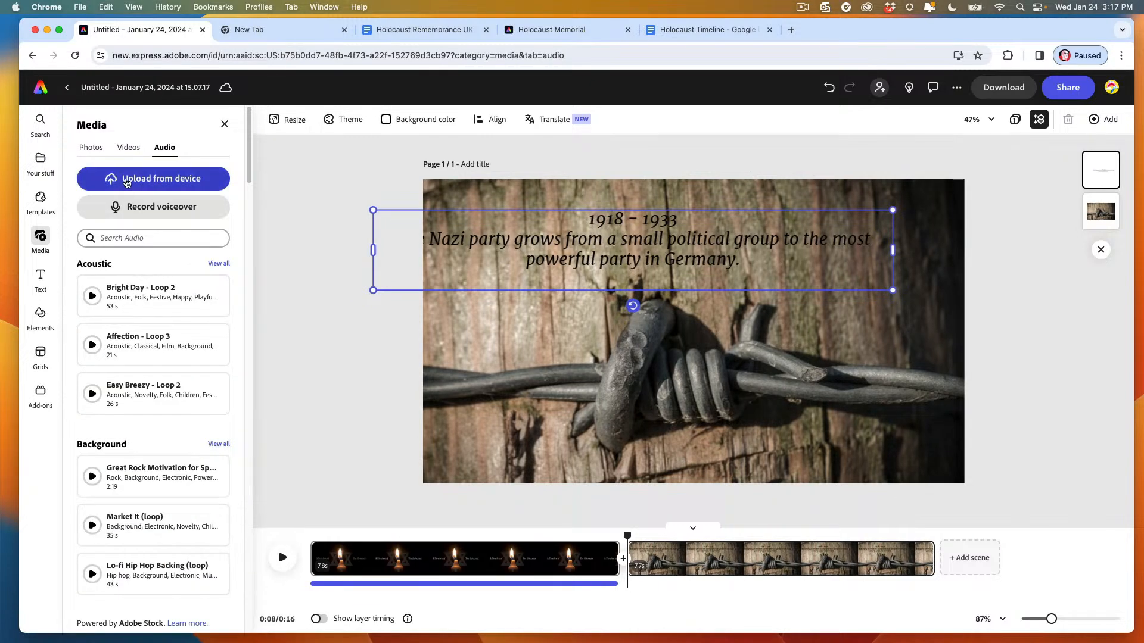
click(134, 212)
click(141, 241)
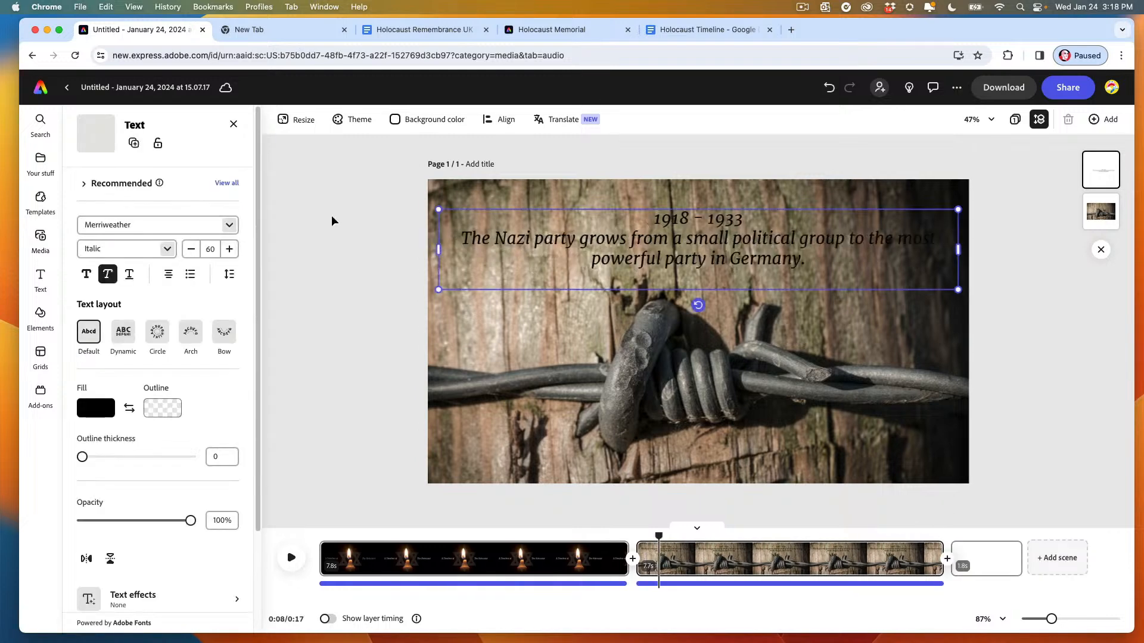
Step: Take the "1918 – 1933" line out of the paragraph and place it in its own text box
double_click(657, 220)
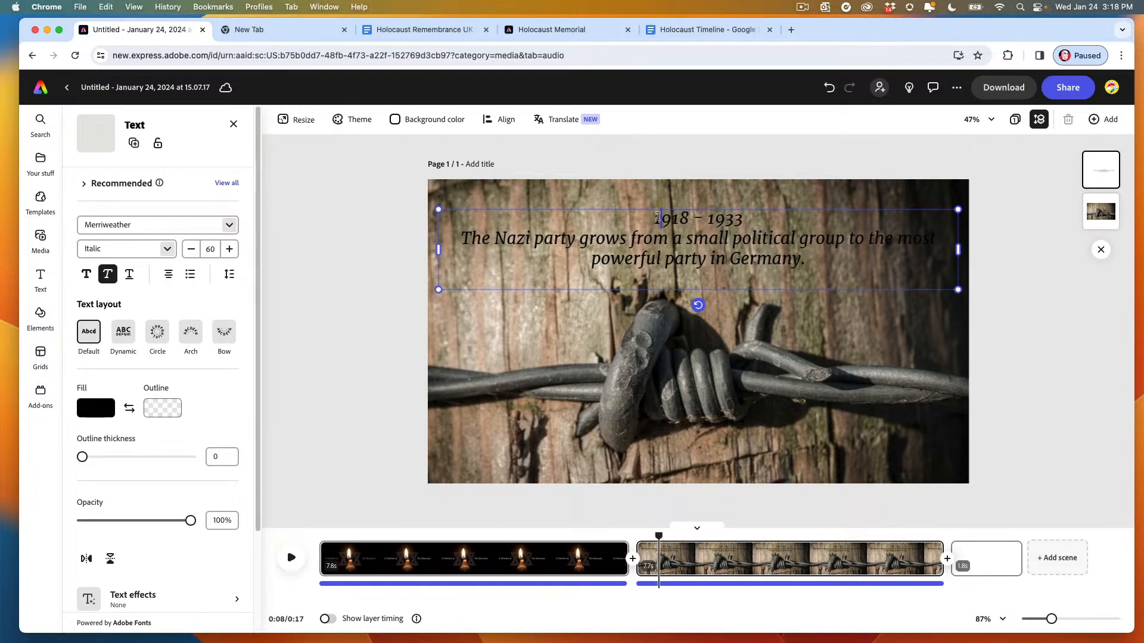
drag(738, 218, 562, 214)
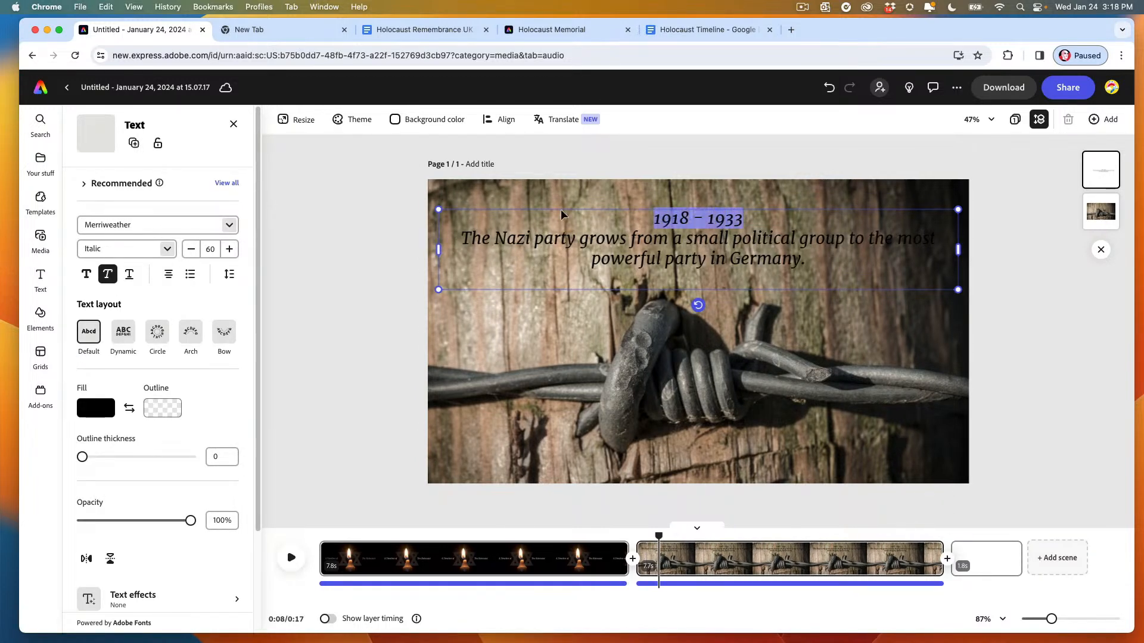
key(BackSpace)
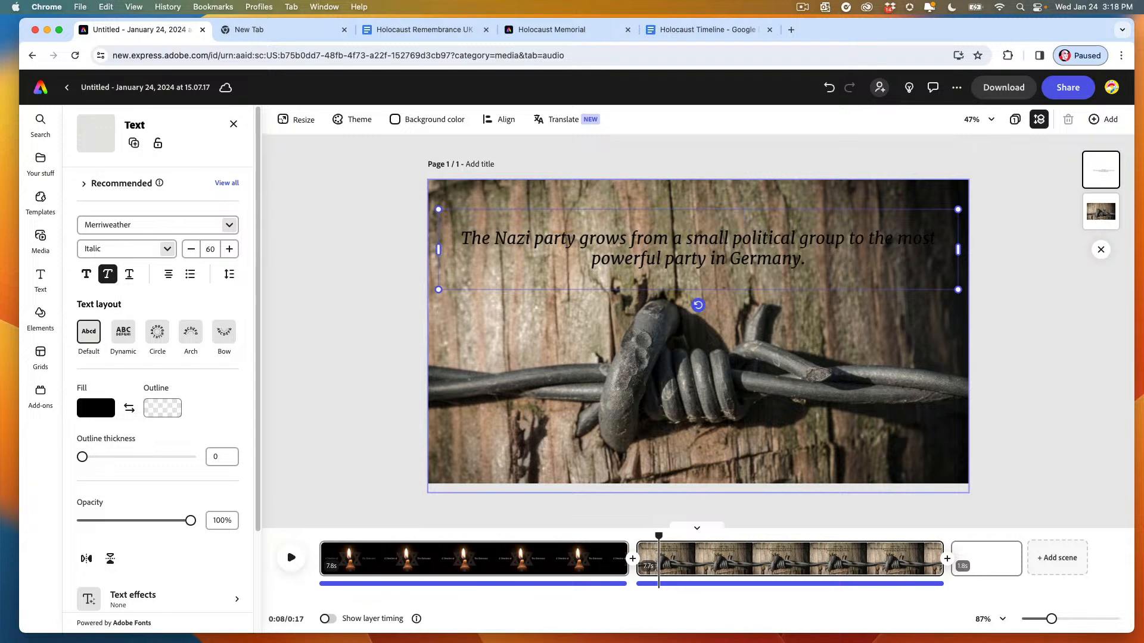
key(BackSpace)
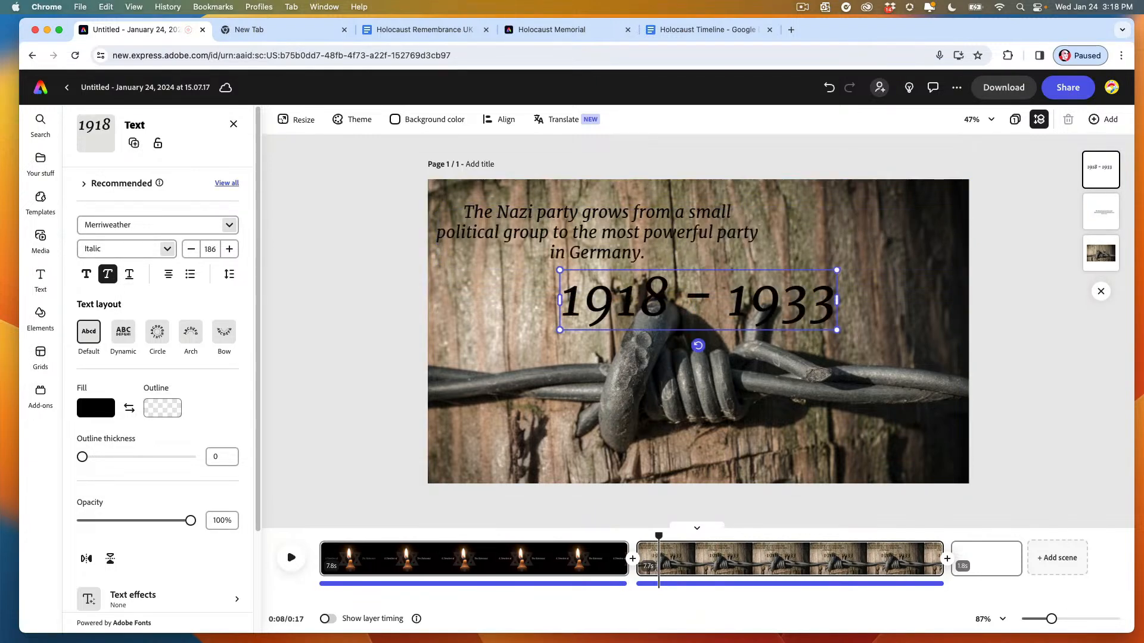
Step: Apply the recommended Utopia Std Black Headline font to the "1918 – 1933" heading and position it below the paragraph
click(227, 184)
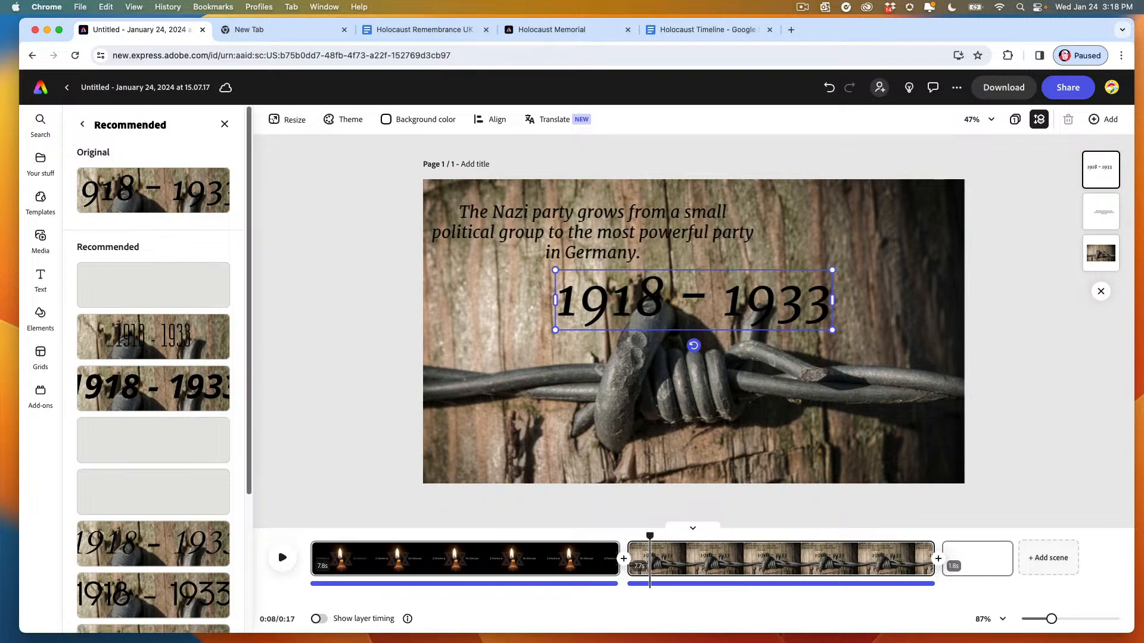
scroll(153, 417, down, 5)
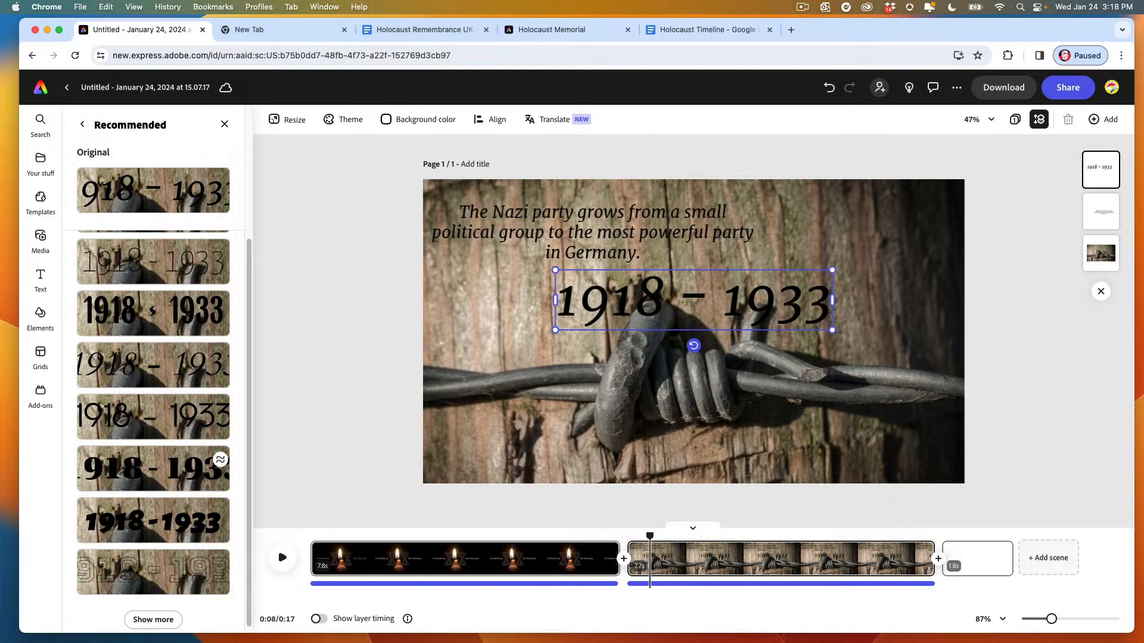
click(153, 468)
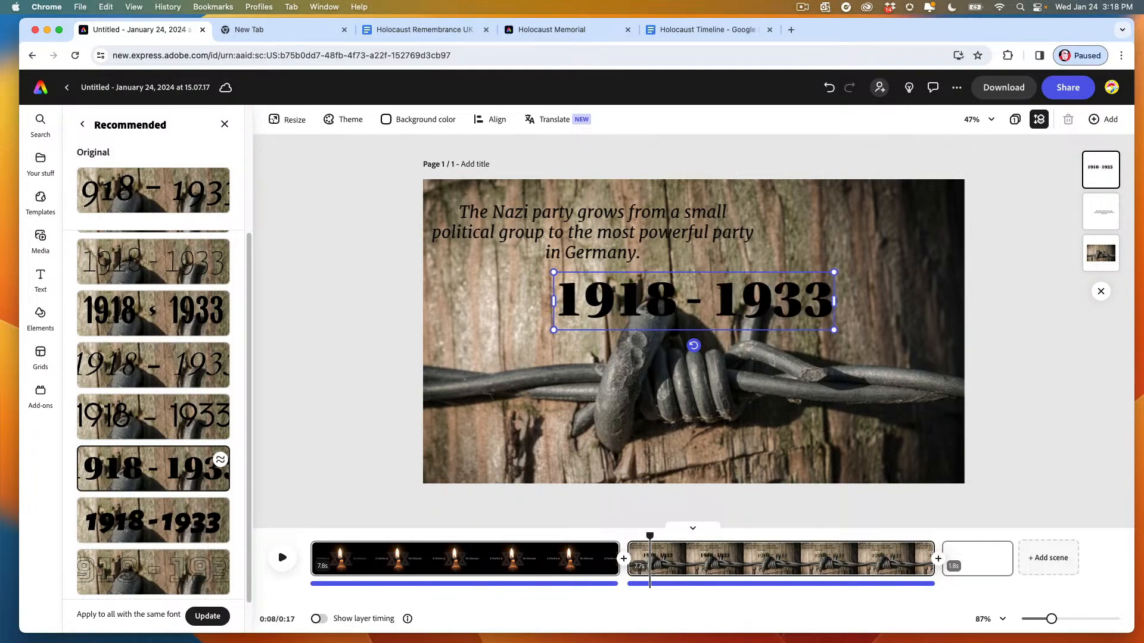
click(1006, 345)
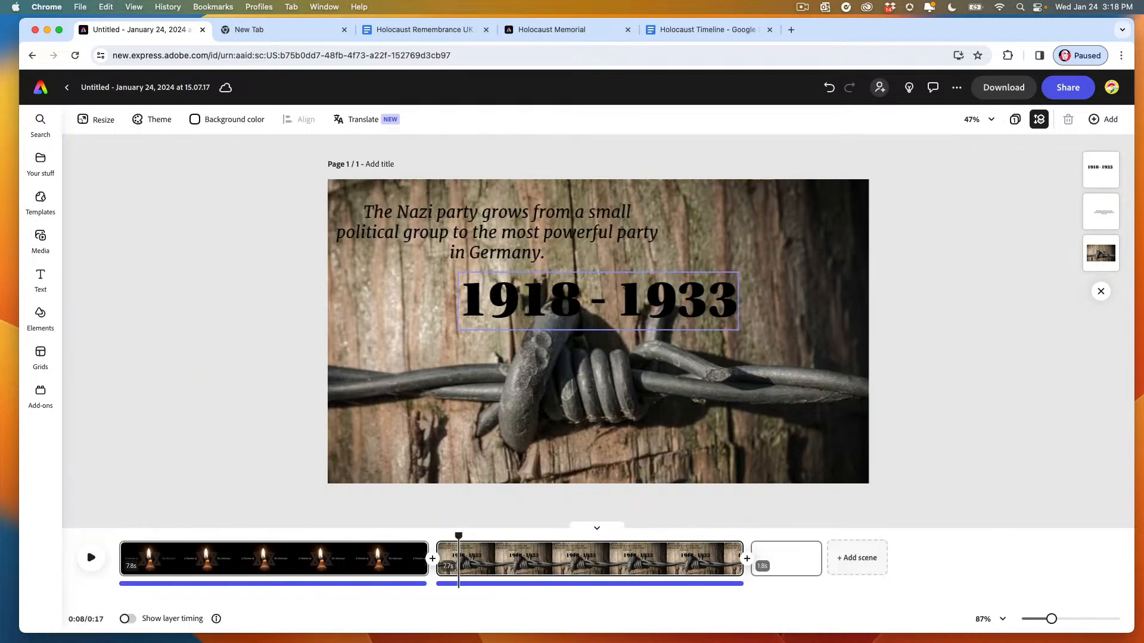
mouse_move(599, 300)
mouse_down()
mouse_move(574, 302)
mouse_move(603, 302)
mouse_up()
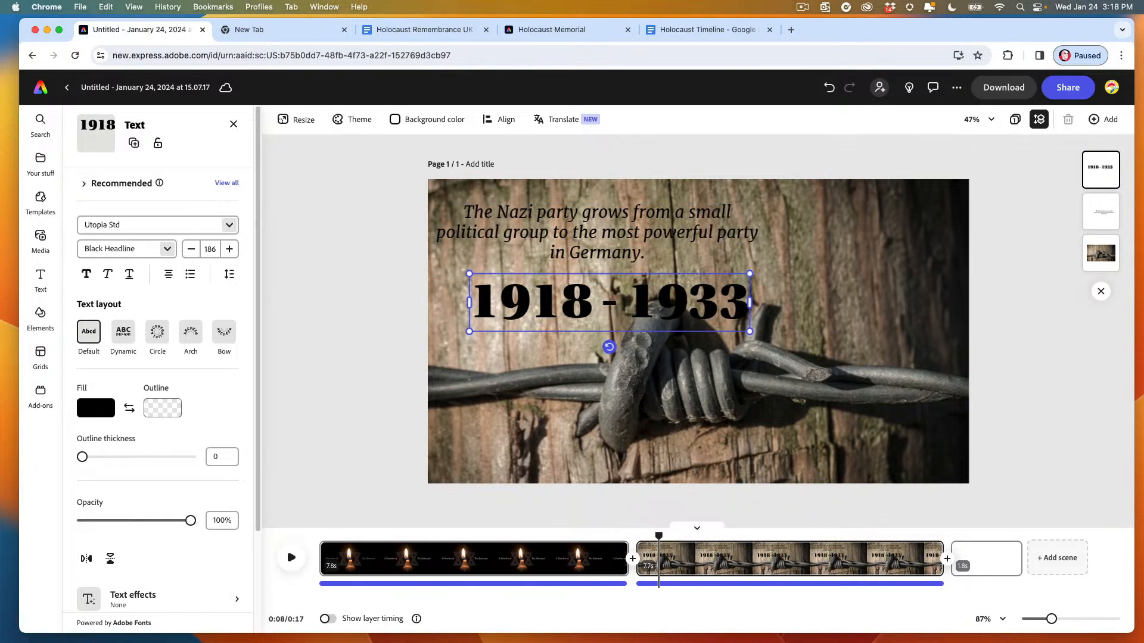
Step: Put a decorative plaque shape with notched corners behind the "1918 – 1933" heading
drag(258, 304, 258, 403)
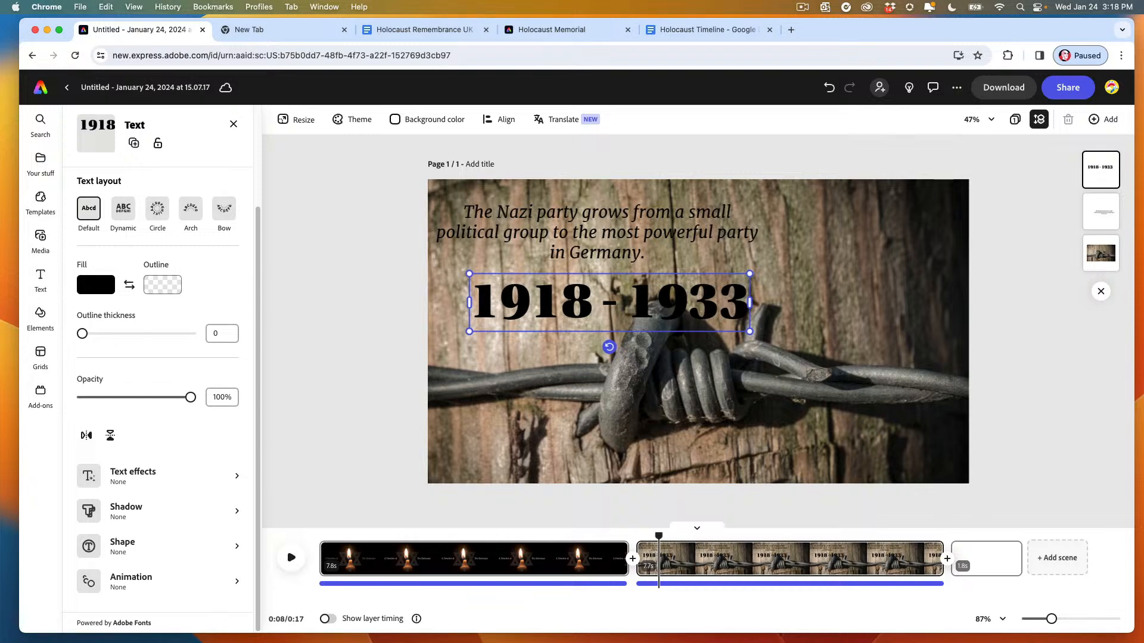
click(122, 546)
click(157, 204)
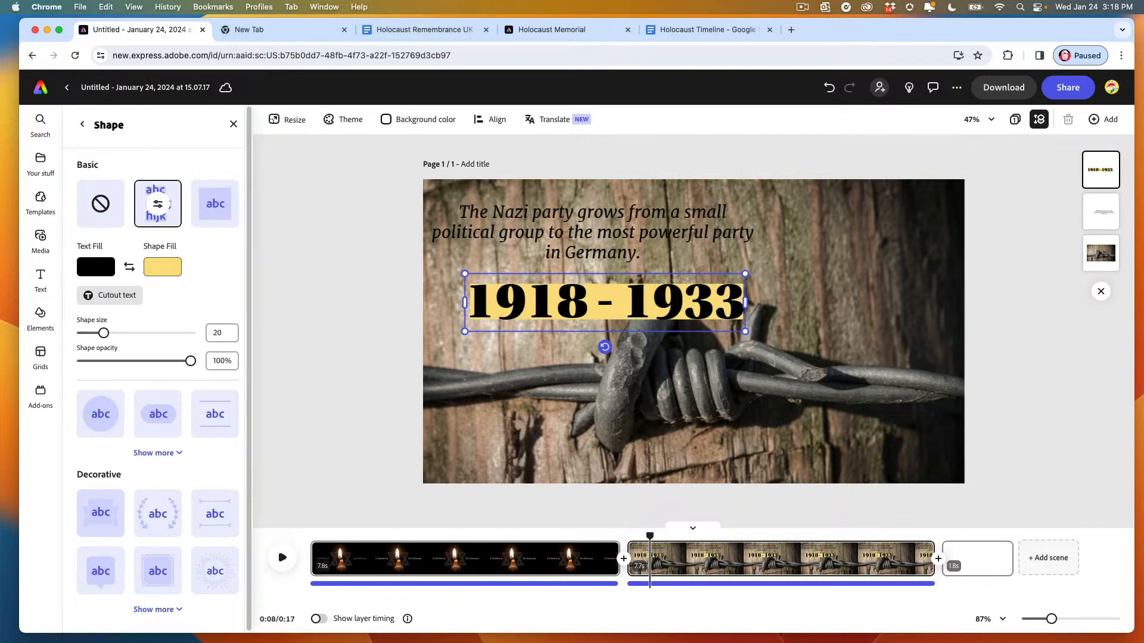
drag(249, 358, 249, 358)
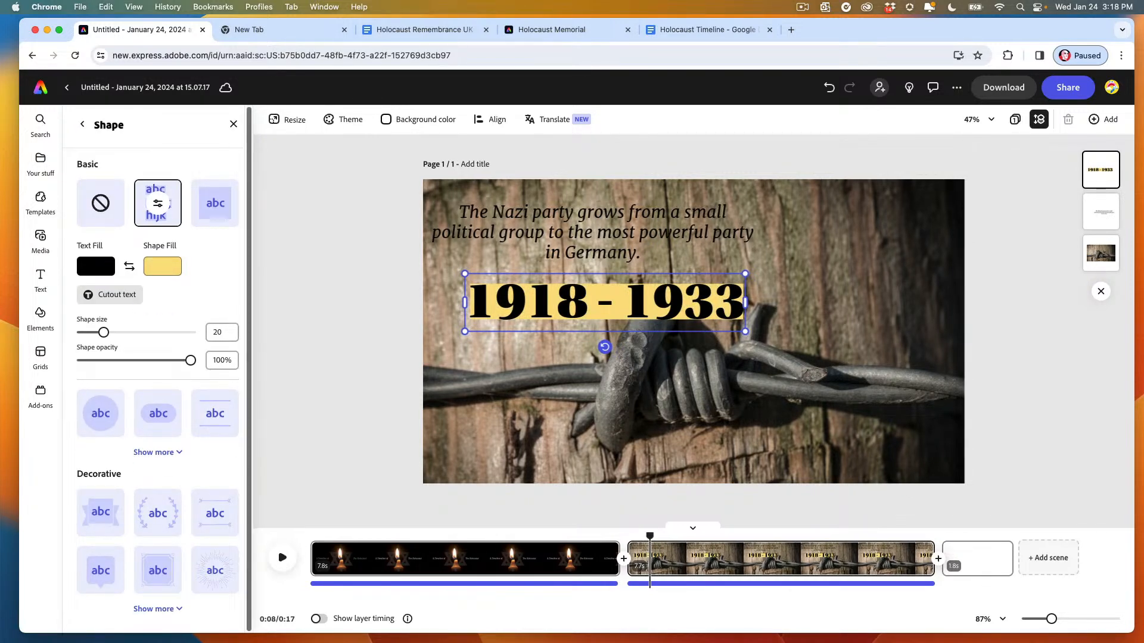
click(158, 570)
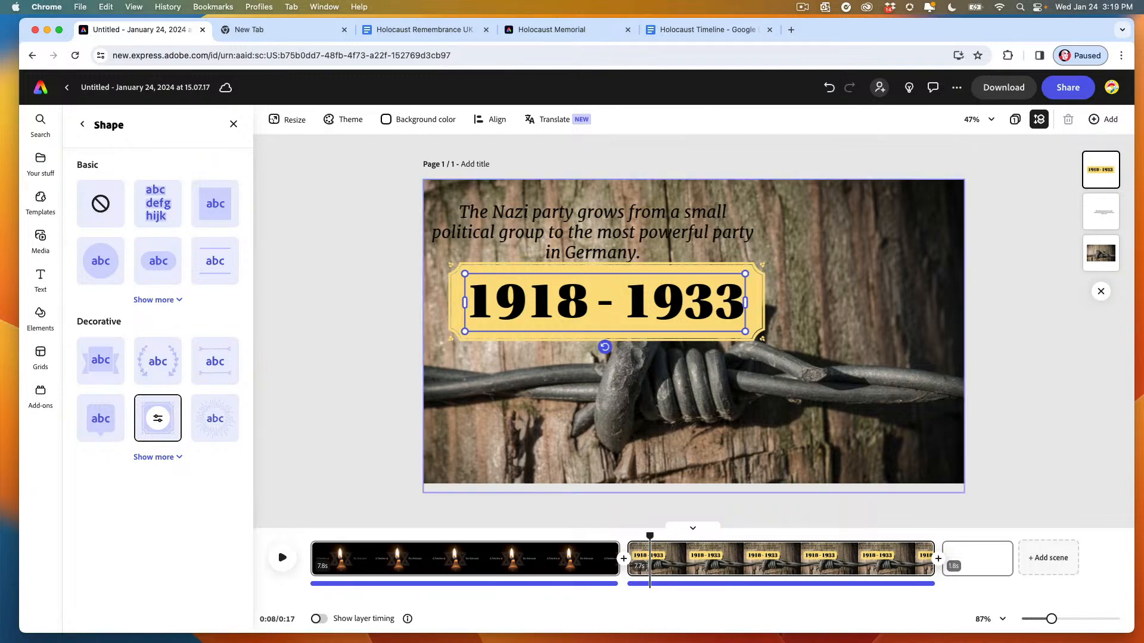
click(158, 419)
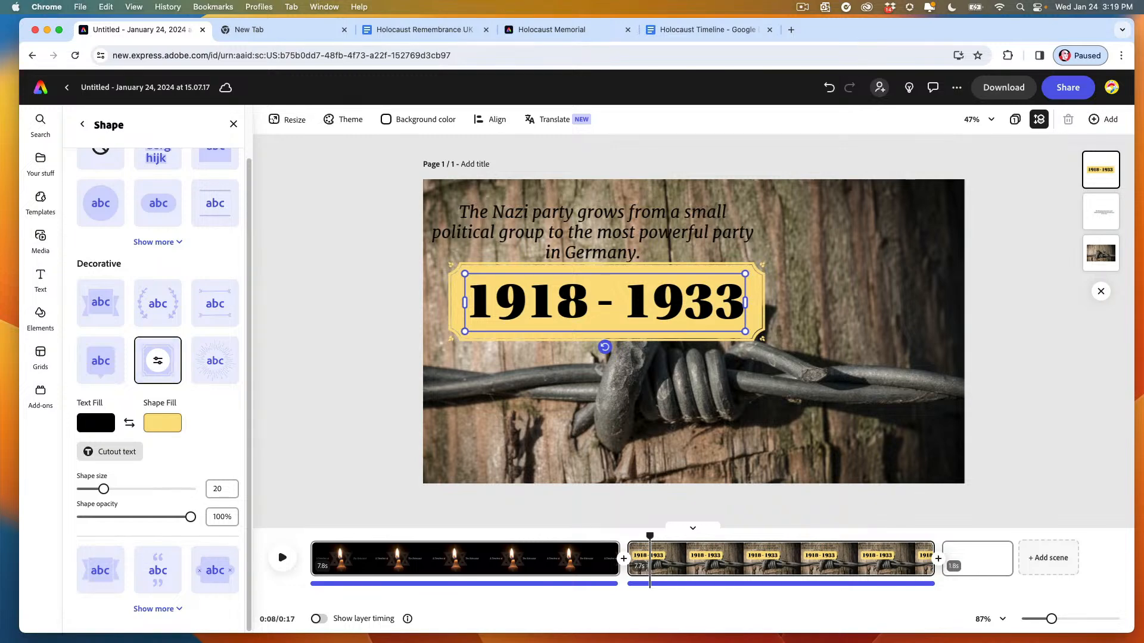
Step: Set the heading plaque's shape fill to the custom dark red #AB3229
click(162, 423)
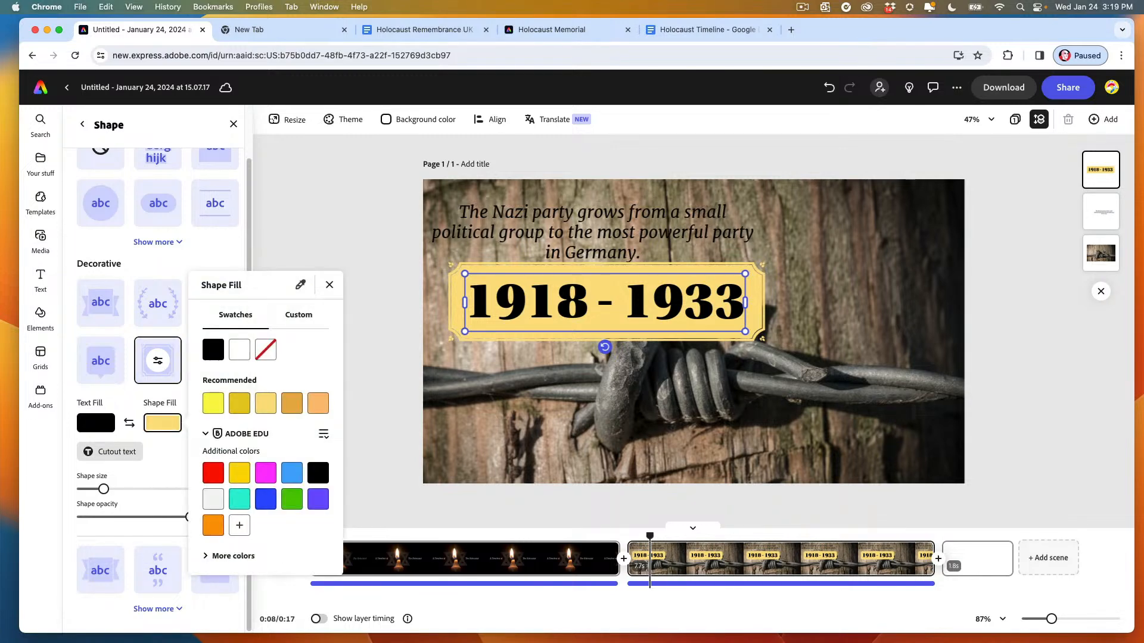
click(299, 315)
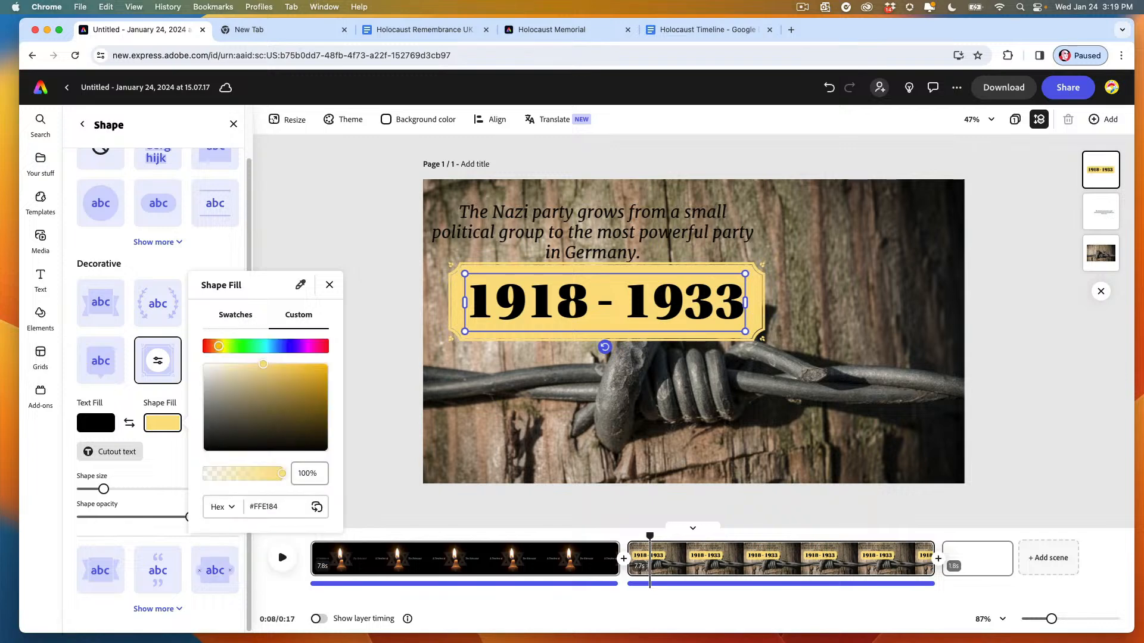
drag(219, 346, 209, 346)
click(273, 397)
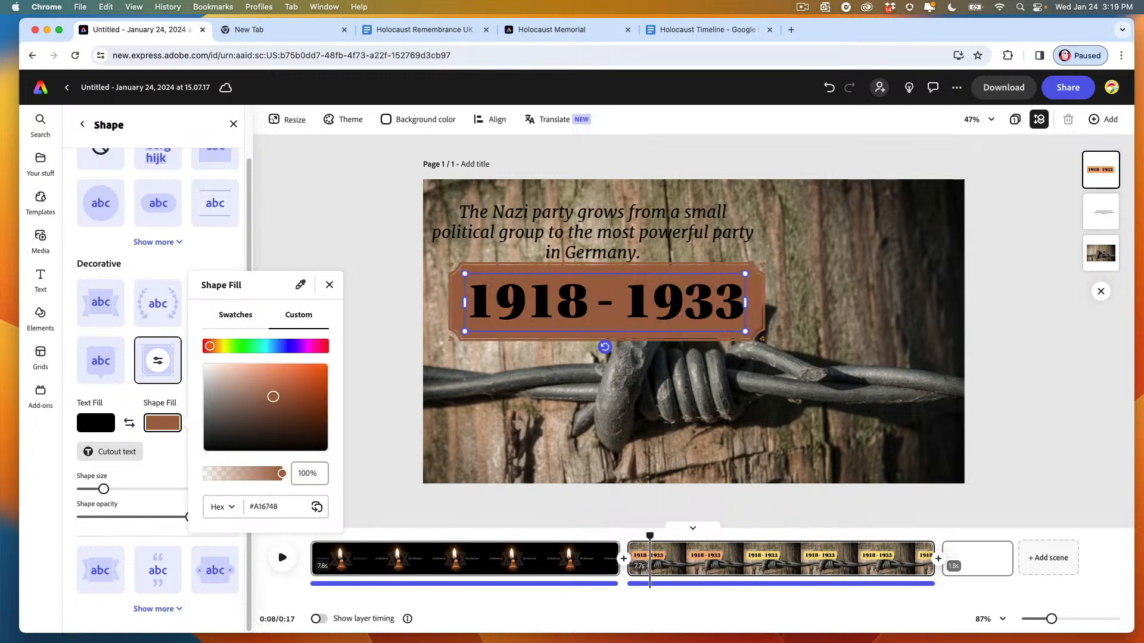
drag(273, 397, 303, 392)
drag(210, 346, 204, 346)
drag(303, 393, 300, 394)
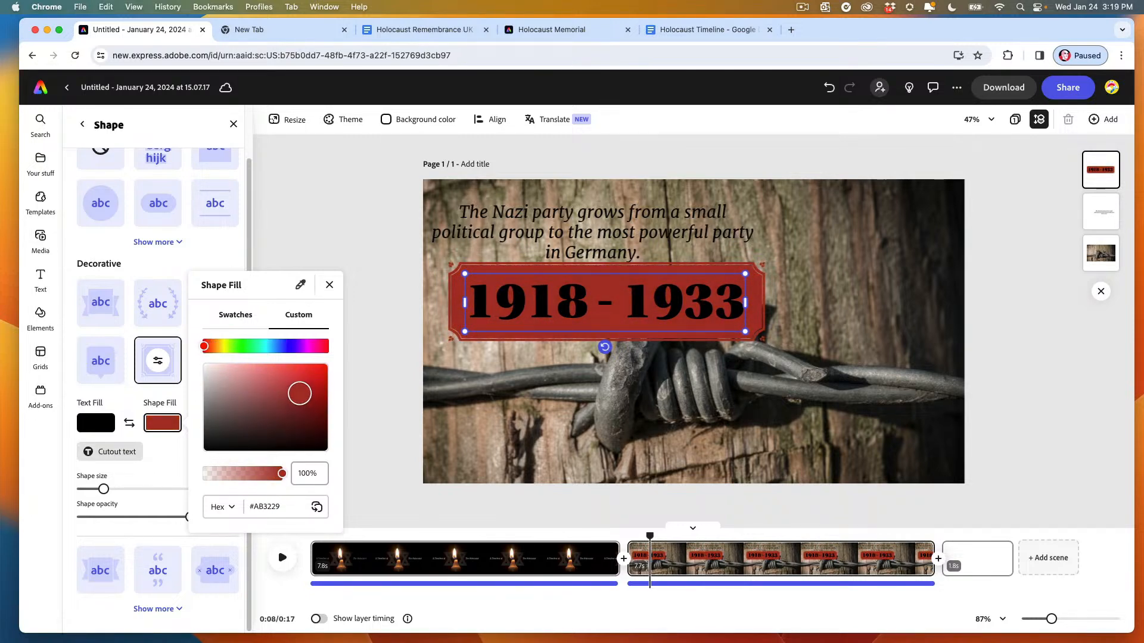
Step: Set the text fill of the "1918 – 1933" heading to the custom gold #D6B747
click(496, 301)
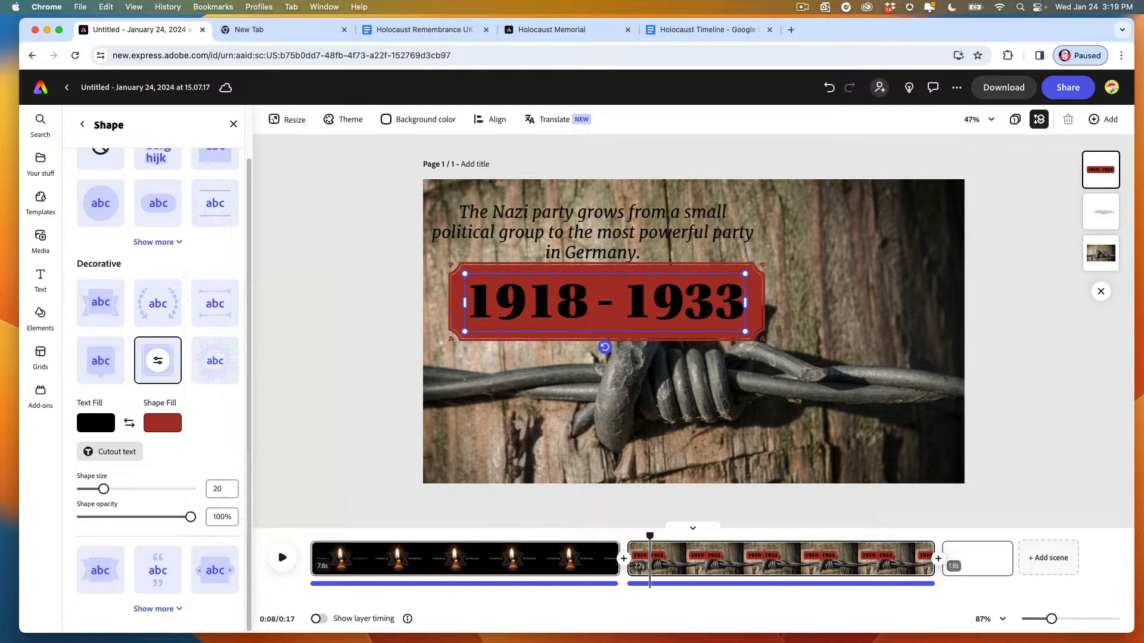
key(super+a)
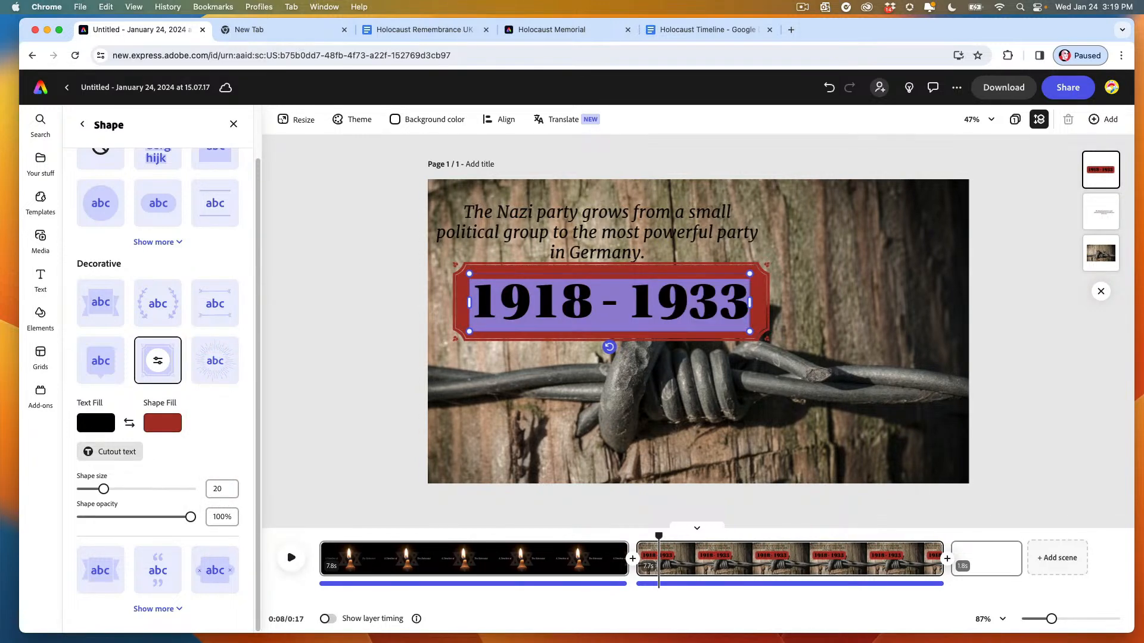
click(96, 423)
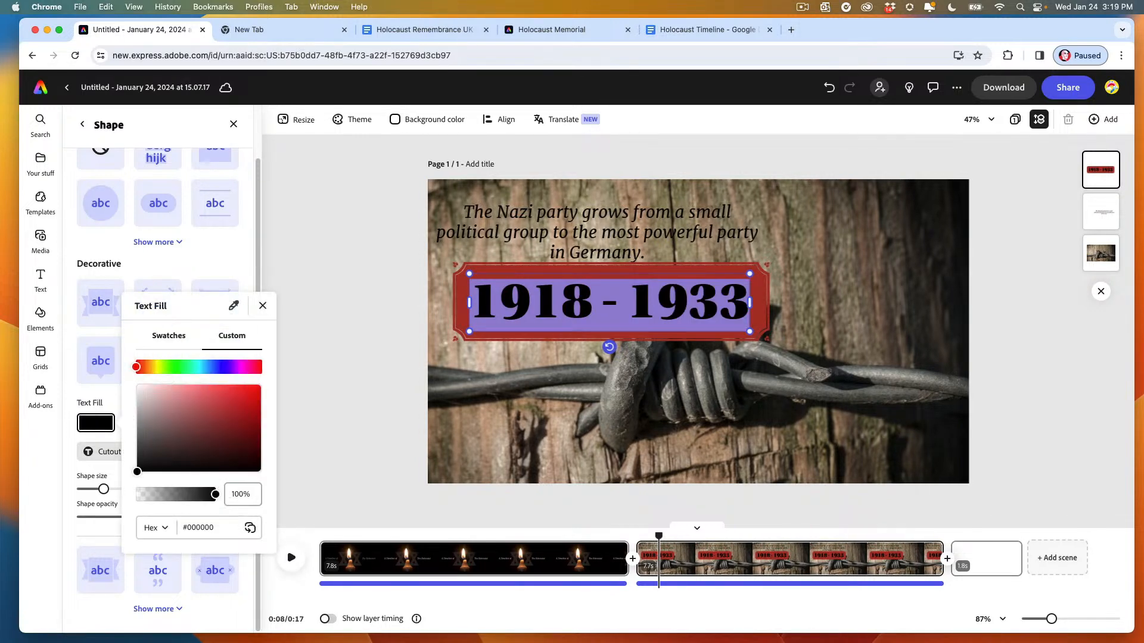
drag(147, 400, 222, 399)
drag(152, 367, 153, 367)
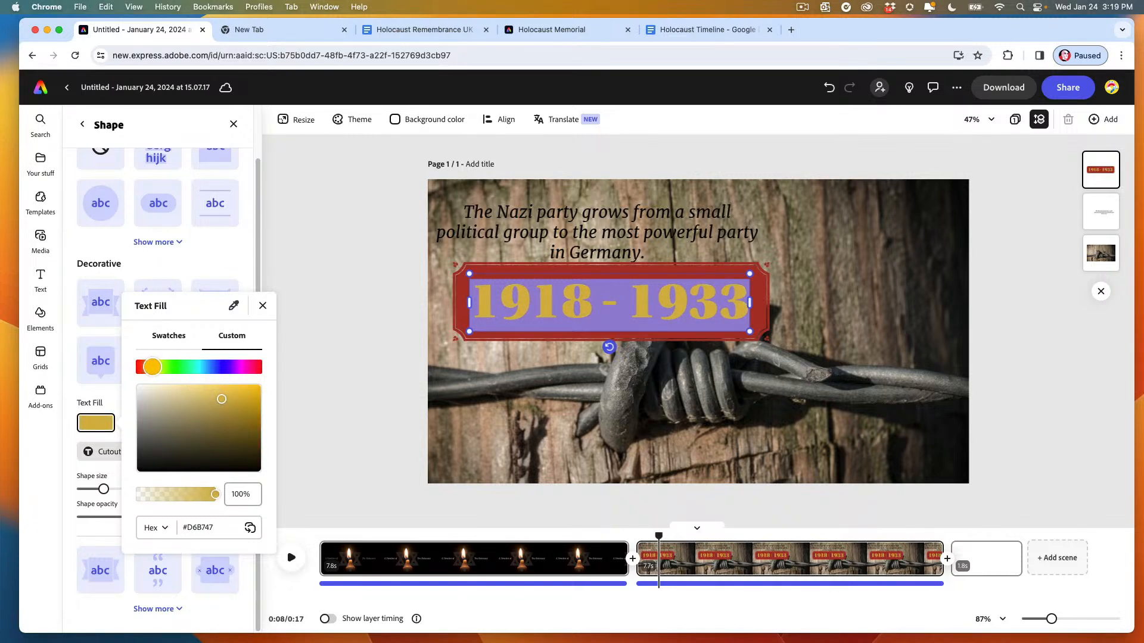
click(263, 306)
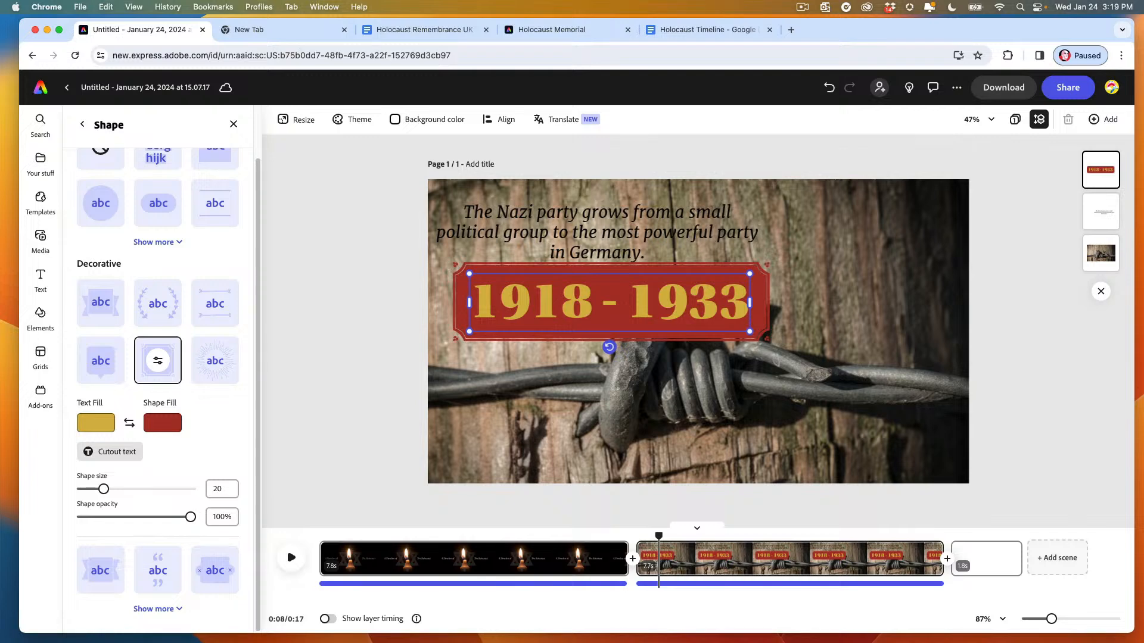
Step: Shrink the "1918 – 1933" plaque to about half size and centre it near the top edge of the photo
click(352, 305)
click(512, 302)
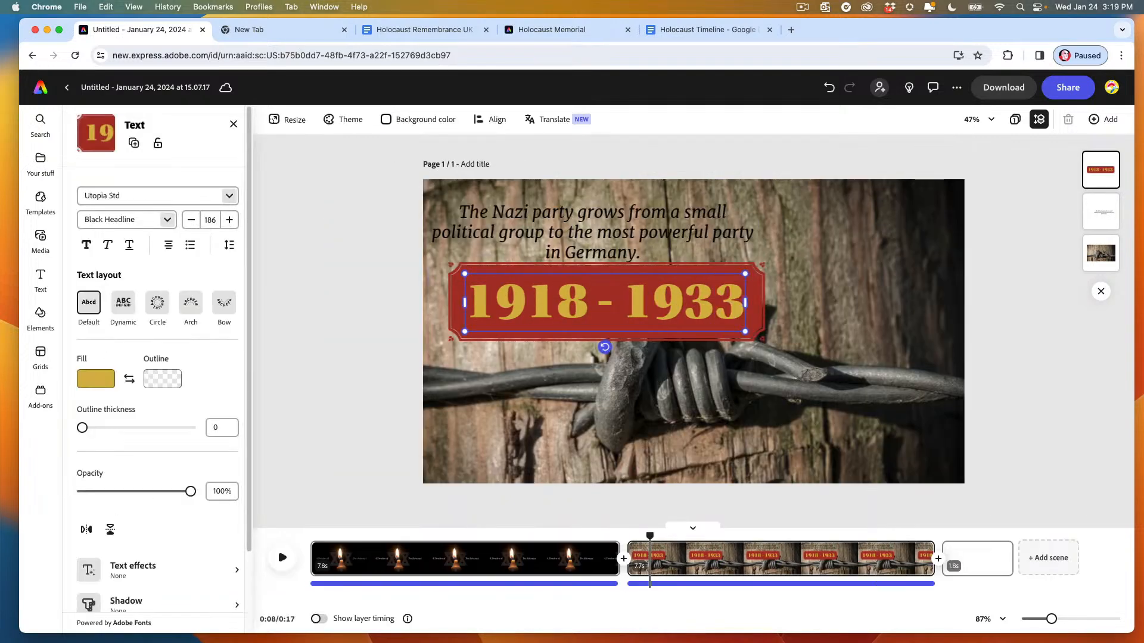
drag(468, 274, 689, 227)
Step: Move the Nazi party sentence directly beneath the plaque and widen its text box so it wraps onto two lines
click(572, 233)
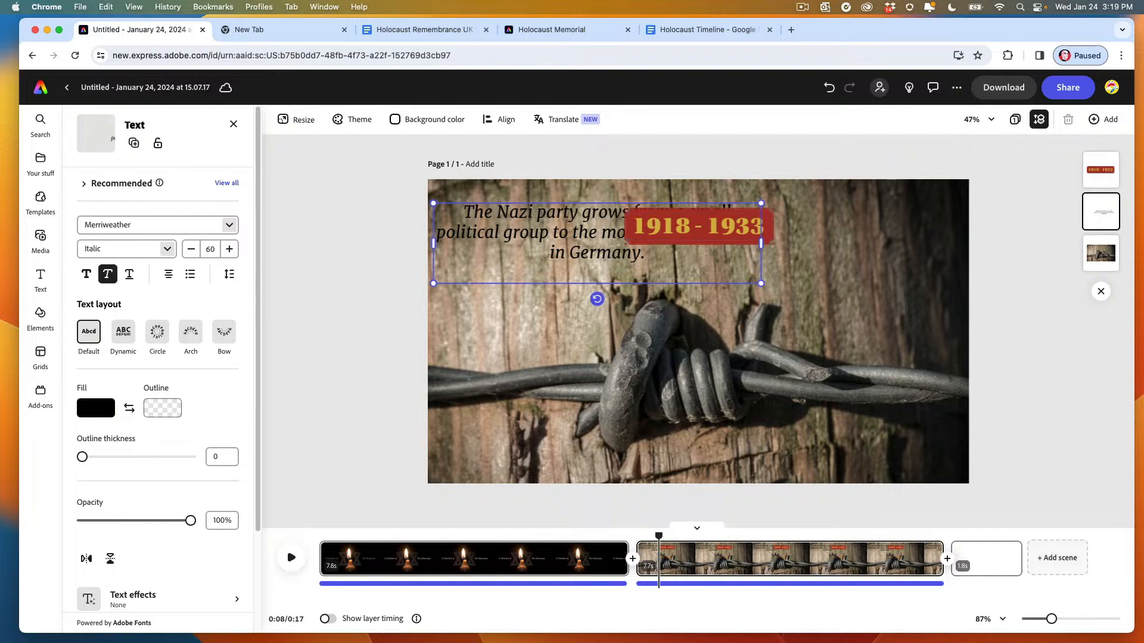
drag(572, 234, 616, 285)
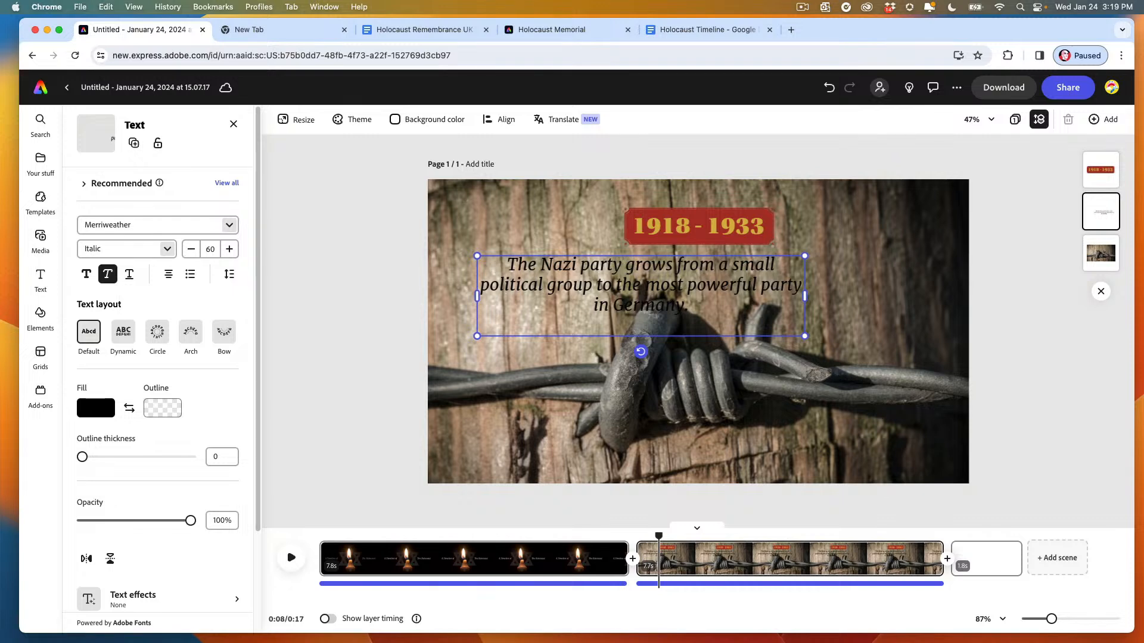
mouse_move(805, 296)
mouse_down()
mouse_move(728, 296)
mouse_move(816, 297)
mouse_up()
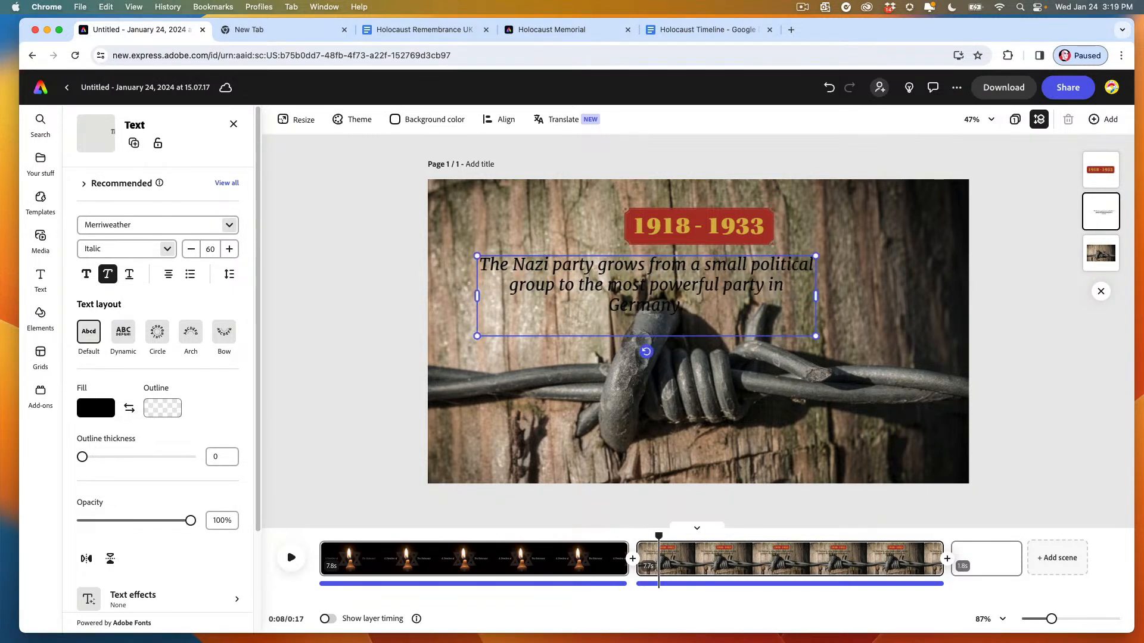
drag(478, 296, 685, 278)
Step: Scale the Nazi party sentence down to font size 42 and centre it under the plaque
click(506, 345)
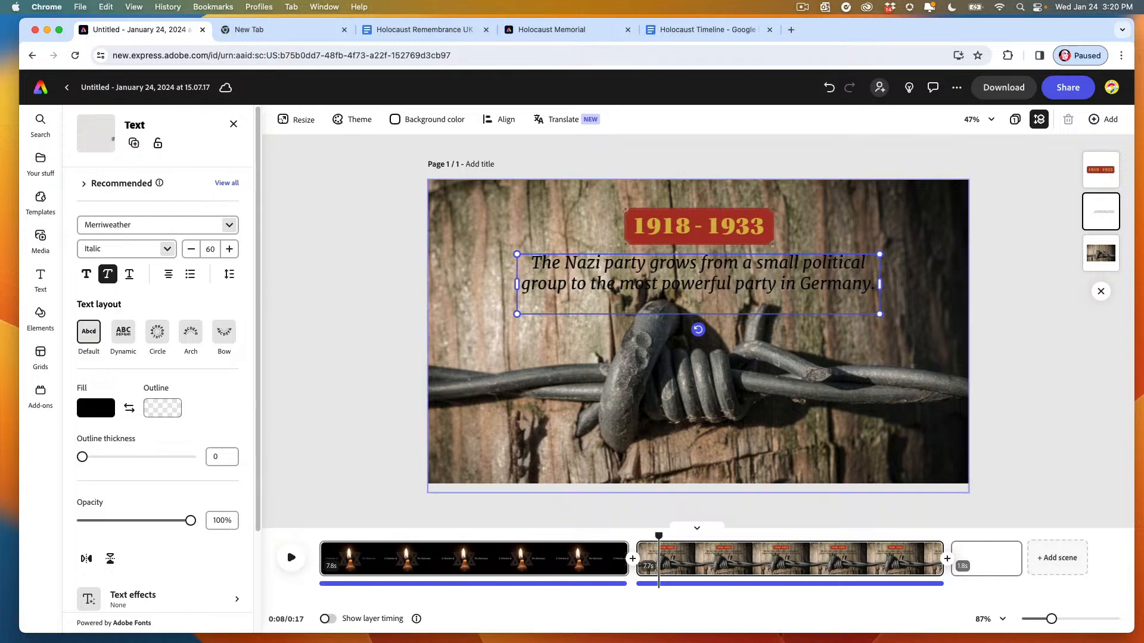
drag(533, 311, 626, 296)
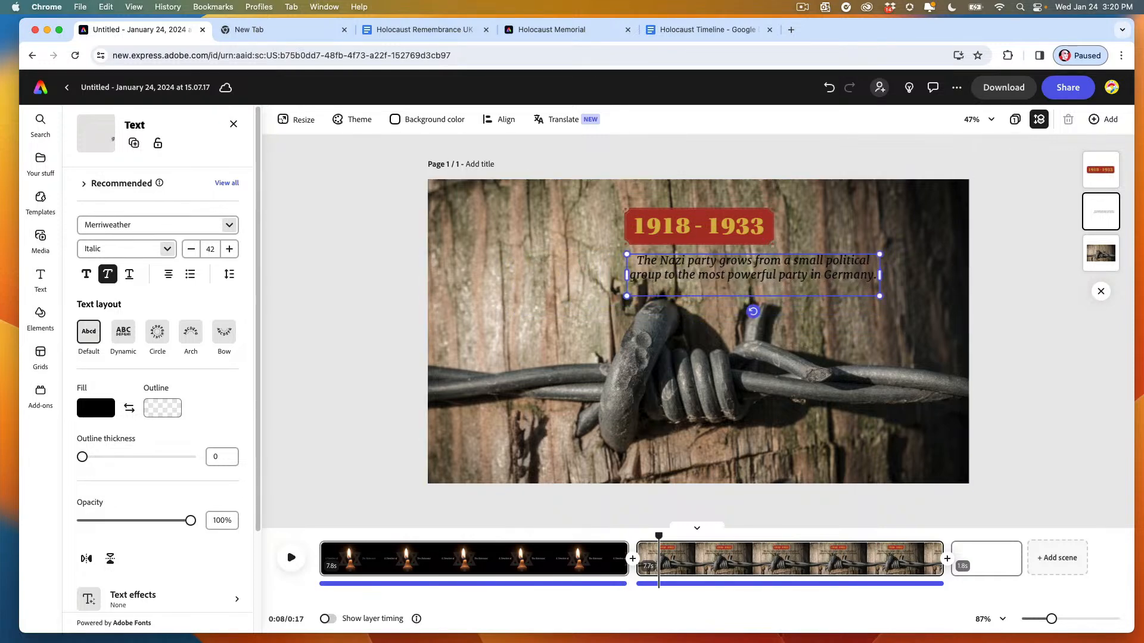
drag(715, 274, 660, 274)
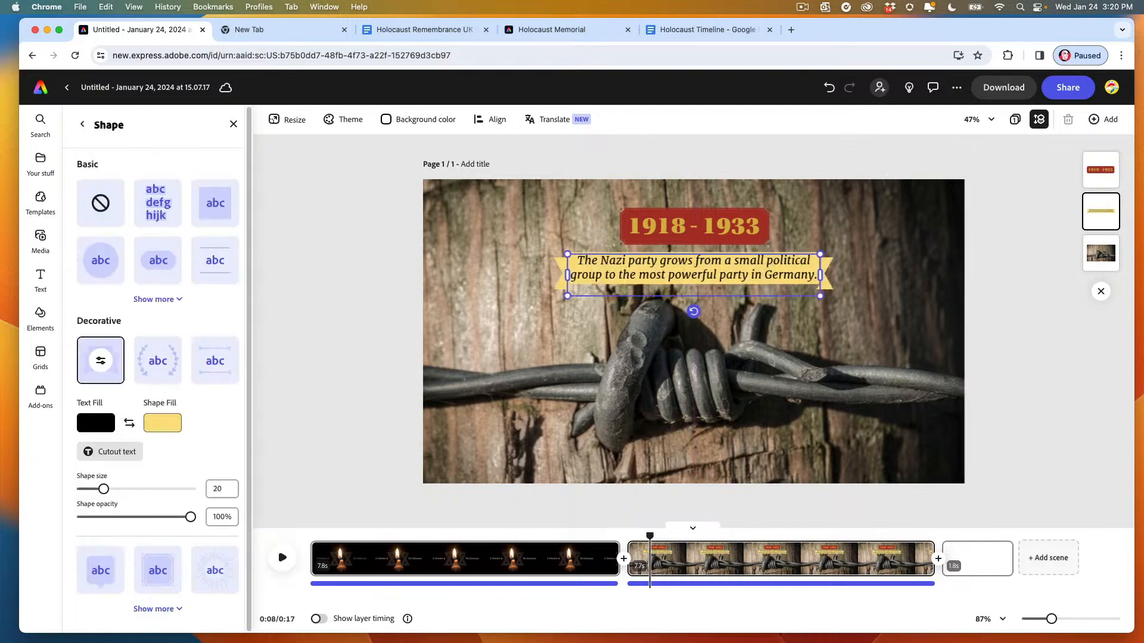
Step: Set the Nazi party sentence's ribbon to shape size 43 and its shape fill to #D6B646, sampled from the gold heading
drag(104, 489, 127, 489)
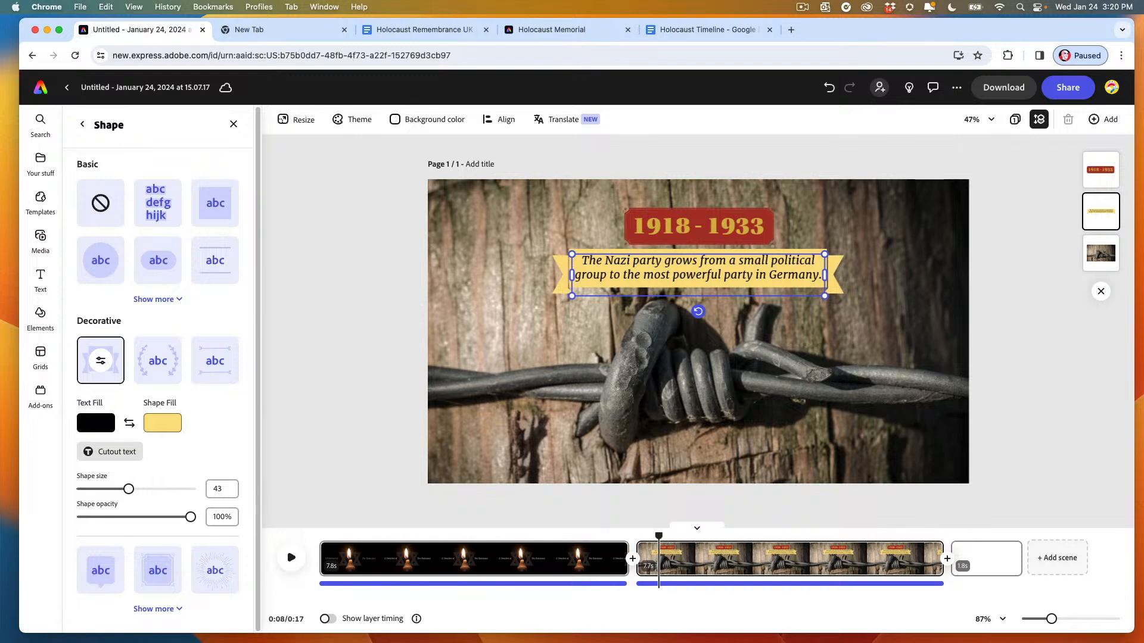
click(162, 423)
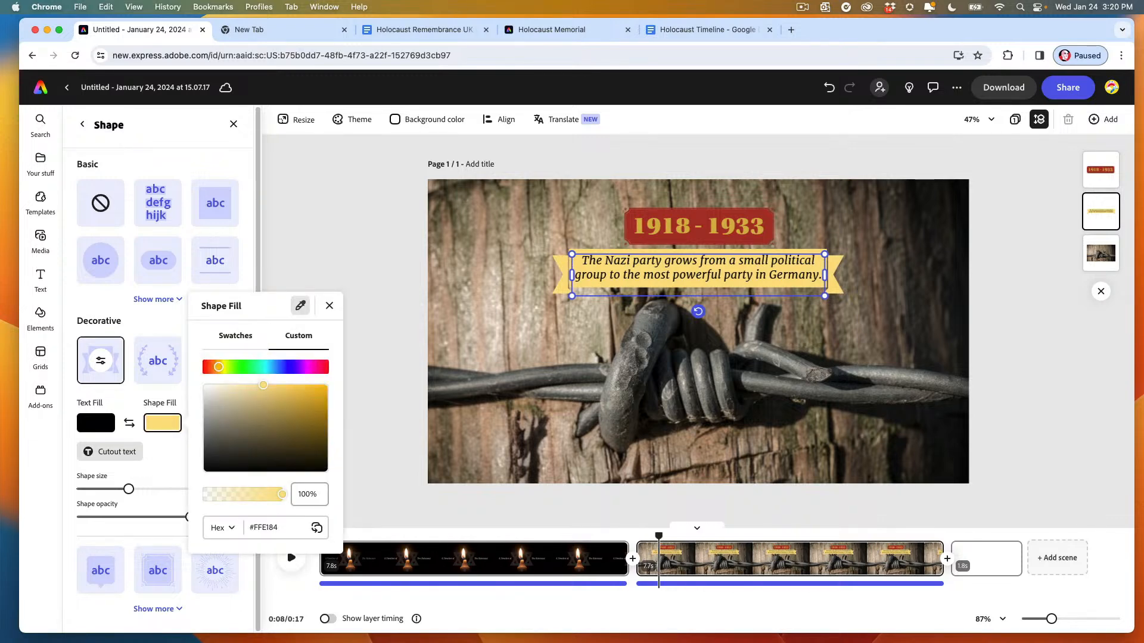
click(300, 306)
click(637, 226)
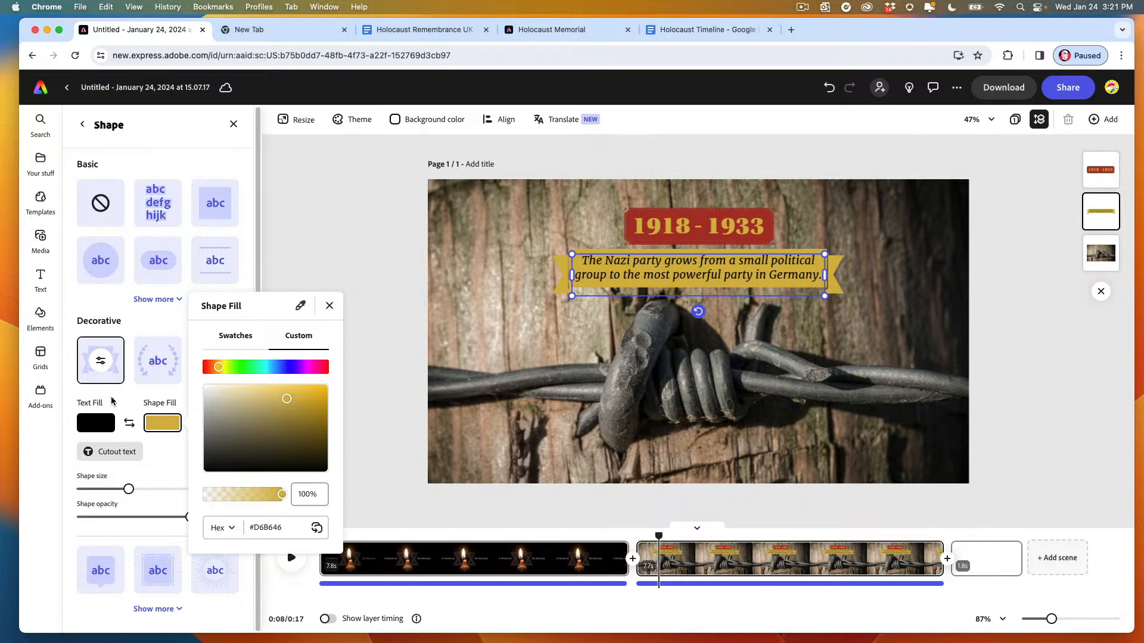
Step: Sample the plaque's red as the text fill of the Nazi party sentence and darken it to a deeper red
click(99, 423)
click(99, 423)
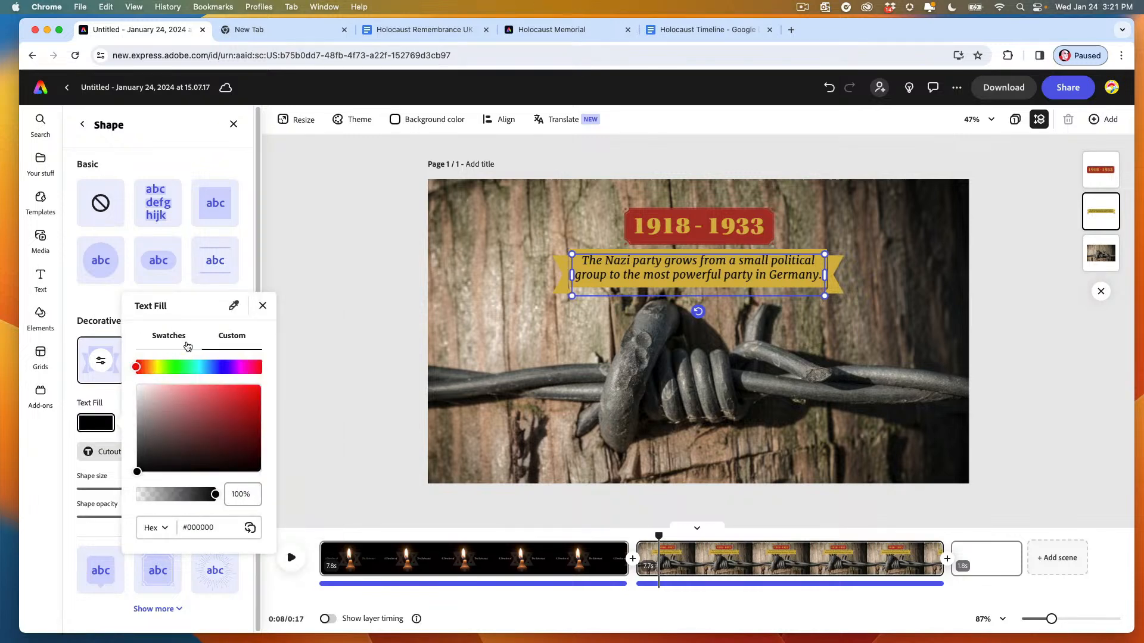
click(234, 306)
click(629, 231)
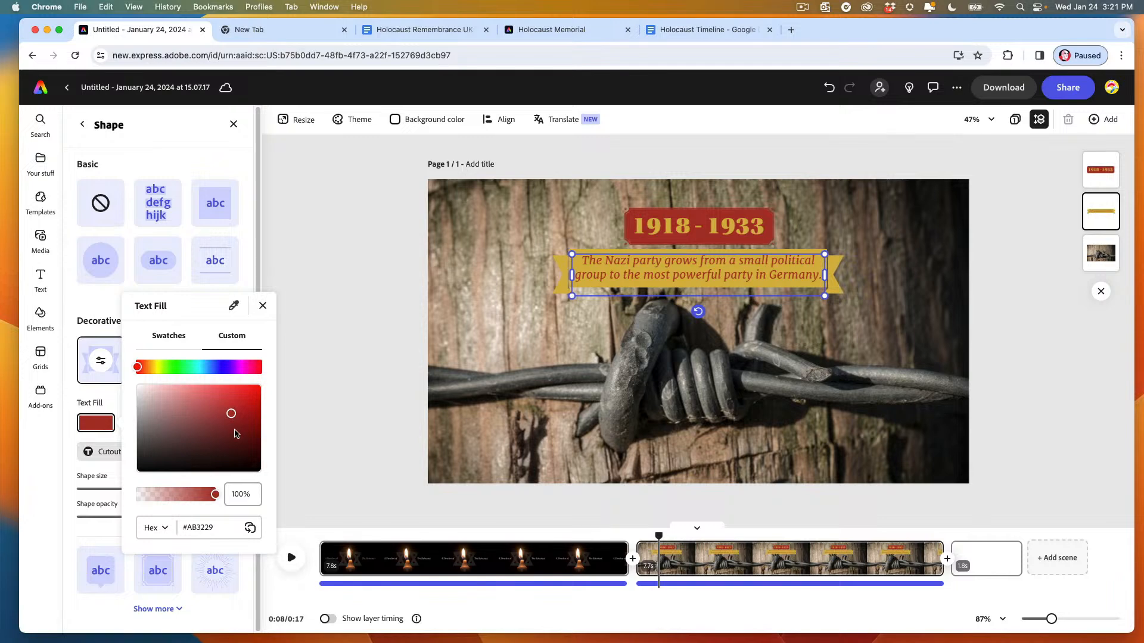
drag(237, 429, 239, 434)
click(338, 264)
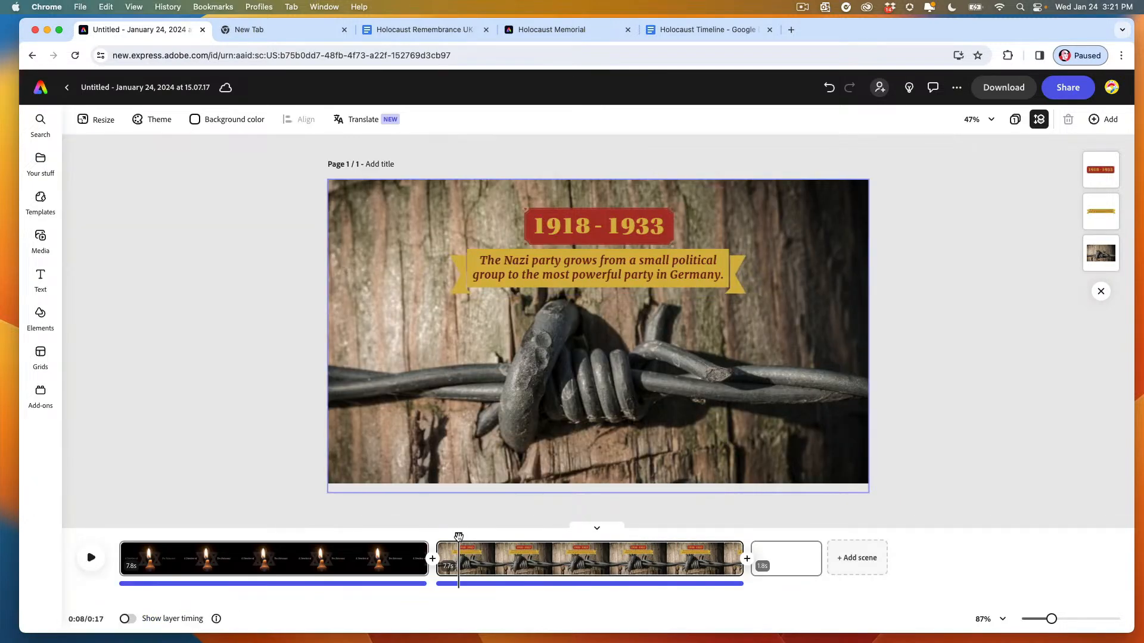
Step: Play back the 1918 – 1933 scene and extend the scene and its voiceover to 8.1 s
drag(458, 537, 455, 536)
click(91, 558)
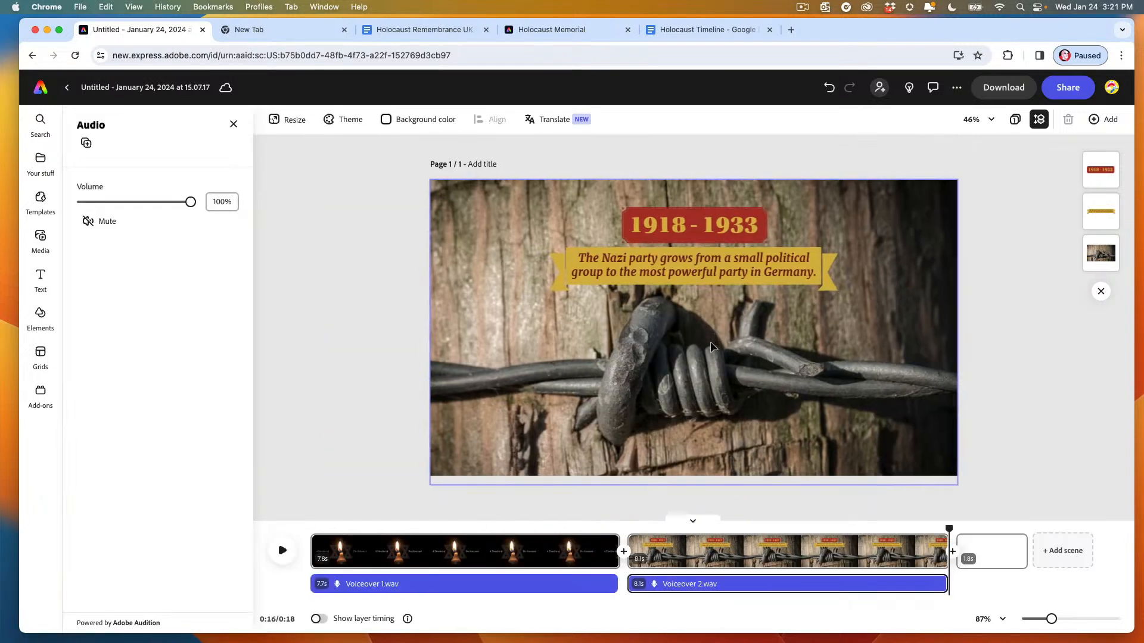
scroll(710, 342, down, 3)
scroll(710, 342, up, 2)
scroll(710, 342, up, 1)
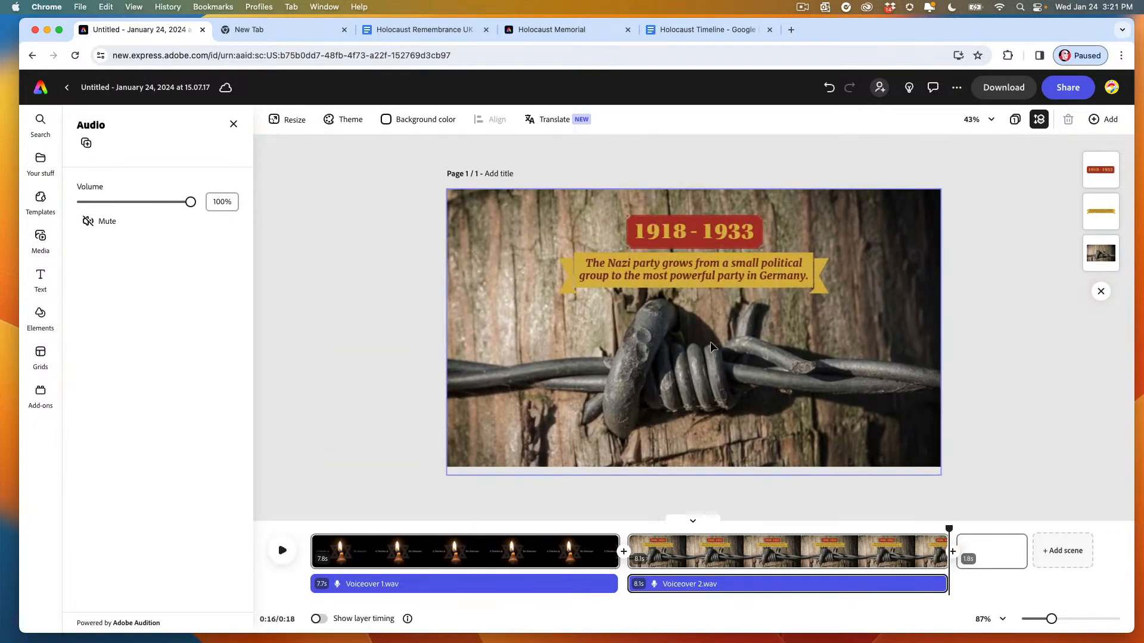
Step: Give the "1918 – 1933" plaque a Fade in animation with a 1 s duration and Soft personality
click(677, 231)
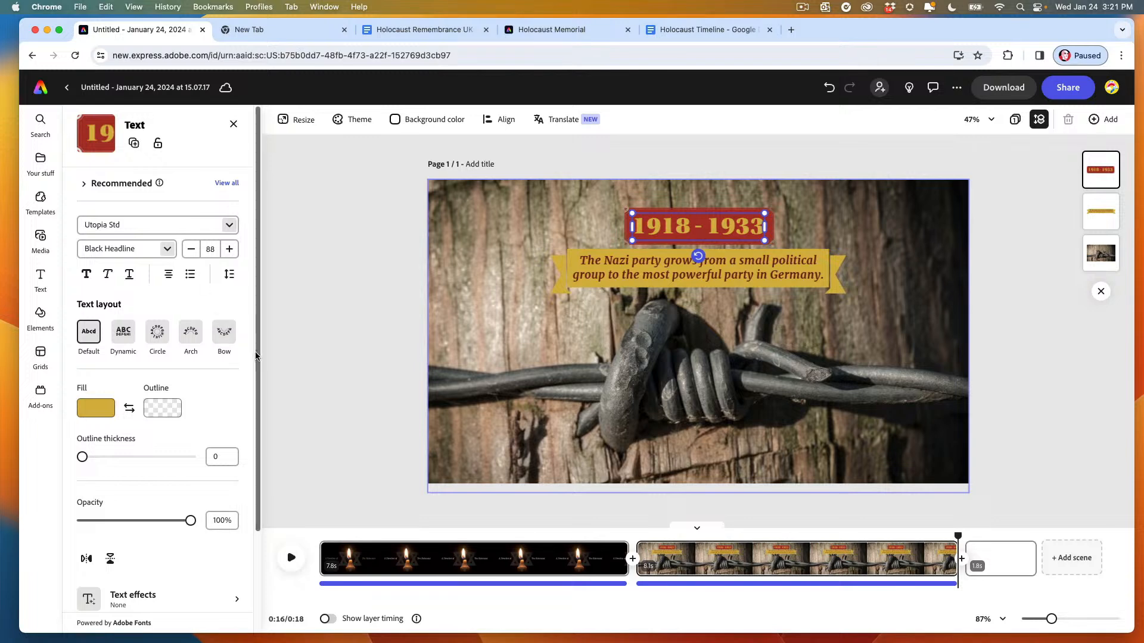
scroll(257, 417, down, 4)
click(117, 582)
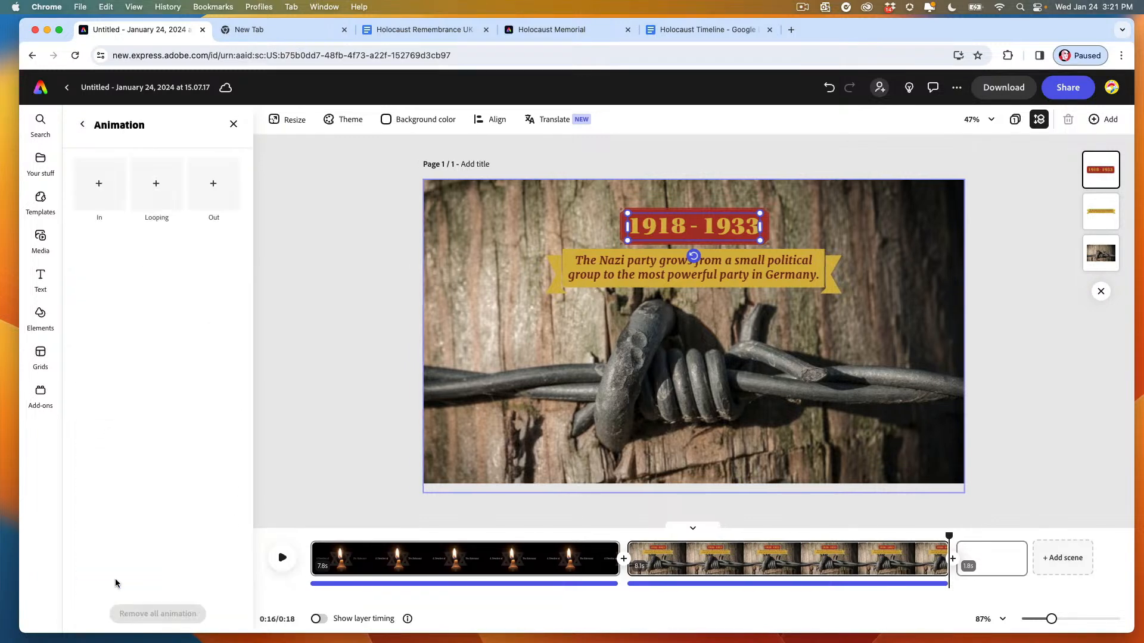
click(98, 189)
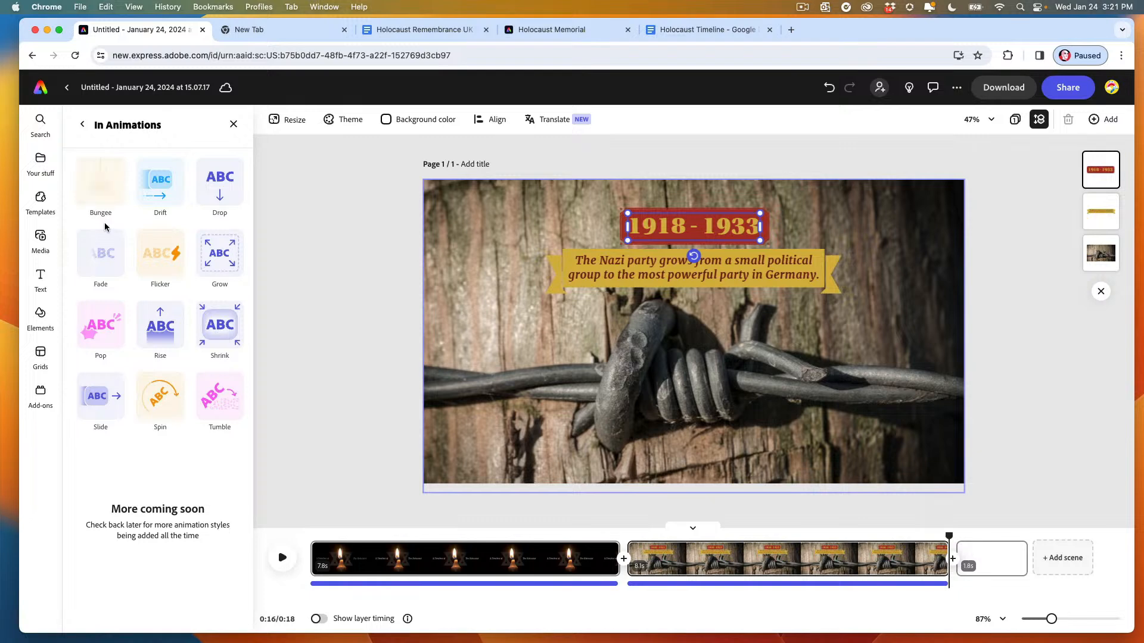
click(100, 255)
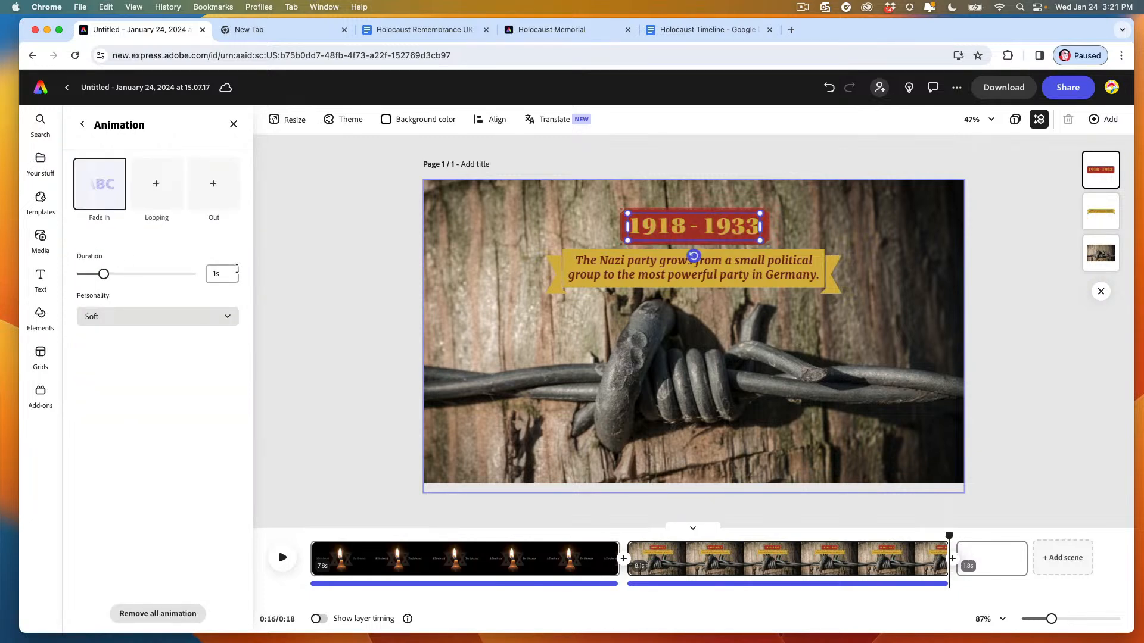
Step: Give the Nazi party sentence a Rise in animation with upward direction, 2.5 s duration and Soft personality
click(588, 262)
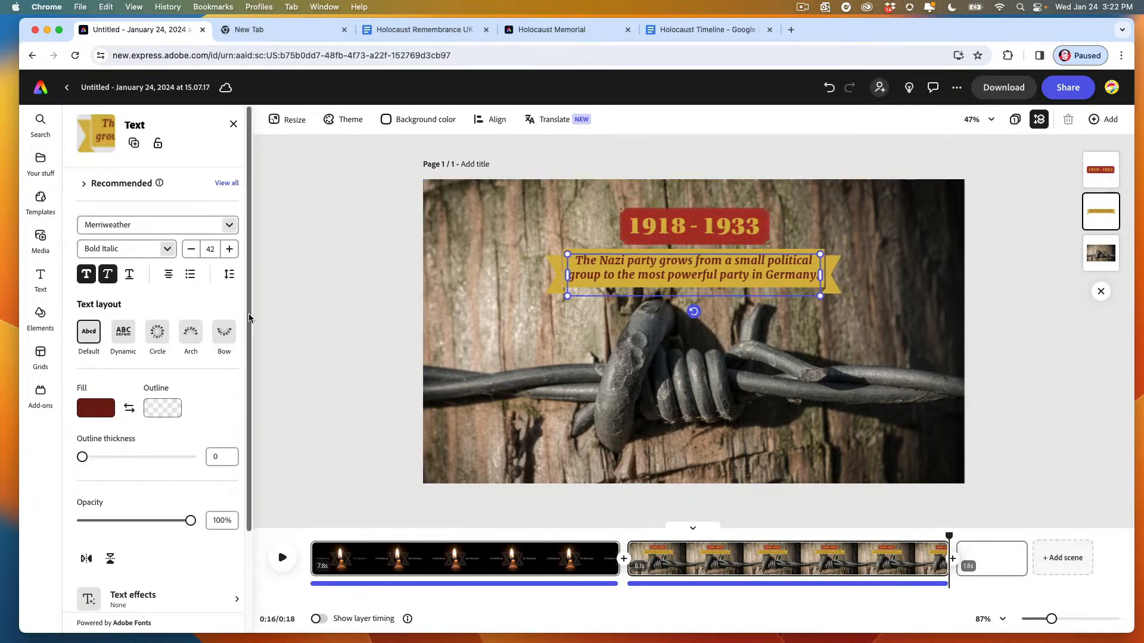
scroll(163, 492, down, 5)
click(116, 580)
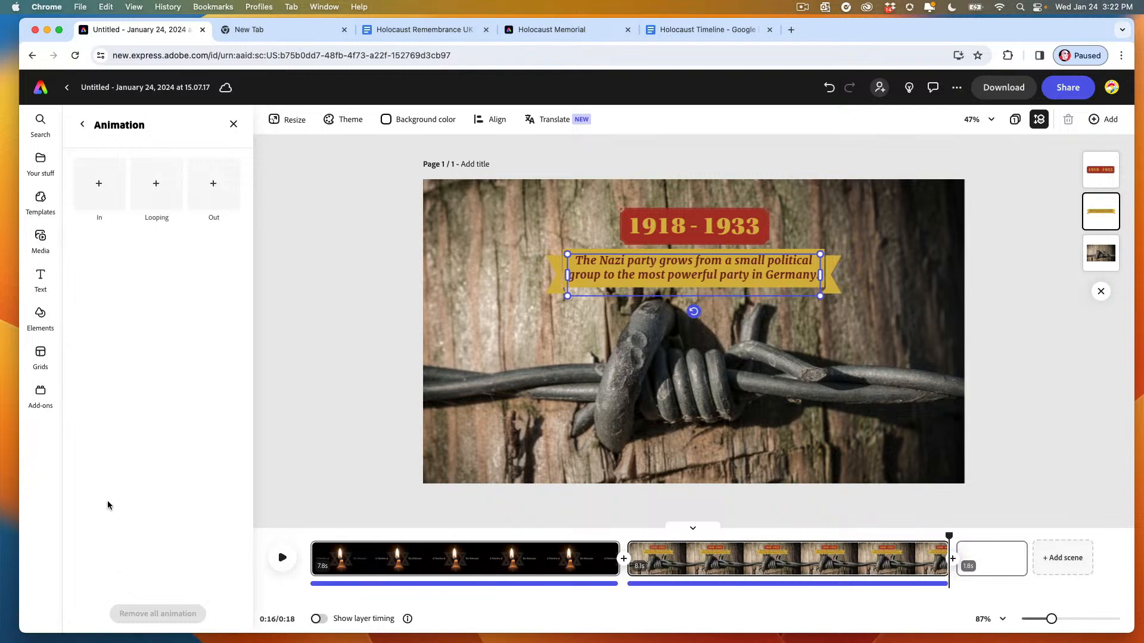
click(99, 183)
click(105, 262)
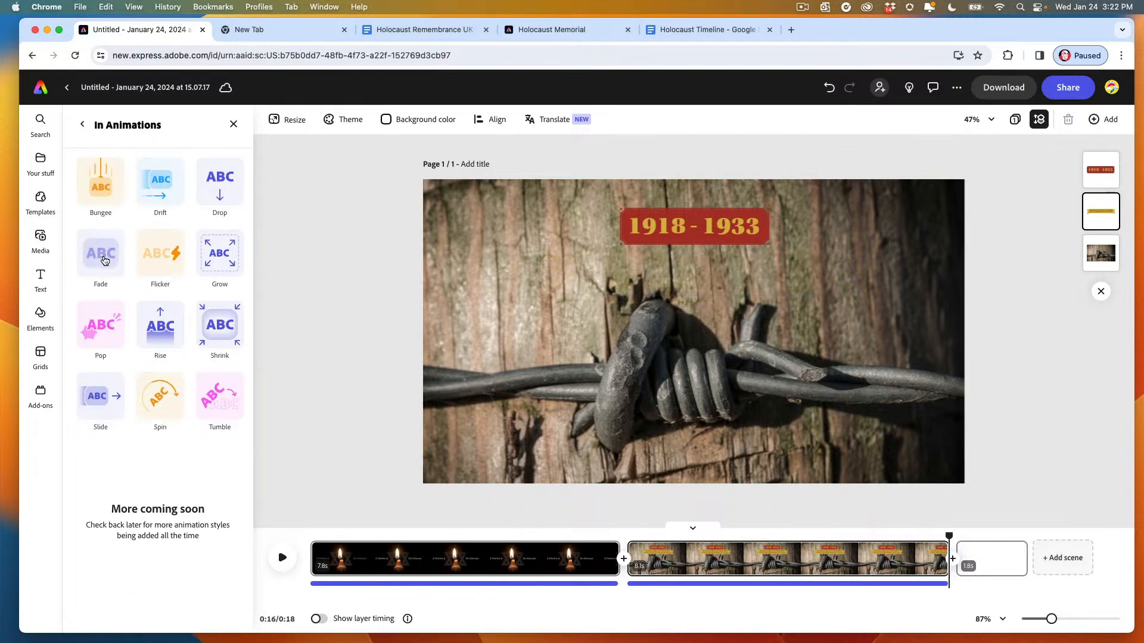
click(160, 327)
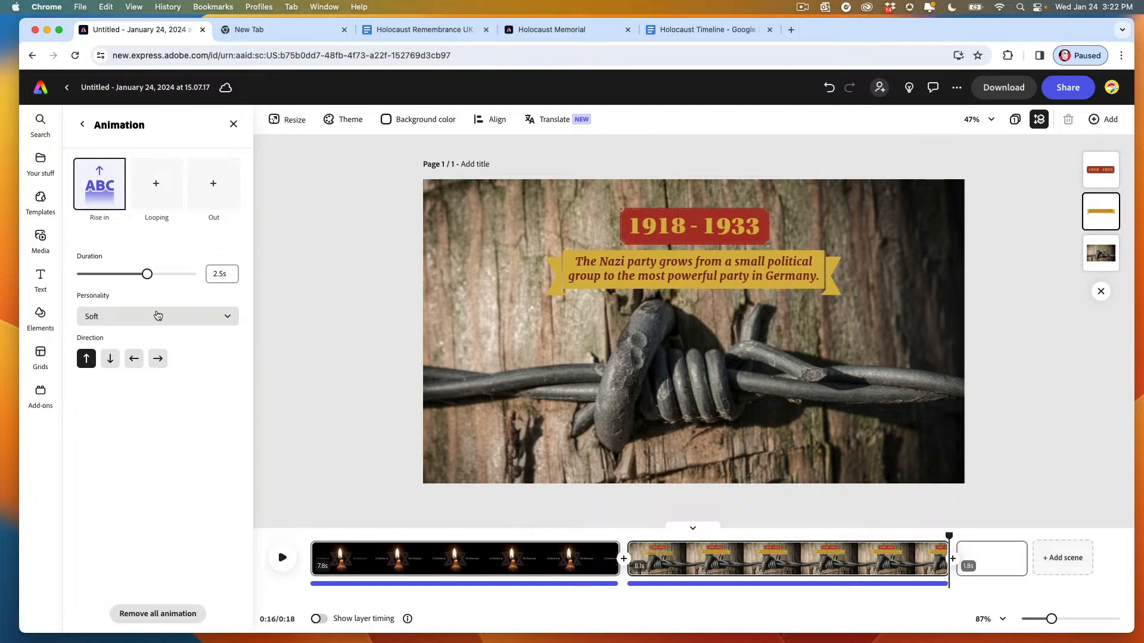
click(379, 310)
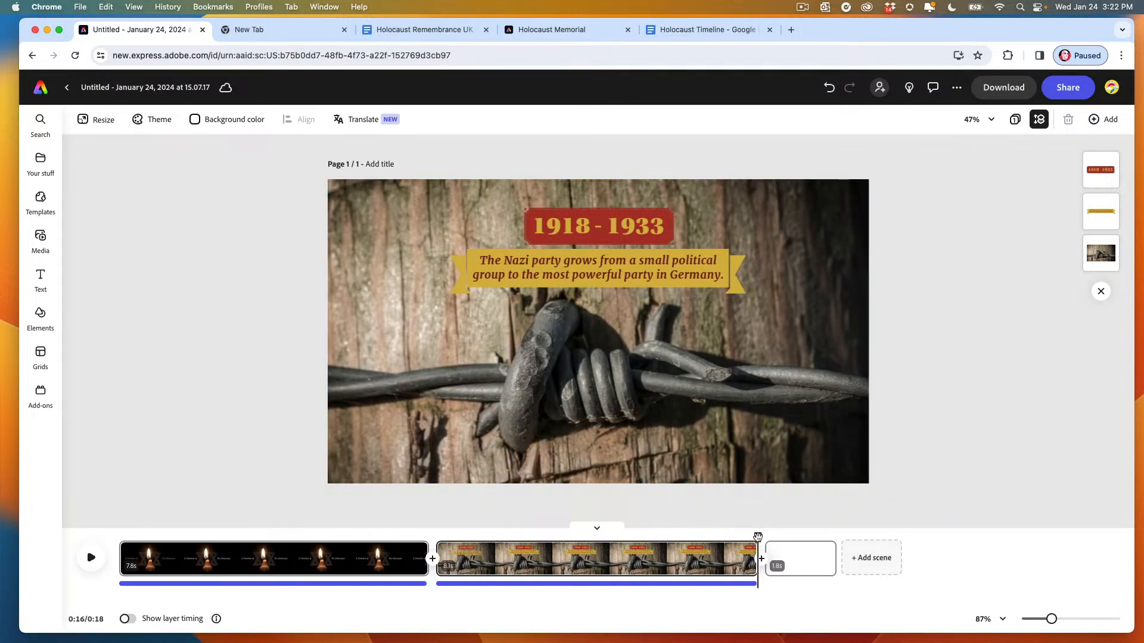
Step: Lengthen the blank third scene to 5.7 s and place the playhead at its start
drag(757, 538, 728, 589)
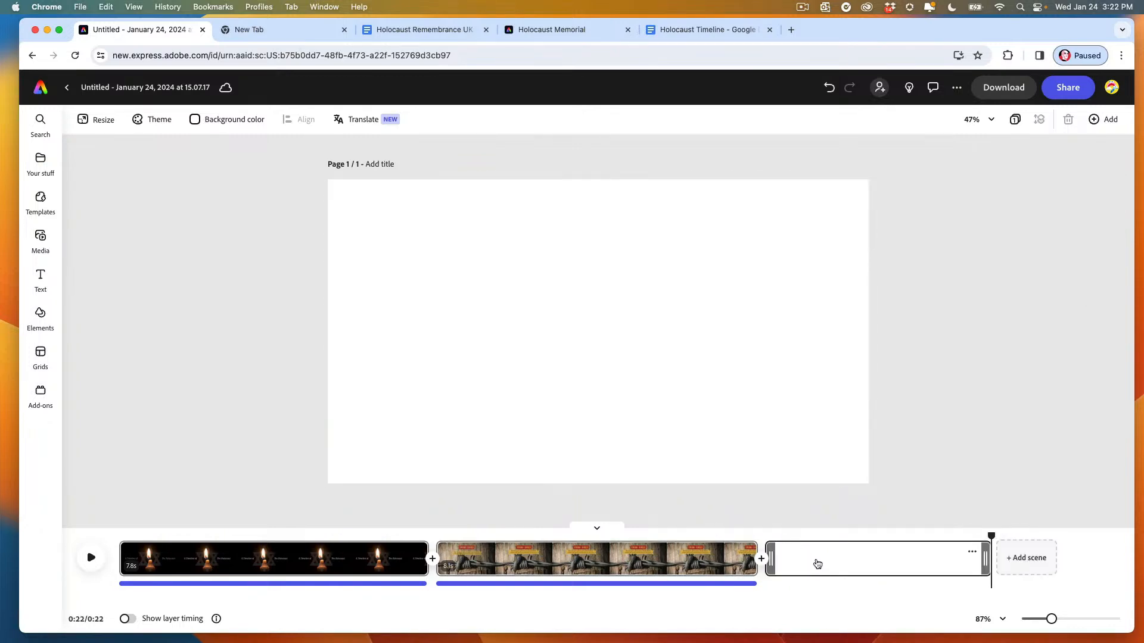
click(815, 565)
drag(813, 535, 766, 536)
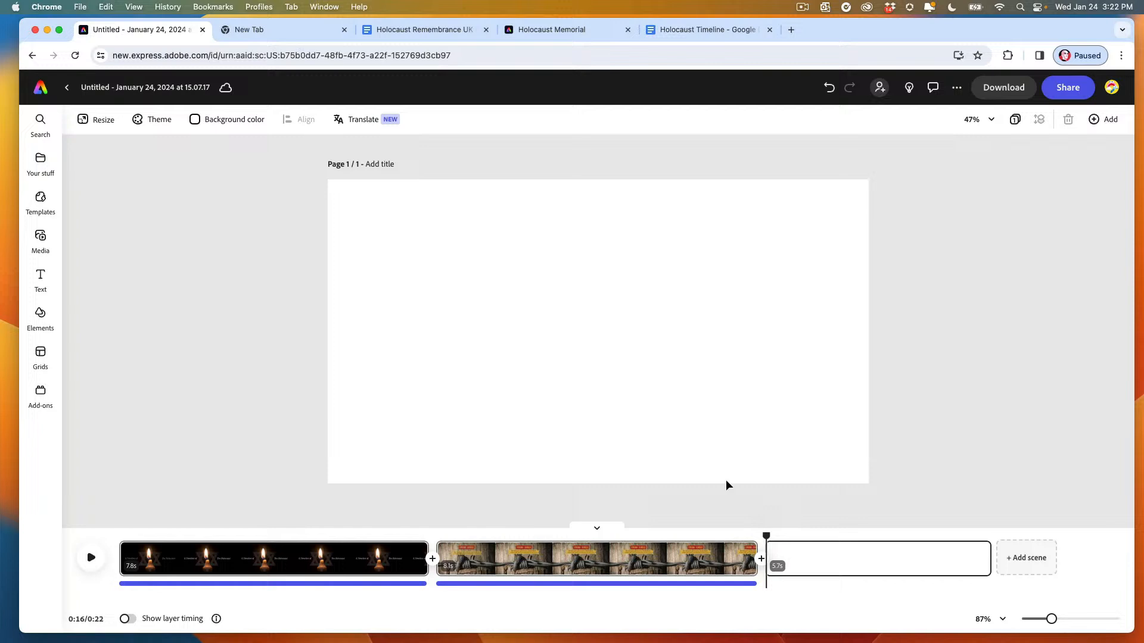
Step: Consult the Holocaust Timeline document for the following period and search the stock videos for "germany black and white"
click(685, 29)
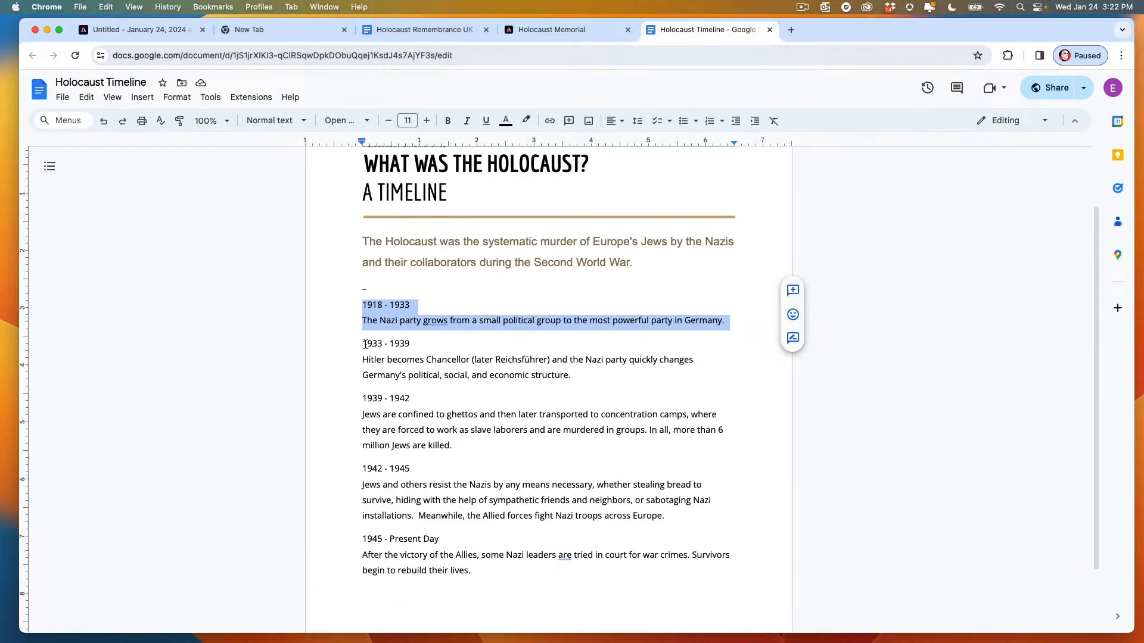
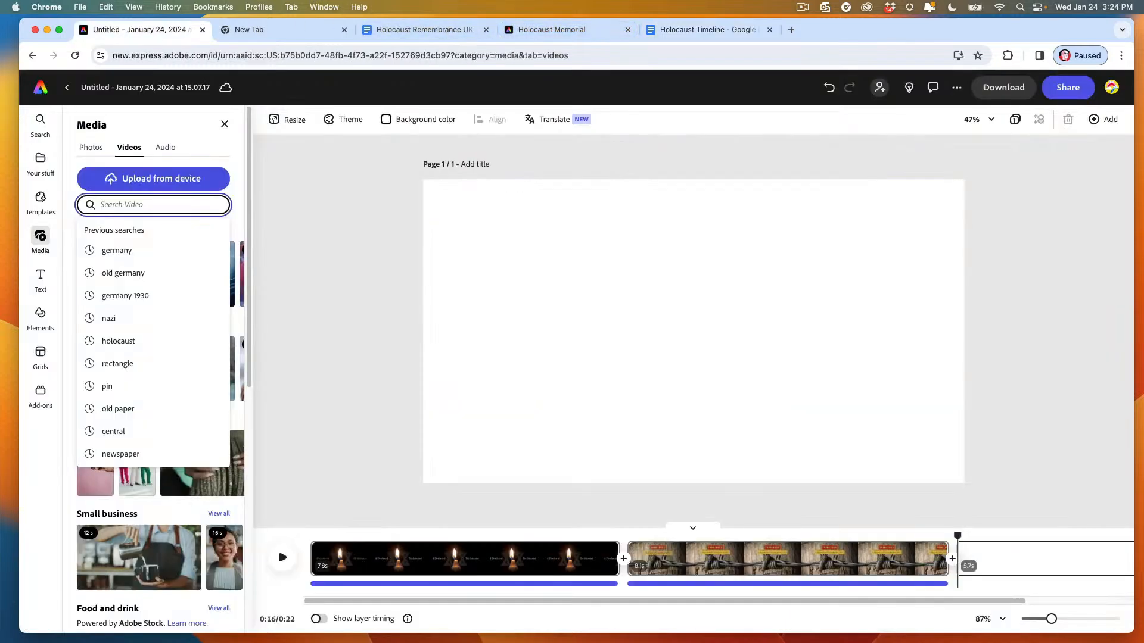
text(g)
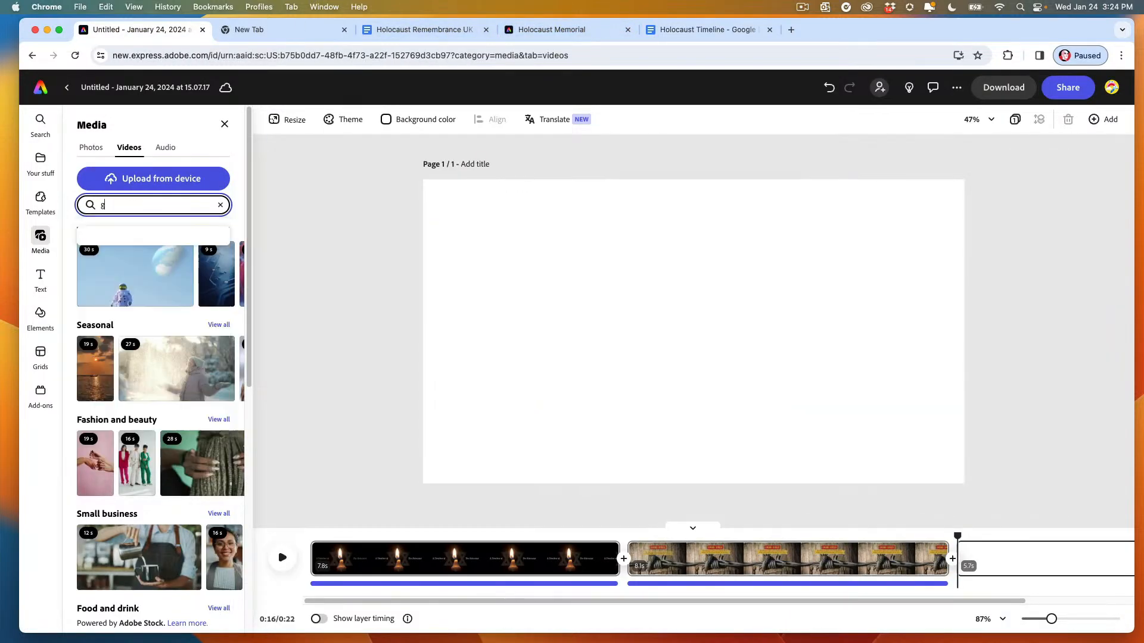
text(ermany black and white)
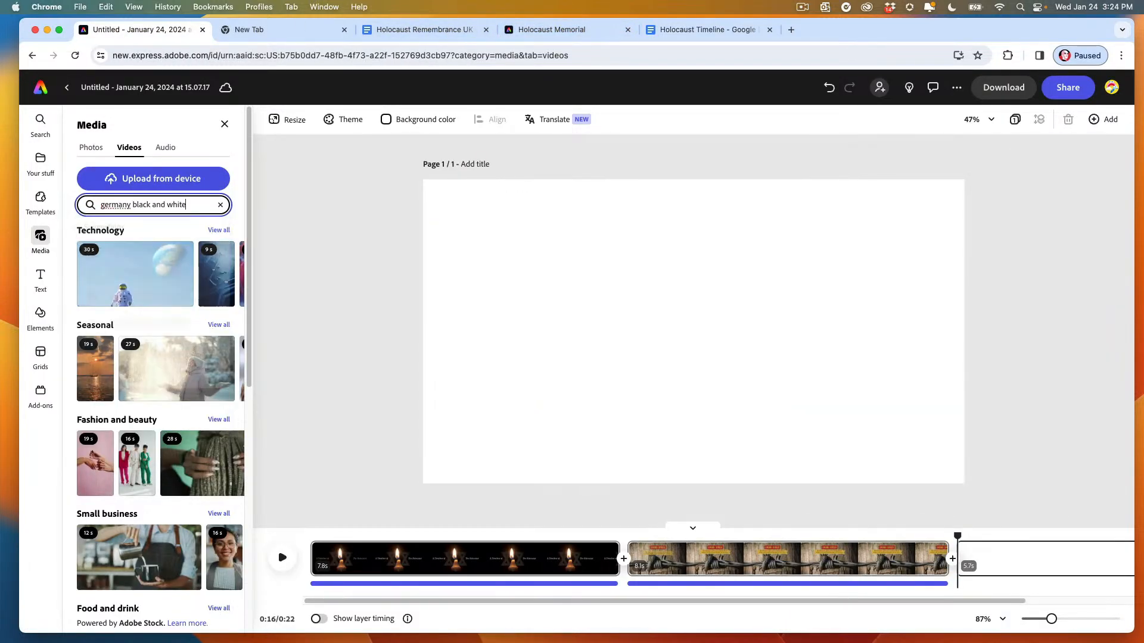
key(Return)
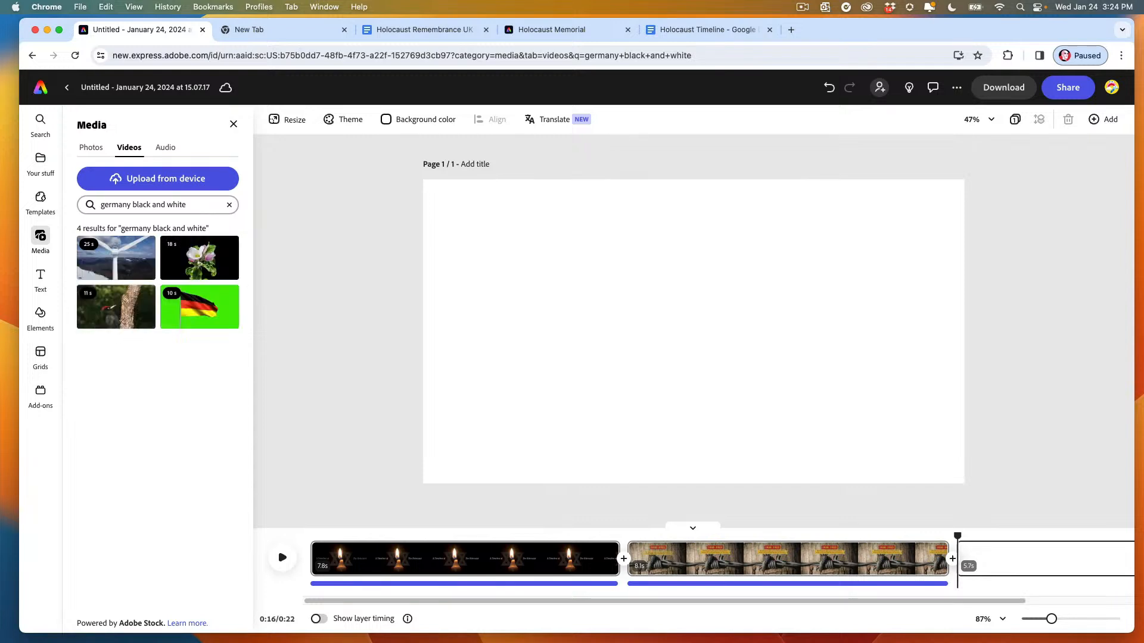
Step: Add the black-and-white stock photo of a soldier in a field to the third scene and enlarge it to fill the page
click(91, 147)
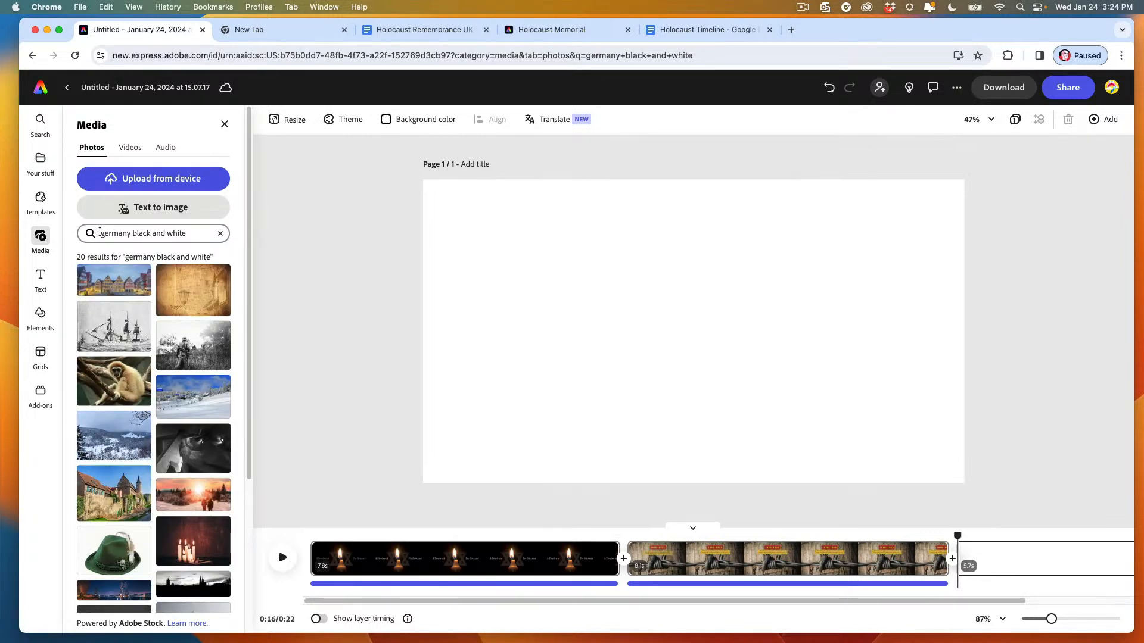
click(187, 347)
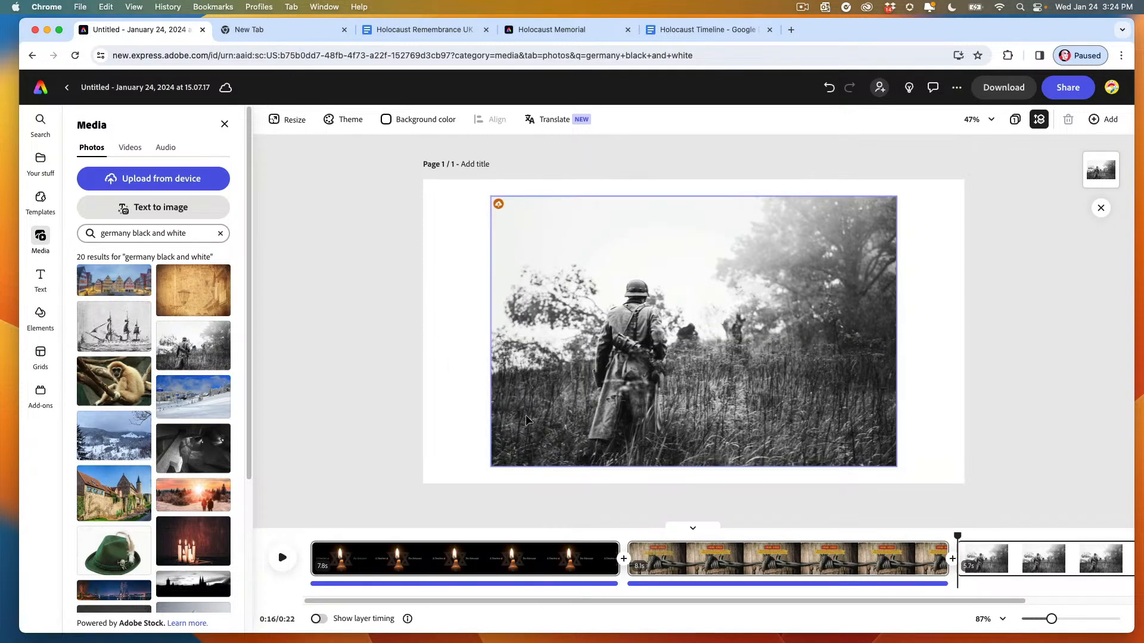
double_click(525, 420)
click(370, 363)
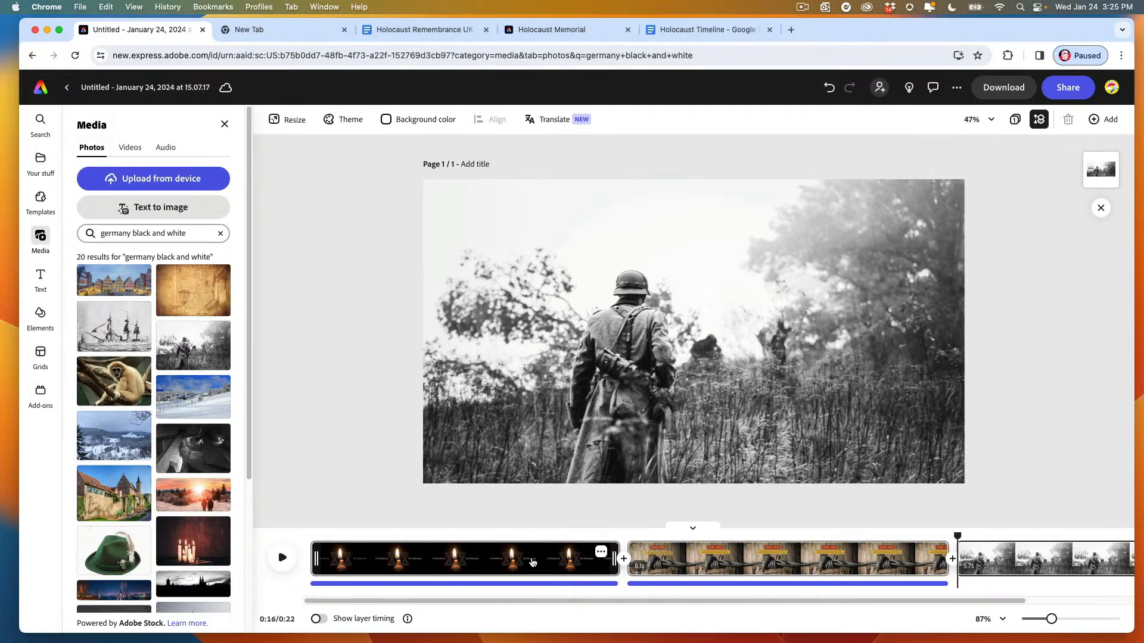
Step: Copy the date plaque and sentence ribbon from the 1918 – 1933 scene into the soldier scene and move them to the photo's lower right
click(680, 560)
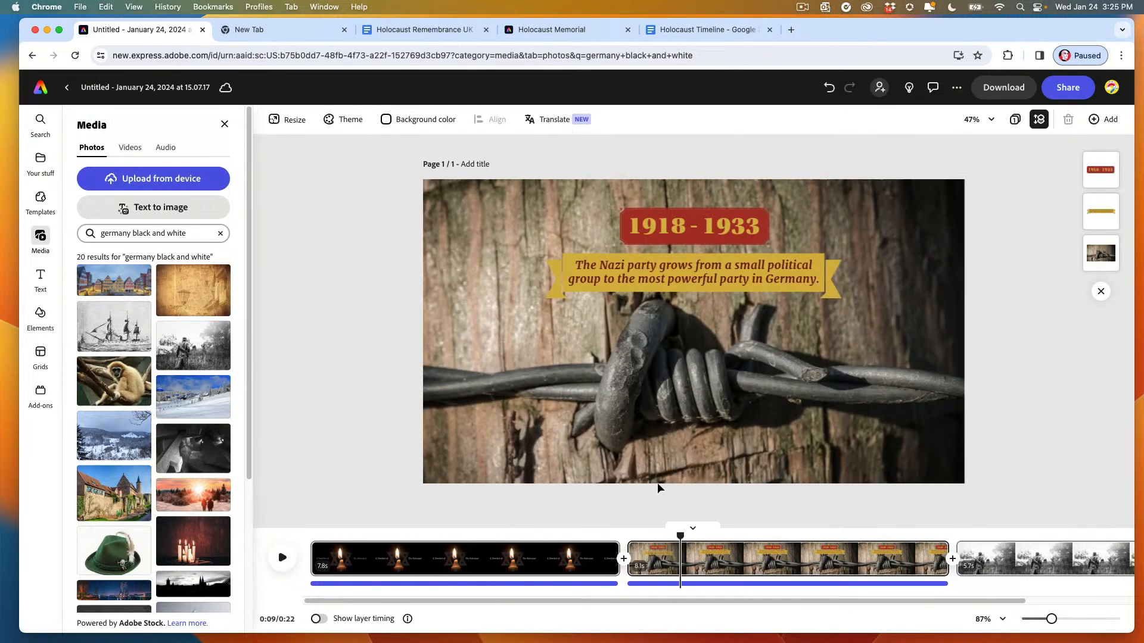
click(652, 224)
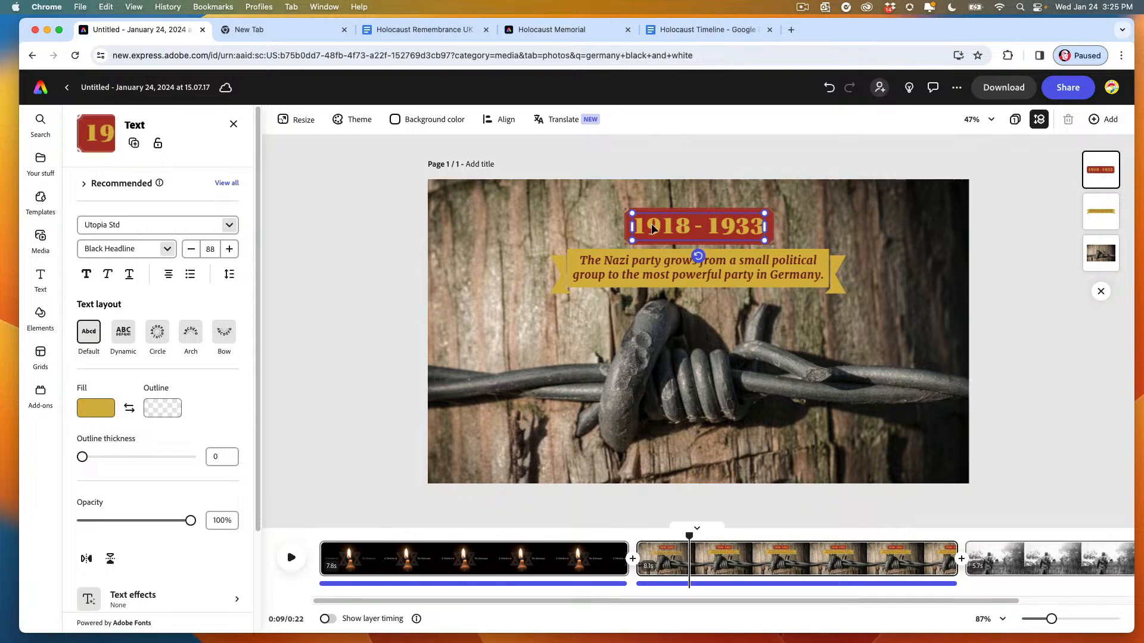
shift+click(644, 259)
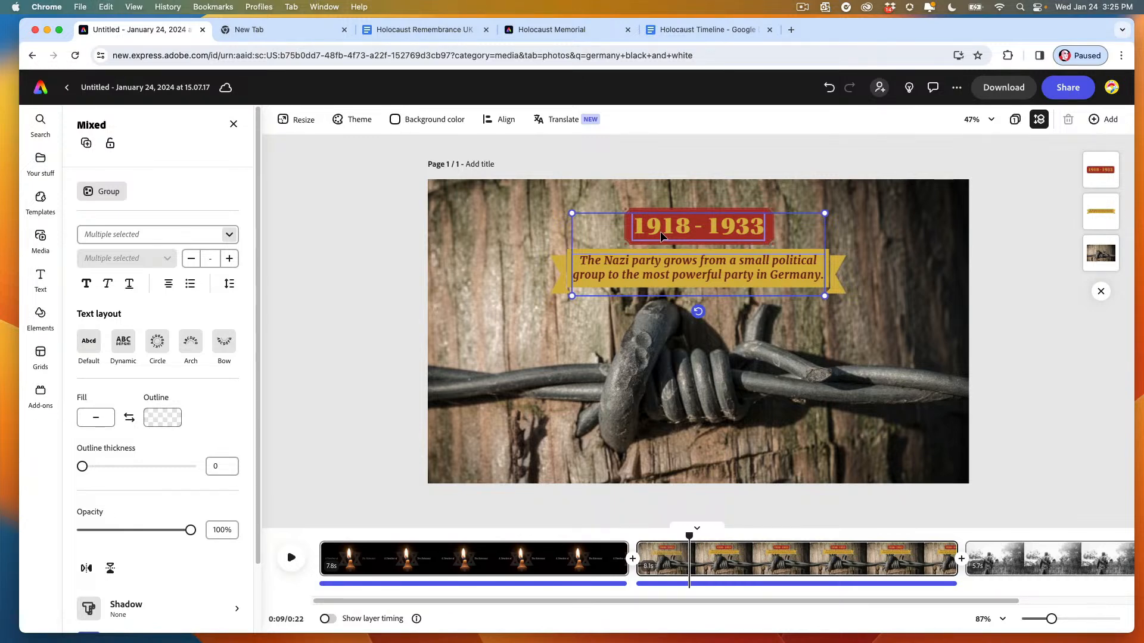
click(988, 560)
key(super+v)
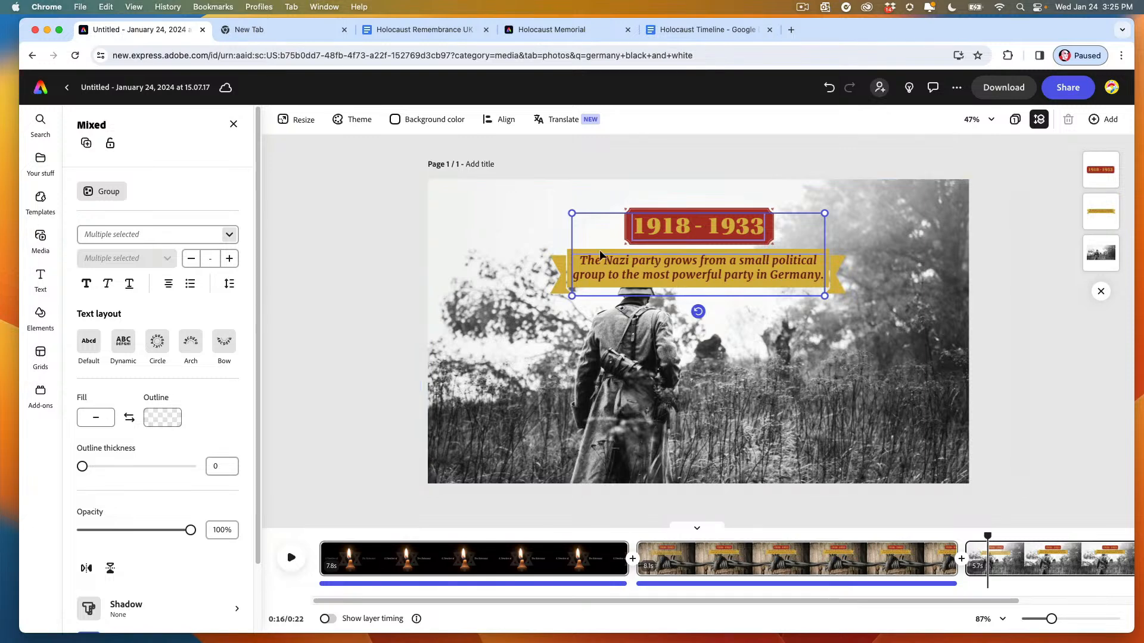
drag(642, 228, 737, 389)
click(380, 314)
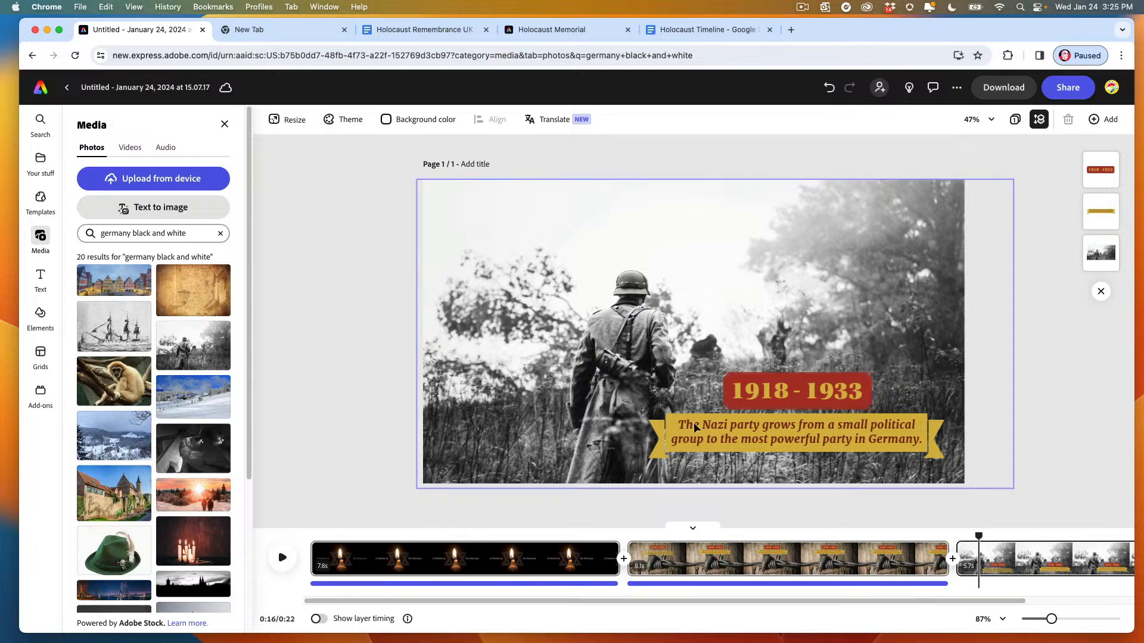
Step: Copy the 1933 - 1939 date from the Holocaust Timeline document and use it to replace the date on the soldier scene's red plaque
click(674, 31)
drag(363, 344, 410, 344)
key(super+c)
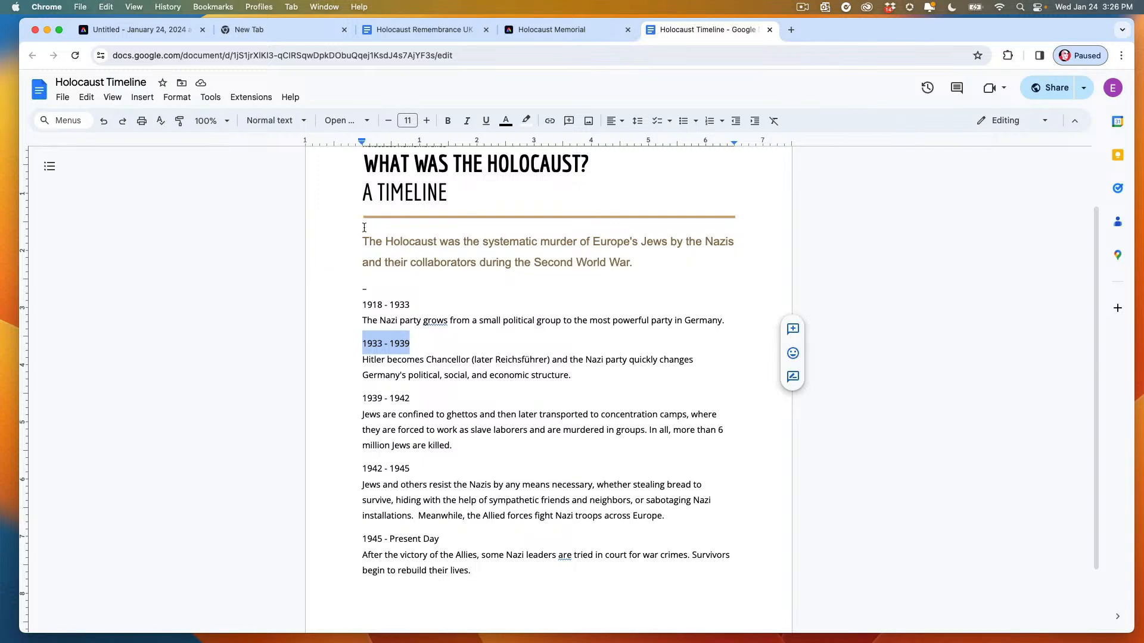
click(559, 31)
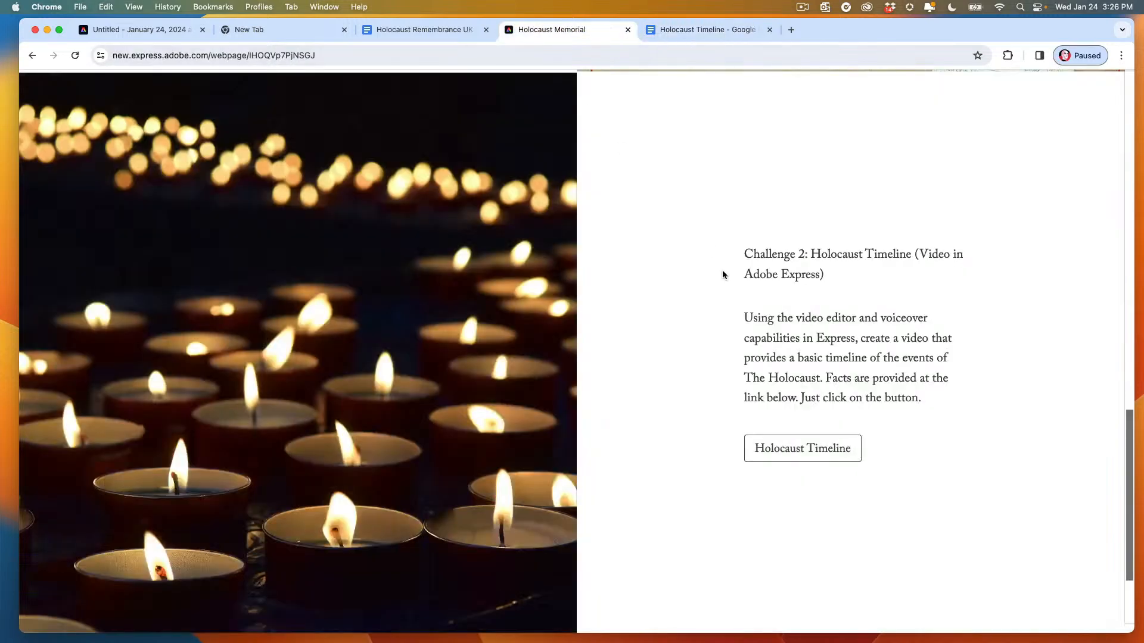
click(128, 30)
click(754, 393)
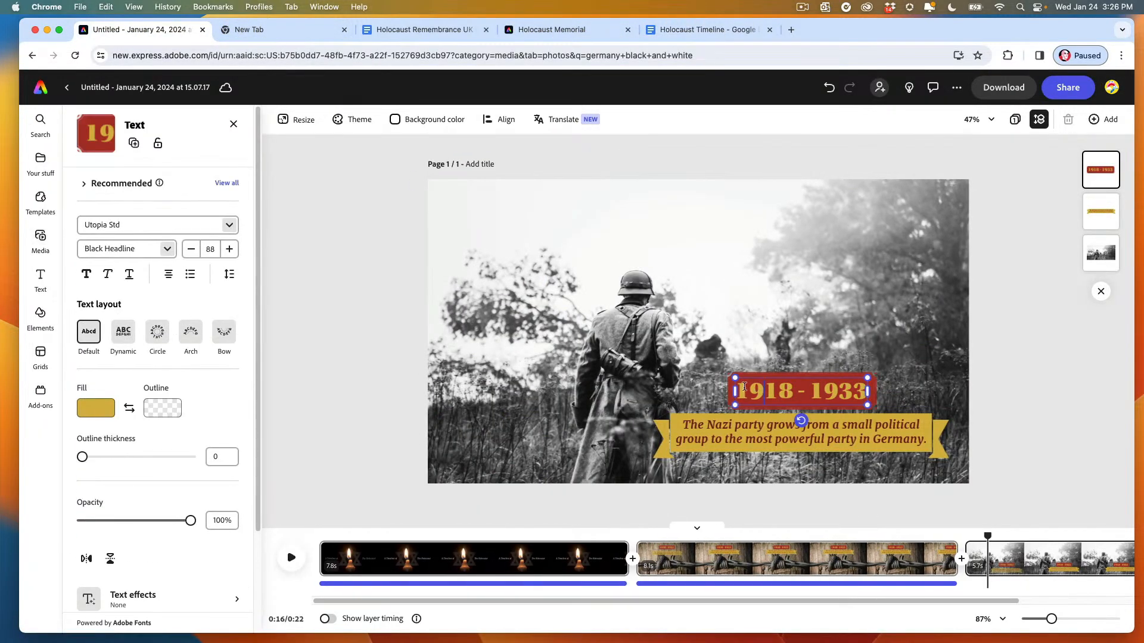
drag(742, 389, 871, 391)
key(super+v)
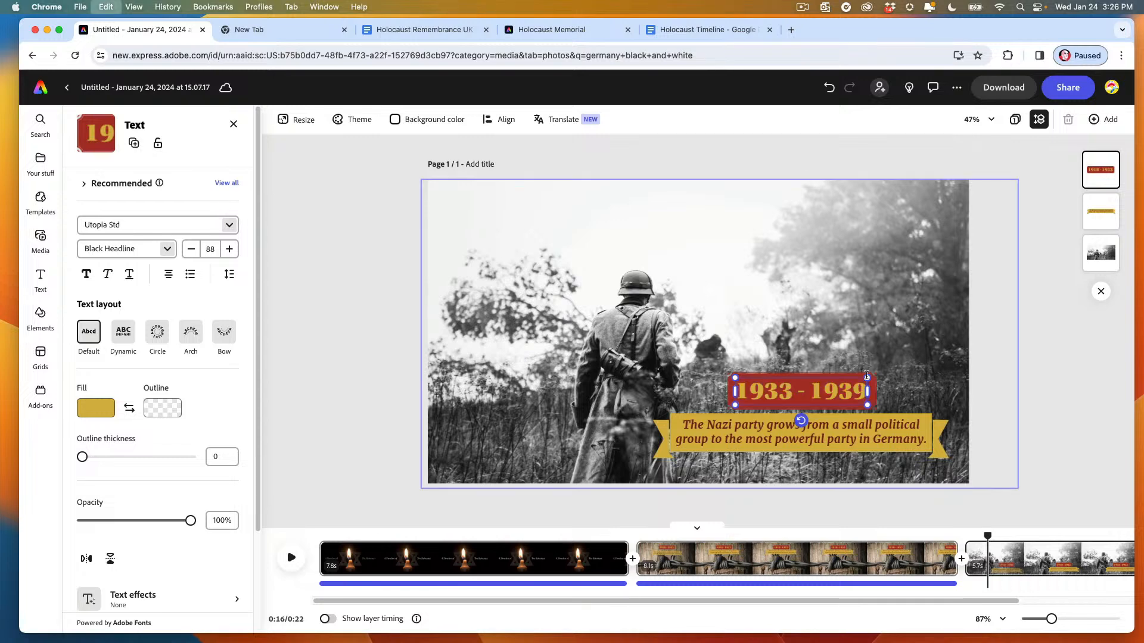
Step: Replace the ribbon text with the Holocaust Timeline document's 1933 - 1939 sentence, beginning "Hitler becomes Chancellor (later Reichsführer)"
click(672, 30)
mouse_move(364, 360)
mouse_down()
mouse_move(567, 375)
mouse_move(567, 360)
mouse_move(421, 375)
mouse_move(364, 360)
mouse_up()
key(super+c)
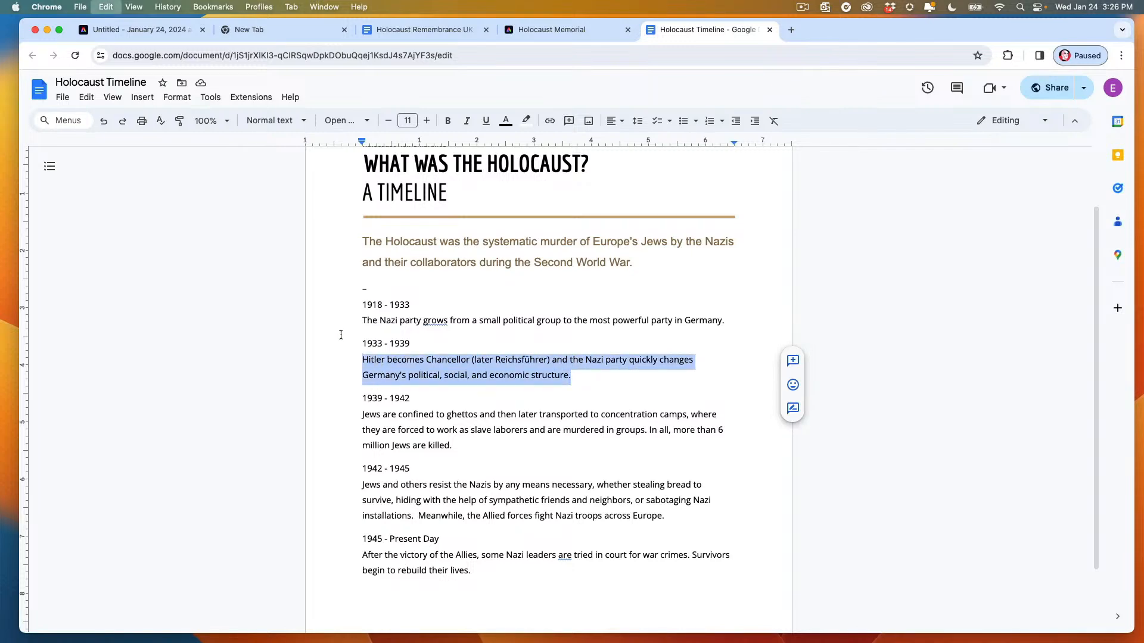
click(137, 30)
click(691, 423)
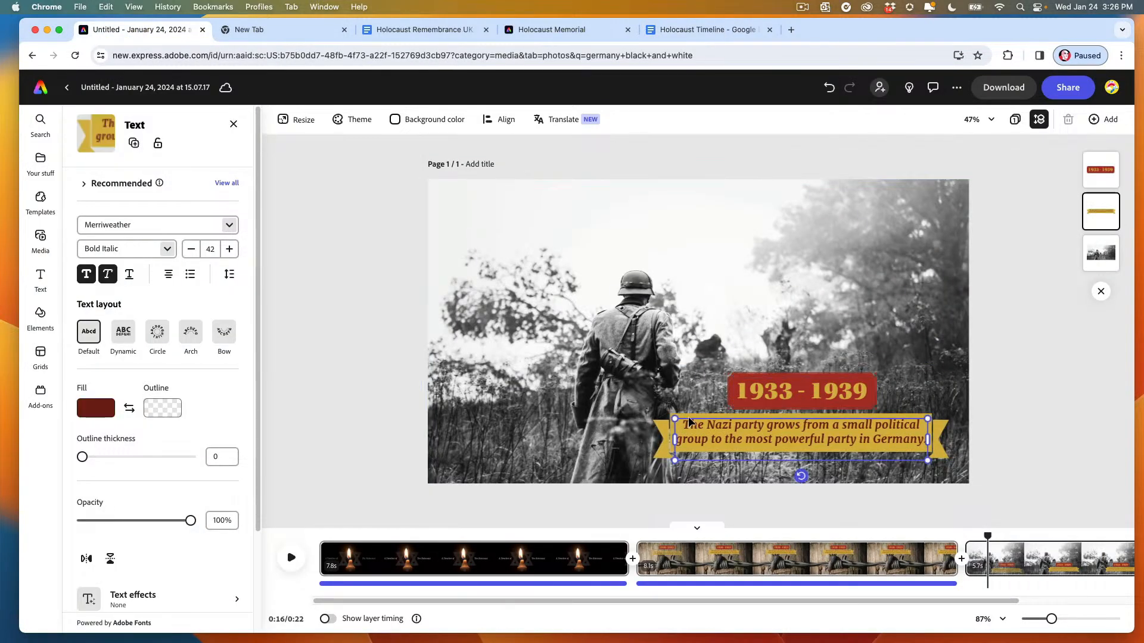
double_click(683, 421)
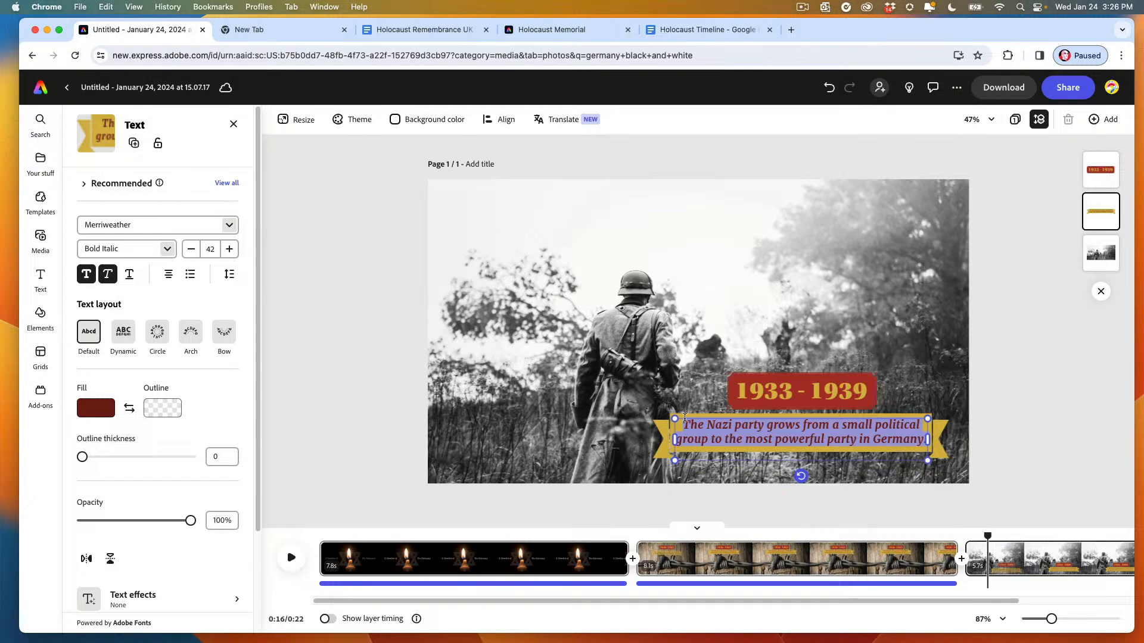
key(super+v)
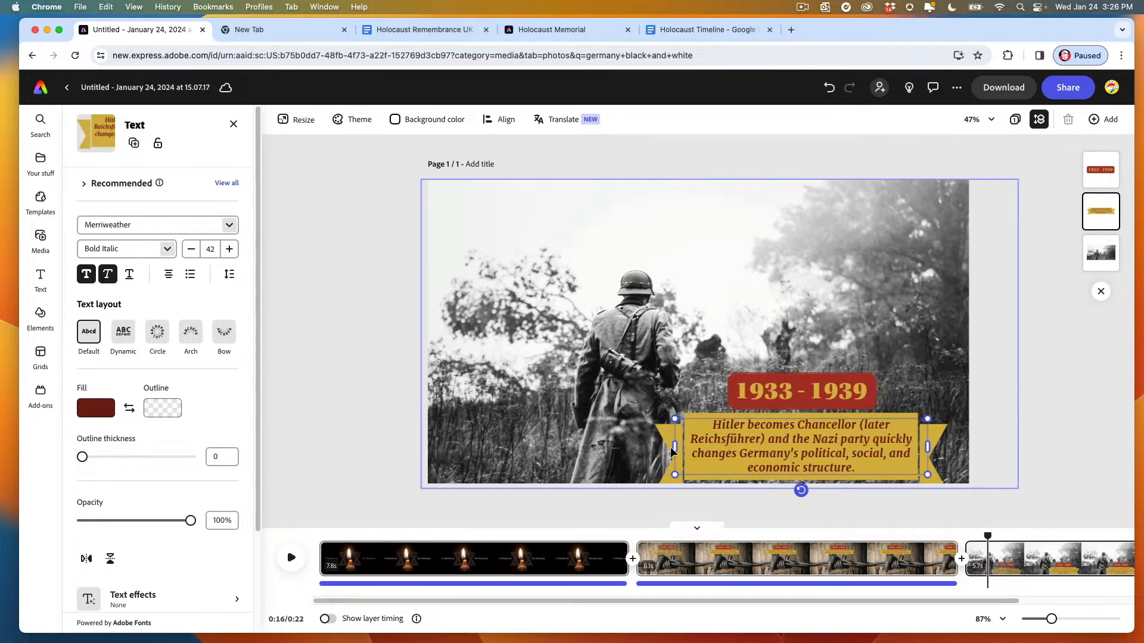
Step: Set the font size of the entire ribbon sentence to 36
key(super+a)
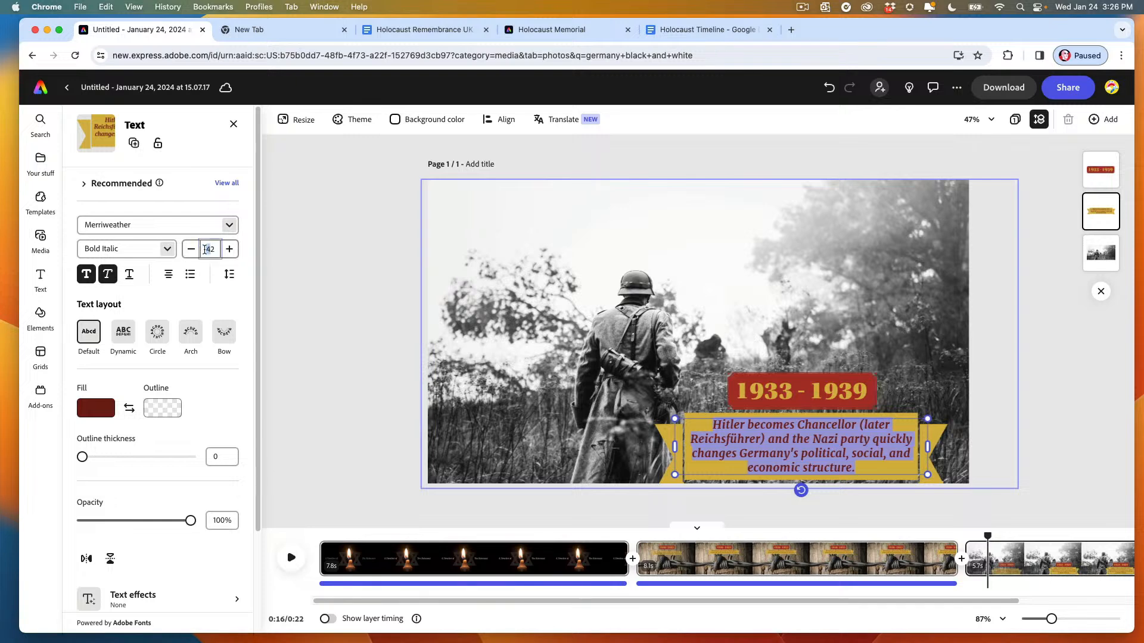
click(209, 249)
click(208, 250)
key(Return)
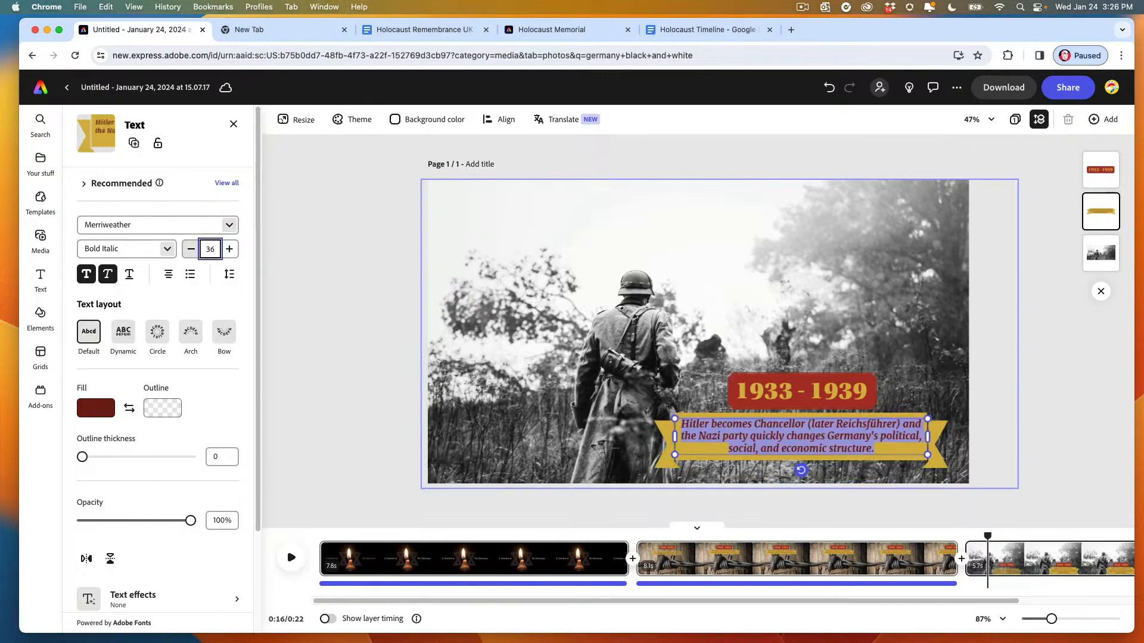
click(327, 298)
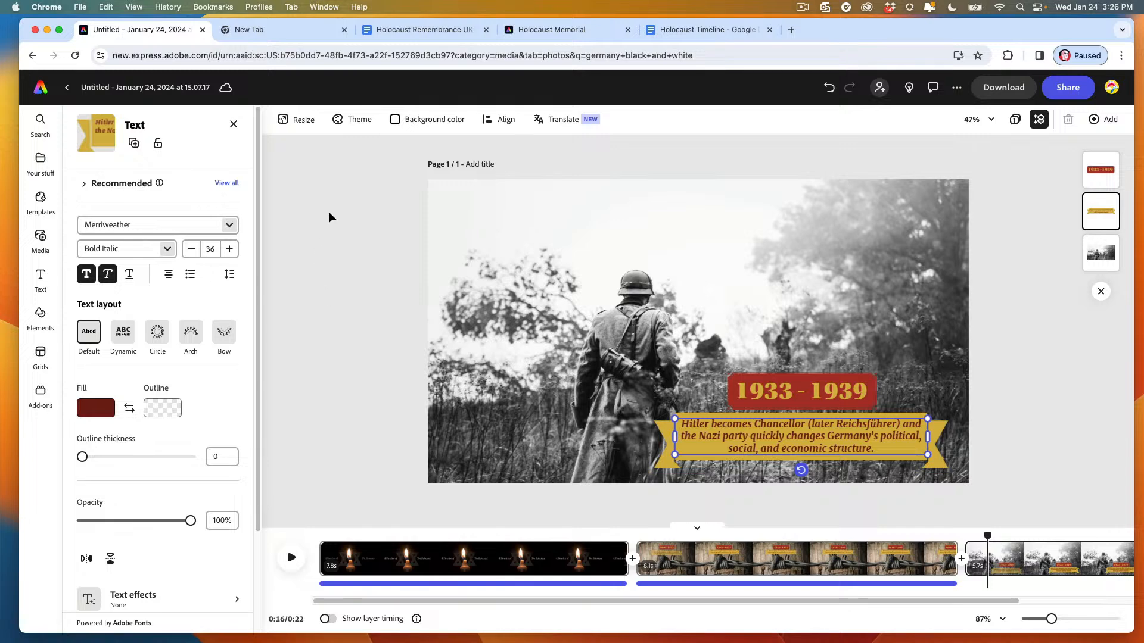
Step: Record a voiceover narrating the 1933 - 1939 sentence, starting from the beginning of the soldier scene
click(621, 450)
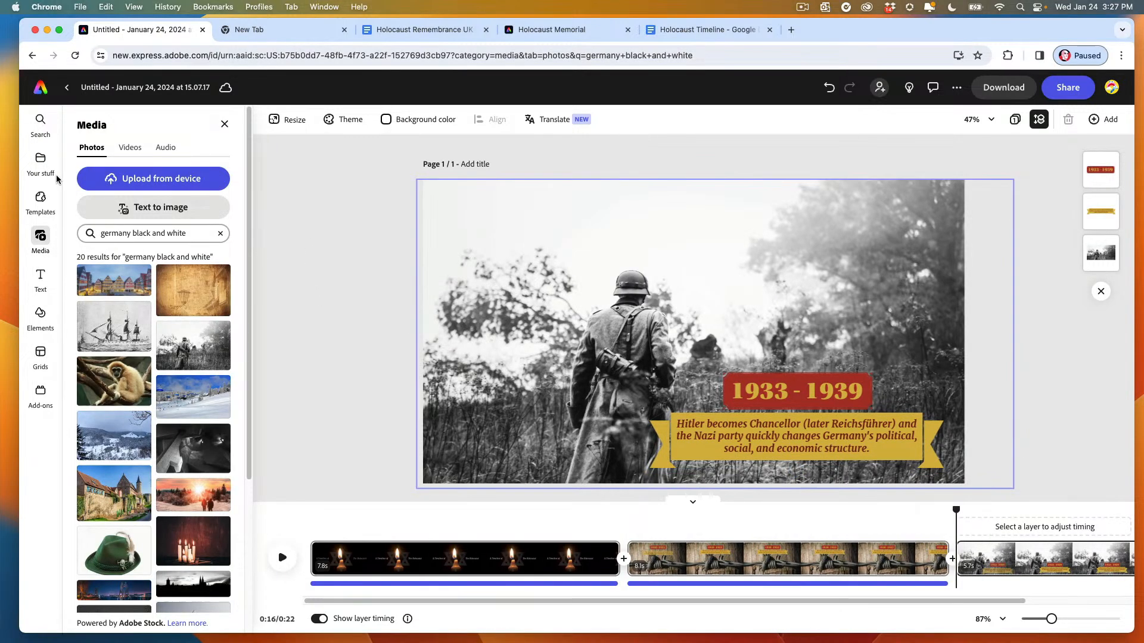
click(165, 147)
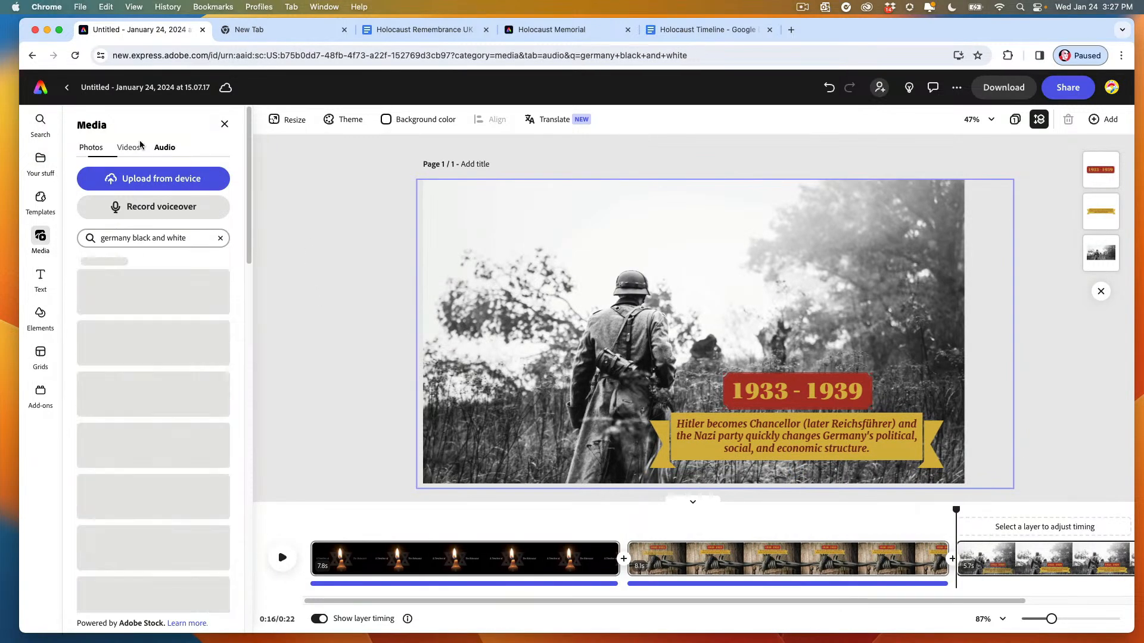
click(134, 211)
click(143, 245)
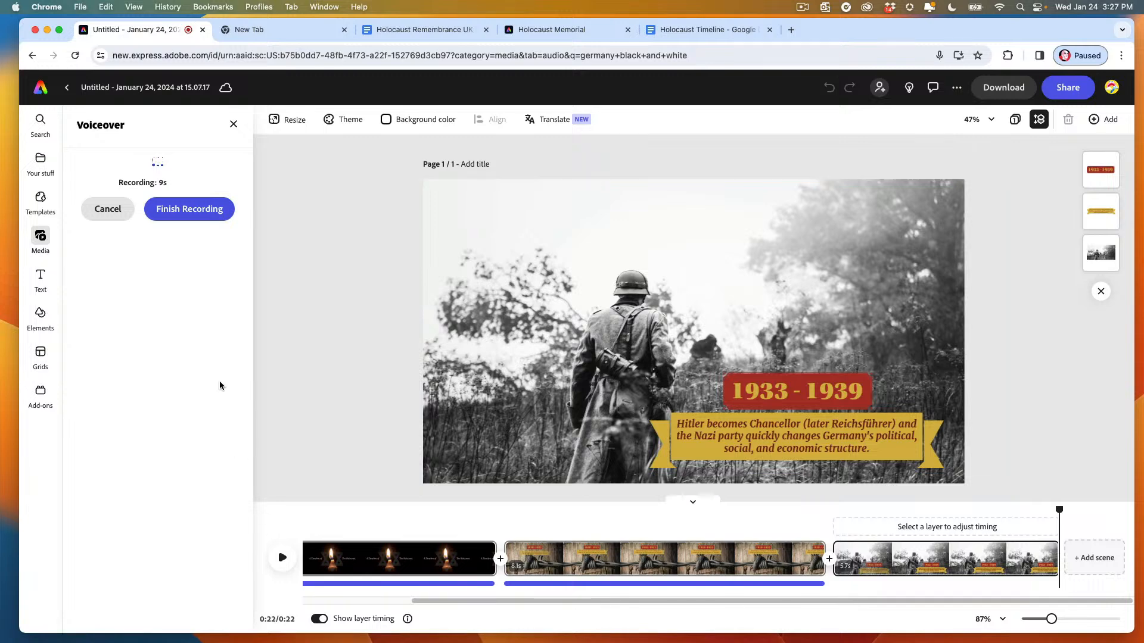
click(209, 214)
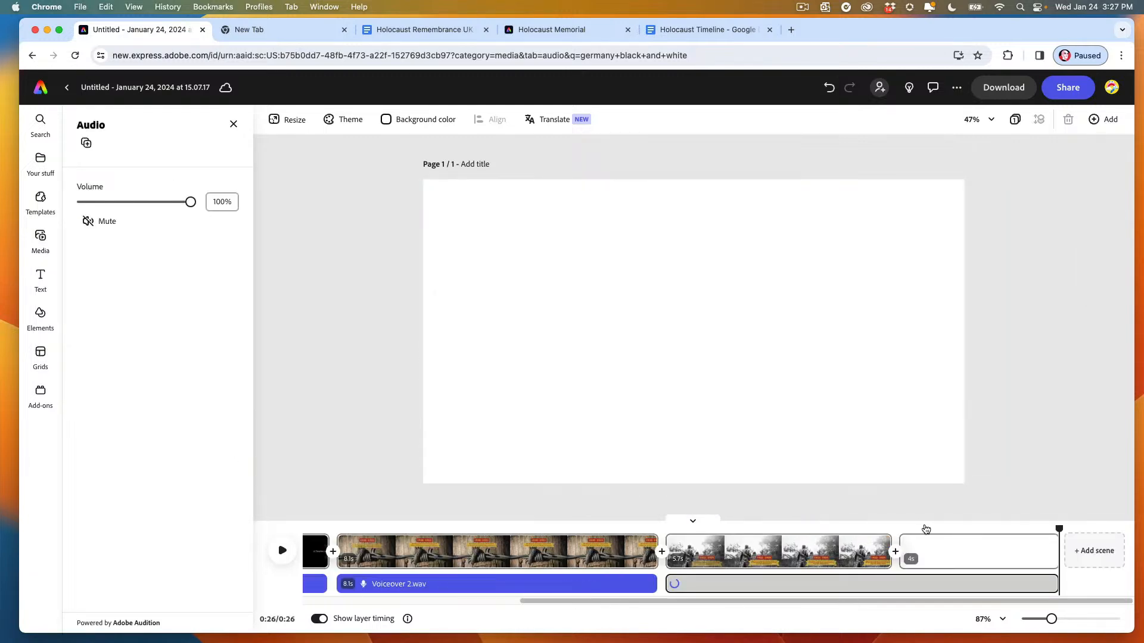
Step: Delete the blank fourth scene following the soldier scene
click(938, 547)
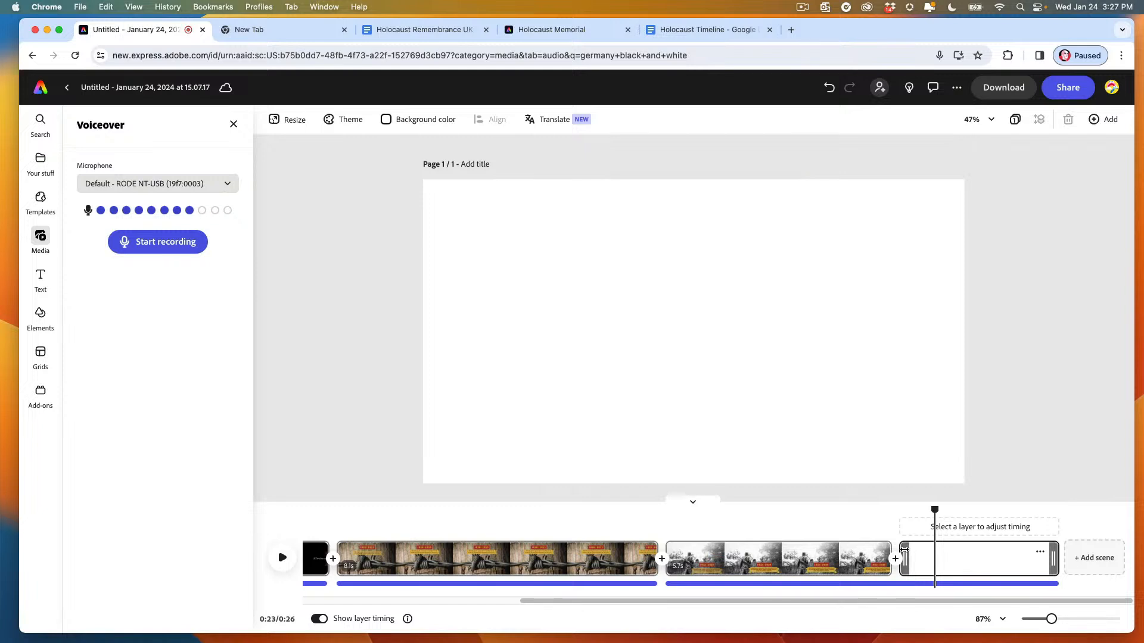
click(928, 550)
key(Delete)
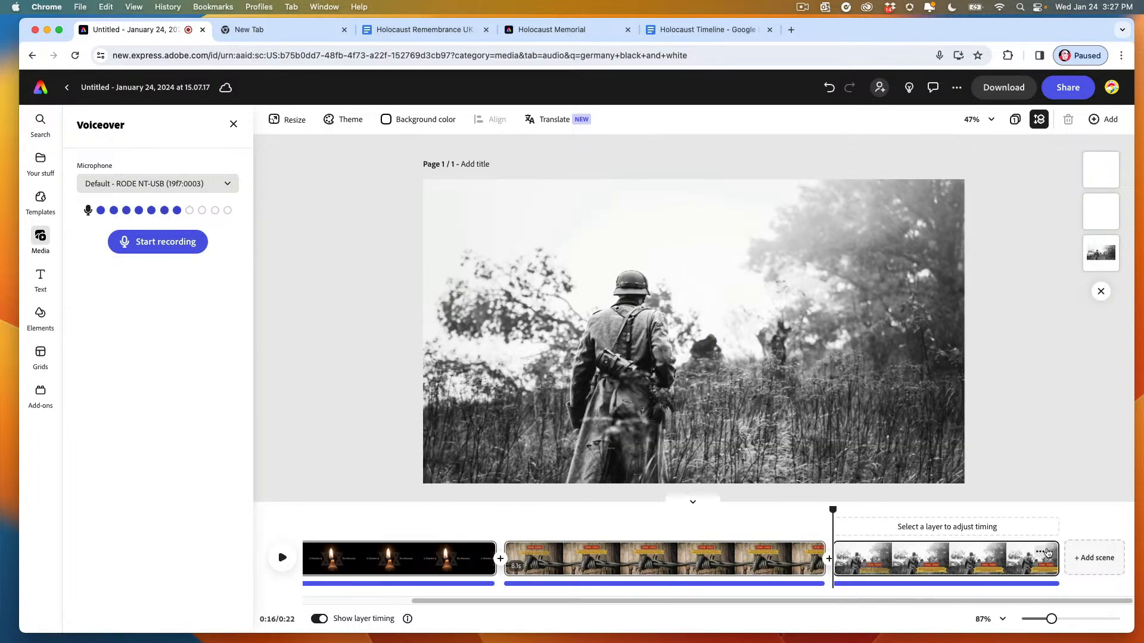
Step: Lengthen the soldier scene to 9.8 s so that it matches the end of its voiceover
drag(1057, 551, 1054, 555)
click(887, 585)
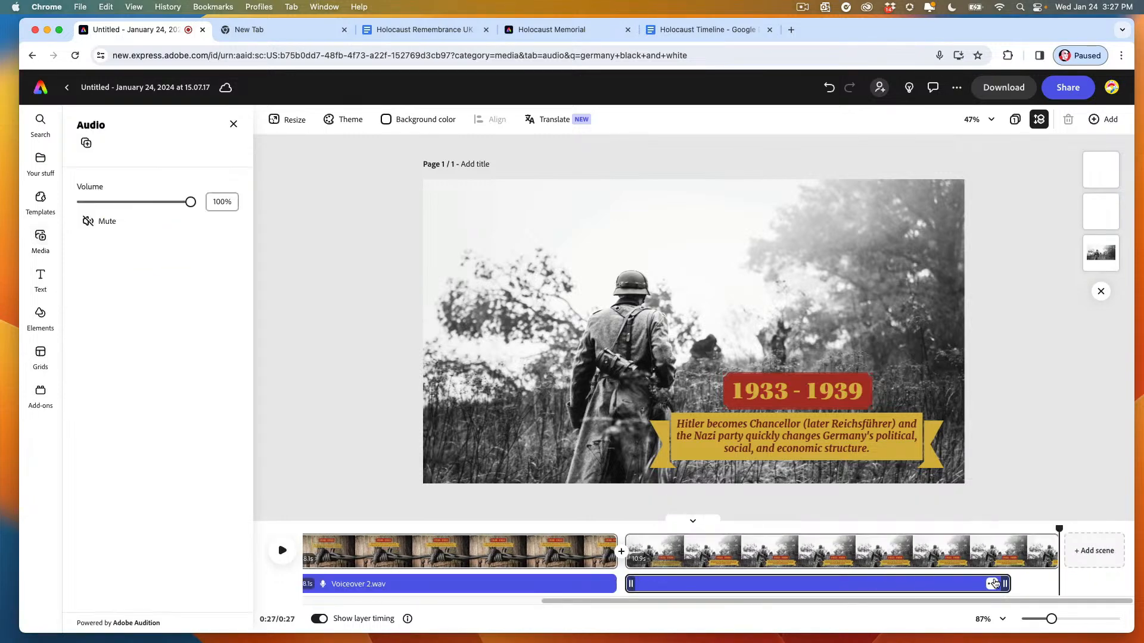
click(1029, 547)
drag(1050, 554, 1010, 560)
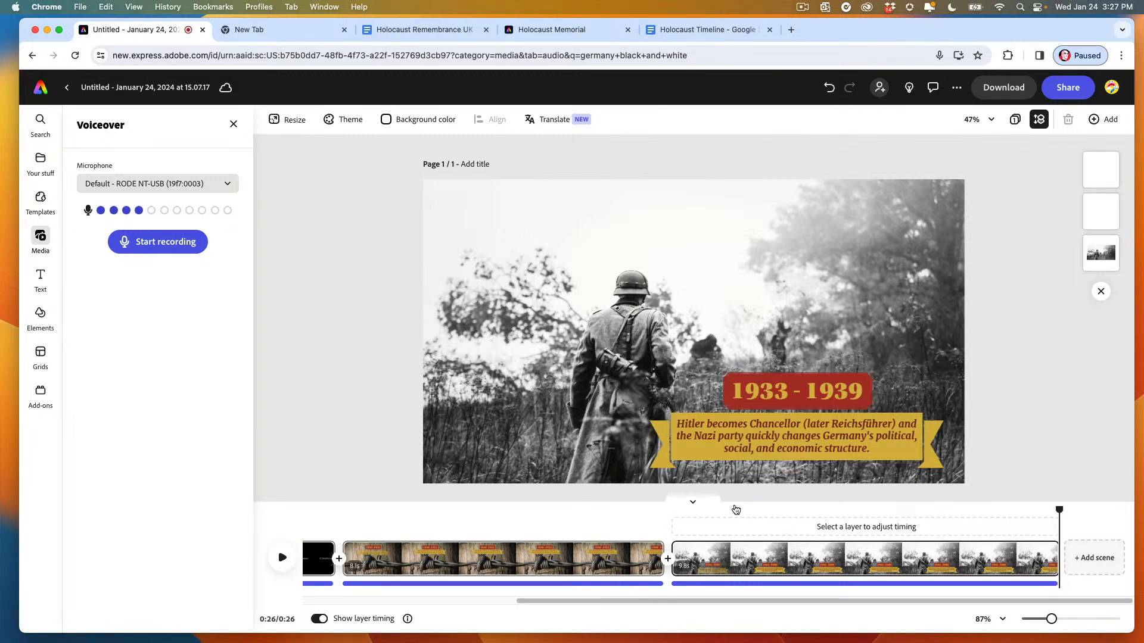
Step: Play the soldier scene from its start, and trim the scene and its voiceover to 9.5 s
drag(736, 510, 672, 510)
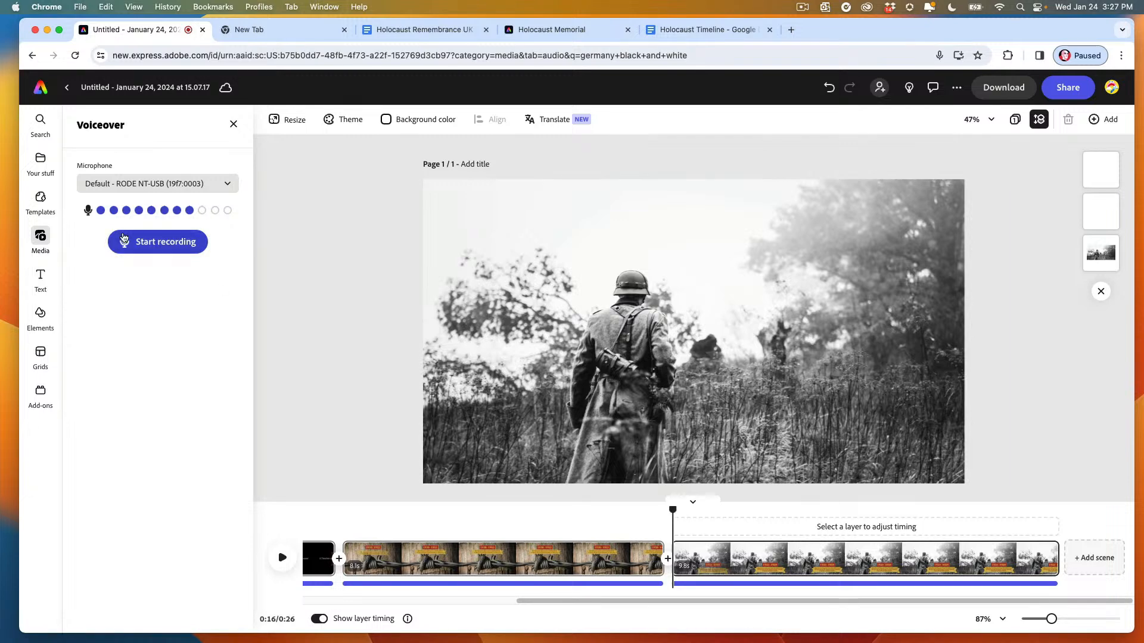
click(284, 553)
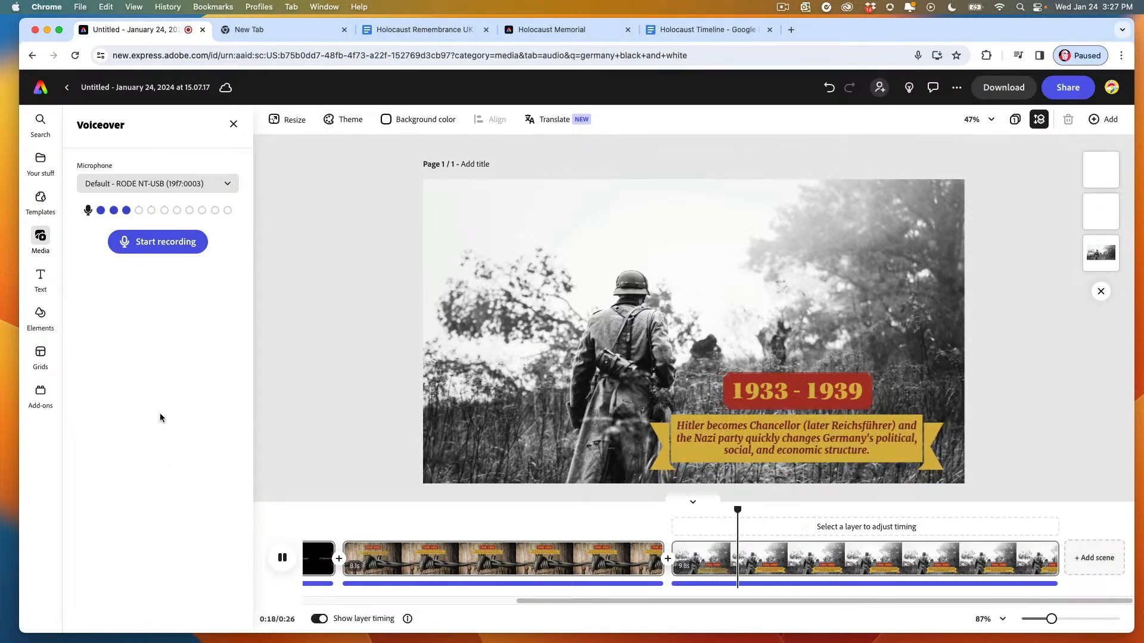
click(1037, 557)
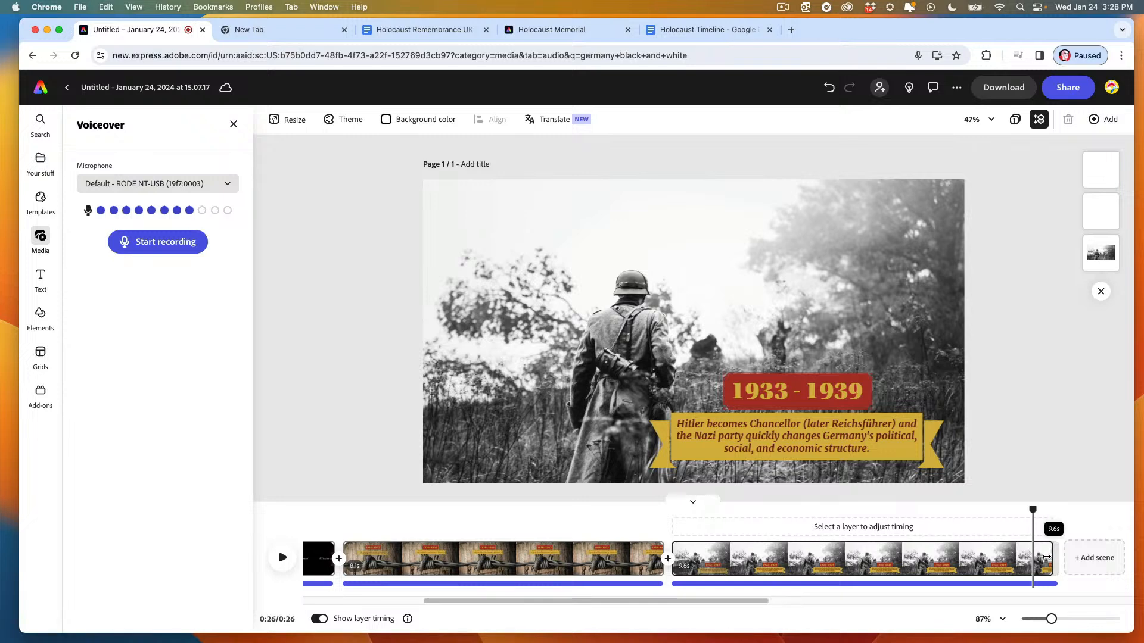
click(1046, 584)
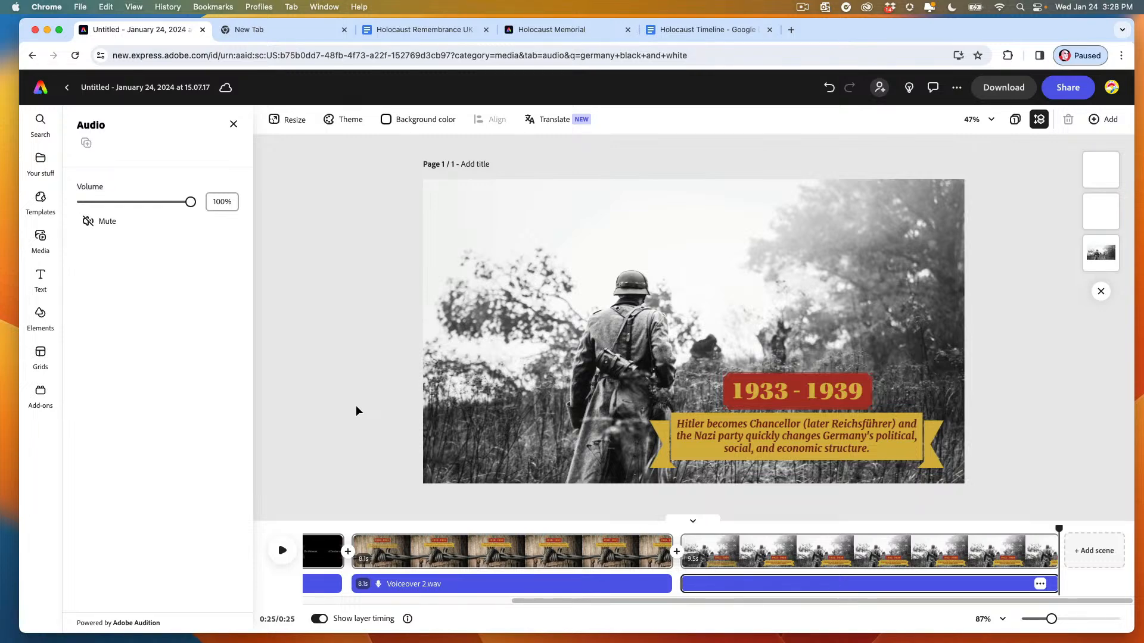
Step: Add a Dissolve transition between the barbed-wire and soldier scenes and another between the candle and barbed-wire scenes
click(677, 553)
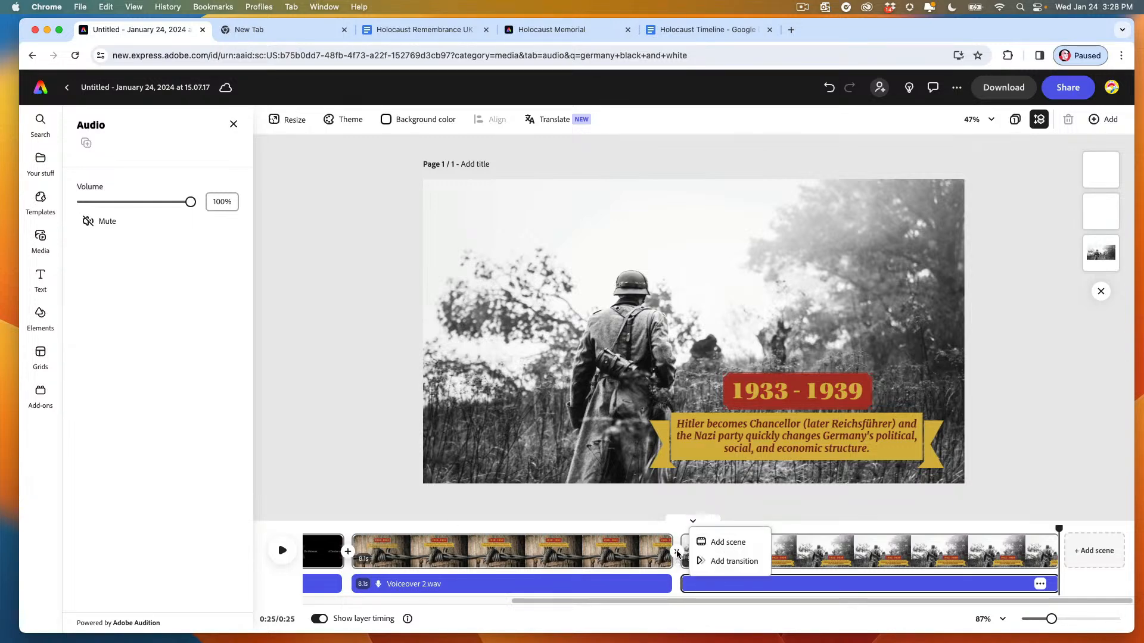
click(717, 562)
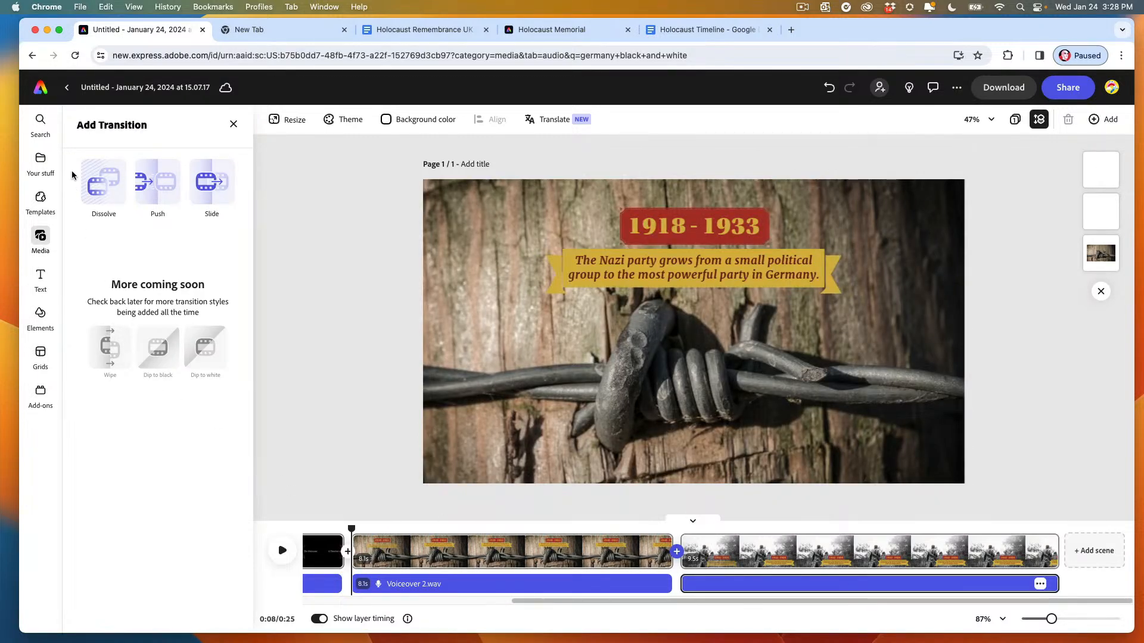
click(110, 181)
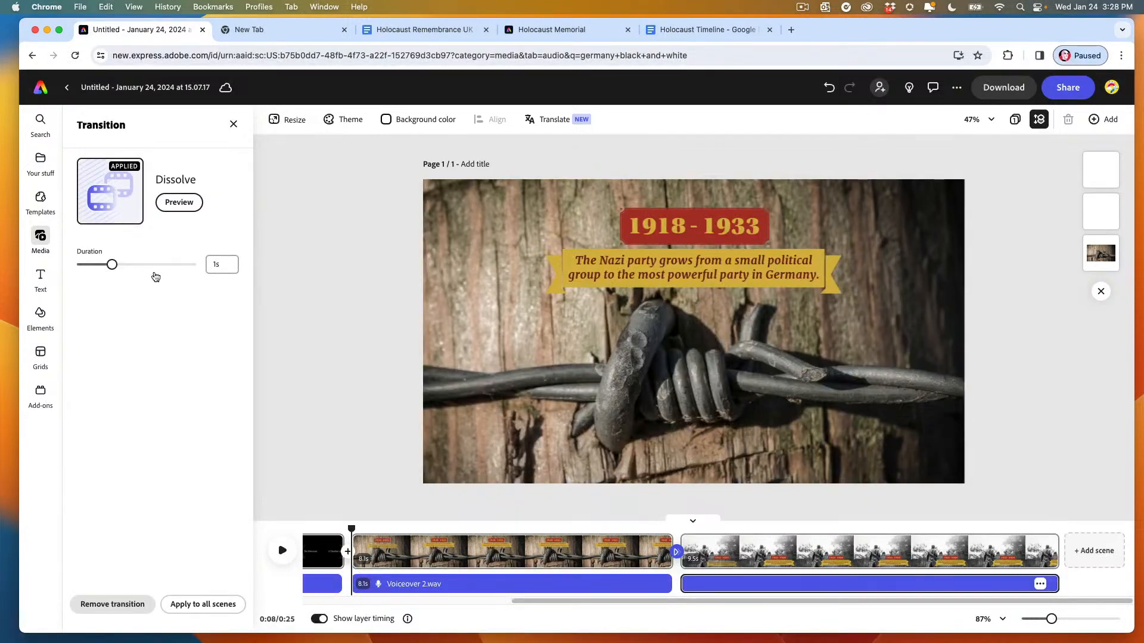
click(349, 553)
click(369, 560)
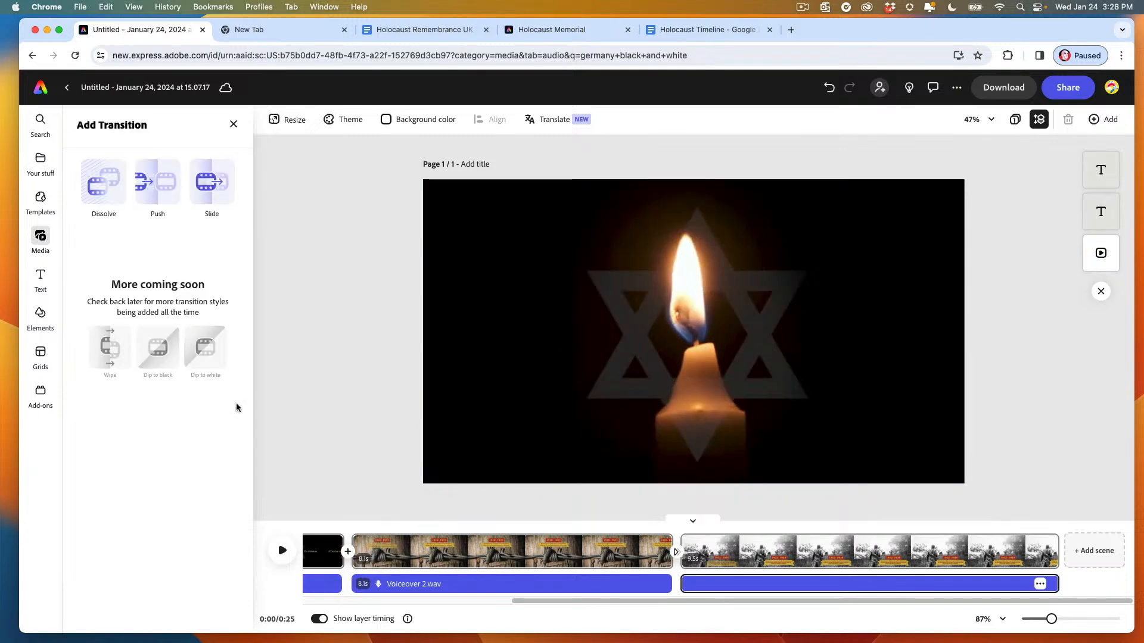
click(106, 197)
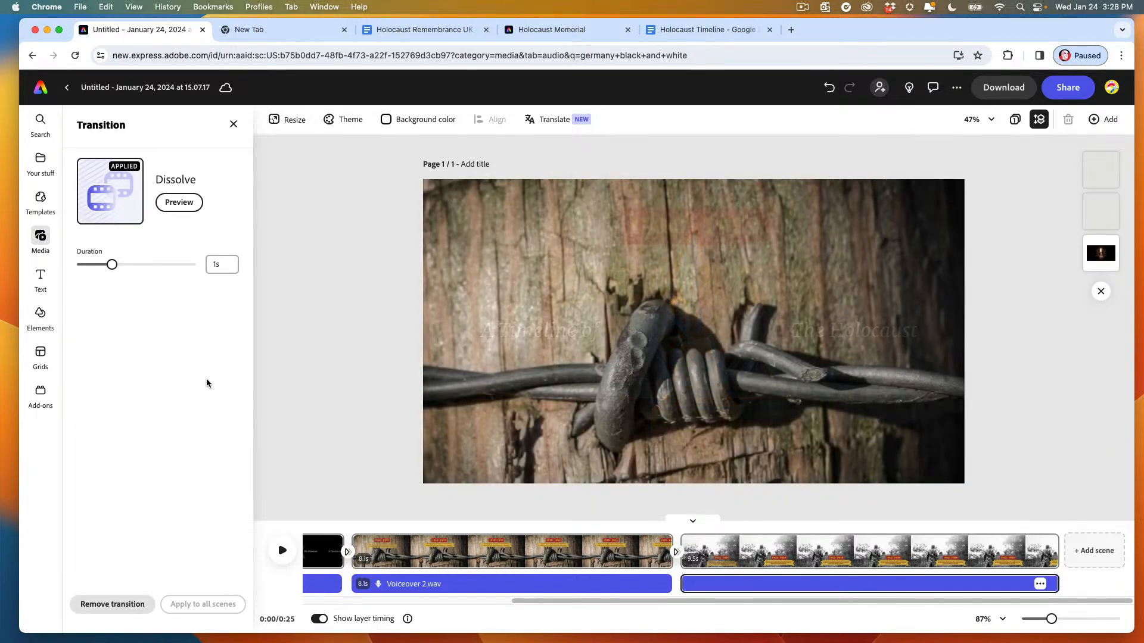
Step: Scrub the timeline from the candle scene into the soldier scene to check both Dissolve transitions
drag(551, 600, 427, 600)
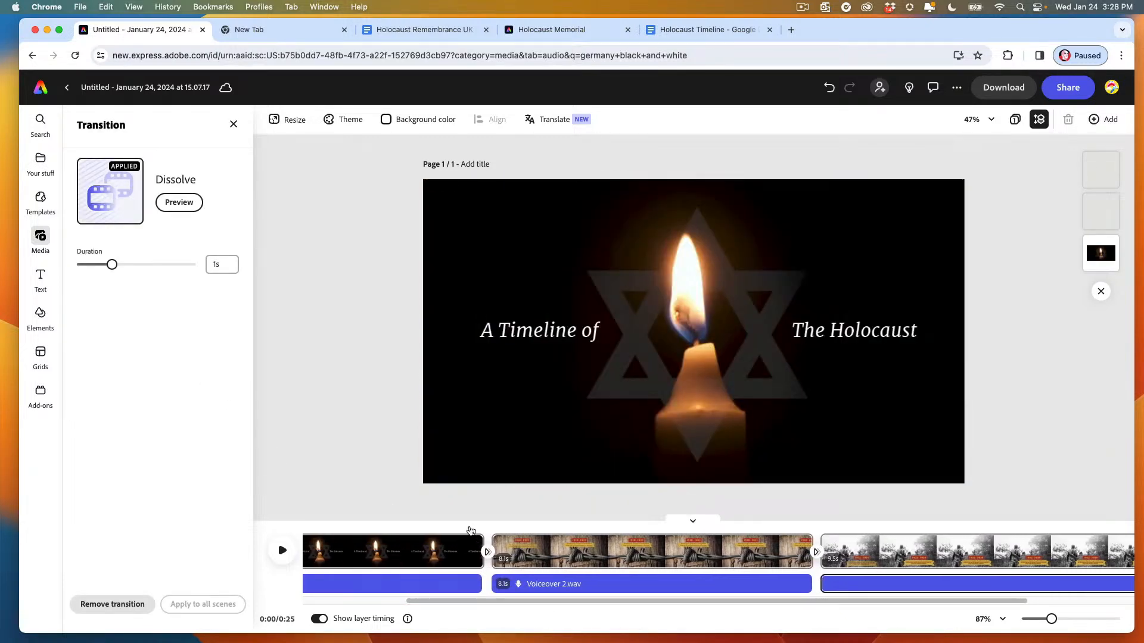
drag(471, 531, 891, 526)
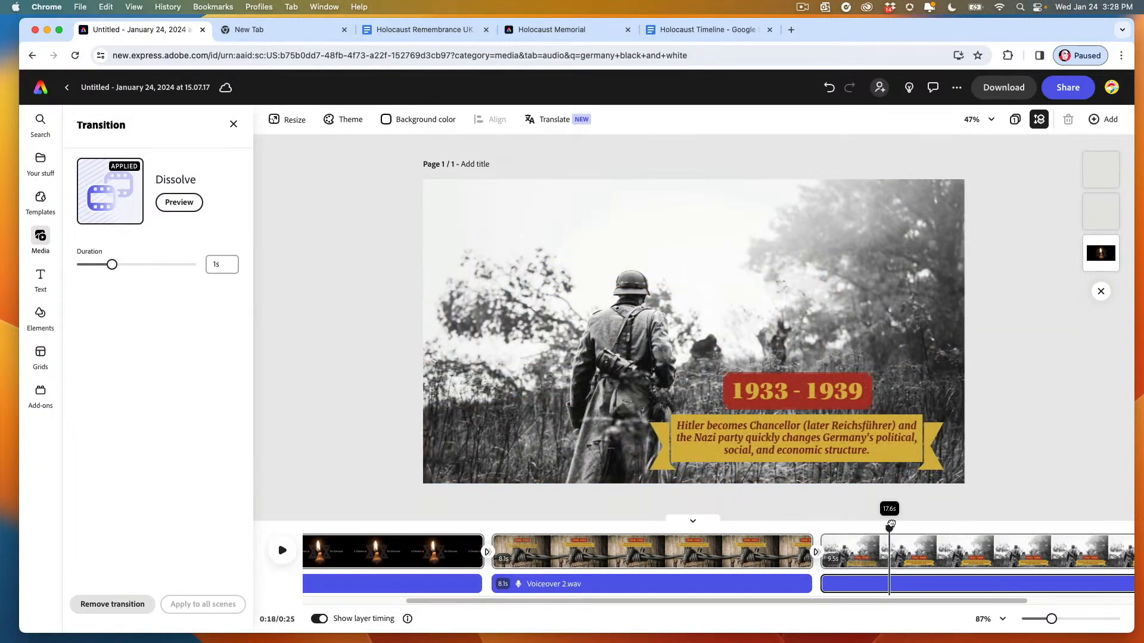
click(902, 532)
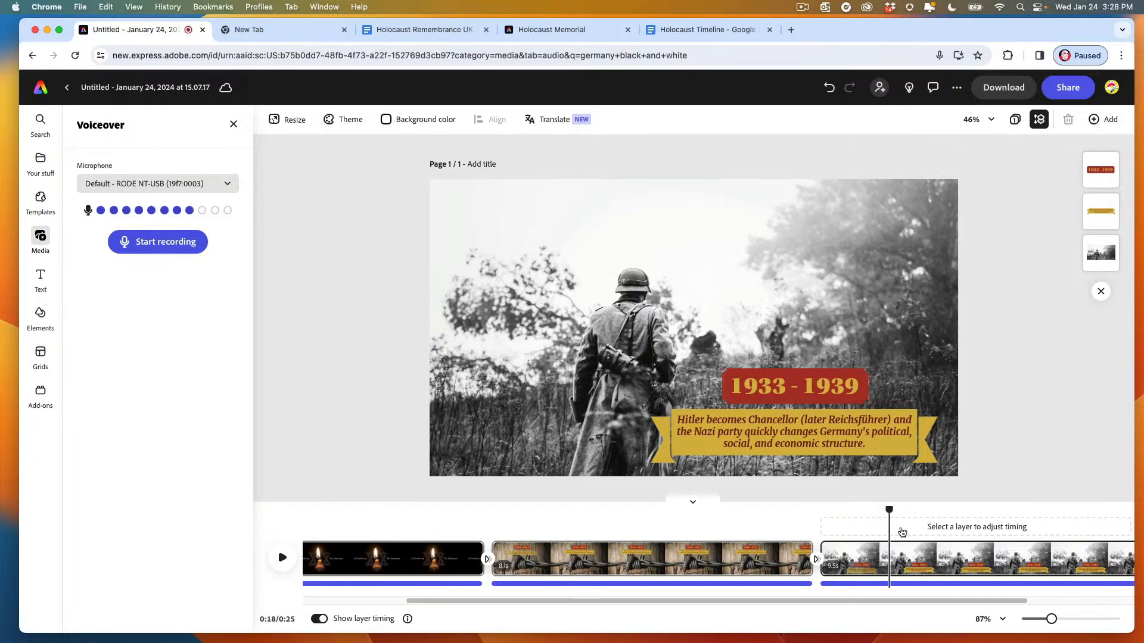
Step: Review the options for publishing the video to the web and downloading it, and close both without exporting
click(1064, 89)
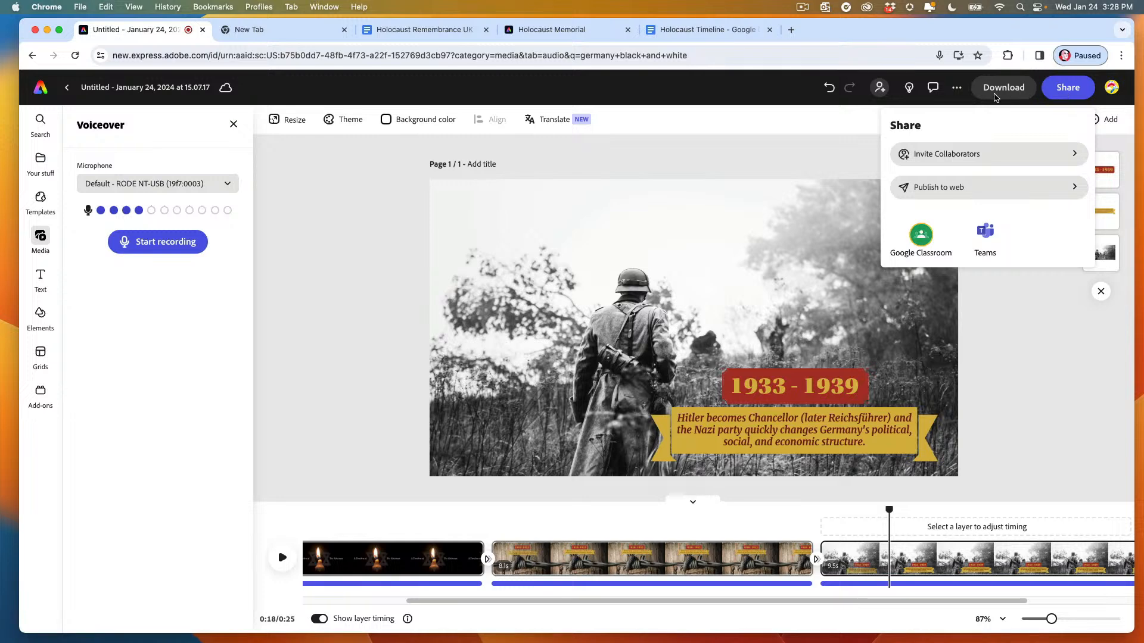
click(947, 187)
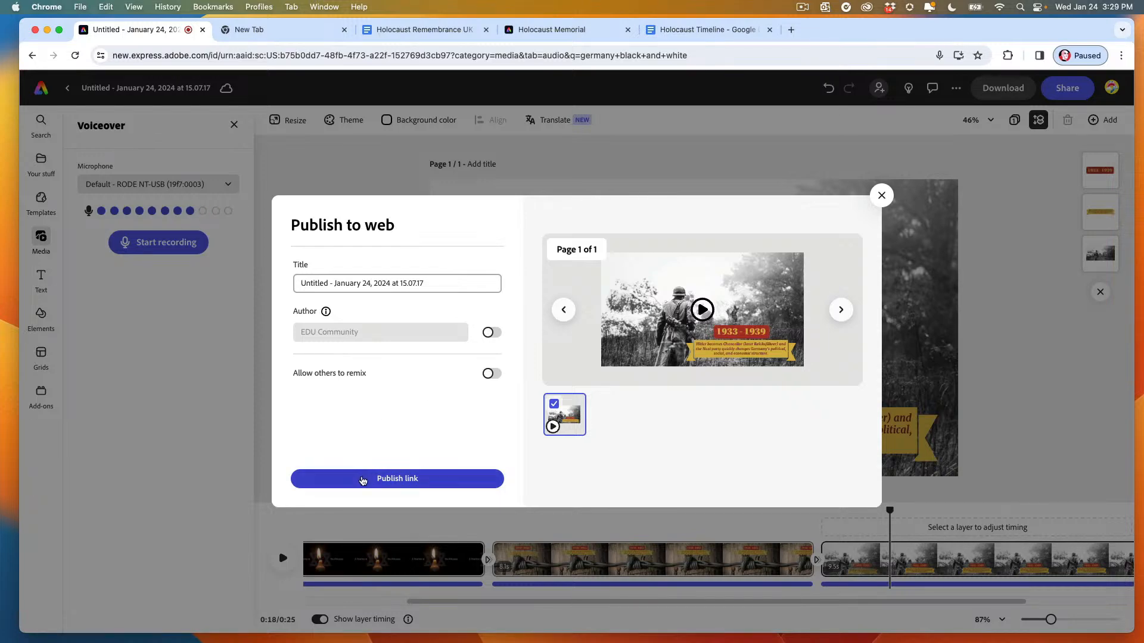
click(882, 195)
click(998, 89)
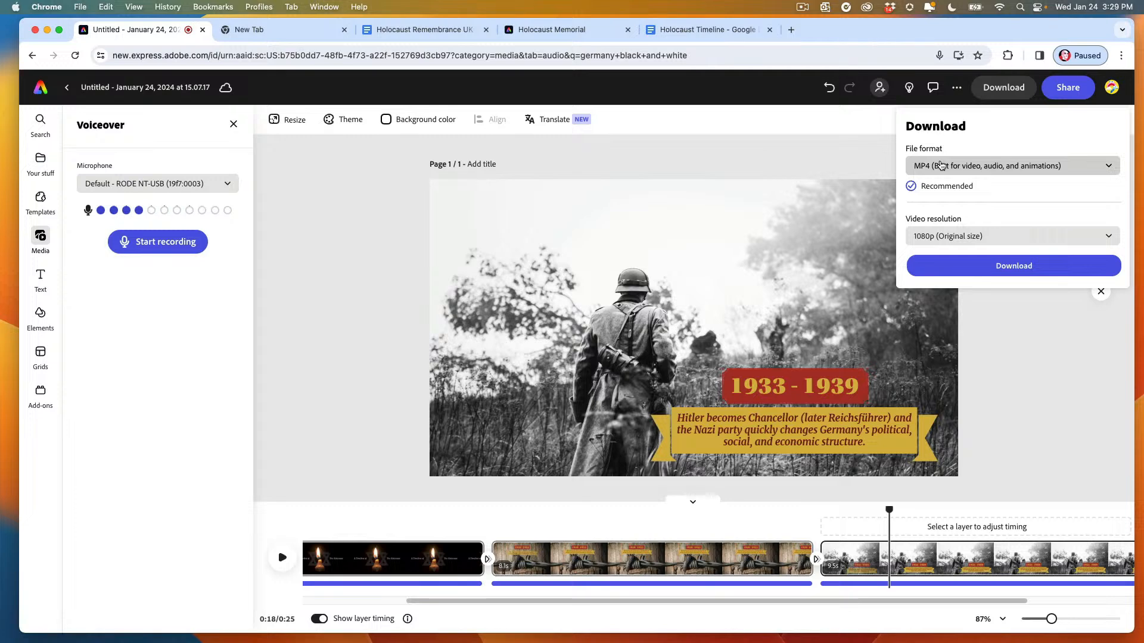
click(802, 155)
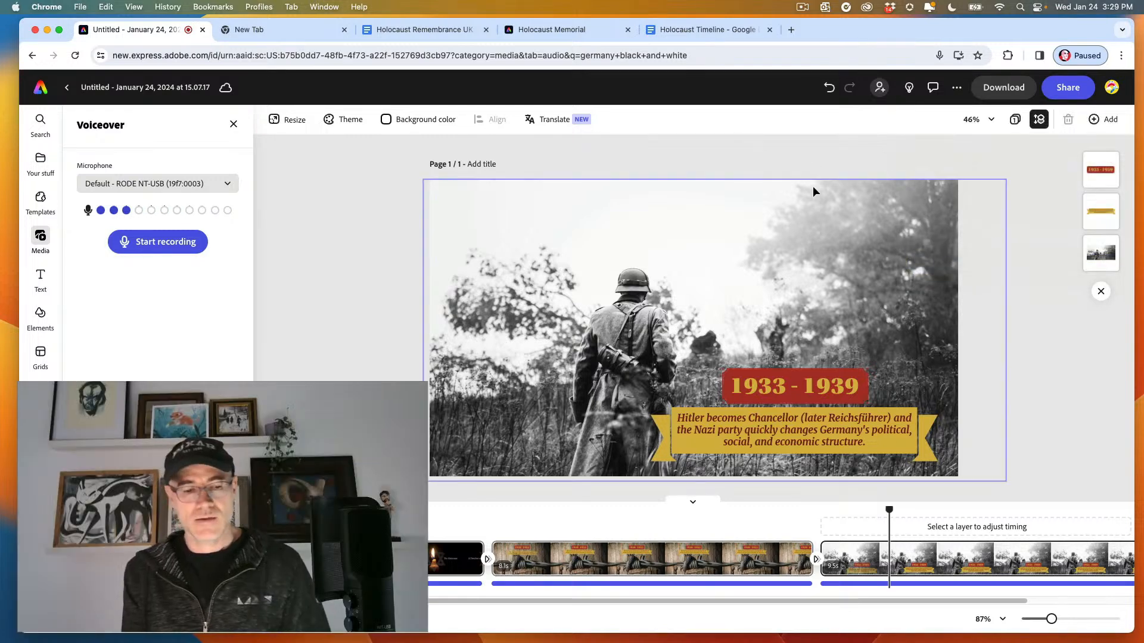